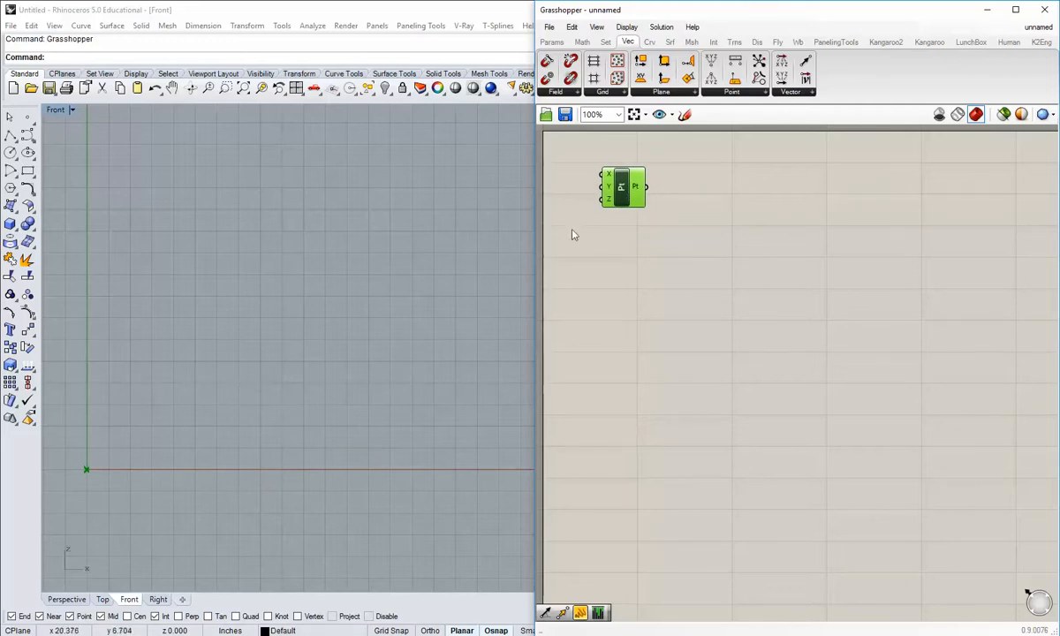
right_click_drag(615, 252, 654, 282)
left_click_drag(660, 237, 665, 233)
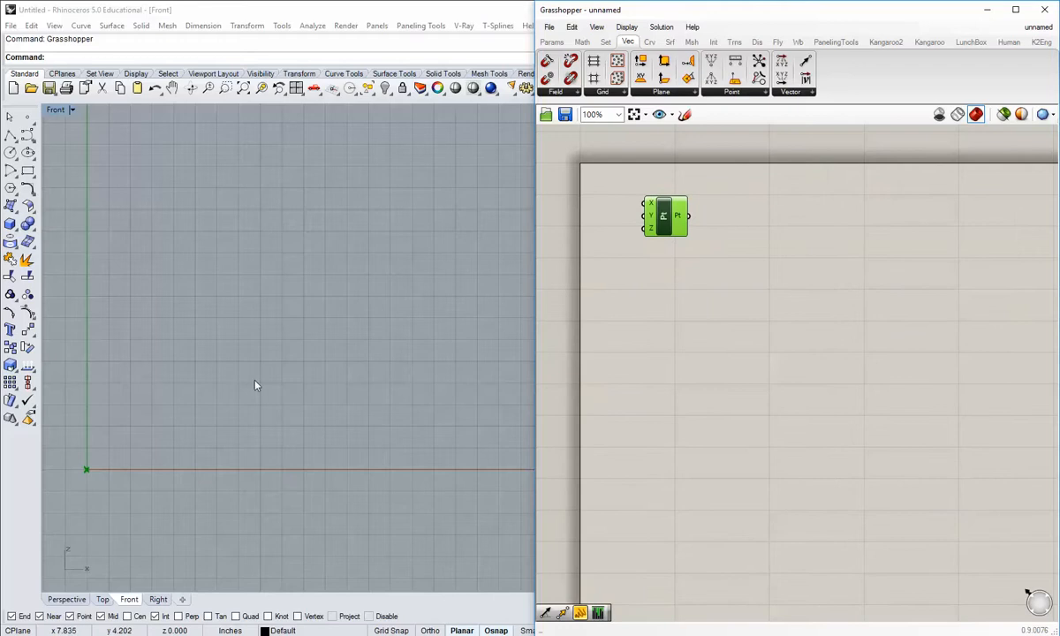
right_click_drag(175, 406, 384, 390)
scroll(298, 454, "down", 5)
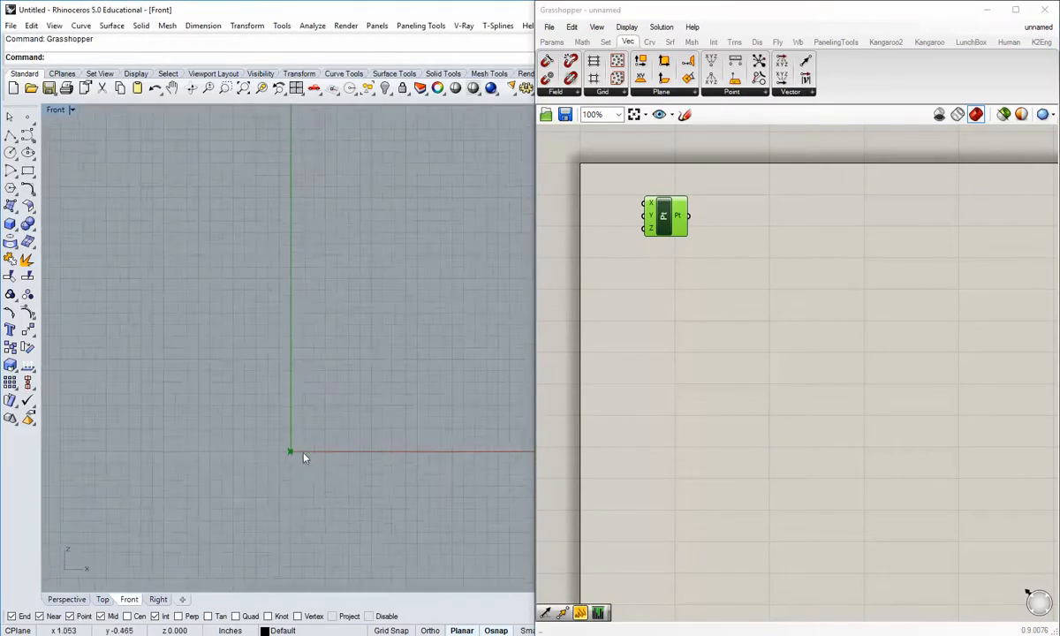
left_click(722, 336)
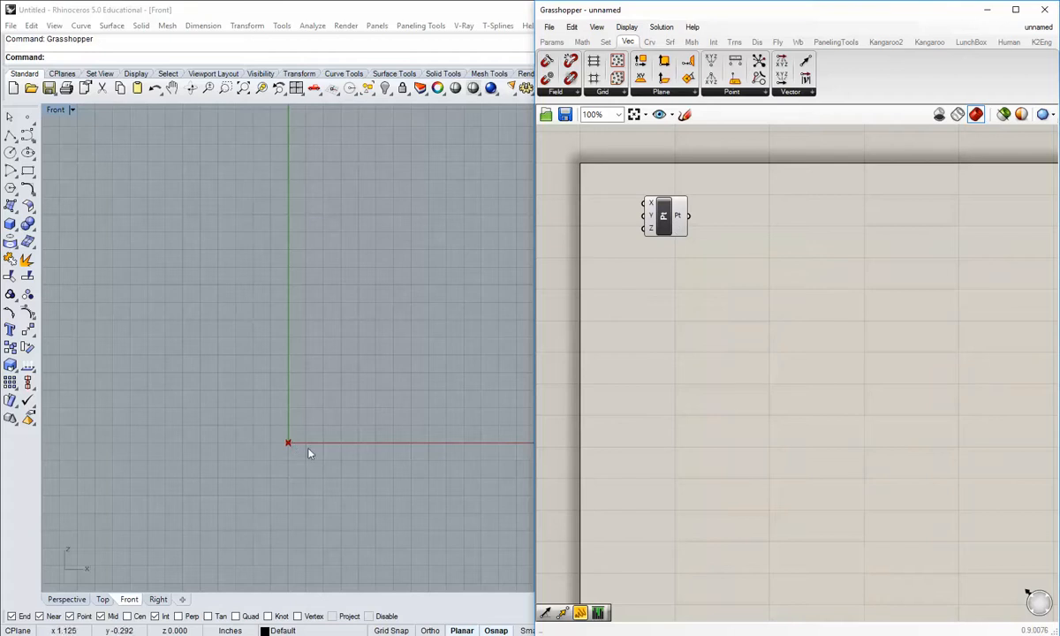
scroll(309, 451, "down", 9)
right_click_drag(309, 452, 308, 479)
scroll(283, 471, "up", 5)
scroll(243, 456, "up", 6)
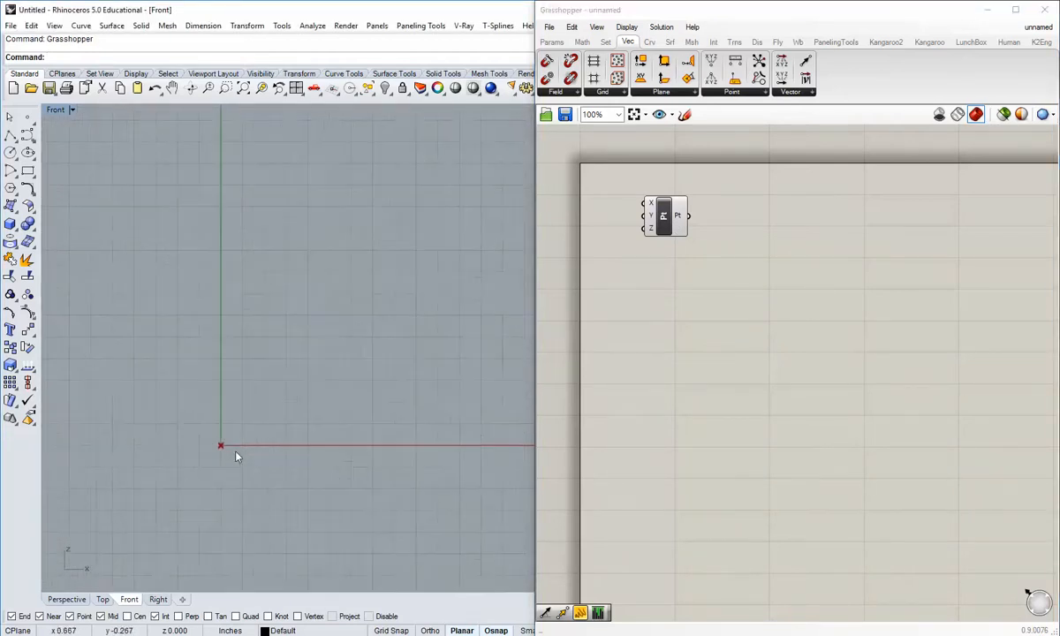
scroll(237, 456, "up", 1)
left_click_drag(664, 230, 636, 225)
left_click(870, 295)
right_click_drag(870, 294, 774, 291)
right_click_drag(595, 268, 619, 284)
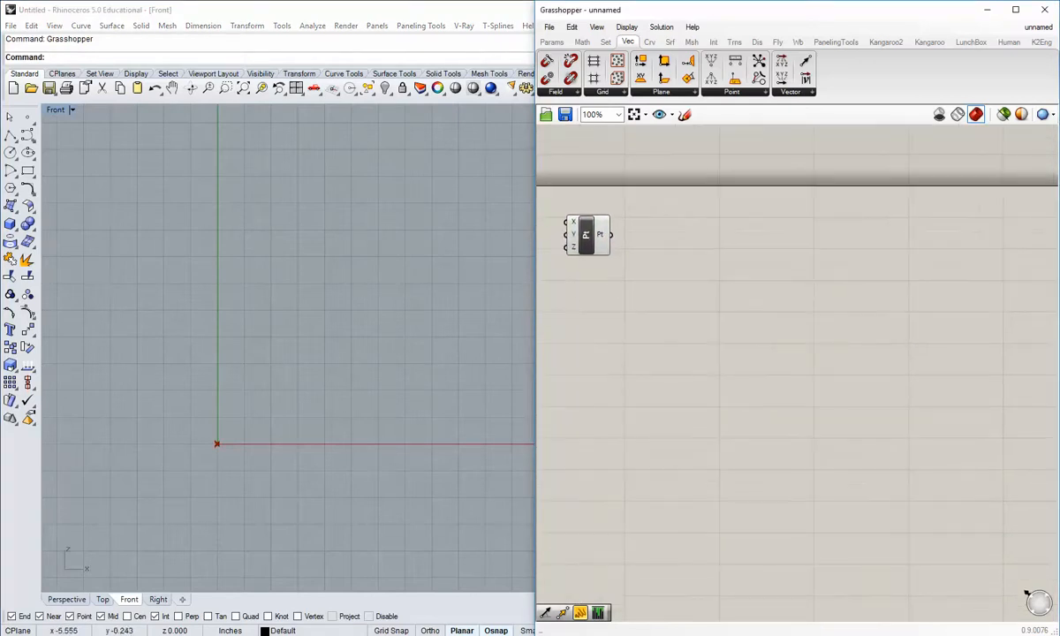
Switch to Windows Photo Viewer to examine the scanned cladding construction steps, and return to Grasshopper.
key("alt+Tab")
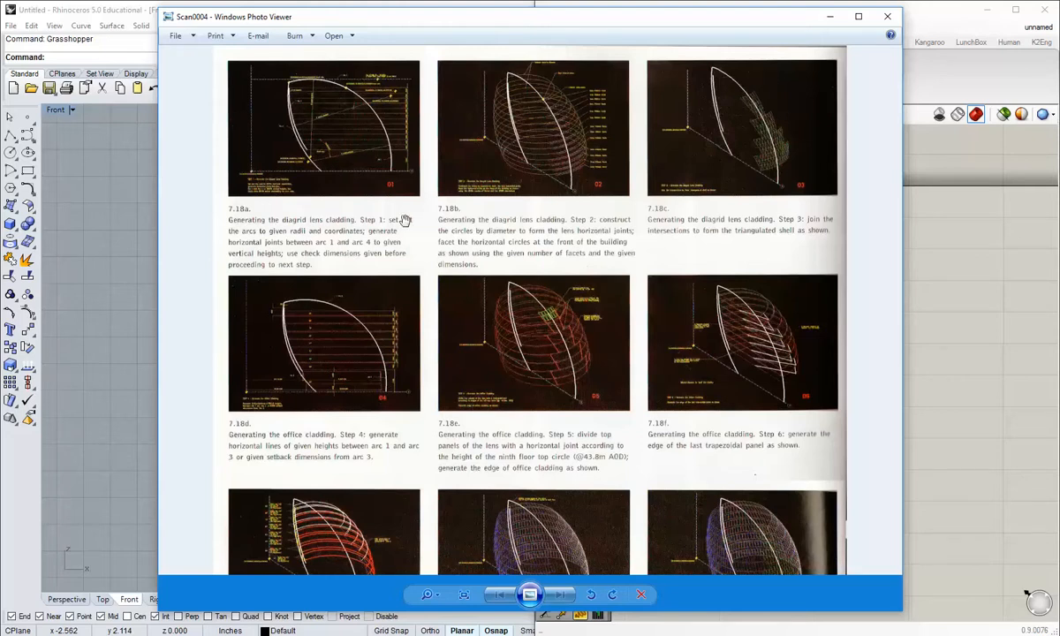
left_click(829, 18)
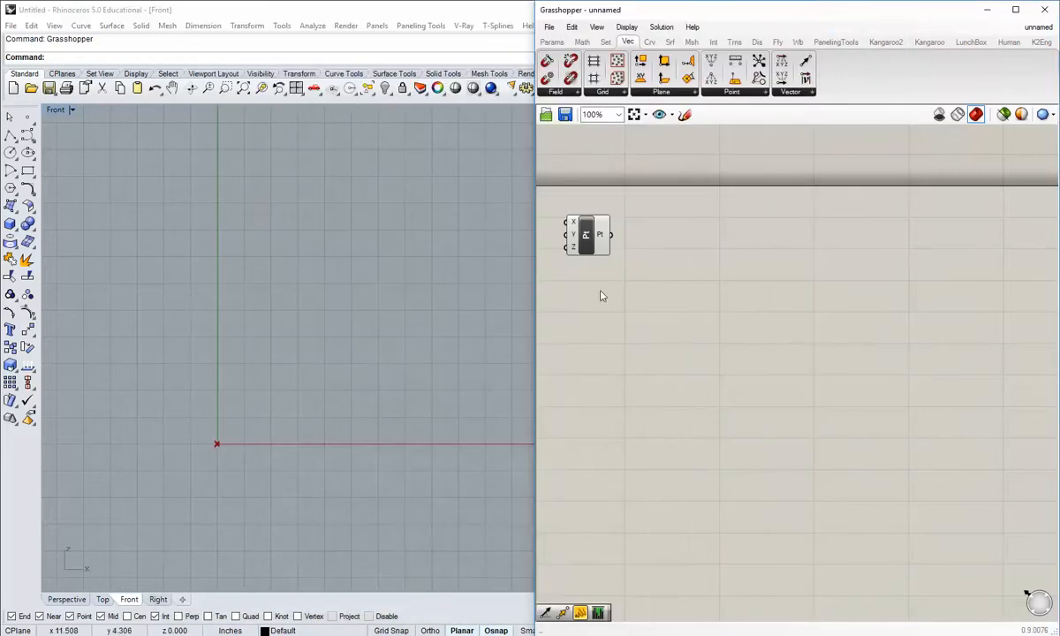
right_click_drag(600, 292, 632, 264)
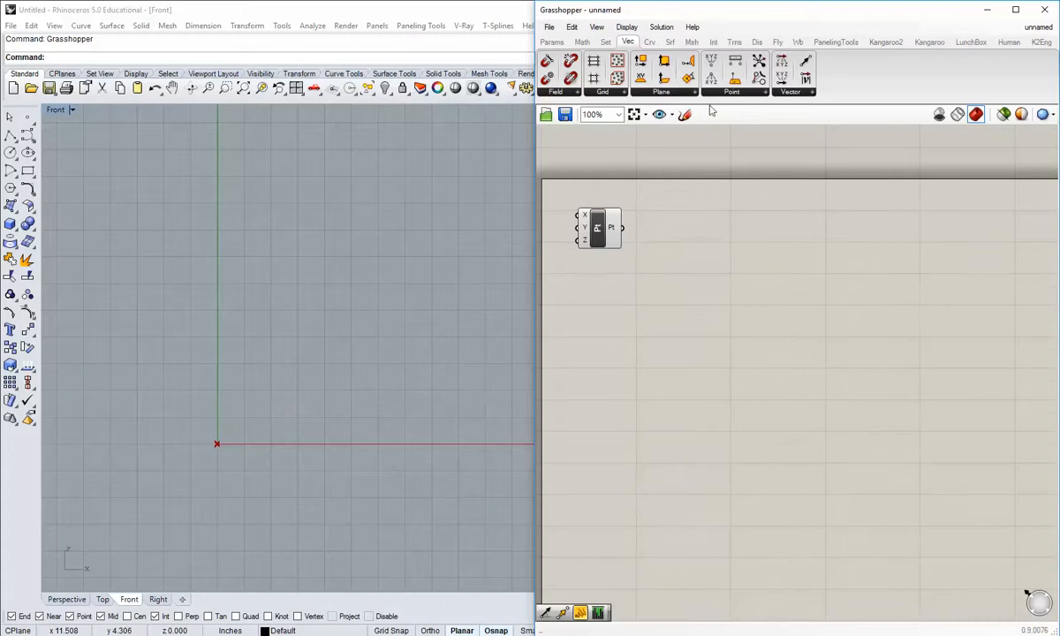
Add a Euclidean Move component to the canvas, to the right of the point component.
left_click(736, 42)
left_click(565, 93)
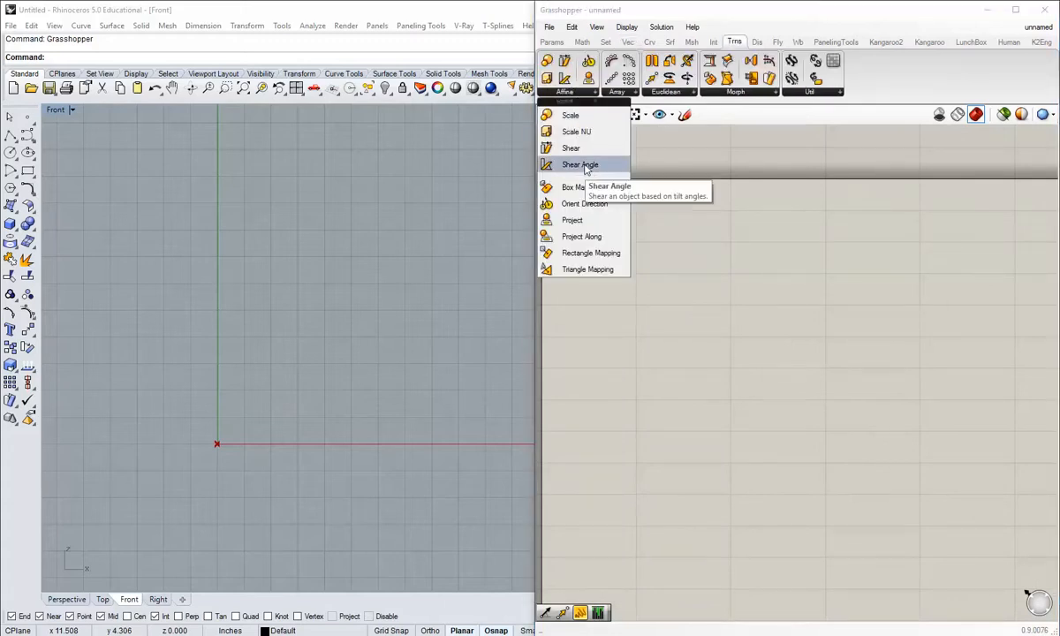
left_click(667, 92)
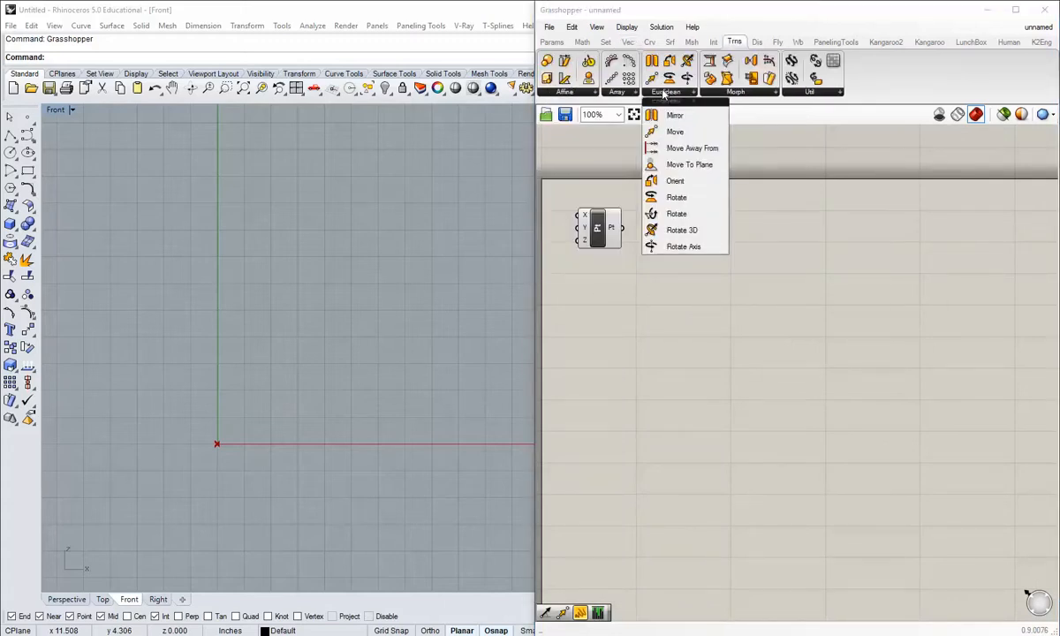
left_click(673, 137)
left_click(747, 278)
left_click_drag(747, 279, 747, 236)
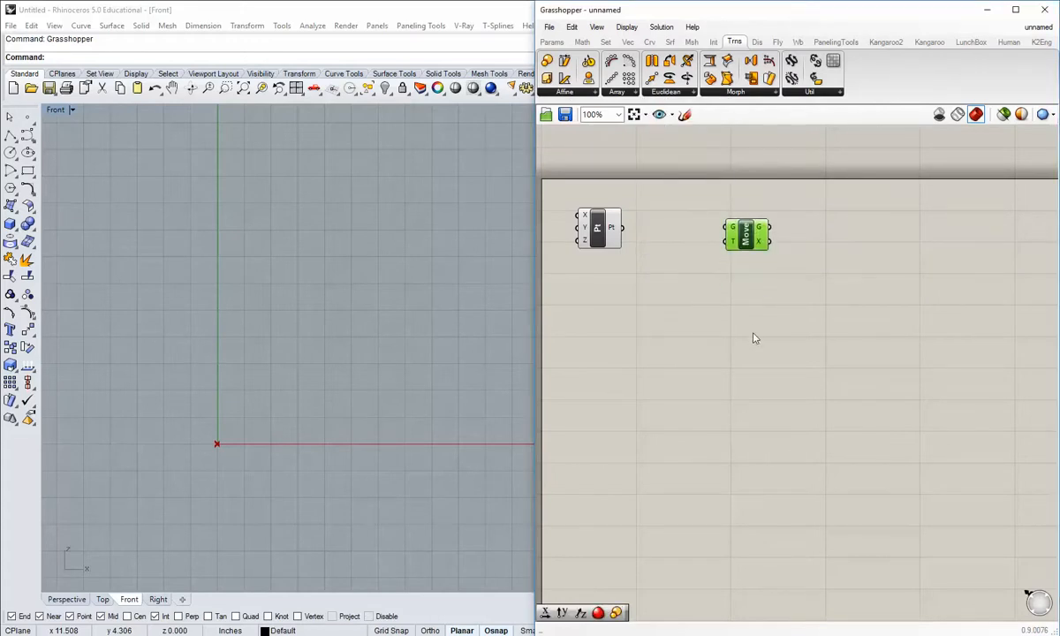
Search for "move" and place a second Move component below the first one.
left_click(755, 338)
double_click(756, 338)
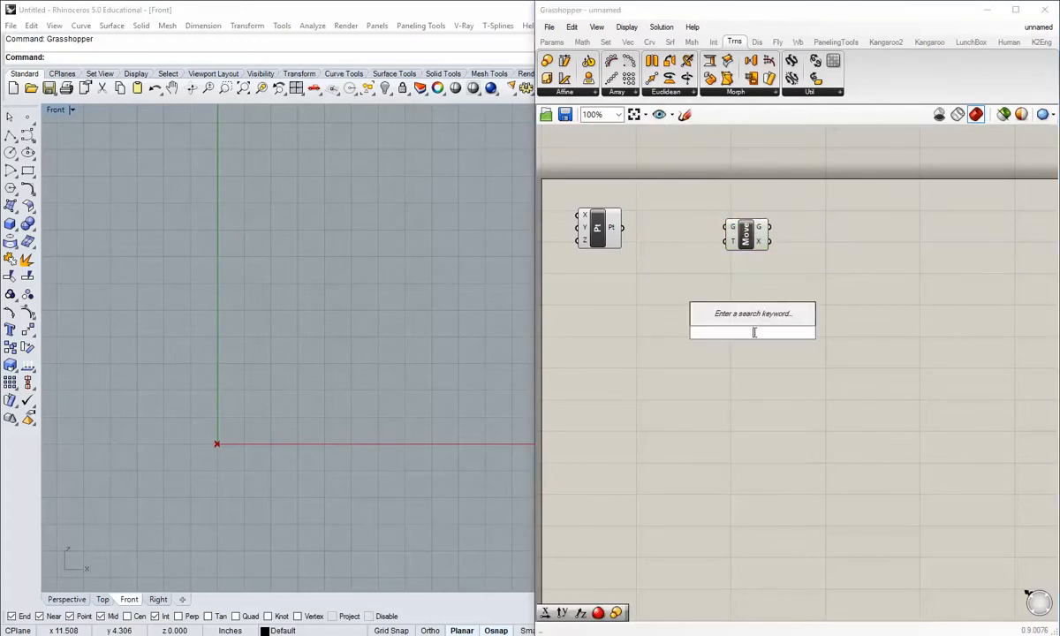
type("move")
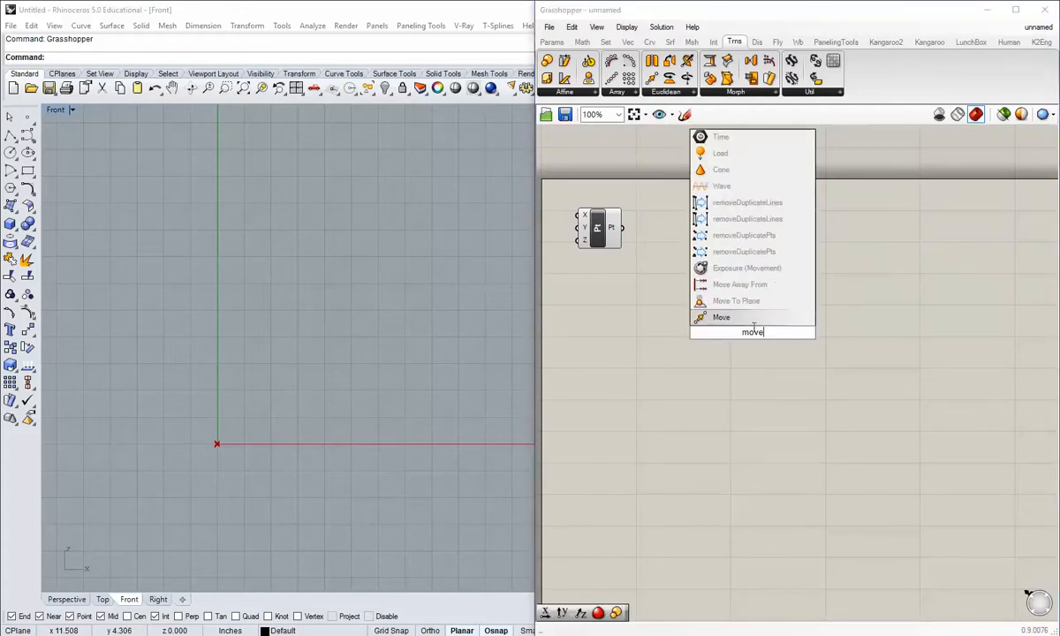
key("Return")
left_click_drag(740, 332, 739, 344)
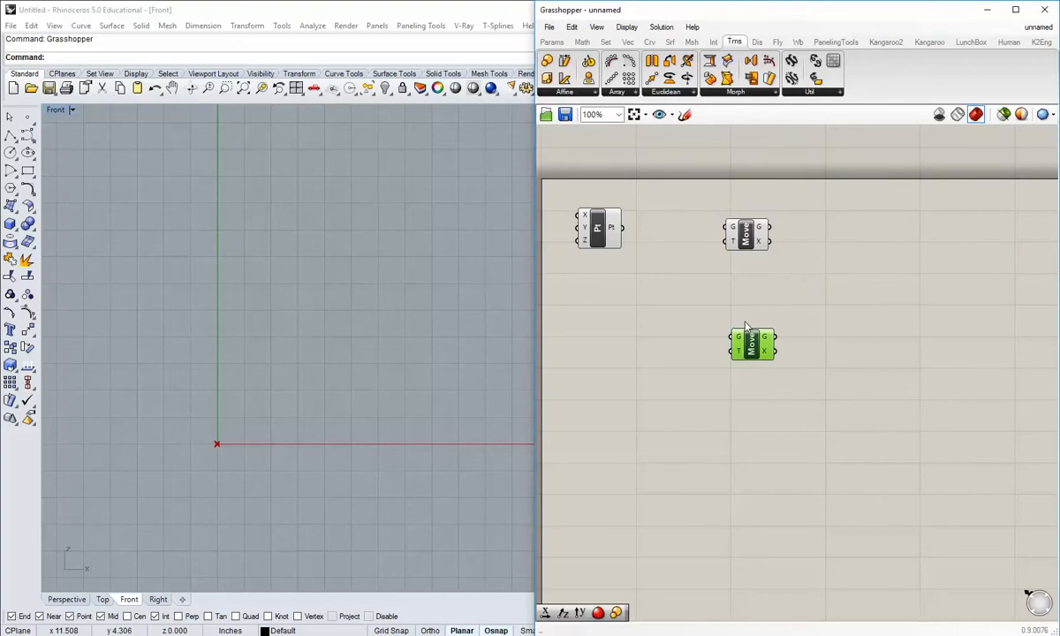
Connect the point output to the geometry input of the upper Move component.
left_click(760, 262)
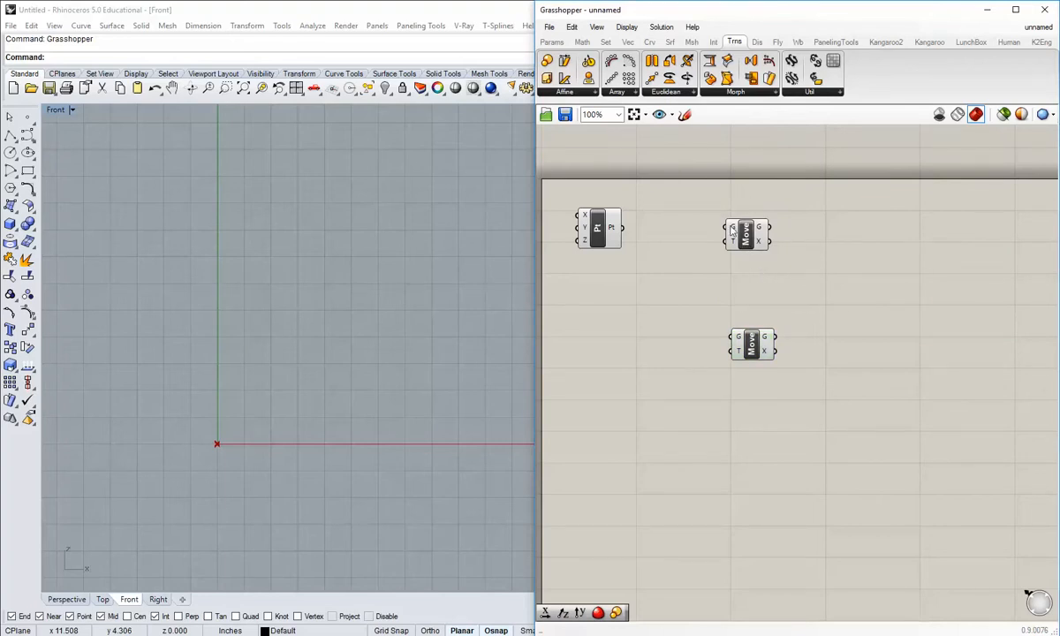
left_click_drag(622, 228, 770, 237)
left_click(734, 278)
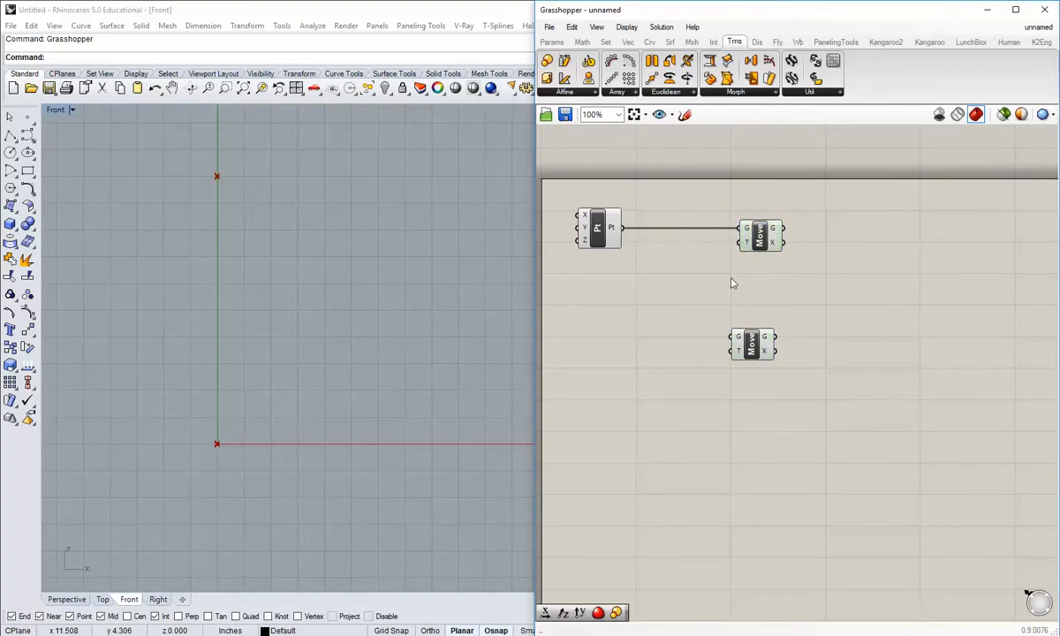
mouse_move(732, 277)
right_mouse_down()
mouse_move(737, 254)
mouse_move(724, 286)
mouse_move(732, 262)
right_mouse_up()
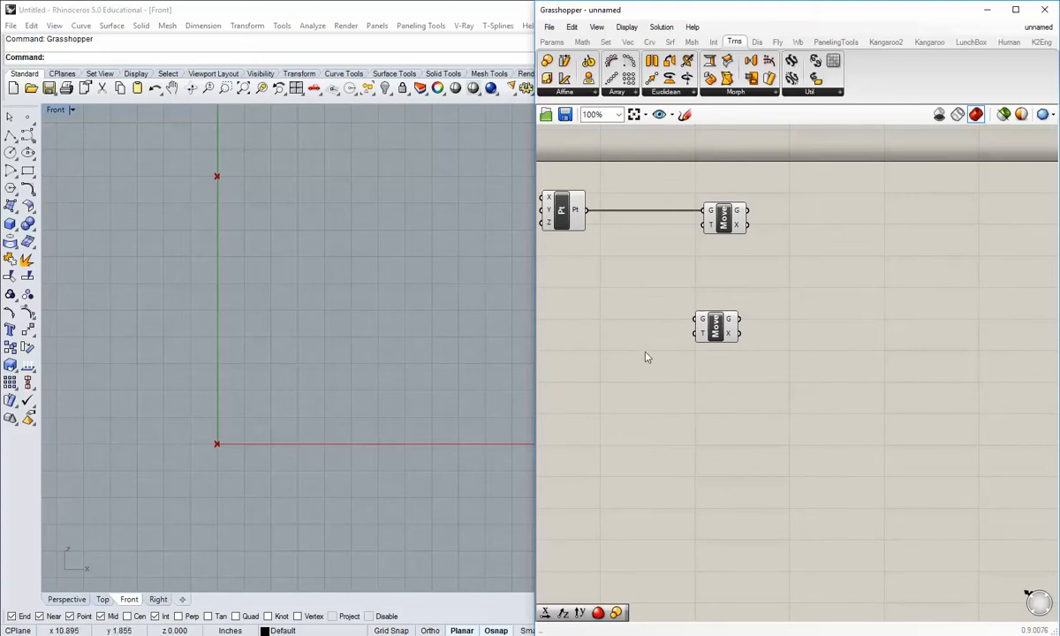
Add a Unit X vector, wire it to the upper Move's T input, and shift the other Move further down.
double_click(631, 302)
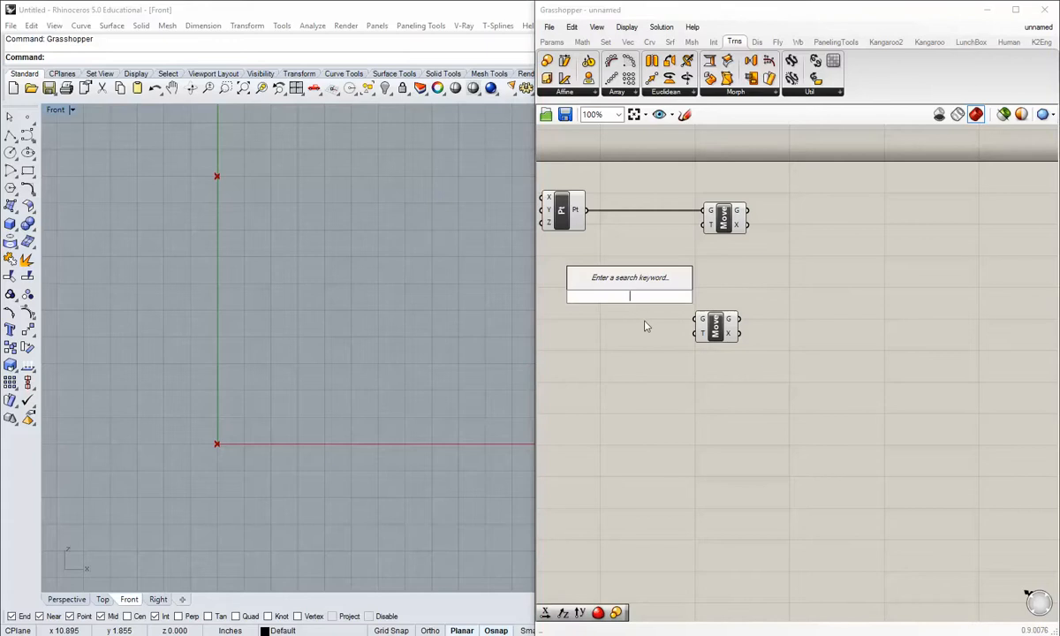
type("x")
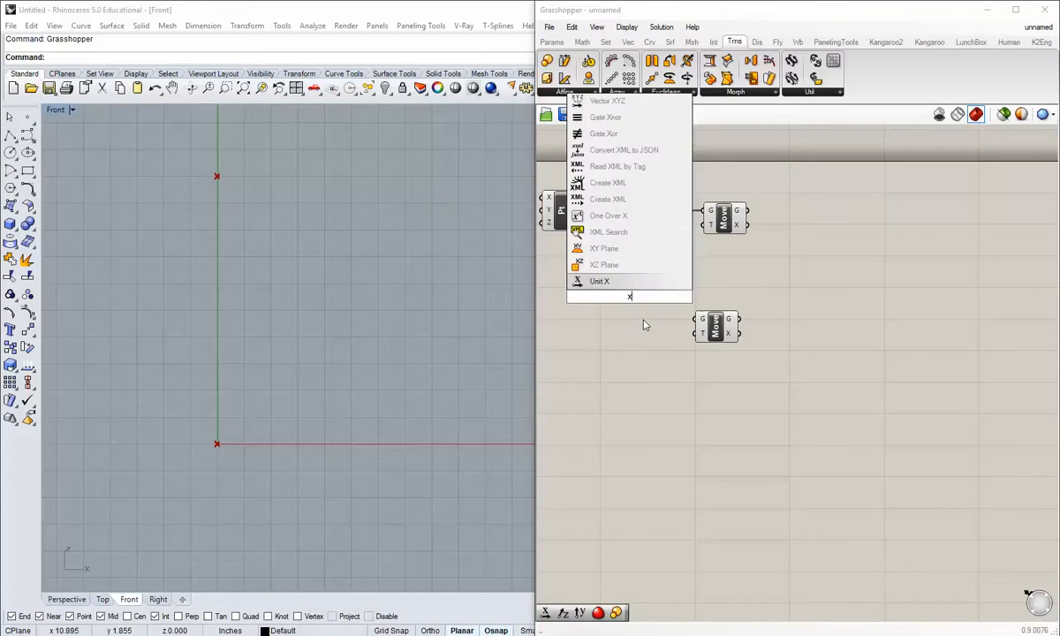
left_click(618, 282)
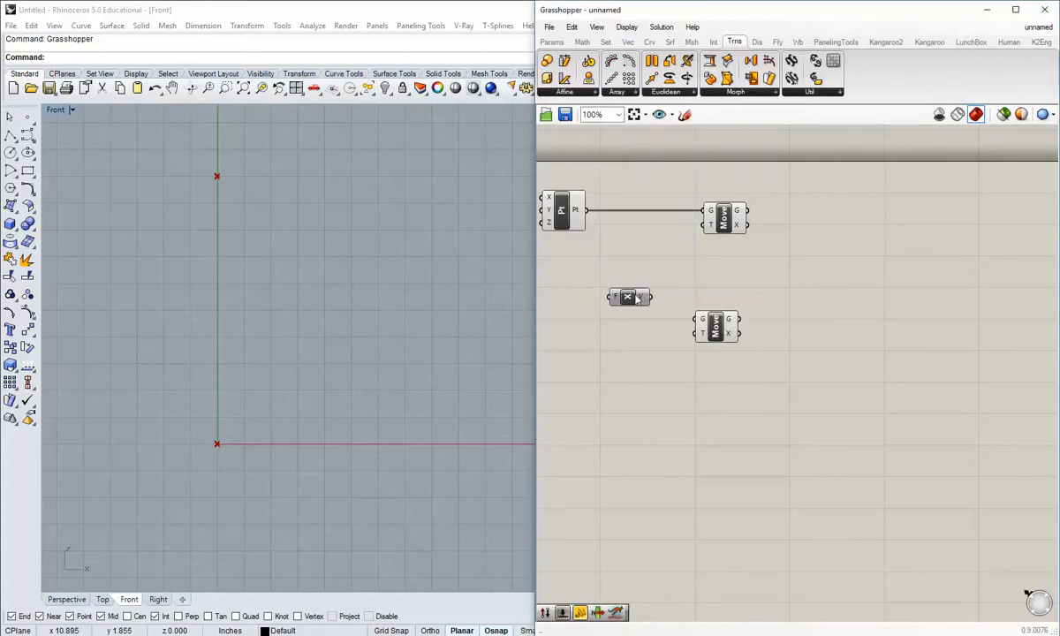
left_click_drag(658, 269, 670, 226)
left_click_drag(729, 336, 763, 404)
left_click(742, 254)
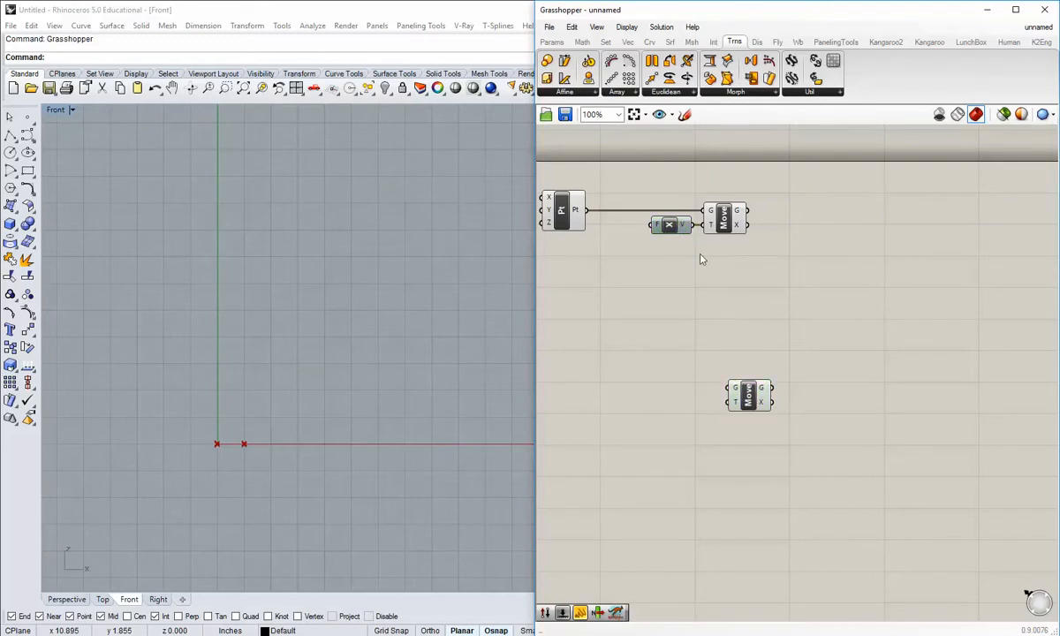
Place a panel on the canvas and enter 12 as its content.
right_click_drag(702, 259, 748, 261)
left_click(552, 41)
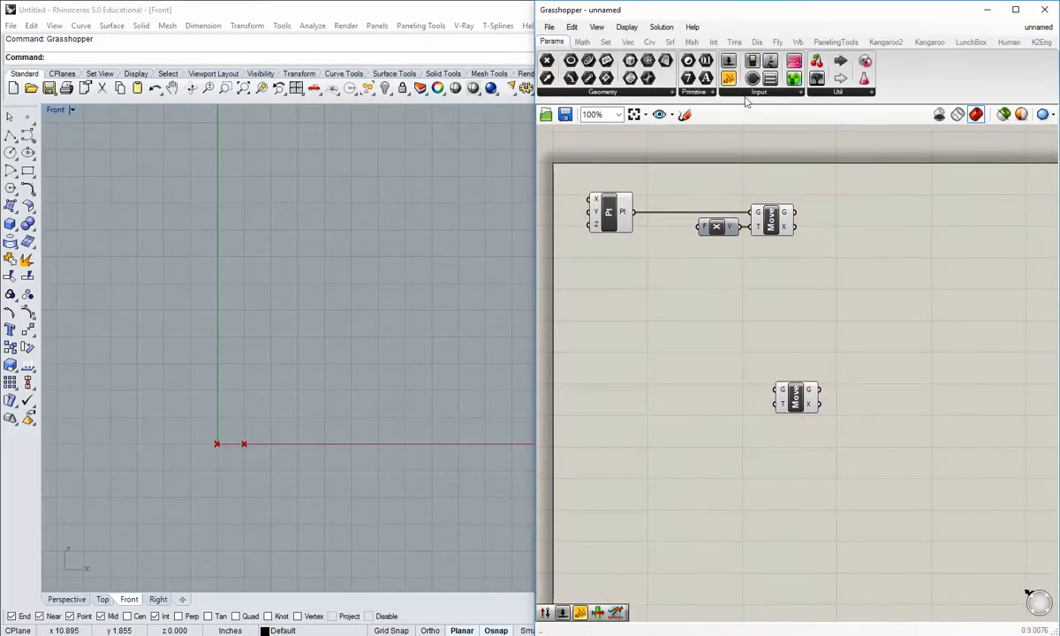
left_click_drag(729, 81, 658, 336)
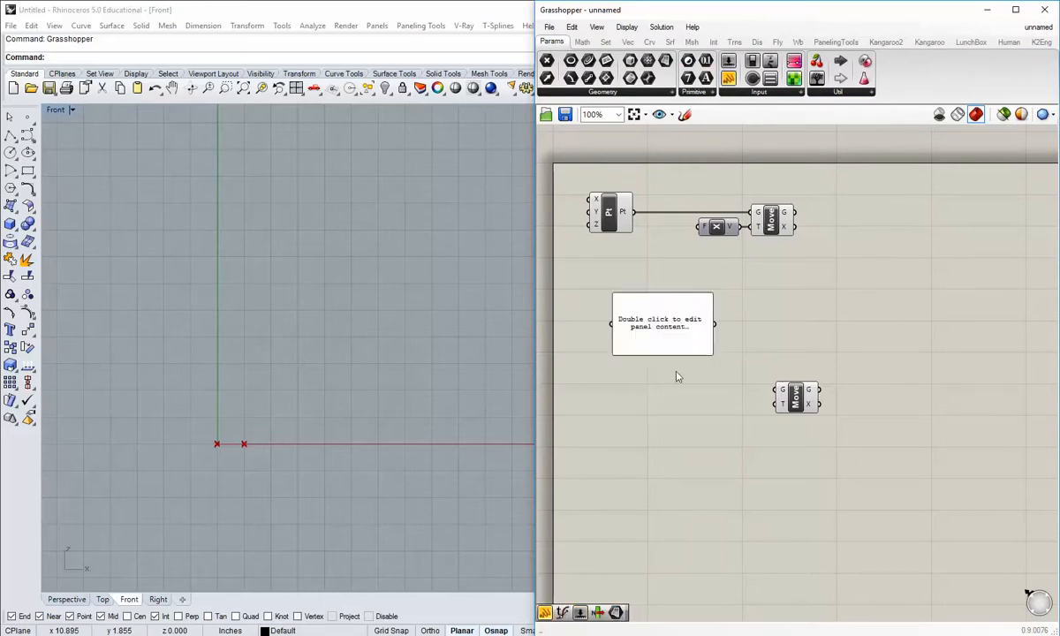
double_click(667, 315)
type("12")
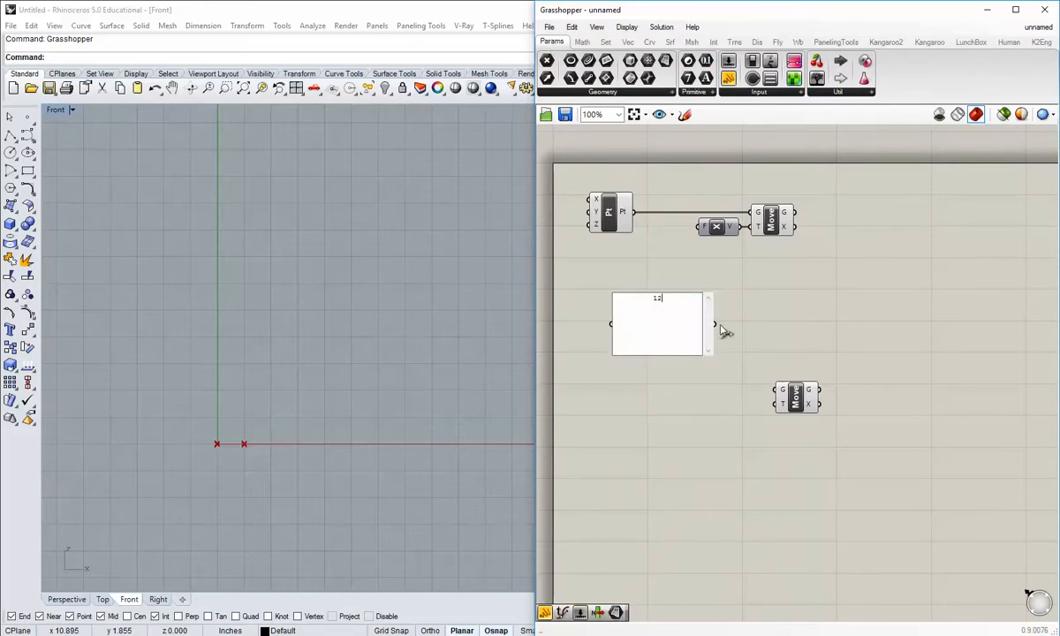
left_click(713, 363)
Shrink the panel holding 12, place it beside the Unit X vector, and wire it to the vector's F input.
left_click_drag(709, 352, 699, 228)
left_click_drag(631, 305, 672, 256)
right_click_drag(488, 400, 332, 431)
scroll(429, 417, "down", 2)
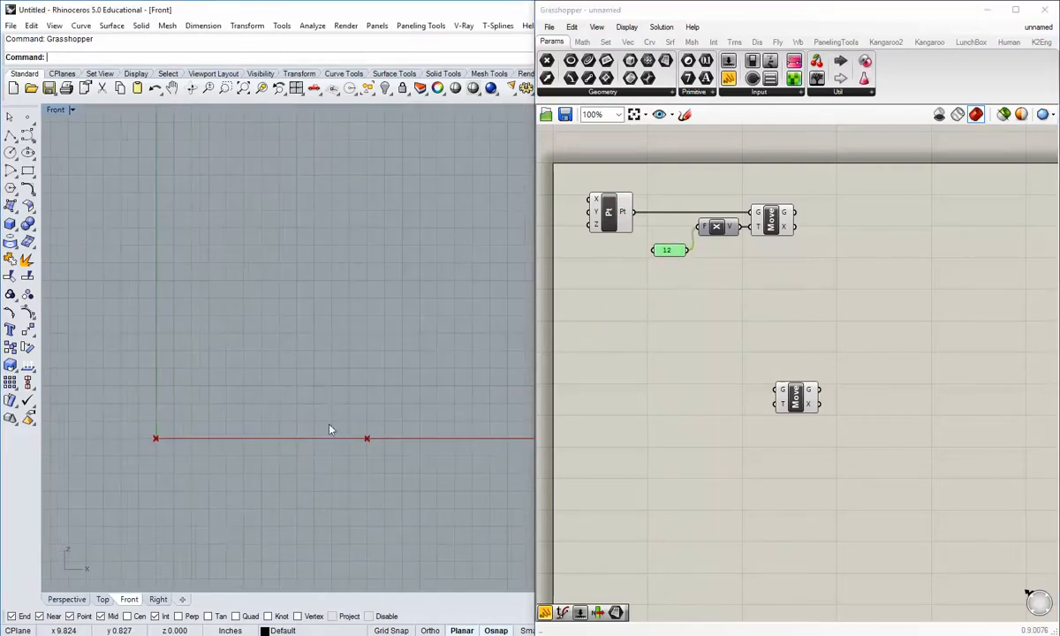
scroll(310, 434, "down", 2)
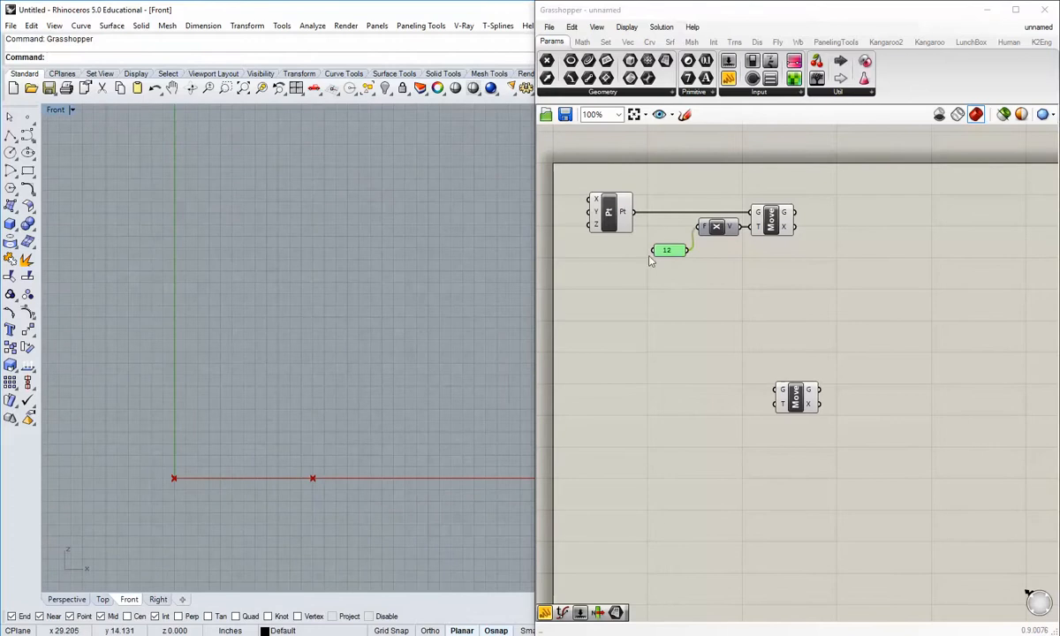
scroll(630, 317, "up", 2)
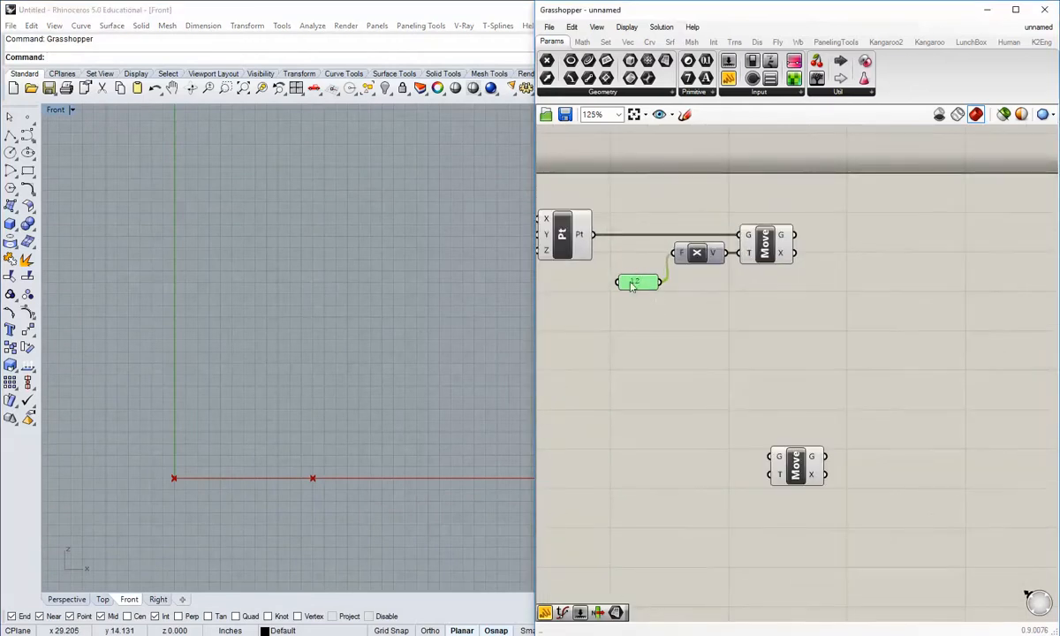
left_click(636, 305)
scroll(745, 291, "down", 2)
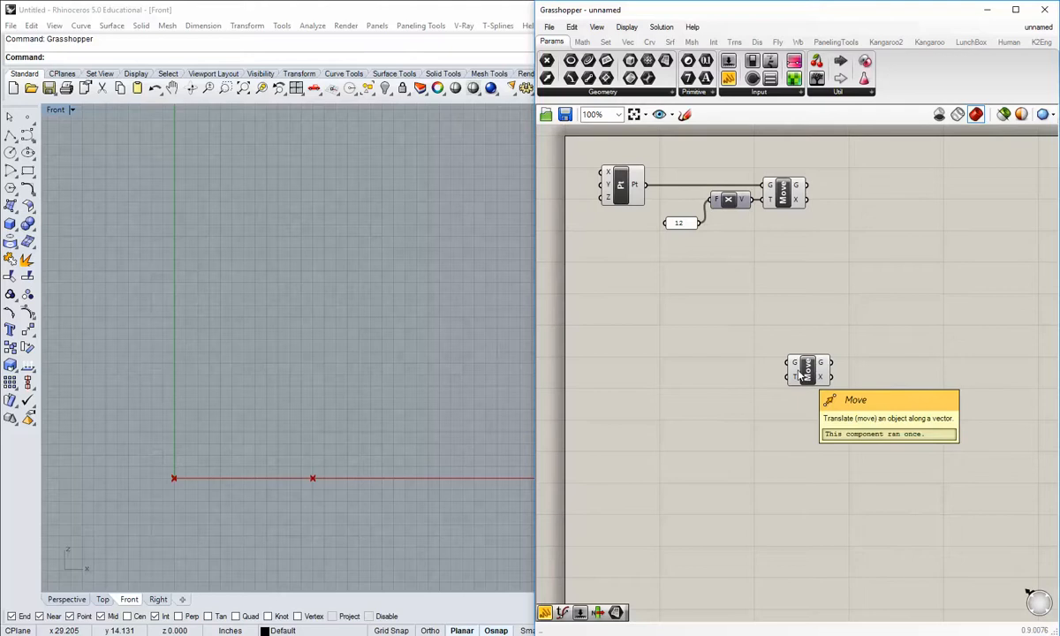
Connect the point output to the lower Move's geometry input and position that Move directly under the upper one.
left_click_drag(650, 188, 793, 291)
right_click_drag(289, 489, 216, 482)
scroll(216, 481, "down", 2)
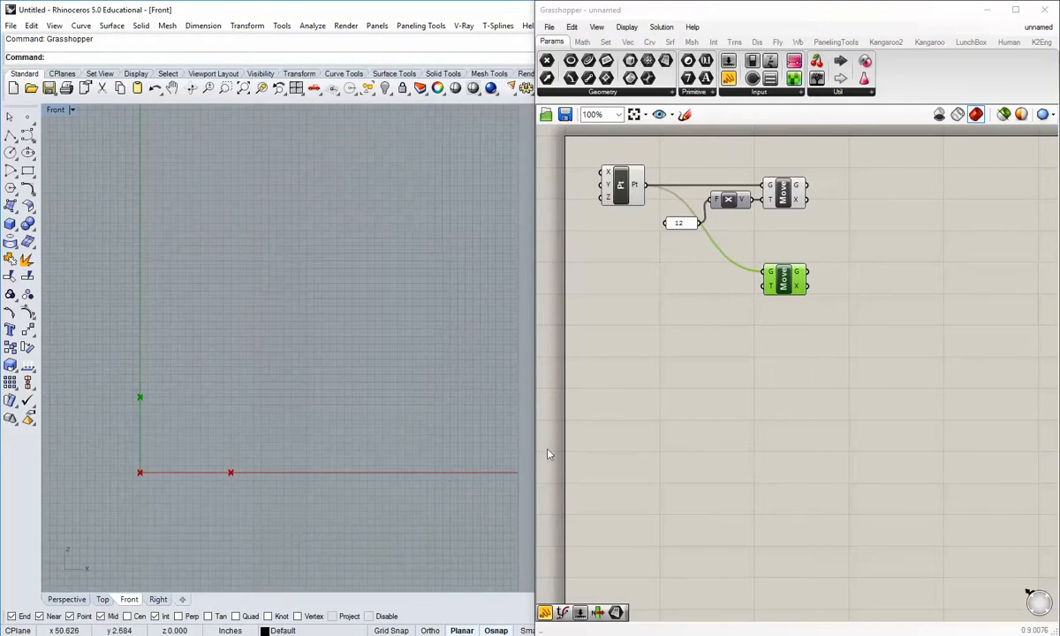
Duplicate the panel and Unit X pair, place the copy below, and wire its vector to the lower Move's T input.
right_click_drag(715, 309, 718, 327)
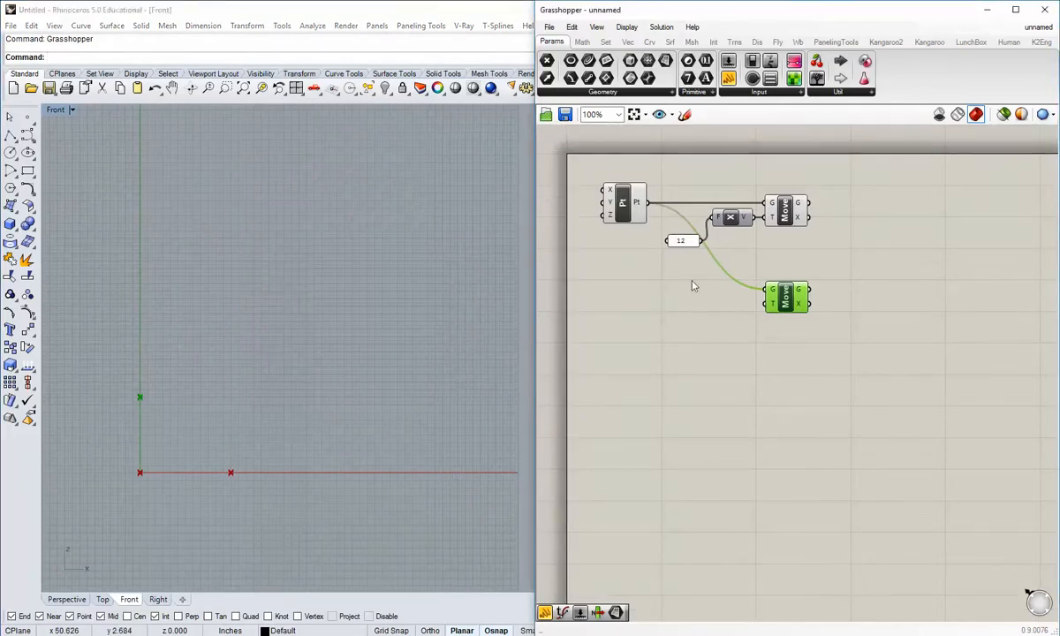
left_click_drag(681, 244, 670, 195)
left_click(734, 222)
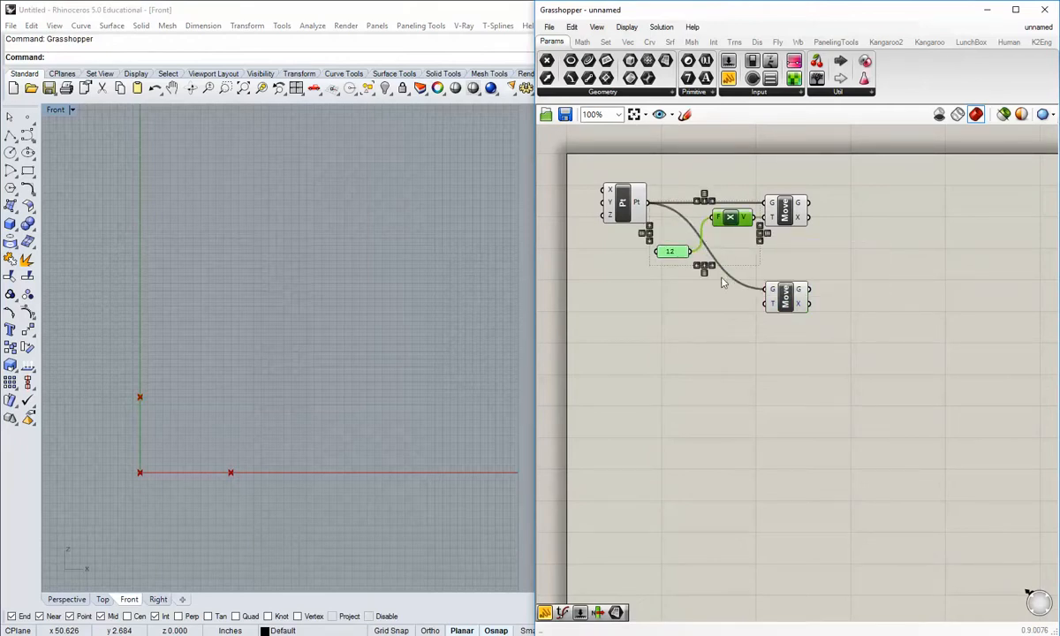
key("ctrl+v")
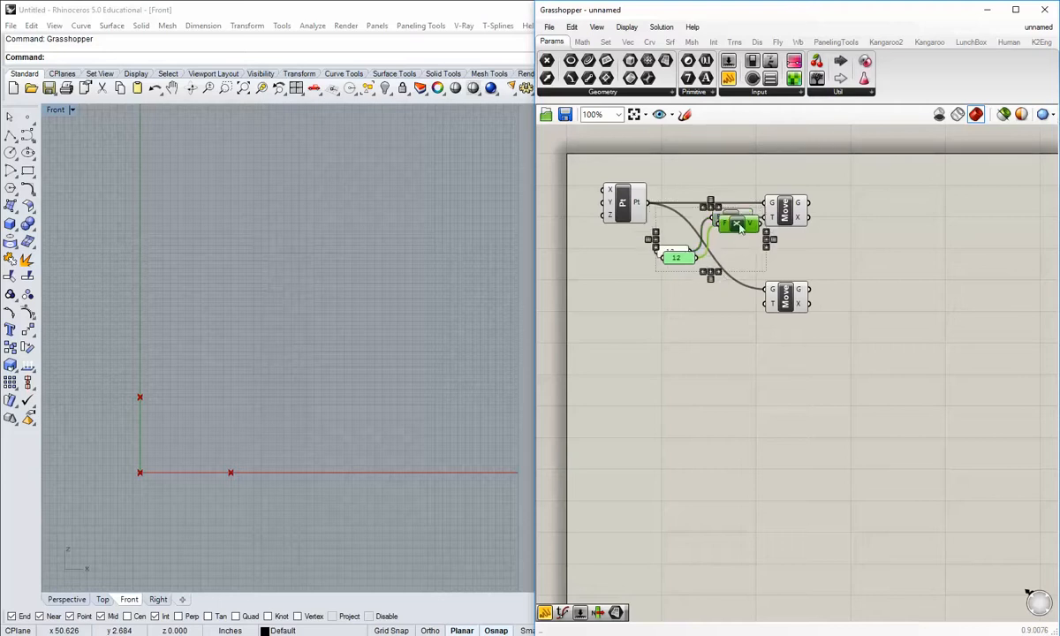
left_click_drag(738, 225, 722, 306)
left_click(762, 346)
Set the copied panel's value to 55.
double_click(661, 333)
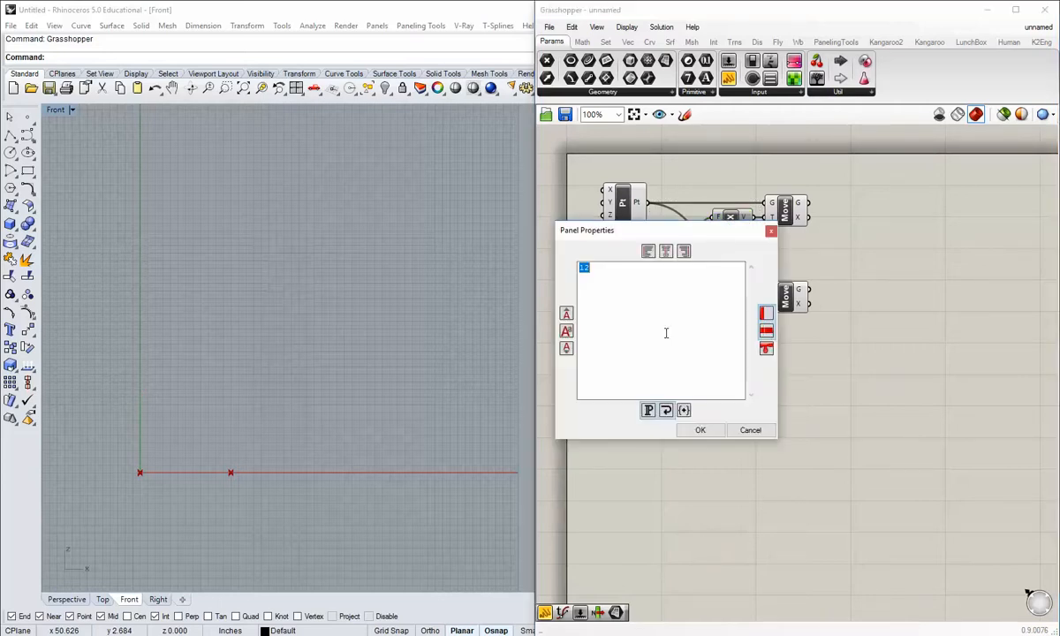
type("55")
left_click(701, 430)
scroll(362, 495, "down", 2)
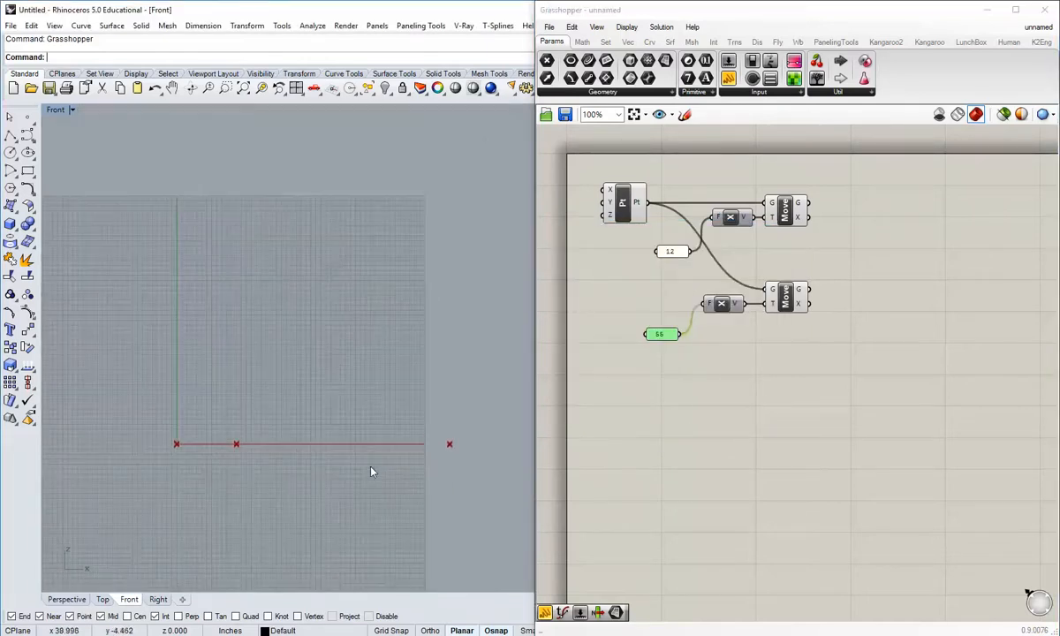
scroll(402, 452, "up", 1)
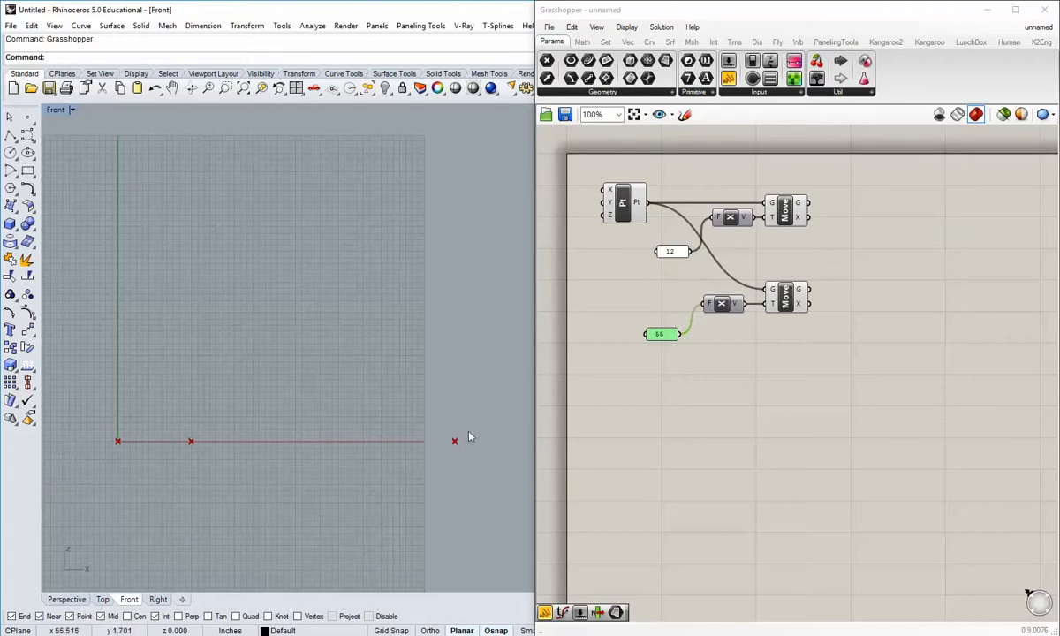
Place the panel holding 55 level with and directly beside the lower Unit X vector.
right_click_drag(407, 444, 442, 426)
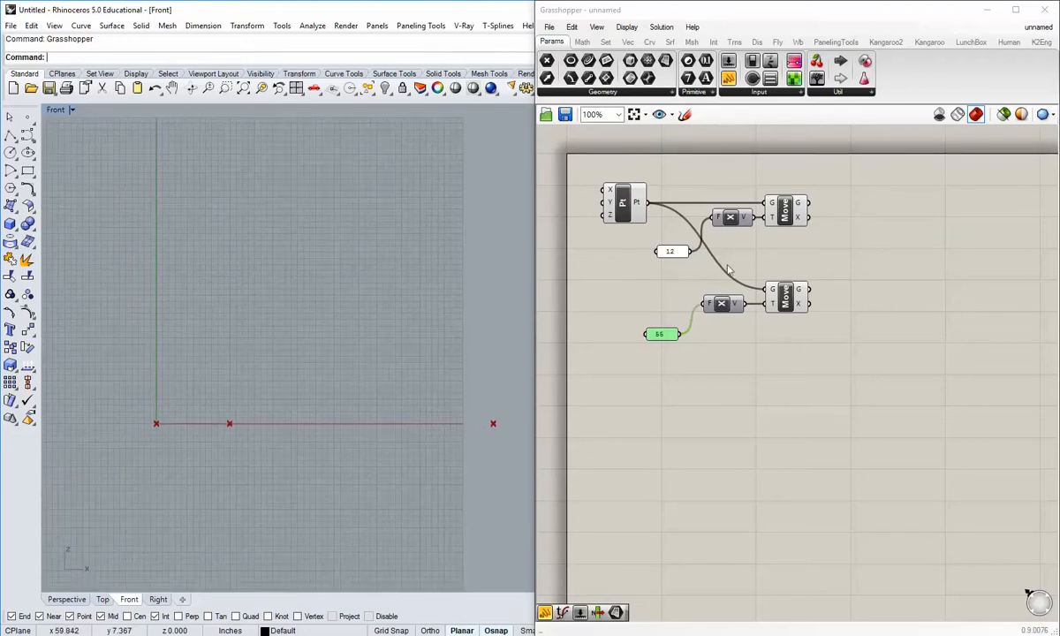
left_click_drag(662, 334, 674, 309)
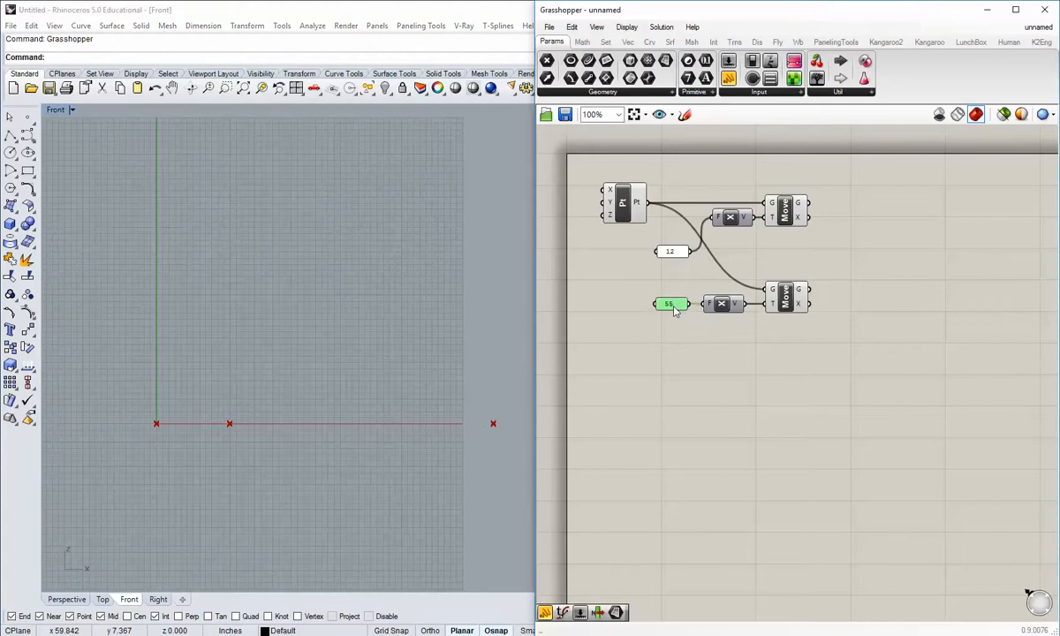
left_click(633, 278)
right_click_drag(609, 253, 696, 303)
Place a copy of the 12 panel in front of the point component and set its value to -15.
left_click(758, 297)
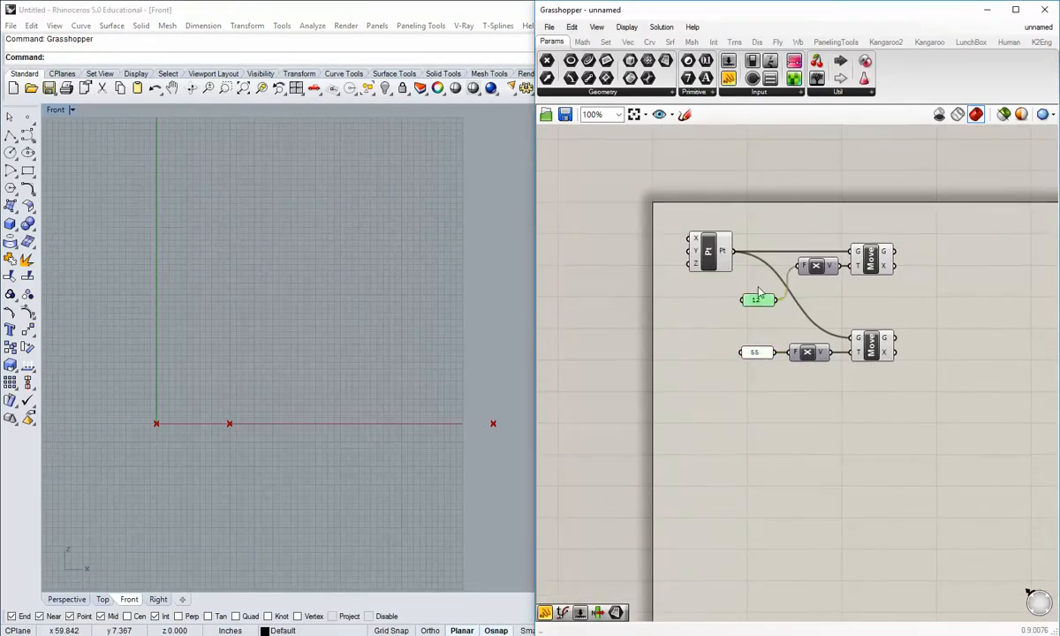
left_click_drag(758, 291, 616, 256)
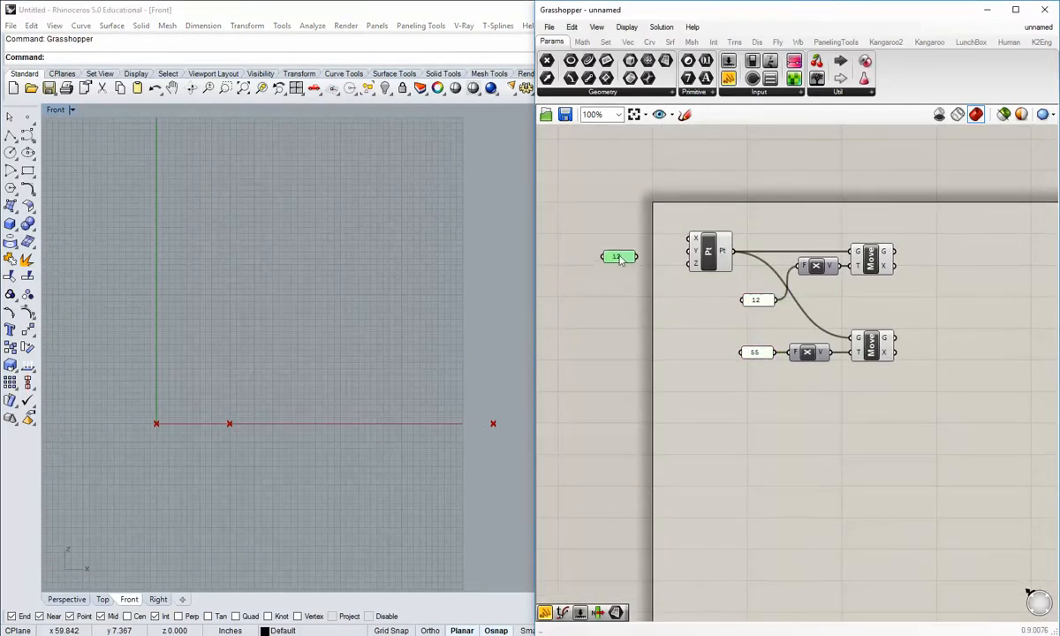
double_click(618, 256)
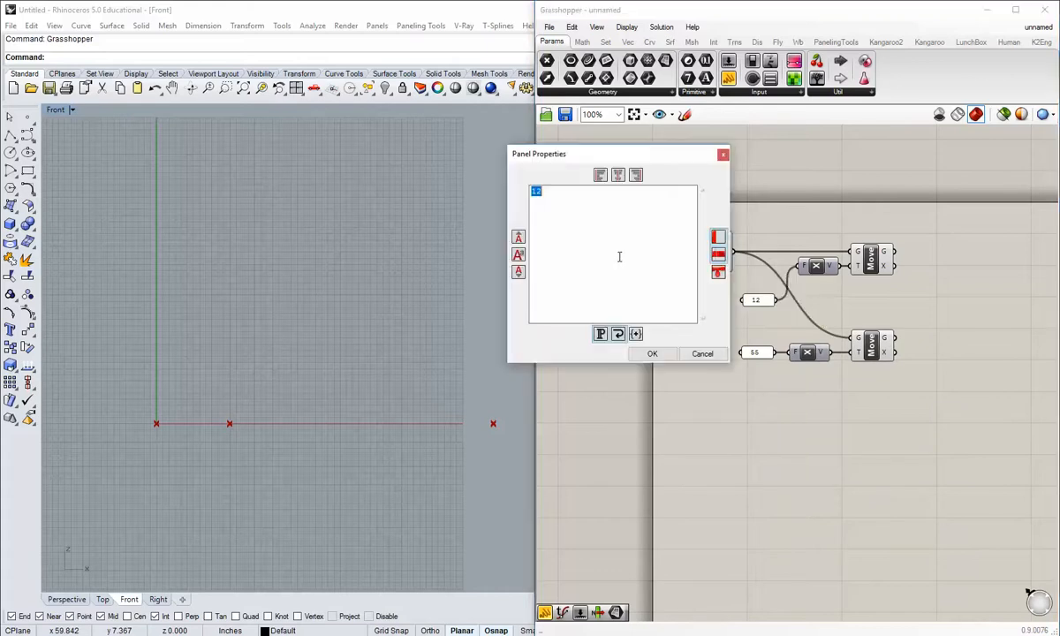
type("-15")
left_click(671, 357)
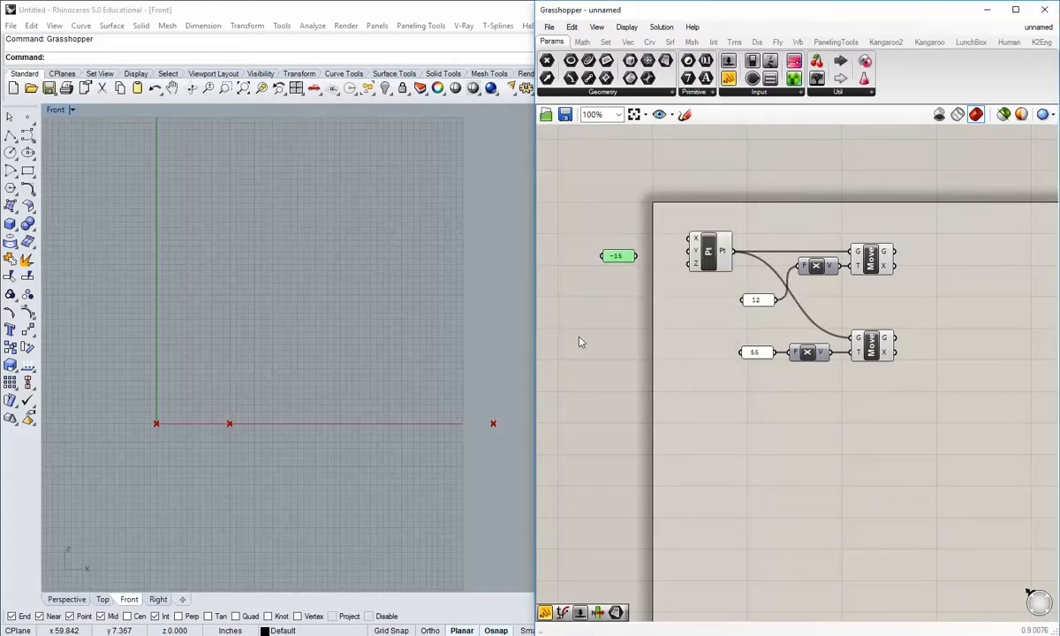
Wire the -15 panel to the point component's X input and align the panel with that input.
mouse_move(637, 257)
left_mouse_down()
mouse_move(652, 234)
mouse_move(674, 257)
mouse_move(623, 242)
left_mouse_up()
left_click(627, 277)
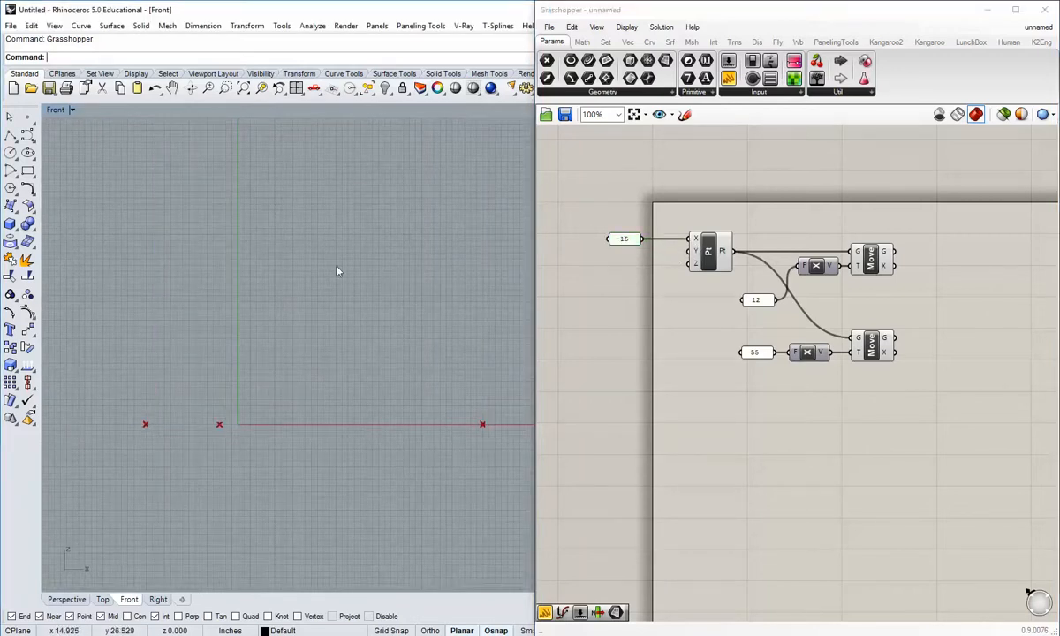
right_click_drag(324, 418, 334, 442)
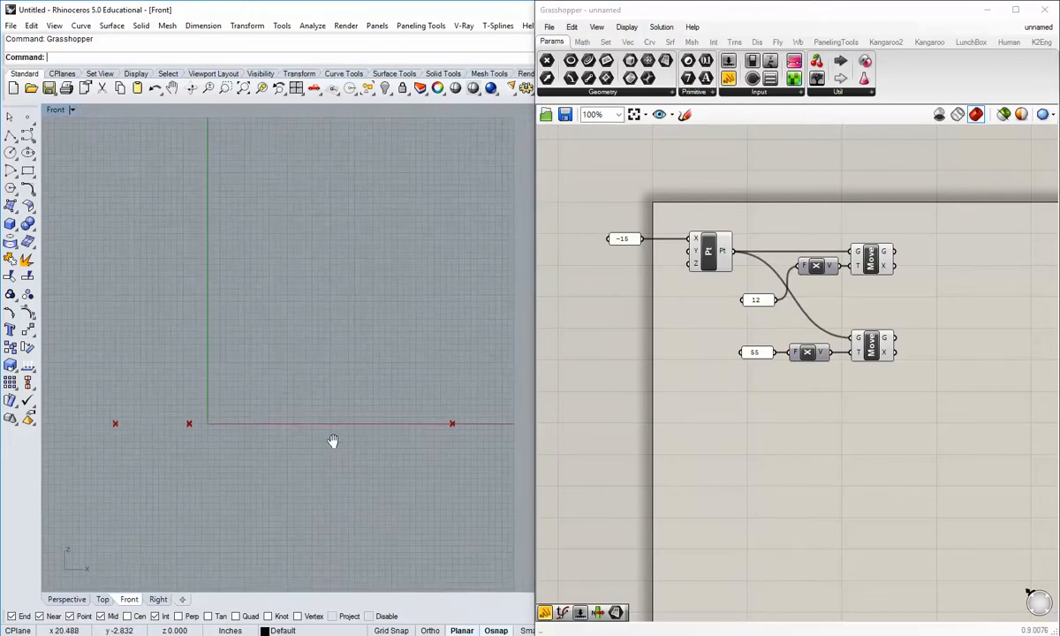
Duplicate the lower Move together with its input wires and place the copy below it.
right_click_drag(914, 449, 760, 439)
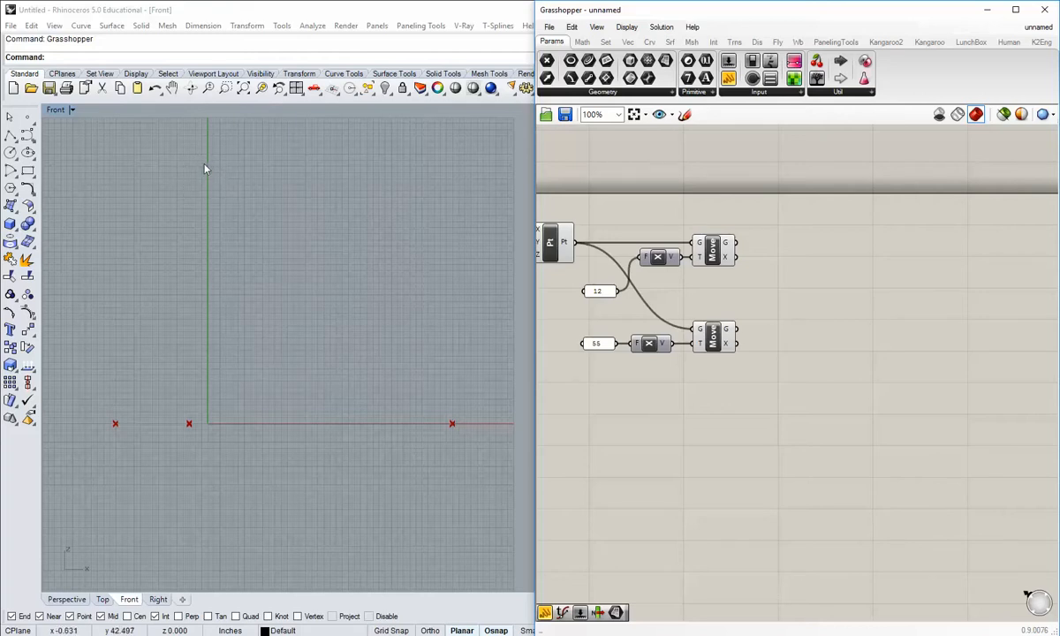
left_click_drag(839, 365, 766, 317)
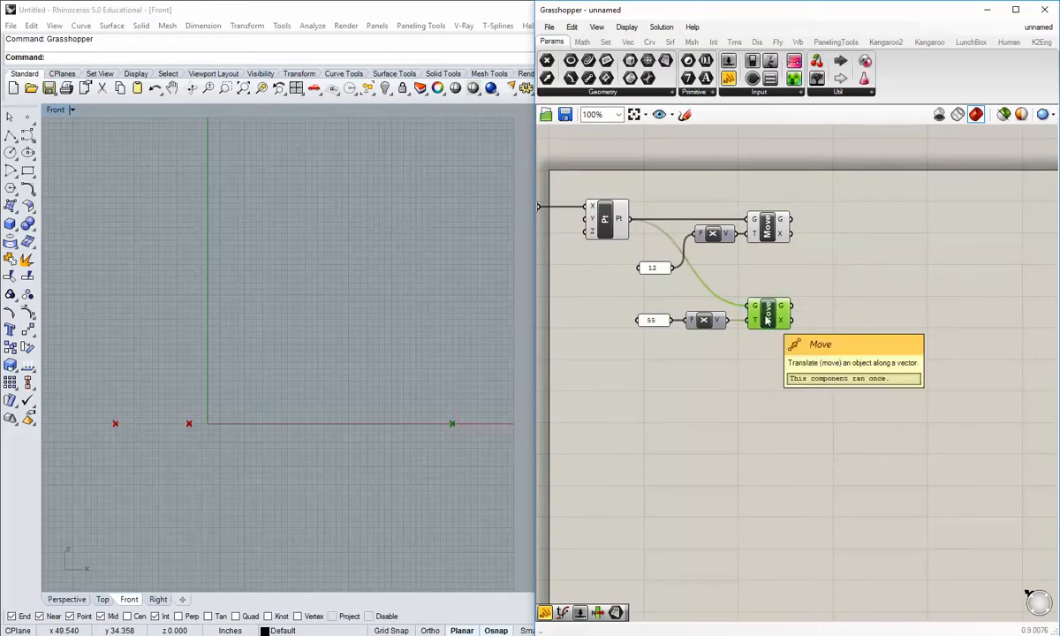
key("ctrl+v")
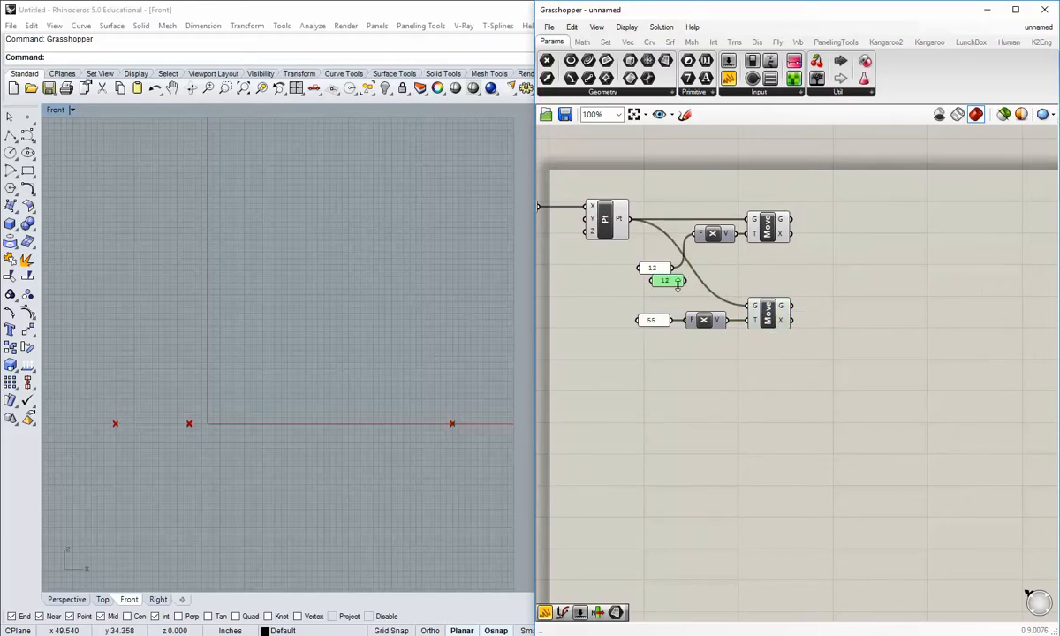
key("Delete")
left_click_drag(805, 350, 775, 434)
left_click(760, 469)
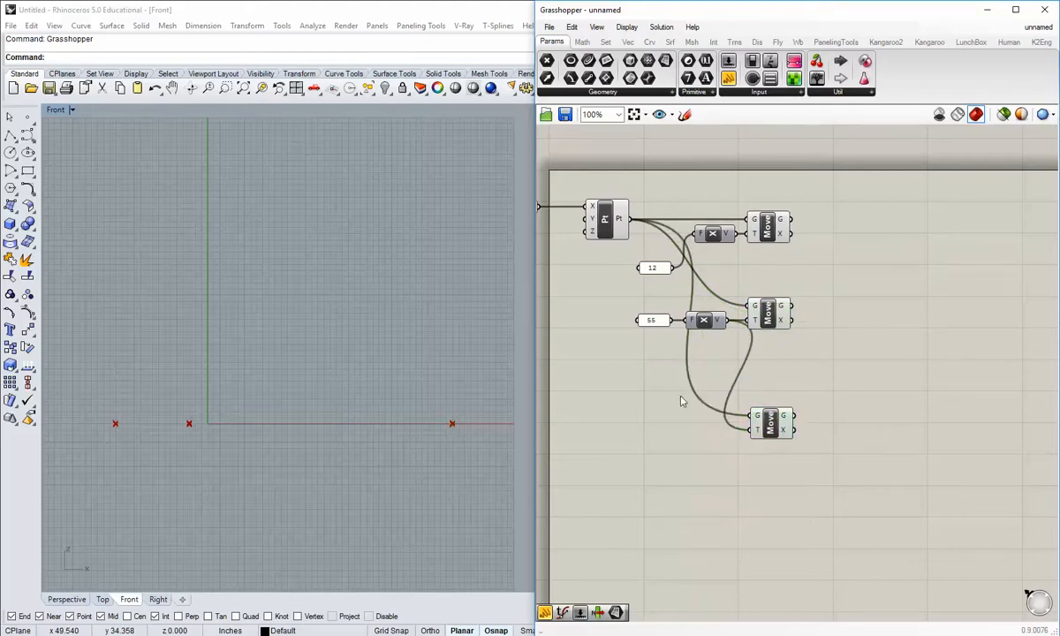
Add a Unit Z vector beside the new Move and wire it to the T input in place of Unit X.
double_click(686, 445)
type("z")
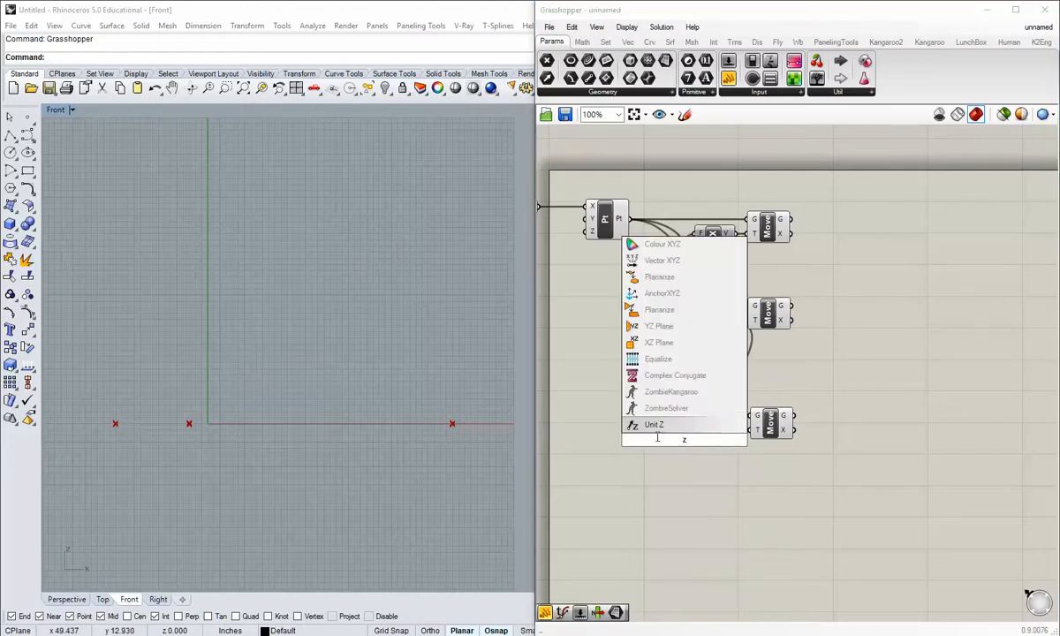
key("Return")
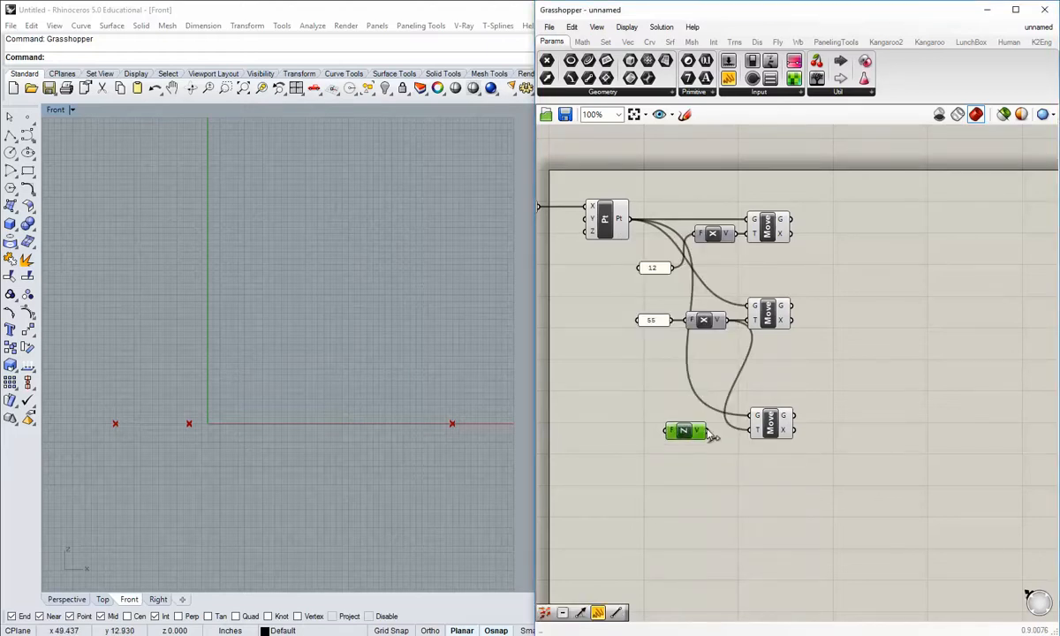
mouse_move(707, 430)
left_mouse_down()
mouse_move(750, 430)
mouse_move(697, 431)
left_mouse_up()
left_click(664, 373)
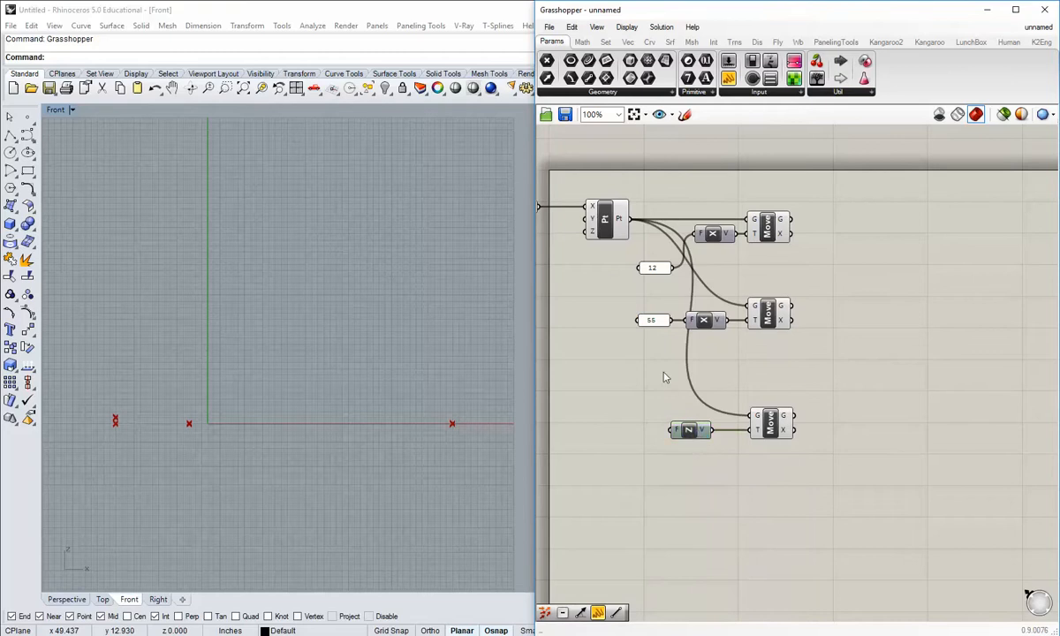
Place a copy of the 55 panel beside the Unit Z vector and wire it to the vector's F input.
left_click(650, 319)
left_click_drag(645, 316, 642, 433)
left_click(641, 460)
Set the Unit Z vector's panel to 50 and check the raised point in the Front view.
double_click(633, 430)
key("BackSpace")
type("0")
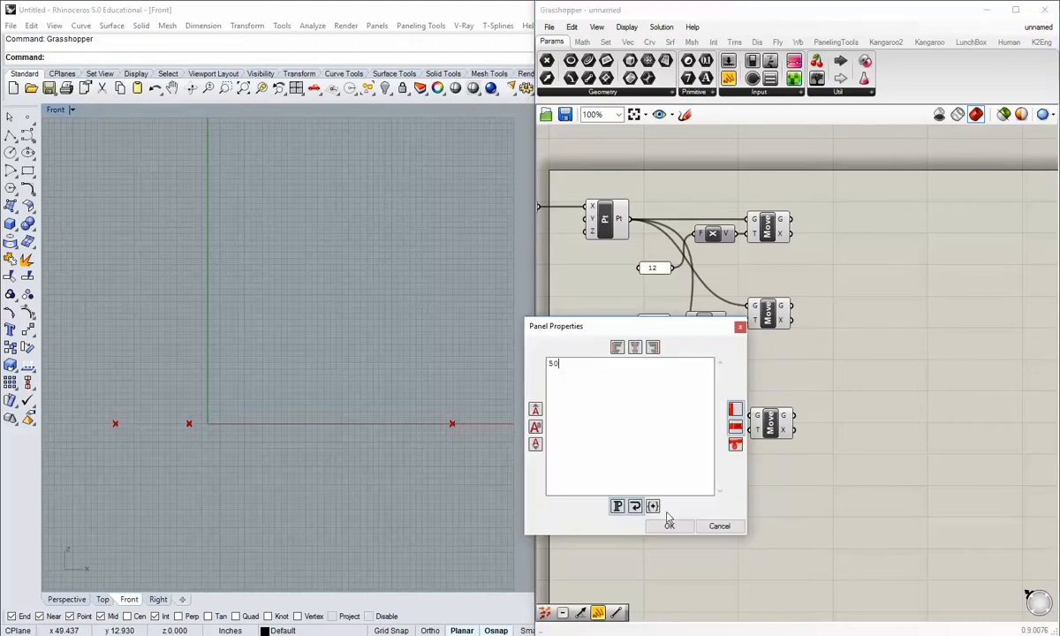
left_click(670, 528)
right_click_drag(302, 379, 330, 425)
scroll(306, 430, "down", 2)
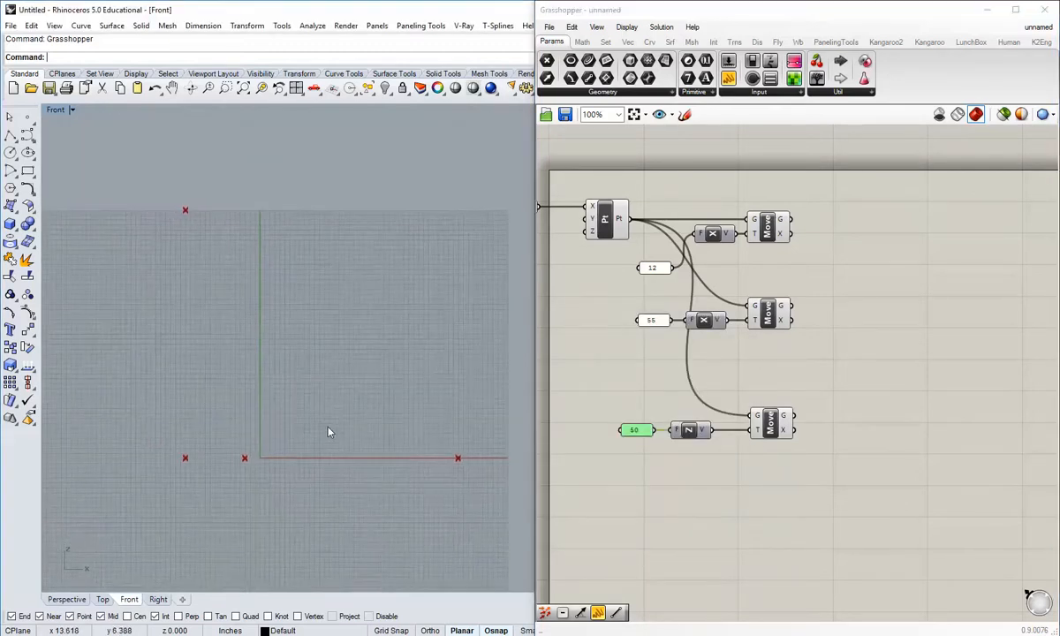
scroll(328, 432, "up", 1)
scroll(194, 449, "down", 1)
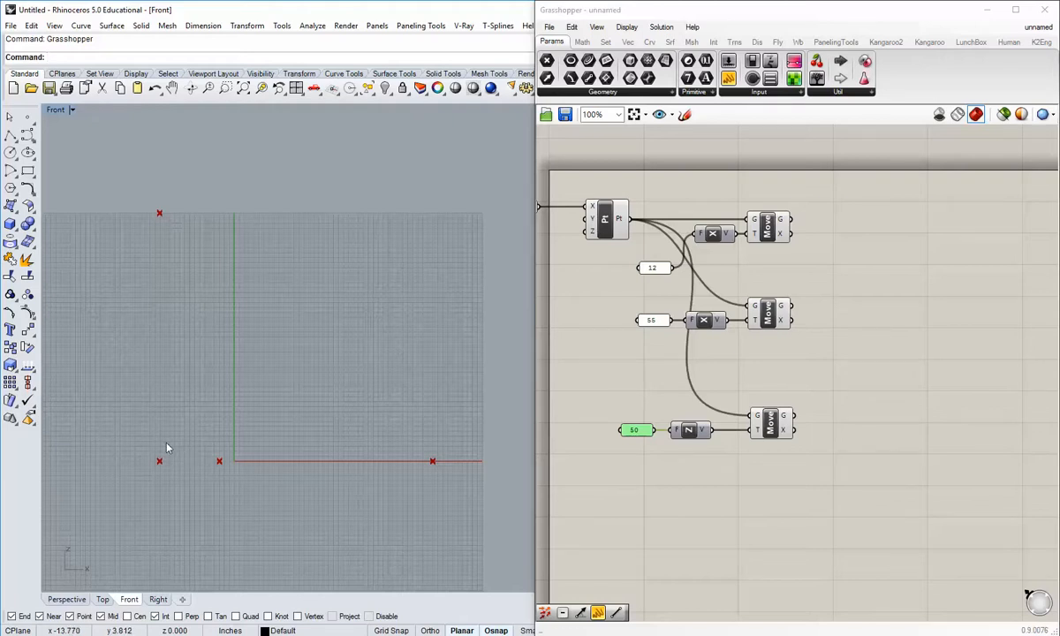
Align the three Move components, their unit vectors and the 12, 55 and 50 panels into tidy vertical columns.
right_click_drag(815, 425, 781, 449)
left_click_drag(788, 499, 746, 238)
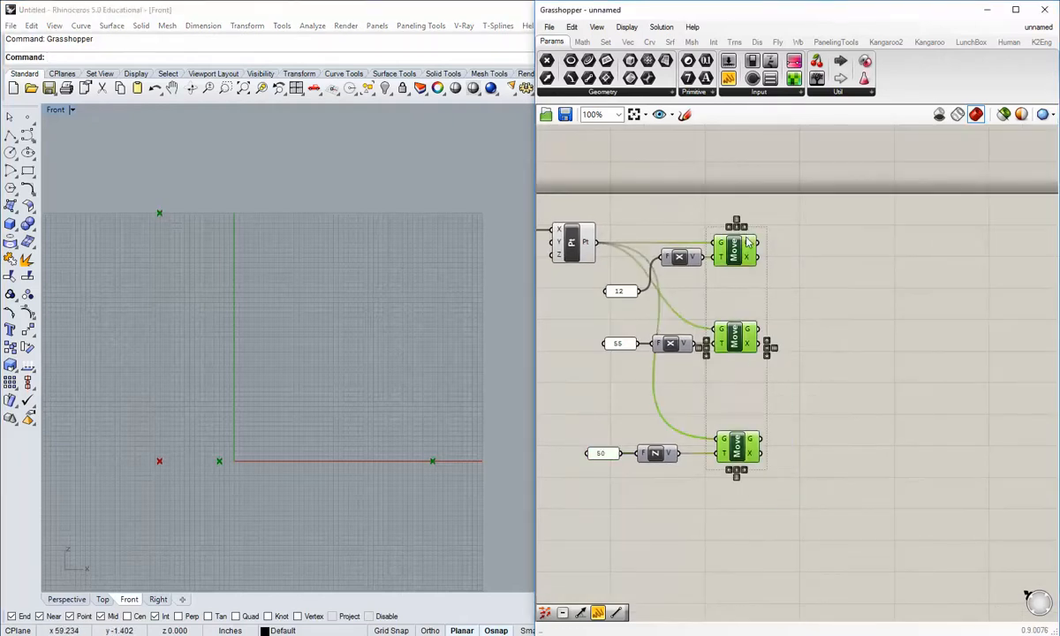
left_click_drag(690, 493, 662, 254)
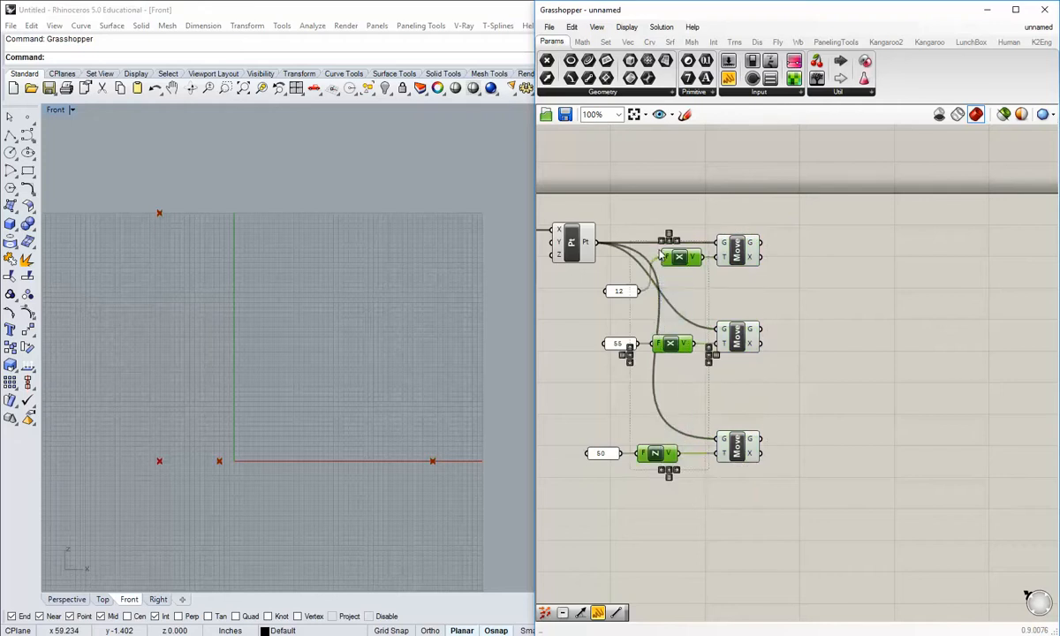
left_click(606, 320)
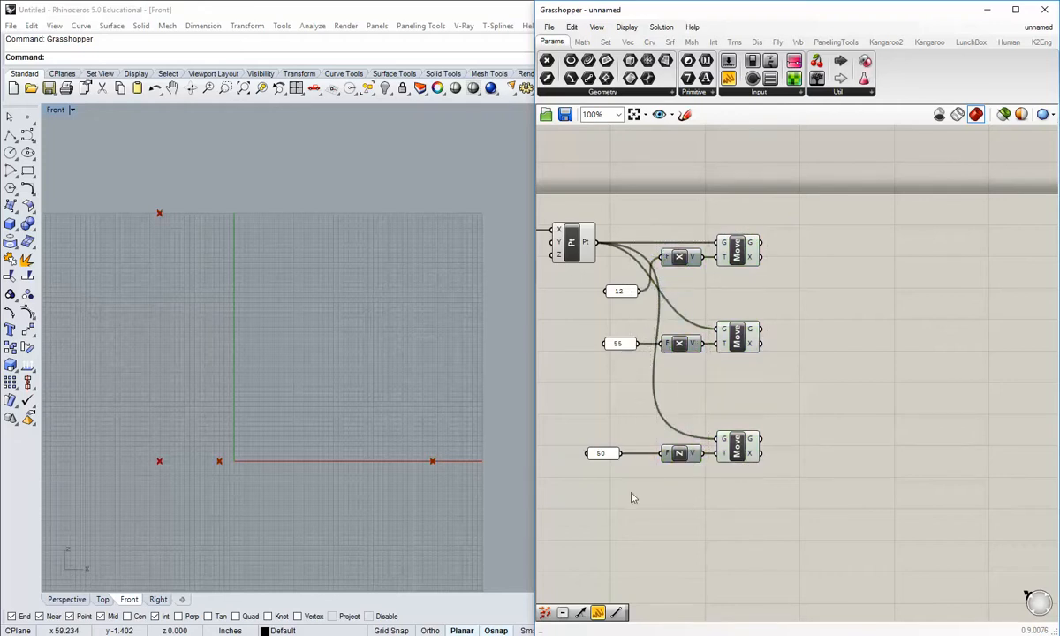
left_click_drag(637, 504, 602, 284)
left_click(620, 280)
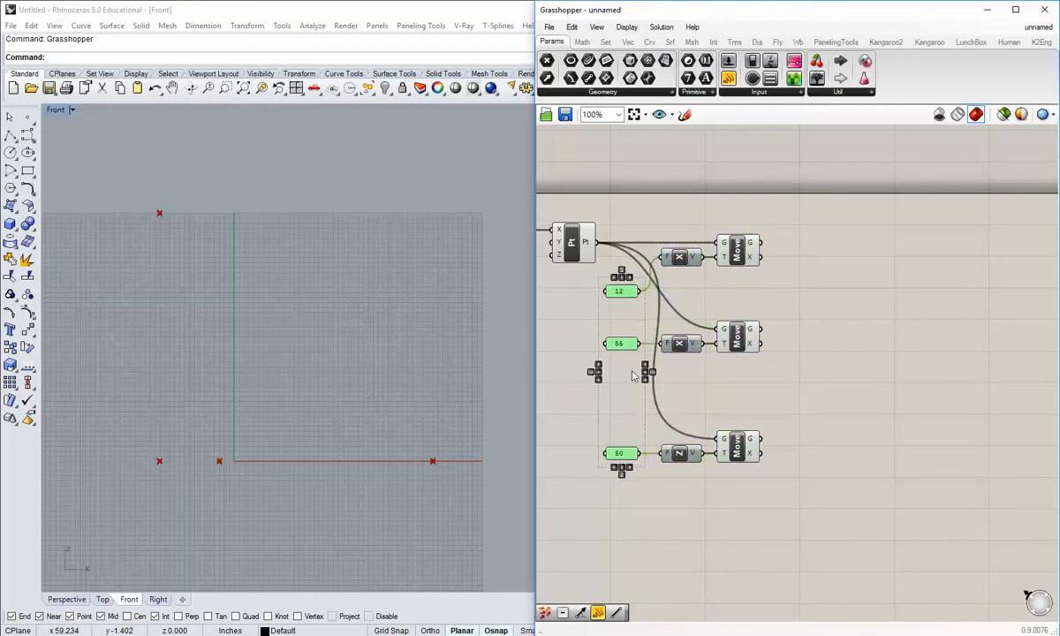
left_click(787, 326)
Add an Arc SED component and place it in free space beside the Move components.
scroll(729, 374, "down", 2)
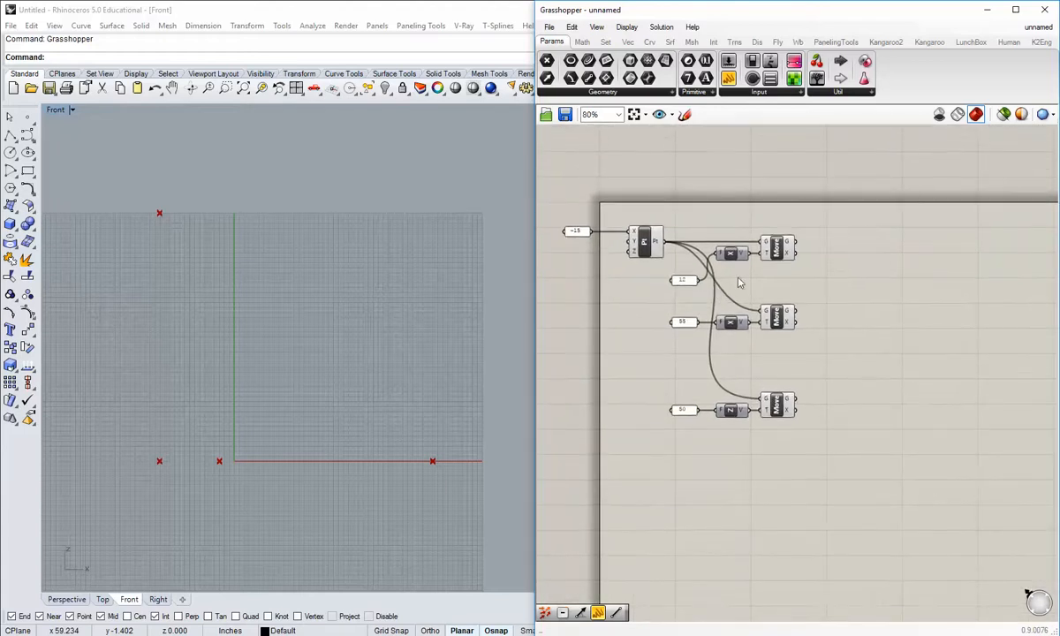
scroll(816, 284, "up", 2)
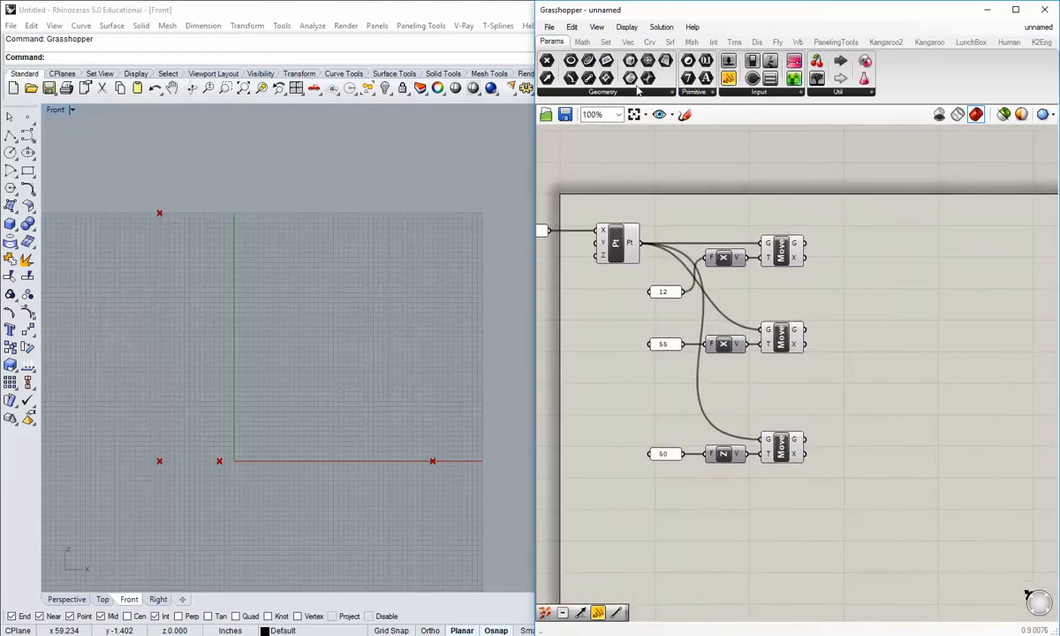
left_click(652, 42)
left_click(721, 93)
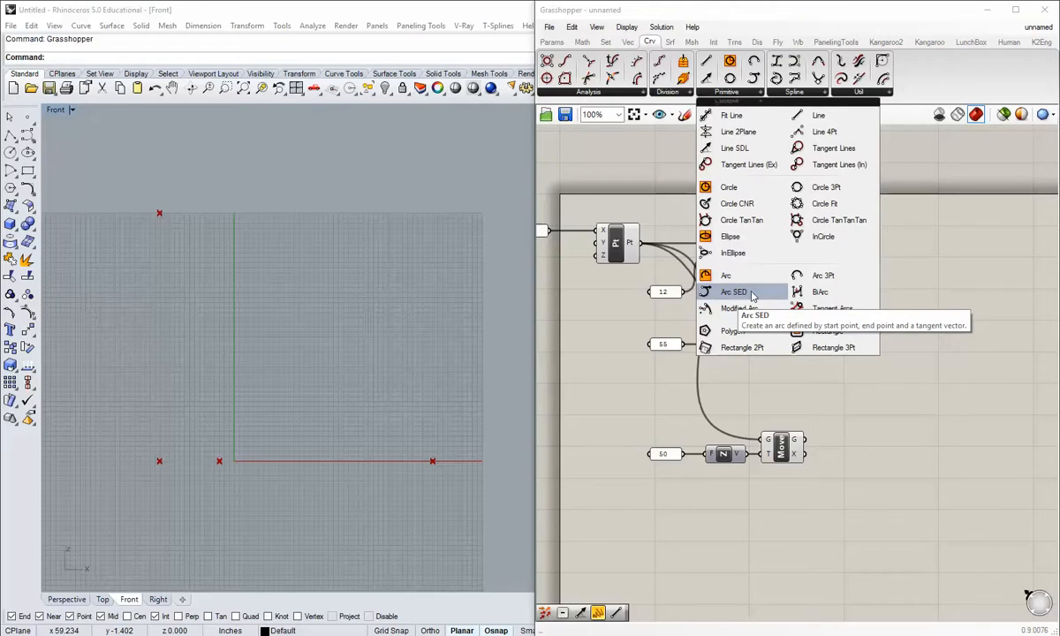
left_click(753, 295)
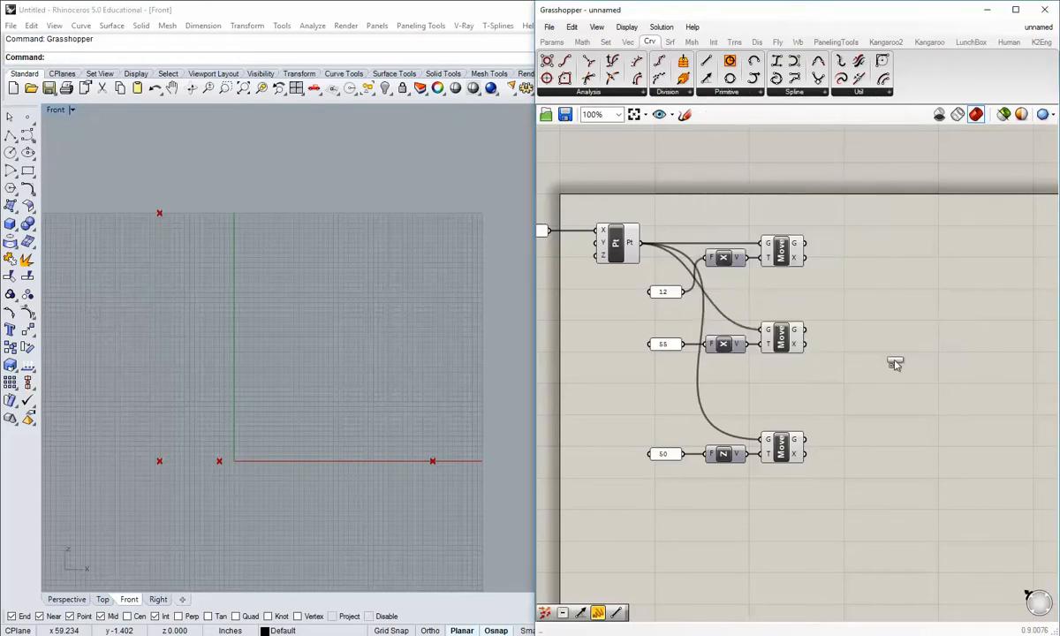
left_click(902, 349)
right_click_drag(887, 387, 861, 402)
left_click_drag(880, 364, 880, 305)
left_click(857, 365)
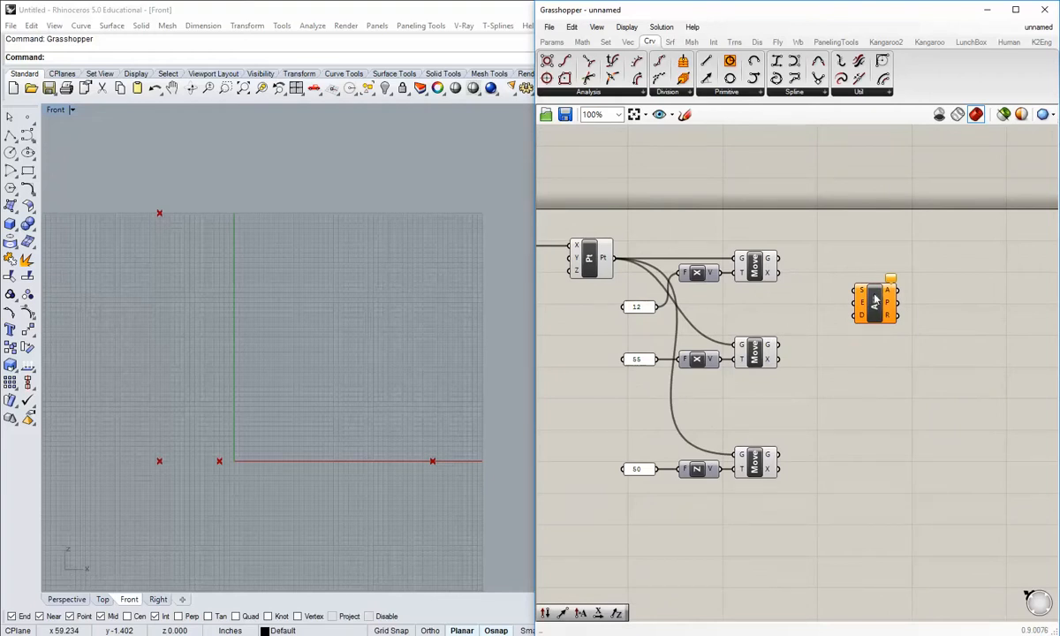
left_click_drag(874, 304, 883, 312)
left_click(833, 374)
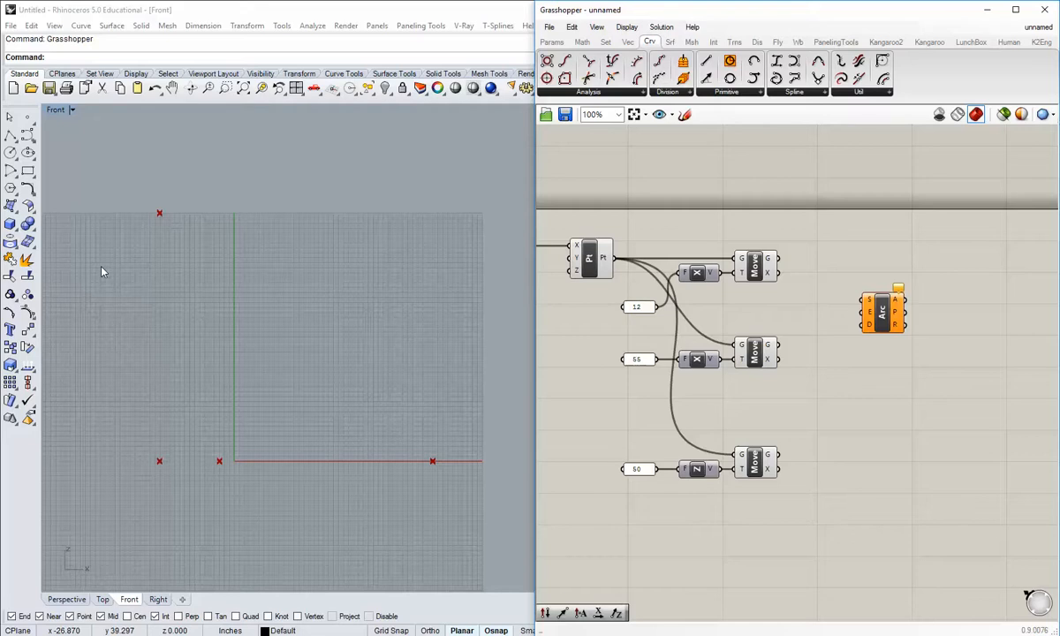
Connect the geometry output of the Unit Z Move to the Arc's S input and reposition the Arc.
left_click(753, 457)
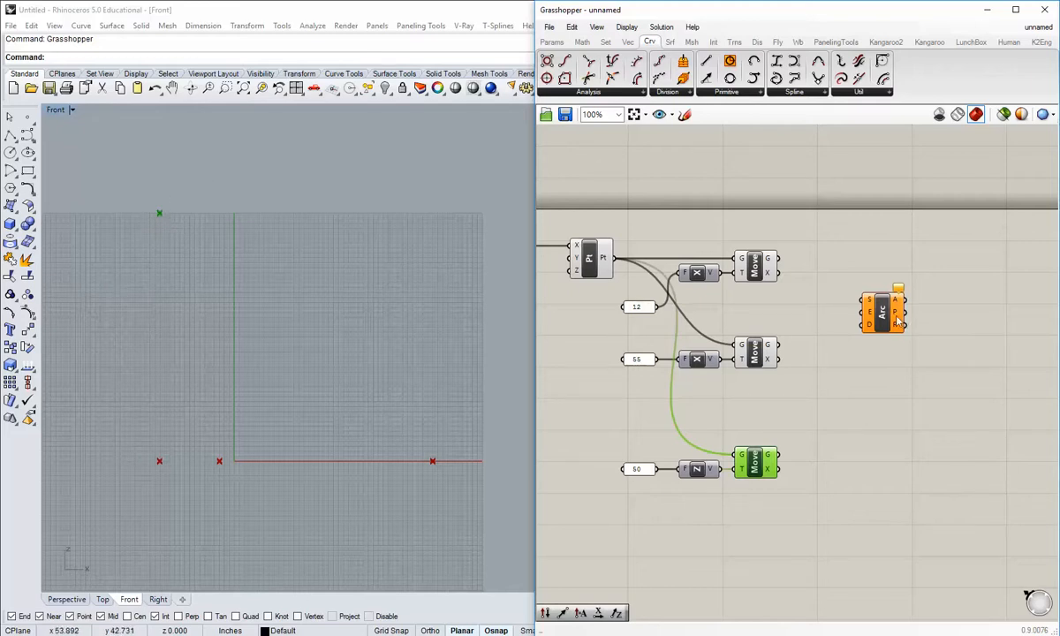
left_click_drag(882, 311, 897, 380)
left_click_drag(780, 454, 879, 369)
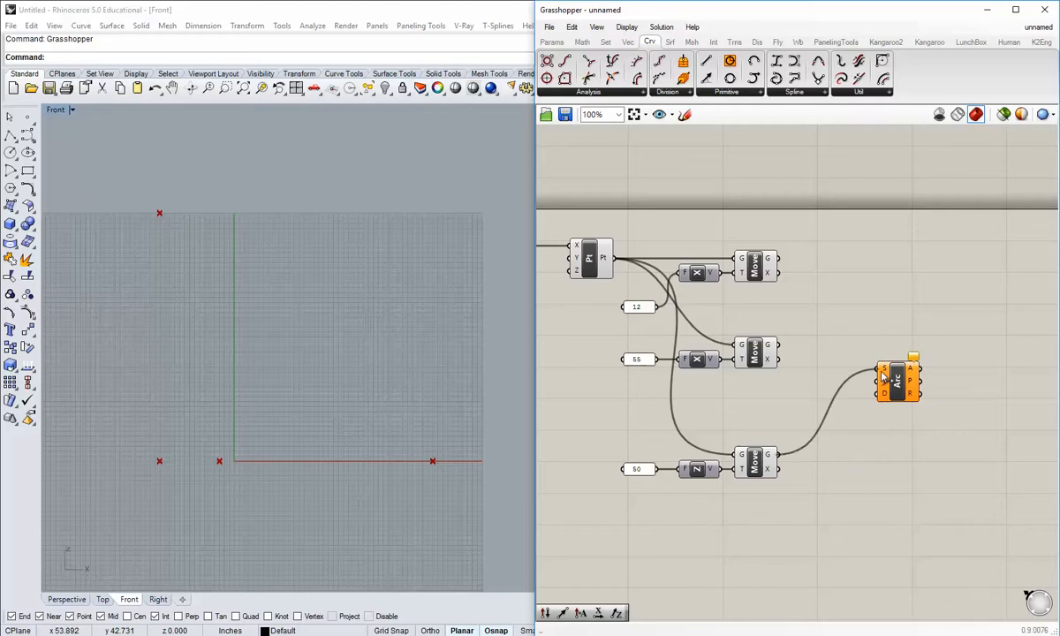
right_click_drag(846, 409, 820, 389)
left_click_drag(871, 355, 872, 362)
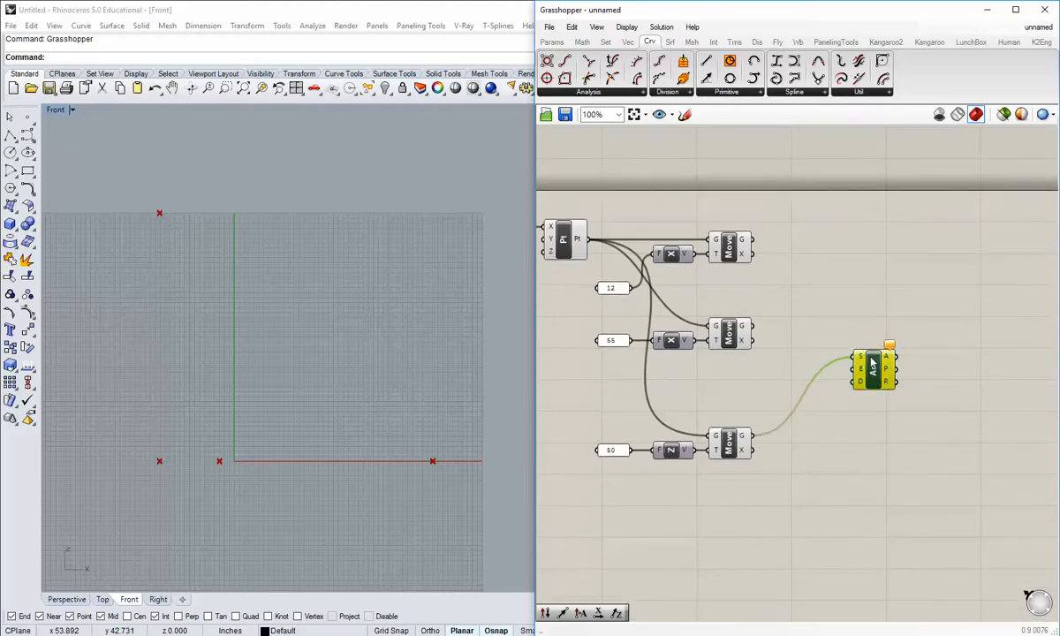
Connect the uppermost Move's geometry output to the Arc's E input and place the Arc level with that Move.
left_click(735, 248)
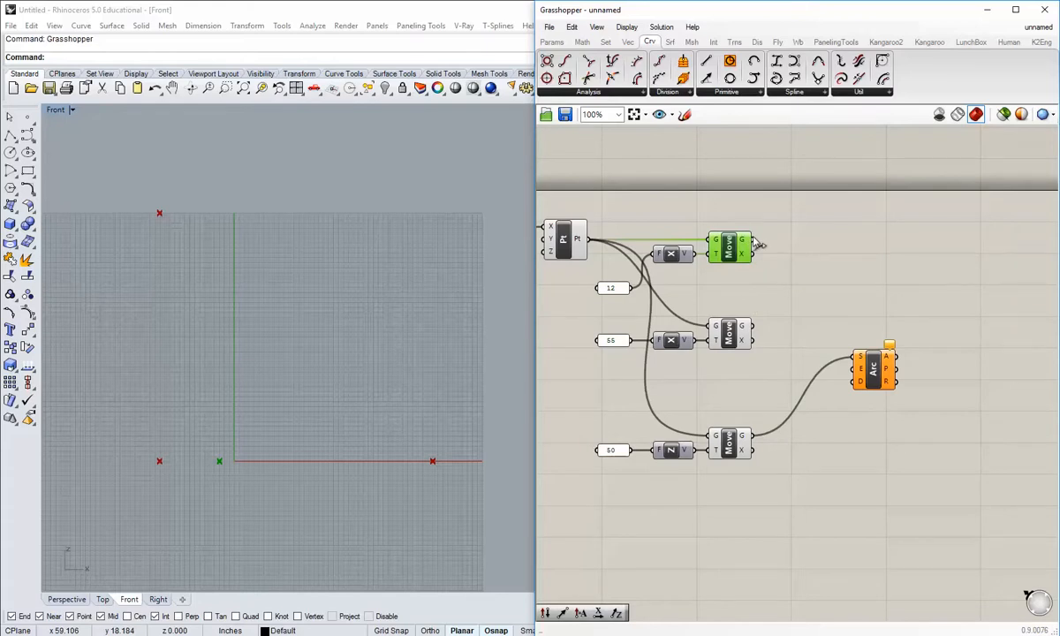
left_click_drag(758, 245, 854, 357)
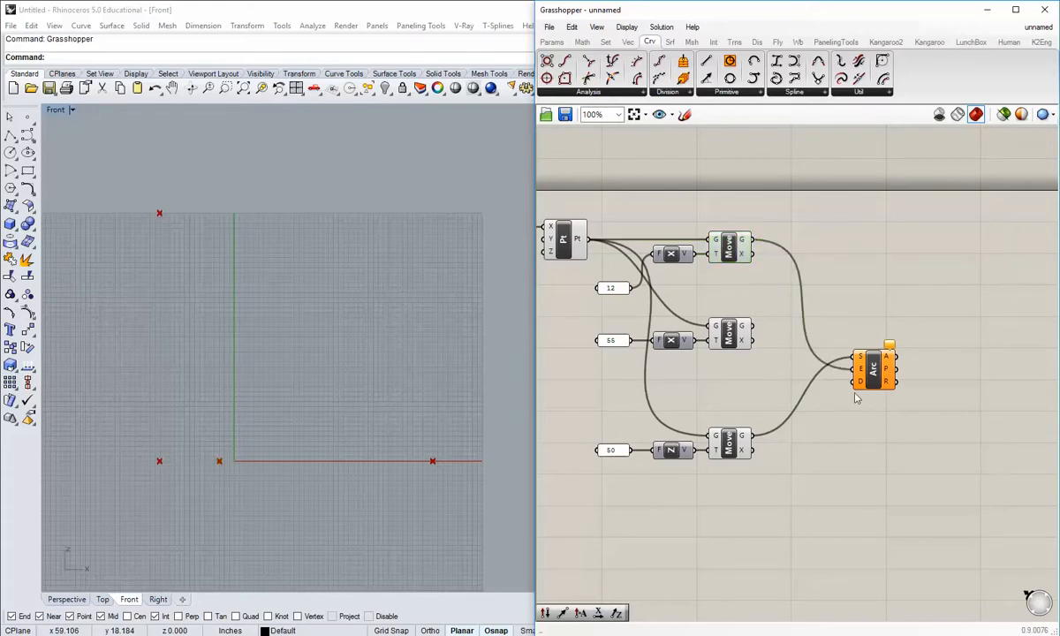
right_click_drag(830, 351, 796, 383)
left_click_drag(838, 409, 913, 281)
right_click_drag(939, 341, 814, 360)
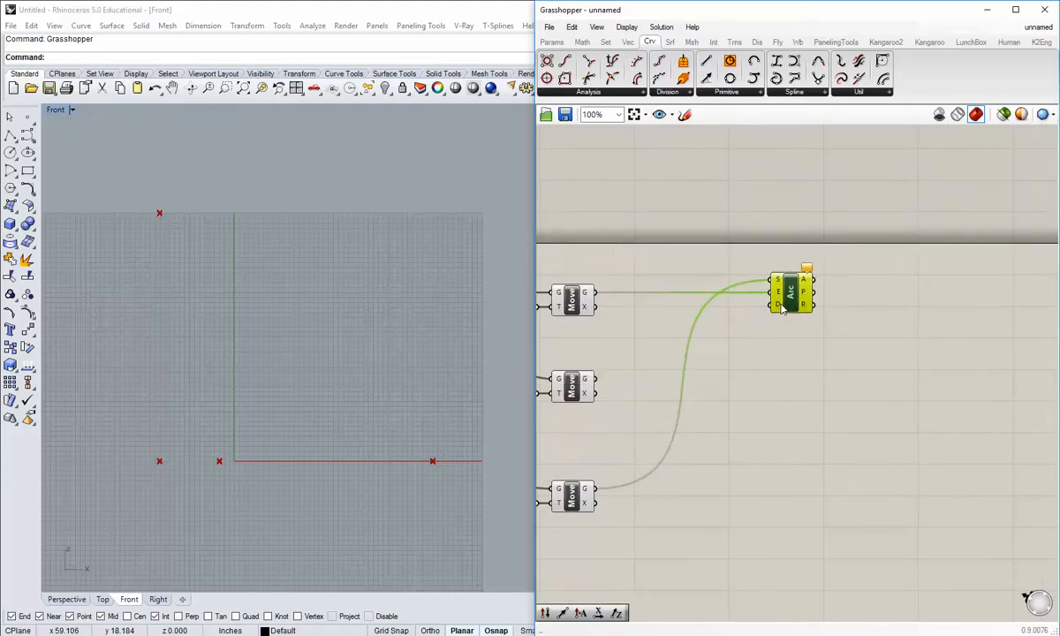
left_click(757, 327)
right_click_drag(731, 372, 783, 362)
left_click_drag(837, 292, 848, 291)
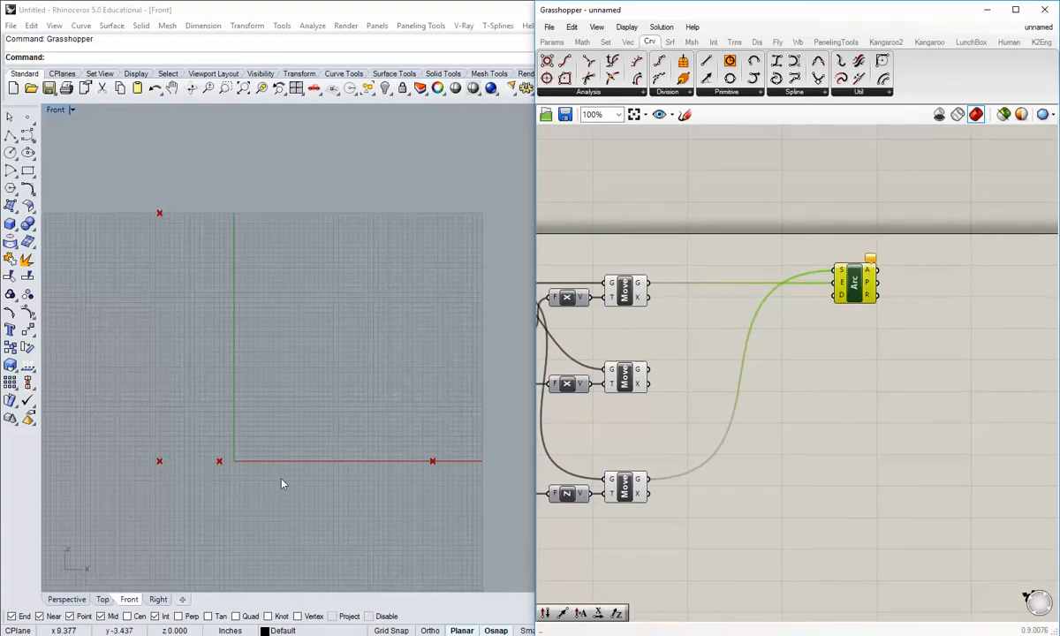
Add a Unit Z vector component below the Arc and connect its vector output to the Arc's D input.
left_click(901, 338)
right_click_drag(905, 337, 880, 345)
right_click_drag(803, 317, 809, 296)
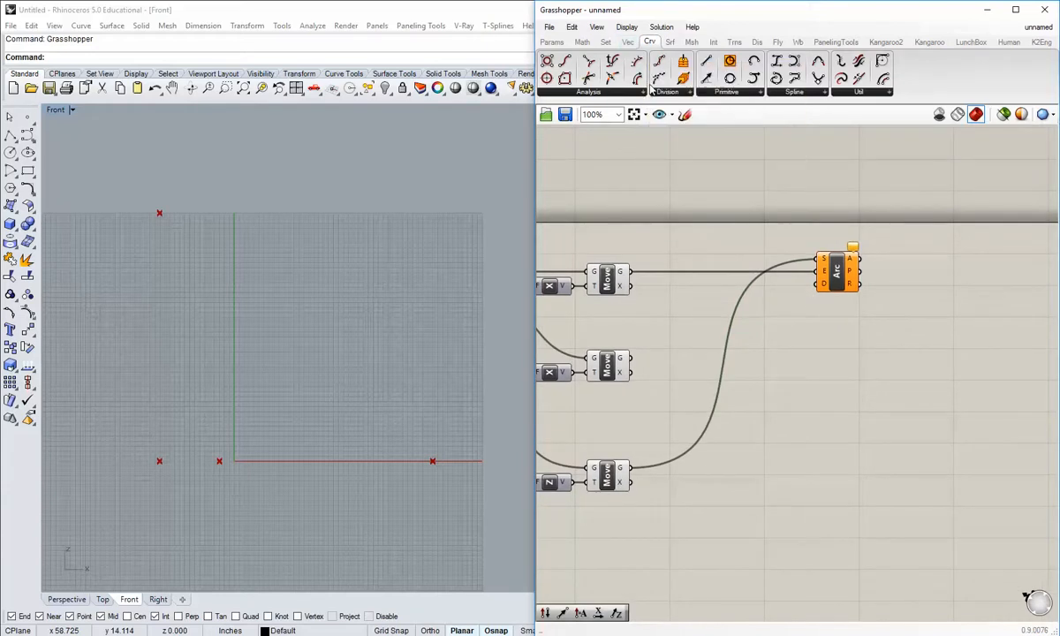
double_click(816, 363)
type("z")
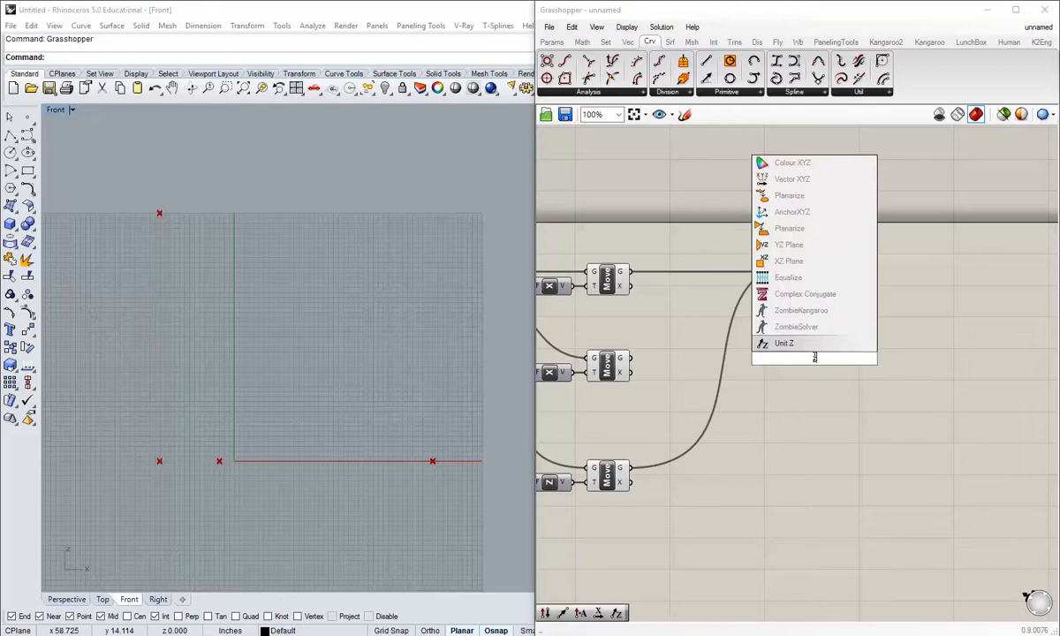
left_click(807, 347)
left_click_drag(812, 356, 817, 285)
left_click(785, 361)
Examine the arc's shape and its direction at the start point in the Front viewport.
right_click_drag(319, 346, 306, 397)
scroll(241, 367, "down", 6)
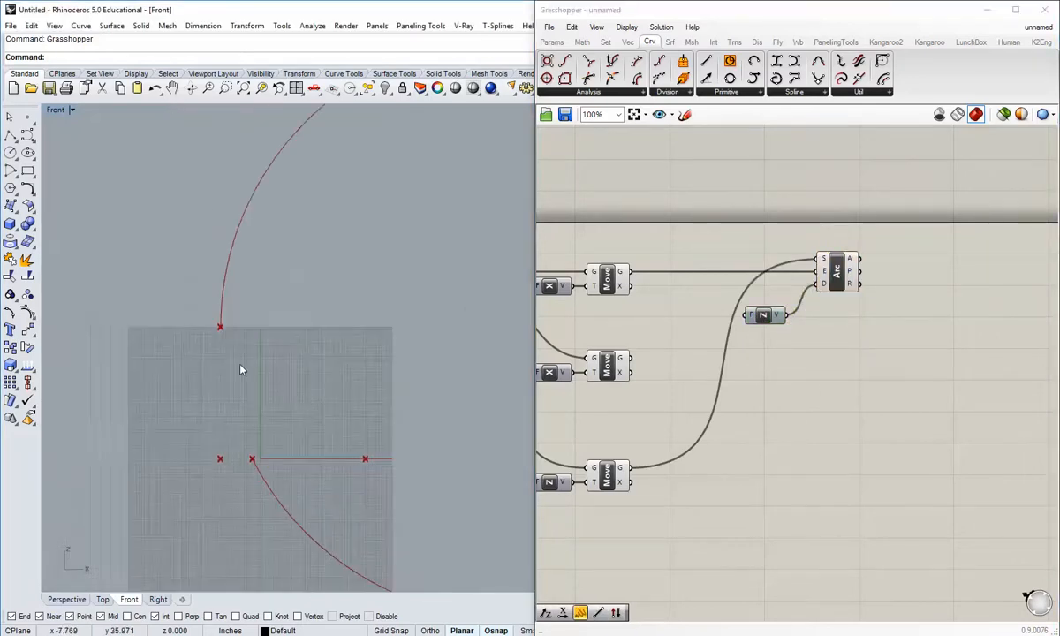
right_click_drag(241, 367, 165, 367)
scroll(165, 370, "up", 1)
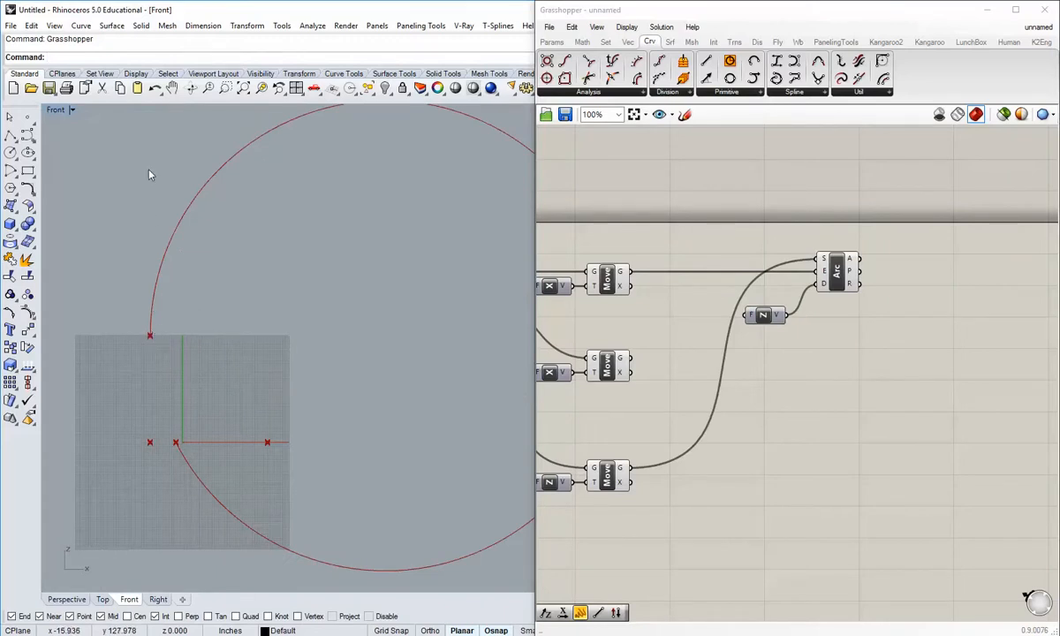
scroll(150, 185, "down", 2)
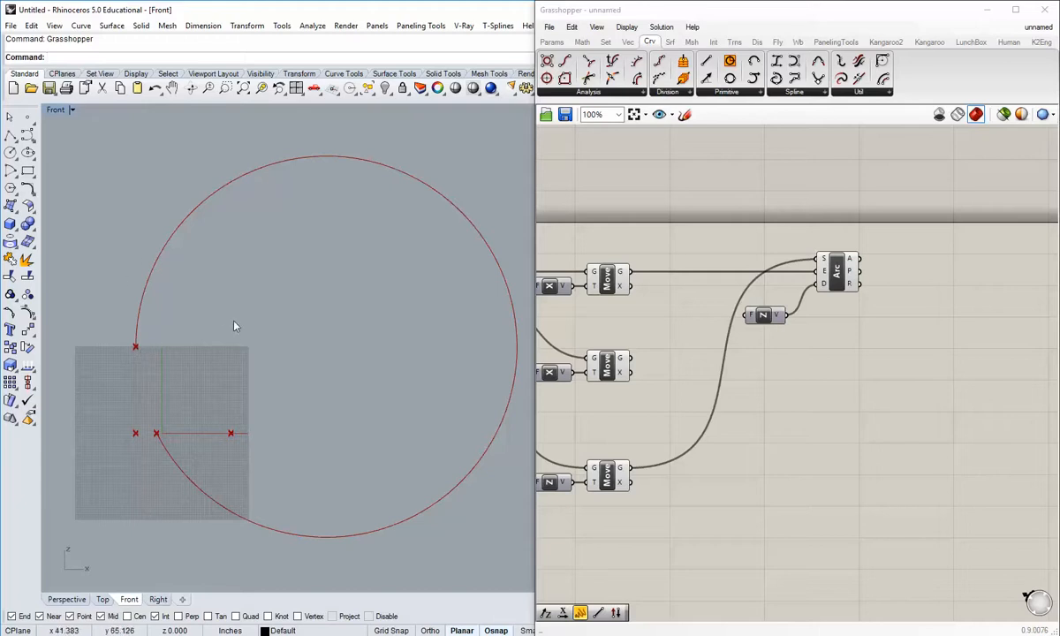
scroll(192, 338, "up", 2)
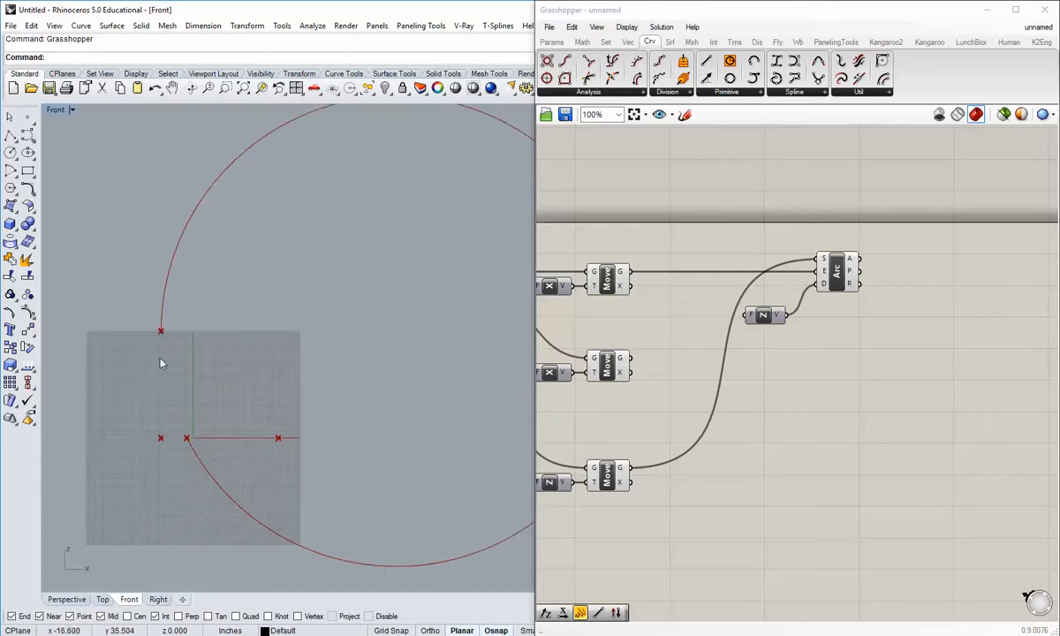
scroll(168, 333, "up", 3)
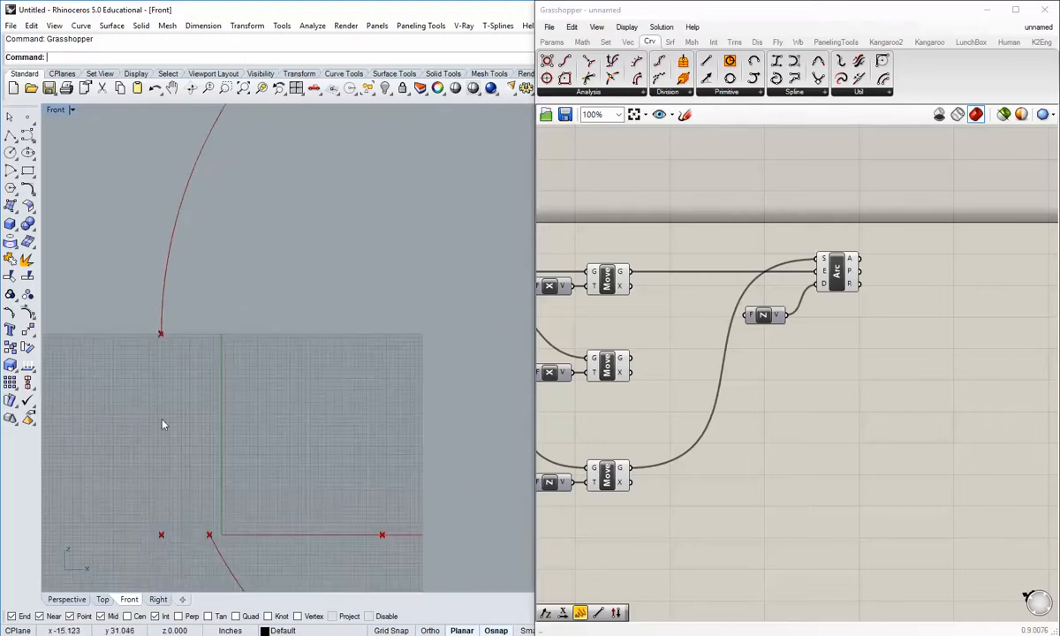
scroll(160, 336, "down", 5)
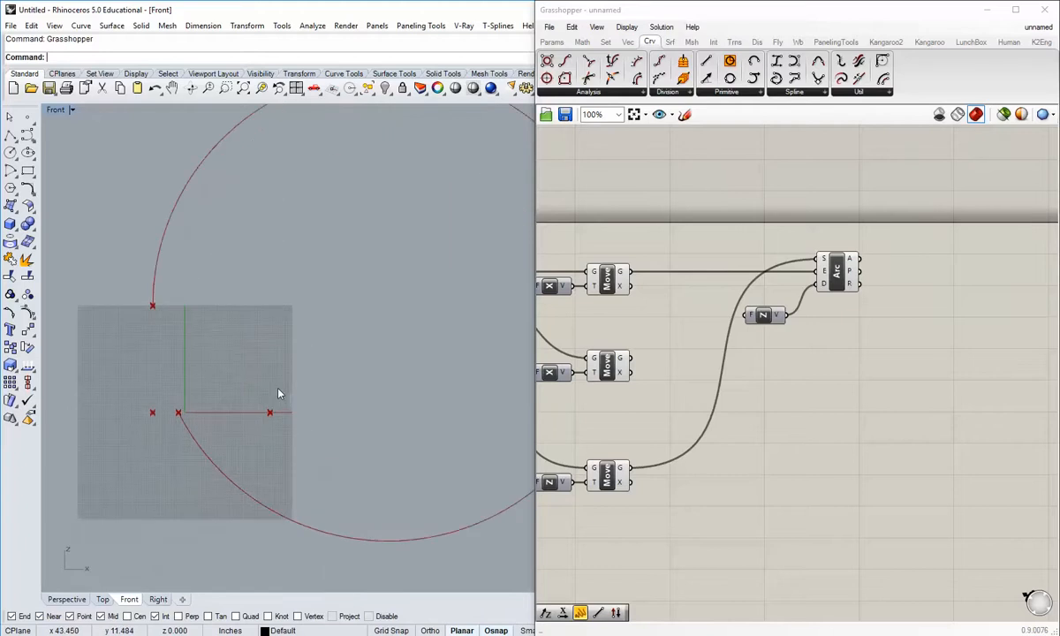
Add a Reverse vector component beside the Unit Z that feeds the Arc.
right_click_drag(799, 329, 752, 366)
left_click_drag(734, 336, 729, 334)
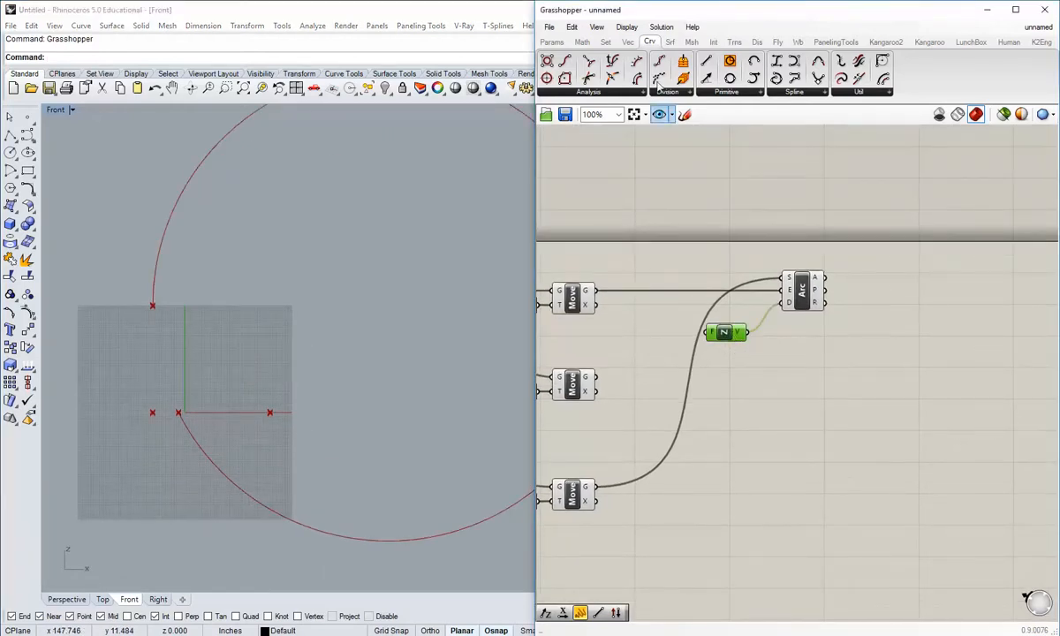
left_click(627, 41)
left_click(782, 92)
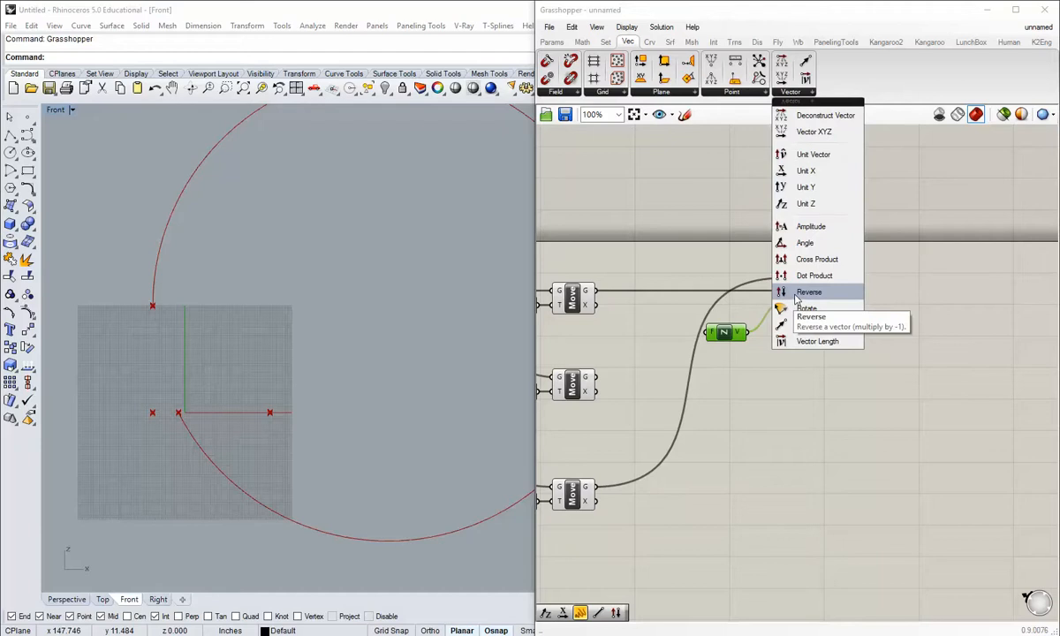
left_click(796, 298)
left_click(793, 350)
Route the Unit Z vector through Reverse into the Arc's D input and line up the components beside the Arc.
left_click_drag(748, 333, 772, 351)
left_click_drag(809, 296, 849, 296)
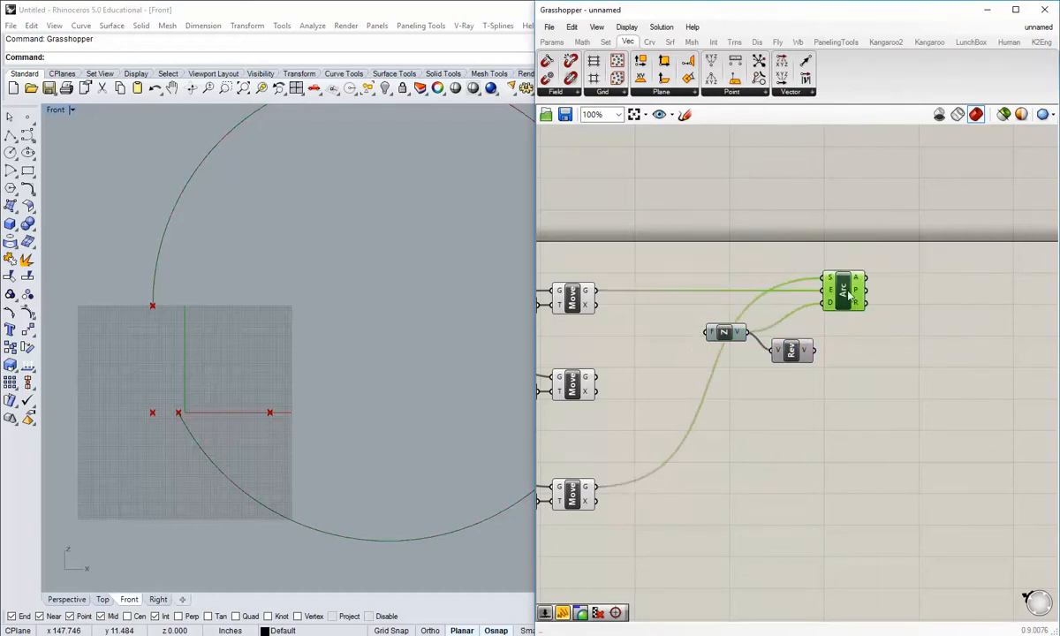
left_click_drag(814, 351, 824, 303)
left_click_drag(724, 333, 734, 353)
left_click_drag(807, 375, 775, 334)
left_click(745, 354)
Examine the reversed arc between the height point and the base point in the Front viewport.
right_click_drag(254, 379, 393, 383)
scroll(309, 385, "up", 8)
right_click_drag(310, 392, 225, 376)
scroll(263, 375, "up", 2)
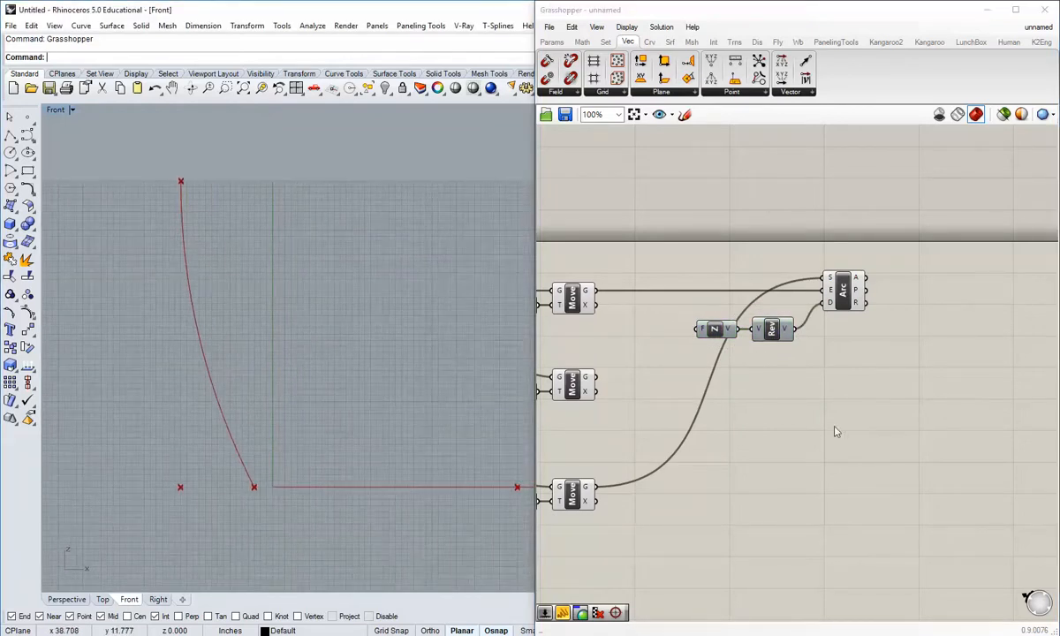
right_click_drag(835, 432, 738, 419)
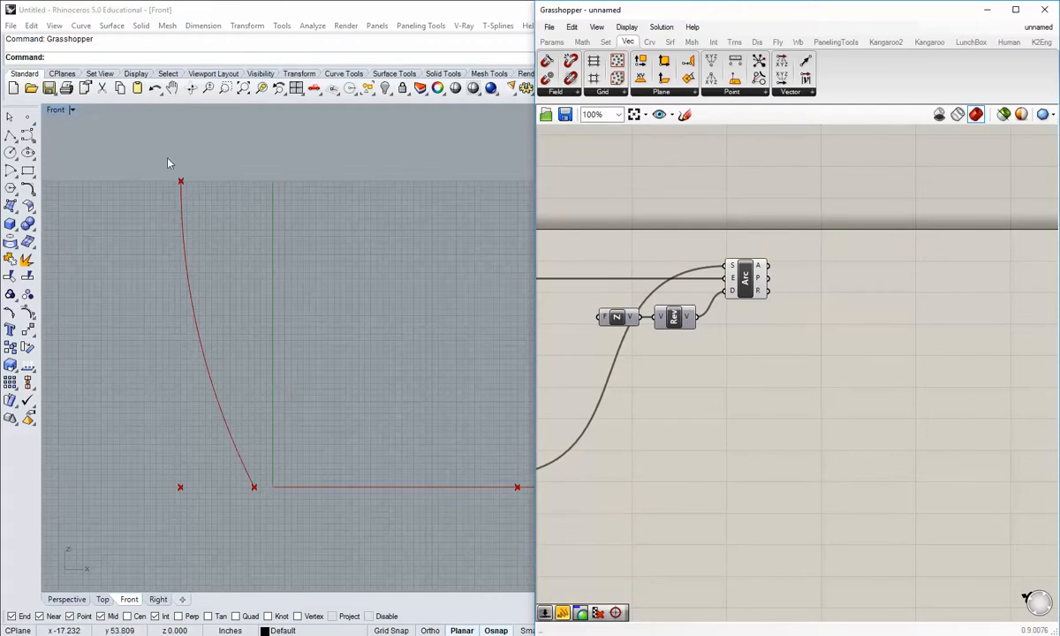
scroll(765, 374, "down", 2)
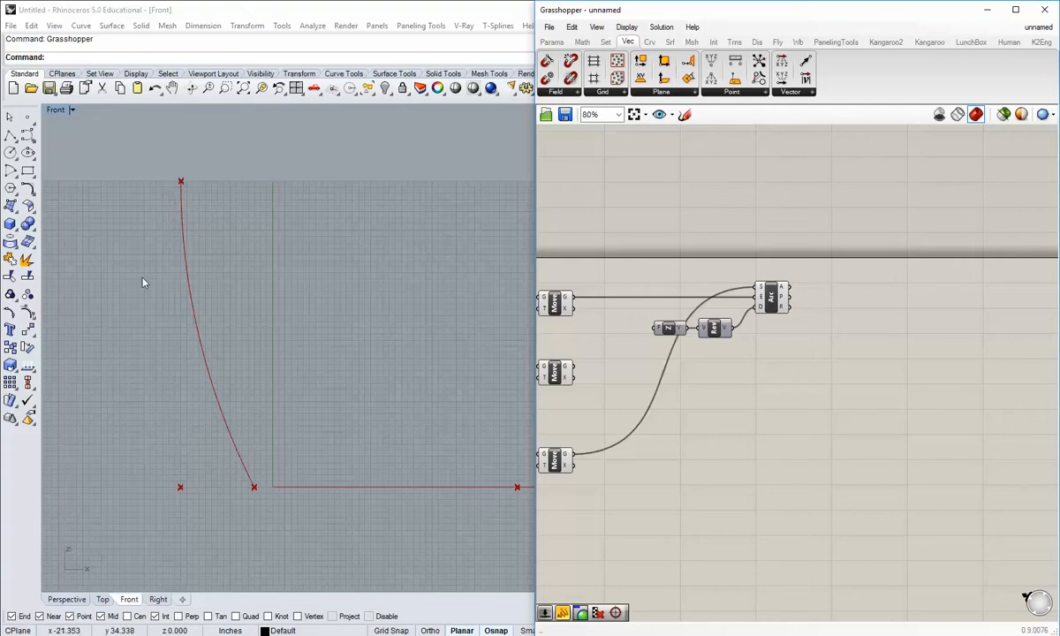
right_click_drag(744, 342, 746, 364)
mouse_move(175, 273)
right_mouse_down()
mouse_move(166, 304)
mouse_move(166, 281)
right_mouse_up()
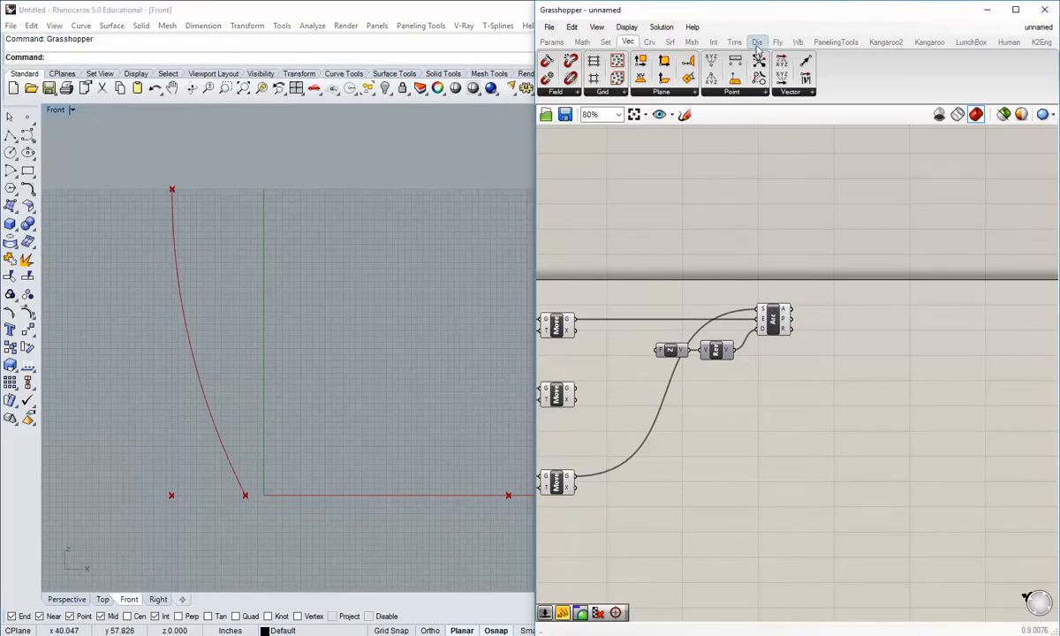
Add a Vector Display component in the free space below the Arc.
left_click(758, 42)
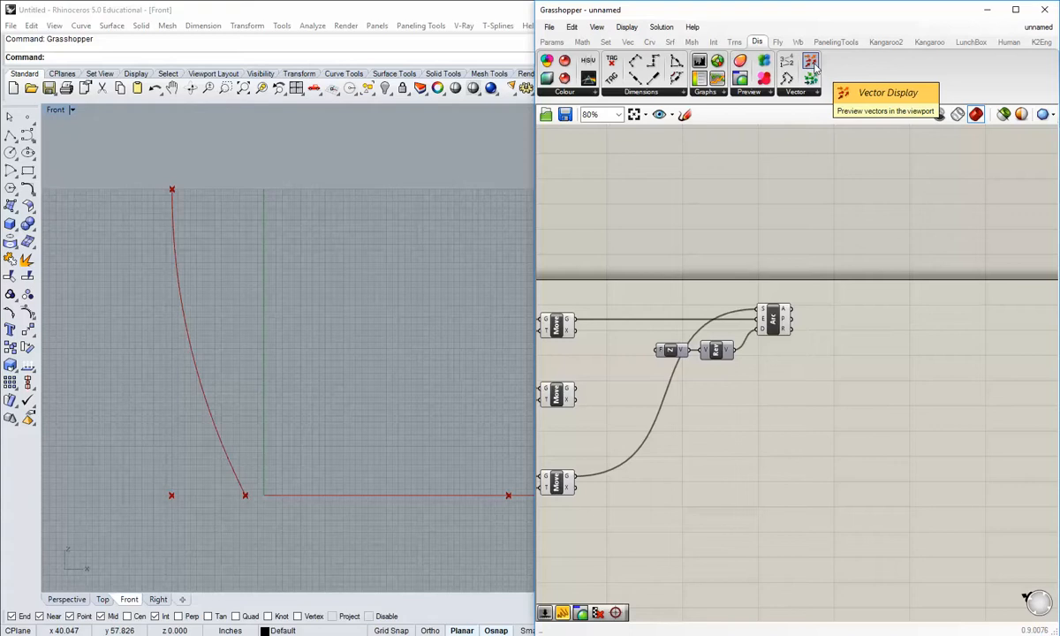
left_click_drag(810, 61, 826, 393)
scroll(813, 426, "up", 2)
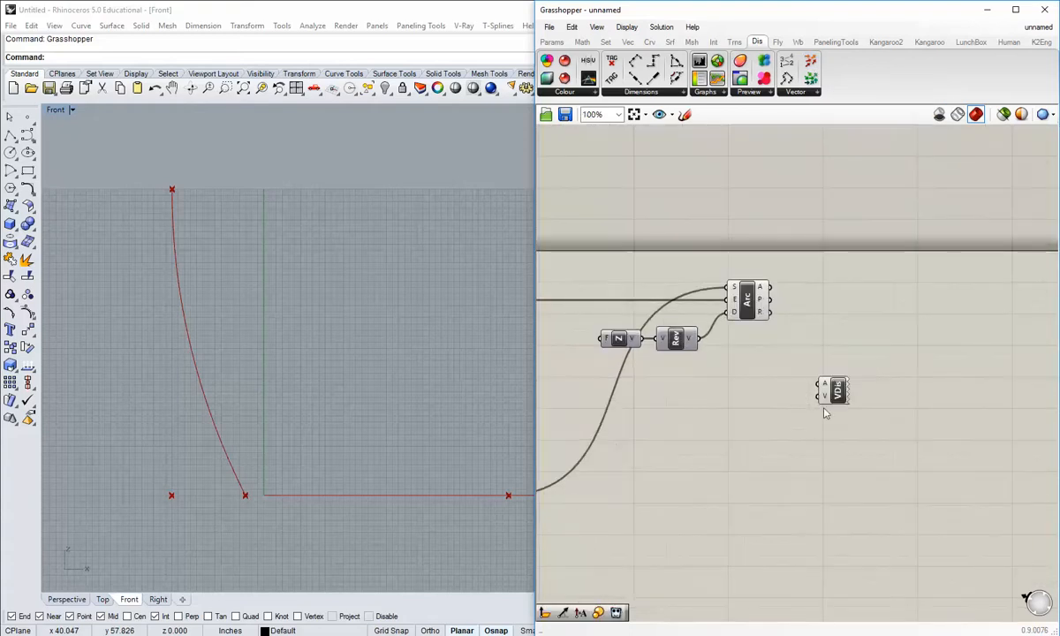
Add an Amplitude component and arrange it next to the Vector Display.
left_click(628, 42)
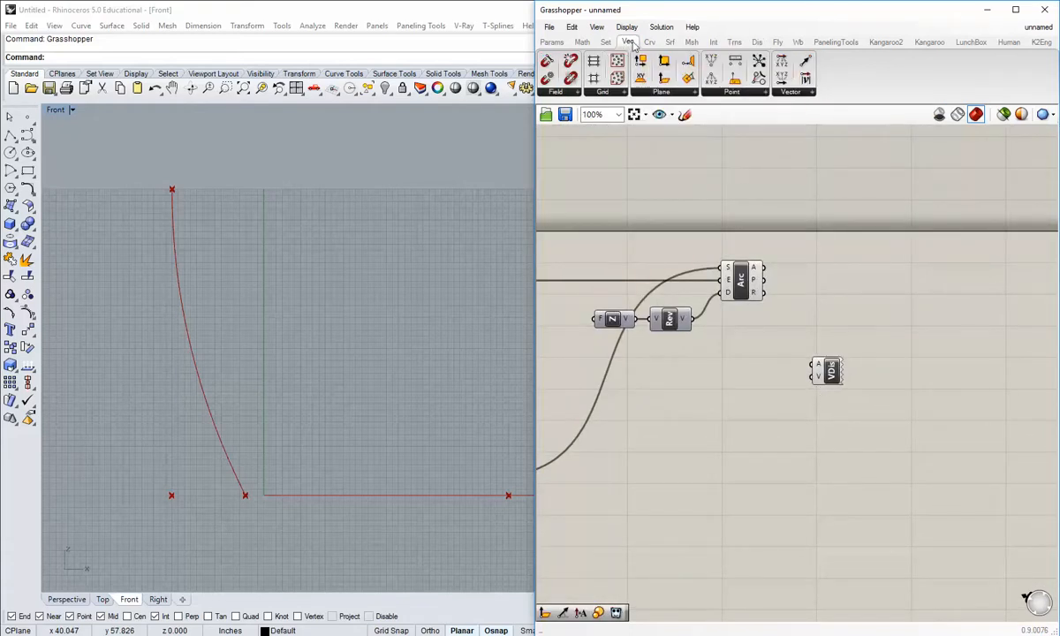
left_click(792, 92)
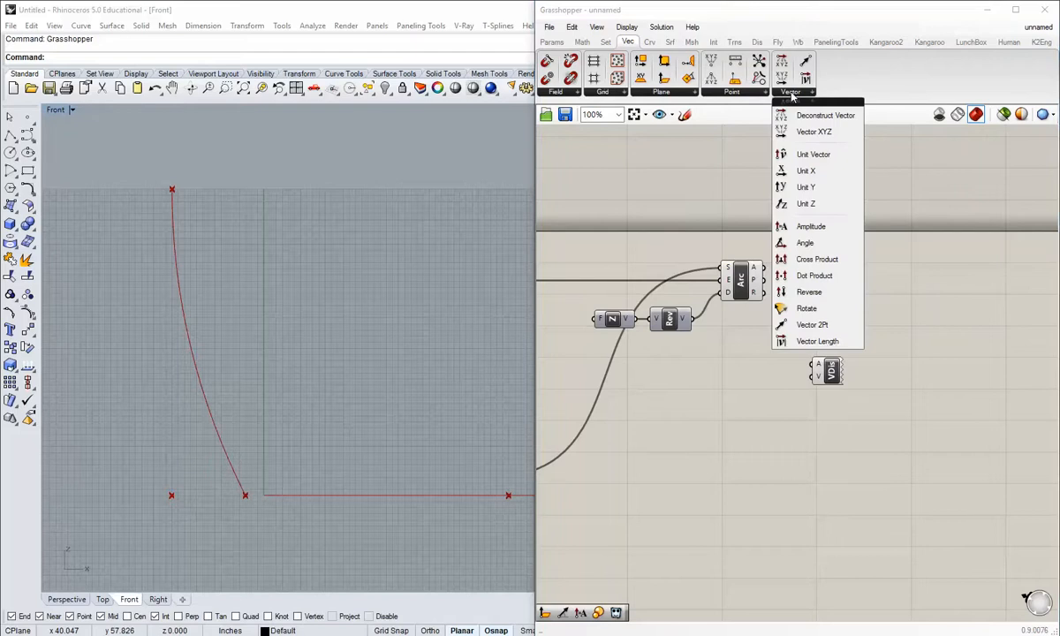
left_click(805, 228)
left_click(770, 364)
left_click_drag(832, 373, 848, 348)
left_click(823, 391)
left_click_drag(782, 370, 804, 383)
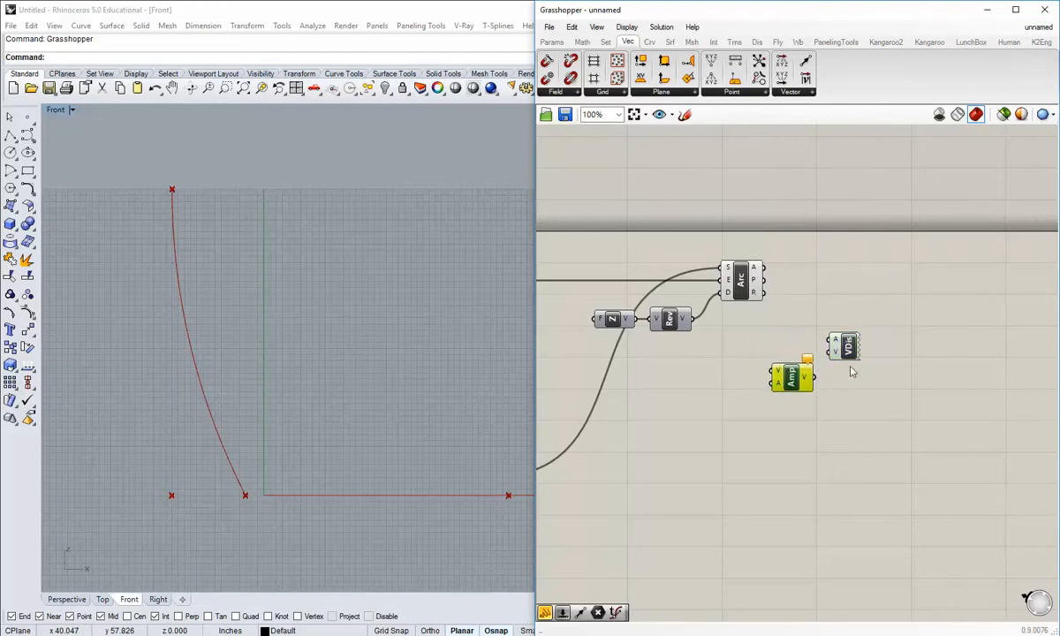
left_click_drag(850, 353, 853, 339)
left_click(851, 375)
right_click_drag(837, 370, 801, 375)
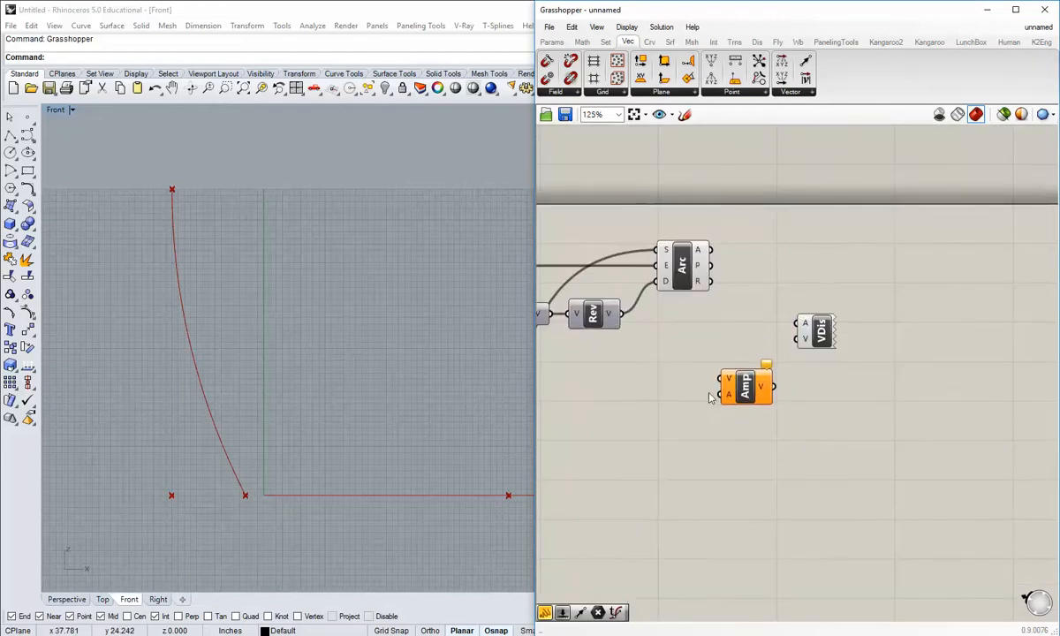
Move the Vector Display below the Arc and shift Unit Z and Reverse farther from the Arc.
right_click_drag(709, 393, 705, 389)
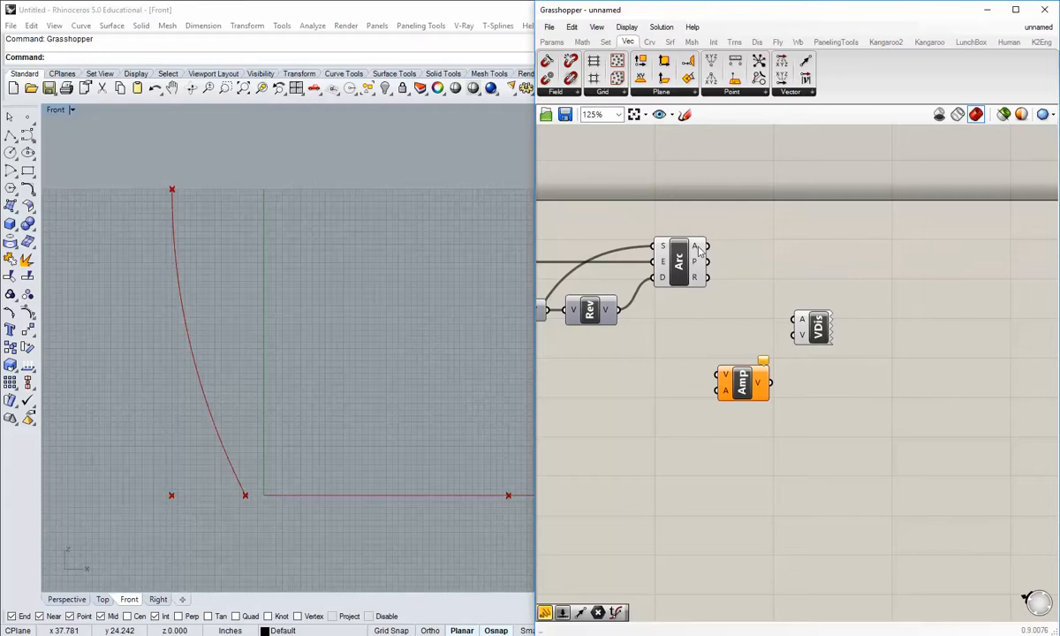
right_click_drag(758, 340, 917, 337)
left_click_drag(926, 312, 810, 325)
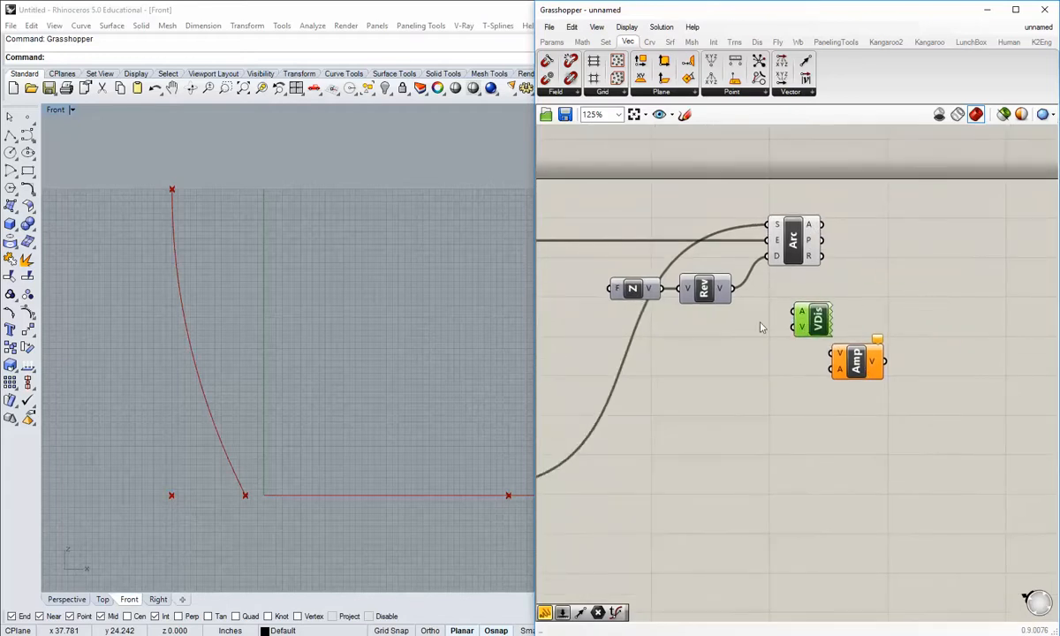
left_click_drag(712, 319, 667, 301)
left_click(680, 352)
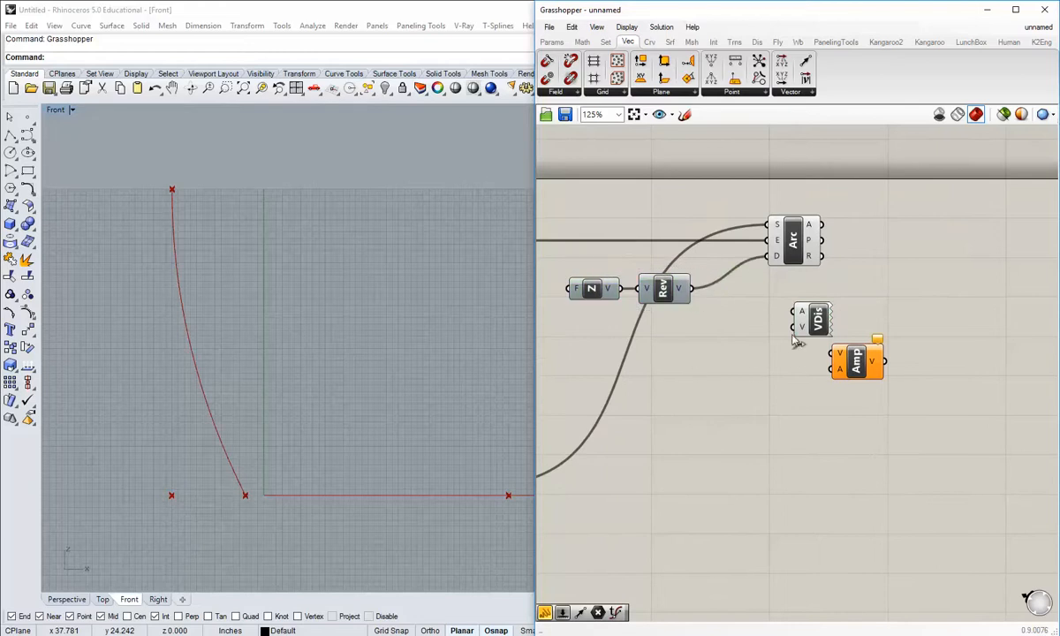
Connect the geometry output of the Unit Z Move to the Vector Display's A input and reposition the Vector Display.
scroll(755, 327, "down", 1)
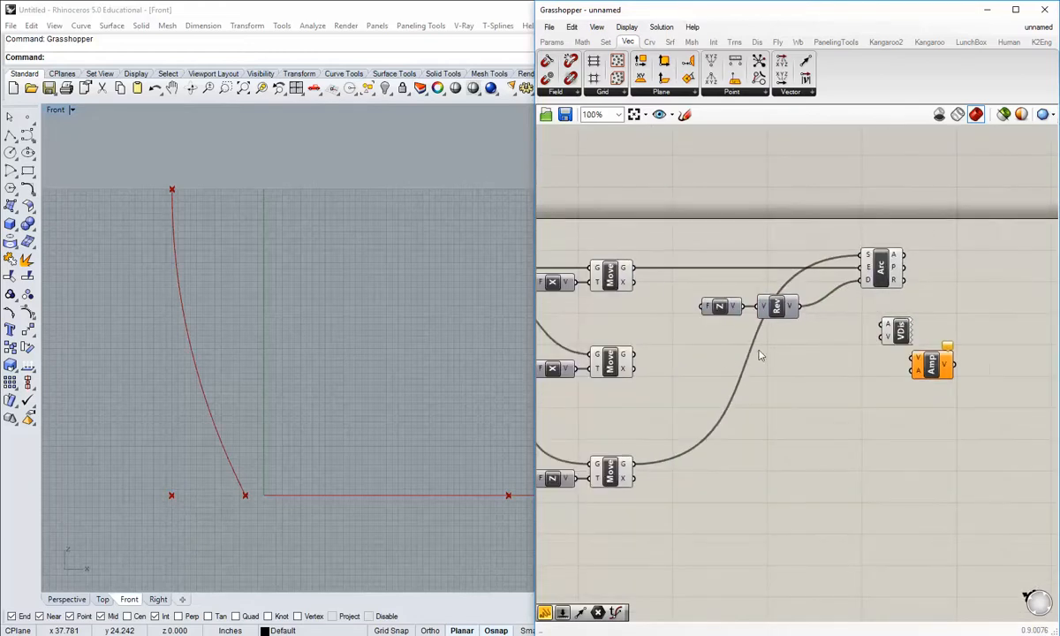
left_click_drag(633, 464, 857, 385)
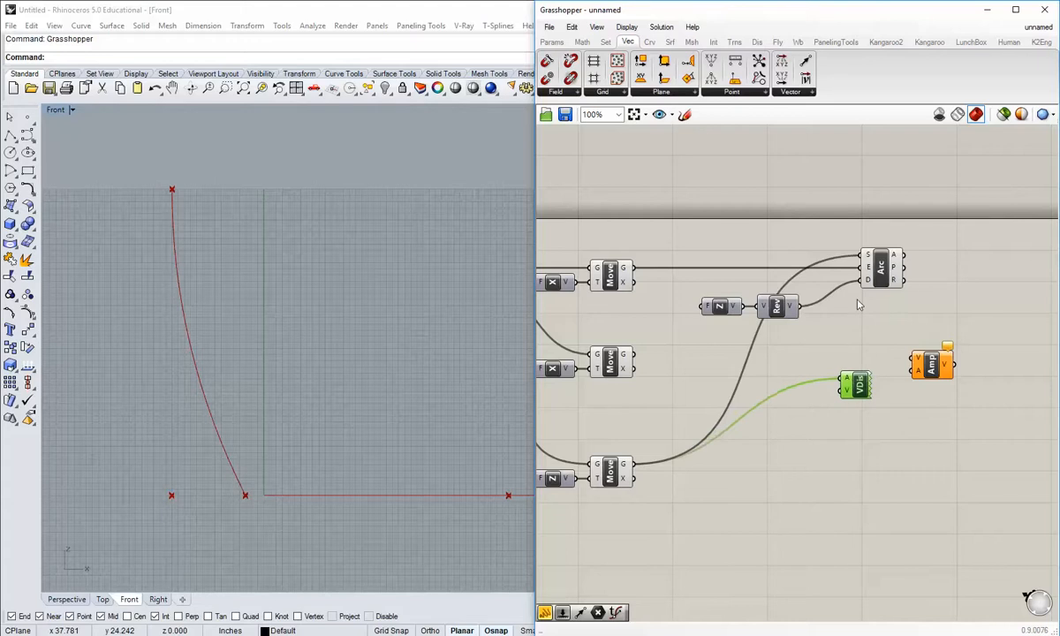
right_click_drag(893, 357, 861, 363)
Connect Reverse to the Amplitude's V input and the Amplitude's output to the Vector Display's V input, placing the Amplitude between them.
mouse_move(906, 377)
left_mouse_down()
mouse_move(908, 412)
mouse_move(828, 431)
mouse_move(750, 415)
left_mouse_up()
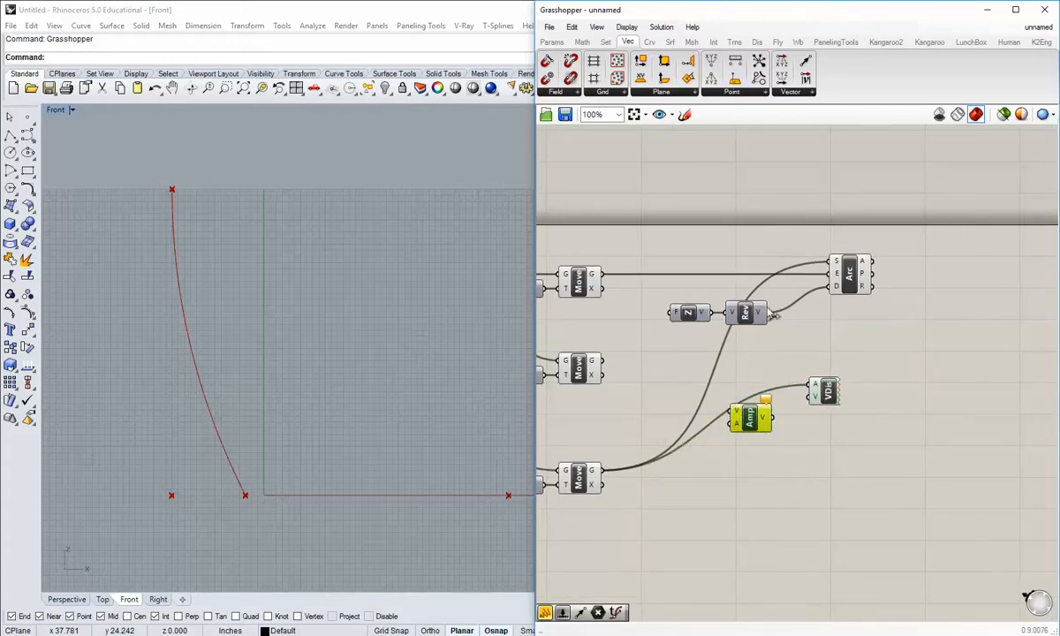
mouse_move(765, 313)
left_mouse_down()
mouse_move(734, 413)
mouse_move(765, 391)
mouse_move(770, 402)
mouse_move(885, 395)
mouse_move(819, 404)
left_mouse_up()
left_click(817, 404, "shift")
left_click(881, 416)
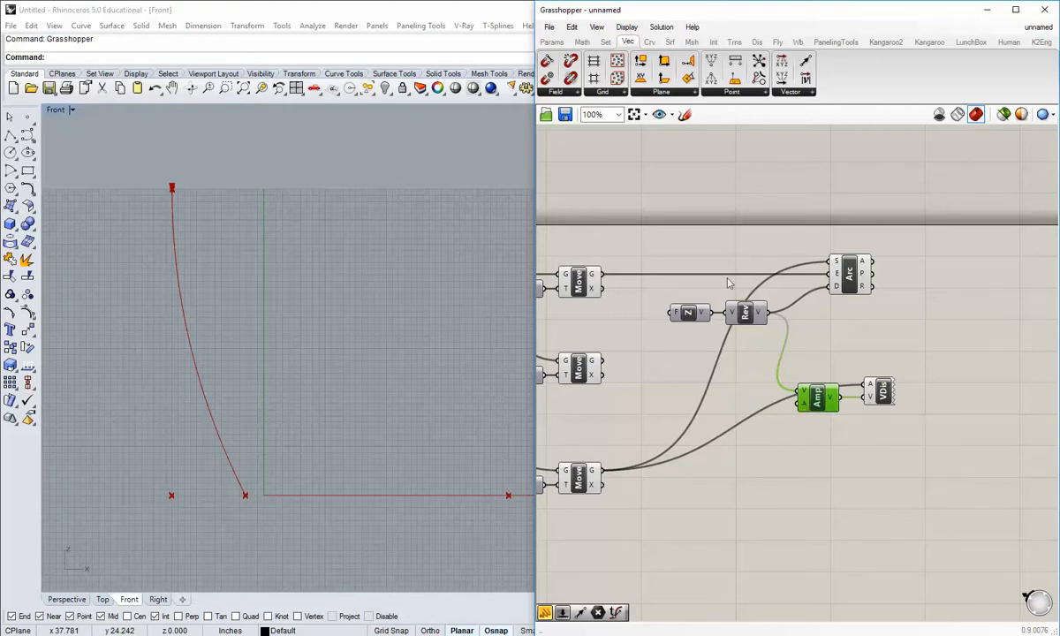
Add a panel containing 15, connect it to the Amplitude's A input and shrink the panel to fit its value.
left_click(549, 41)
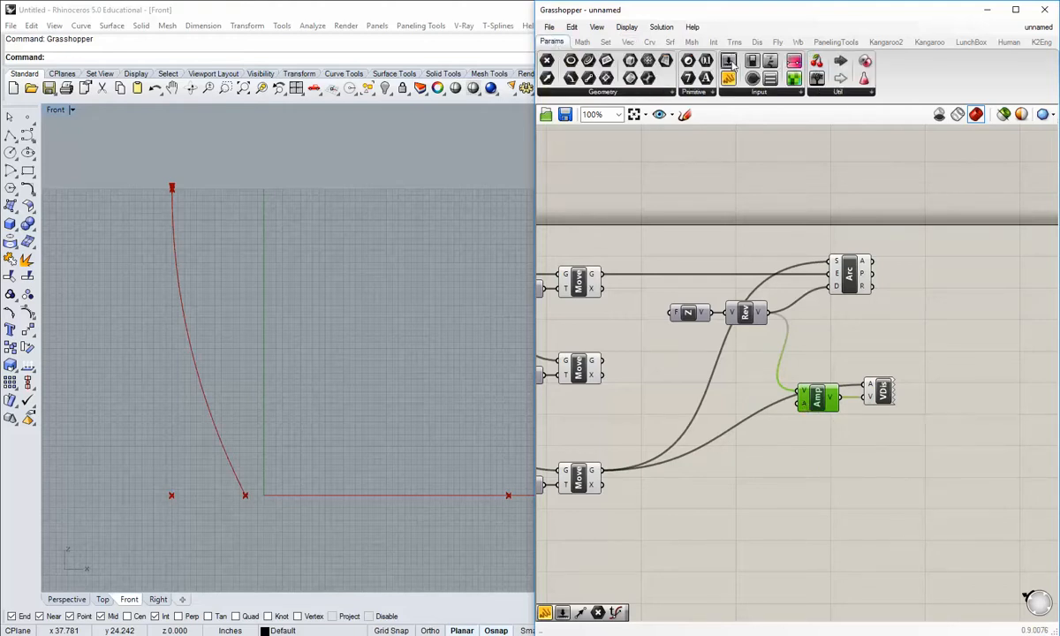
left_click_drag(729, 62, 800, 404)
double_click(765, 467)
type("15")
left_click(763, 499)
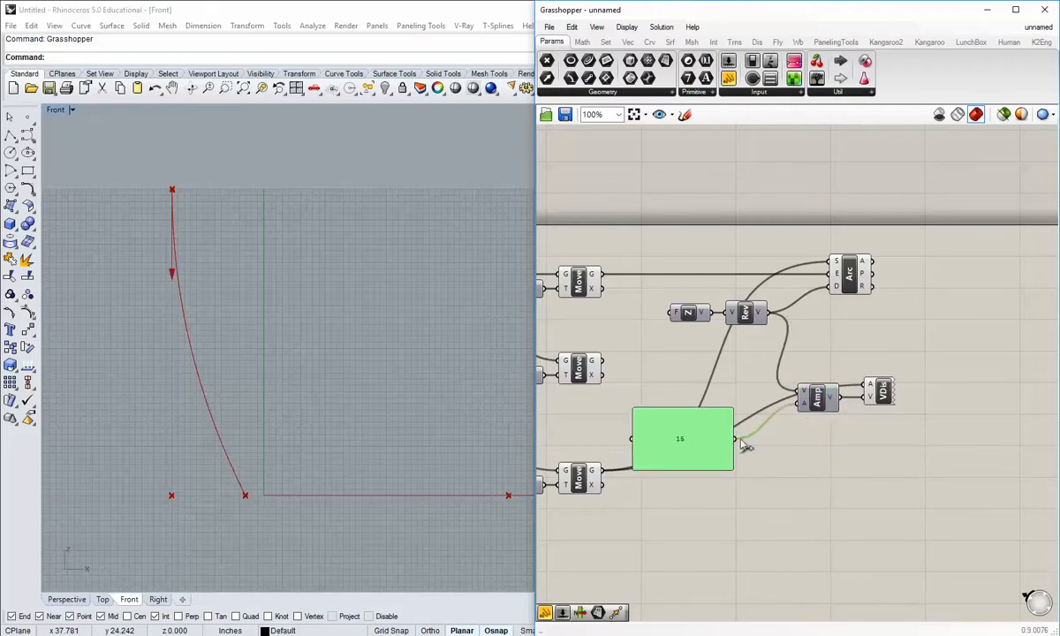
left_click_drag(732, 469, 736, 410)
left_click(798, 483)
Examine the displayed direction vector at the arc's start point in the Front viewport.
right_click_drag(225, 348, 258, 386)
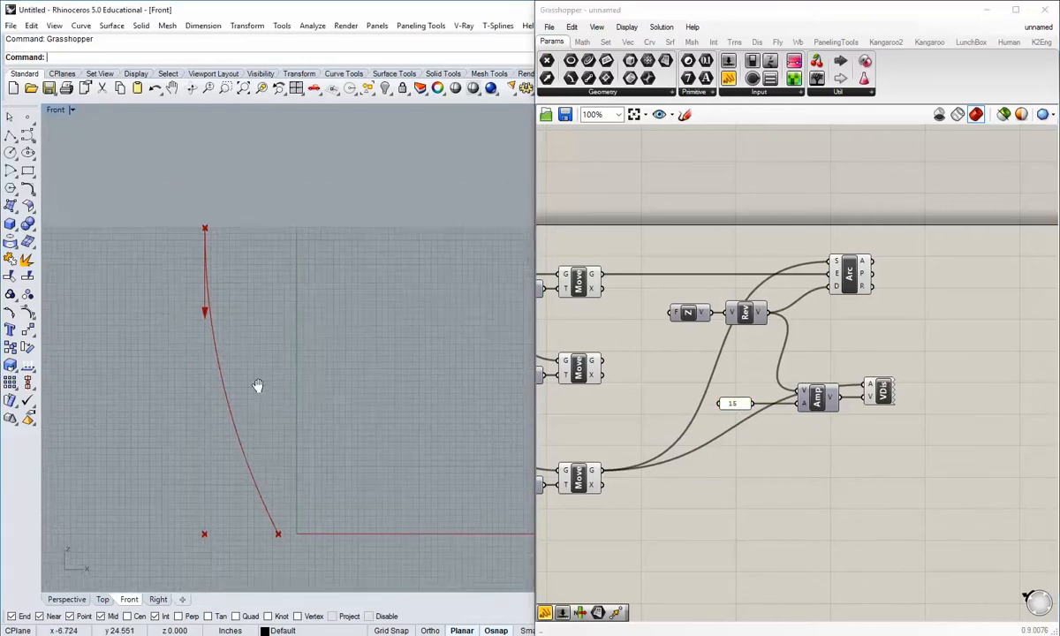
scroll(188, 283, "up", 5)
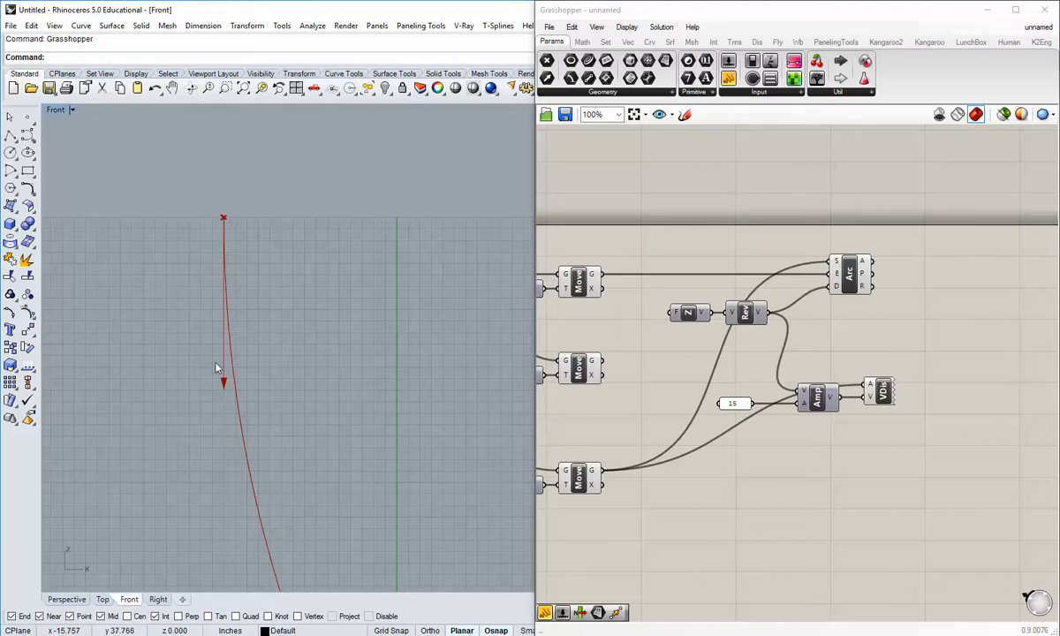
scroll(247, 355, "down", 5)
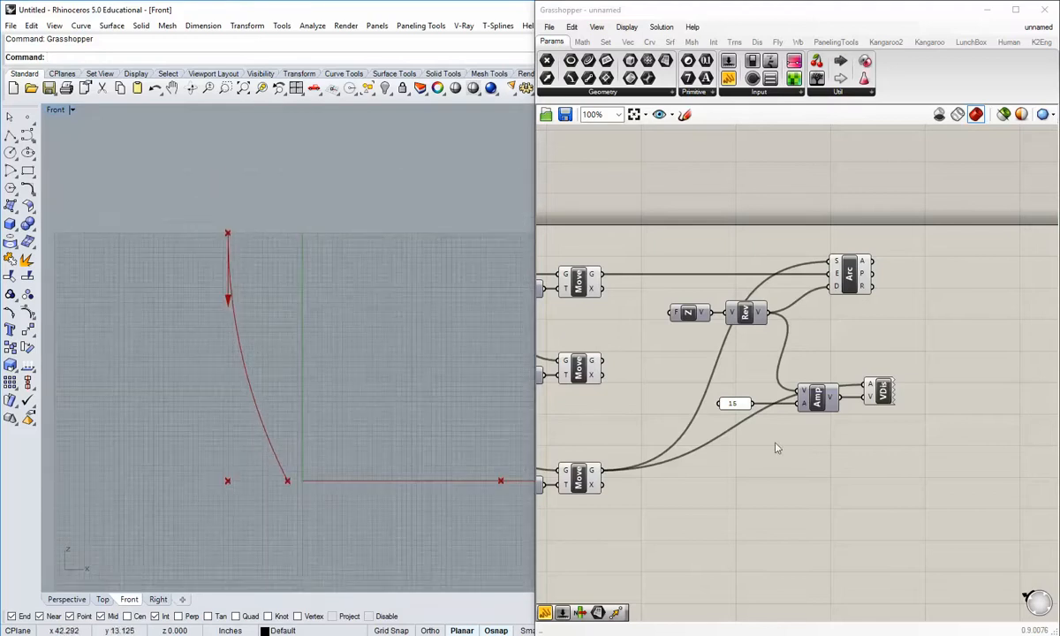
right_click_drag(815, 430, 789, 432)
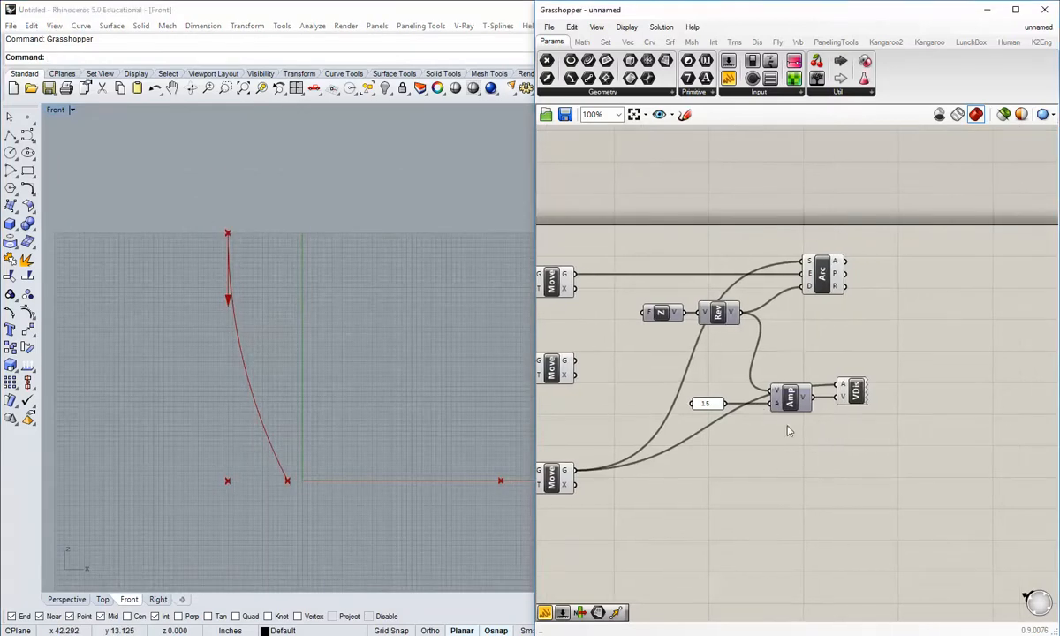
left_click(715, 404)
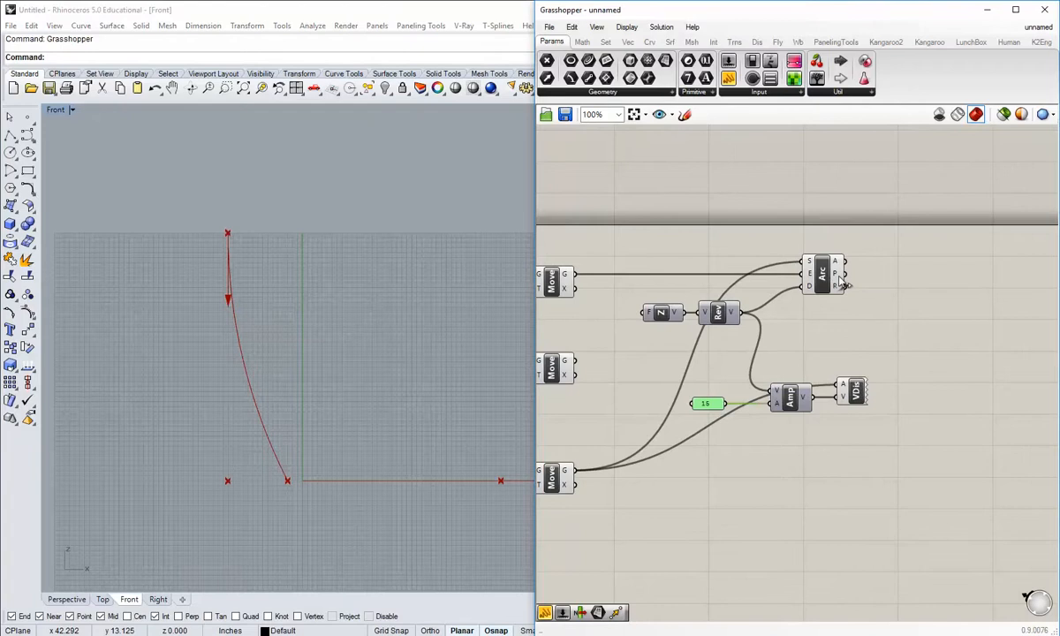
Space the Arc farther from Reverse, then group the 15 panel, Amplitude and Vector Display above it with the Amplitude slightly lower.
left_click_drag(825, 281, 923, 281)
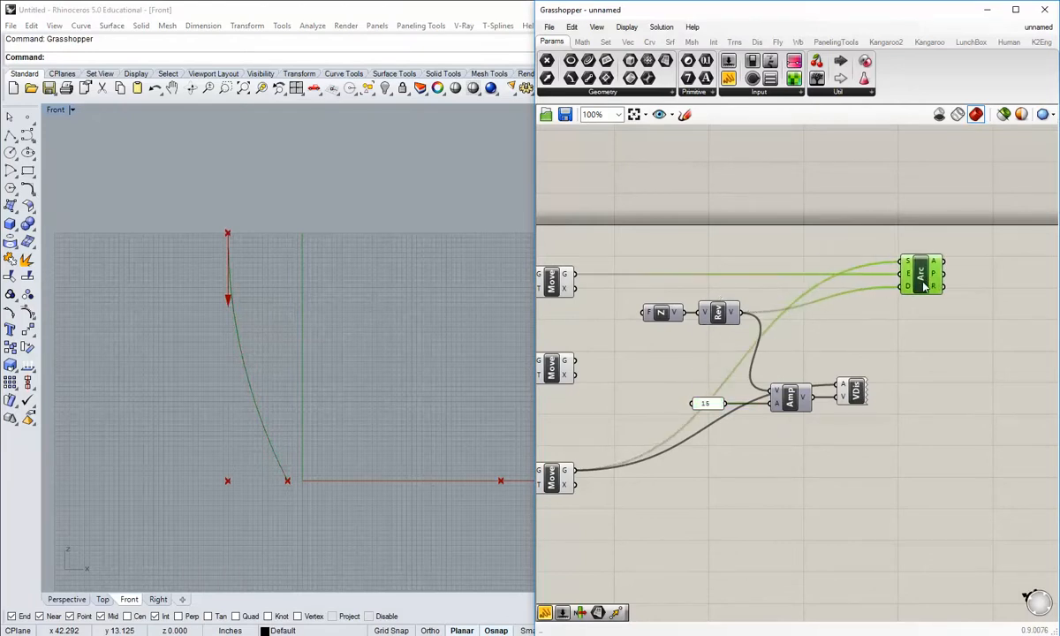
left_click(909, 355)
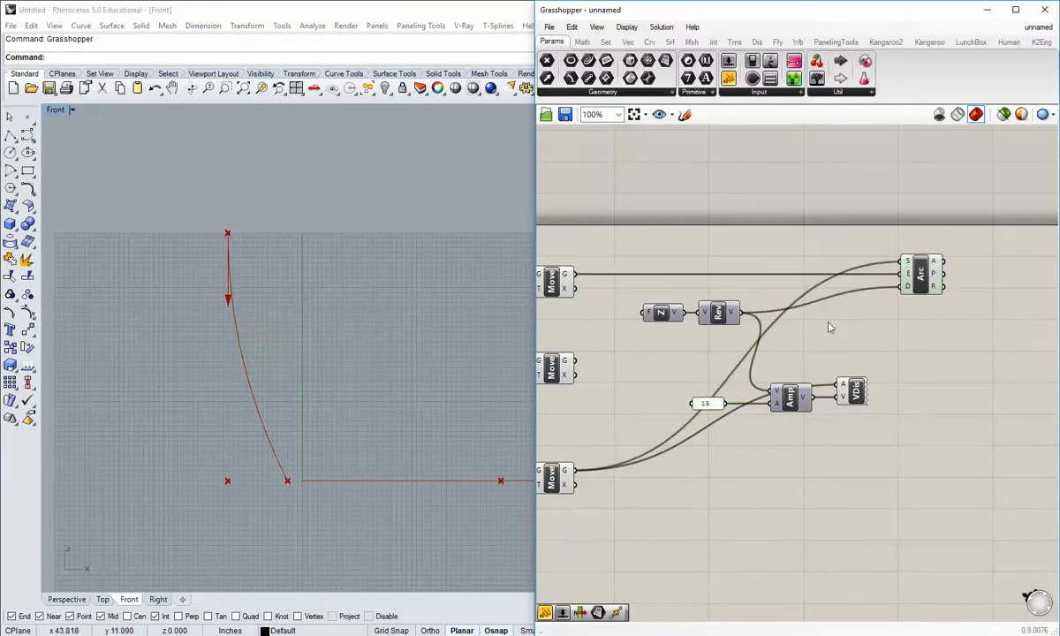
right_click_drag(829, 323, 808, 322)
left_click_drag(843, 435, 623, 394)
right_click_drag(775, 416, 765, 457)
left_click_drag(762, 446, 890, 155)
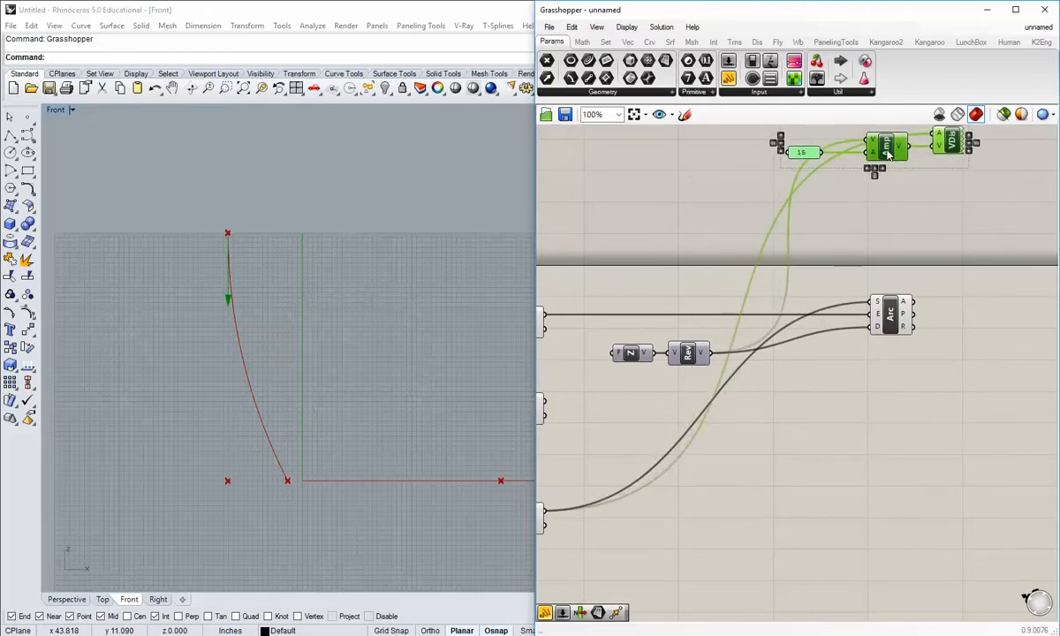
left_click(822, 355)
right_click_drag(815, 370, 753, 416)
left_click_drag(829, 203, 829, 237)
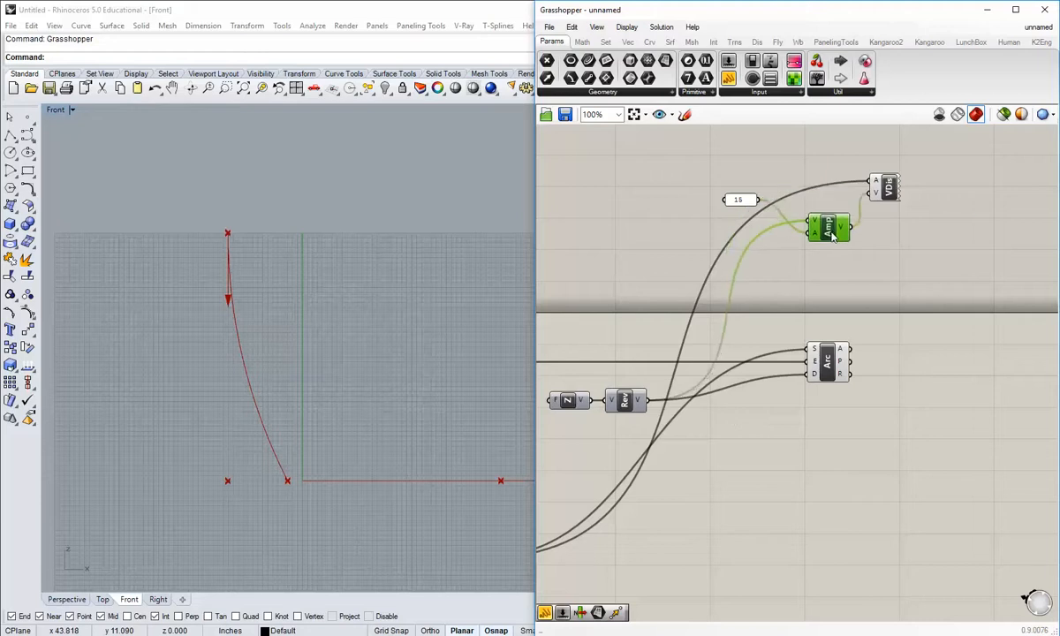
scroll(829, 237, "up", 2)
left_click(758, 281)
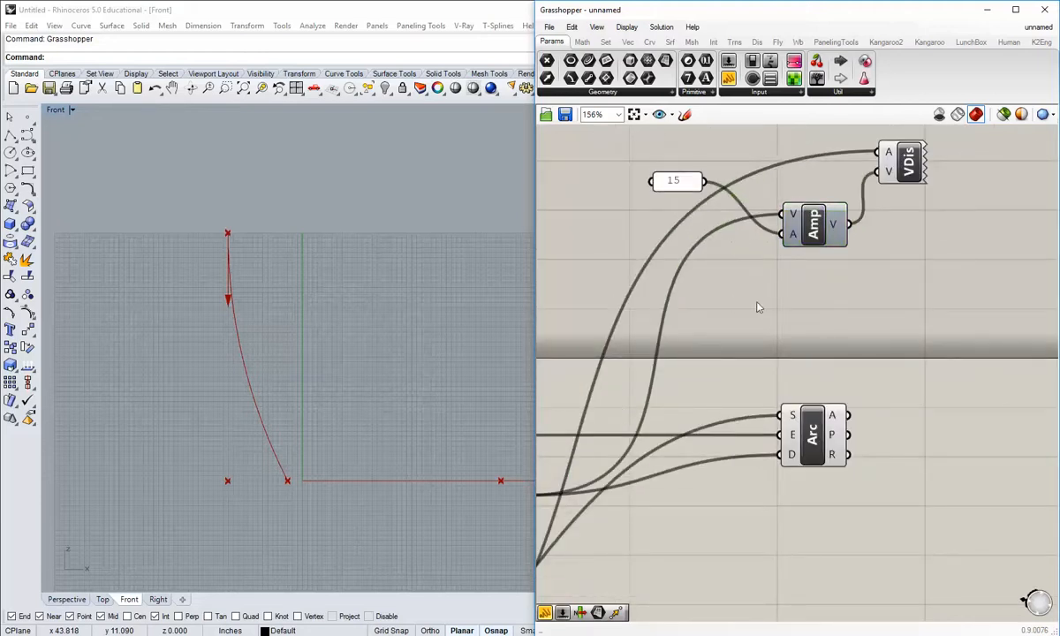
Set the wire display to Faint for the Amplitude's V input and the Vector Display's A input.
scroll(758, 308, "down", 2)
right_click_drag(739, 294, 709, 309)
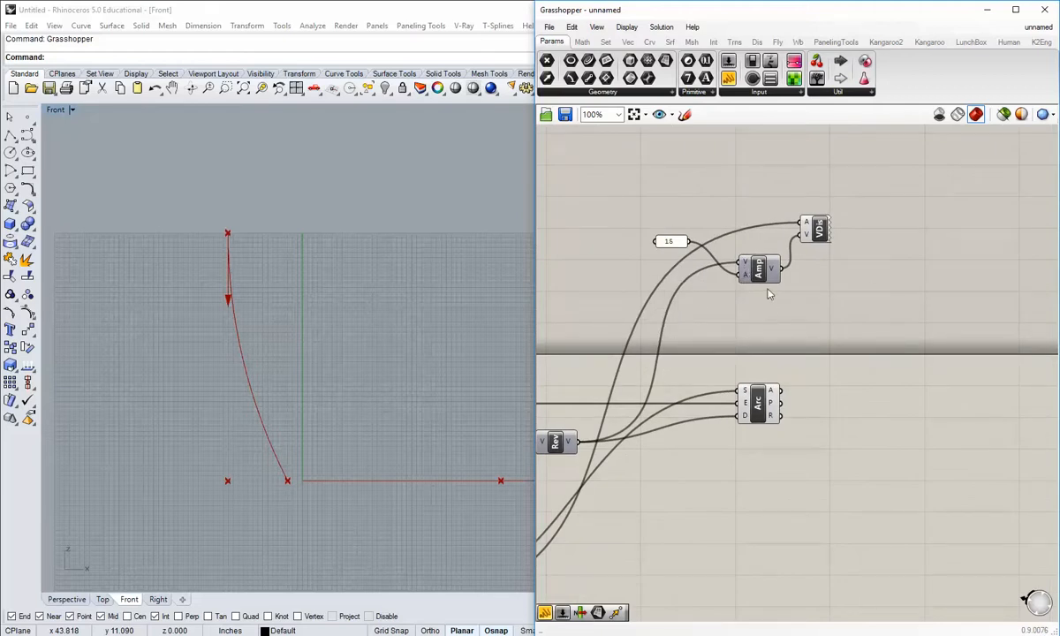
scroll(768, 294, "up", 1)
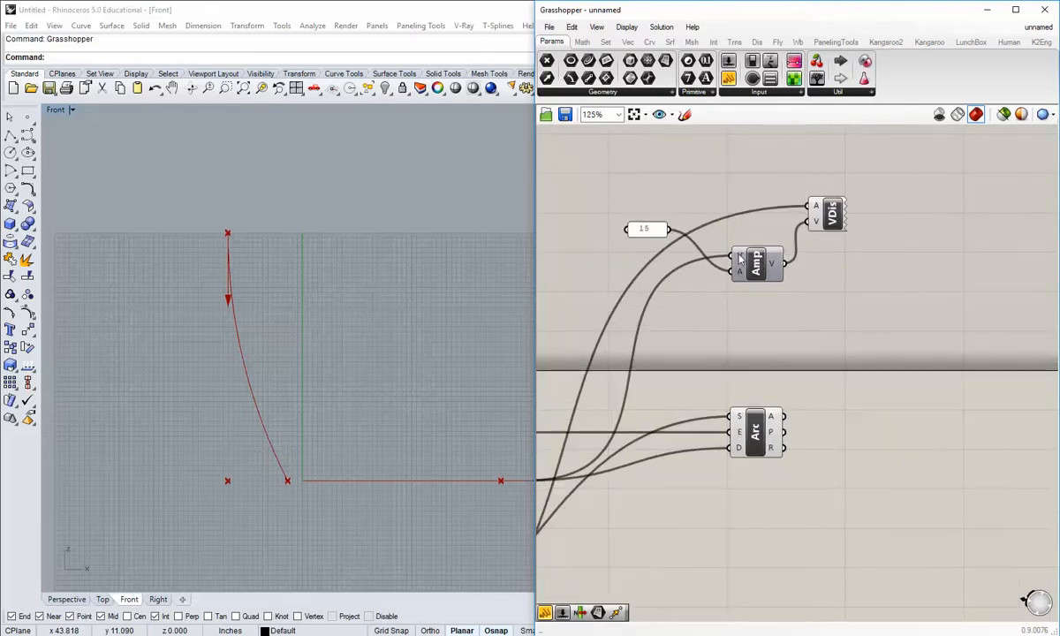
right_click(741, 258)
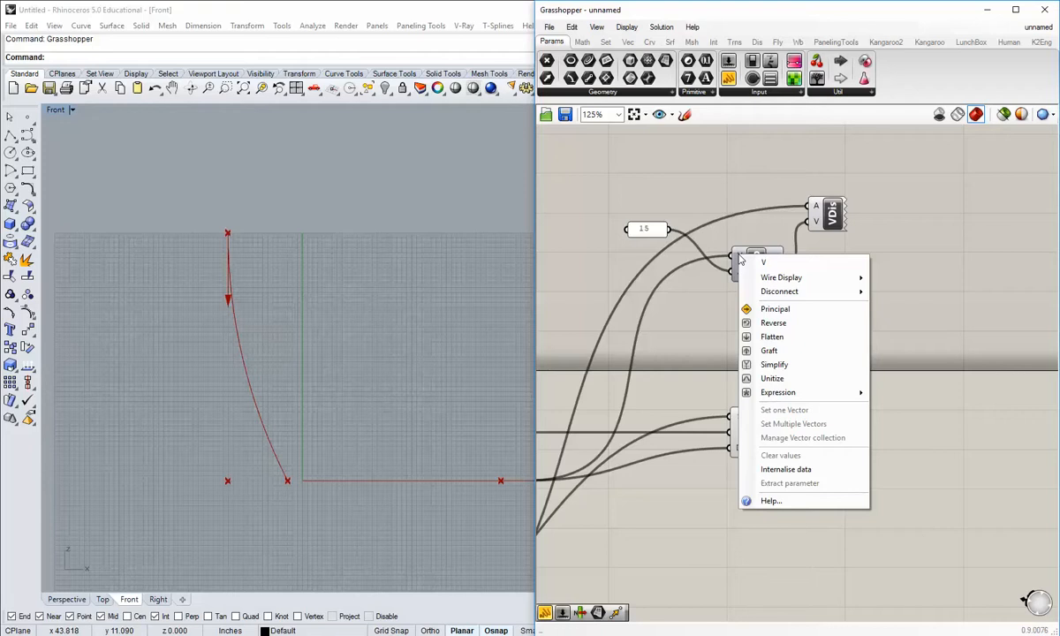
mouse_move(769, 279)
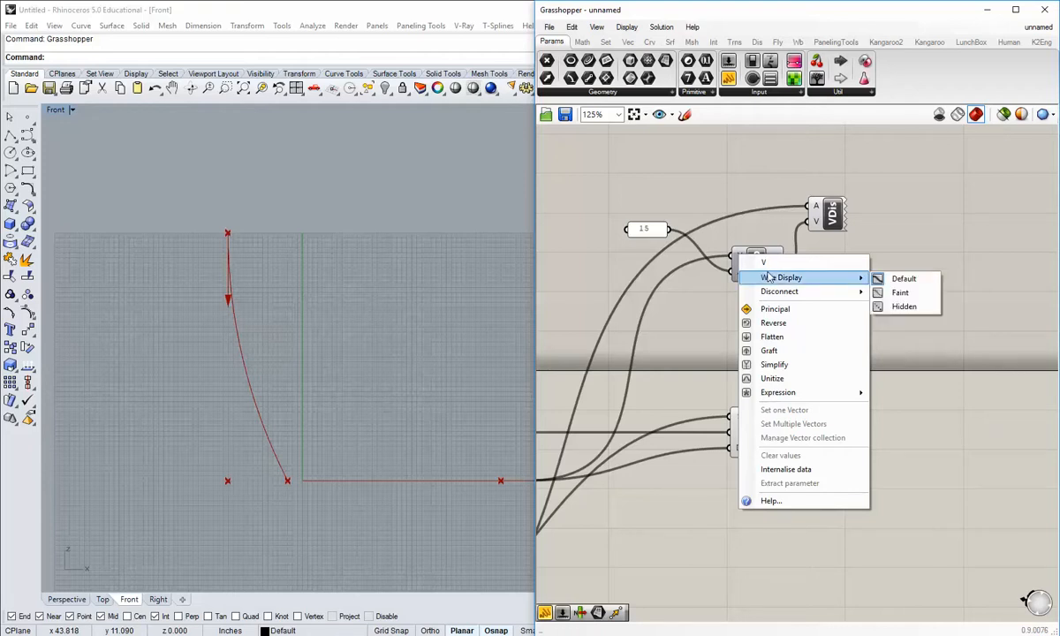
left_click(900, 293)
right_click(818, 208)
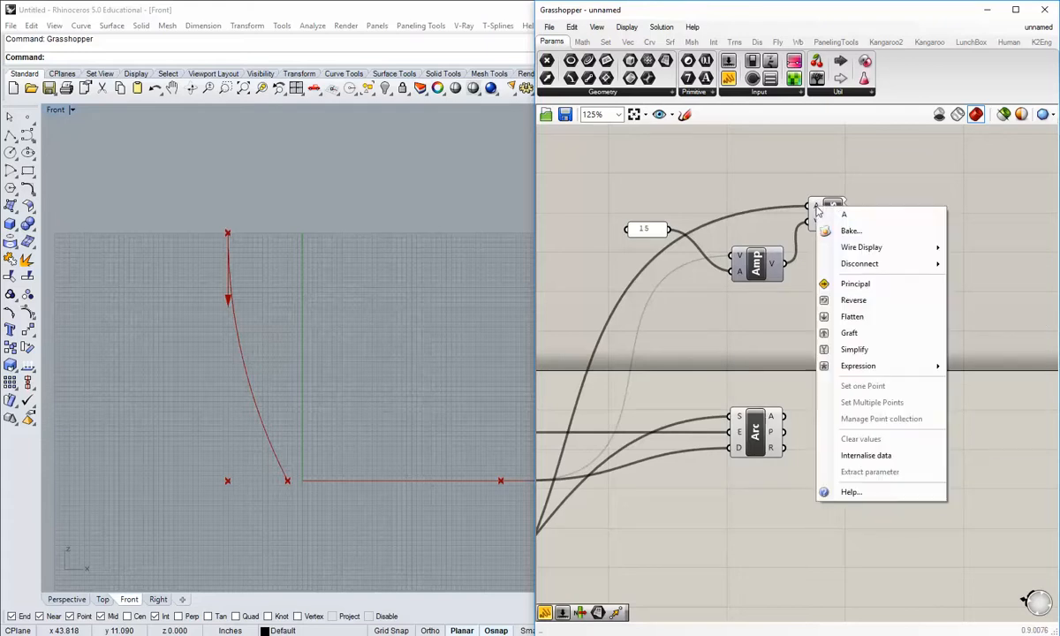
mouse_move(864, 250)
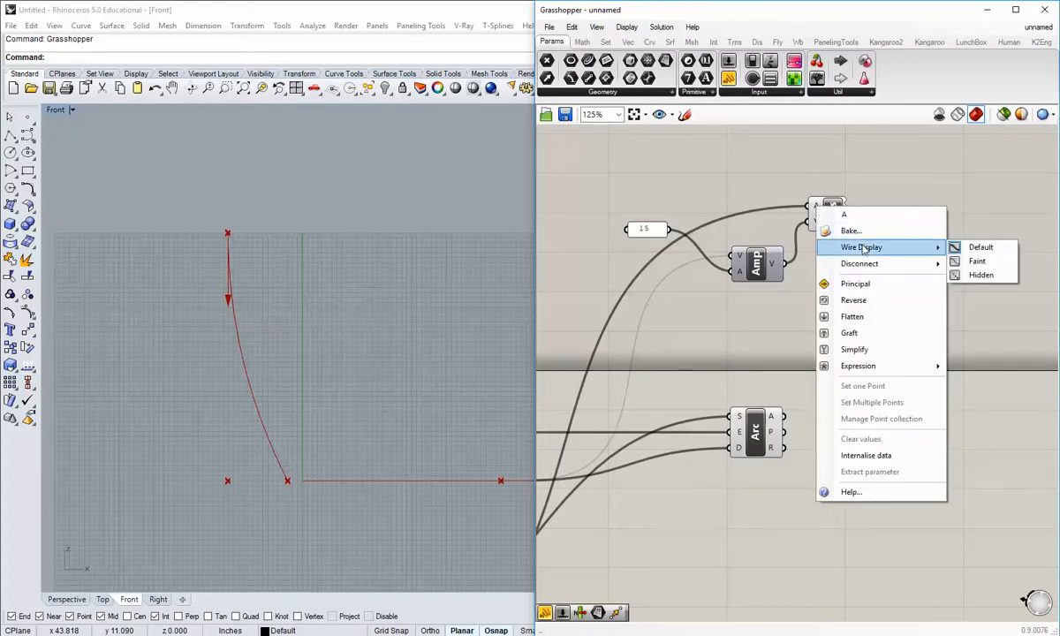
left_click(977, 261)
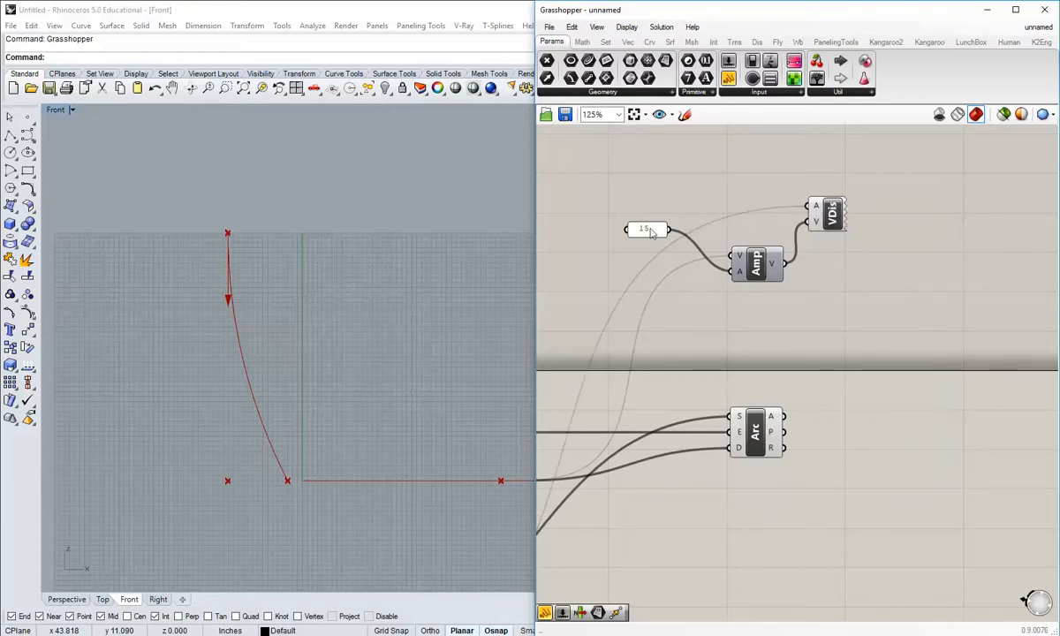
Align the 15 panel with the Amplitude's A input and move Unit Z and Reverse together below the Arc's input wires.
left_click_drag(632, 229, 663, 272)
scroll(717, 347, "down", 3)
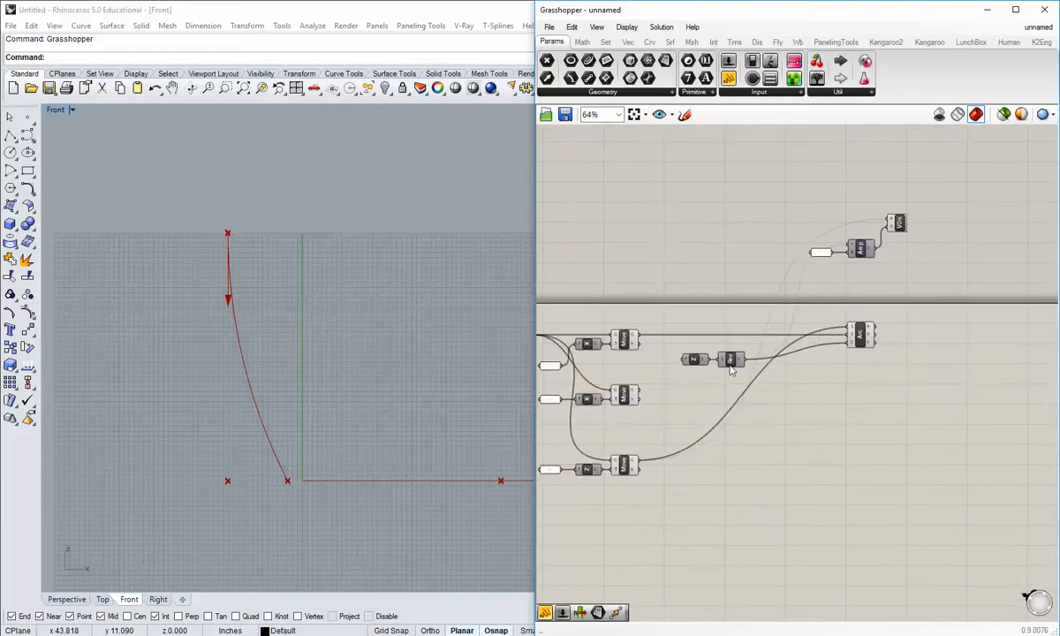
scroll(729, 367, "up", 2)
left_click_drag(707, 342, 565, 267)
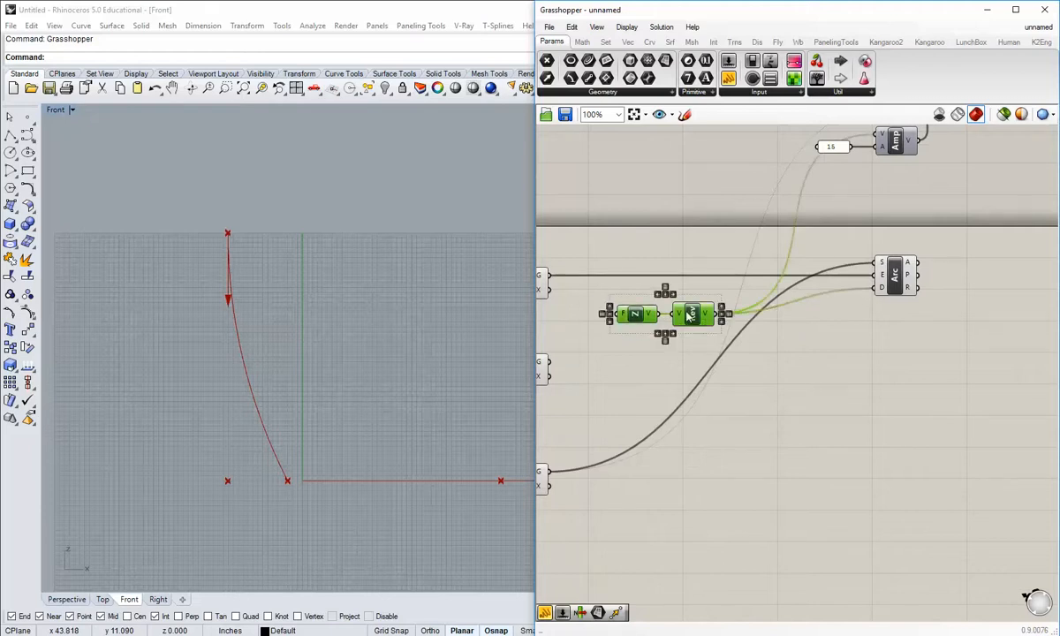
left_click_drag(693, 324, 724, 361)
left_click(758, 400)
Add a vector Rotate component below the Arc and connect Reverse's output to its V input.
right_click_drag(758, 400, 699, 369)
left_click(629, 44)
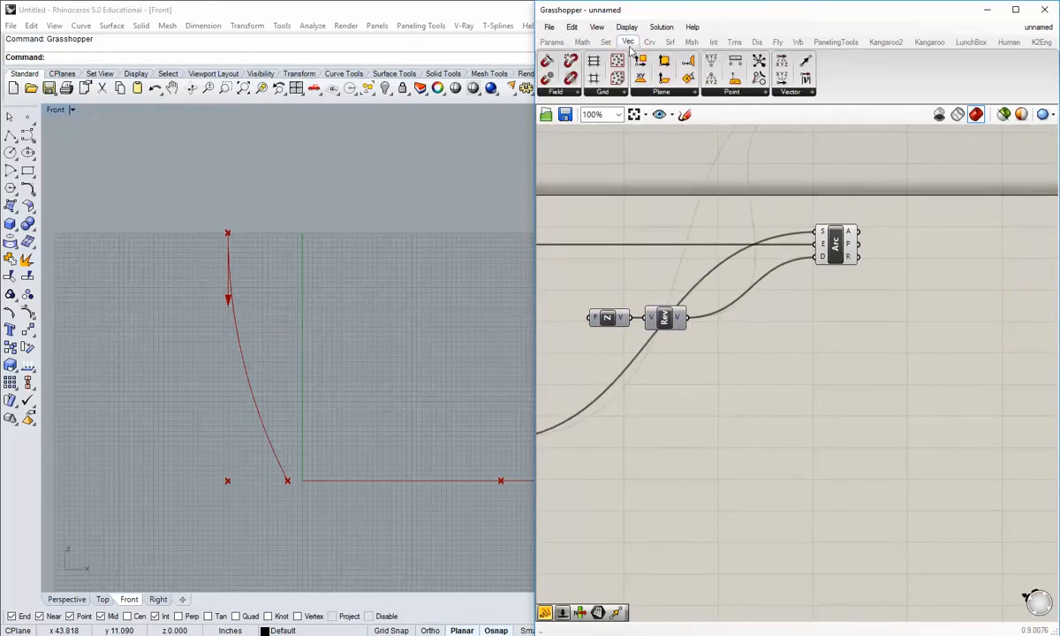
left_click(801, 92)
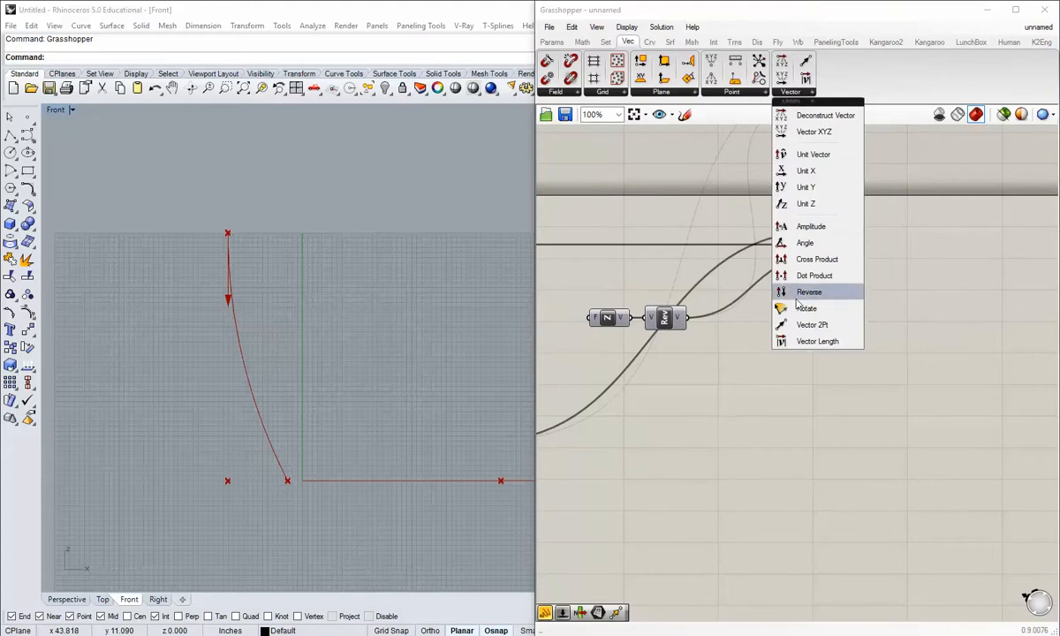
left_click_drag(807, 308, 769, 375)
left_click_drag(694, 320, 748, 372)
left_click(752, 411)
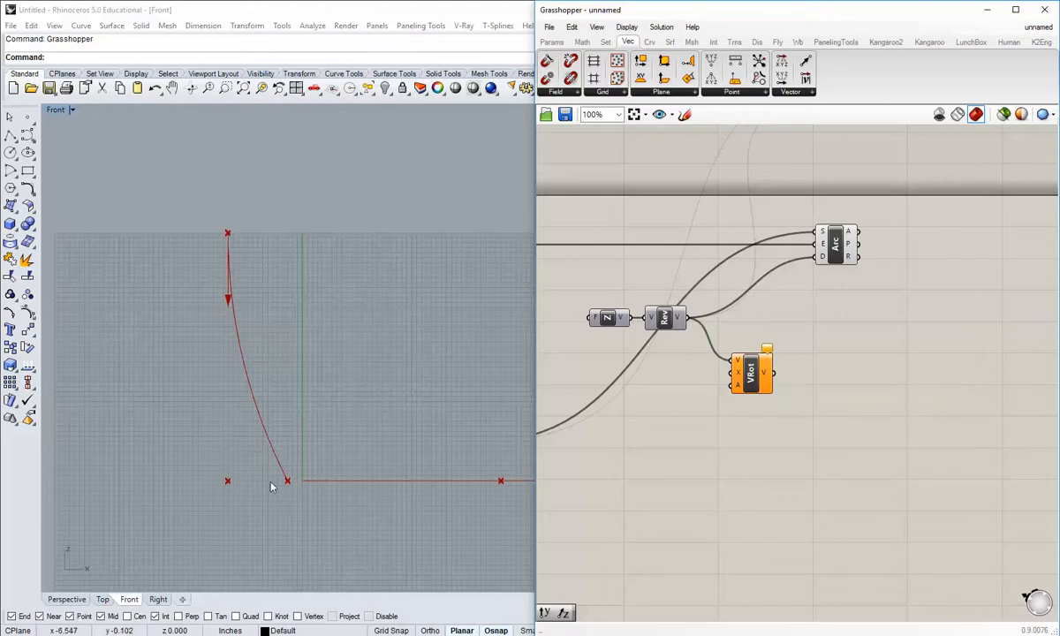
Add a Unit Y vector as the rotation axis, connect it to Rotate's X input and place it beside that input.
scroll(222, 246, "up", 2)
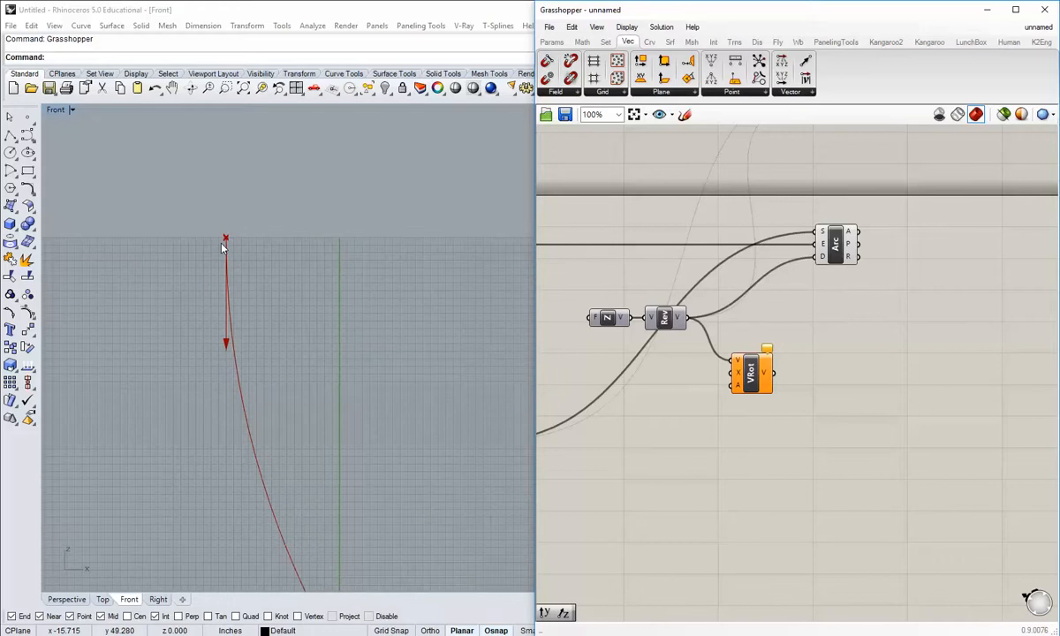
scroll(224, 240, "down", 4)
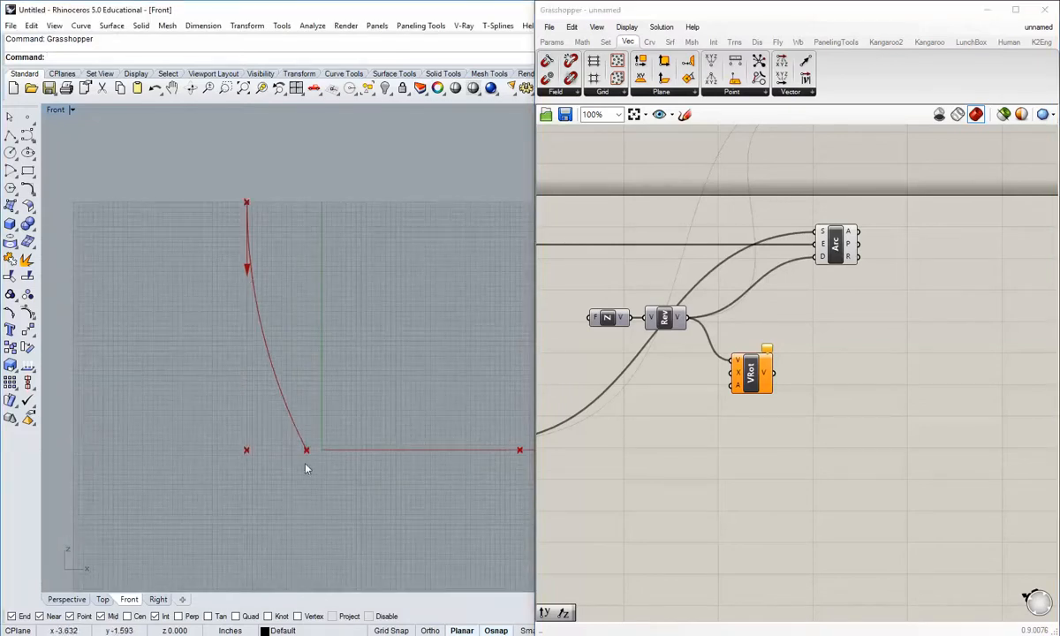
right_click_drag(306, 465, 234, 459)
scroll(220, 417, "up", 2)
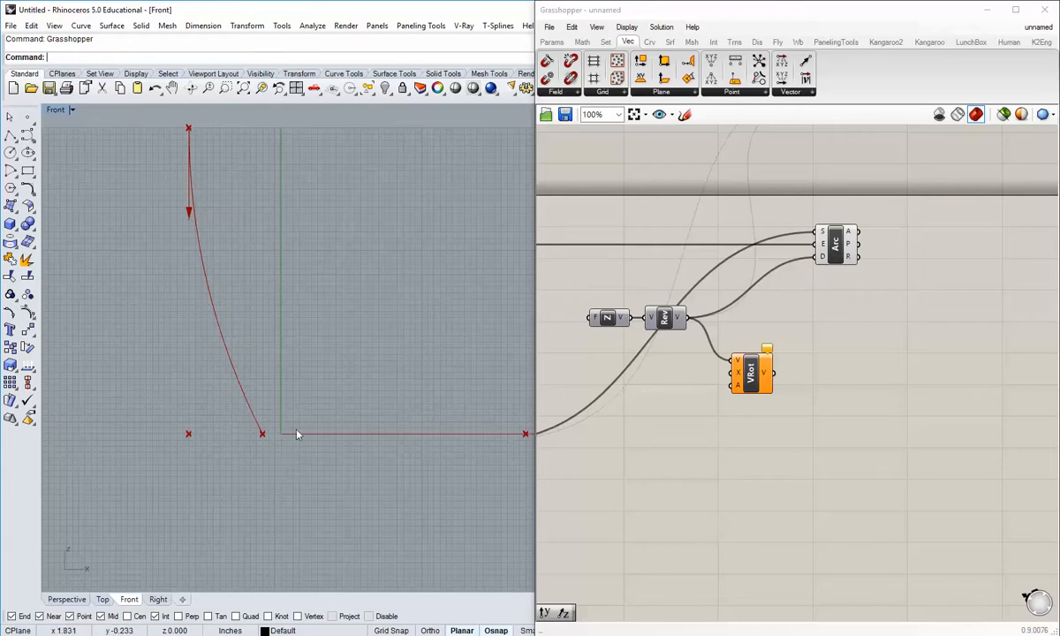
right_click_drag(307, 396, 297, 416)
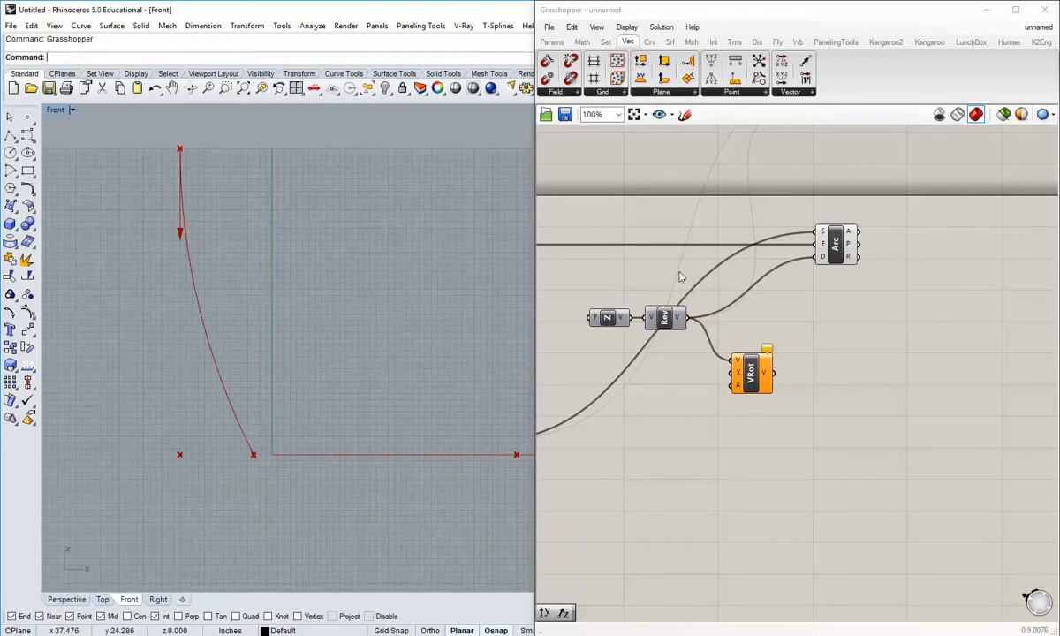
double_click(730, 469)
type("y")
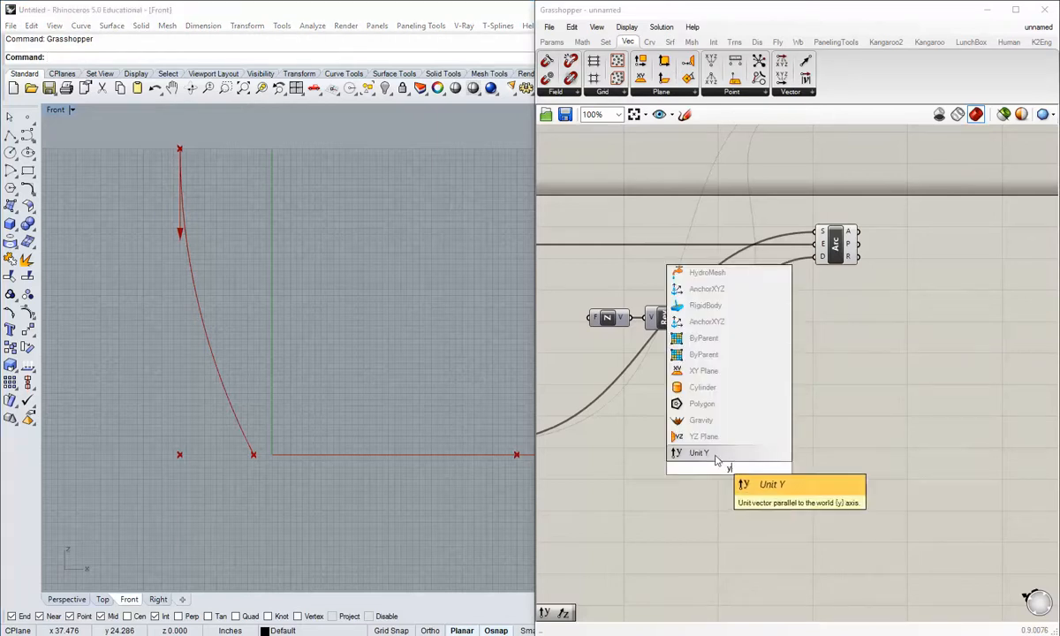
left_click(718, 455)
left_click_drag(734, 468, 688, 380)
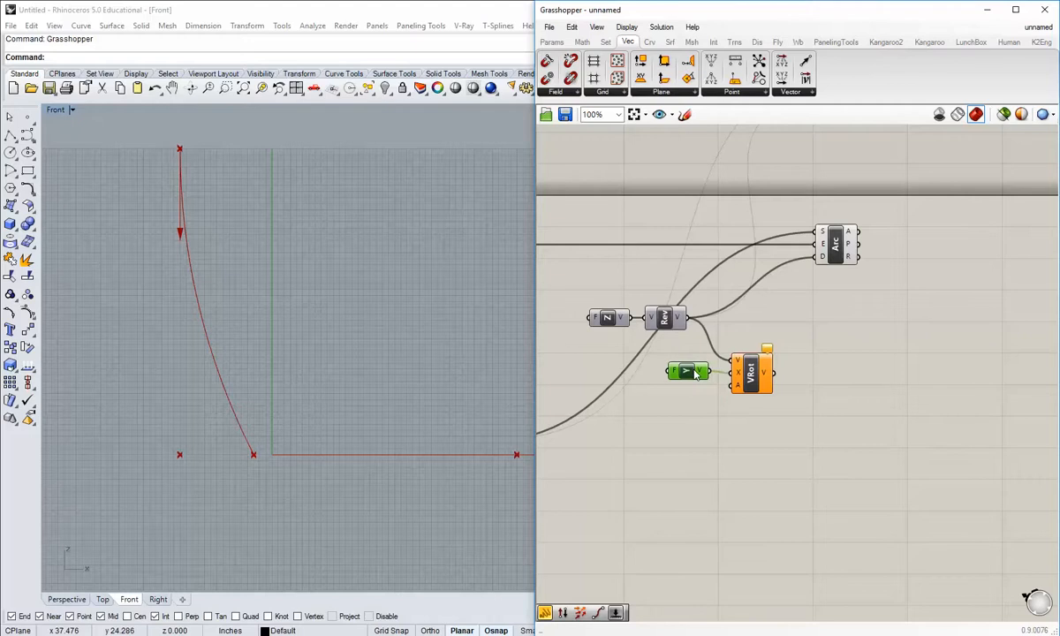
left_click(744, 403)
Set Rotate's A input to degrees and widen the gap between Unit Y and Rotate.
scroll(744, 404, "up", 2)
scroll(742, 394, "up", 1)
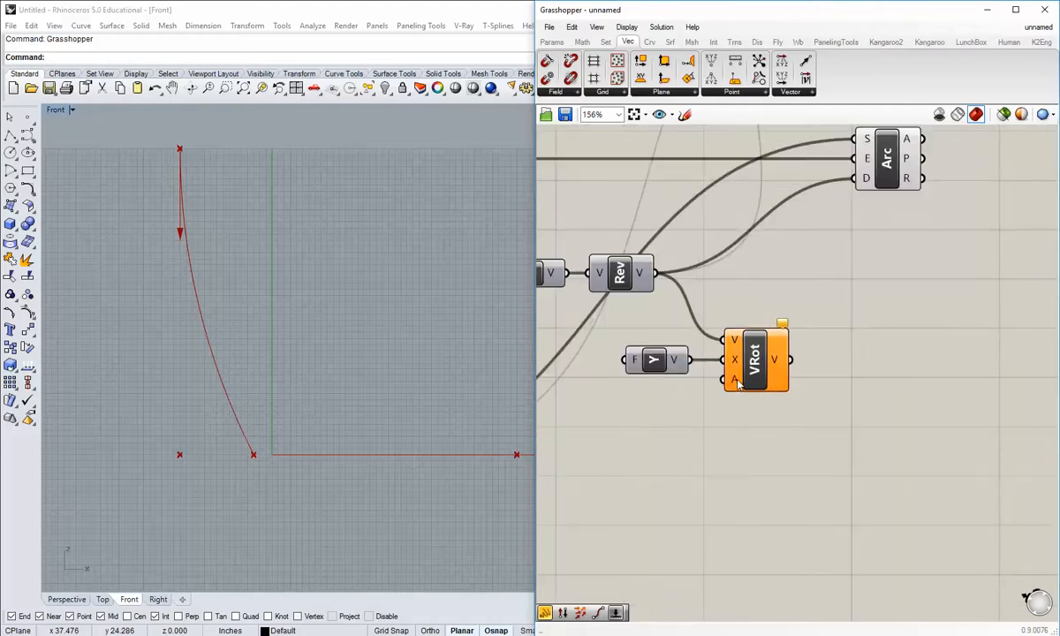
right_click(738, 382)
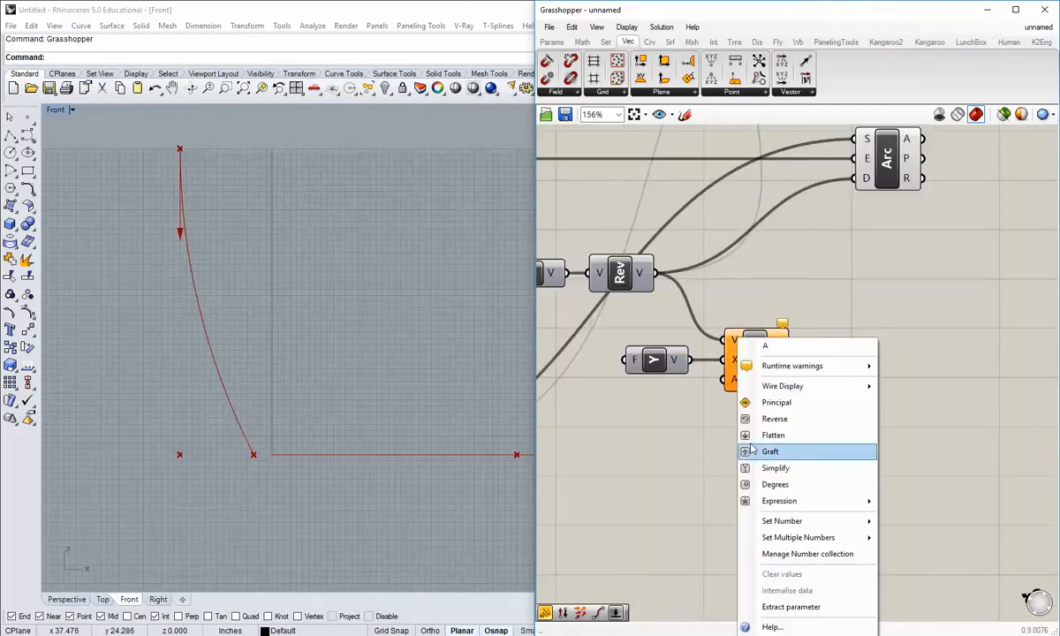
left_click(754, 487)
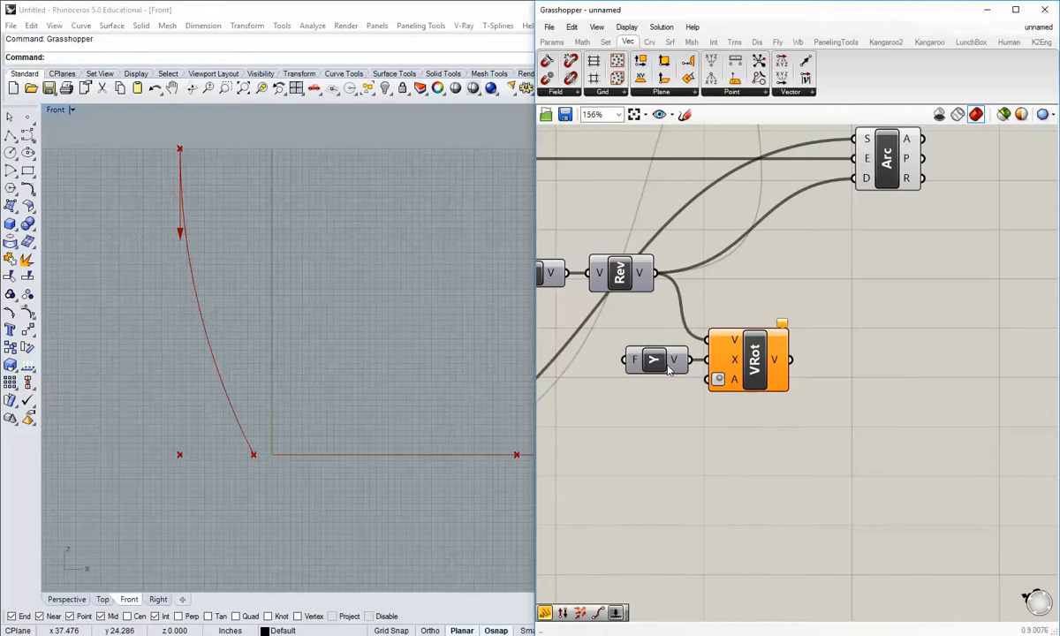
left_click_drag(669, 370, 660, 370)
left_click_drag(752, 372, 764, 372)
Add a number slider with the value 10, place it below Unit Y and connect it to Rotate's A input.
right_click_drag(730, 453, 855, 436)
double_click(765, 449)
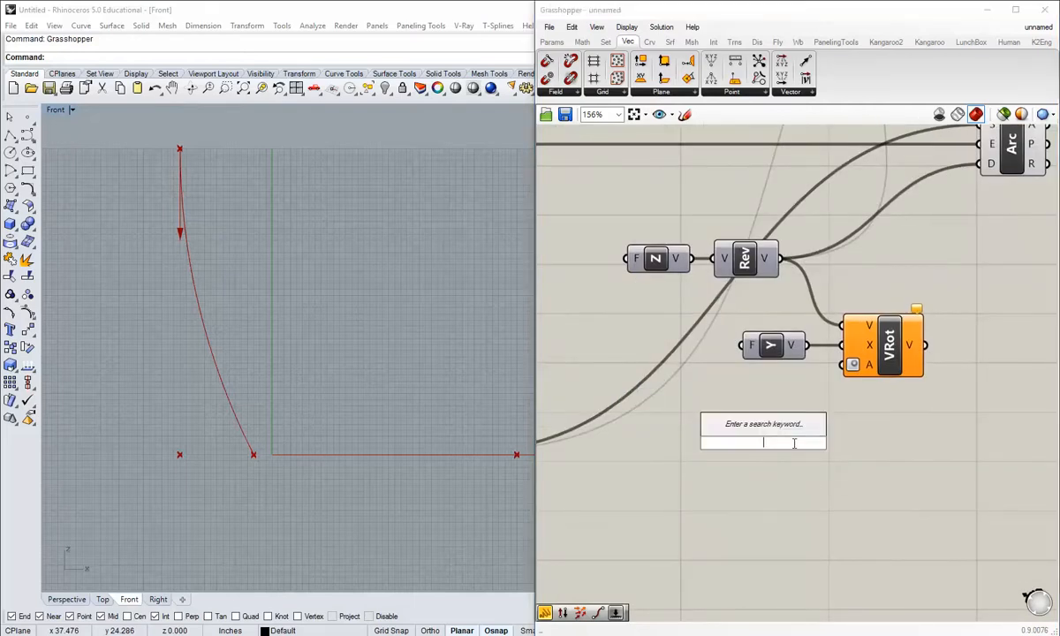
type("25")
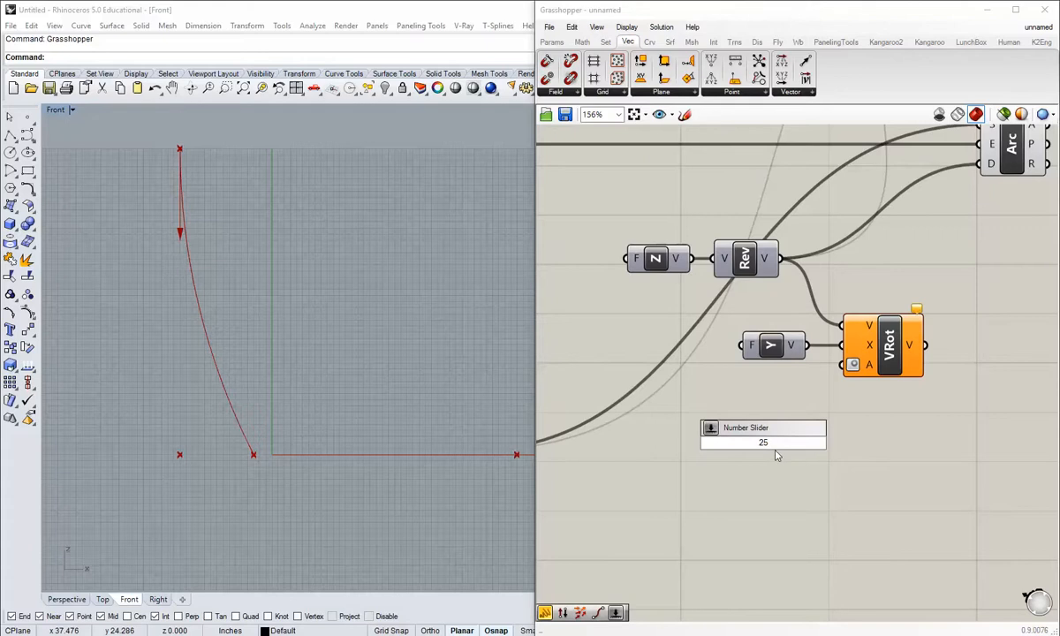
left_click_drag(777, 443, 722, 443)
type("10")
key("Return")
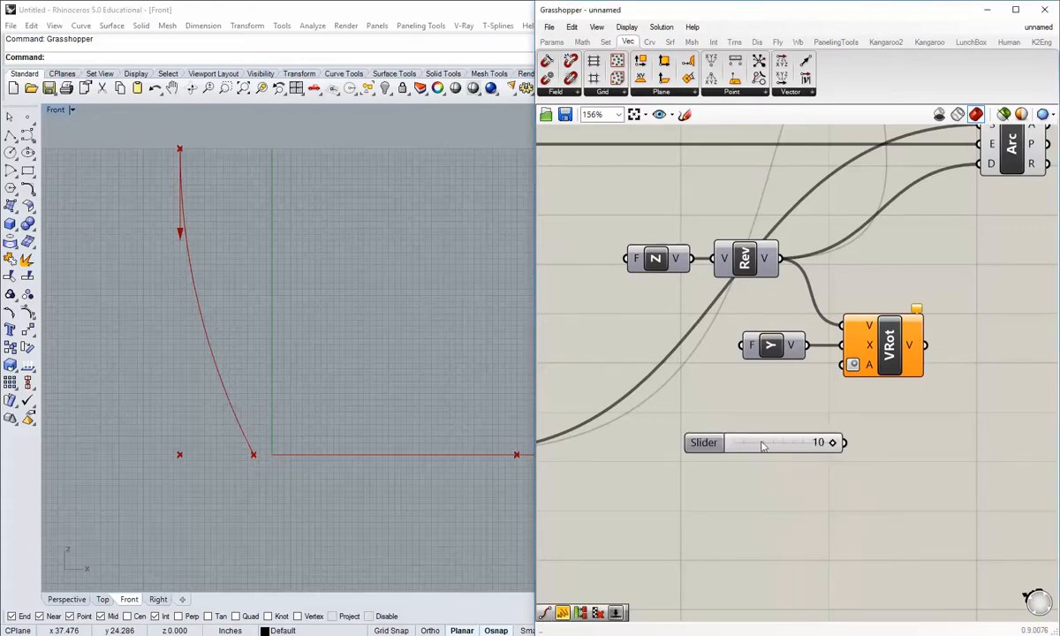
left_click_drag(720, 440, 645, 416)
left_click_drag(775, 415, 842, 365)
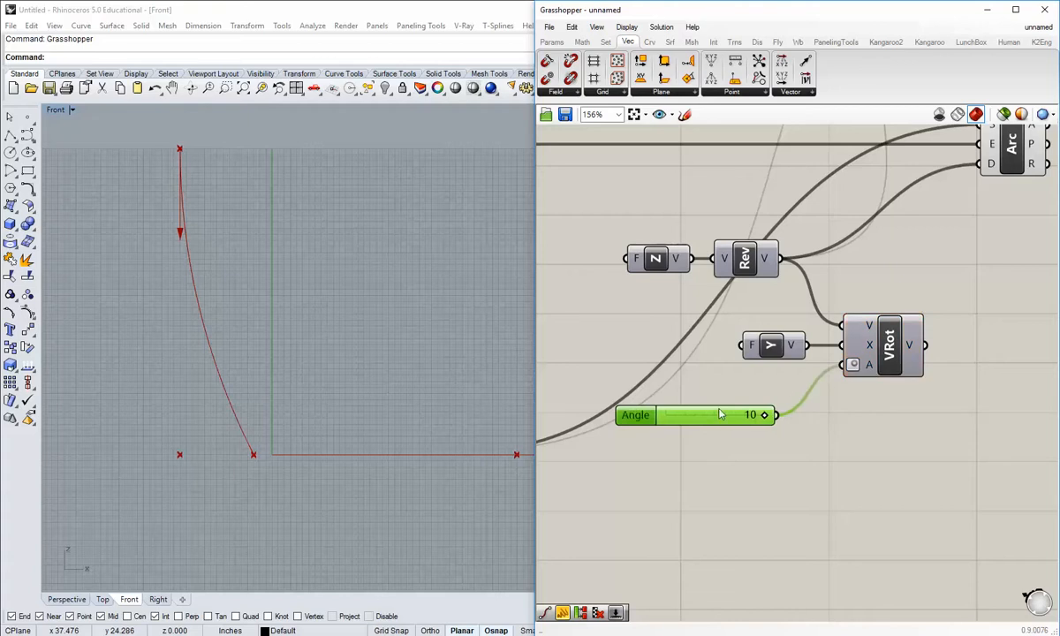
Change the Angle slider's type to floating point.
right_click_drag(900, 382, 826, 408)
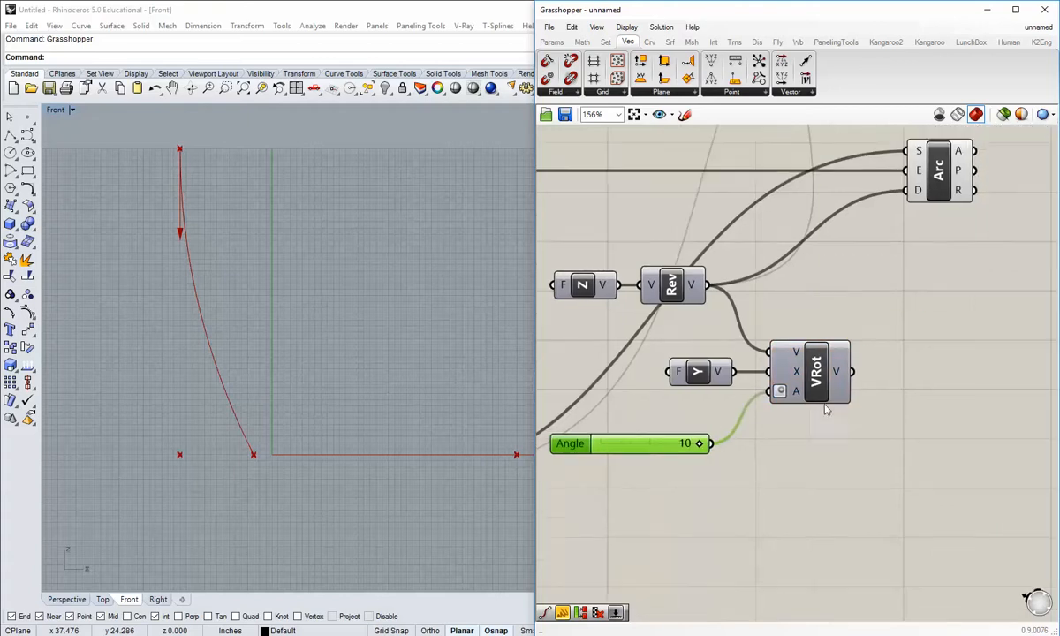
right_click(654, 444)
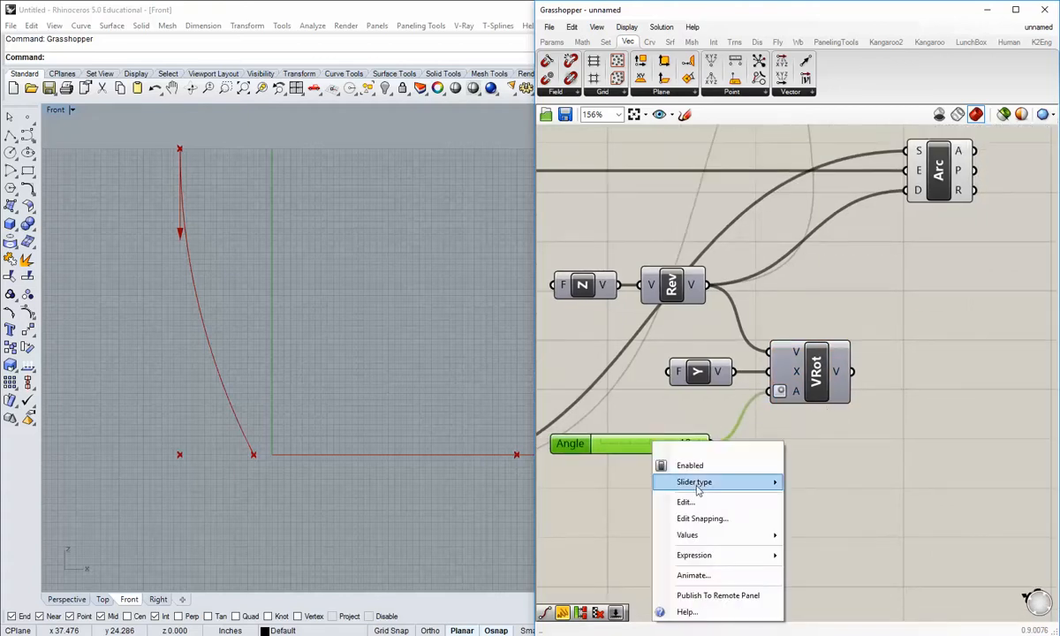
mouse_move(704, 488)
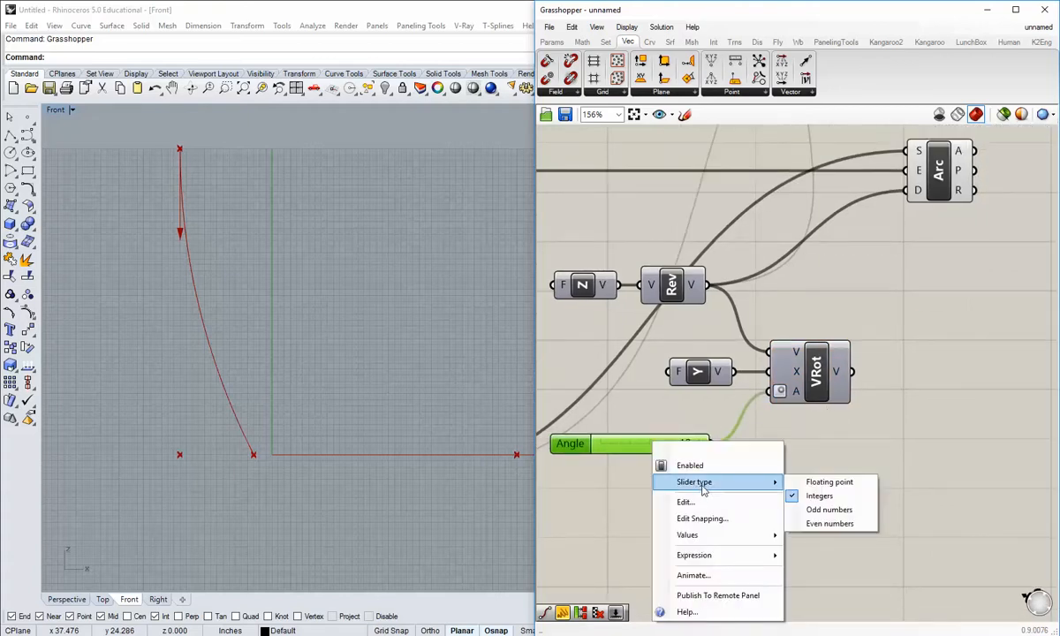
left_click(826, 484)
right_click_drag(700, 428, 700, 441)
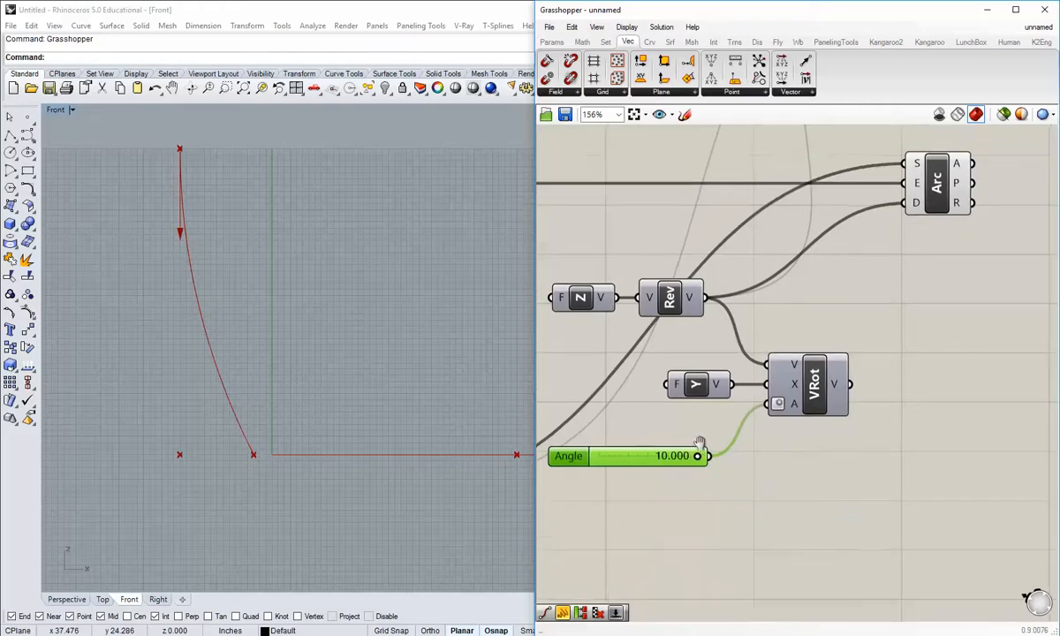
scroll(705, 439, "down", 1)
right_click_drag(775, 421, 748, 436)
scroll(789, 407, "up", 1)
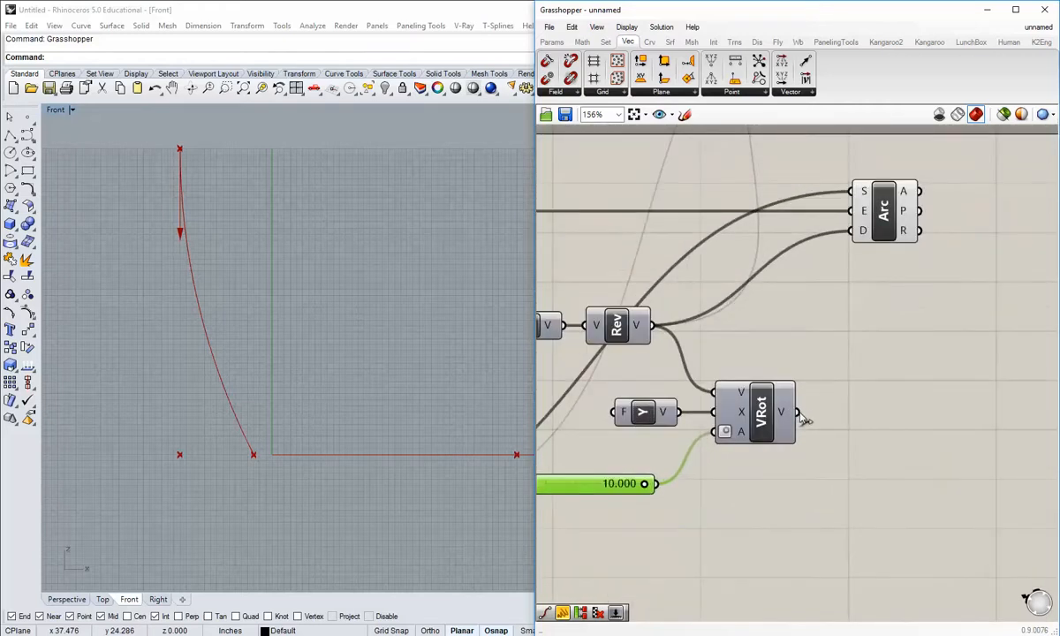
Connect Rotate's output to the Arc's D input and to the V input of the Amplitude component feeding the vector display.
left_click_drag(800, 413, 862, 233)
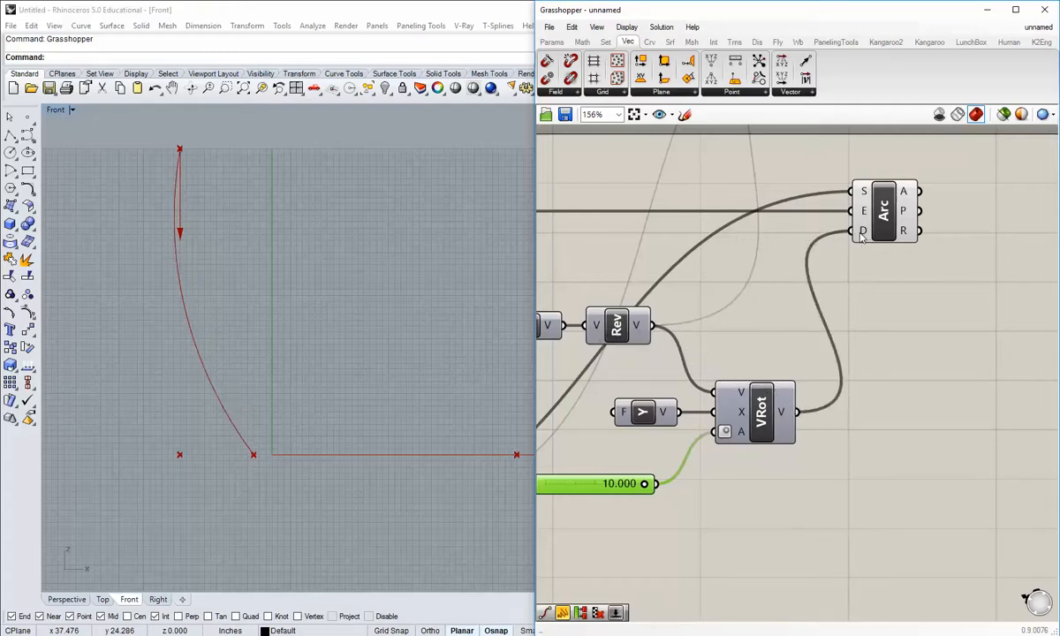
scroll(793, 361, "down", 3)
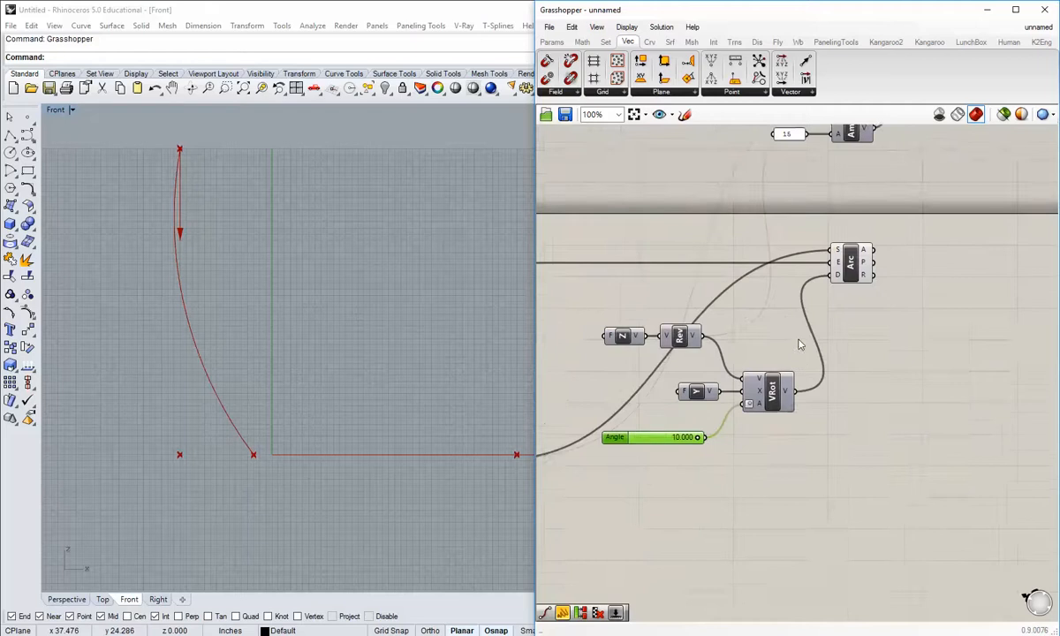
right_click_drag(793, 361, 781, 448)
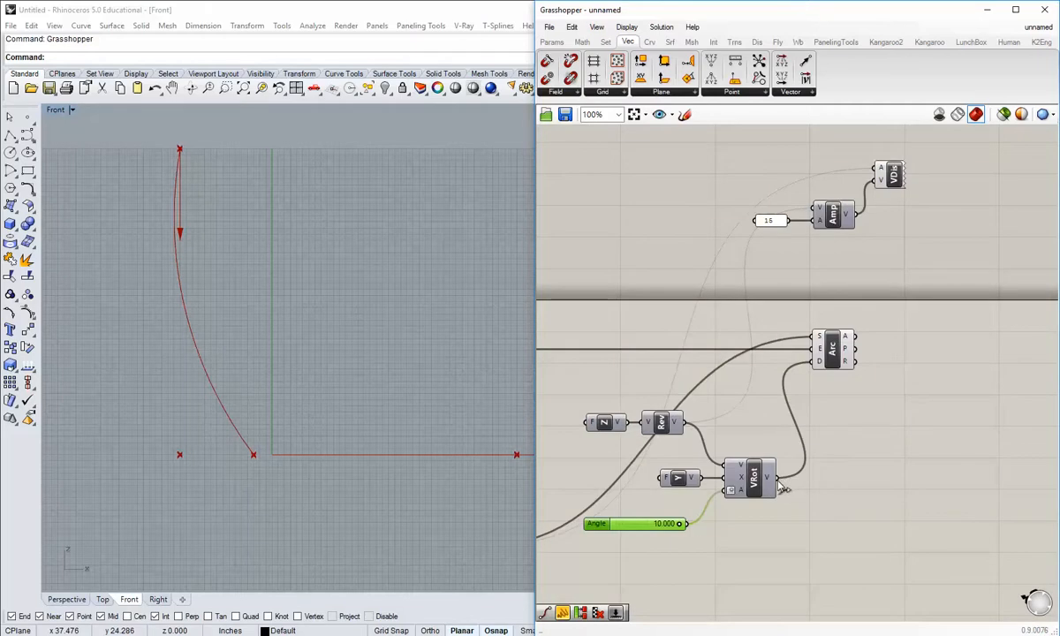
left_click_drag(778, 486, 817, 220)
left_click_drag(777, 477, 875, 447)
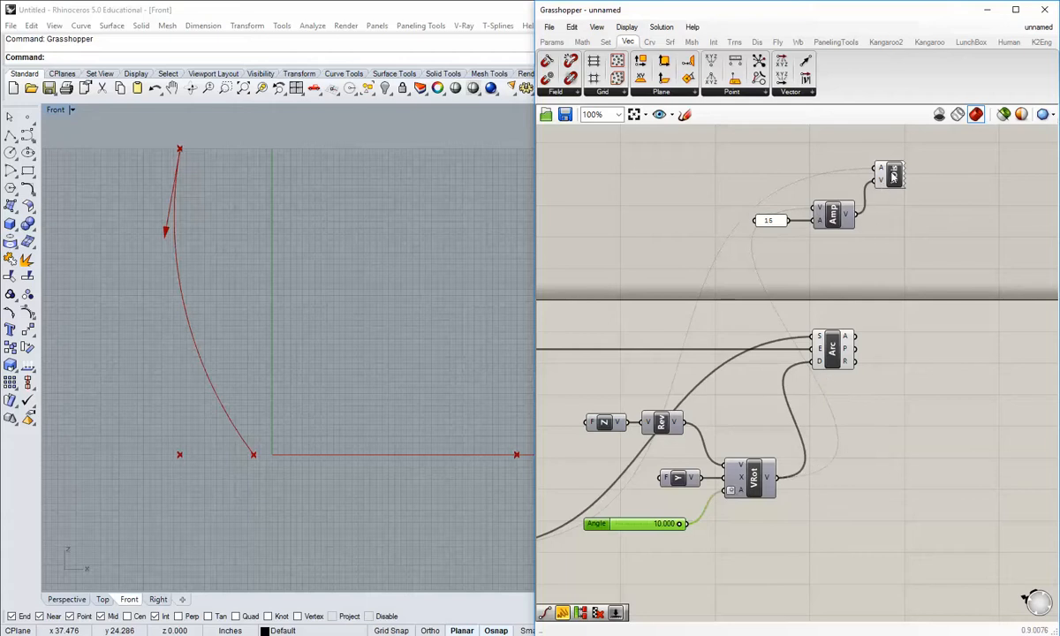
Vary the Angle slider to test the arc's lean, keep it at 10, and place the slider beside Rotate's A input.
scroll(694, 436, "up", 3)
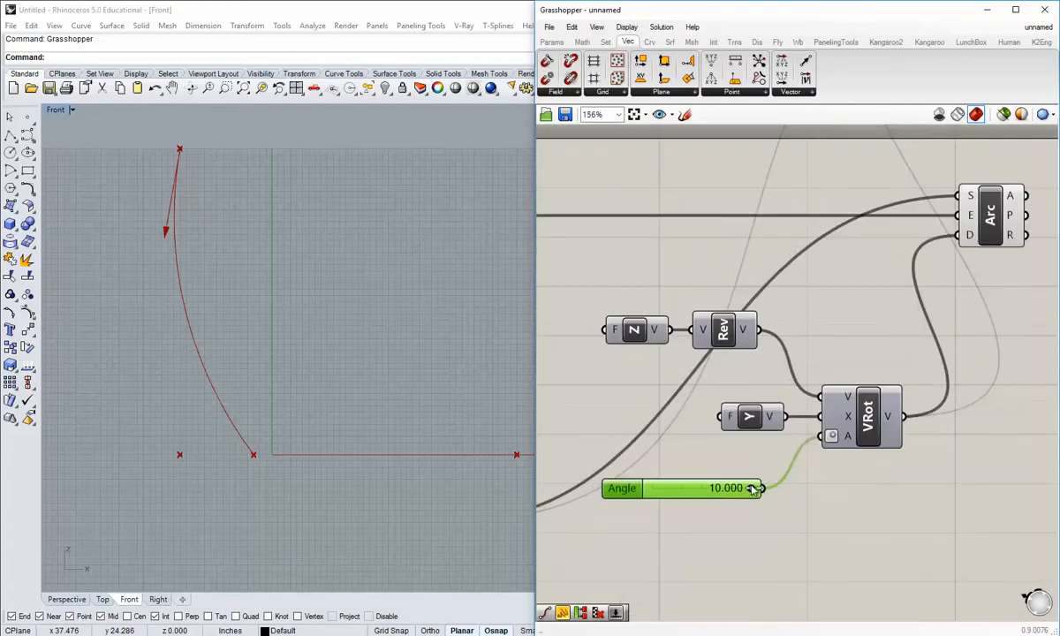
left_click_drag(752, 488, 646, 493)
left_click_drag(751, 489, 781, 502)
left_click_drag(685, 493, 624, 444)
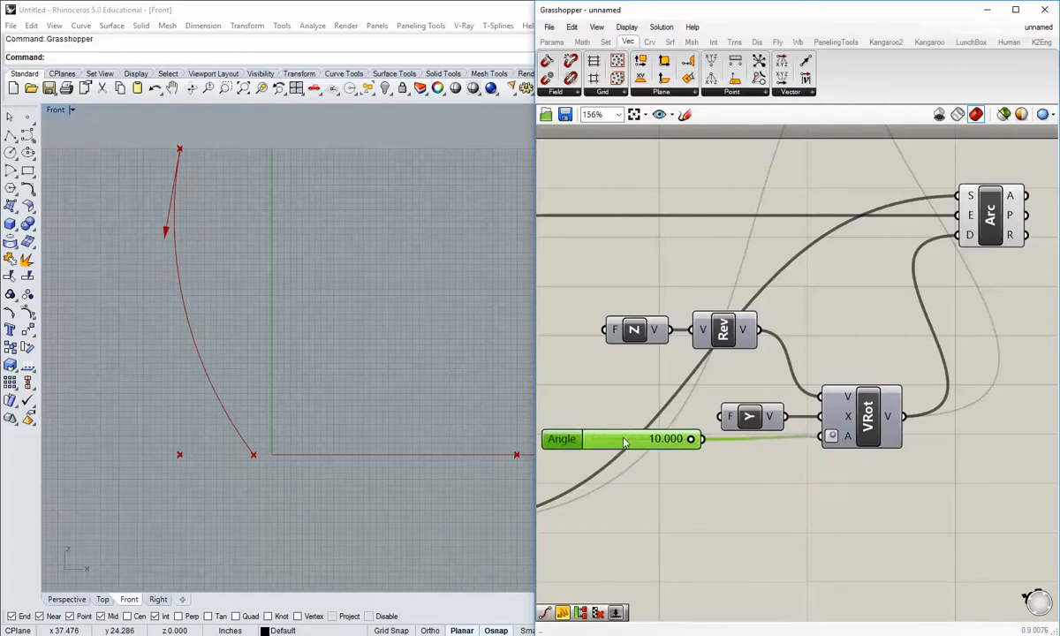
left_click(713, 520)
scroll(808, 450, "down", 4)
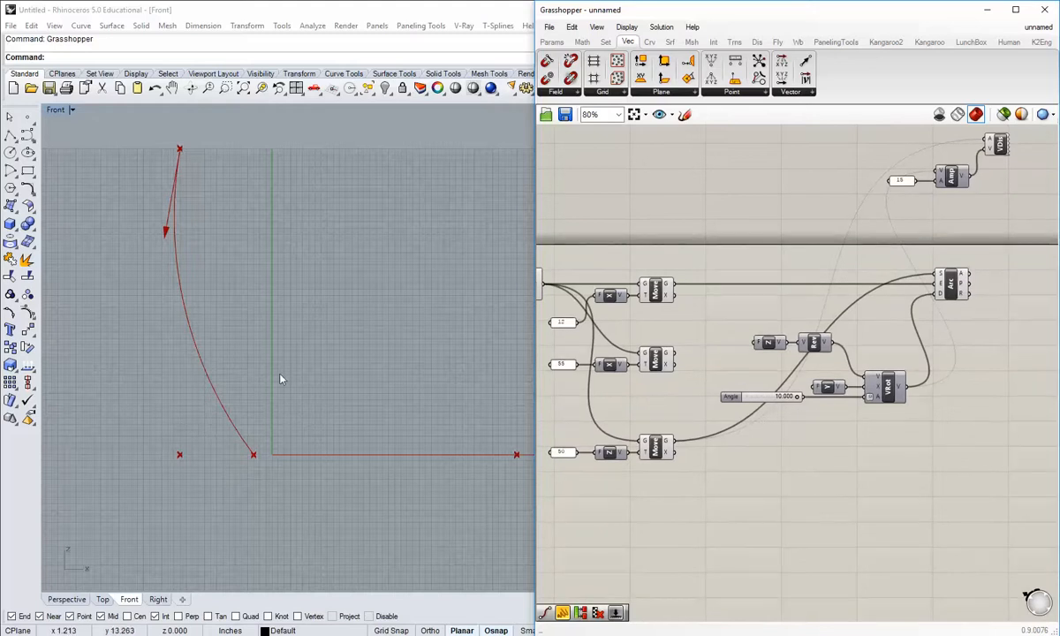
Examine the arc with its rotated start direction and the components that drive it.
right_click_drag(281, 379, 248, 407)
scroll(792, 391, "up", 2)
right_click_drag(793, 391, 765, 424)
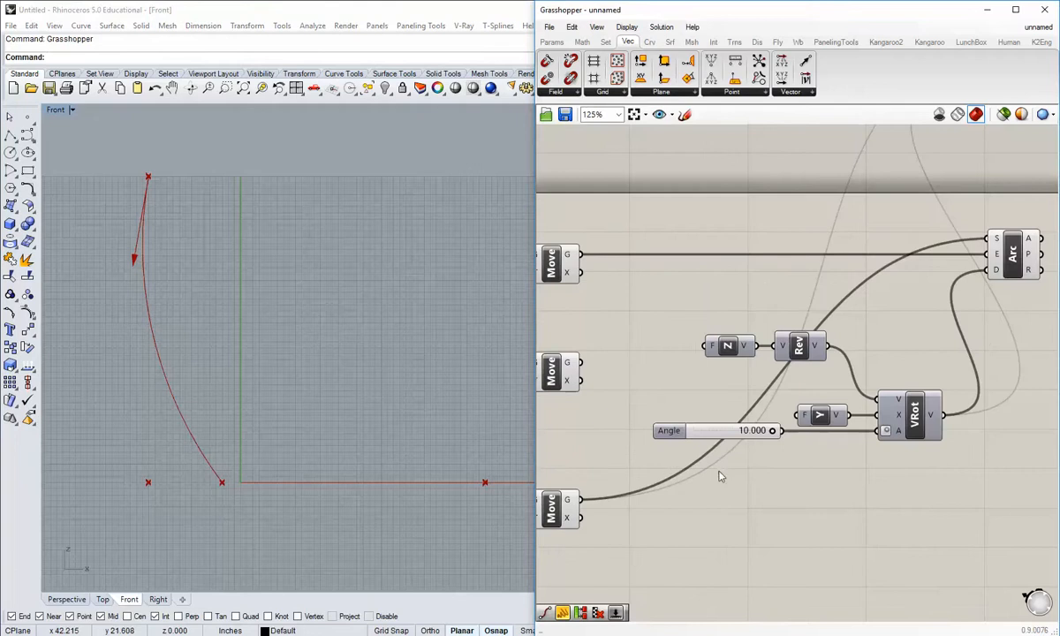
right_click_drag(689, 433, 720, 399)
mouse_move(775, 399)
left_mouse_down()
mouse_move(680, 399)
mouse_move(795, 404)
left_mouse_up()
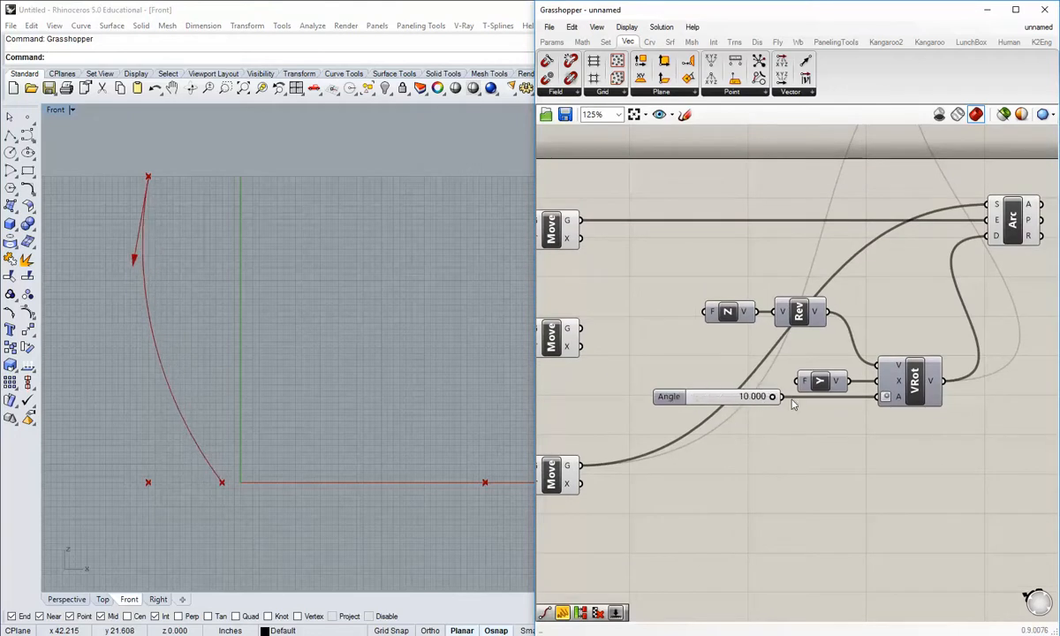
right_click_drag(734, 398, 642, 416)
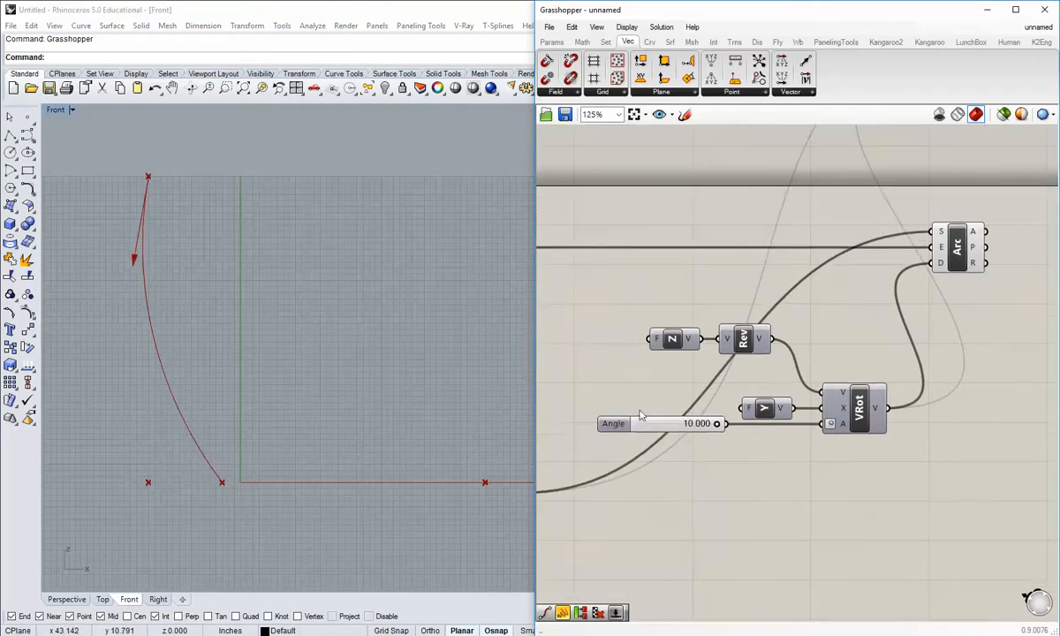
scroll(689, 473, "down", 4)
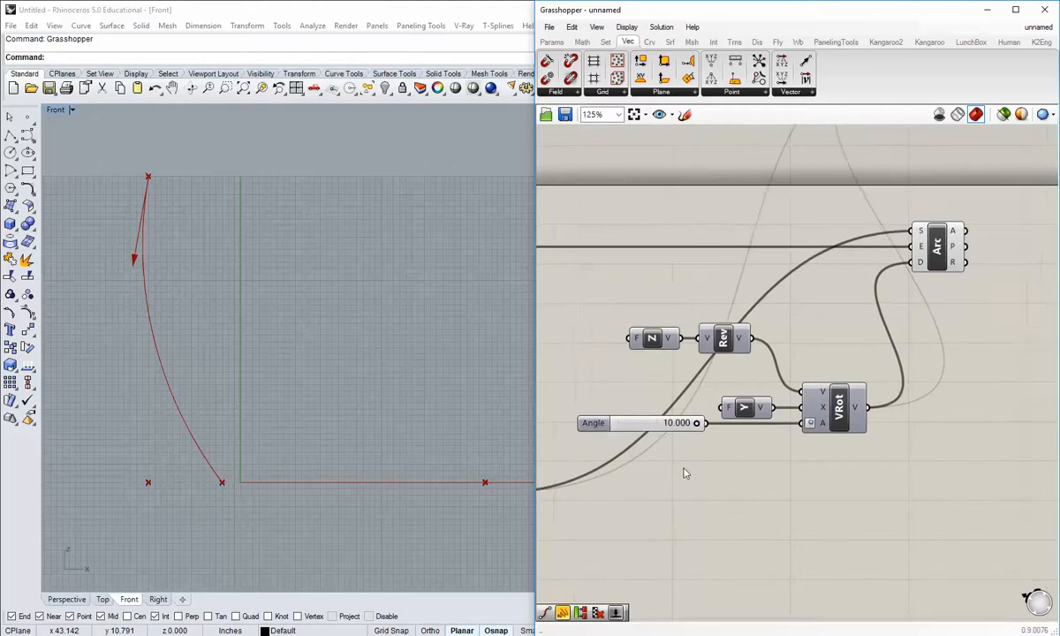
right_click_drag(737, 499, 736, 458)
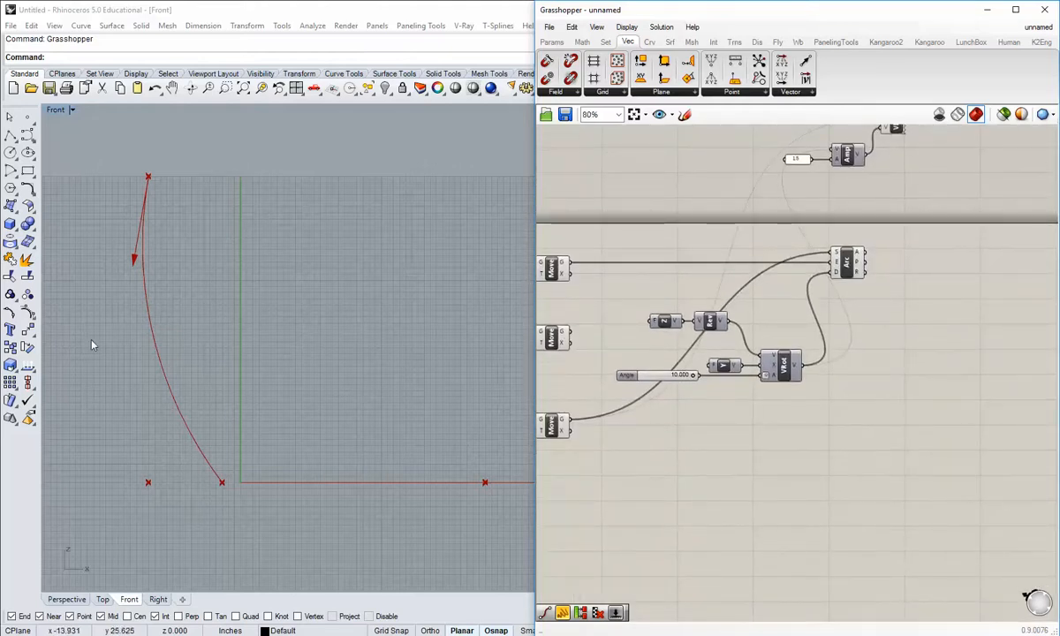
left_click(152, 414)
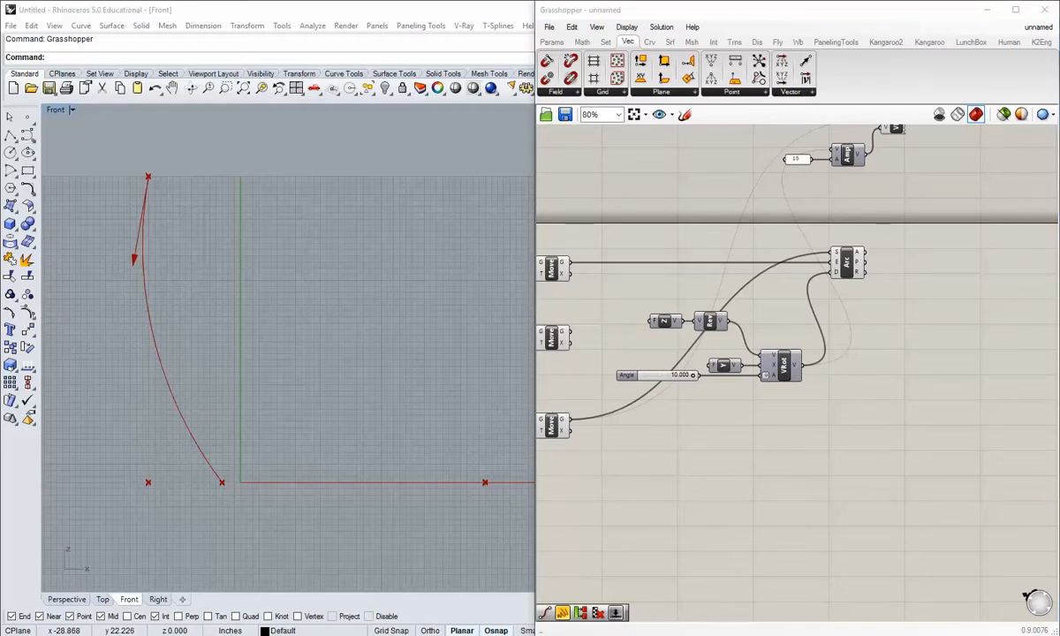
right_click_drag(210, 268, 175, 309)
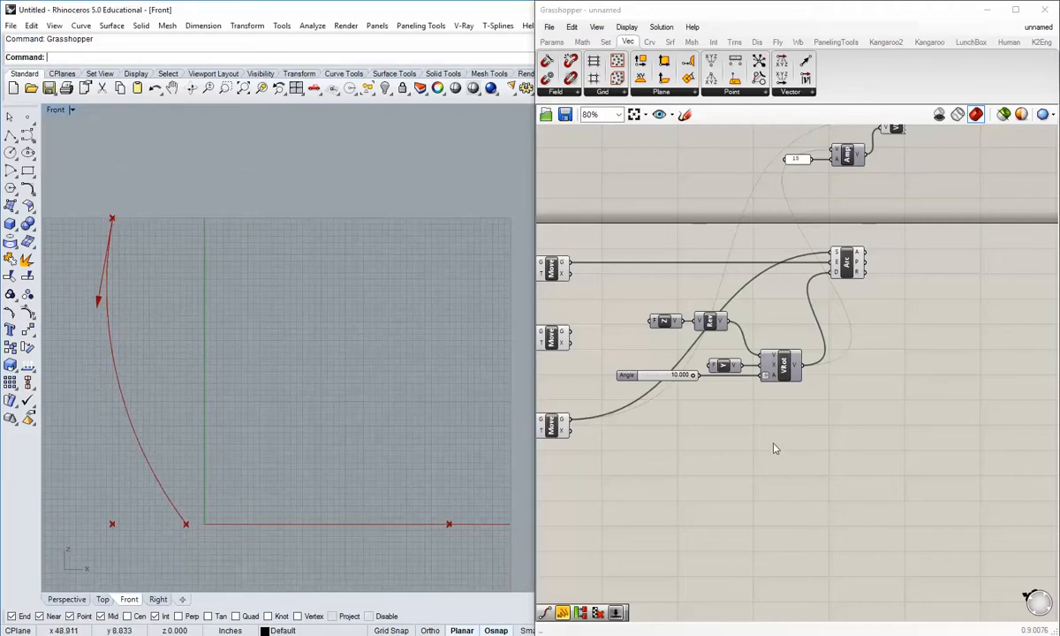
Duplicate the Arc and its direction components below the originals and connect the second X-moved base point to the copied Arc's E input.
scroll(780, 428, "down", 2)
right_click_drag(796, 438, 817, 427)
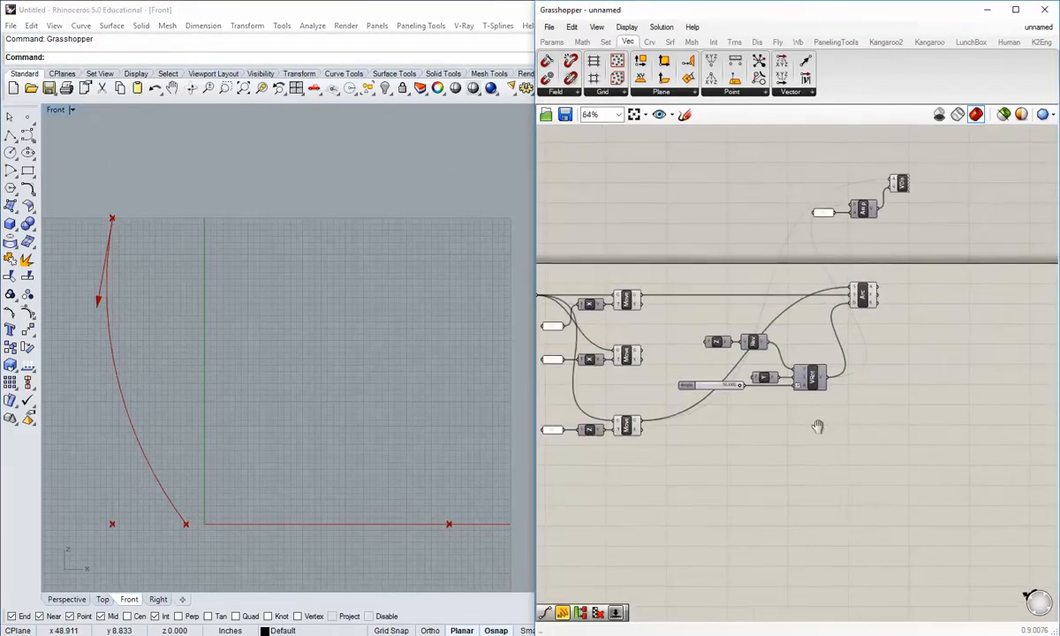
left_click_drag(894, 458, 698, 277)
right_click_drag(795, 435, 806, 406)
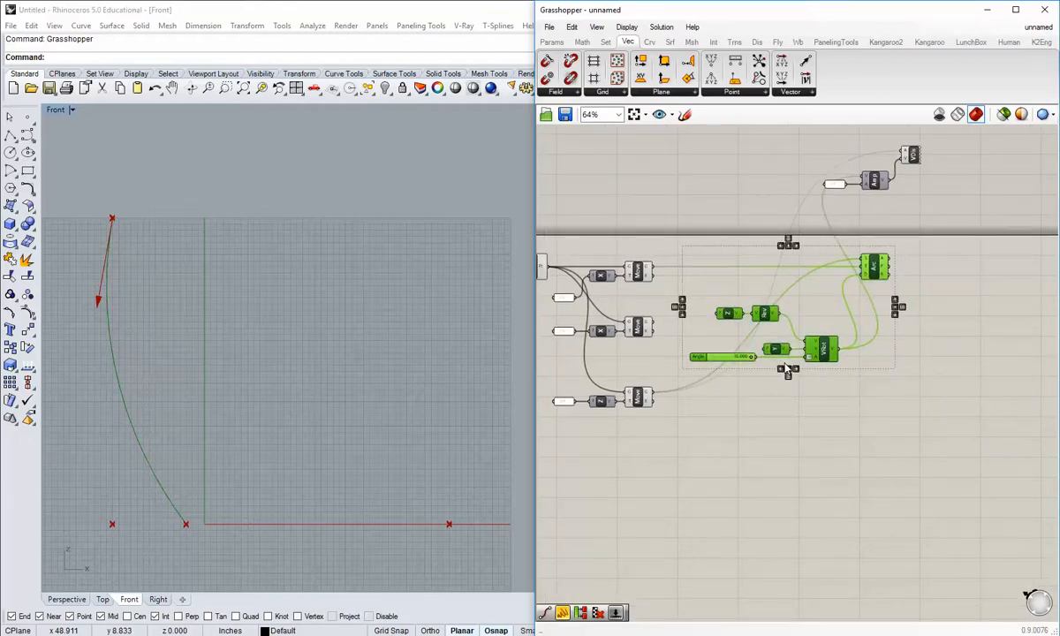
left_click_drag(876, 267, 879, 435, "alt")
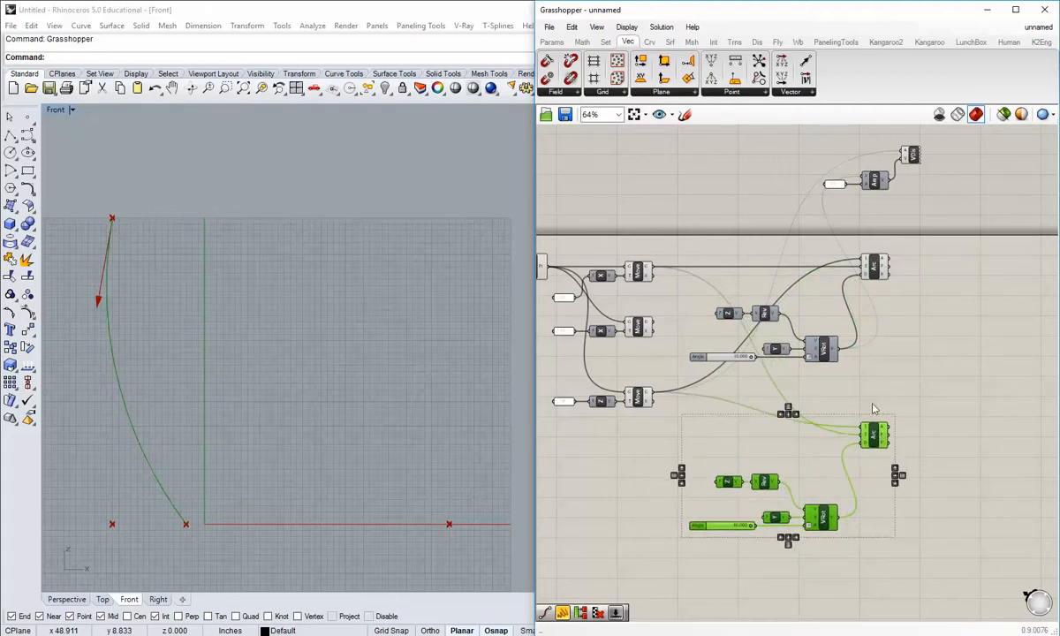
left_click_drag(655, 327, 863, 427)
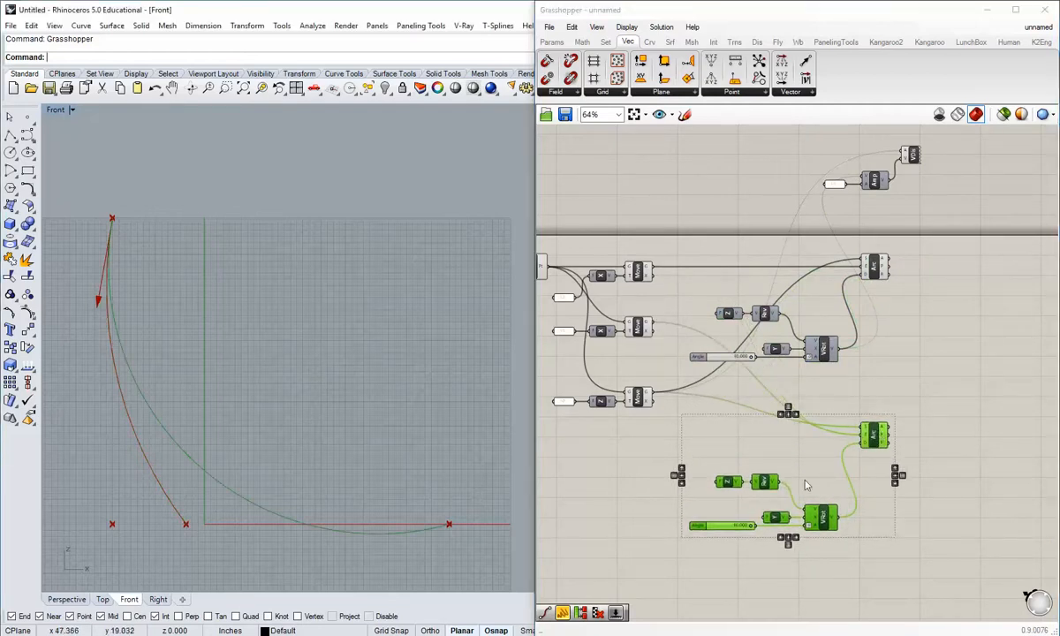
Delete the copied Reverse component, connect the copied Unit Z directly to Rotate's V input and place it beside that input.
right_click_drag(827, 488, 799, 471)
left_click(789, 475)
scroll(783, 475, "up", 2)
left_click_drag(712, 461, 739, 439)
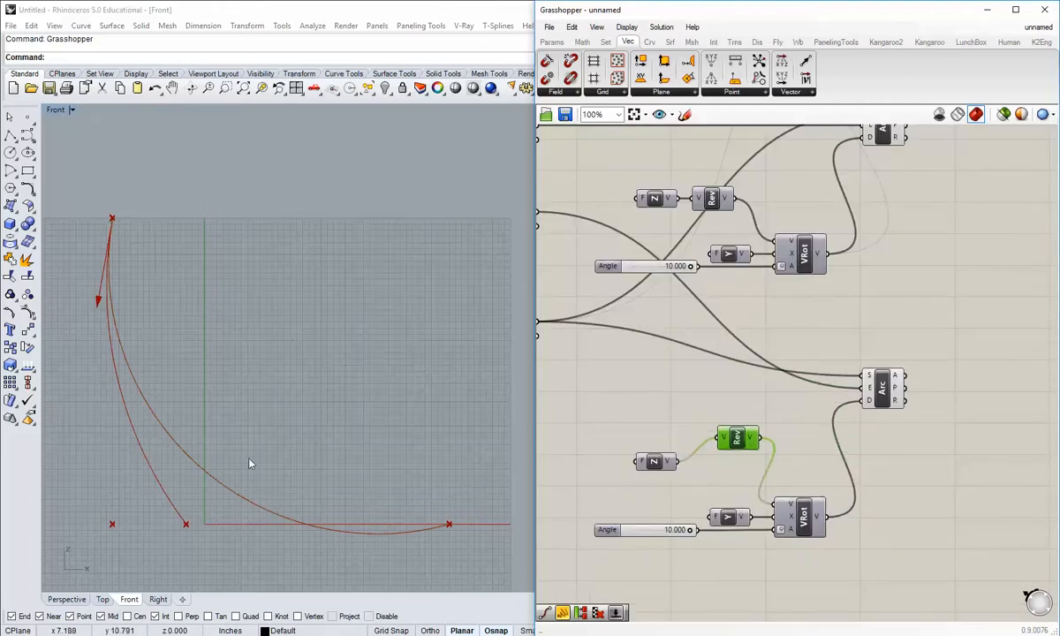
left_click_drag(744, 433, 725, 426)
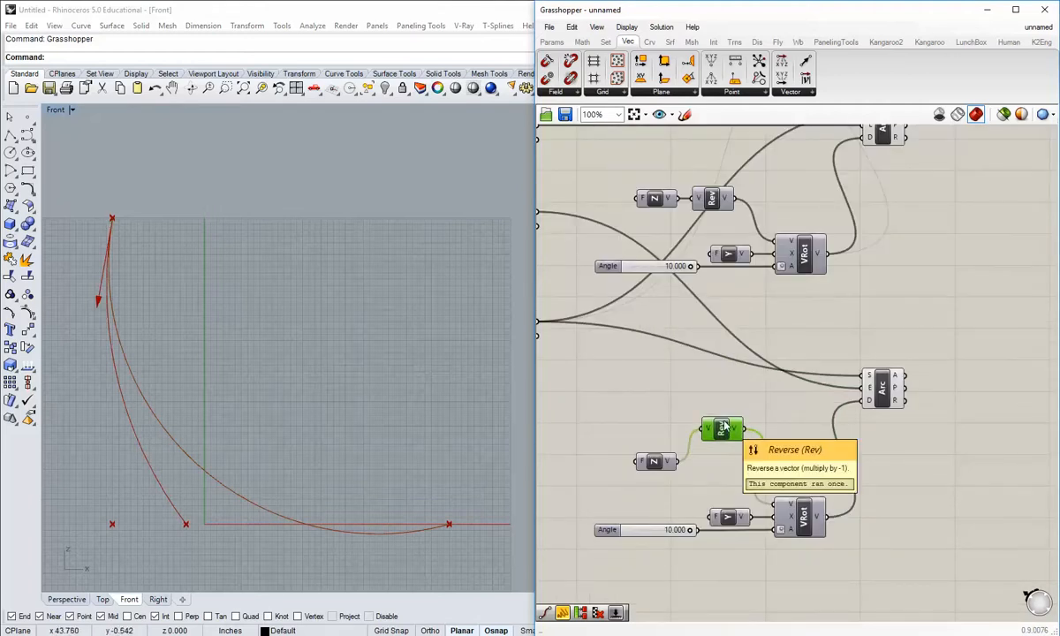
key("Delete")
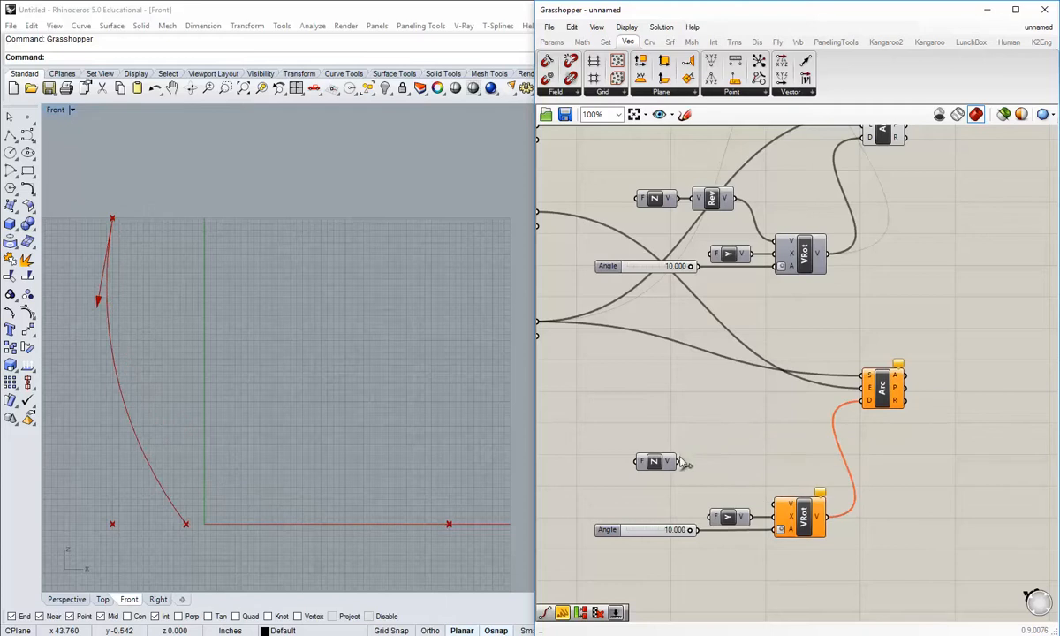
left_click_drag(688, 467, 775, 505)
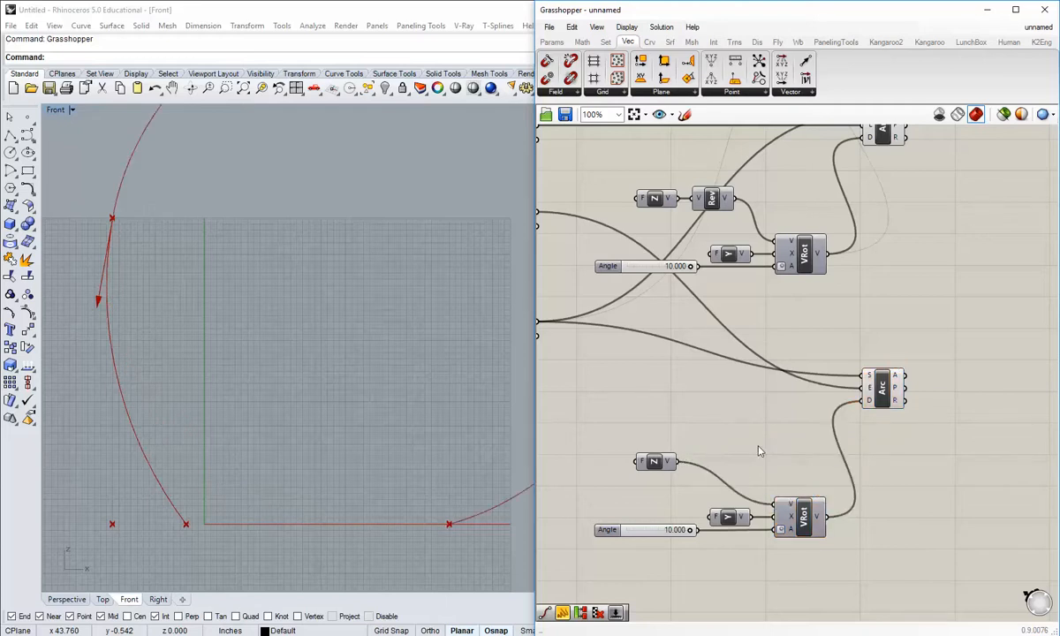
right_click_drag(651, 472, 686, 455)
left_click_drag(689, 448, 698, 487)
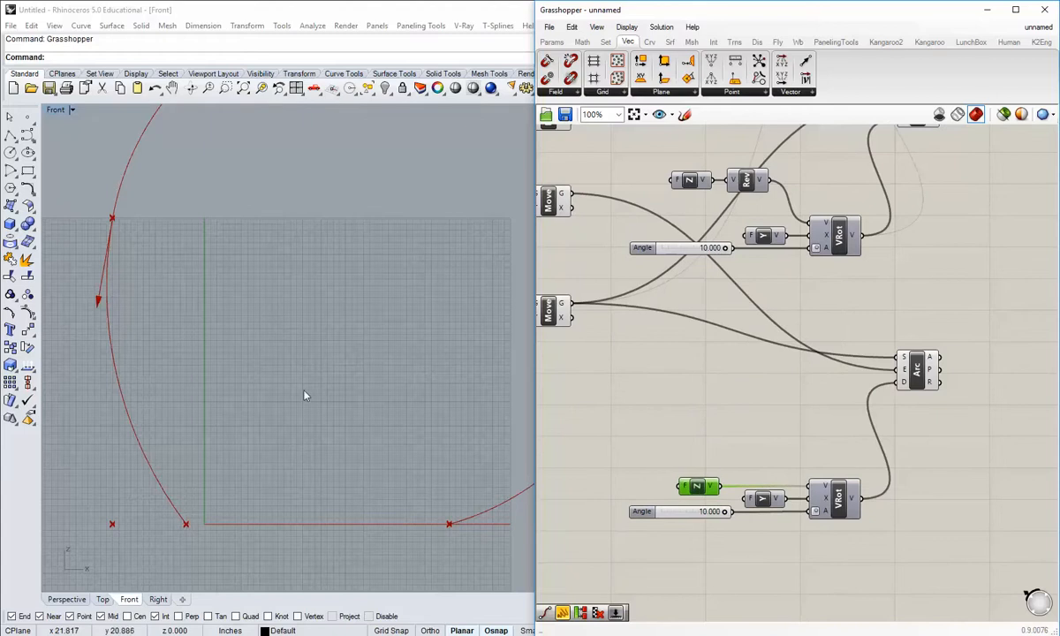
Replace the copied Unit Z with a Unit X vector connected to Rotate's V input and place it beside that input.
right_click_drag(309, 358, 309, 468)
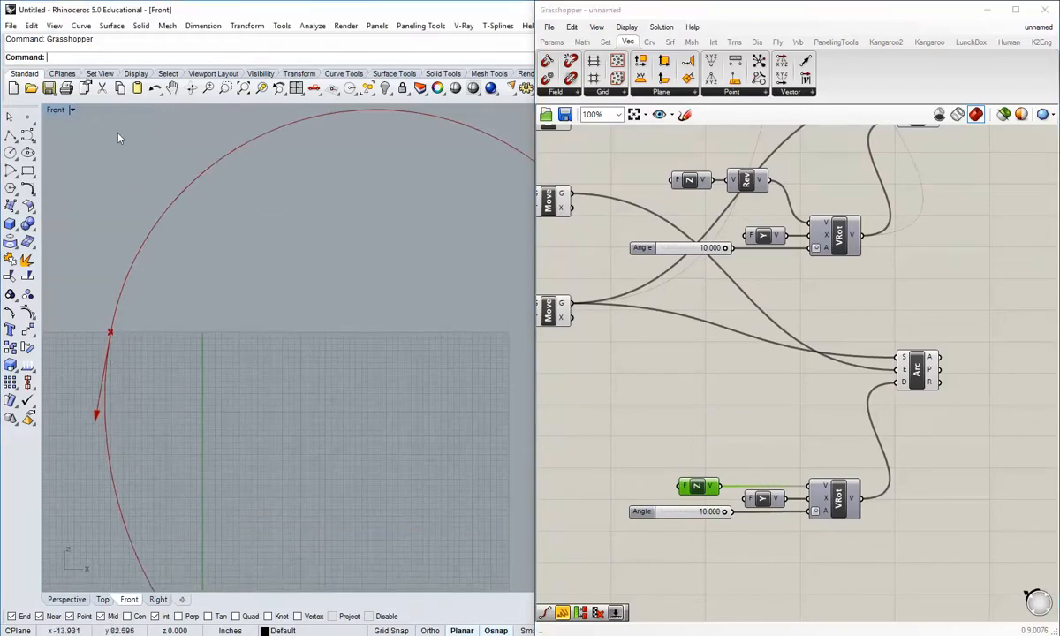
scroll(122, 172, "down", 4)
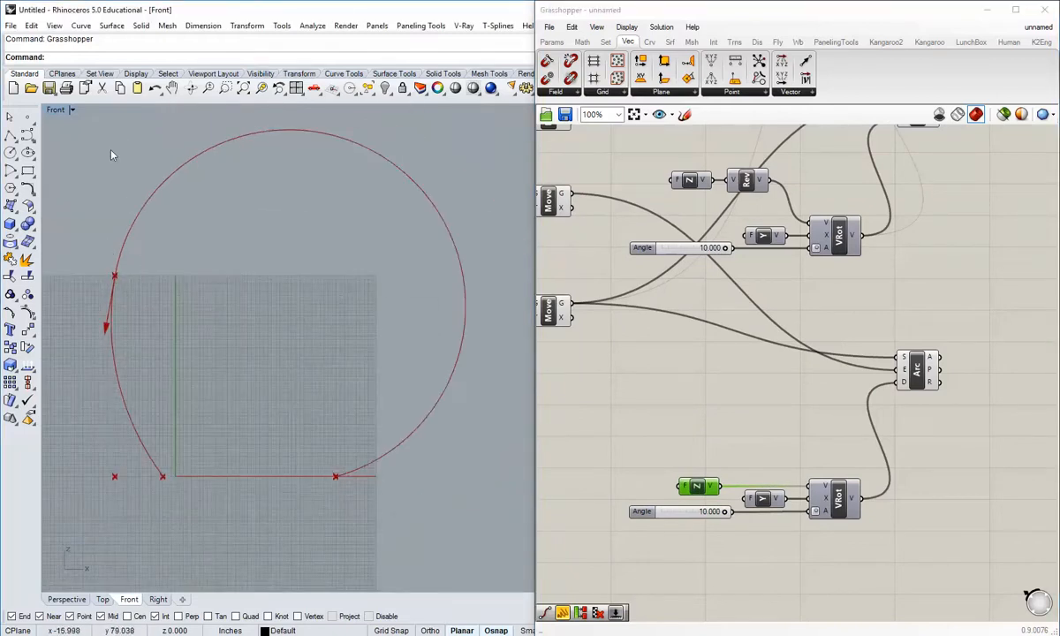
scroll(121, 231, "down", 1)
scroll(120, 243, "up", 4)
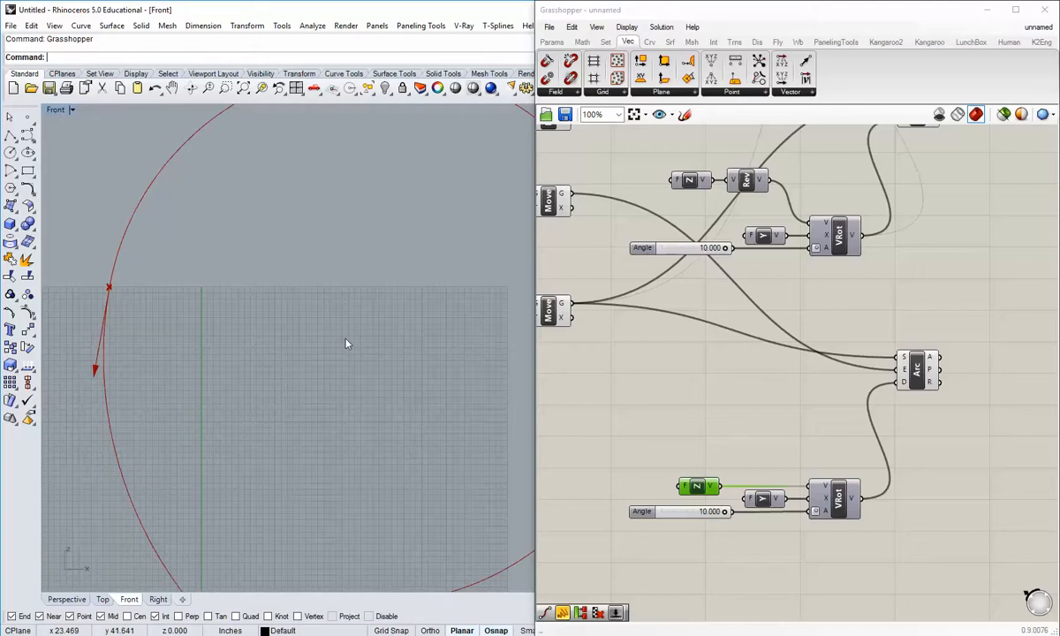
left_click(810, 398)
right_click_drag(719, 454, 708, 397)
double_click(704, 377)
type("x")
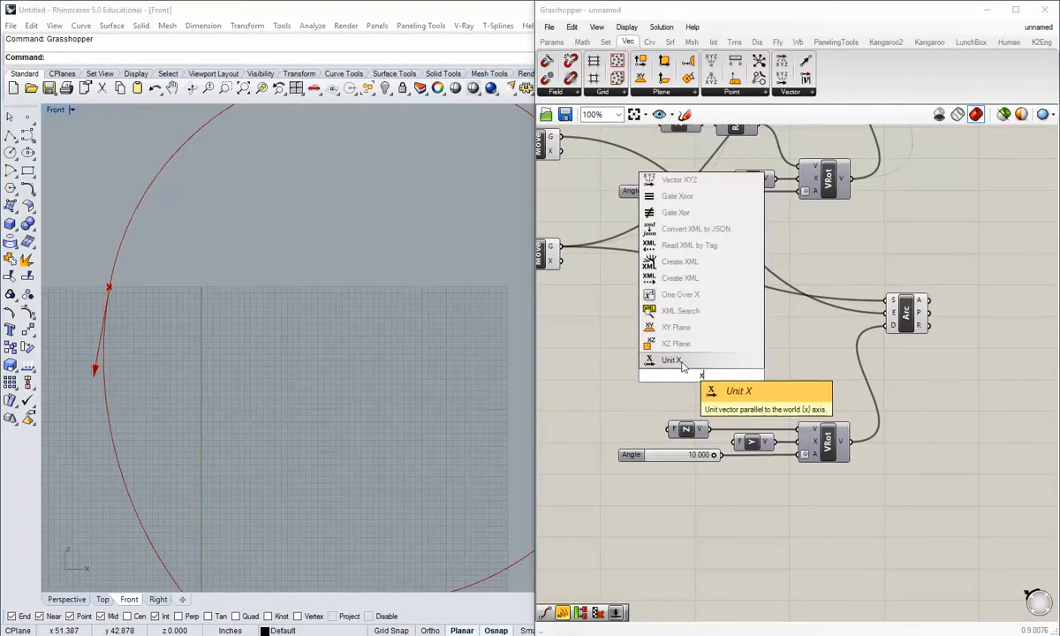
left_click(684, 367)
left_click_drag(722, 376, 798, 430)
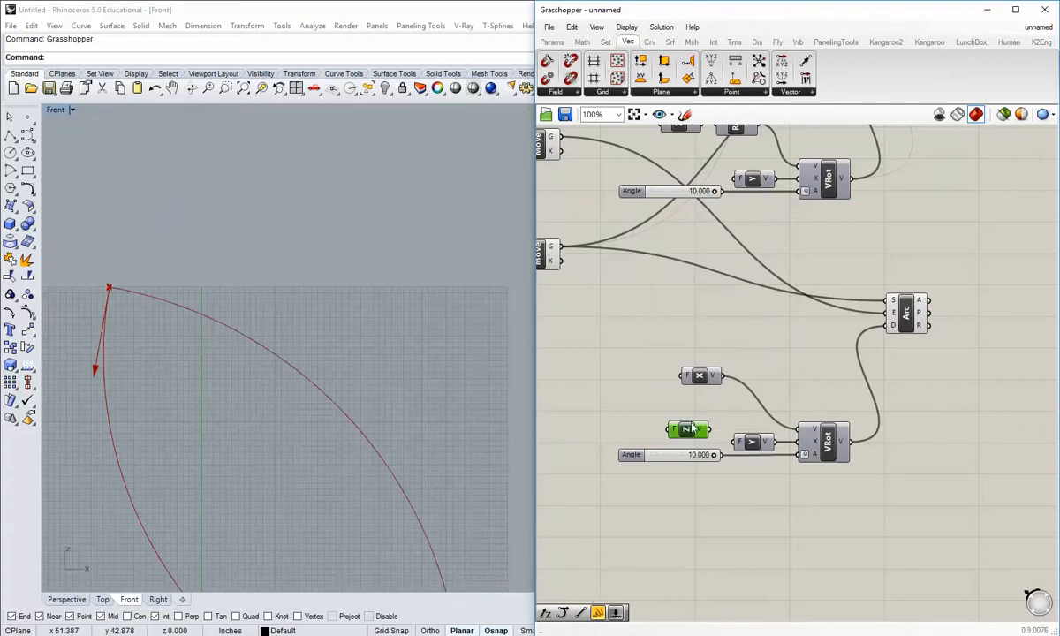
key("Delete")
left_click_drag(705, 381, 693, 433)
left_click(618, 426)
Set the copied Angle slider to 0 so the second arc starts horizontally.
right_click_drag(222, 489, 219, 433)
scroll(212, 429, "down", 2)
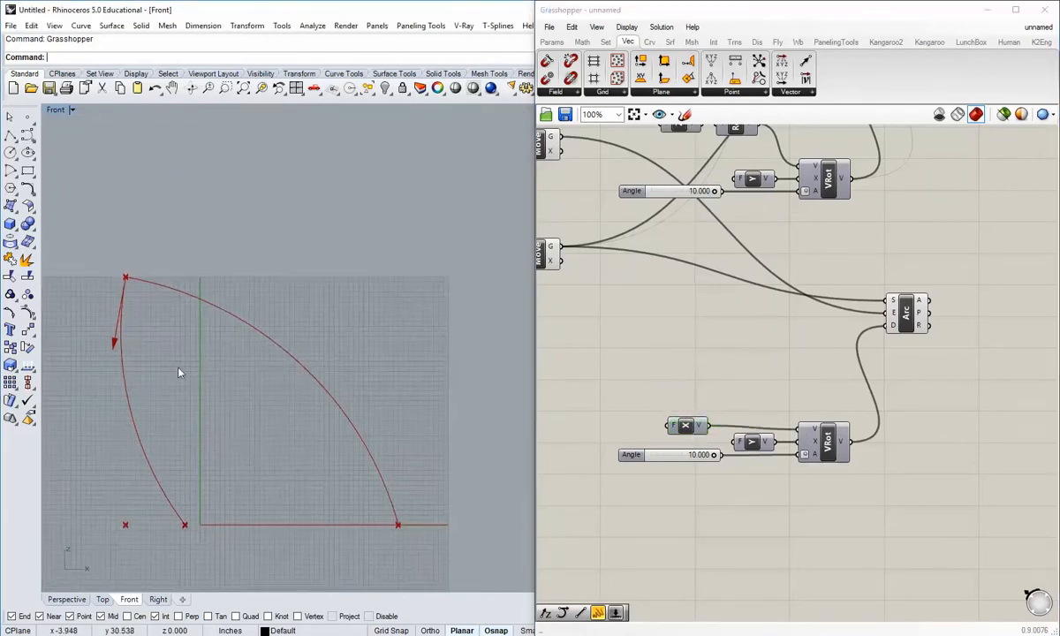
scroll(178, 372, "up", 1)
right_click_drag(712, 326, 699, 374)
left_click(665, 487)
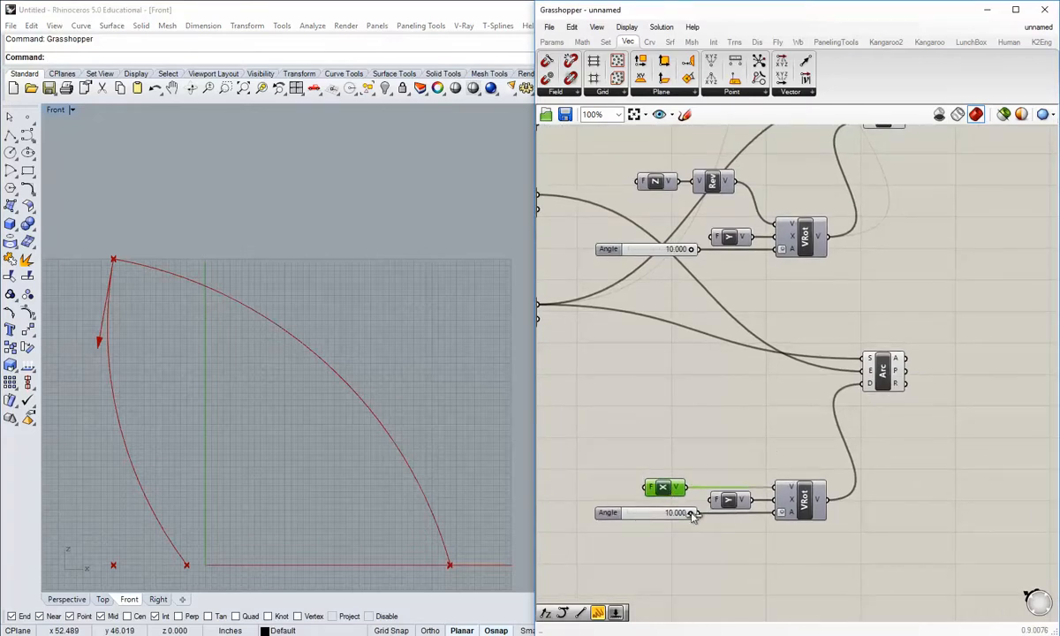
left_click_drag(693, 513, 610, 522)
scroll(823, 419, "down", 1)
right_click_drag(829, 406, 802, 476)
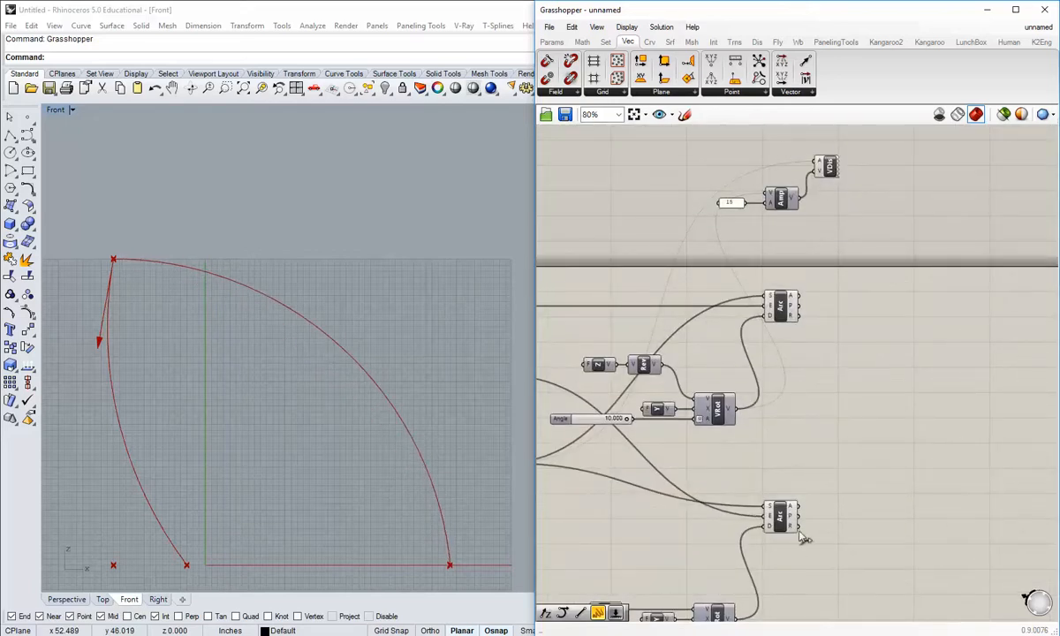
right_click_drag(800, 533, 817, 476)
scroll(764, 562, "down", 1)
right_click_drag(763, 562, 768, 576)
scroll(769, 580, "up", 1)
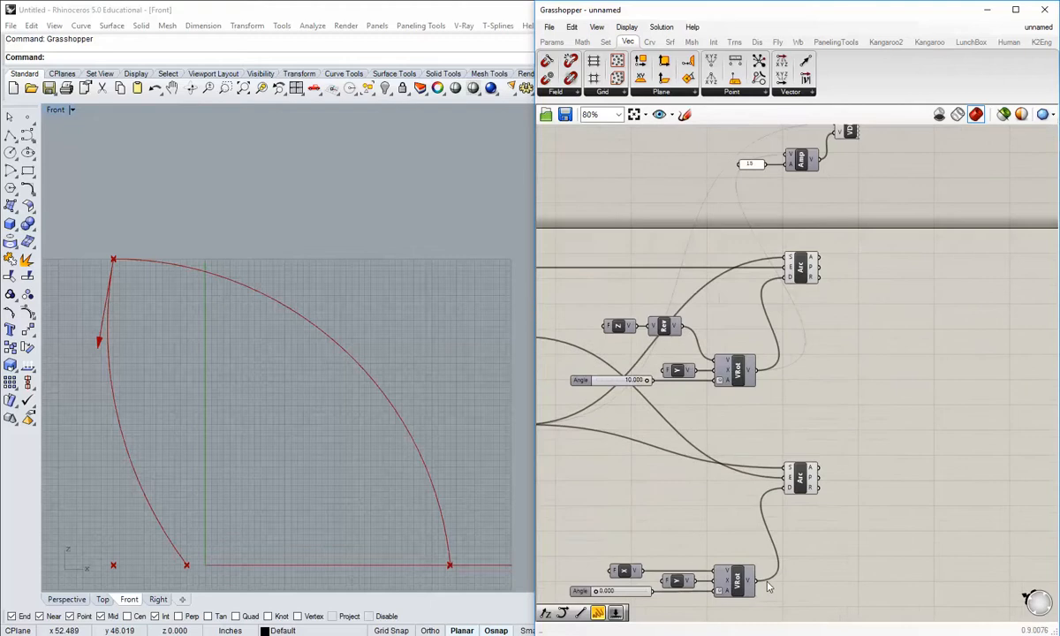
left_click_drag(756, 581, 741, 238)
right_click_drag(889, 357, 882, 403)
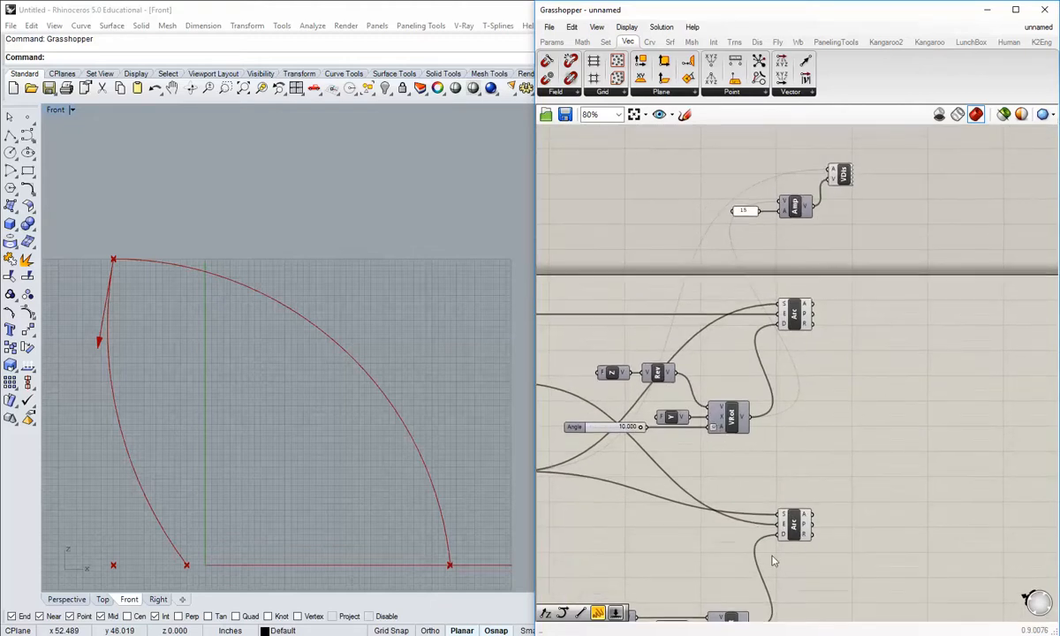
right_click_drag(776, 585, 761, 559)
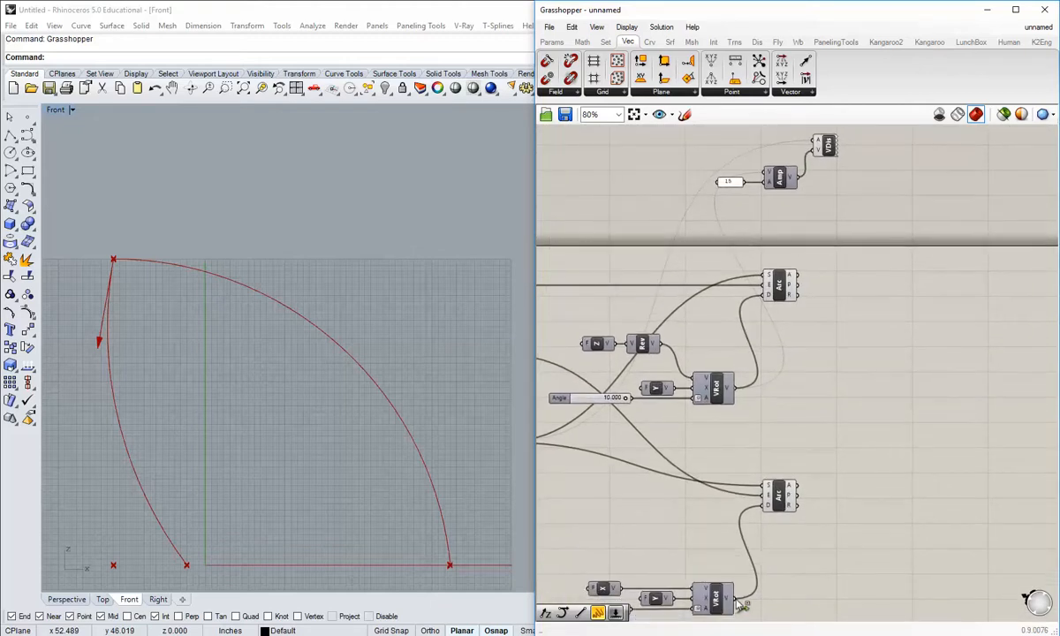
left_click_drag(729, 598, 816, 143)
right_click_drag(811, 195, 808, 203)
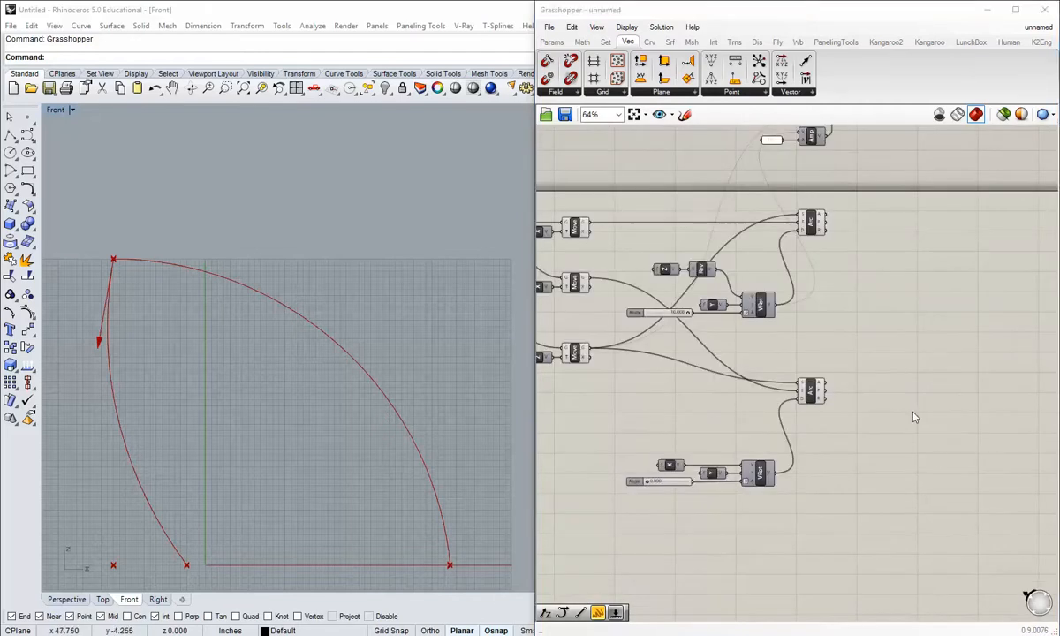
Connect the second arc's Rotate output to the Amplitude's V input as an additional wire to preview its direction vector.
right_click_drag(762, 300, 770, 383)
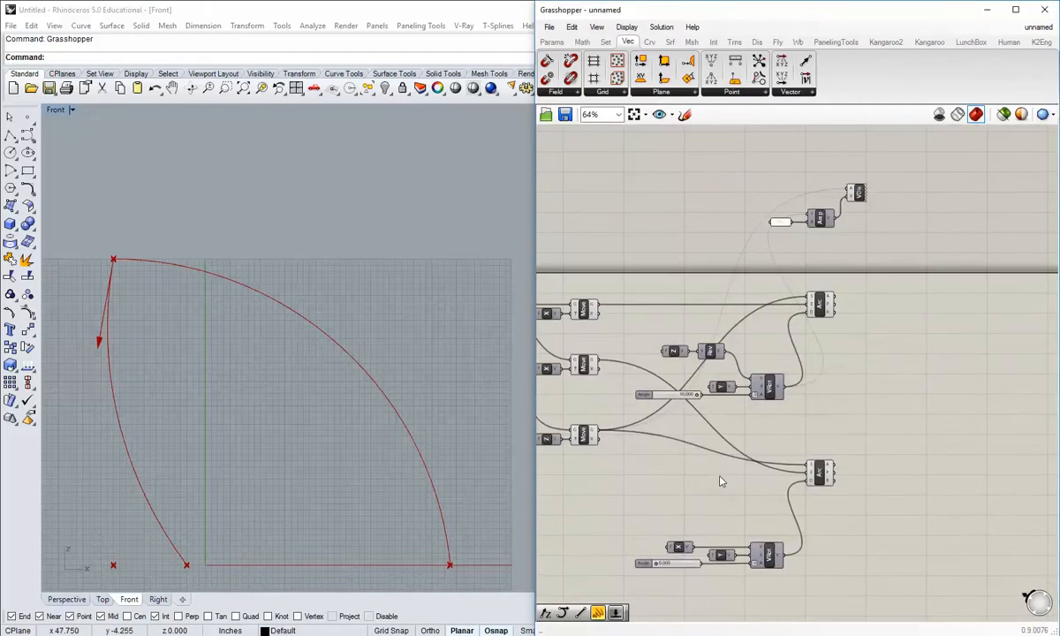
scroll(738, 499, "up", 2)
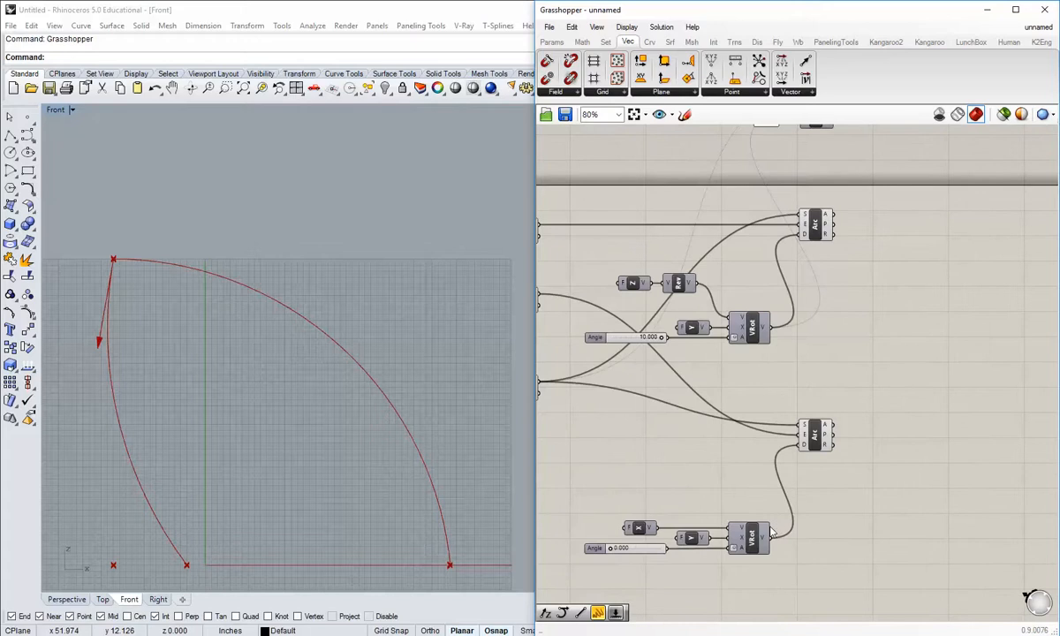
right_click_drag(754, 515, 724, 557)
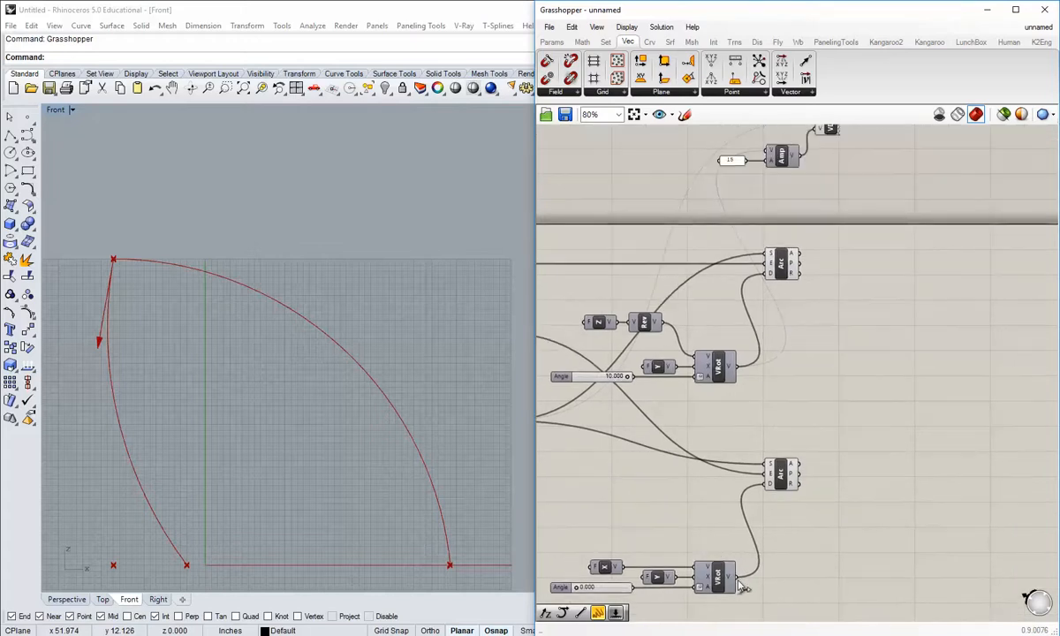
right_click_drag(798, 232, 798, 258)
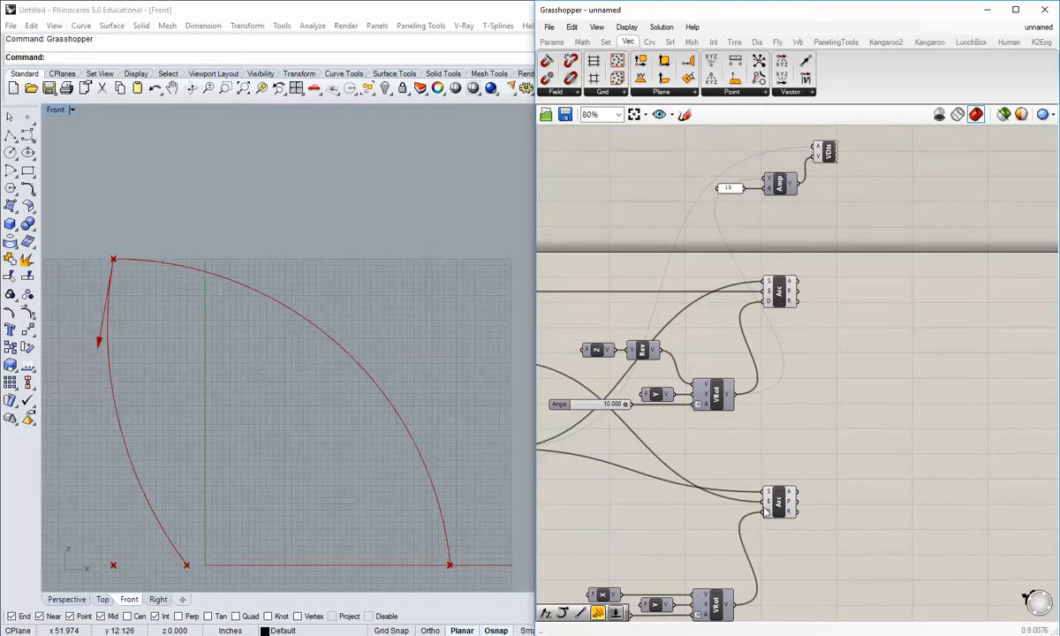
right_click_drag(754, 563, 755, 560)
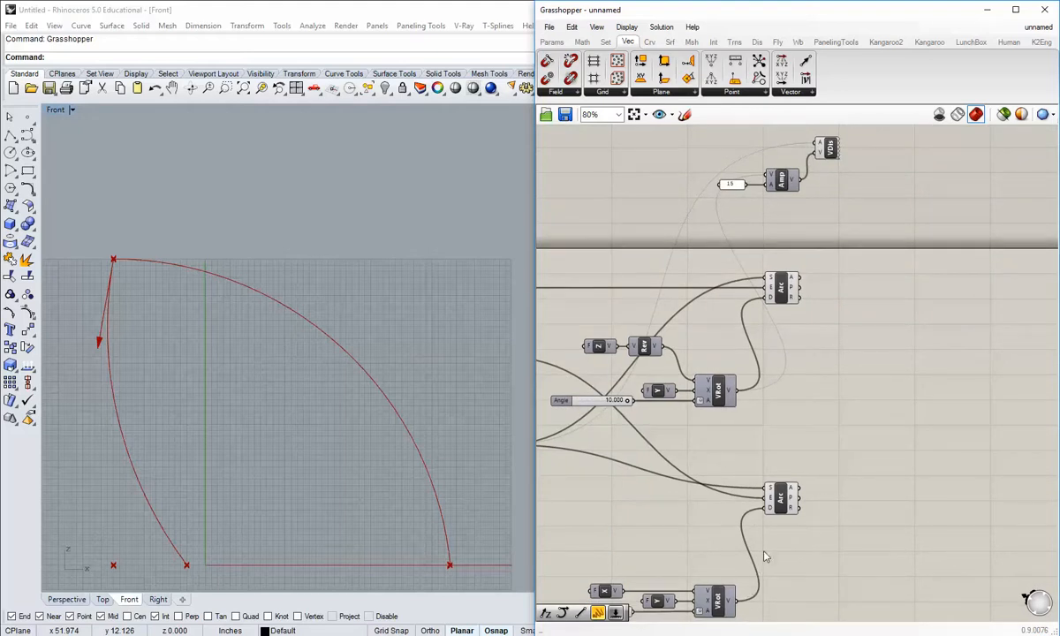
left_click_drag(742, 610, 774, 179)
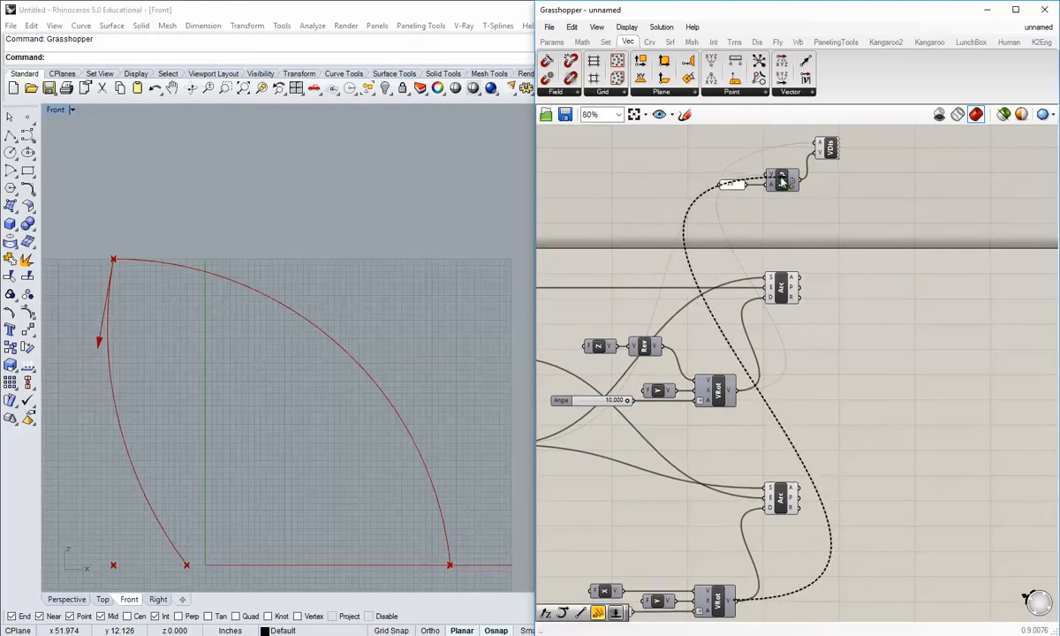
scroll(115, 265, "up", 4)
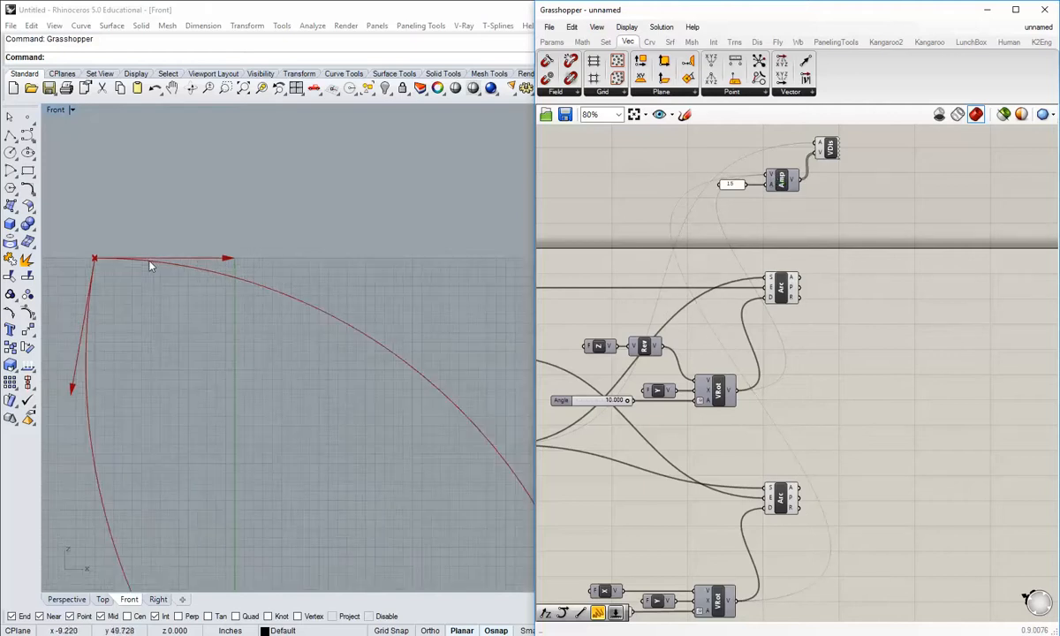
scroll(124, 267, "down", 1)
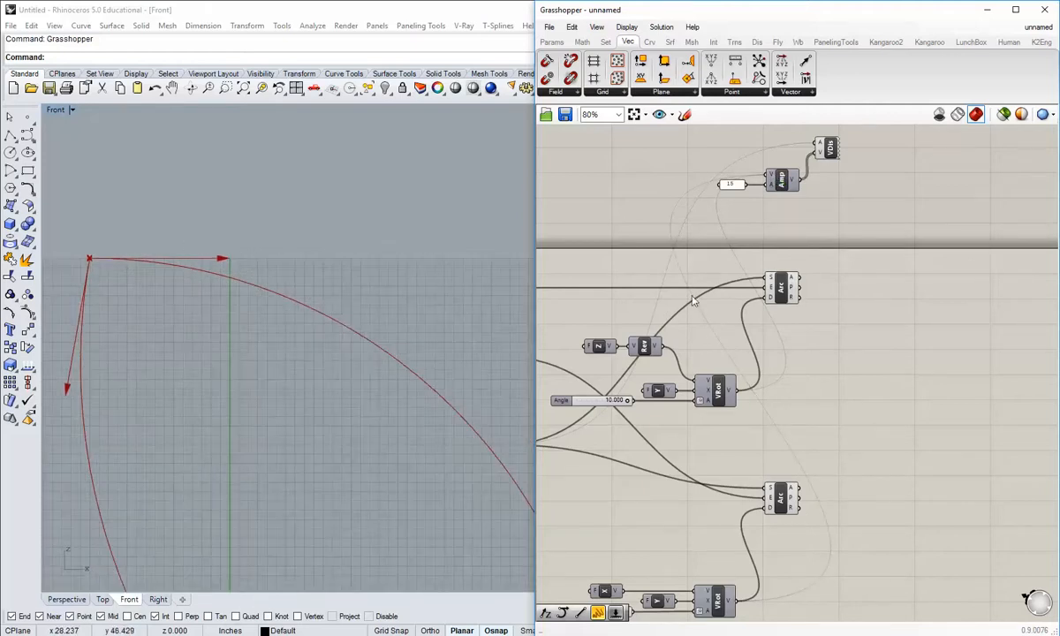
Try to lower the second arc's Angle slider below 0.
scroll(745, 301, "down", 2)
scroll(664, 484, "up", 2)
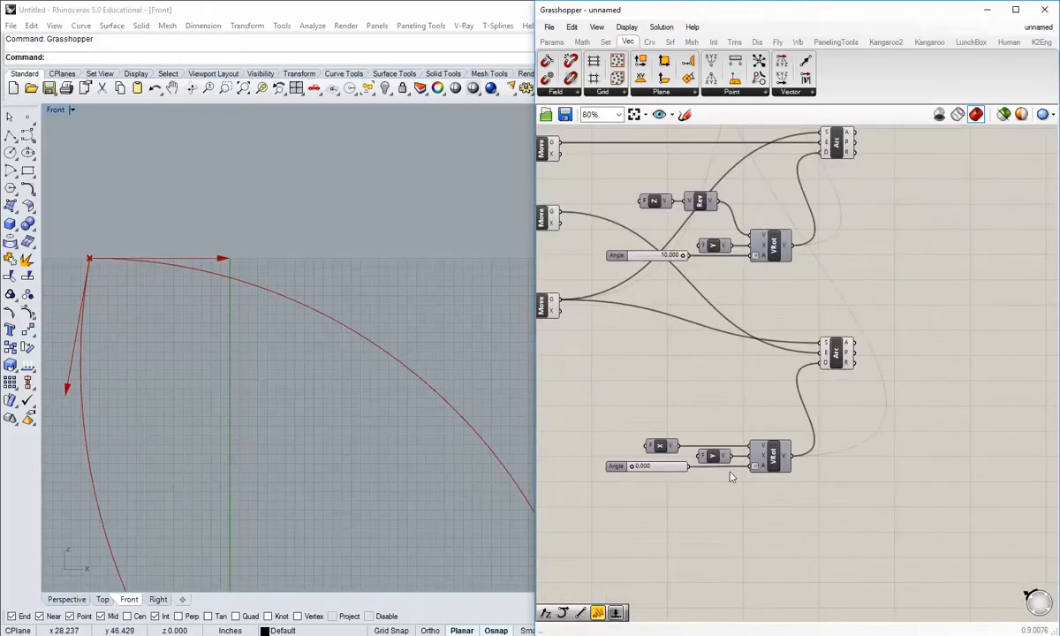
scroll(144, 301, "down", 1)
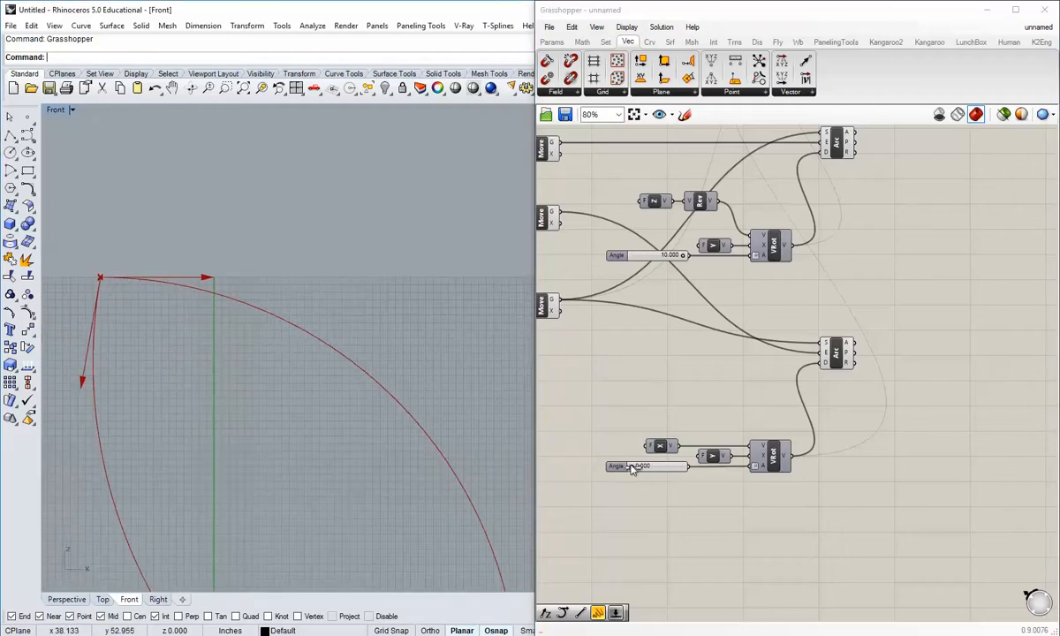
left_click_drag(632, 465, 590, 468)
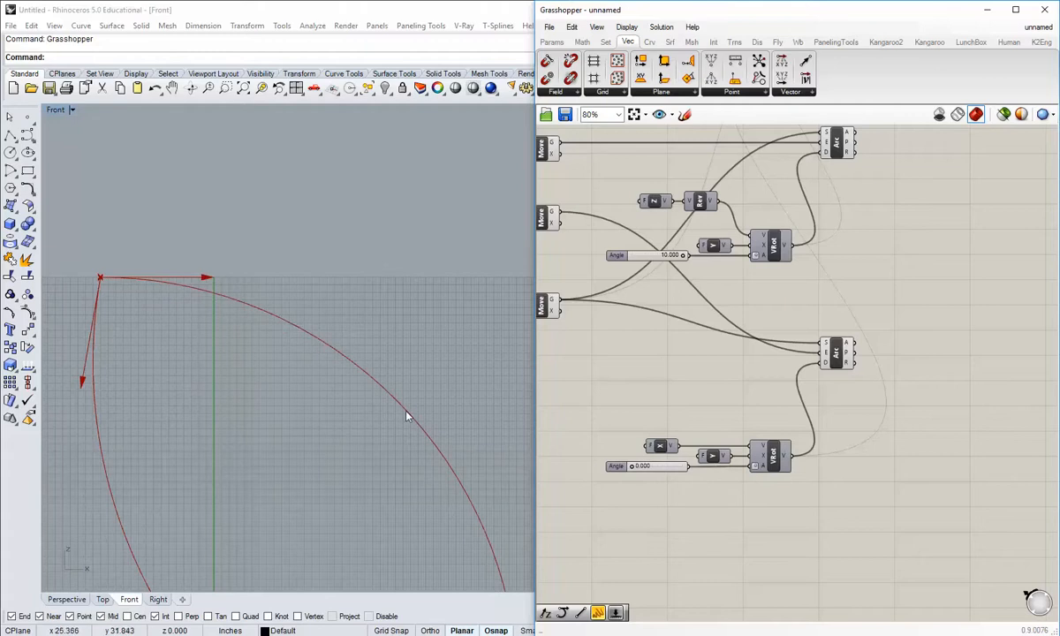
scroll(349, 407, "down", 2)
right_click_drag(343, 409, 364, 375)
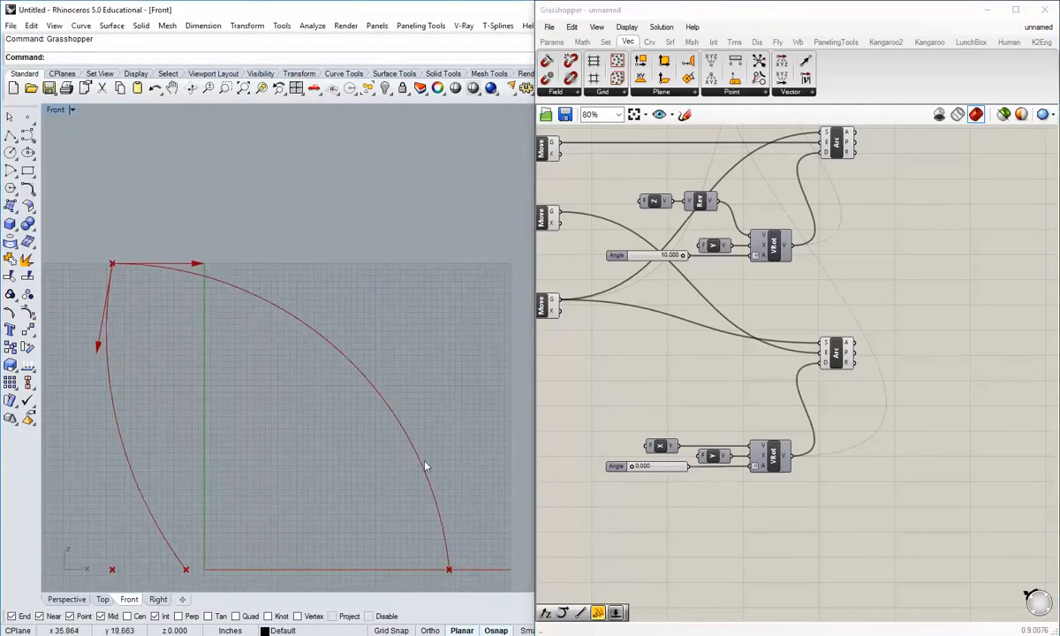
Add the expression -x to the A input of the second arc's Rotate component.
scroll(739, 463, "up", 3)
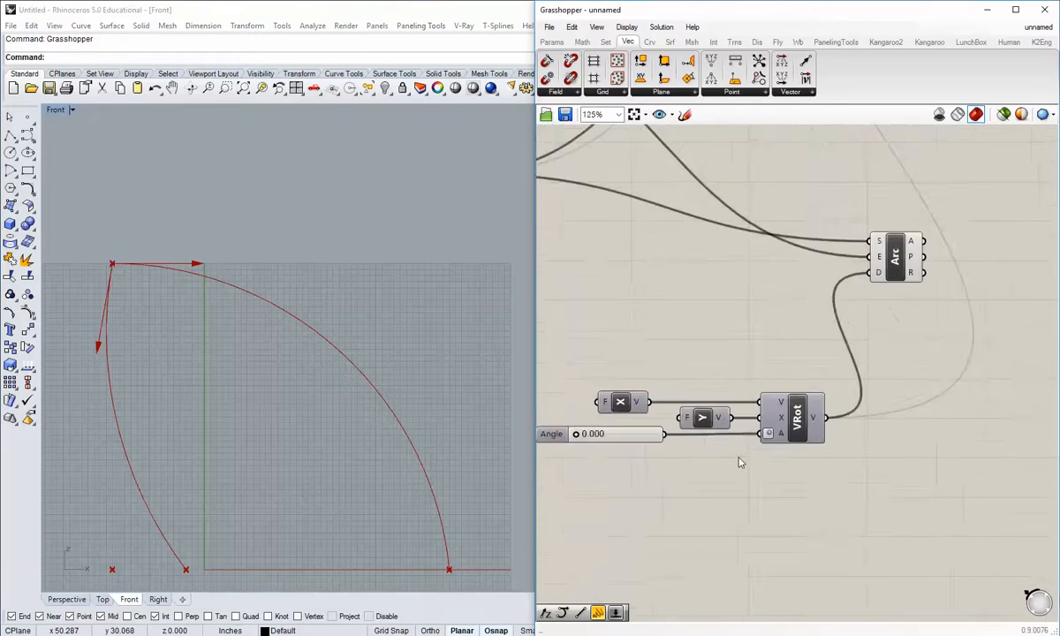
scroll(739, 463, "down", 2)
scroll(740, 466, "up", 2)
right_click_drag(740, 466, 801, 451)
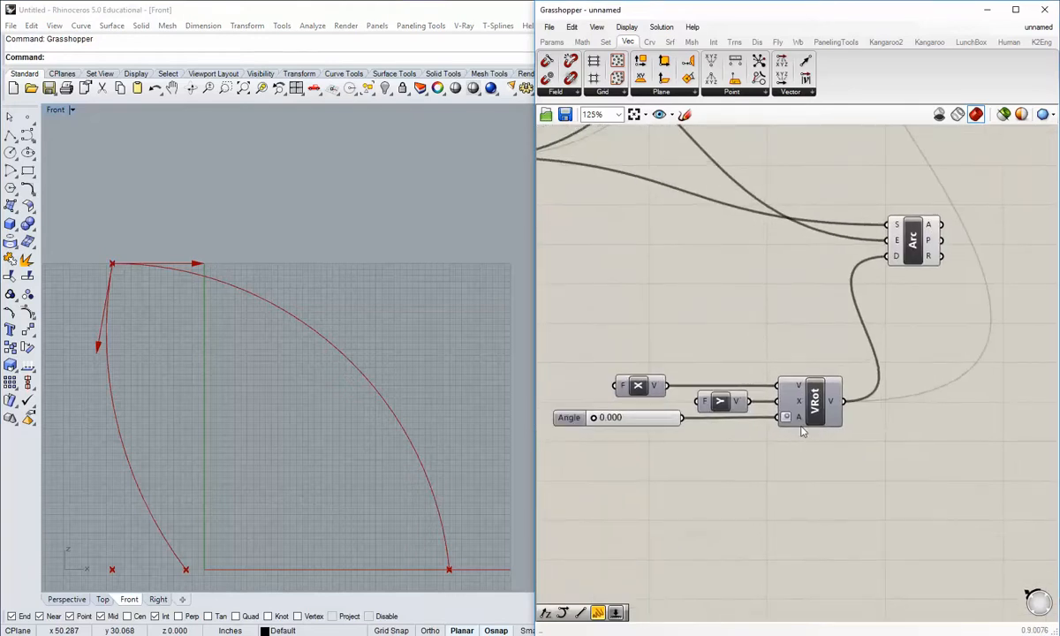
mouse_move(799, 423)
right_click(800, 425)
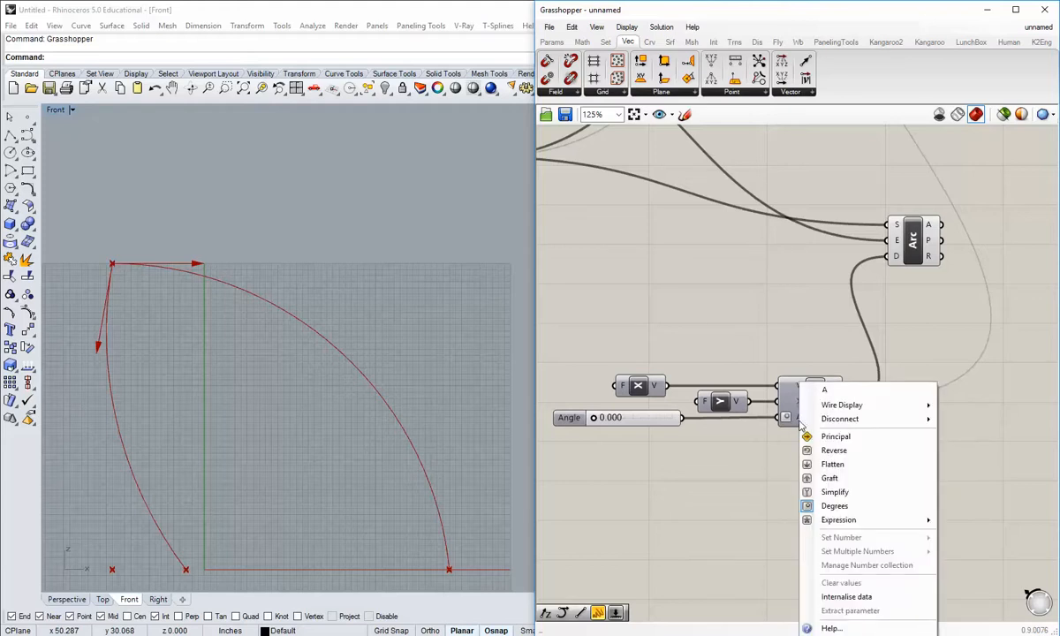
mouse_move(834, 525)
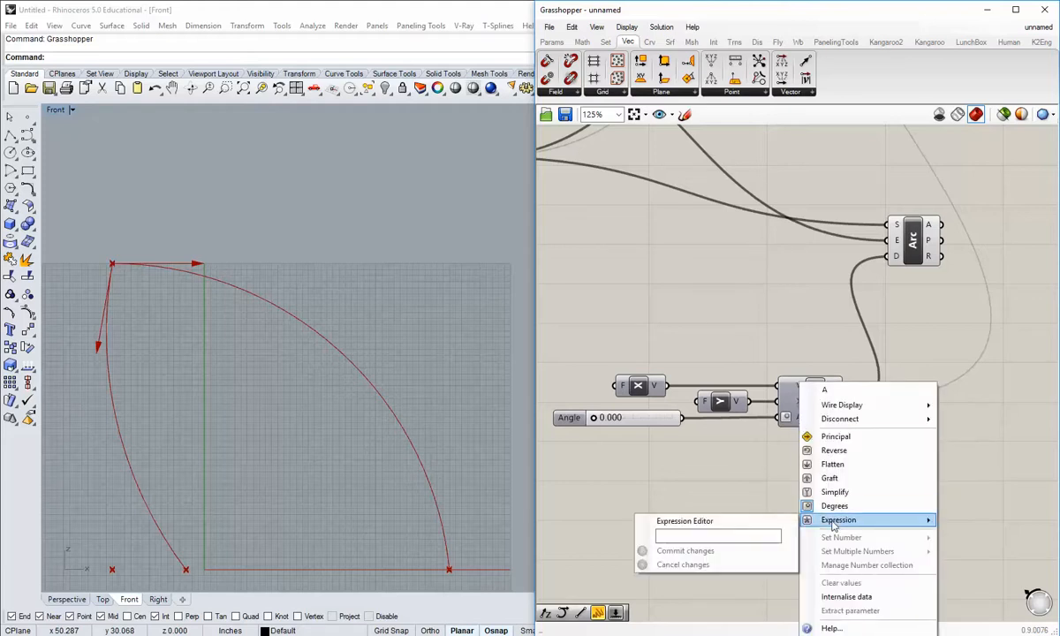
left_click(735, 536)
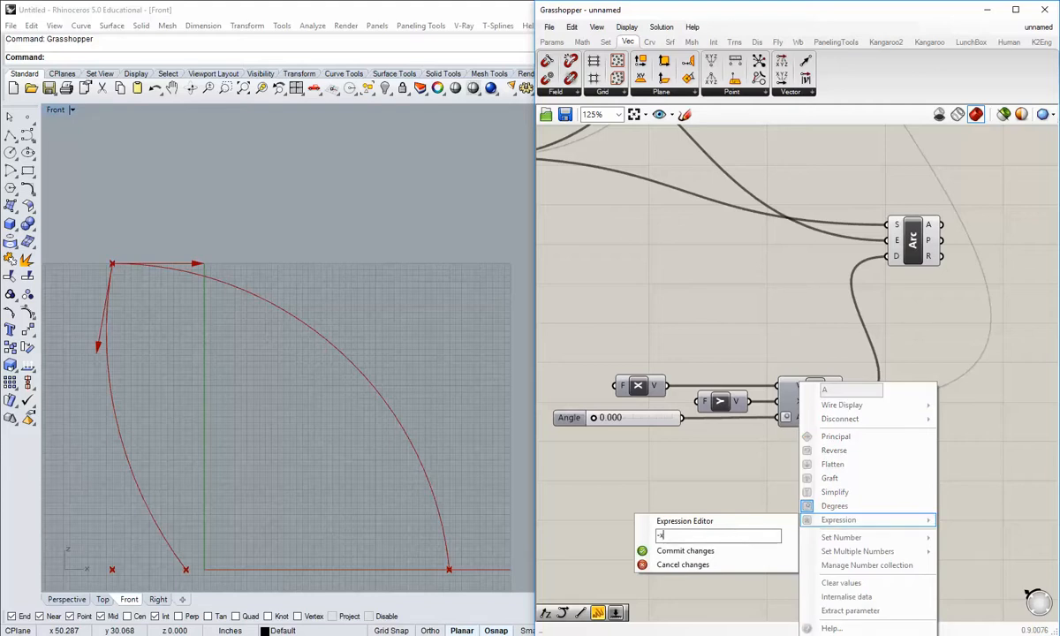
type("-x")
left_click(753, 553)
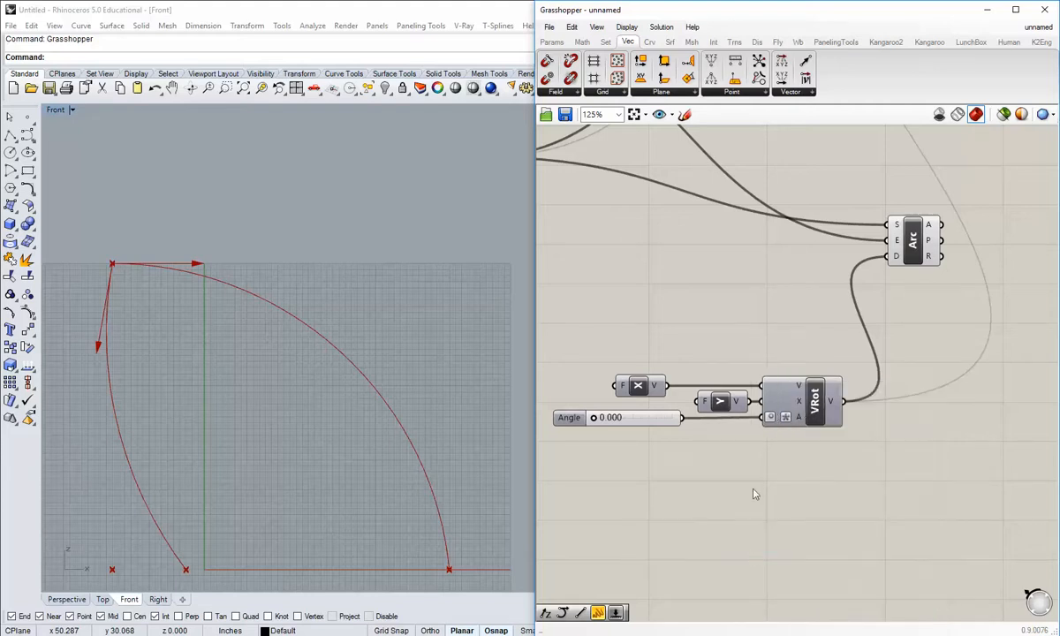
Raise the second arc's Angle slider to 10.
right_click_drag(681, 442, 715, 485)
left_click_drag(630, 466, 698, 466)
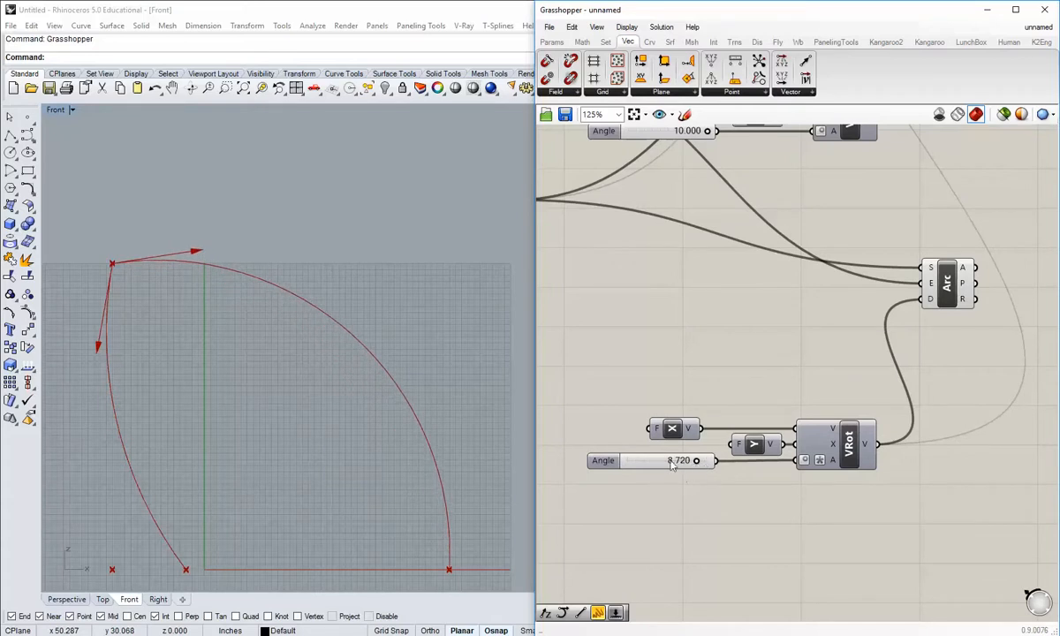
mouse_move(831, 466)
left_click_drag(697, 460, 770, 465)
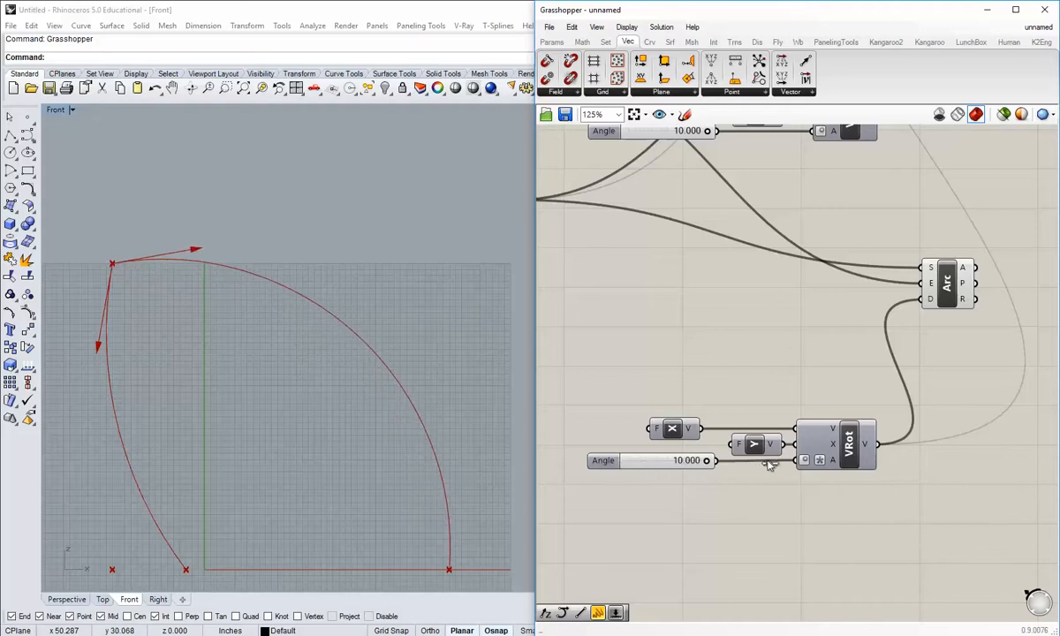
scroll(203, 387, "down", 1)
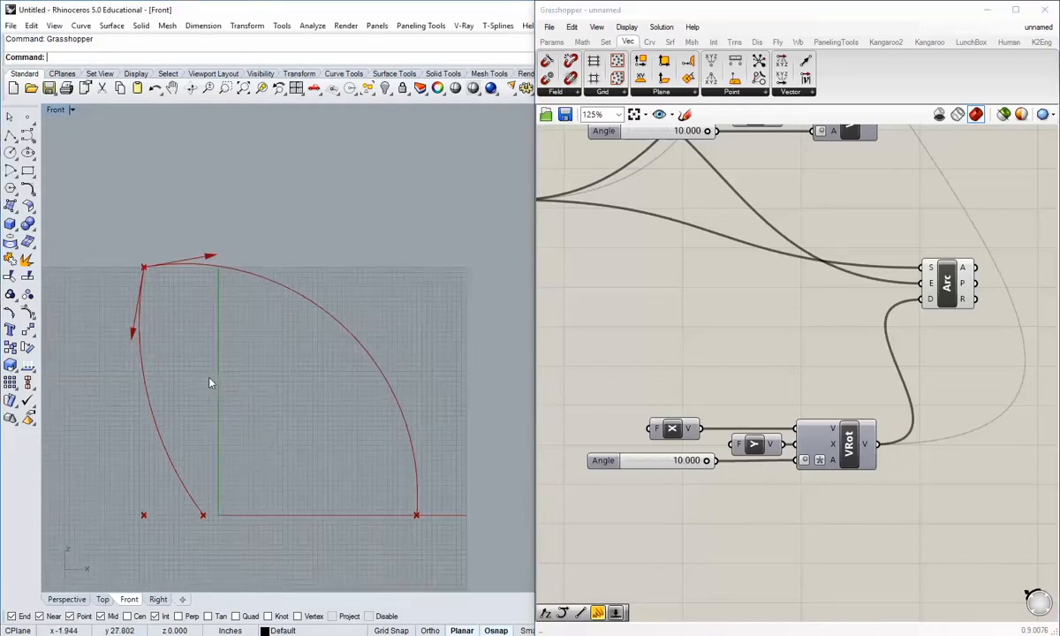
right_click_drag(210, 386, 217, 409)
scroll(217, 409, "up", 1)
scroll(217, 409, "down", 1)
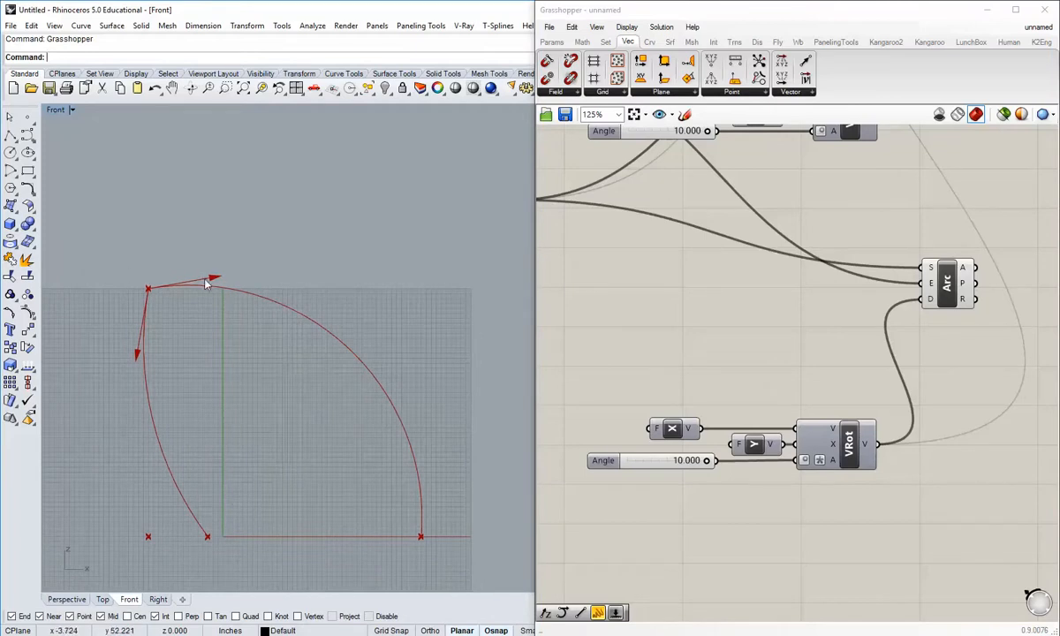
Move the second Arc component farther from its Rotate component and align both Arc components along their right edges.
right_click_drag(682, 495, 731, 525)
scroll(717, 526, "down", 2)
scroll(715, 526, "up", 1)
right_click_drag(786, 475, 728, 521)
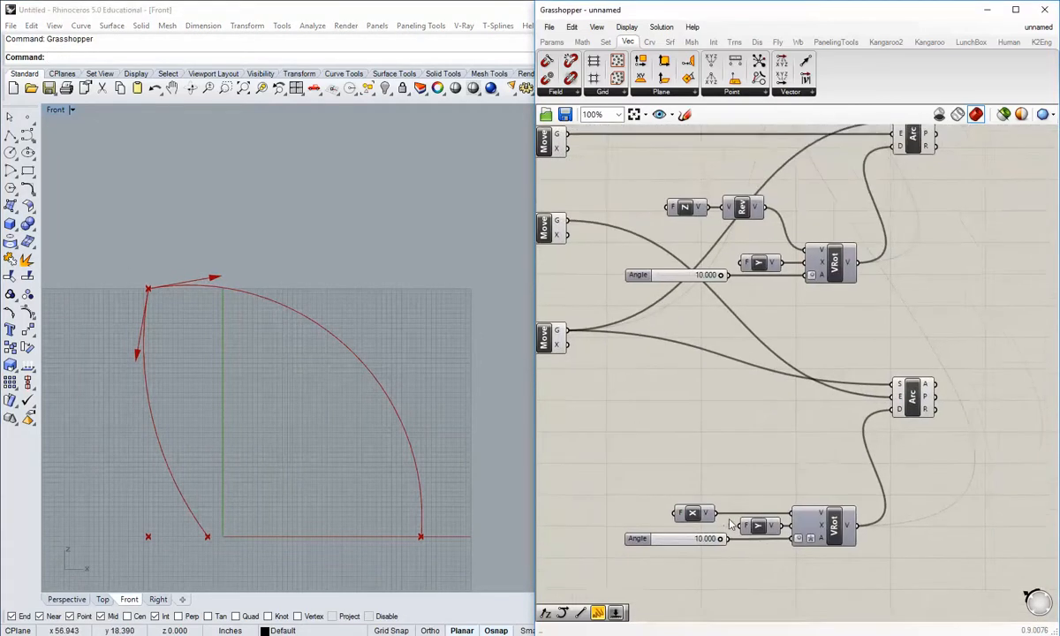
scroll(729, 521, "down", 1)
left_click_drag(879, 424, 946, 382)
right_click_drag(959, 353, 918, 363)
left_click(841, 225, "shift")
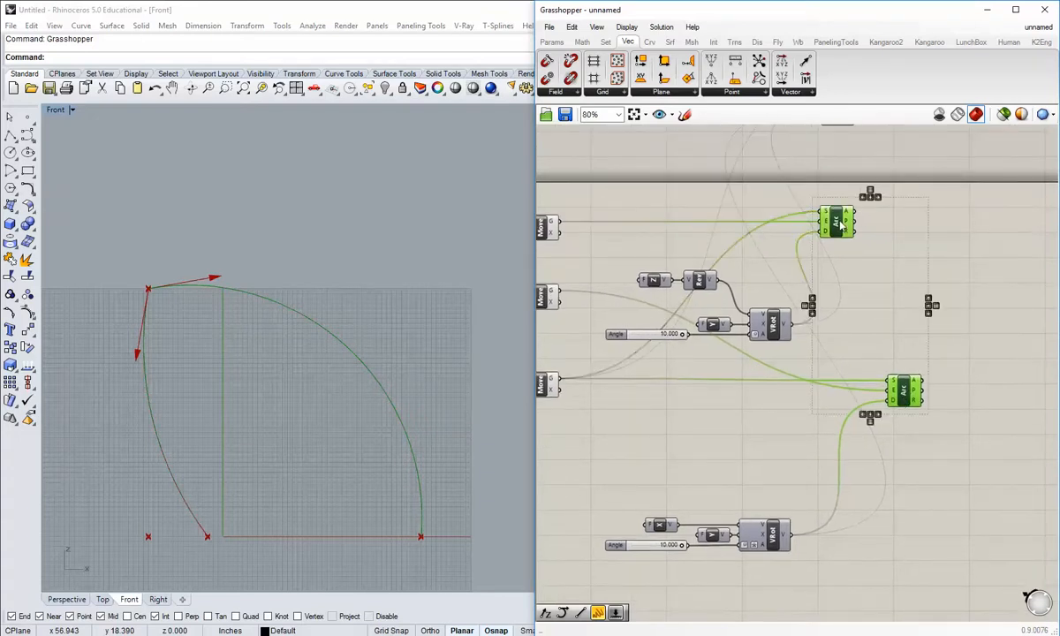
left_click(879, 197)
left_click(679, 561)
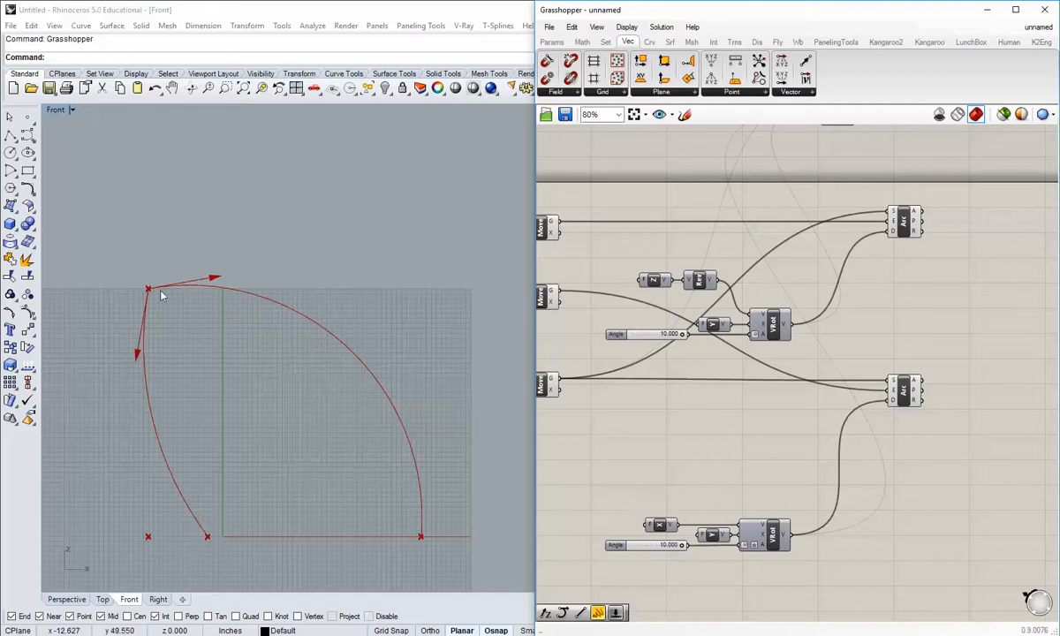
Shift the Construct Point component slightly away from the Move components to widen the gap between them.
right_click_drag(639, 443, 738, 443)
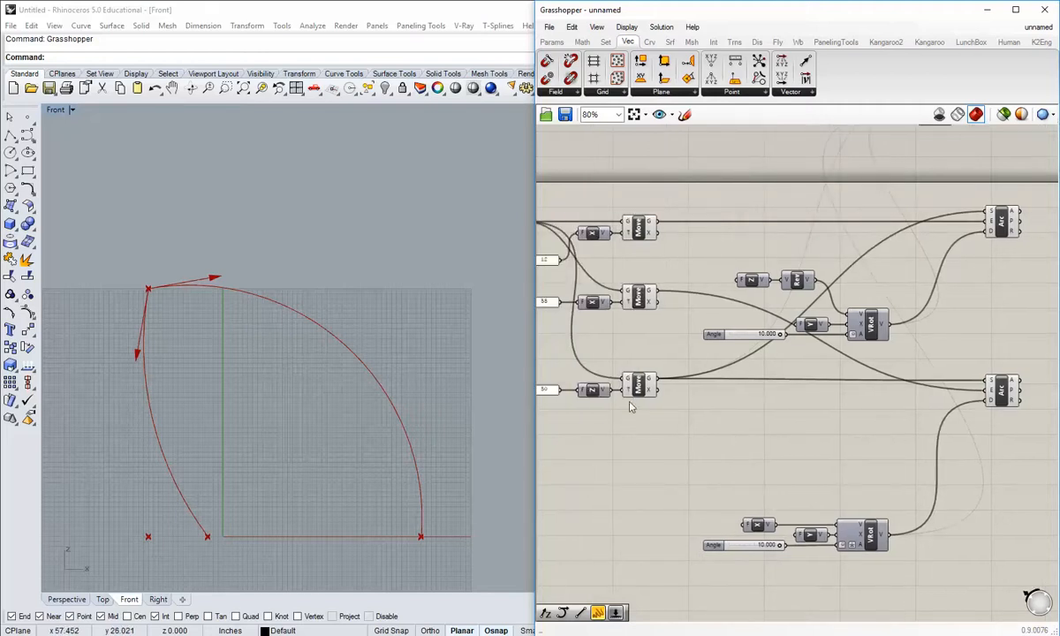
right_click_drag(631, 406, 651, 443)
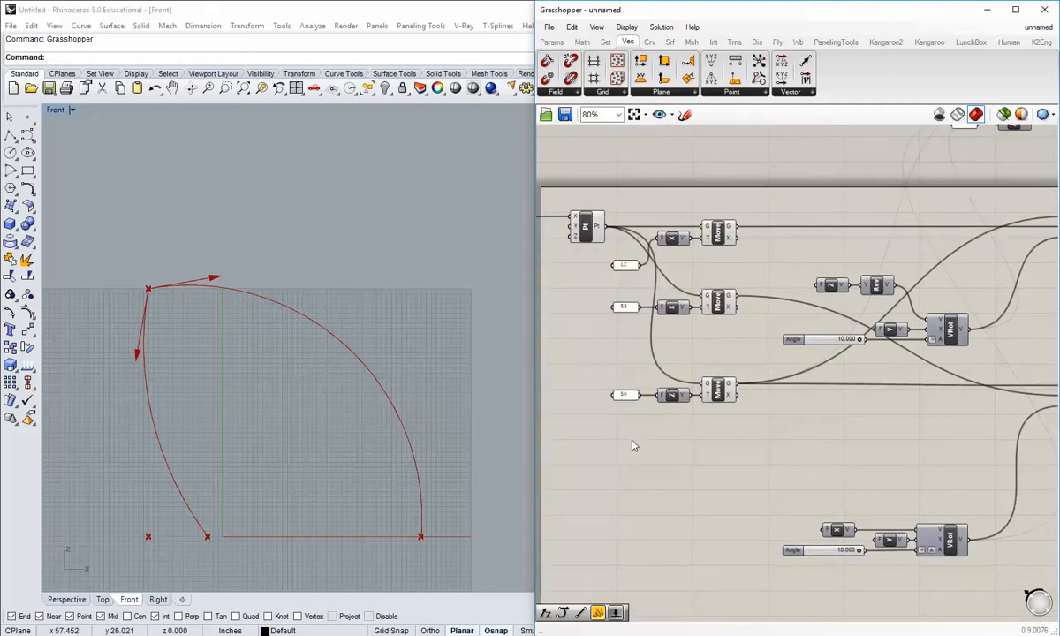
right_click_drag(553, 235, 618, 243)
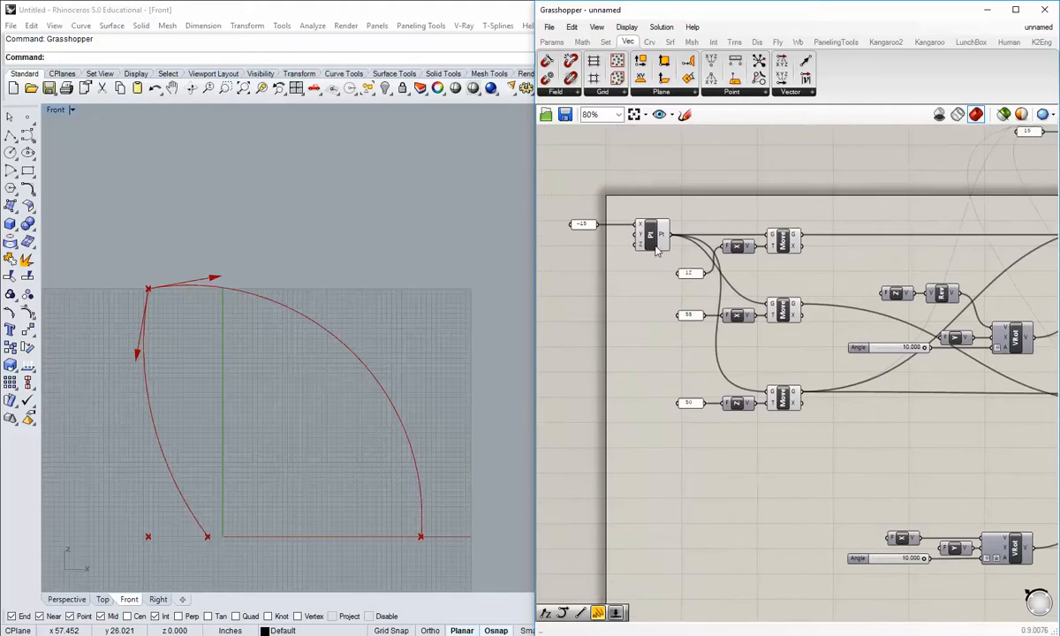
left_click_drag(656, 255, 634, 255)
left_click(744, 486)
Switch to Windows Photo Viewer and review the scanned diagrid lens cladding generation steps.
right_click_drag(753, 503, 646, 468)
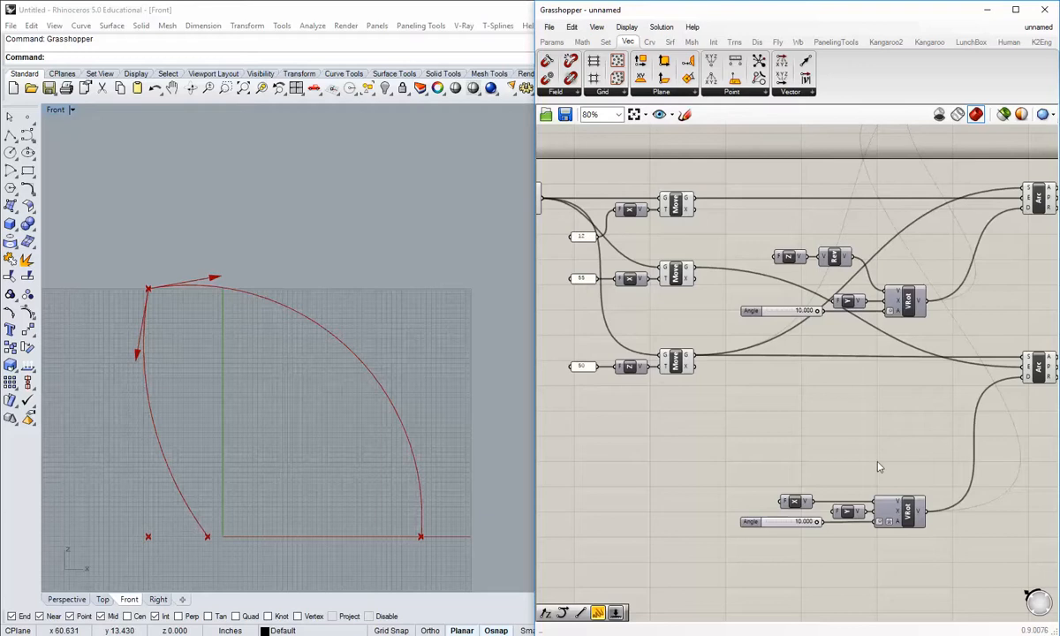
scroll(818, 440, "up", 2)
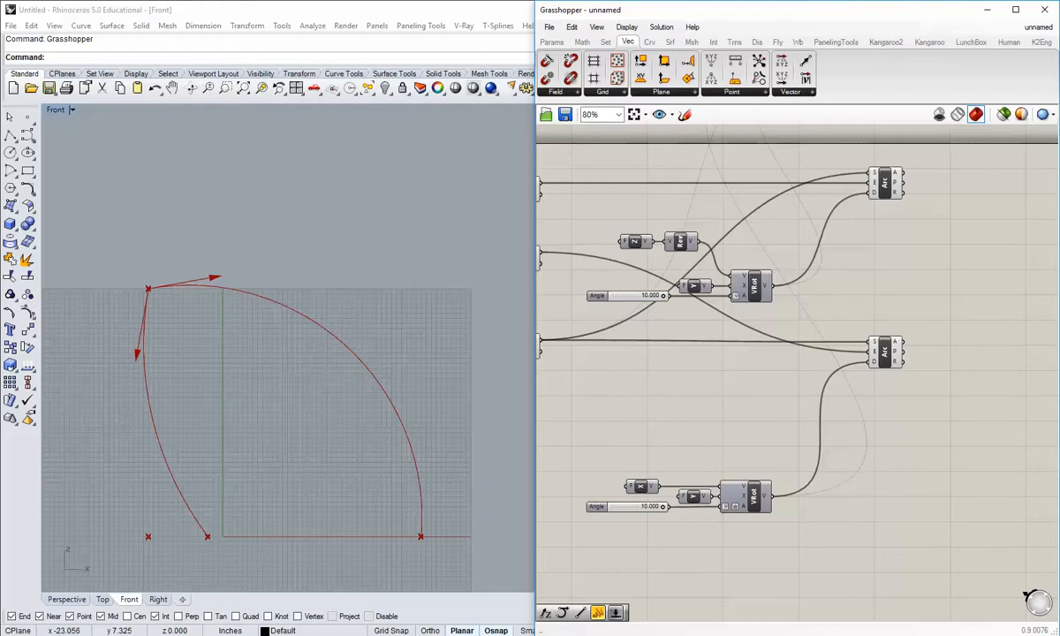
key("alt+Tab")
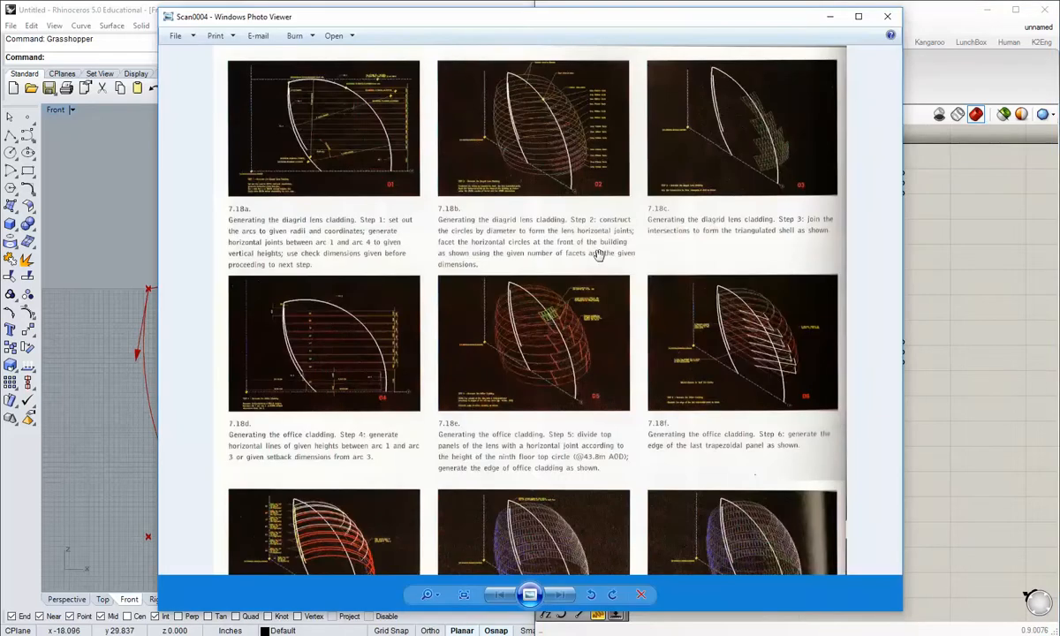
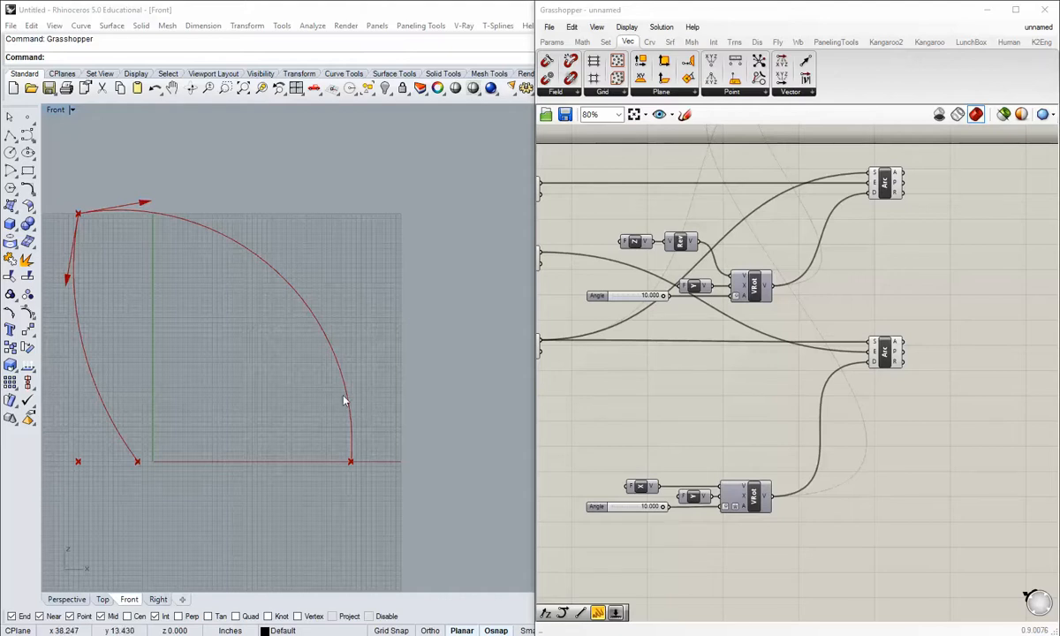
Move the second arc's Unit X, Unit Y, Angle slider and Rotate components up closer to its Arc component.
right_click(795, 398)
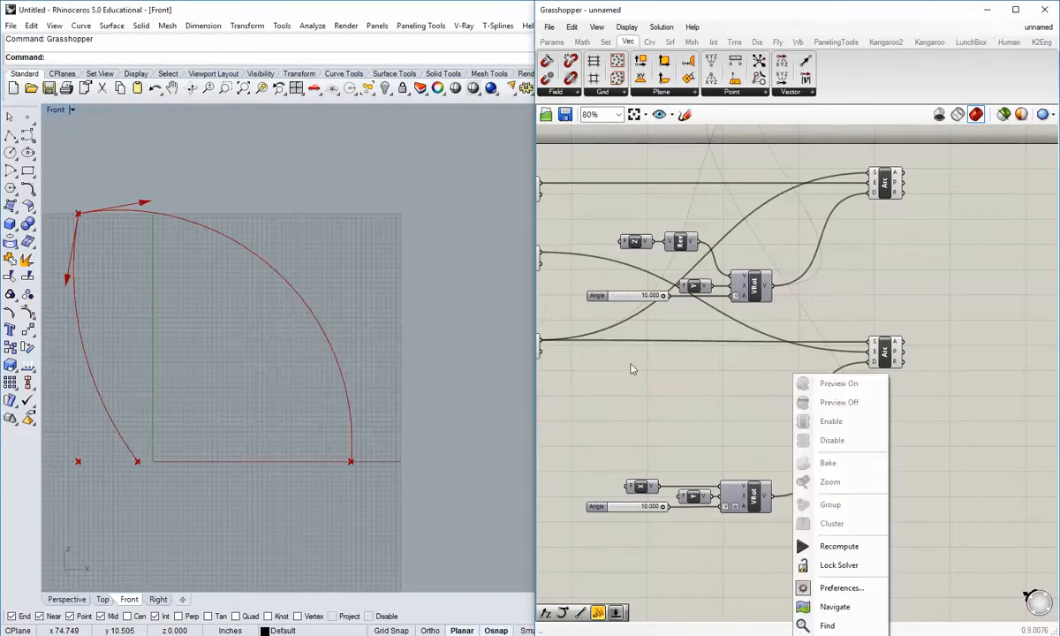
right_click_drag(632, 369, 757, 410)
left_click(701, 305)
scroll(685, 363, "down", 2)
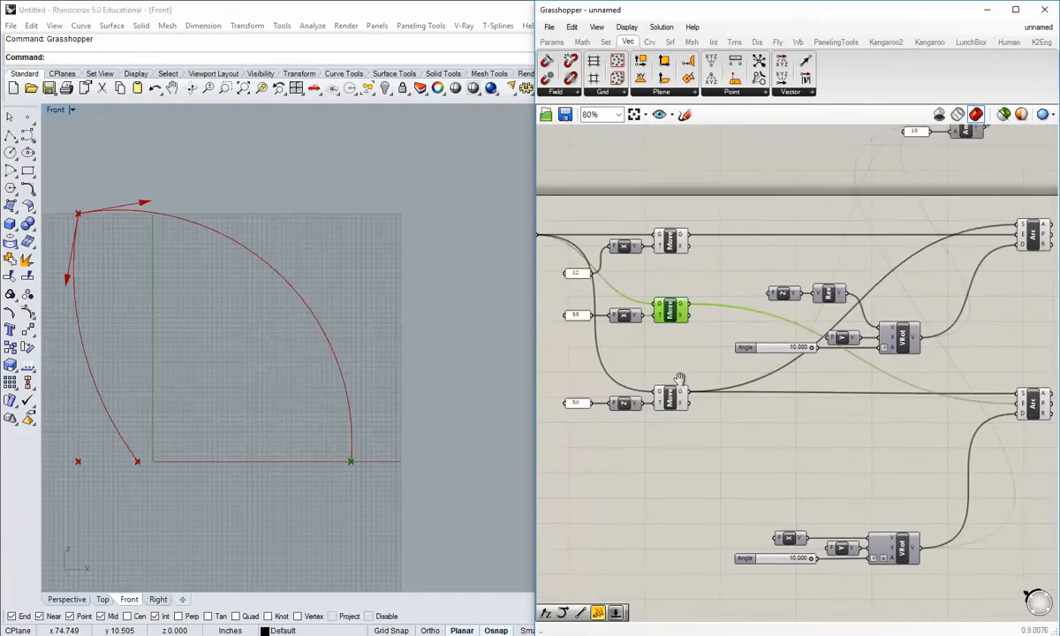
right_click_drag(677, 359, 654, 325)
left_click_drag(900, 545, 618, 416)
left_click_drag(809, 491, 811, 429)
left_click(844, 436)
right_click_drag(724, 385, 676, 420)
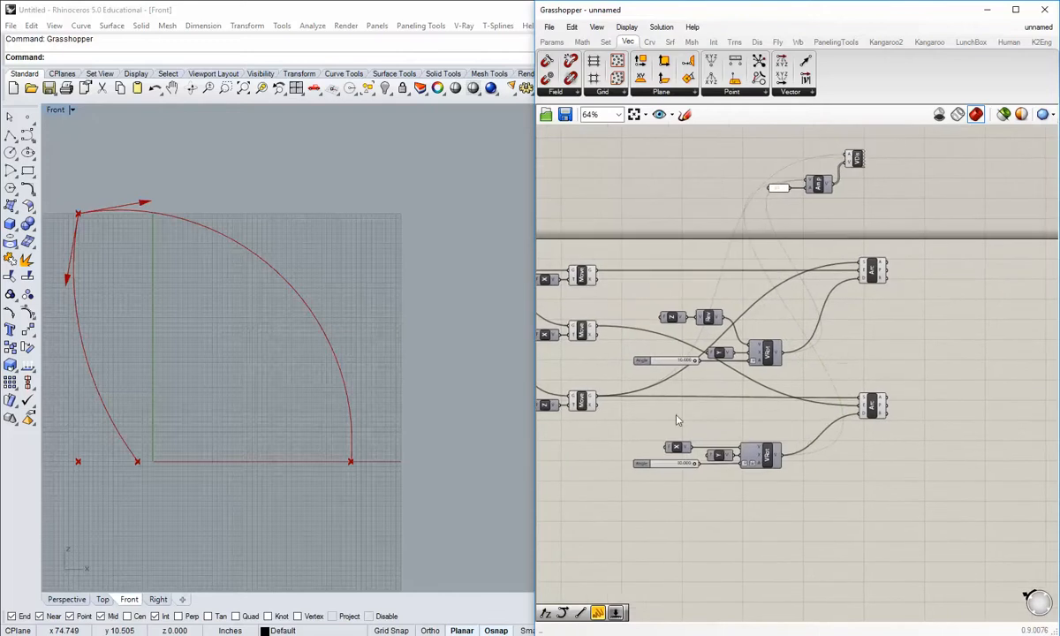
Add a Point parameter below the second arc's Rotate component and connect the middle Move component's geometry output to it.
right_click_drag(603, 362, 643, 332)
left_click(552, 41)
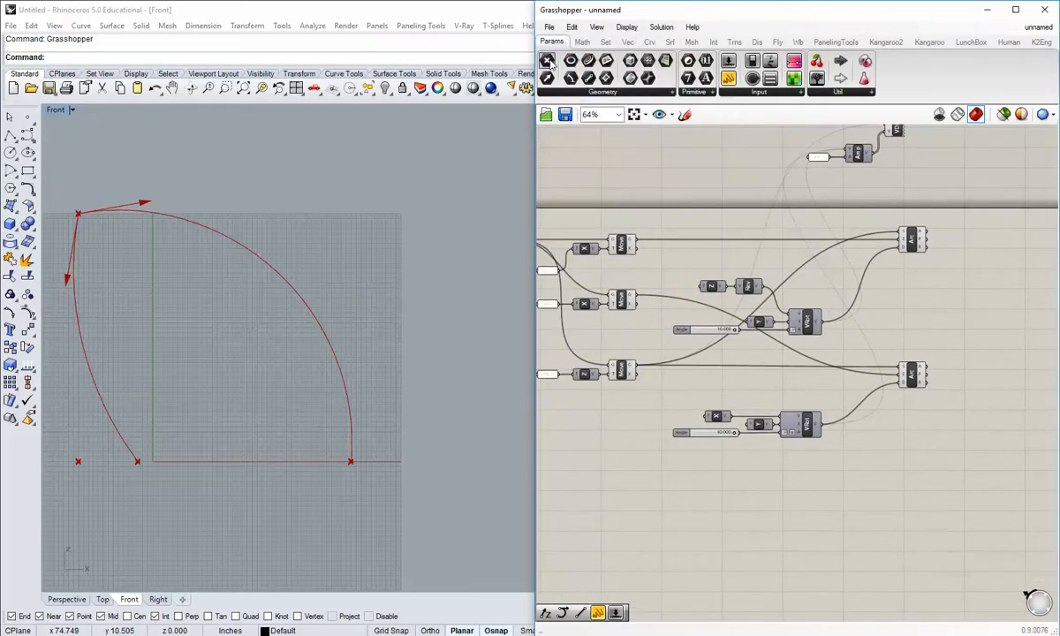
left_click_drag(548, 61, 752, 492)
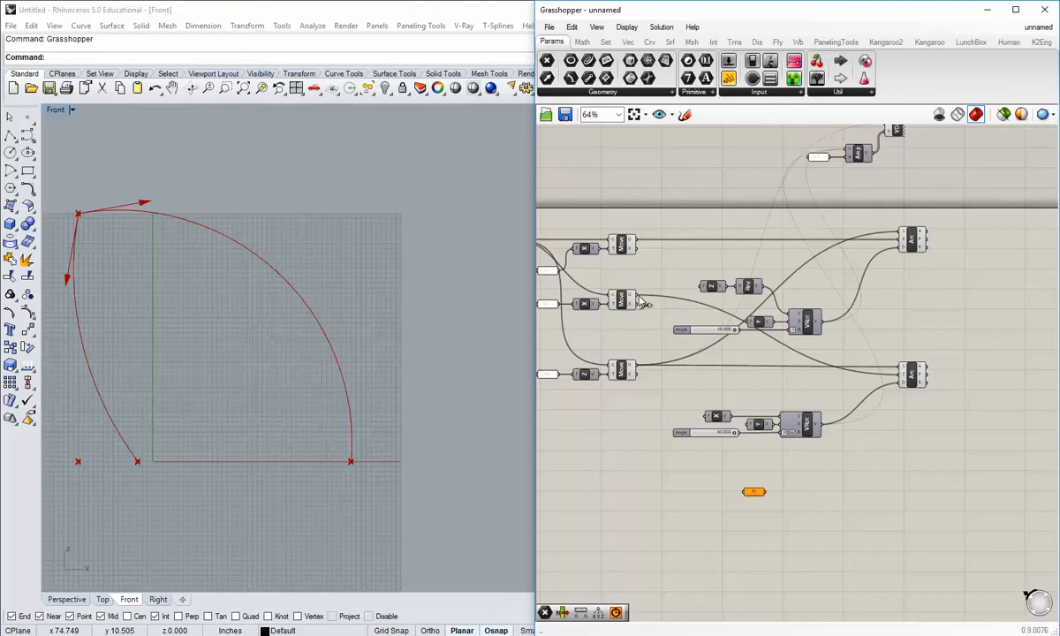
left_click_drag(633, 296, 750, 532)
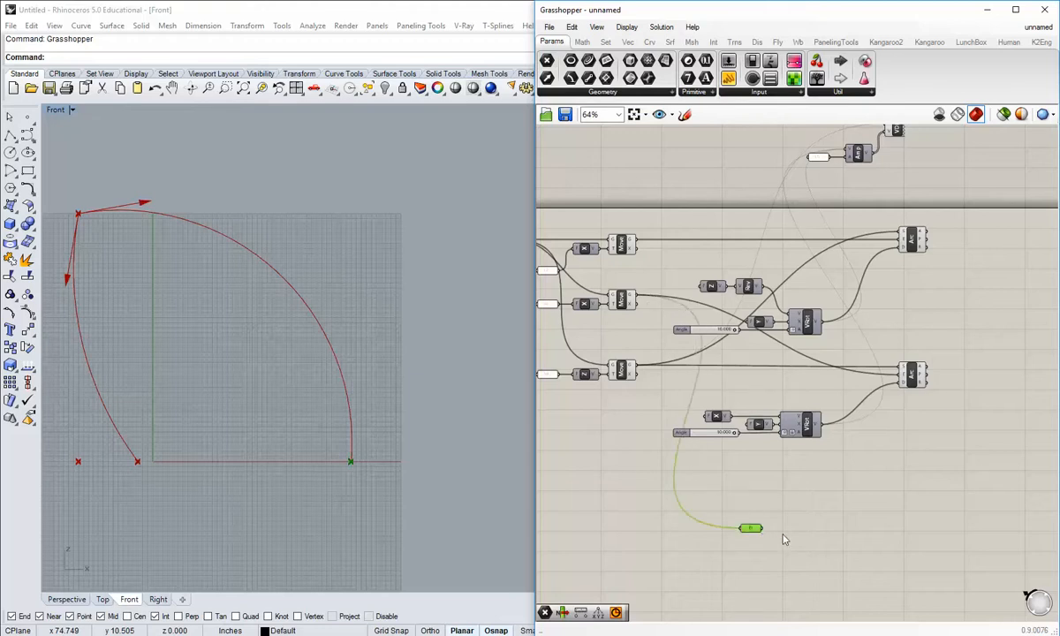
left_click(784, 543)
right_click_drag(780, 573, 778, 511)
left_click_drag(751, 469, 740, 467)
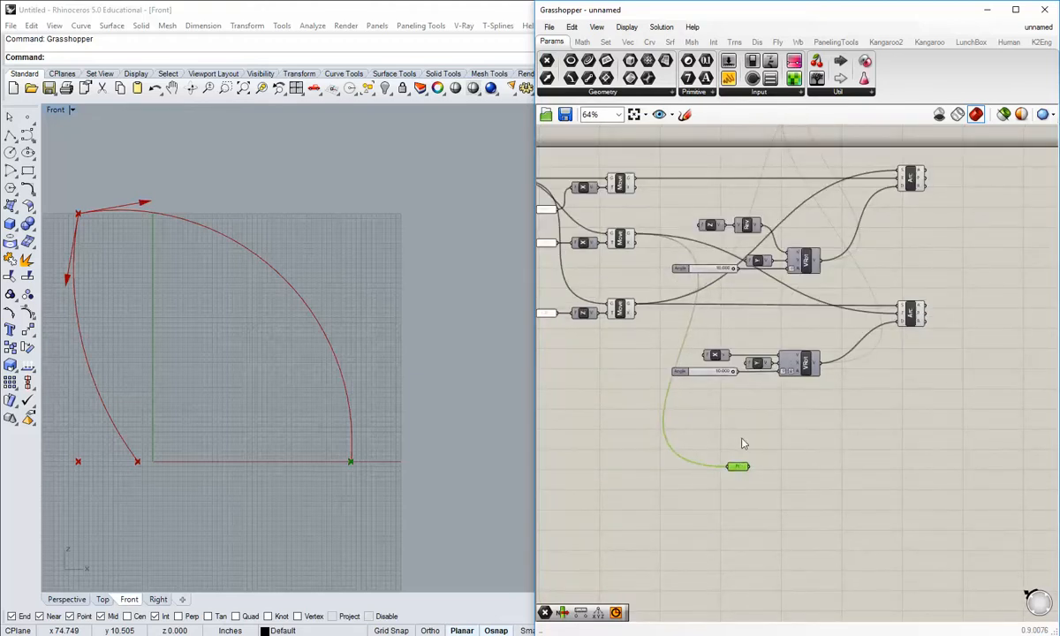
left_click(743, 443)
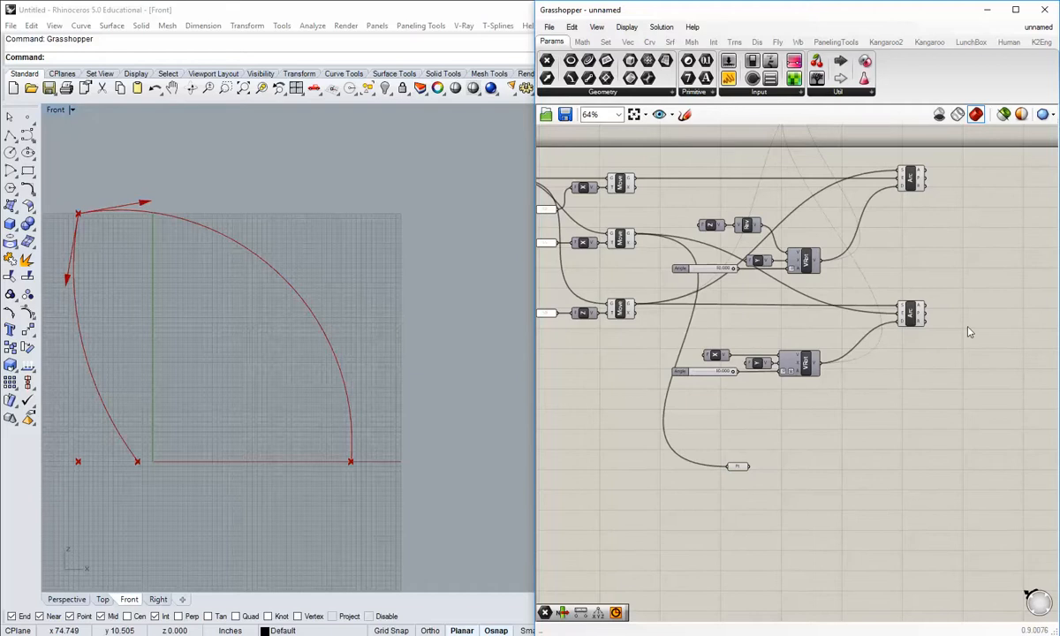
Reposition the Point parameter farther along the open canvas area below the second arc's Rotate component.
right_click_drag(261, 364, 347, 381)
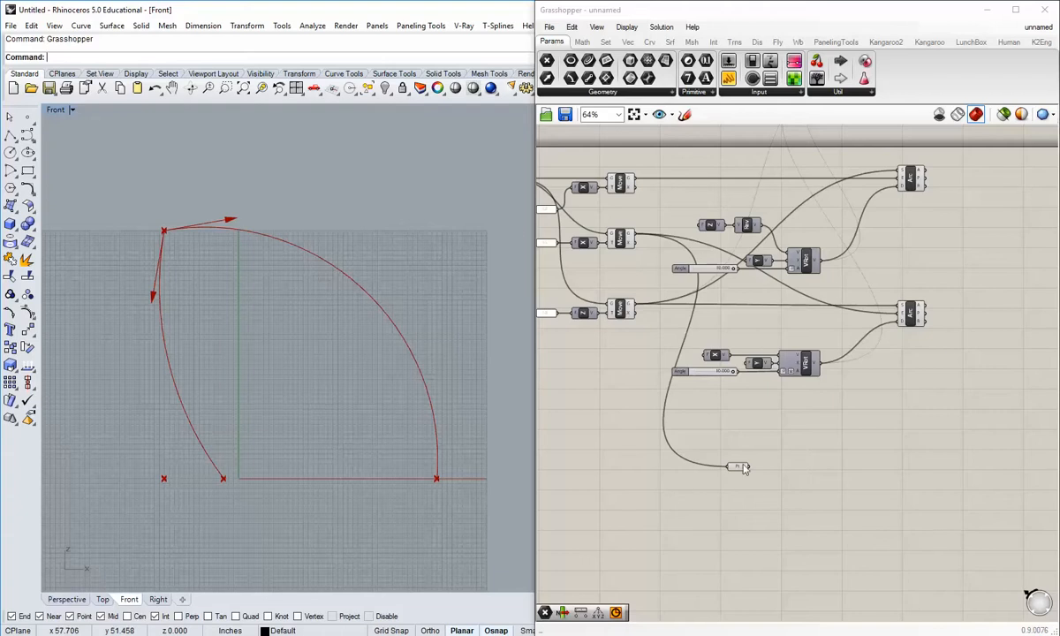
left_click_drag(741, 469, 724, 469)
left_click(748, 509)
right_click_drag(781, 478, 691, 430)
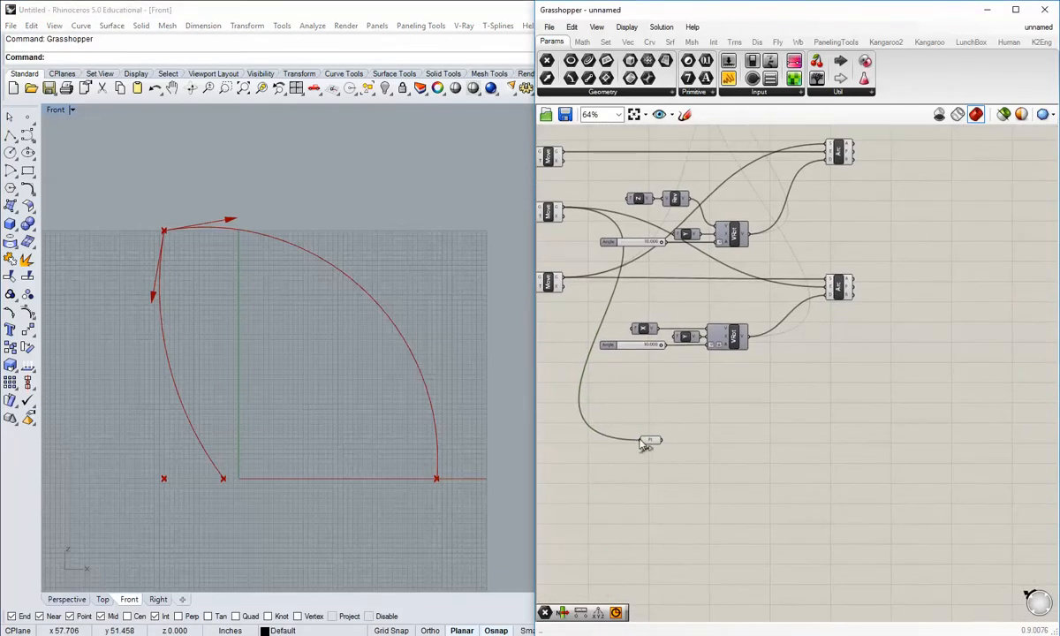
left_click_drag(647, 445, 726, 453)
left_click(804, 499)
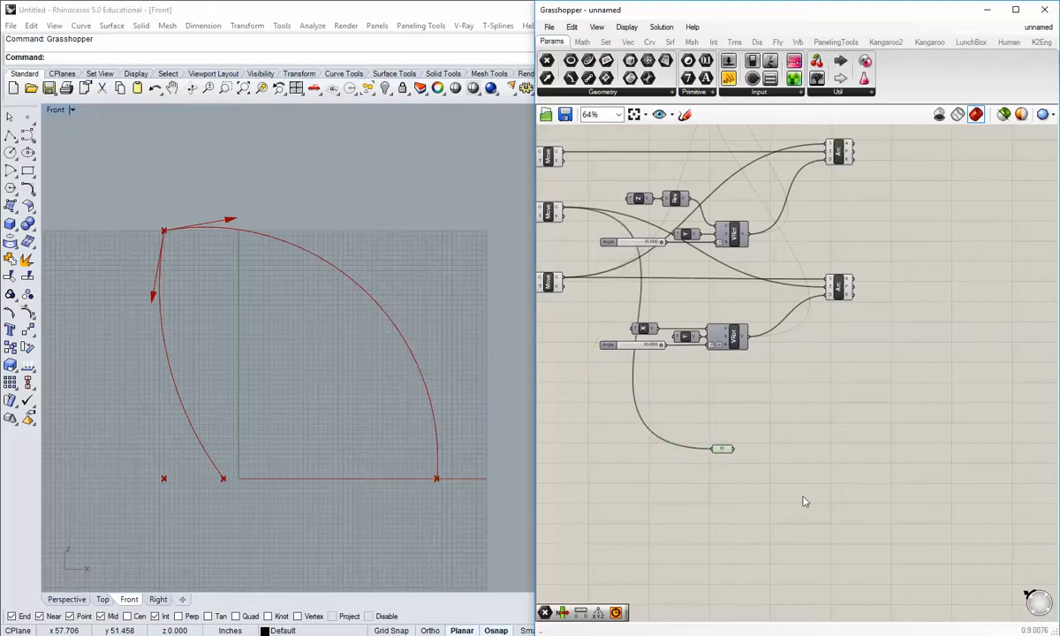
Add a Move component beside the Point parameter and connect the point to its geometry input.
scroll(722, 443, "up", 2)
right_click_drag(711, 423, 689, 386)
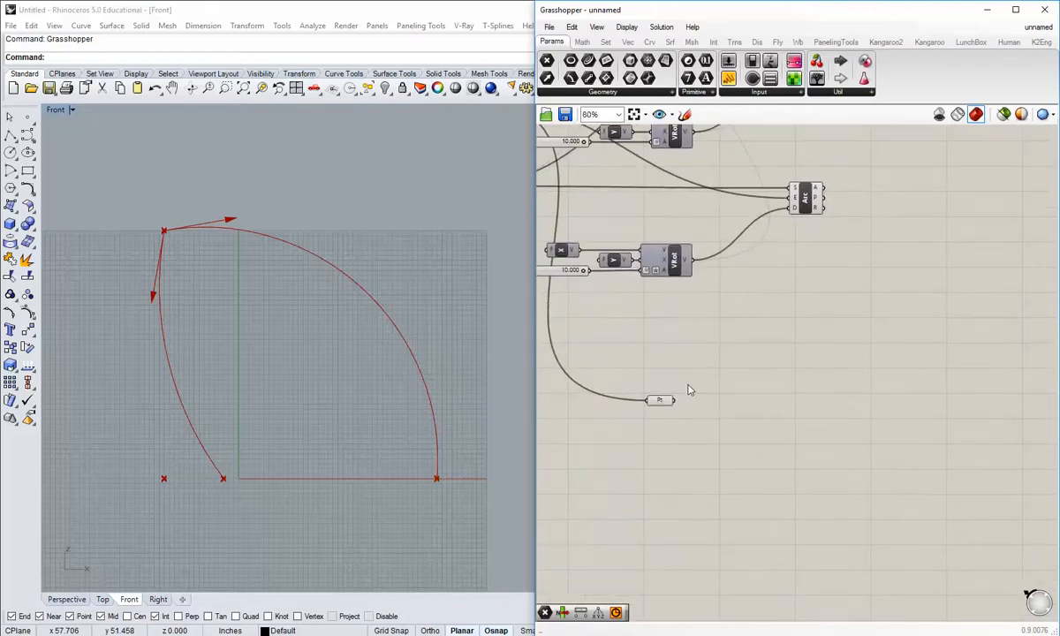
double_click(758, 391)
type("move")
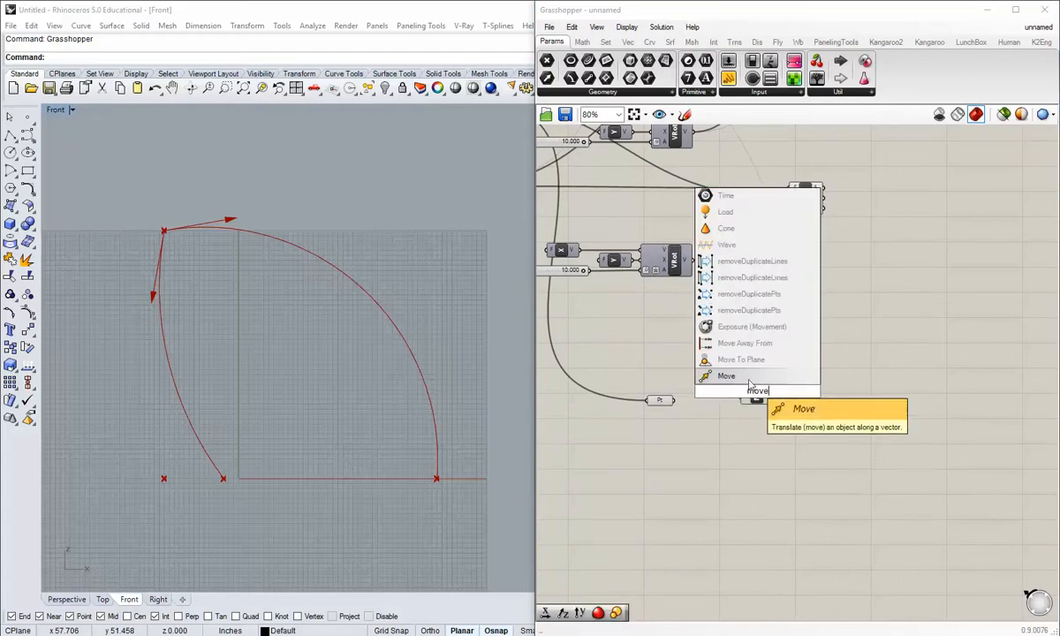
key("Return")
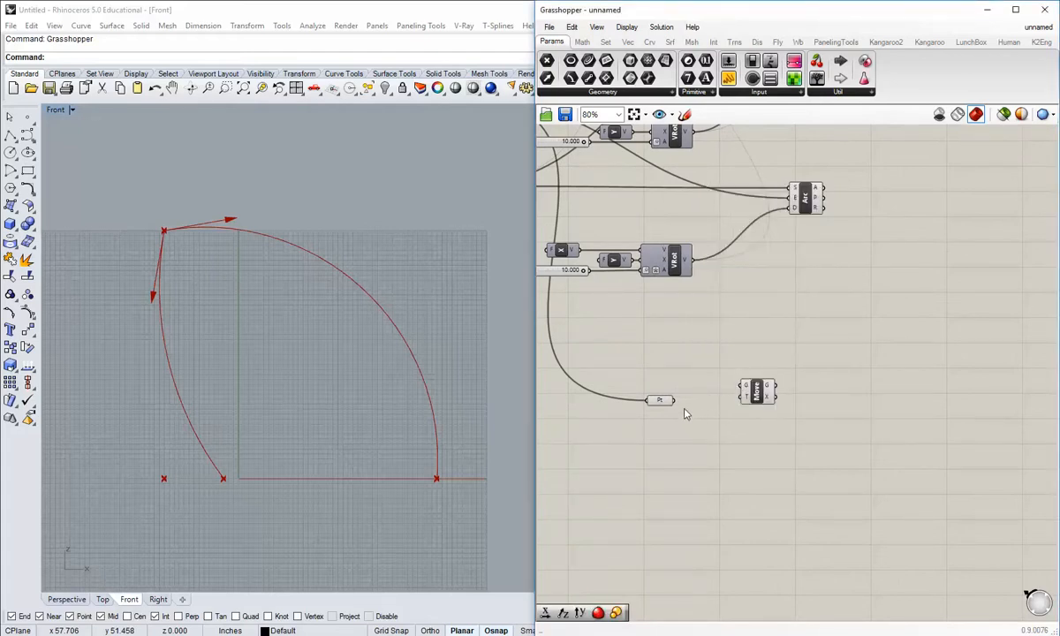
left_click_drag(674, 400, 757, 417)
left_click(695, 459)
Add a Unit X vector beneath the Point parameter and connect it to the new Move component's translation input.
scroll(419, 405, "up", 5)
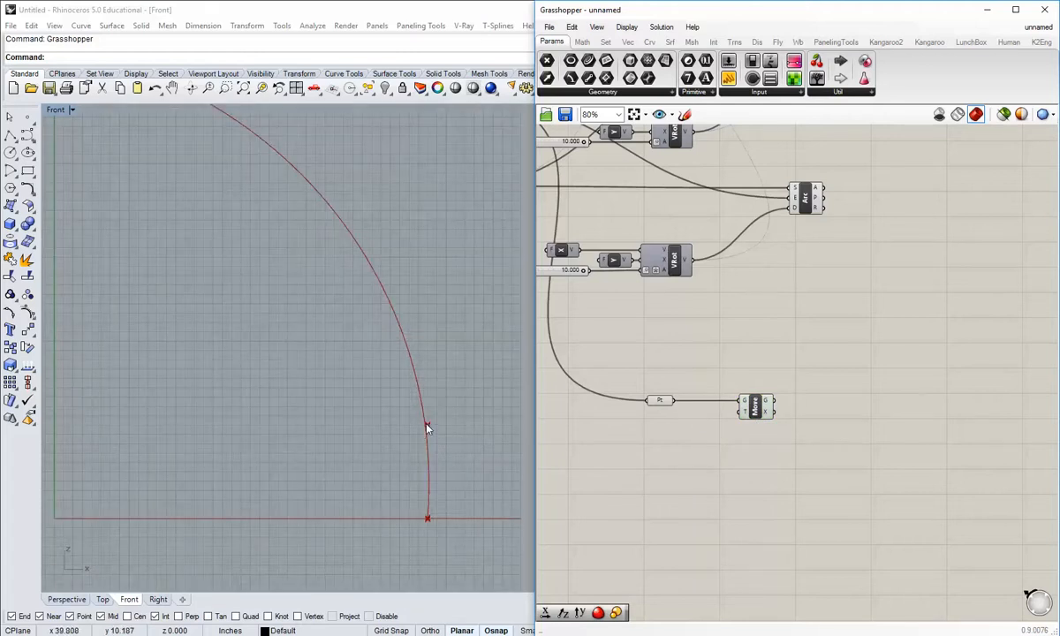
scroll(424, 415, "down", 6)
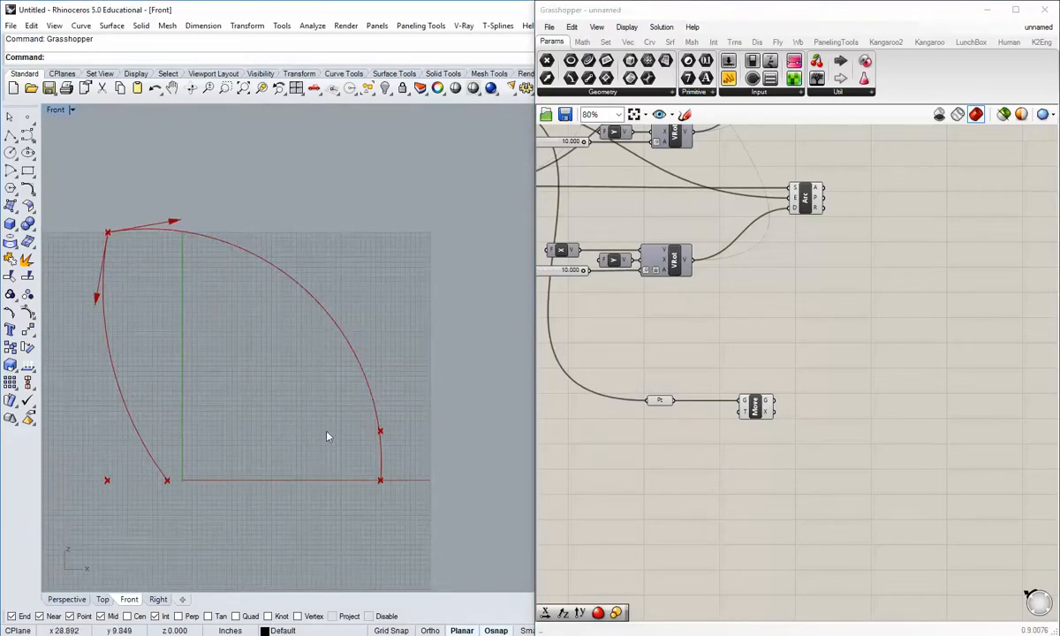
scroll(327, 433, "up", 5)
scroll(485, 443, "down", 4)
right_click_drag(453, 445, 410, 440)
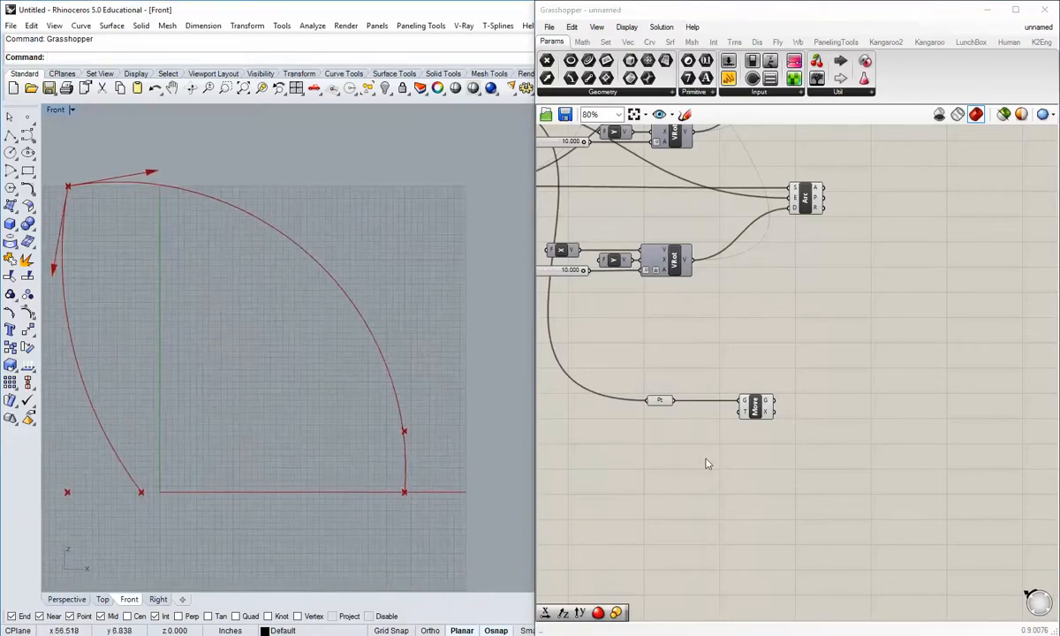
right_click_drag(700, 440, 696, 419)
scroll(712, 410, "up", 1)
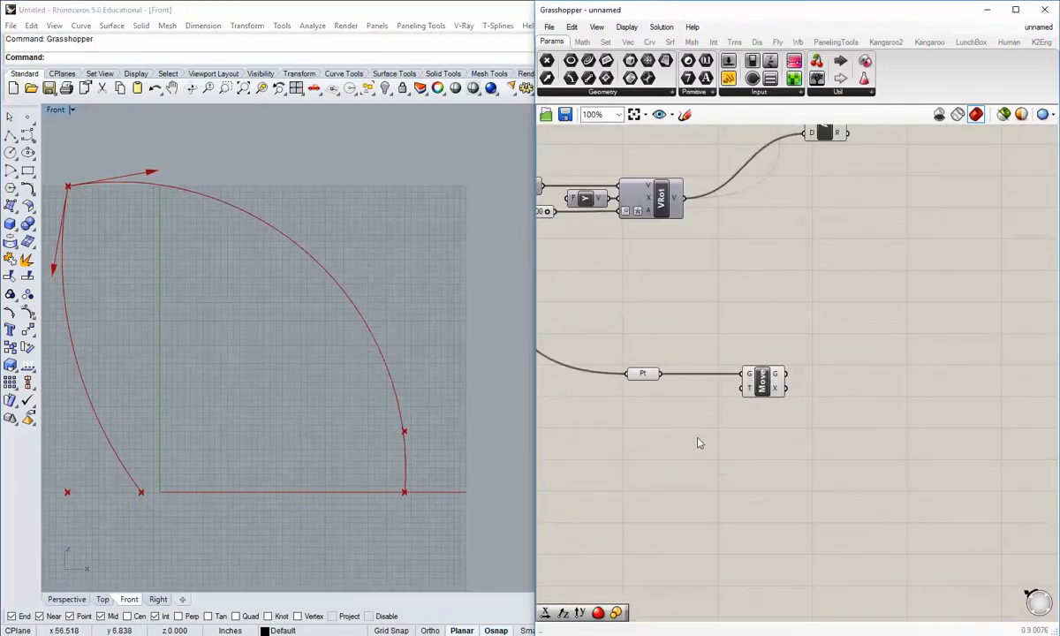
double_click(697, 438)
type("x")
key("Return")
left_click_drag(719, 437, 694, 409)
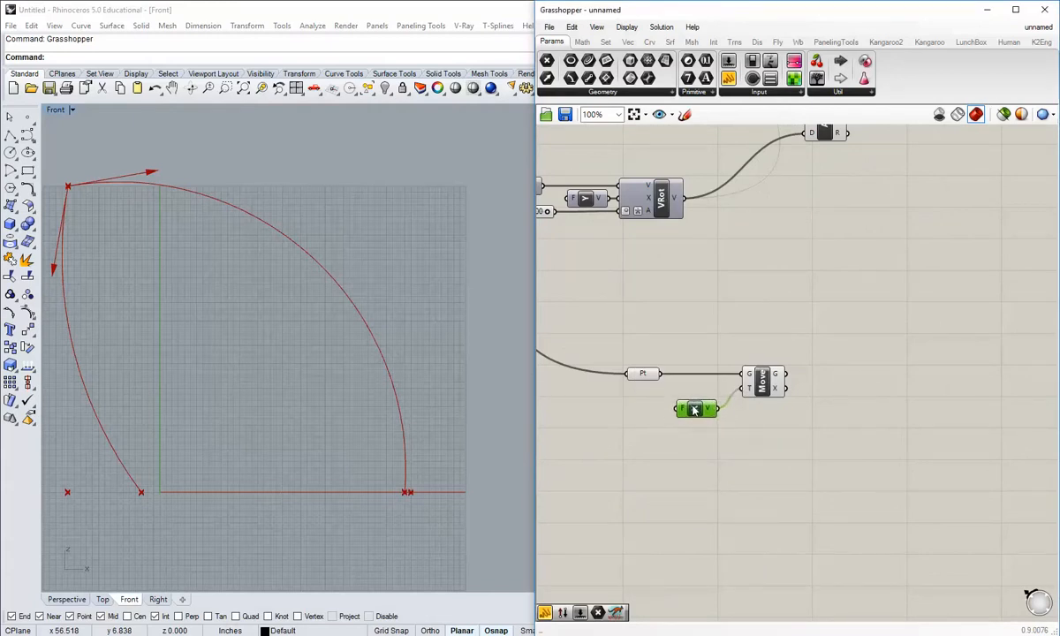
Add a panel with the value 8, connect it to the Unit X factor, and shrink it to fit beside Unit X.
left_click(694, 434)
left_click(731, 77)
left_click(629, 471)
double_click(643, 480)
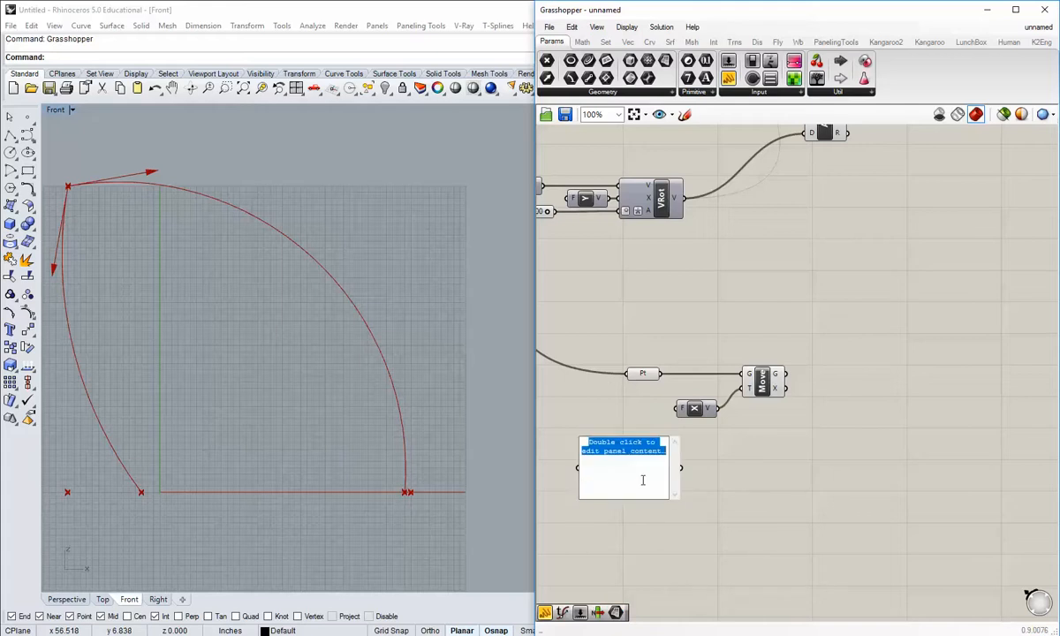
type("8")
left_click(627, 517)
left_click_drag(682, 468, 677, 408)
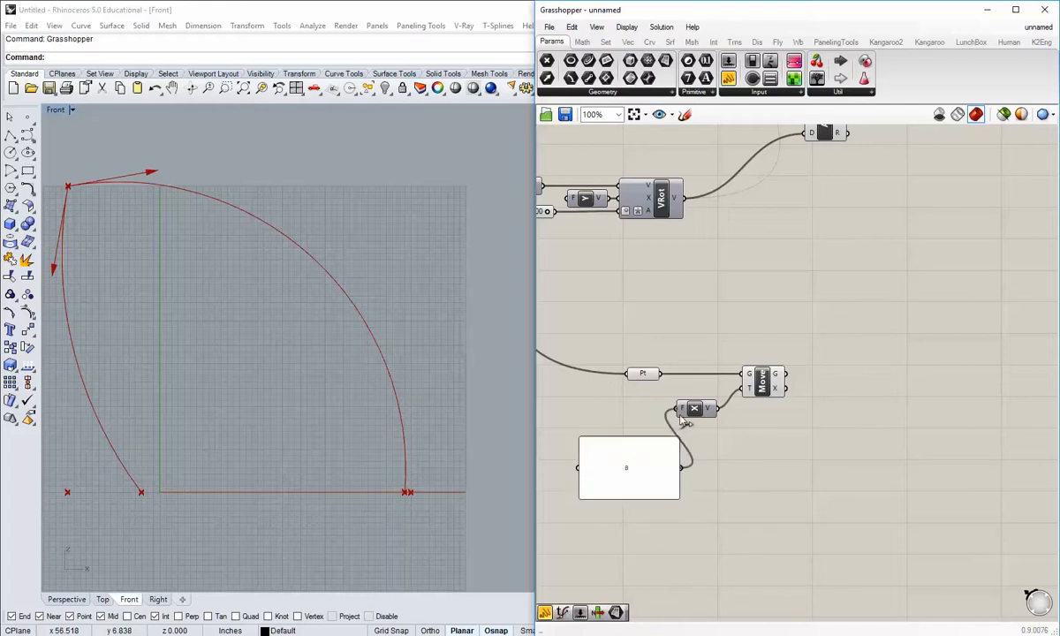
left_click_drag(680, 498, 648, 411)
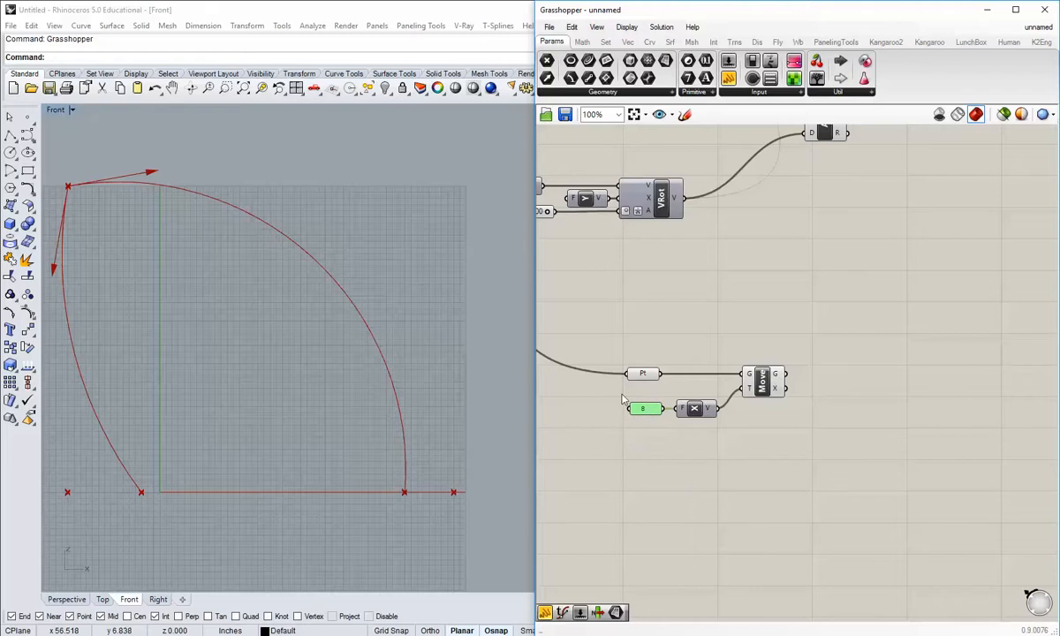
Select the Point parameter and the 8 panel together and align them vertically in one column.
left_click(694, 433)
right_click_drag(701, 469, 684, 504)
left_click_drag(642, 463, 629, 408)
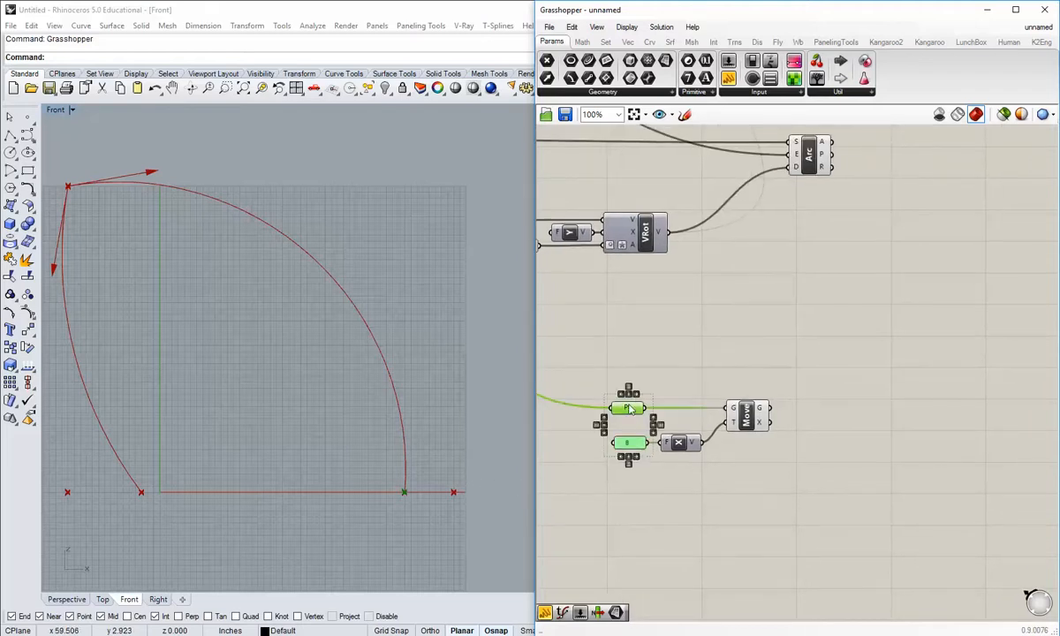
left_click(636, 395)
left_click(697, 461)
Add another Move component and feed it the geometry output of the Move driven by the 8-unit X vector.
right_click_drag(699, 454, 627, 430)
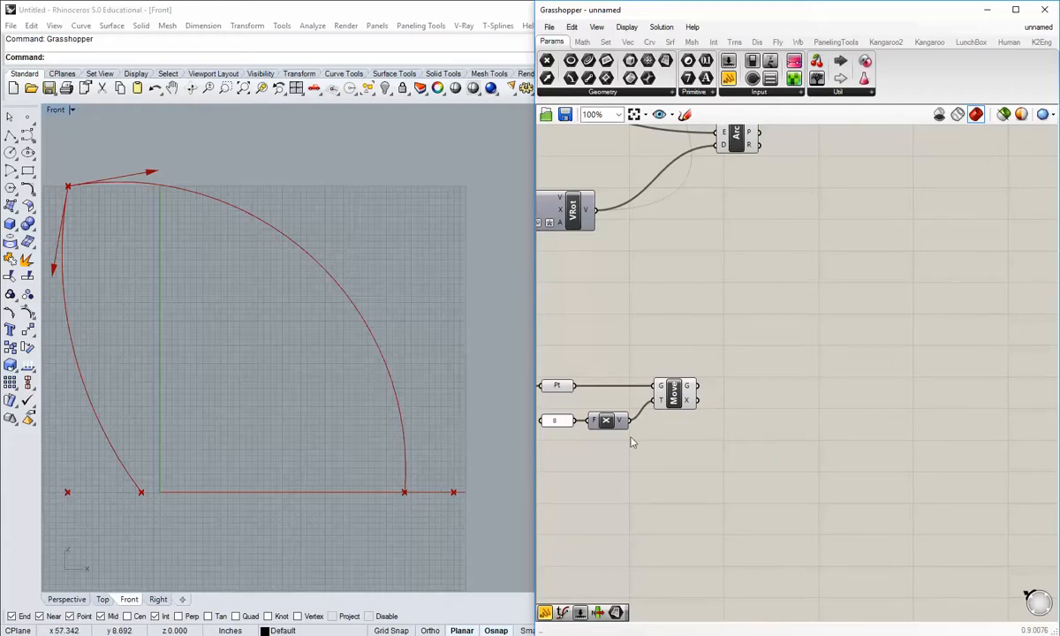
right_click_drag(632, 442, 696, 447)
left_click(691, 418)
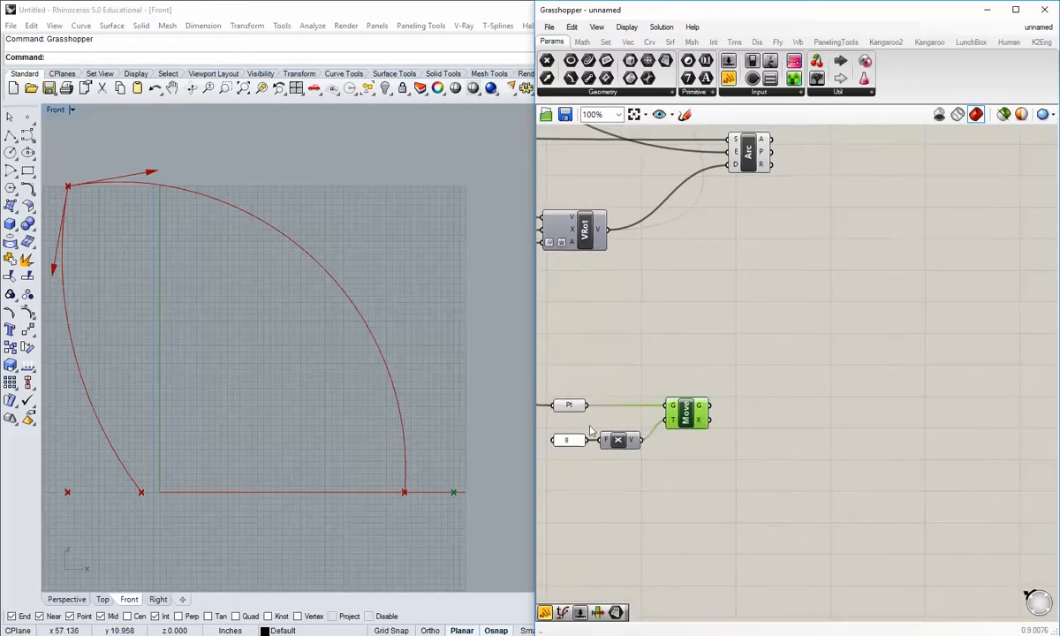
left_click(782, 433)
double_click(807, 358)
type("move")
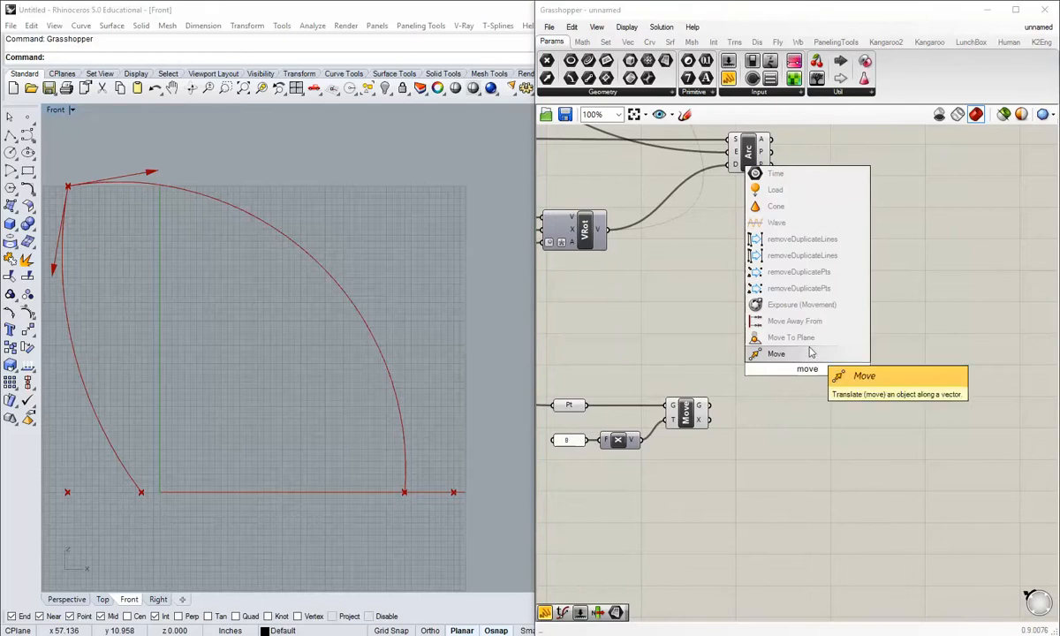
left_click(811, 353)
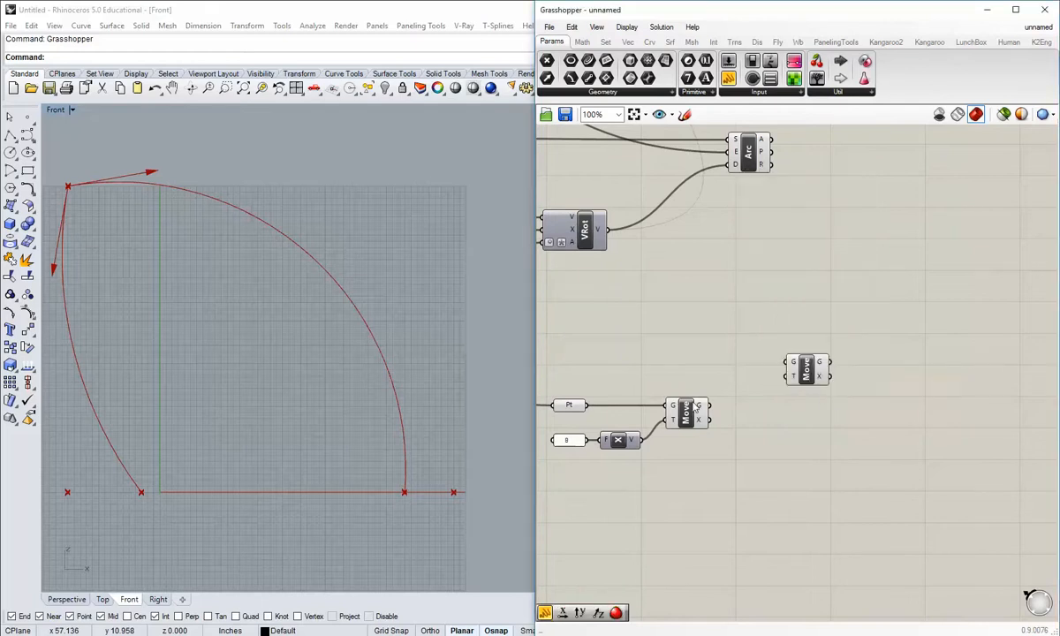
left_click_drag(706, 406, 797, 384)
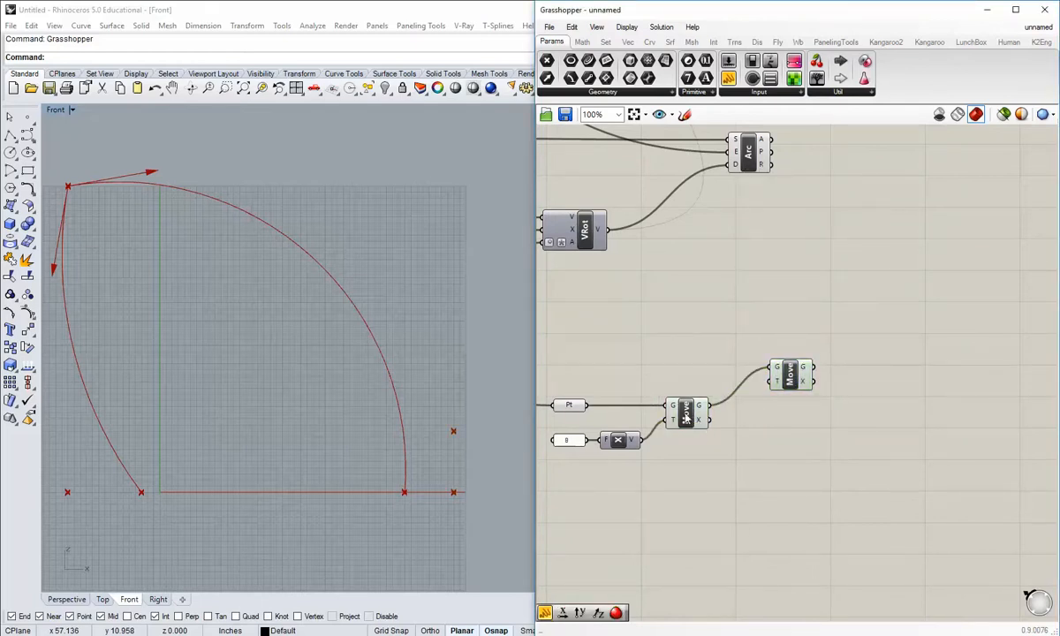
Turn off the preview of the Move driven by the 8 panel and shift the newly added Move component slightly.
right_click(687, 419)
left_click(698, 439)
right_click_drag(640, 386, 647, 403)
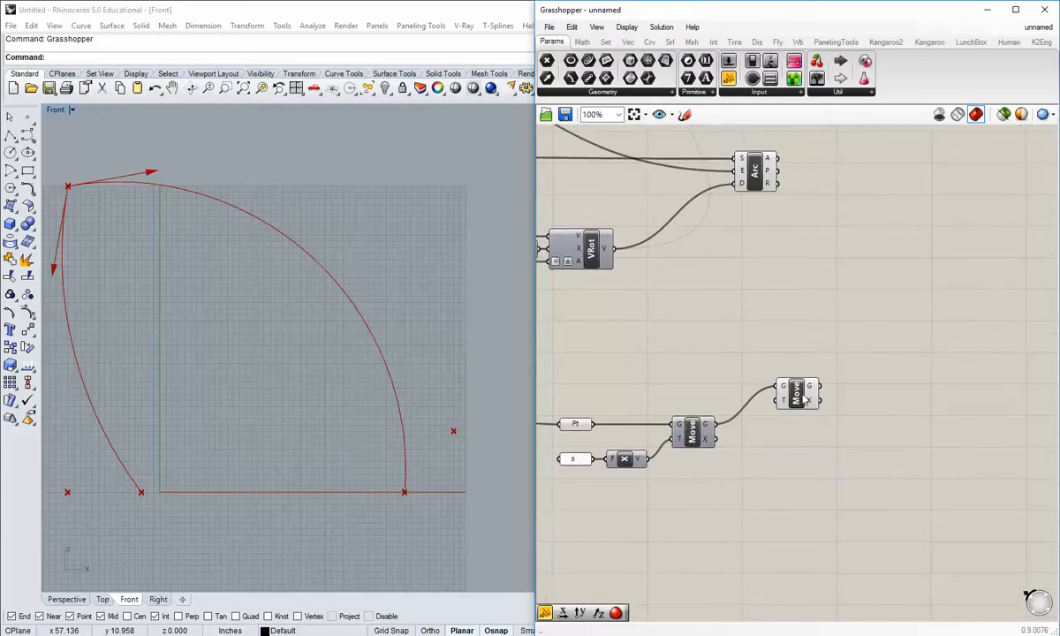
left_click_drag(802, 399, 796, 380)
Add a Unit Z vector as the last Move's translation and connect the 8 panel to its factor input.
double_click(699, 372)
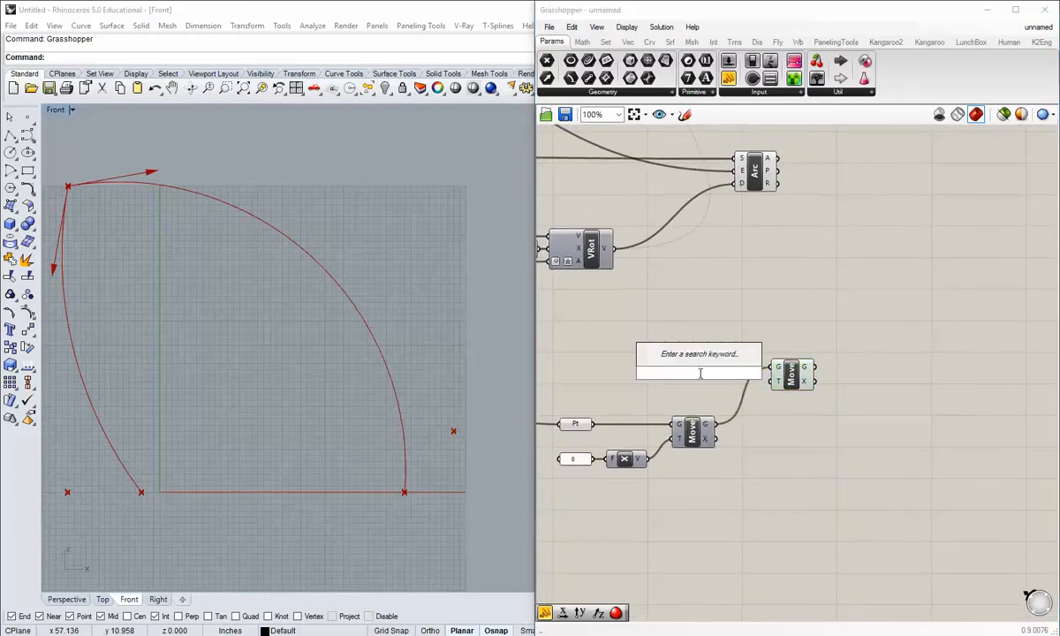
type("unit z")
key("Return")
left_click_drag(722, 373, 647, 386)
left_click(650, 399)
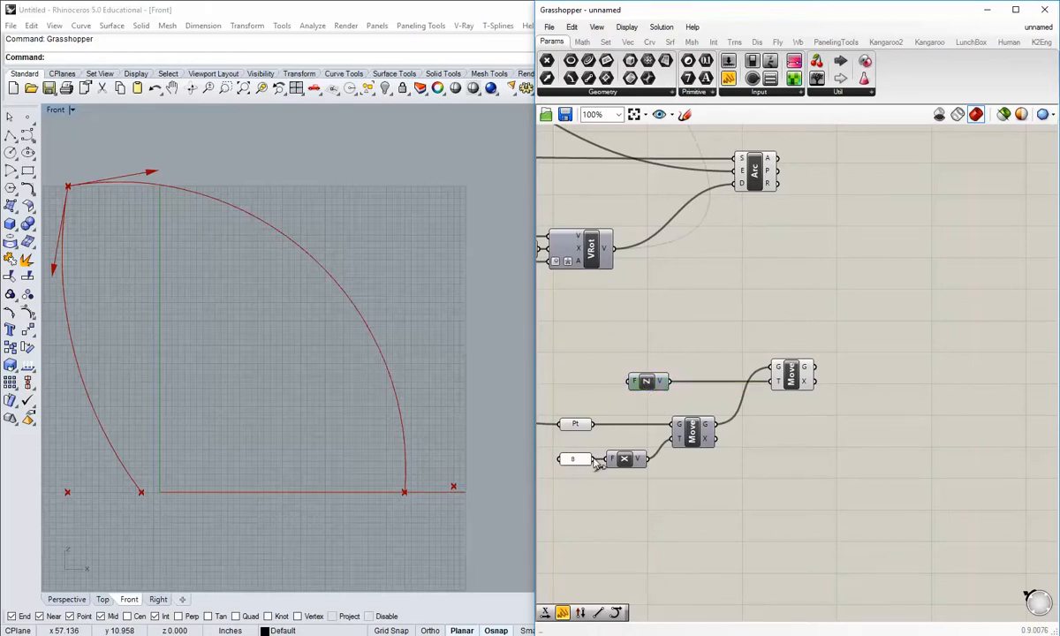
left_click(576, 461)
left_click_drag(589, 459, 631, 382)
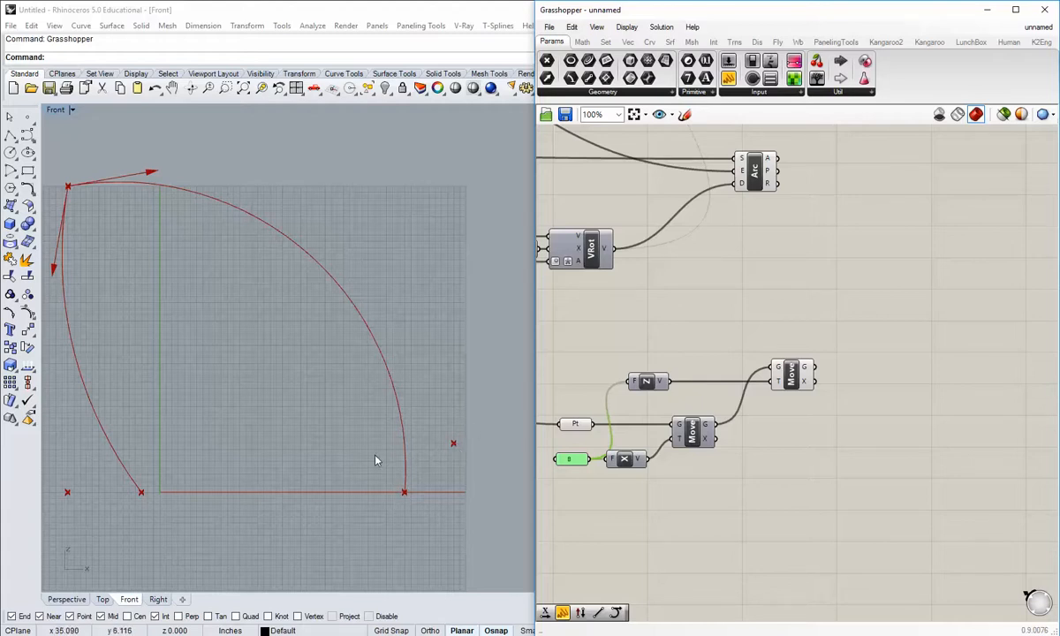
right_click_drag(422, 455, 395, 457)
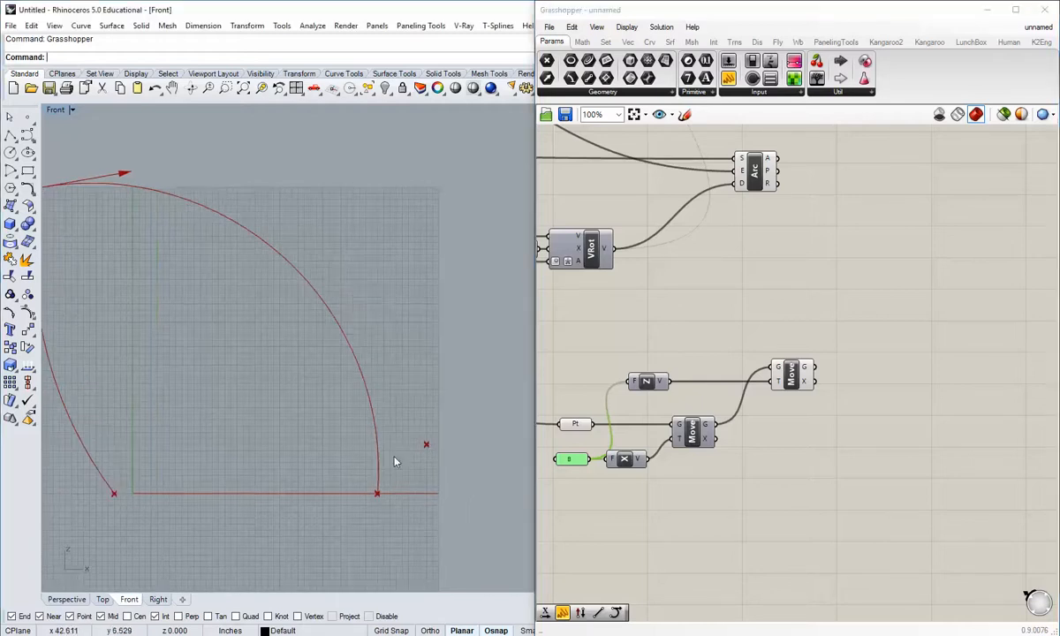
left_click(752, 457)
Add an Evaluate Curve component beside the Arc components and connect the second Arc's curve output to its curve input.
right_click_drag(766, 497, 752, 470)
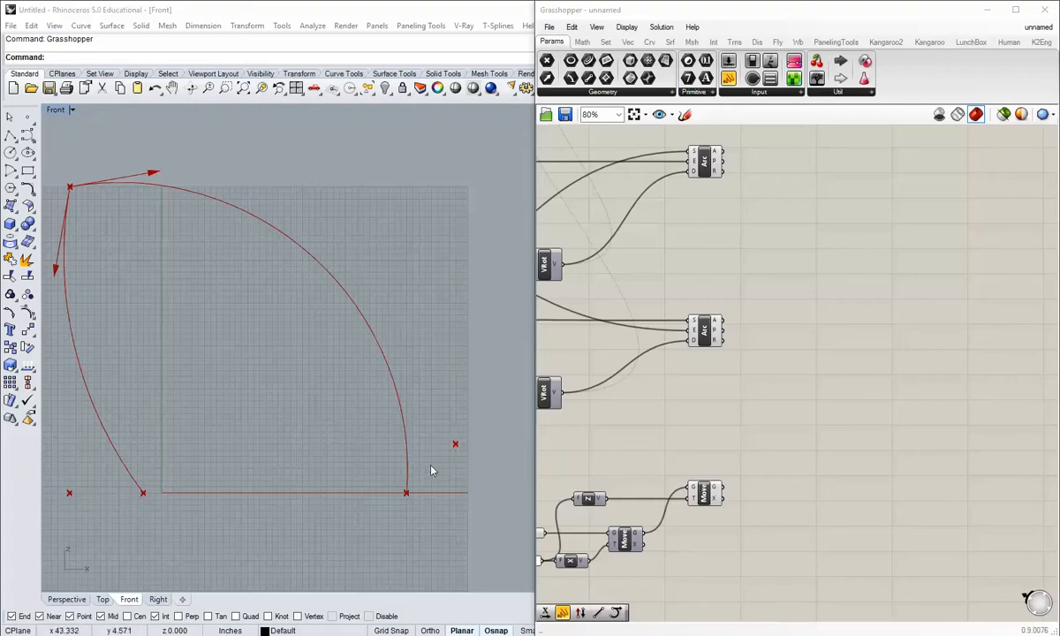
left_click(455, 444)
left_click(649, 41)
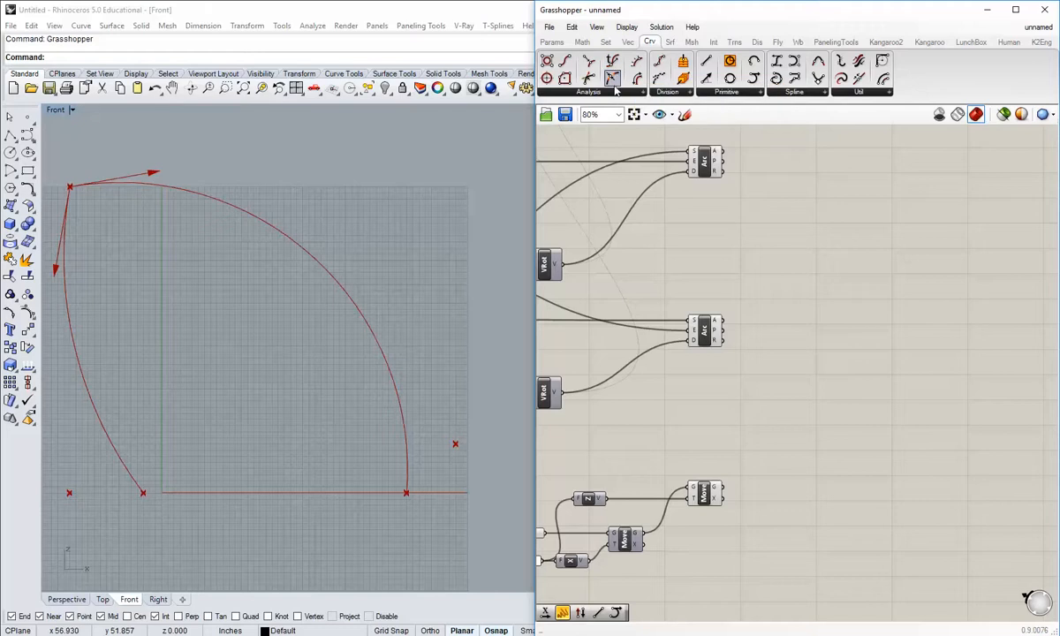
left_click(585, 92)
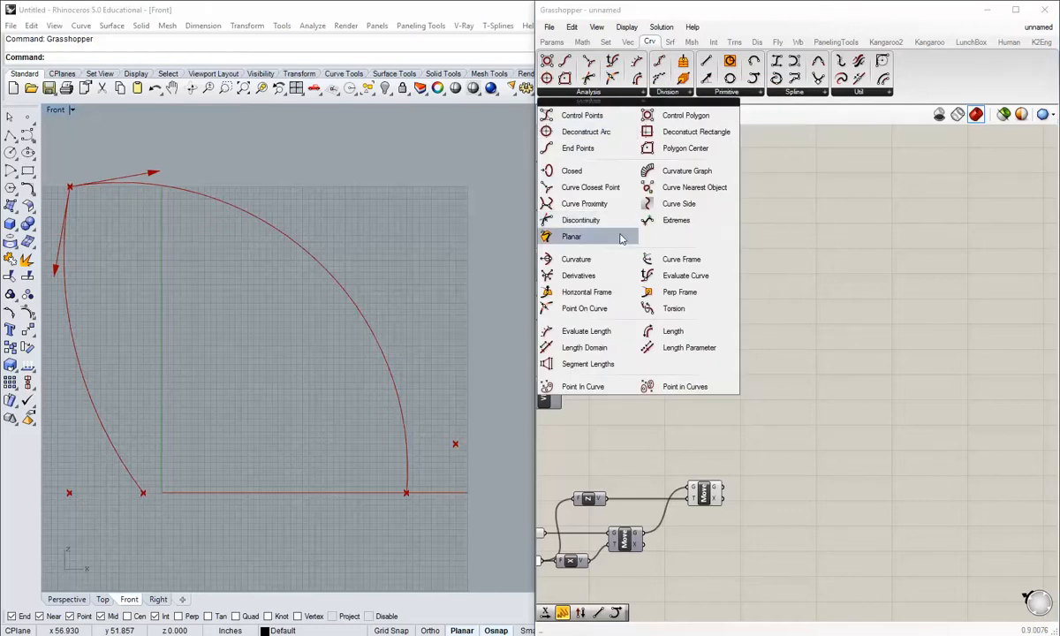
left_click(671, 276)
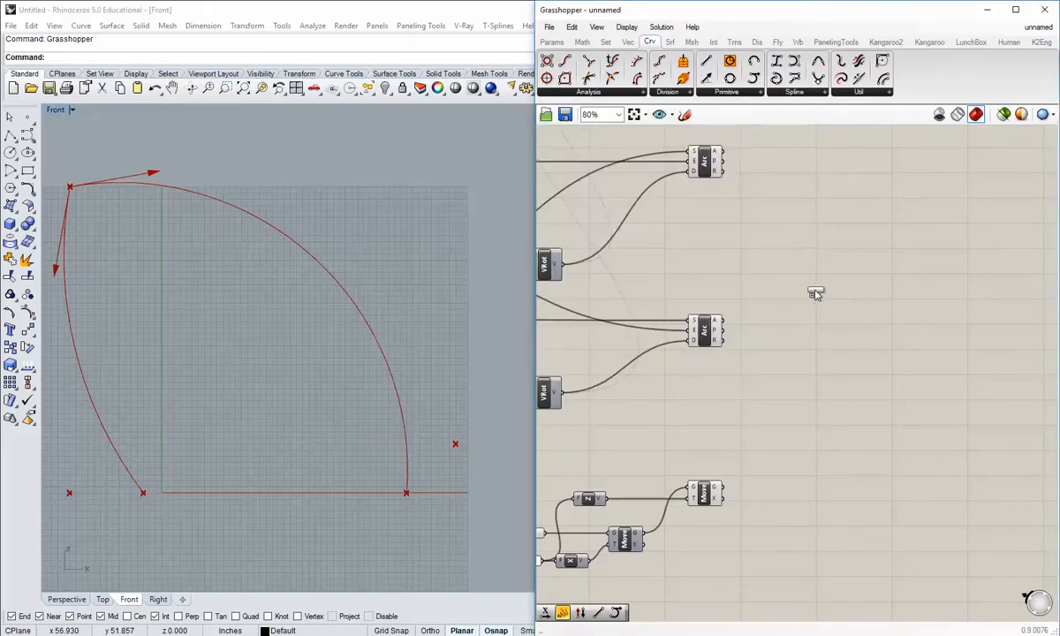
left_click(818, 265)
right_click_drag(714, 343, 750, 424)
left_click(742, 433)
left_click_drag(705, 402, 824, 406)
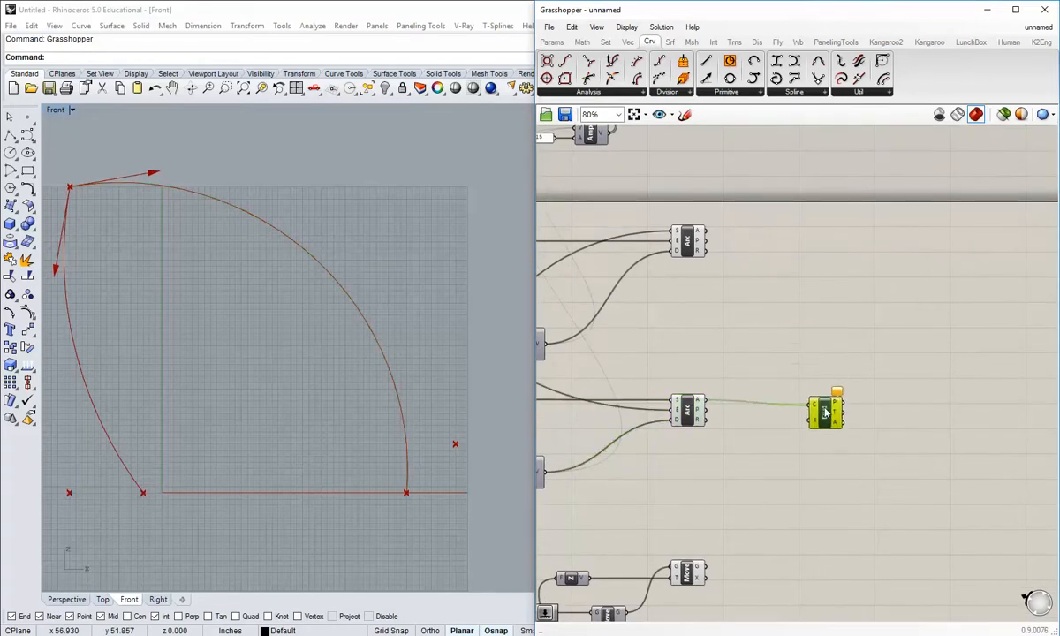
Add a number slider below the Evaluate Curve component and connect it to the component's parameter input.
left_click(789, 444)
right_click_drag(810, 444, 779, 430)
scroll(781, 426, "up", 2)
scroll(778, 389, "down", 1)
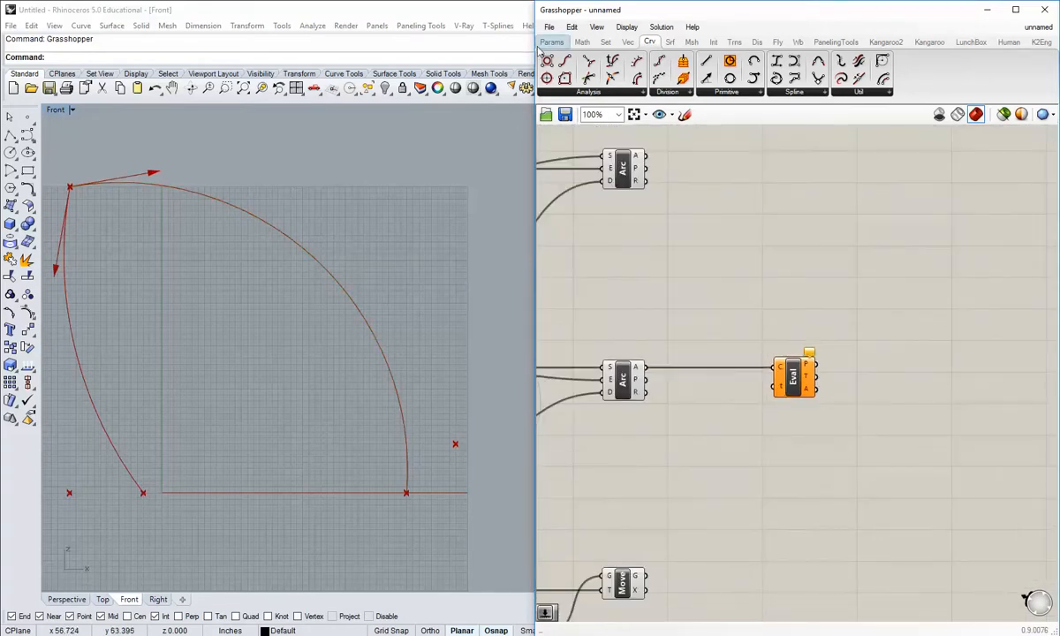
left_click(547, 44)
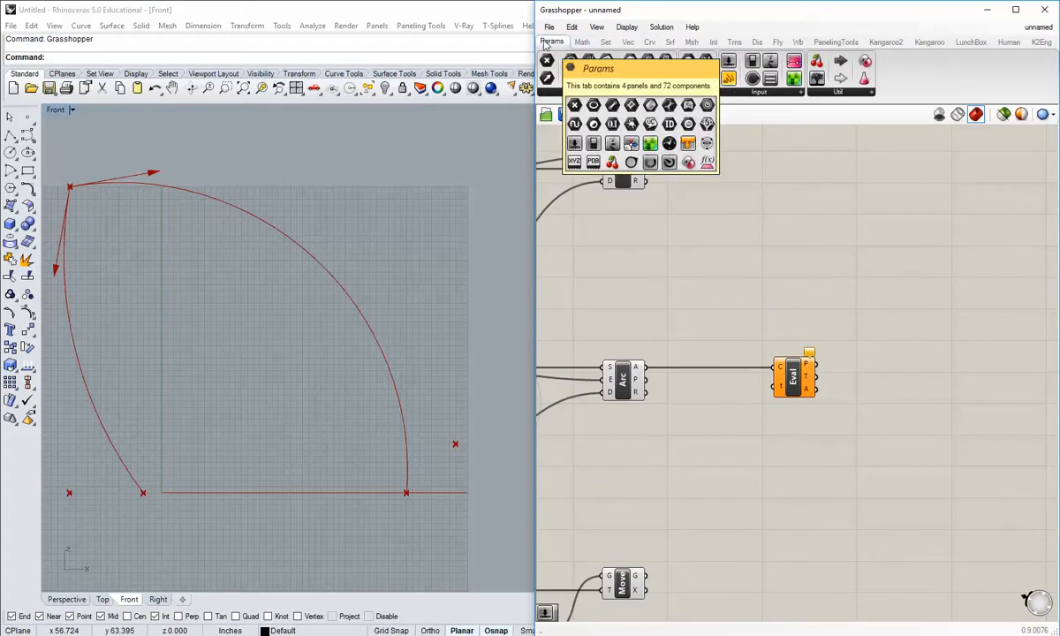
left_click_drag(728, 62, 775, 386)
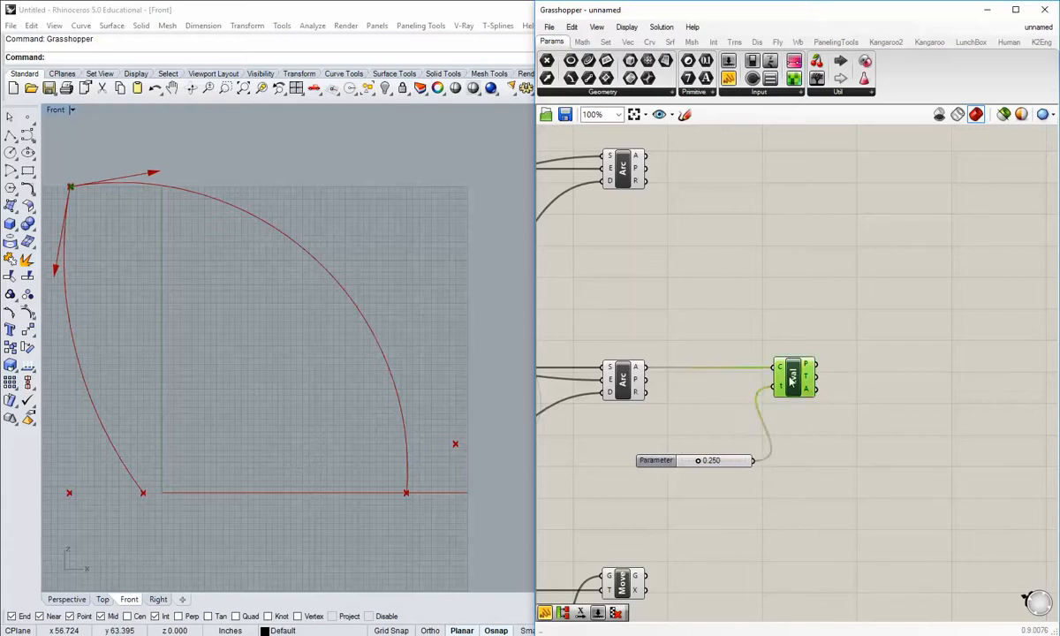
Raise the curve parameter slider to 1.000 and reposition it just below the second Arc and Evaluate Curve components.
left_click_drag(698, 460, 768, 460)
scroll(155, 296, "up", 6)
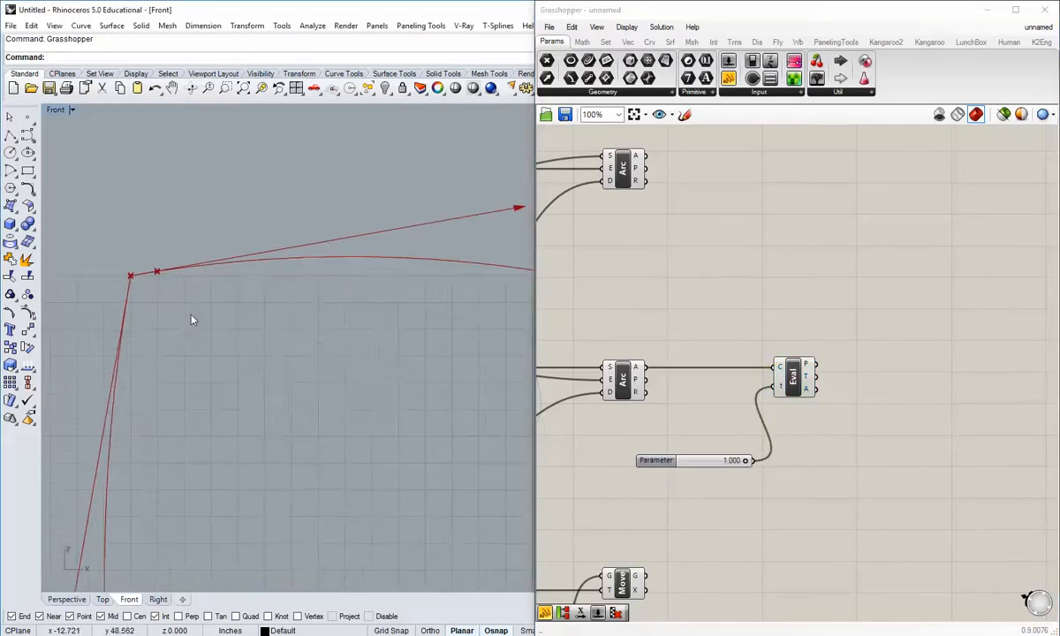
left_click_drag(748, 460, 772, 476)
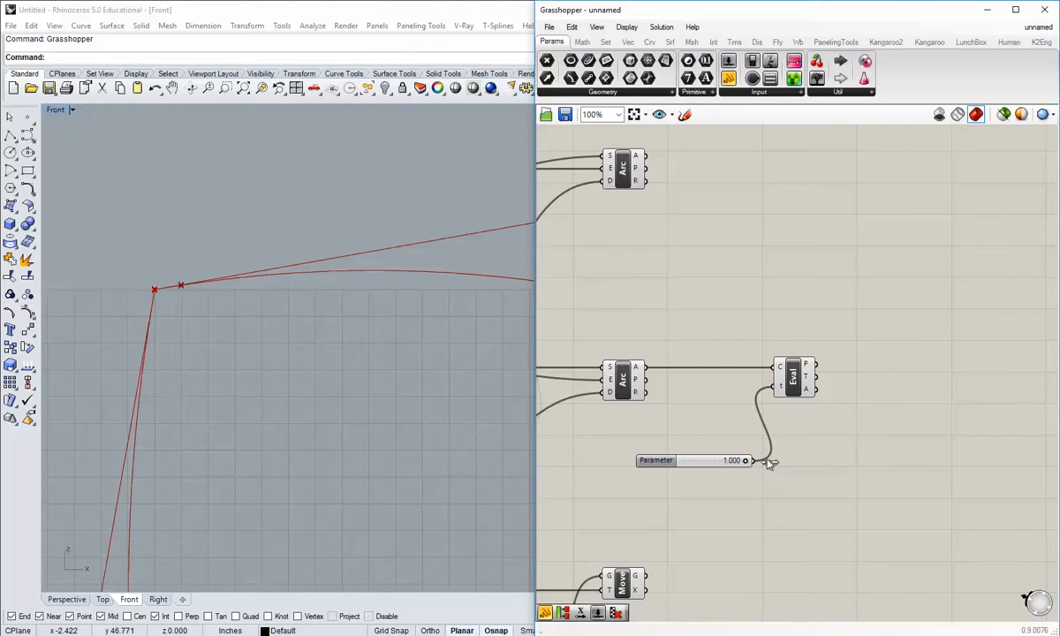
left_click_drag(700, 460, 693, 475)
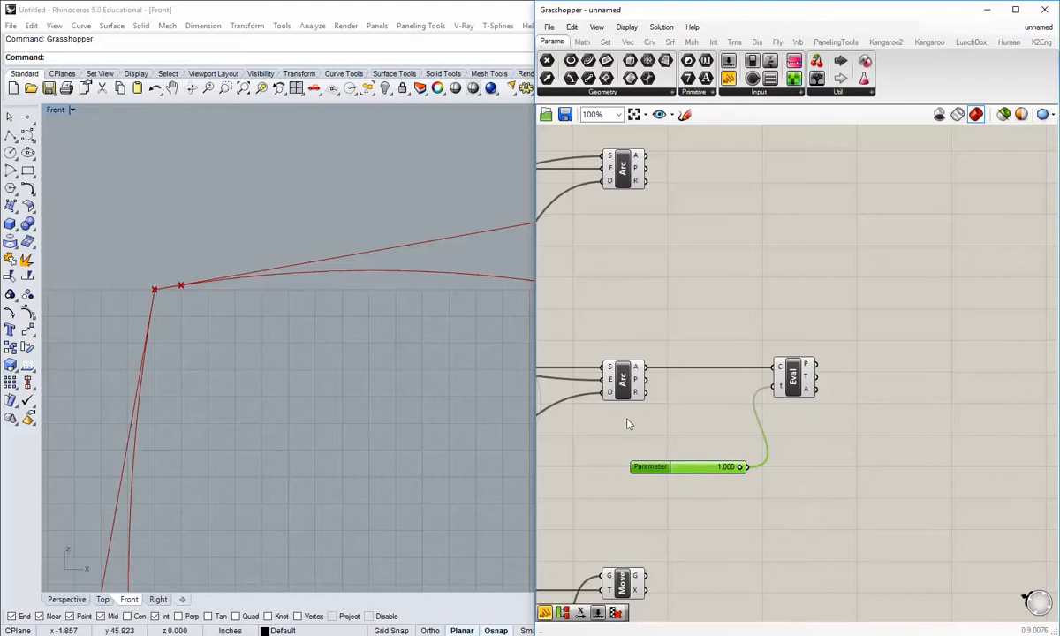
scroll(299, 396, "down", 5)
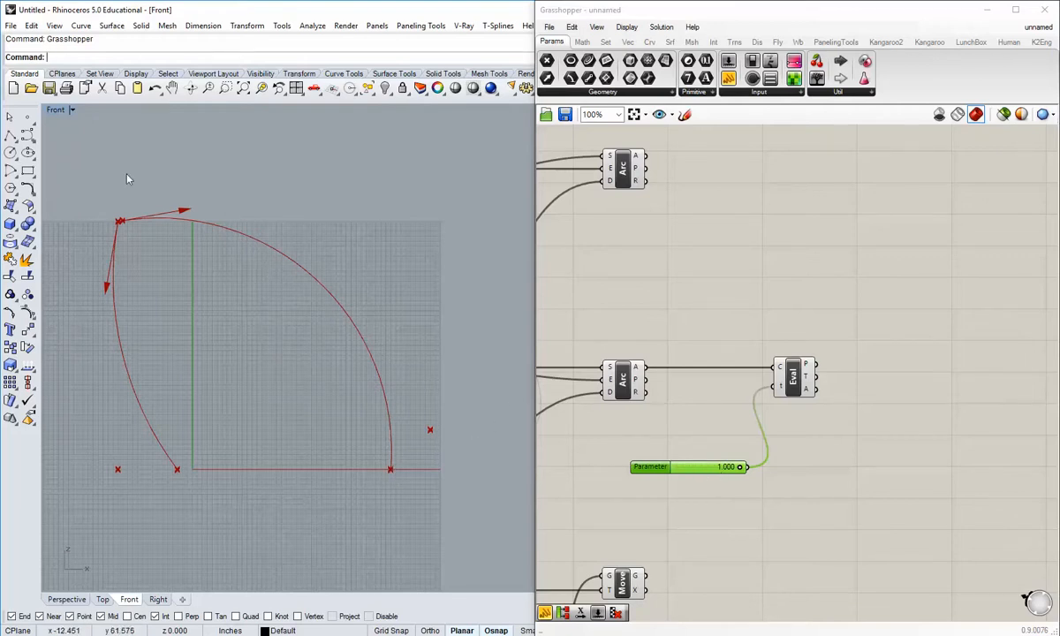
left_click(740, 408)
left_click_drag(713, 473, 705, 464)
left_click(695, 445)
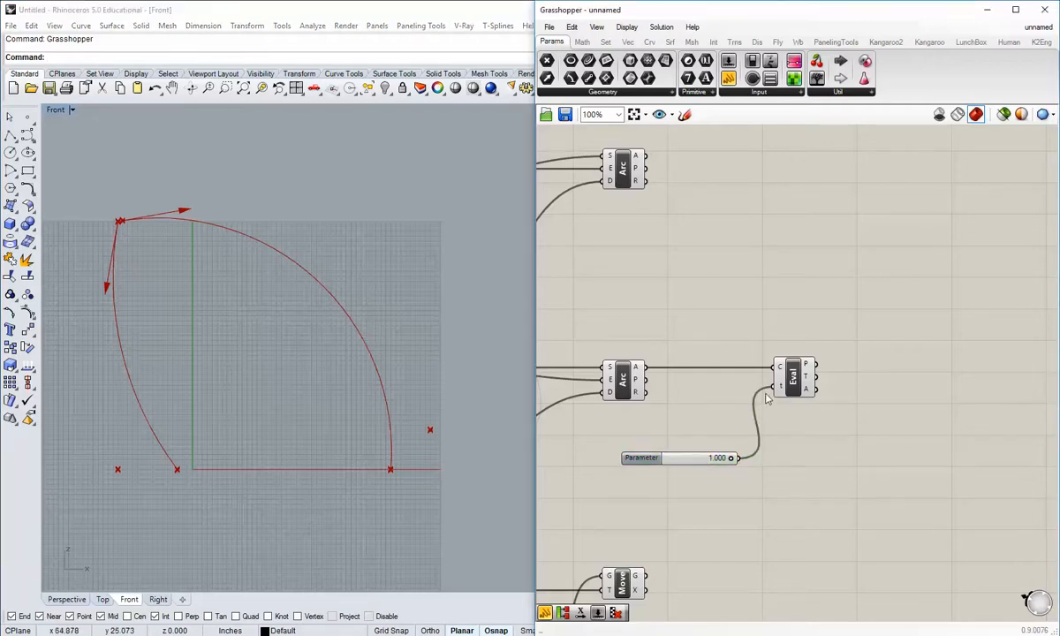
Reparameterize the curve input of the Evaluate Curve component and lower its parameter slider to about 0.312.
right_click(781, 370)
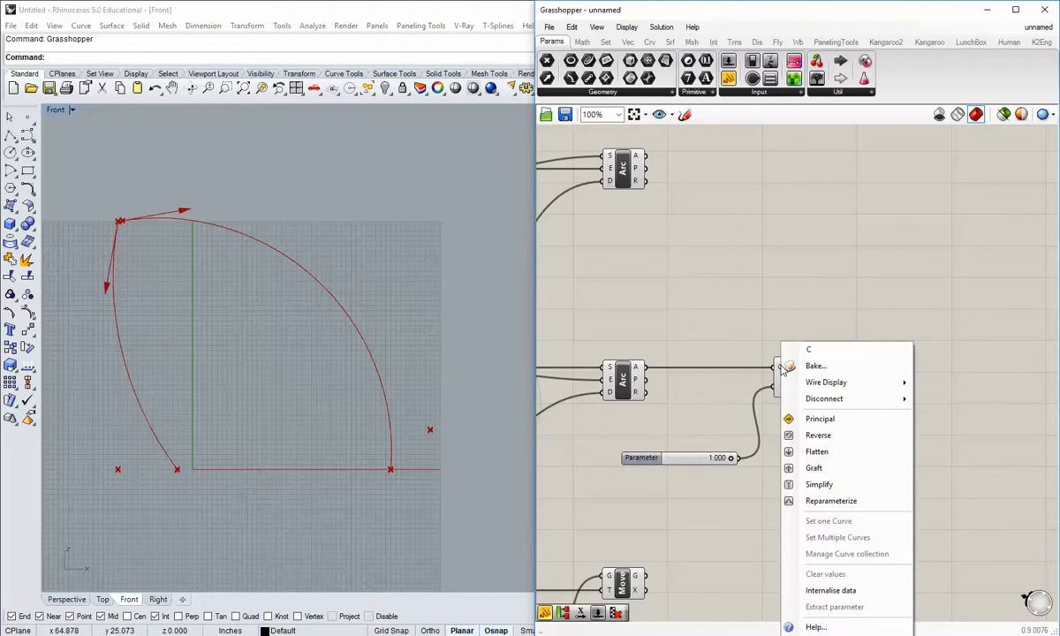
left_click(831, 501)
scroll(682, 445, "up", 2)
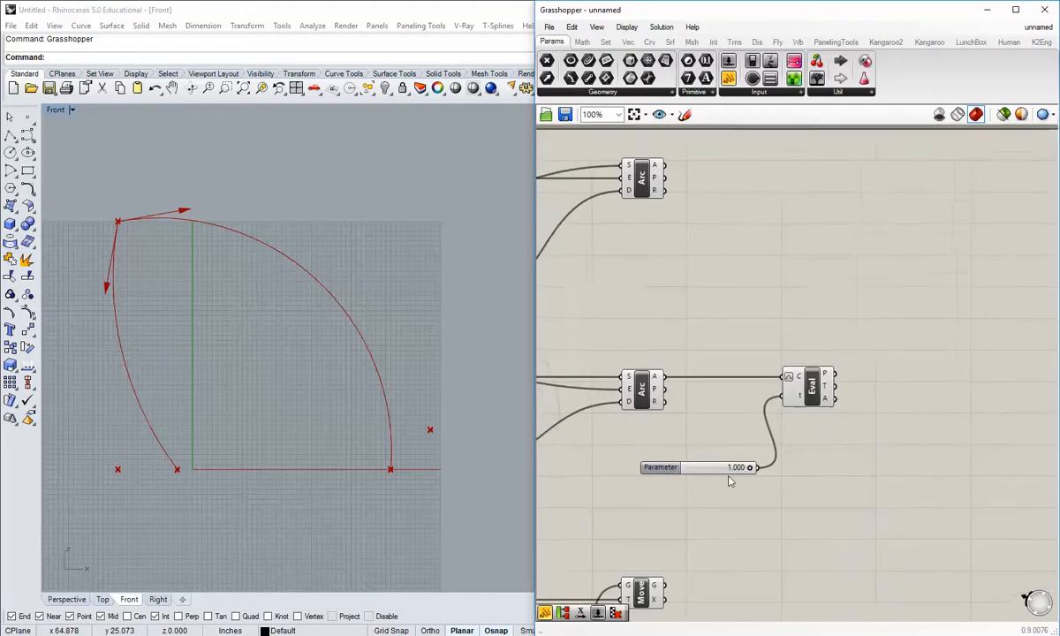
left_click_drag(756, 469, 700, 519)
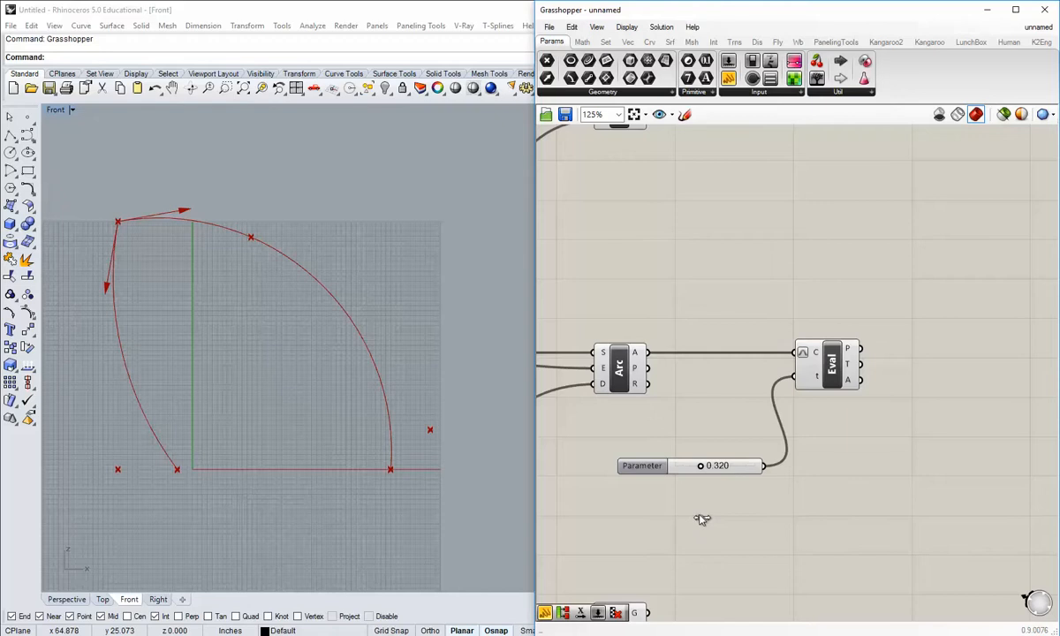
left_click_drag(702, 519, 700, 519)
right_click_drag(719, 489, 694, 496)
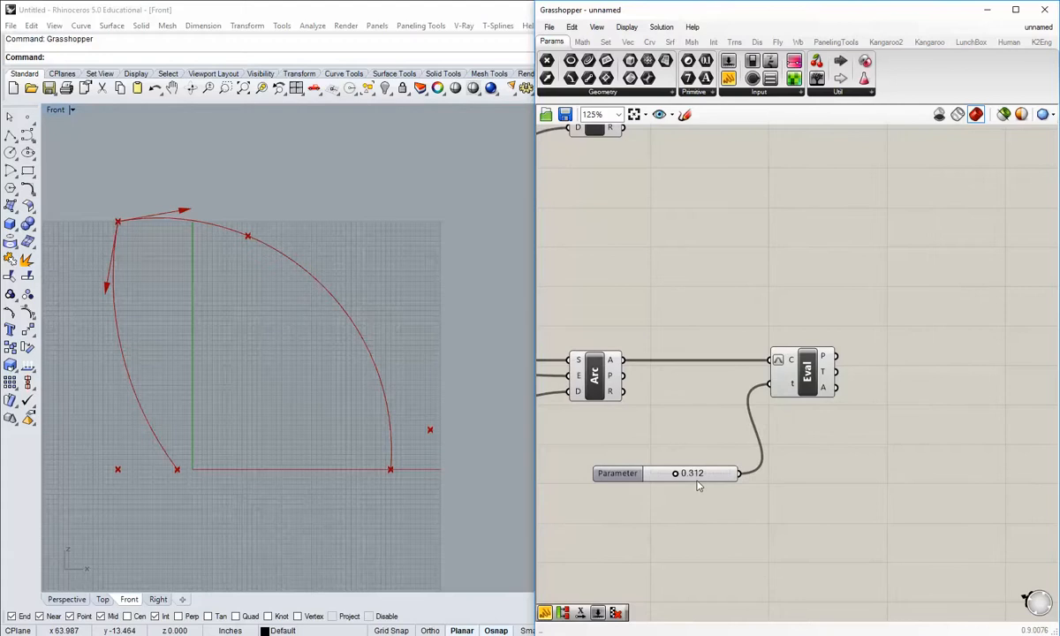
Set the curve parameter slider to exactly 0.310.
scroll(698, 486, "up", 3)
left_click(709, 476)
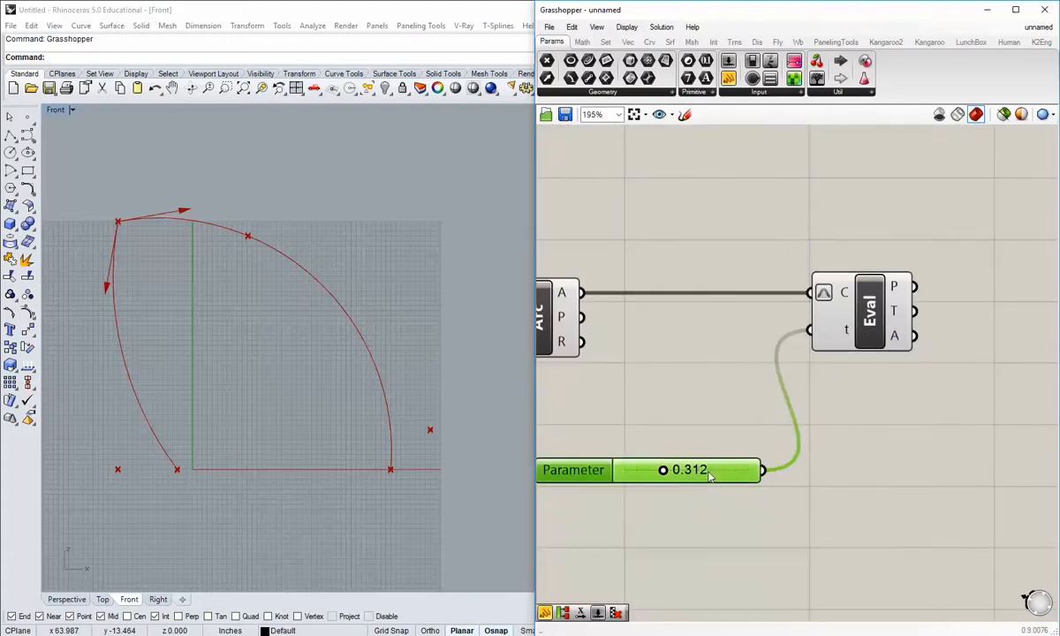
double_click(708, 476)
key("BackSpace")
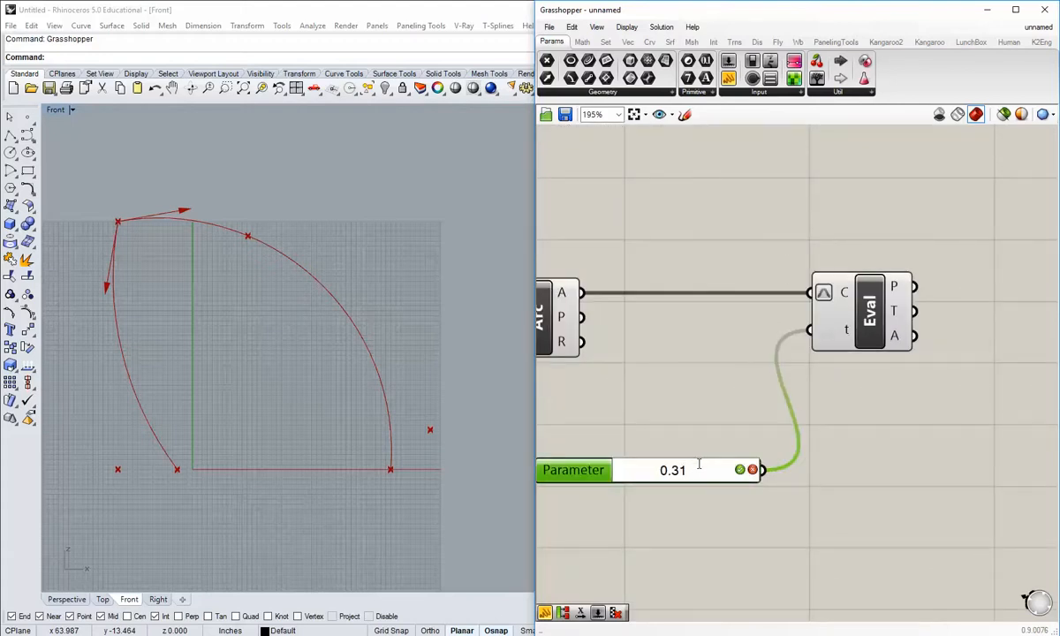
type("0")
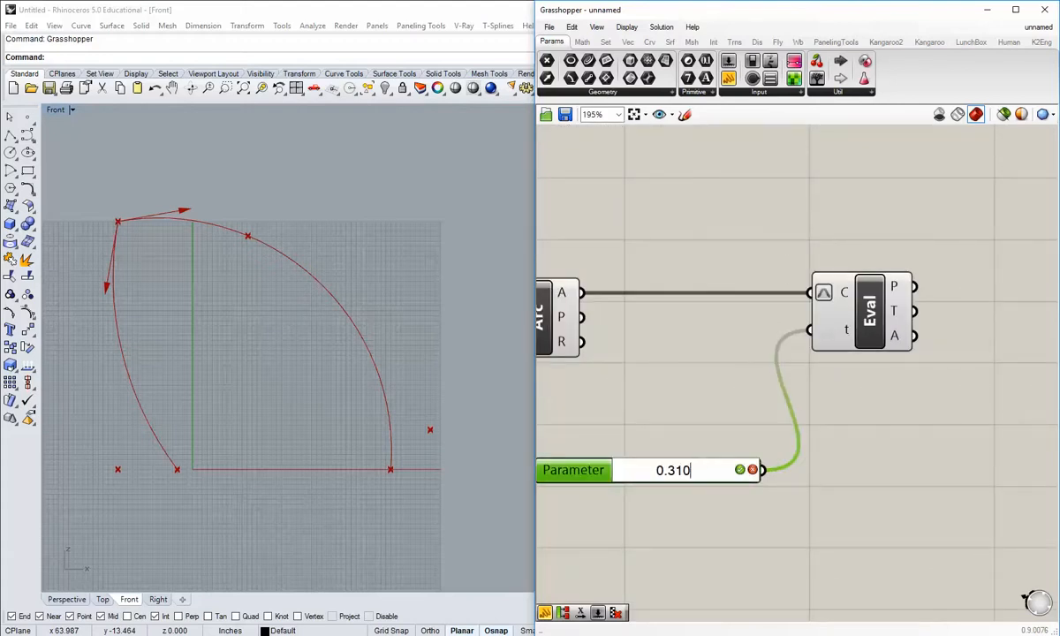
left_click(742, 471)
right_click_drag(234, 252, 248, 288)
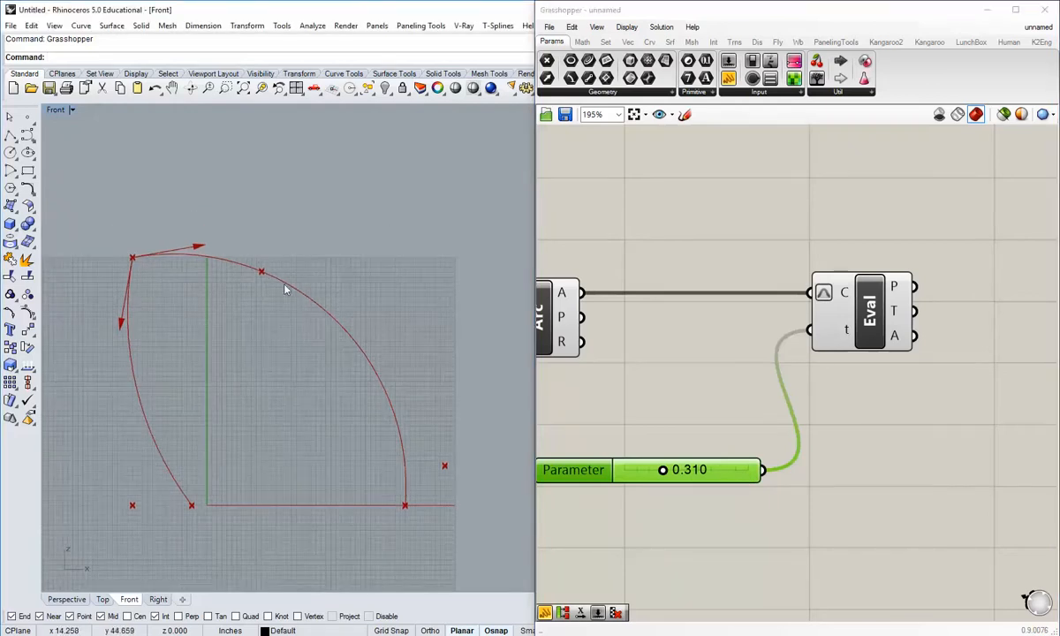
left_click(631, 452)
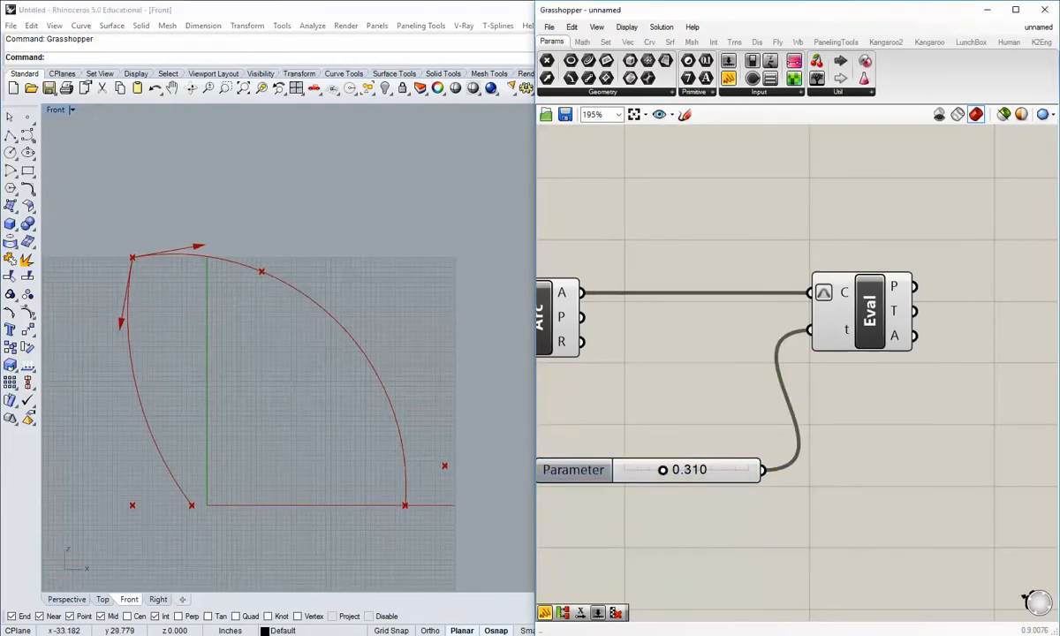
Widen the Grasshopper window over the Rhino viewport and reframe both the profile and the component graph.
scroll(550, 386, "down", 4)
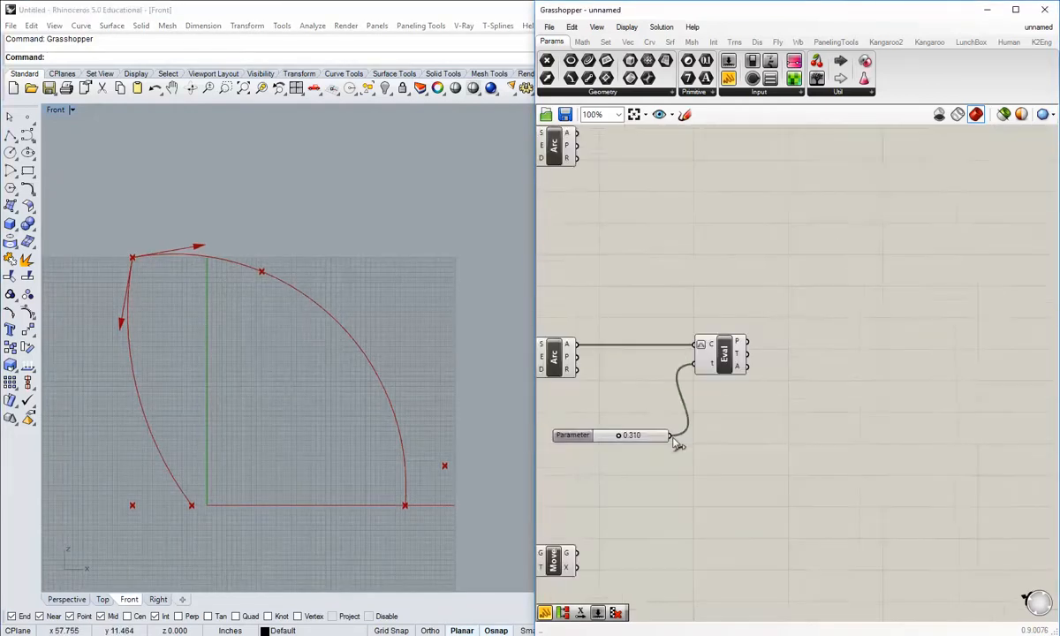
left_click_drag(535, 375, 486, 376)
right_click_drag(599, 394, 617, 422)
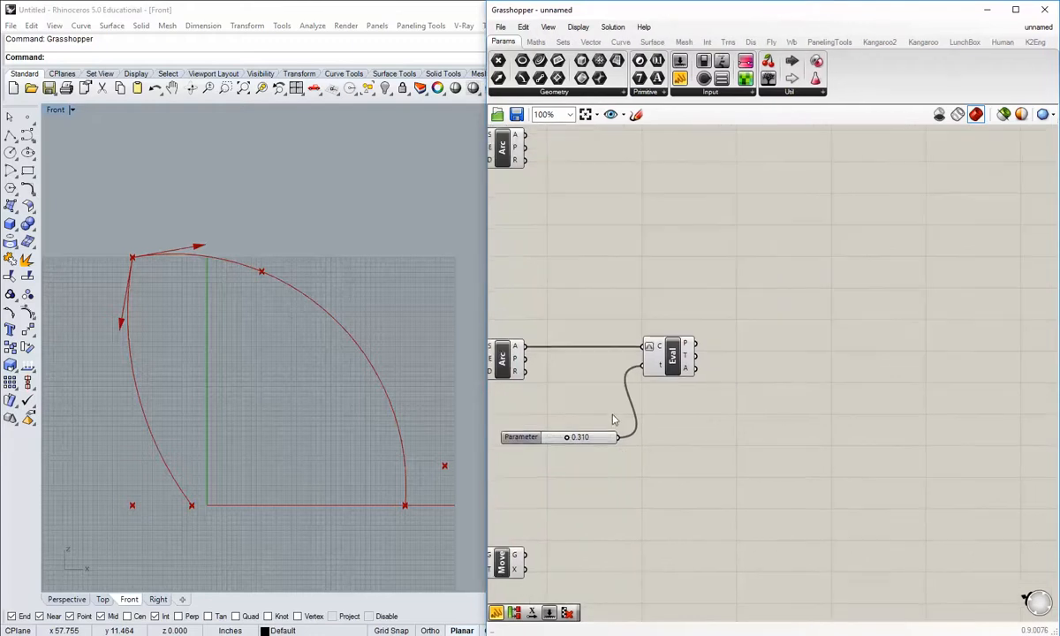
right_click_drag(369, 428, 392, 391)
right_click_drag(625, 391, 742, 444)
scroll(655, 383, "down", 1)
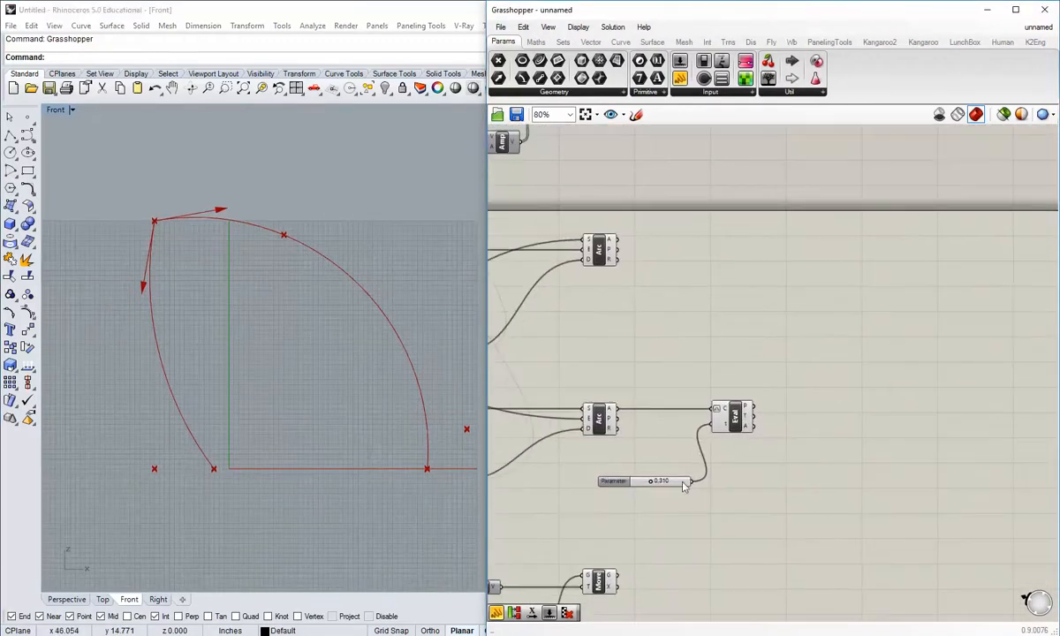
Shift the Evaluate Curve component and its parameter slider closer to the second Arc component.
right_click_drag(686, 485, 703, 434)
left_click(615, 536)
left_click(744, 477)
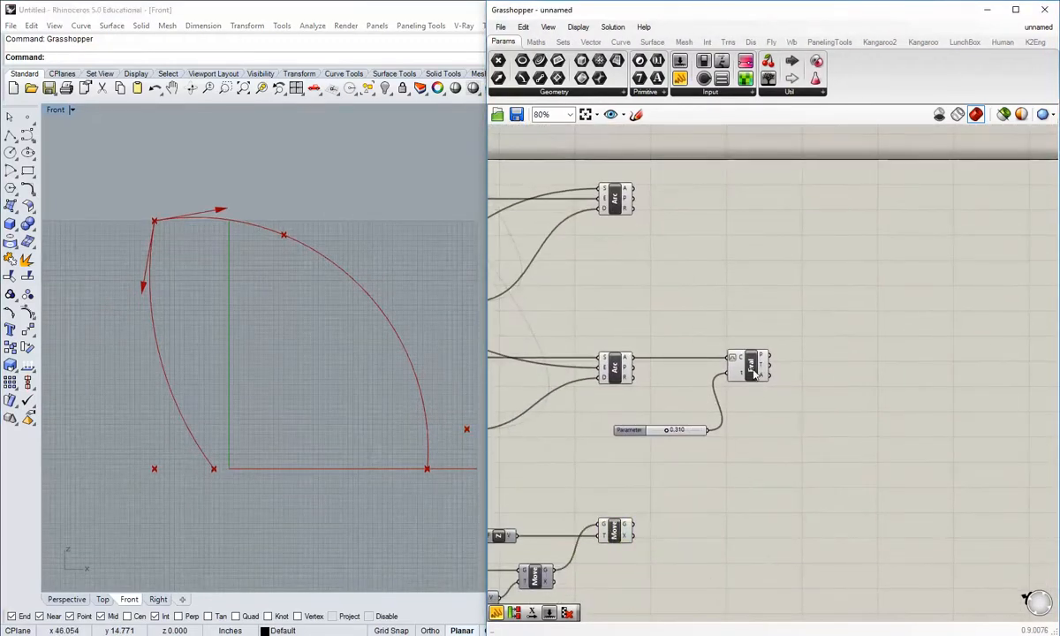
left_click(751, 370)
left_click(760, 461)
right_click_drag(364, 352, 301, 357)
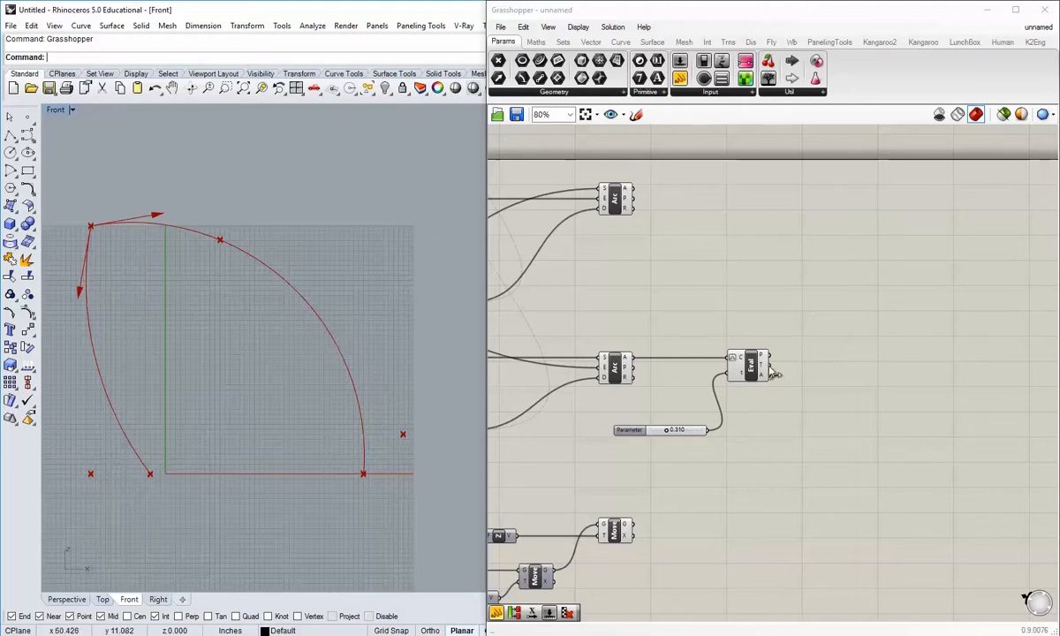
left_click_drag(752, 368, 725, 368)
left_click(723, 398)
left_click_drag(689, 432, 682, 432)
left_click(563, 400)
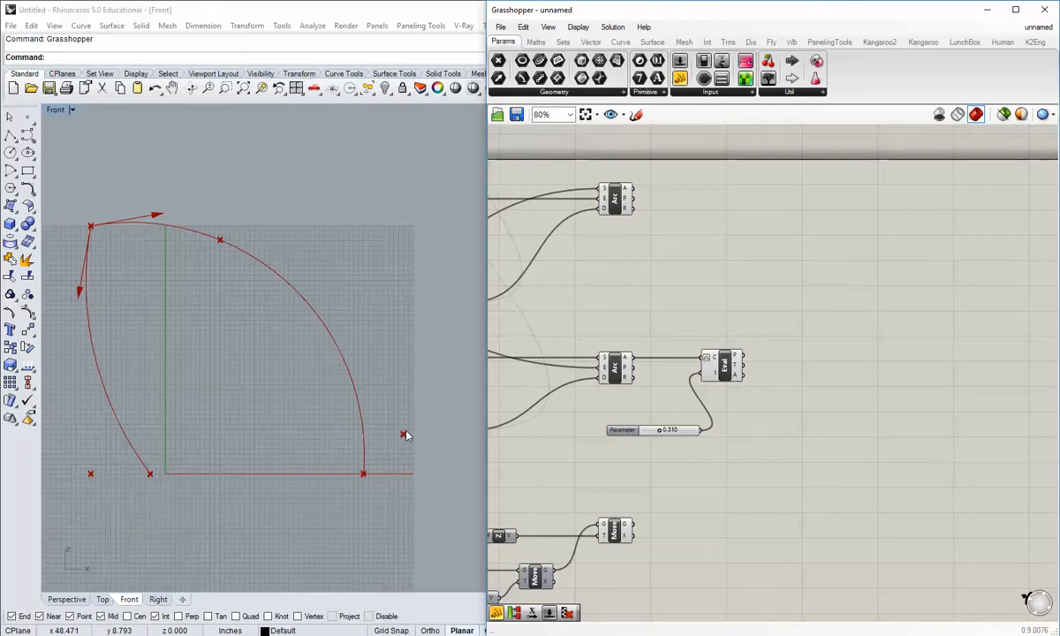
Add a point Deconstruct component beside Evaluate Curve and feed it the evaluated point output.
right_click_drag(617, 481, 836, 392)
right_click_drag(673, 508, 643, 513)
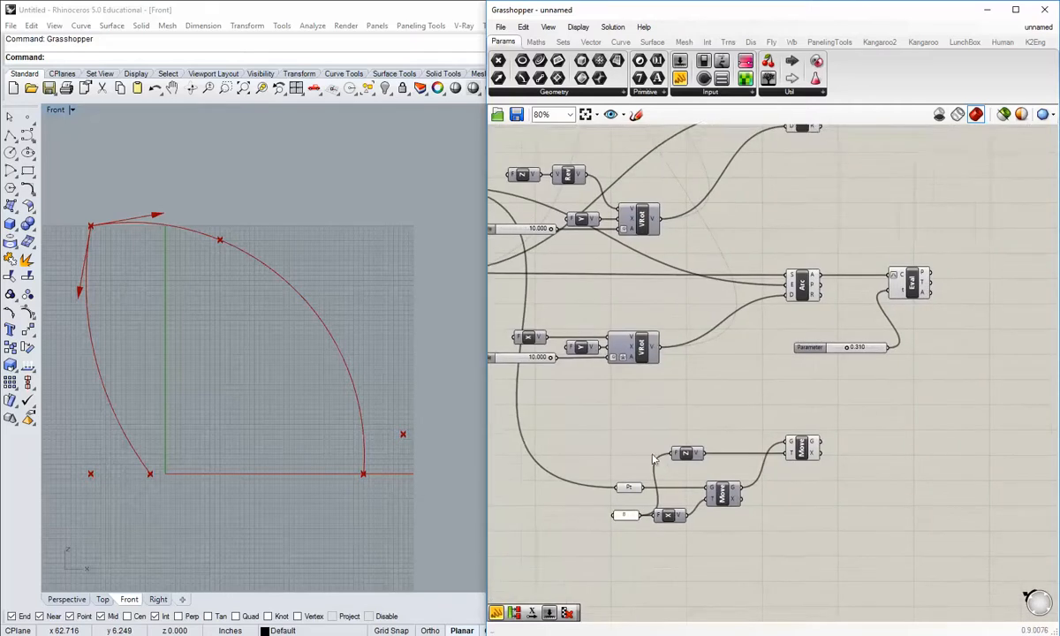
right_click_drag(653, 457, 639, 468)
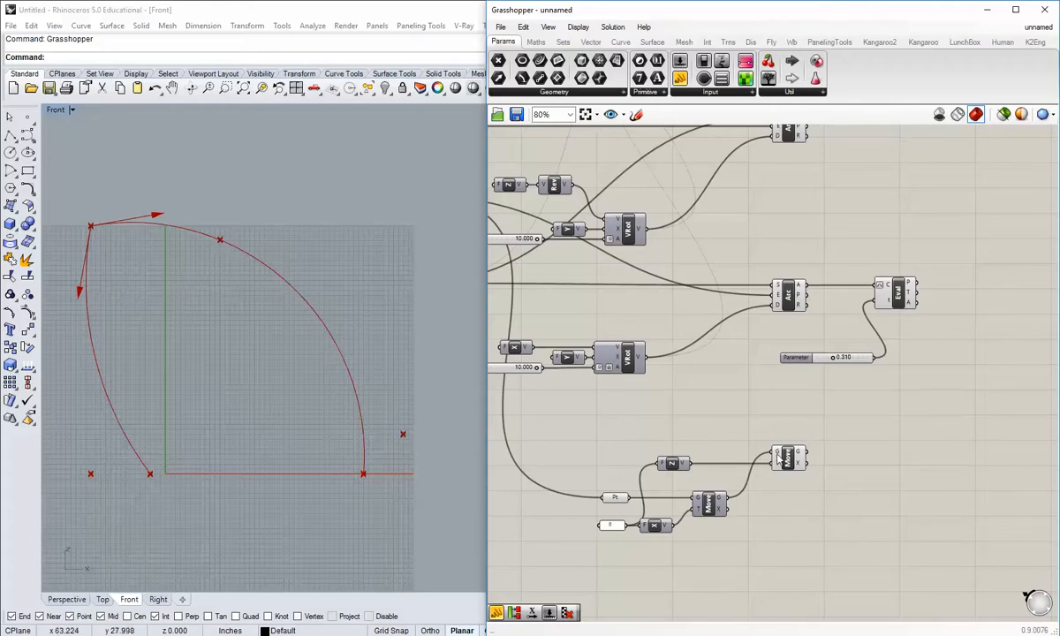
right_click_drag(732, 431, 693, 431)
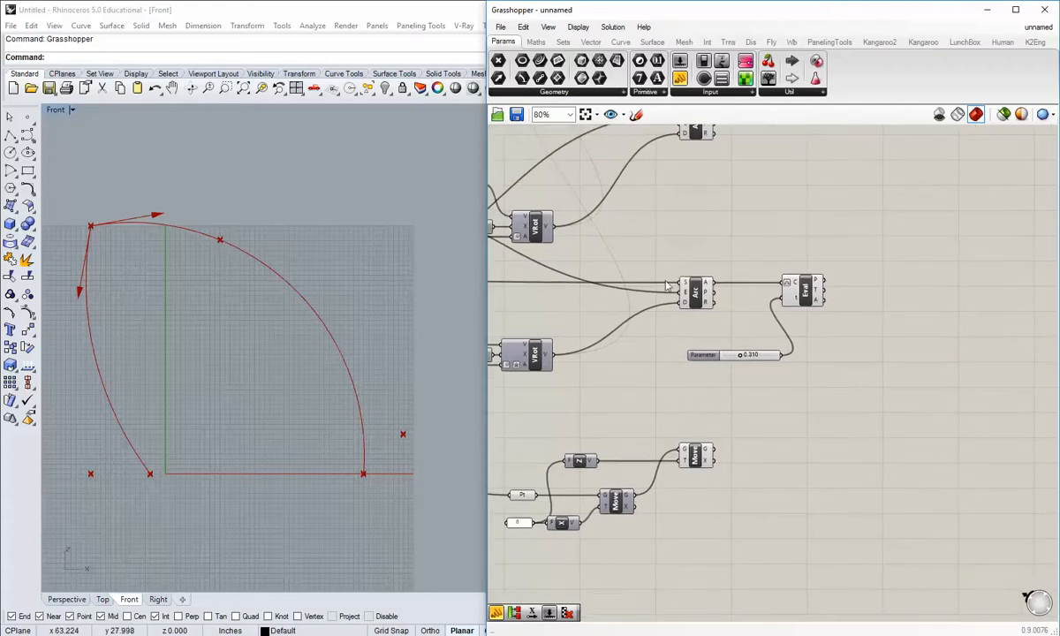
left_click(591, 41)
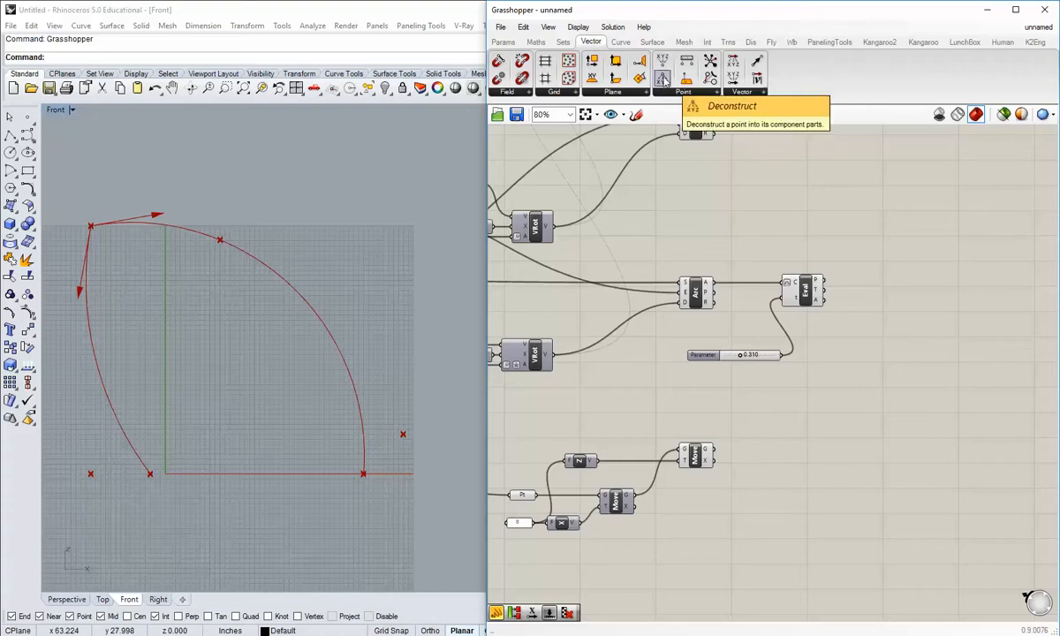
left_click_drag(661, 77, 892, 283)
scroll(864, 283, "up", 1)
left_click_drag(818, 278, 879, 368)
left_click(874, 445)
right_click_drag(873, 450, 754, 433)
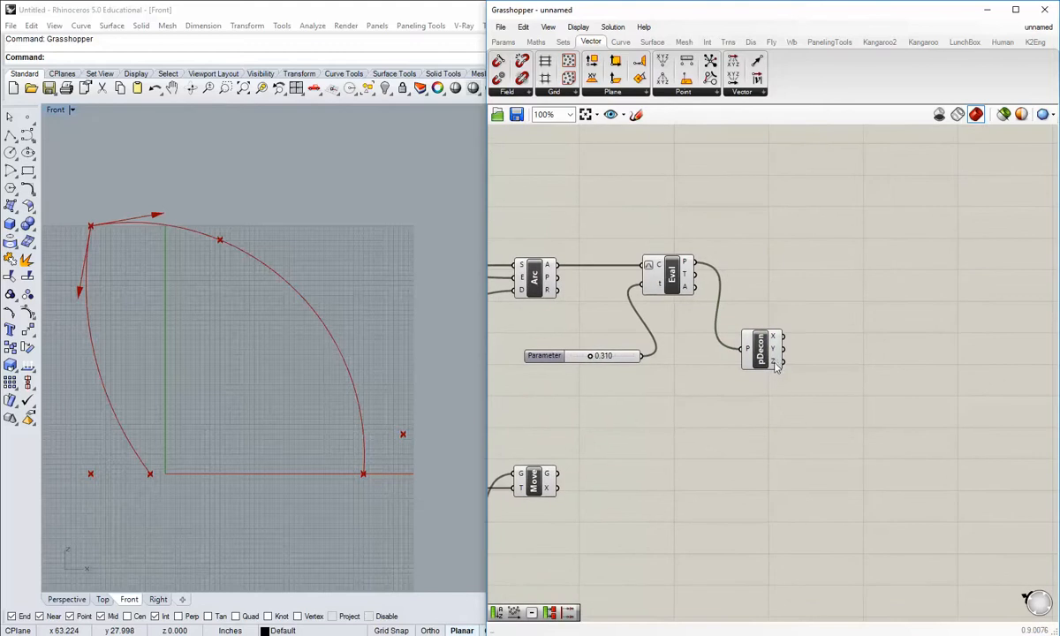
Add a Subtraction component, connecting the deconstructed point's Z output to A and the 8 panel to B.
left_click(536, 42)
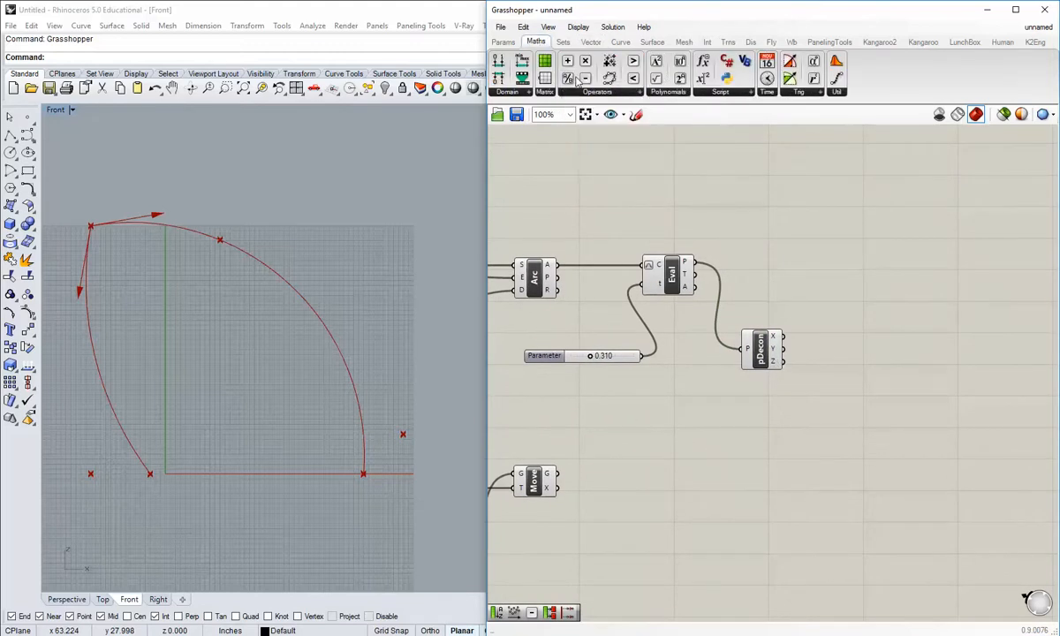
left_click_drag(585, 78, 846, 378)
left_click(765, 443)
right_click_drag(698, 479, 843, 473)
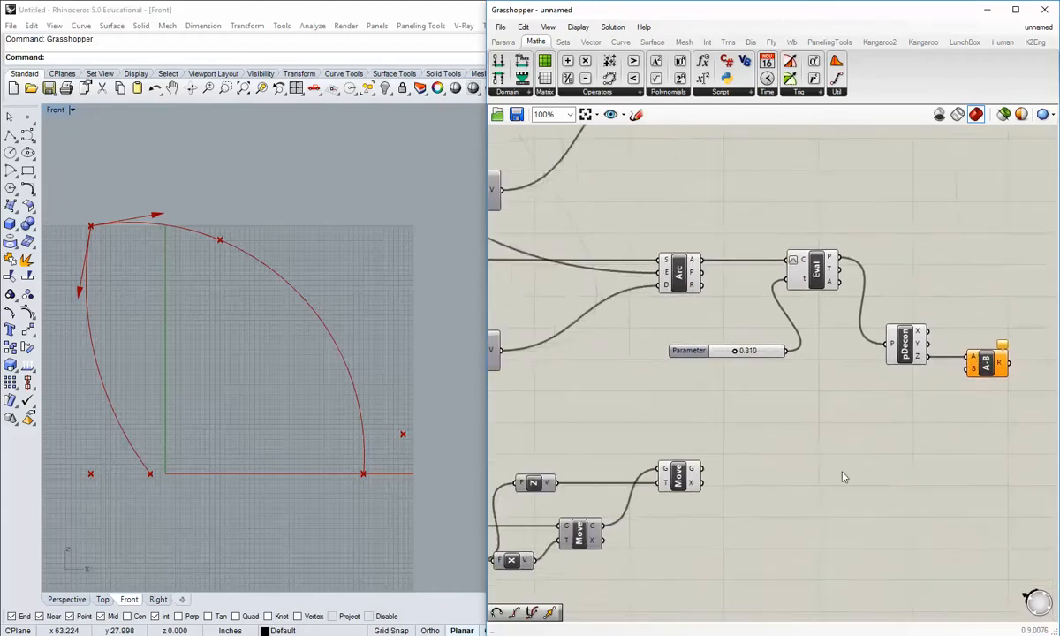
scroll(801, 510, "down", 1)
right_click_drag(745, 543, 786, 482)
left_click_drag(625, 490, 978, 337)
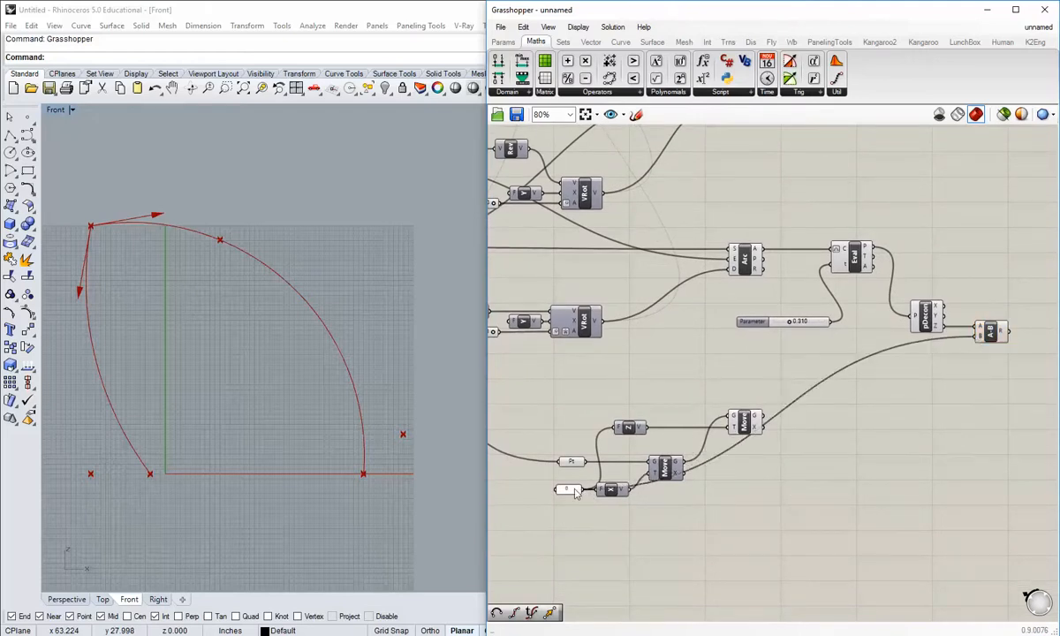
Tidy the wiring by moving the 8 panel above the Unit Z component and lowering the Deconstruct and Subtraction components in line with it.
left_click_drag(574, 492, 574, 394)
right_click_drag(963, 389, 793, 444)
left_click_drag(836, 418, 761, 368)
right_click_drag(774, 403, 923, 381)
left_click_drag(908, 359, 910, 418)
left_click(932, 478)
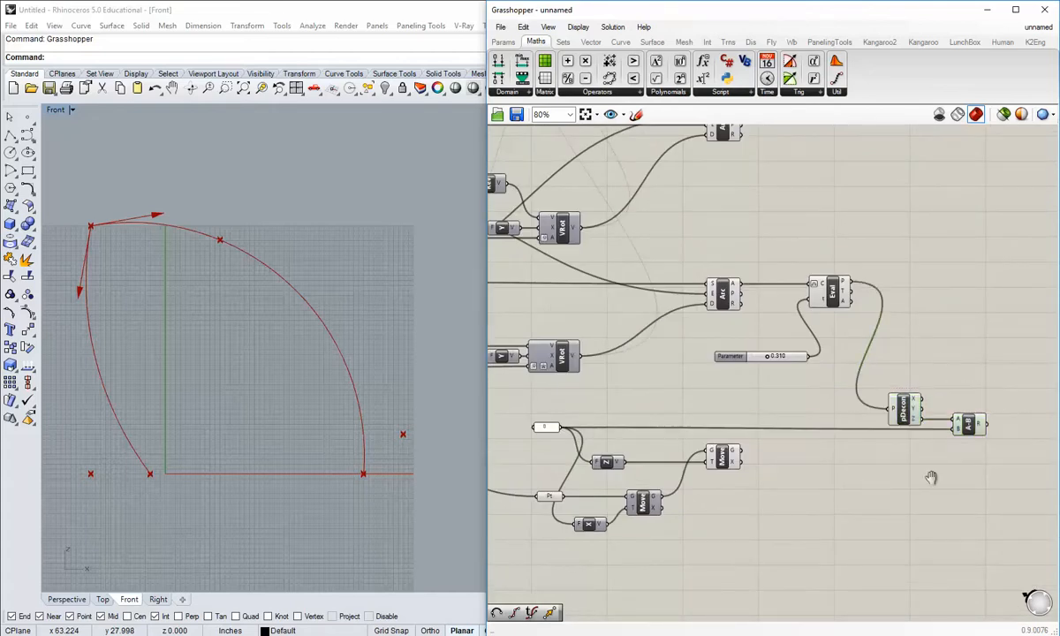
right_click_drag(932, 478, 738, 476)
scroll(786, 449, "up", 1)
left_click_drag(786, 449, 690, 400)
left_click(759, 471)
right_click_drag(794, 474, 738, 473)
mouse_move(728, 417)
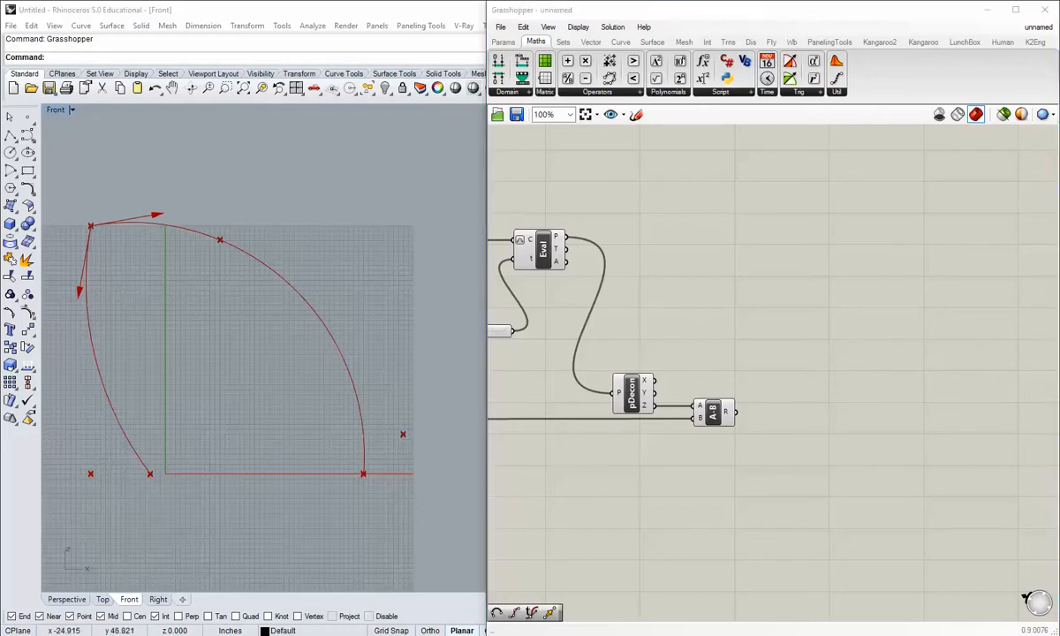
Add a Line SDL component beside the Subtraction component.
right_click_drag(734, 375, 680, 363)
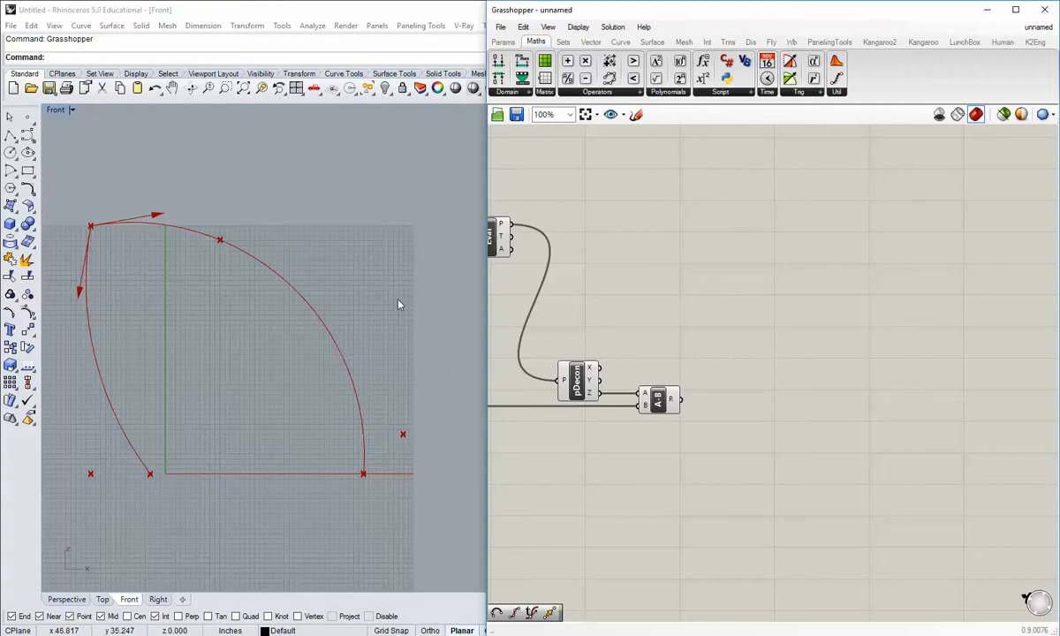
left_click(621, 42)
left_click_drag(658, 81, 743, 354)
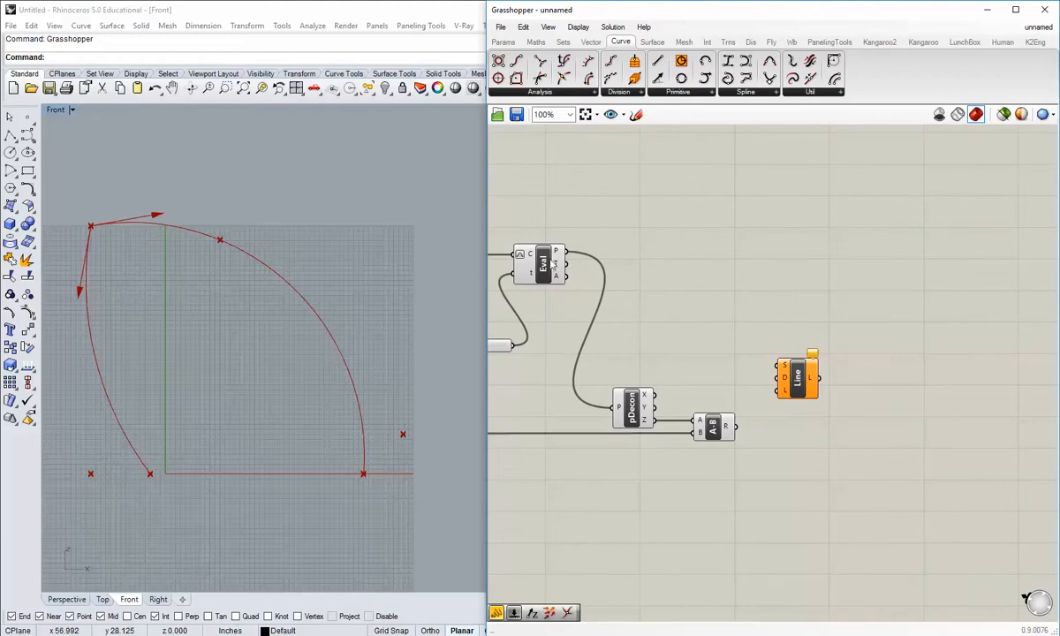
Connect the moved geometry output of the final Move component to the Line component's start input and lower Line in line with it.
right_click_drag(568, 386, 695, 359)
scroll(695, 359, "down", 2)
scroll(612, 422, "up", 1)
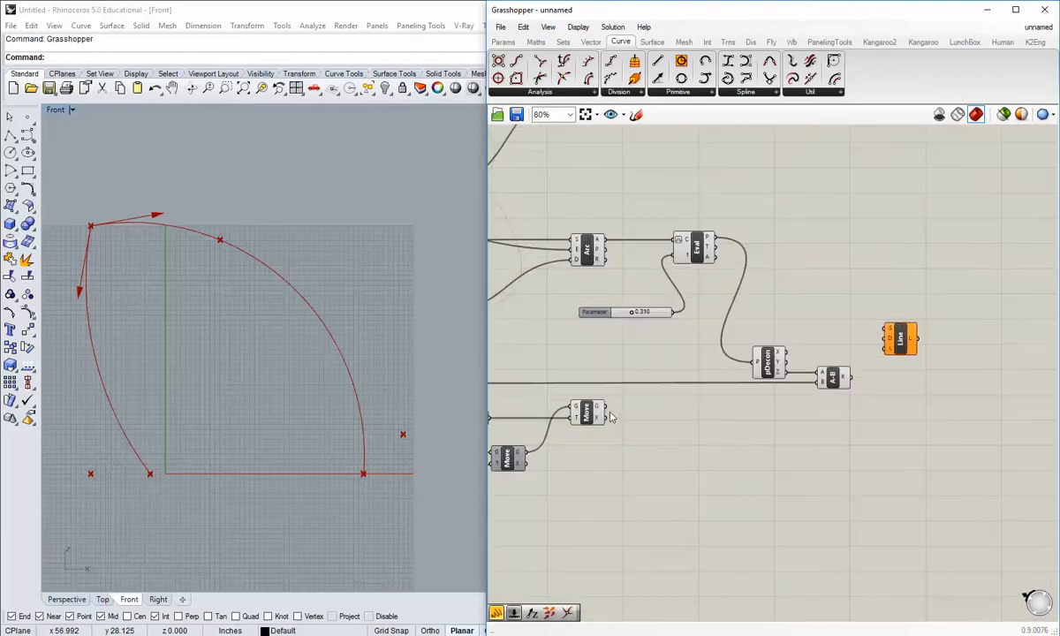
left_click(600, 411)
left_click_drag(606, 407, 920, 416)
left_click(876, 473)
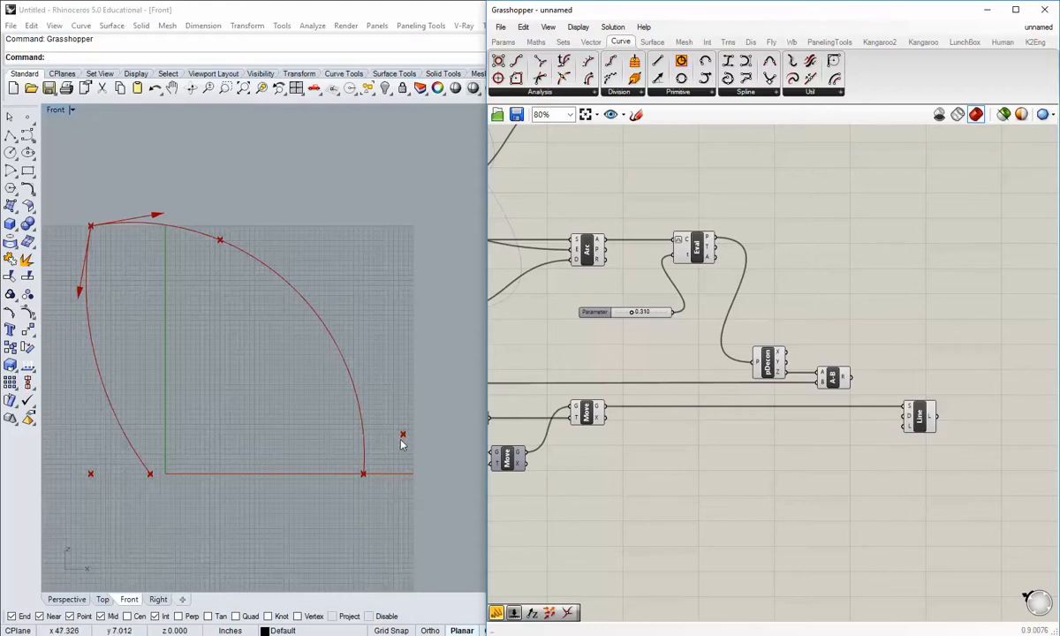
Add a Unit Z component as the Line's direction input and feed the Subtraction result into its length input.
right_click_drag(844, 449, 800, 428)
double_click(800, 422)
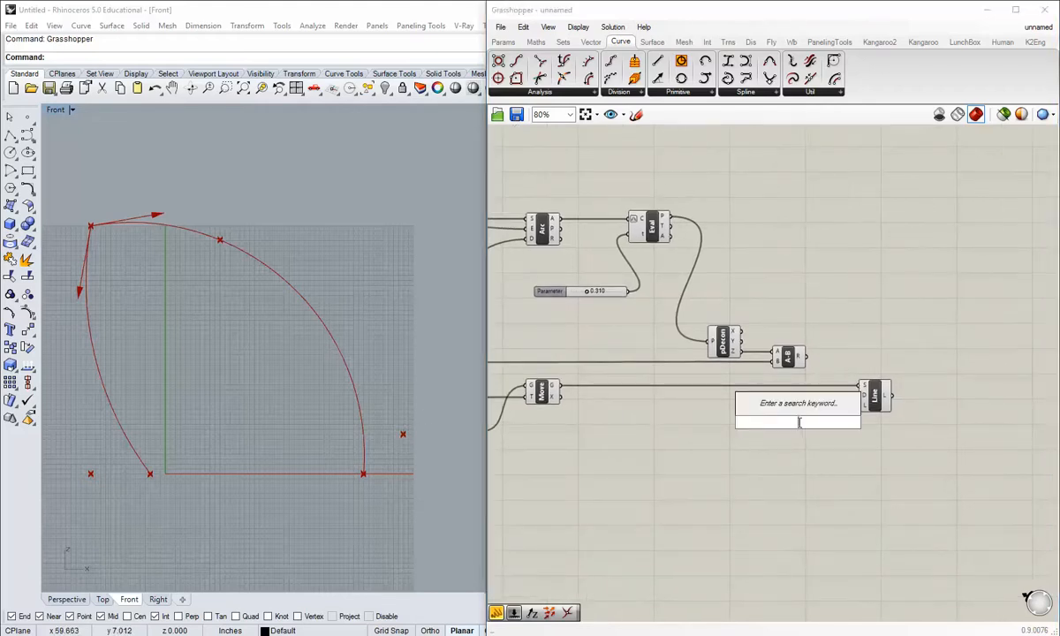
type("z")
left_click(794, 413)
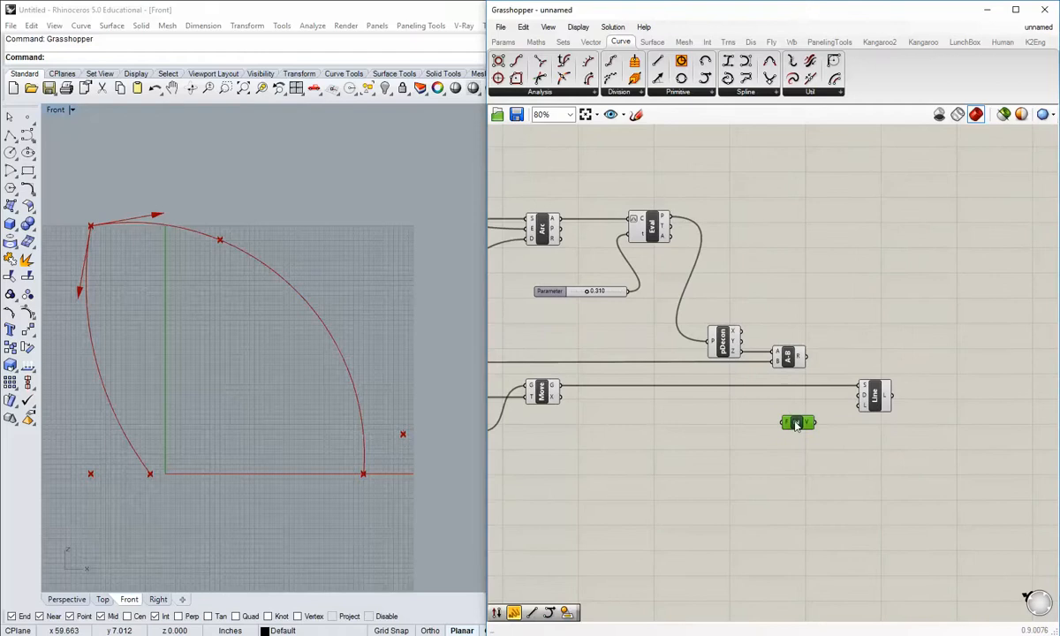
left_click_drag(797, 425, 827, 402)
scroll(820, 448, "up", 2)
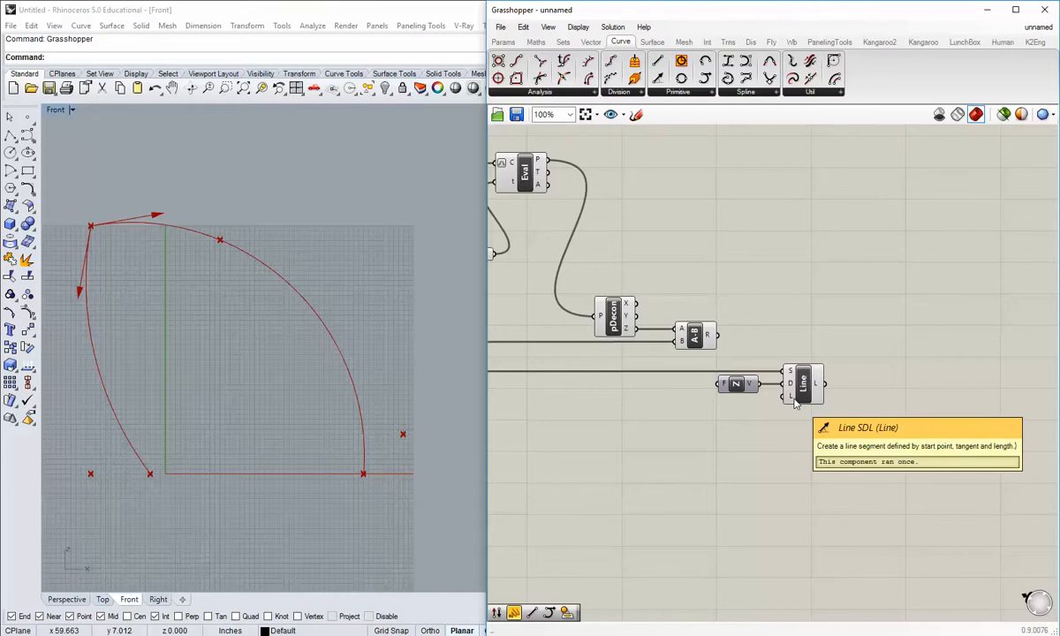
left_click_drag(730, 344, 783, 395)
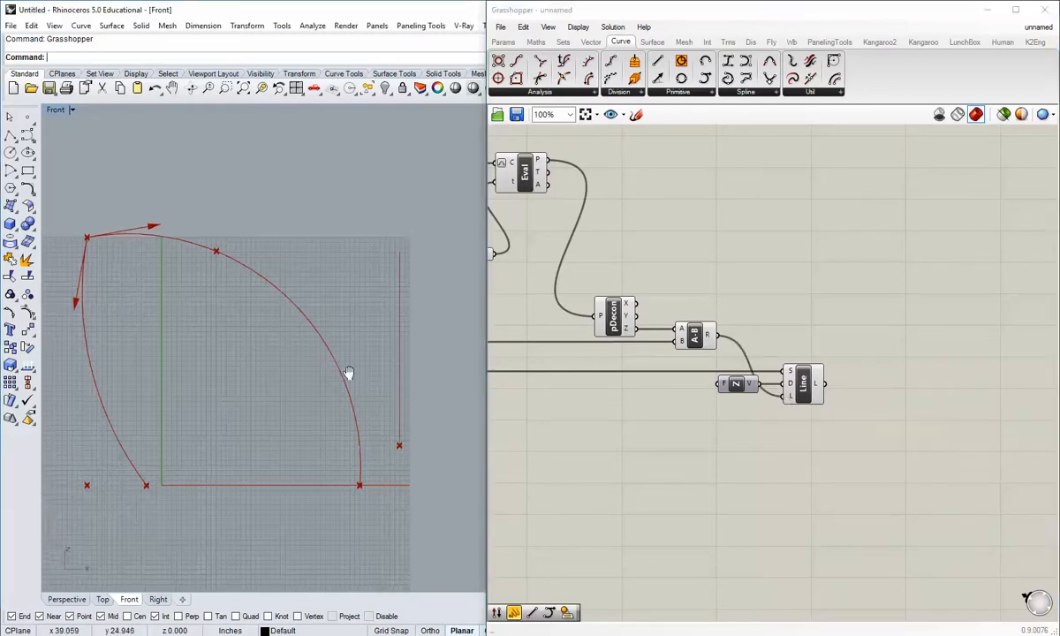
Check the vertical line's upper end against the evaluated arc point in the Front view and examine the Parameter slider driving that point.
scroll(348, 371, "up", 5)
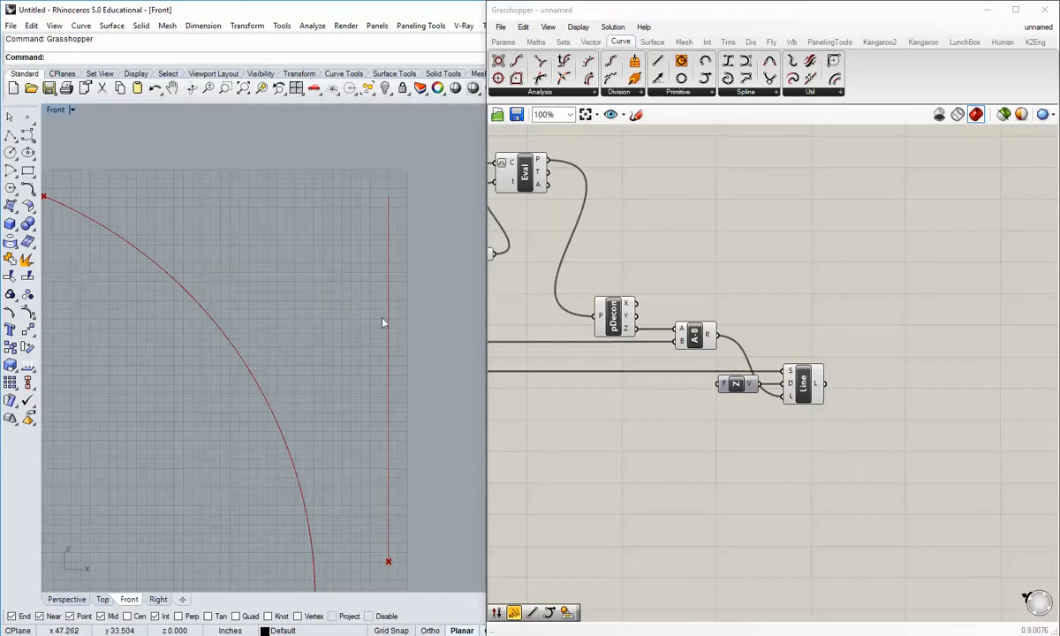
right_click_drag(373, 214, 414, 213)
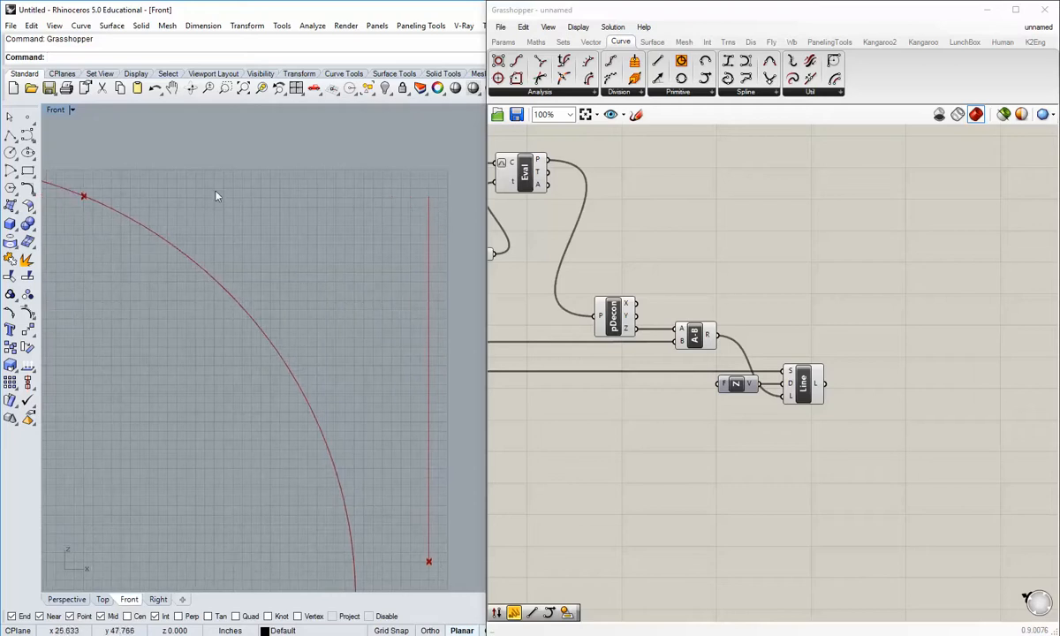
scroll(354, 382, "down", 2)
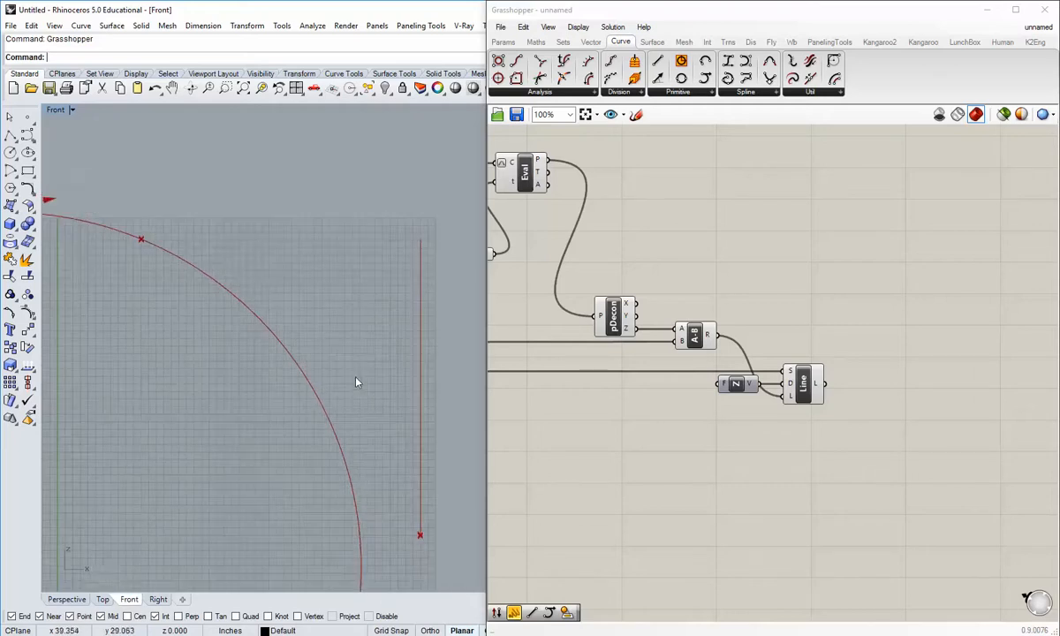
right_click_drag(680, 438, 838, 441)
scroll(649, 434, "down", 2)
right_click_drag(649, 434, 793, 447)
scroll(764, 334, "up", 2)
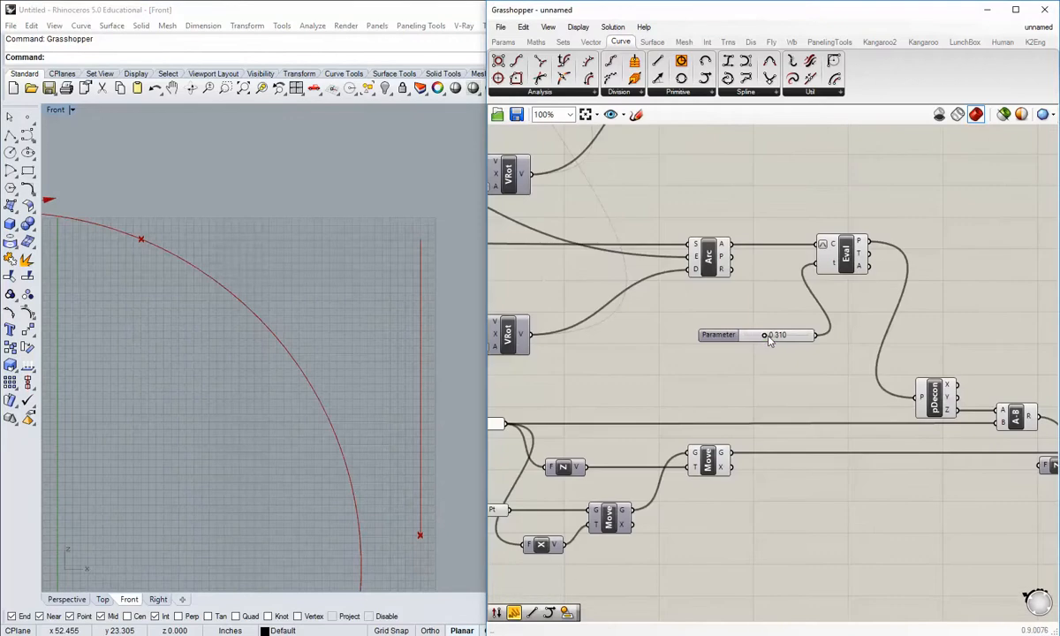
left_click(775, 341)
left_click_drag(777, 340, 770, 374)
left_click(738, 320)
scroll(733, 336, "up", 3)
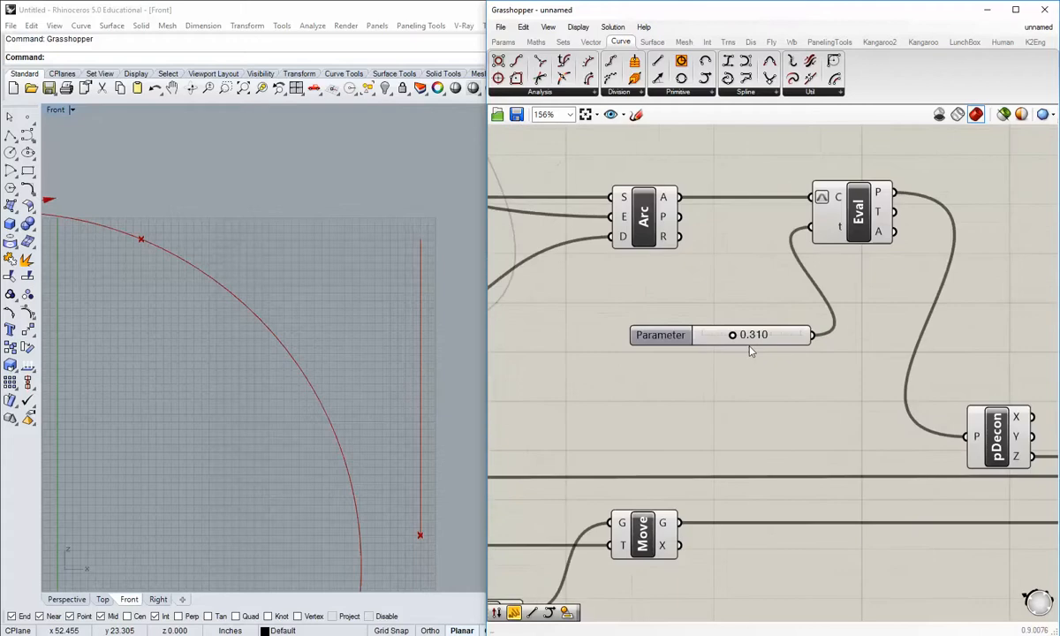
scroll(747, 340, "down", 2)
scroll(300, 411, "down", 3)
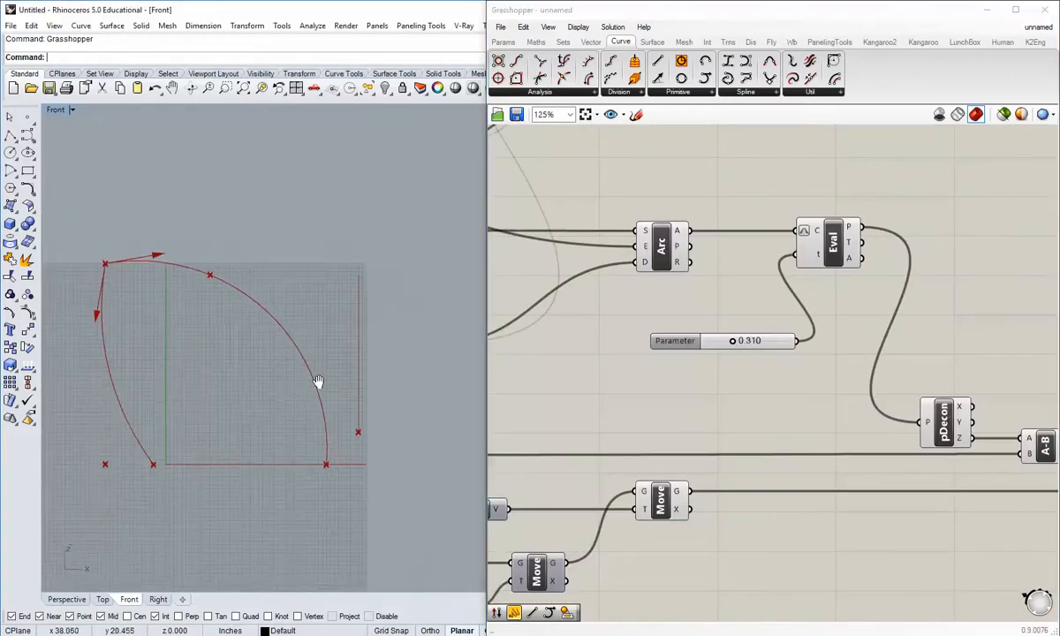
right_click_drag(296, 399, 342, 377)
left_click(763, 433)
scroll(763, 433, "down", 2)
right_click_drag(954, 516, 732, 462)
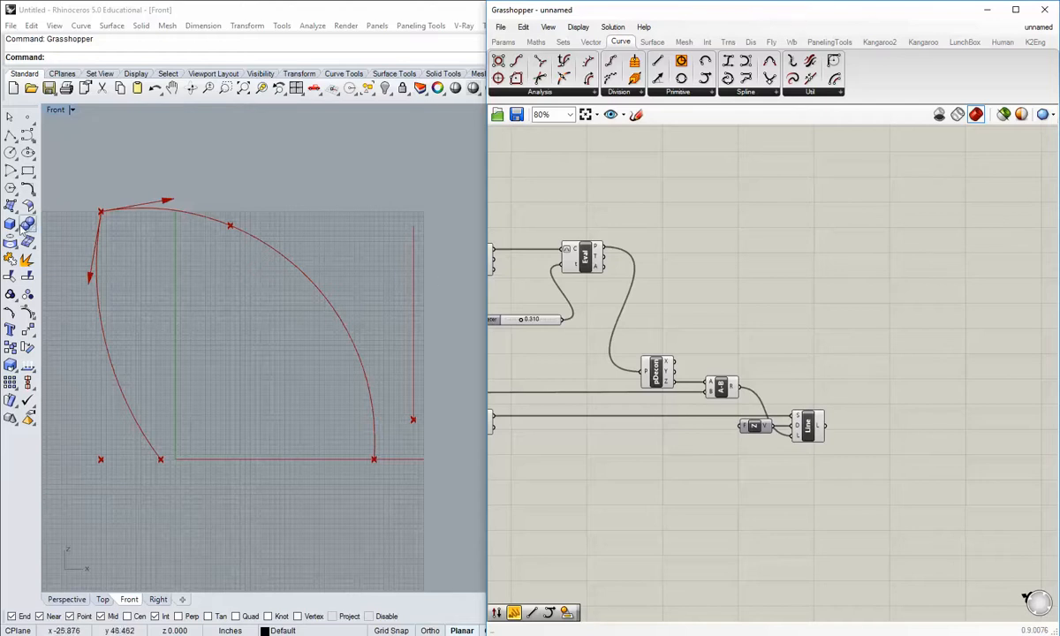
right_click_drag(416, 365, 397, 369)
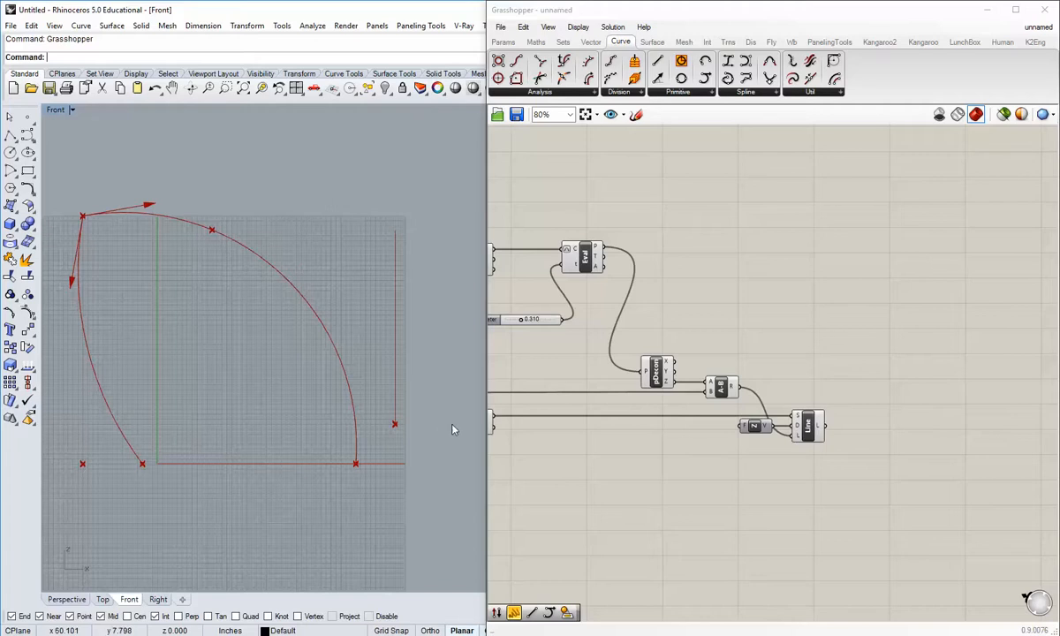
Add a Project Point component to the canvas beyond the Line component.
left_click(735, 327)
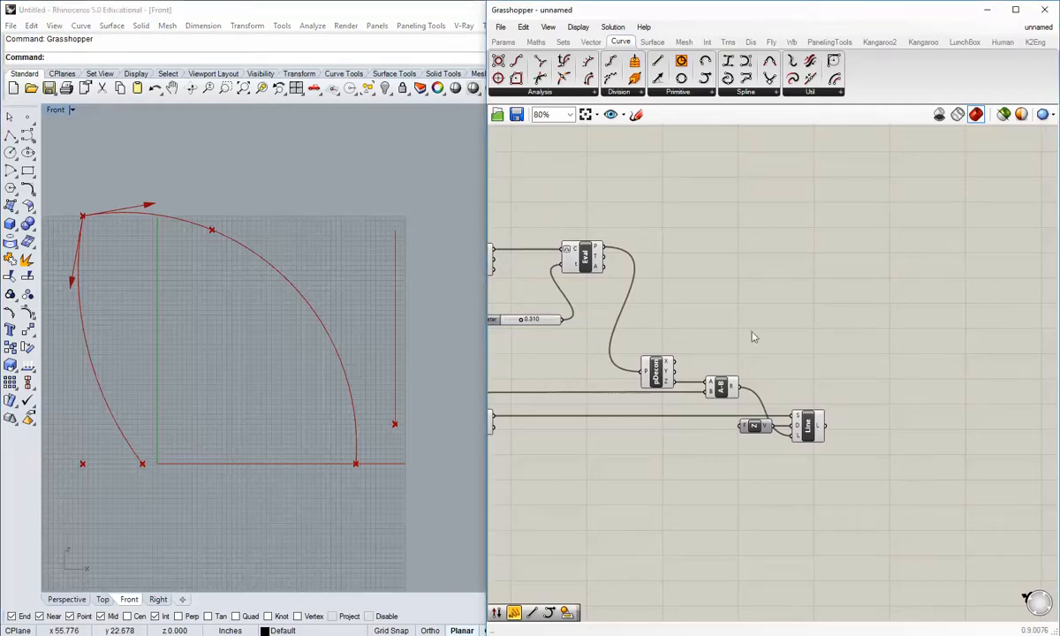
scroll(768, 332, "down", 2)
left_click(590, 42)
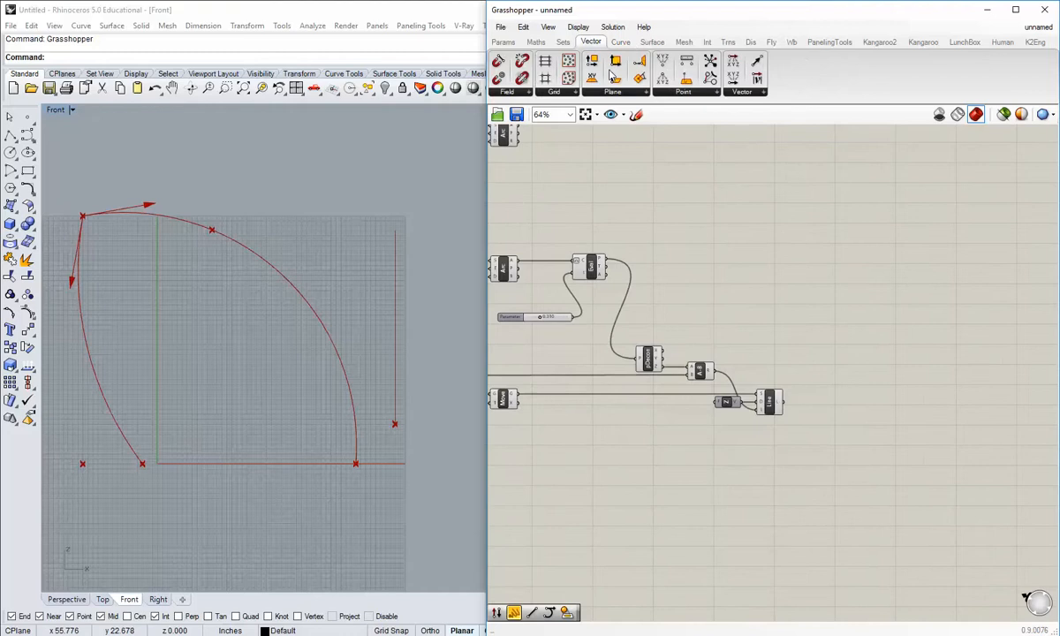
left_click(683, 92)
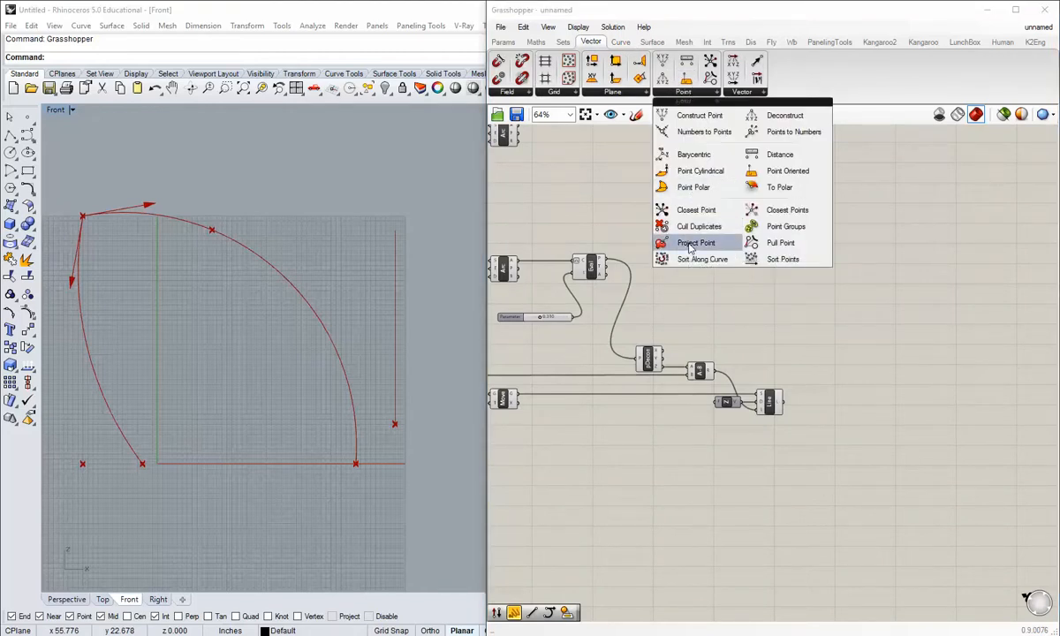
left_click_drag(690, 245, 879, 364)
scroll(839, 388, "up", 4)
right_click_drag(822, 391, 909, 395)
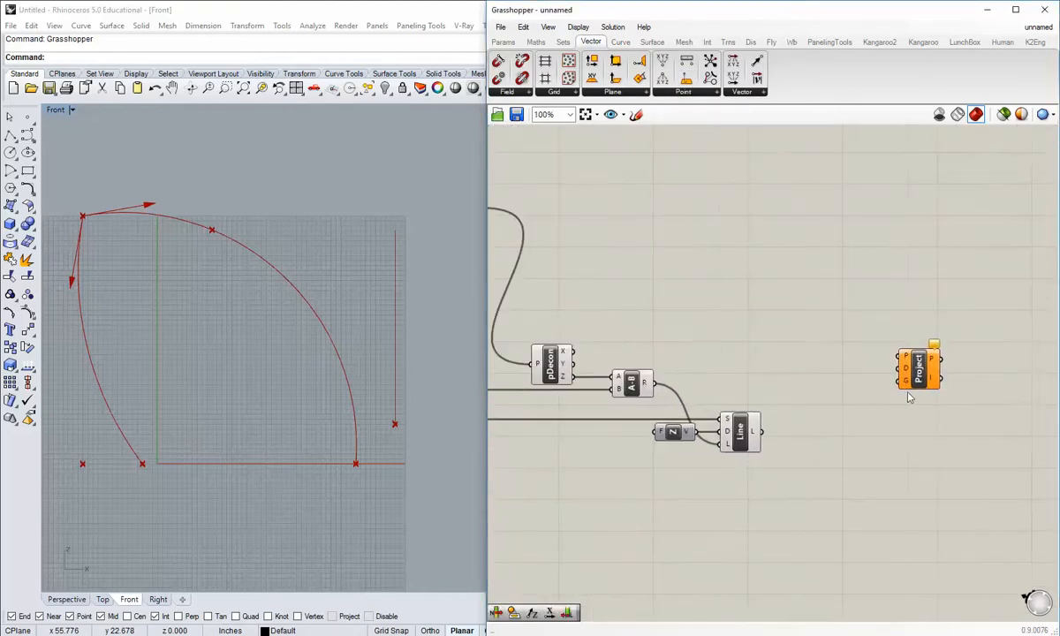
left_click_drag(922, 381, 863, 348)
left_click(846, 378)
scroll(846, 378, "up", 1)
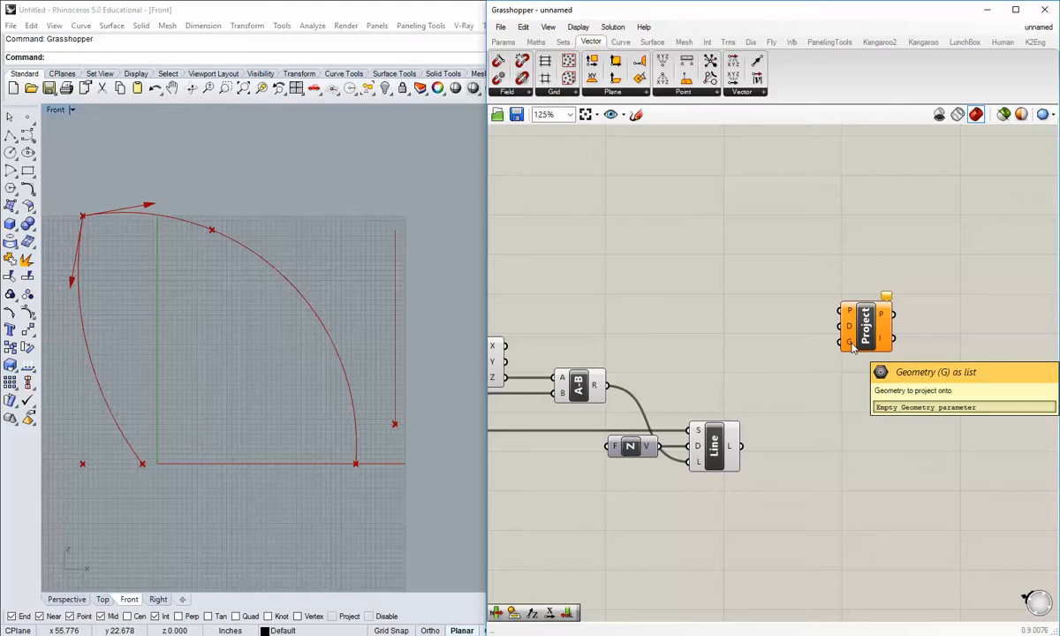
scroll(853, 346, "down", 1)
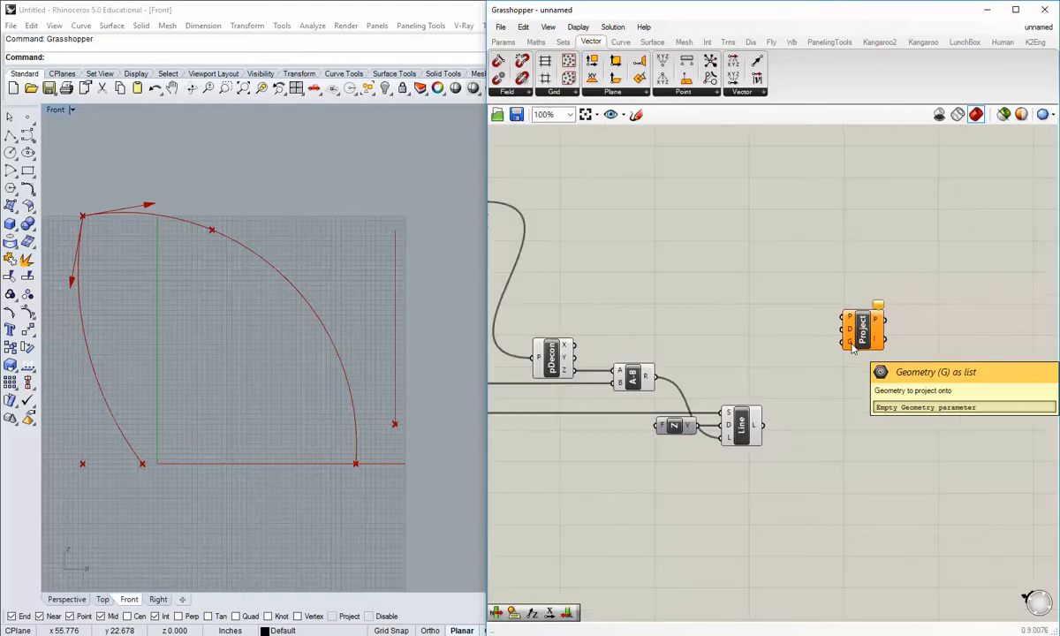
left_click(873, 347)
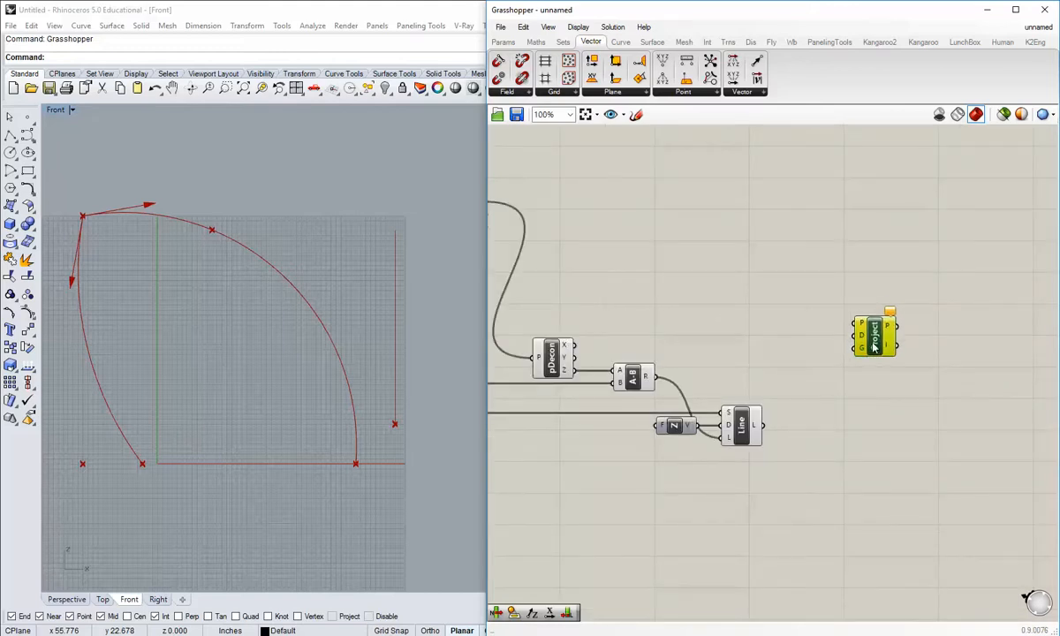
left_click(831, 369)
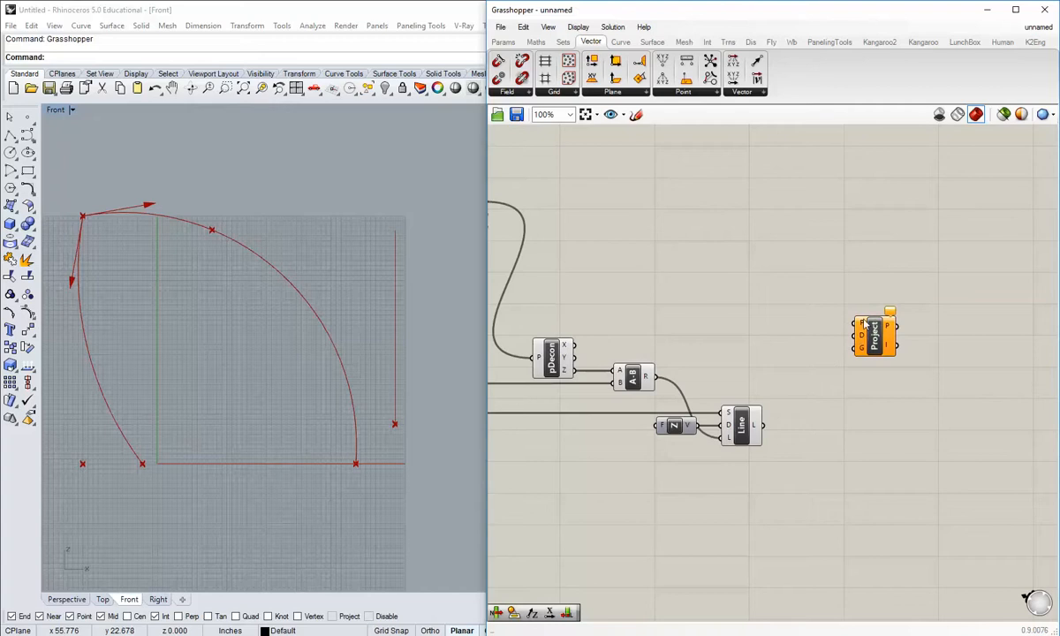
Add a Divide Curve component beside the Line component and connect the line output to its curve input.
right_click_drag(725, 383, 694, 337)
left_click(714, 389)
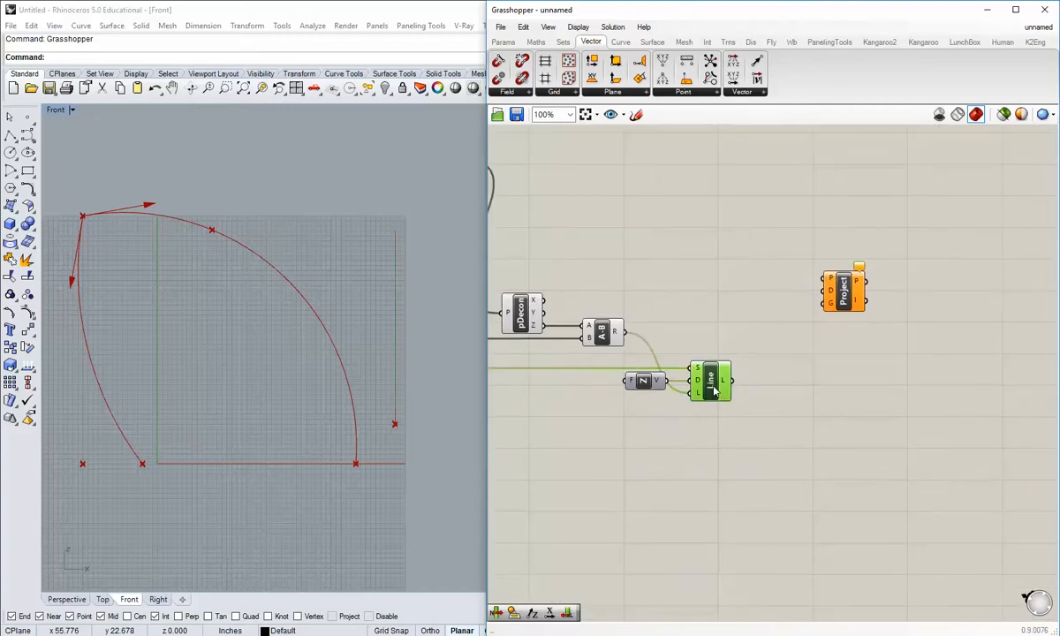
left_click(714, 421)
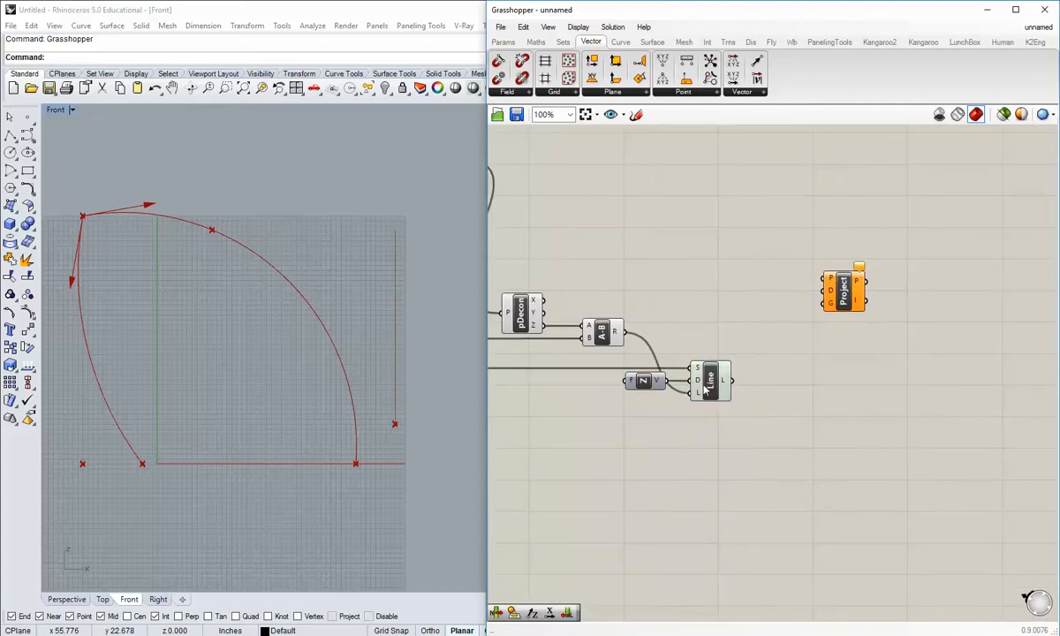
right_click_drag(720, 384, 672, 382)
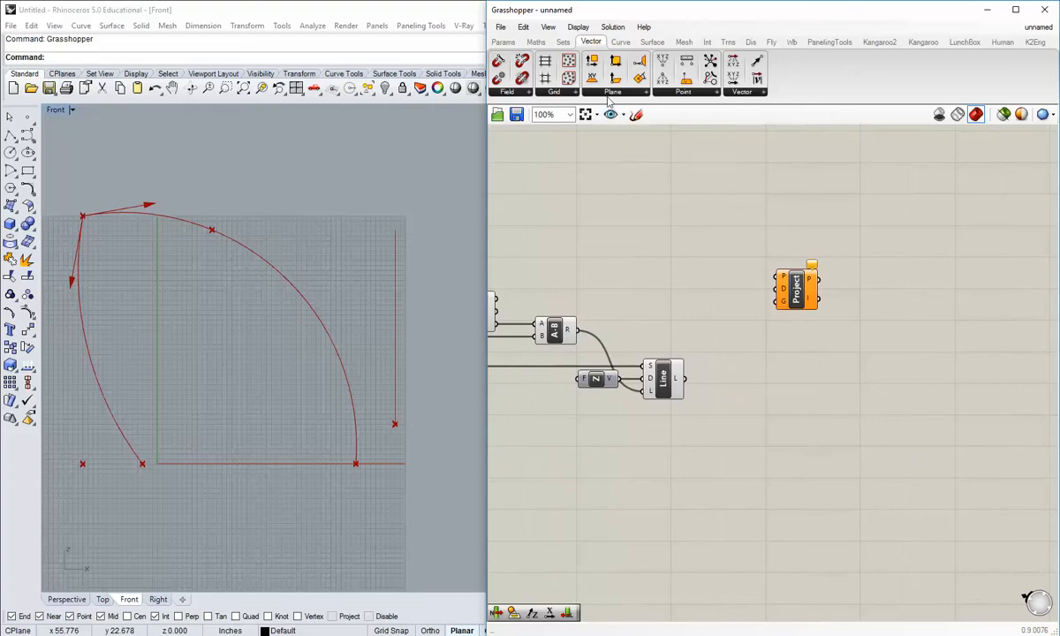
left_click(621, 42)
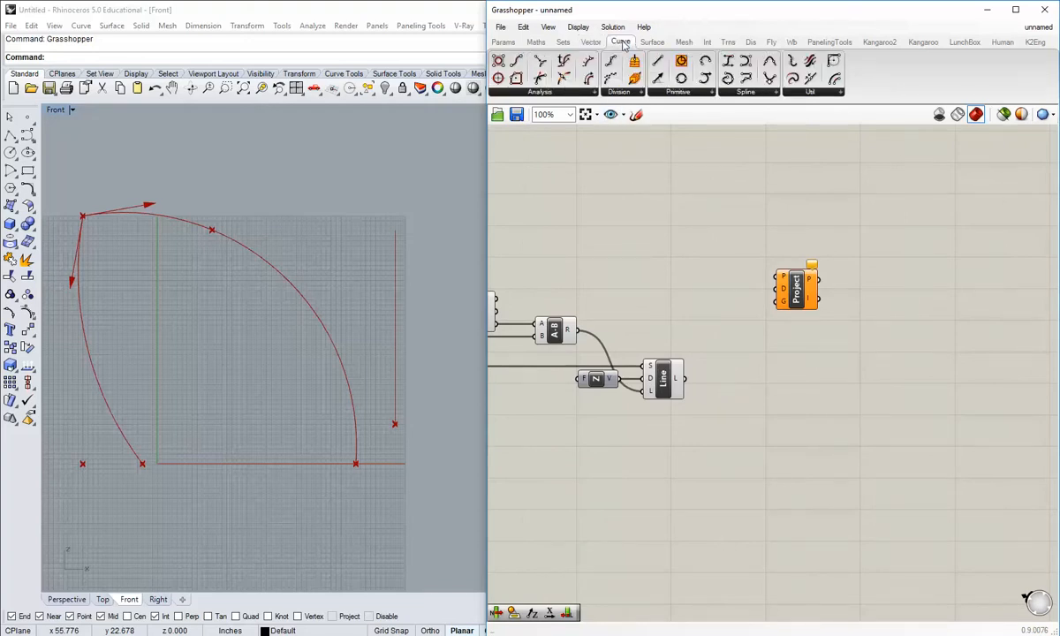
left_click(673, 93)
left_click(620, 93)
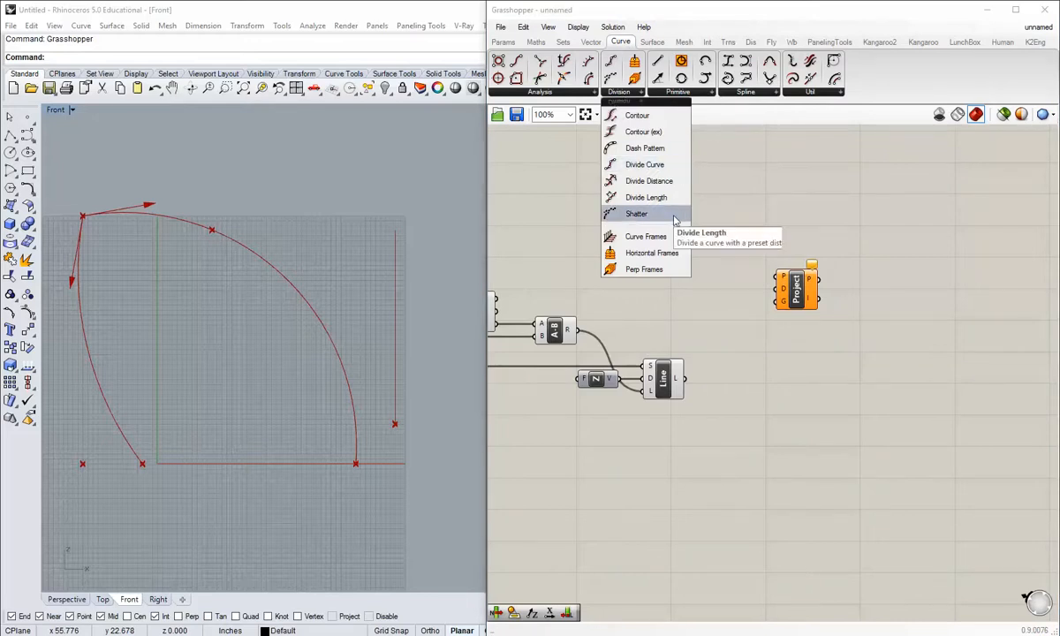
left_click_drag(645, 164, 745, 362)
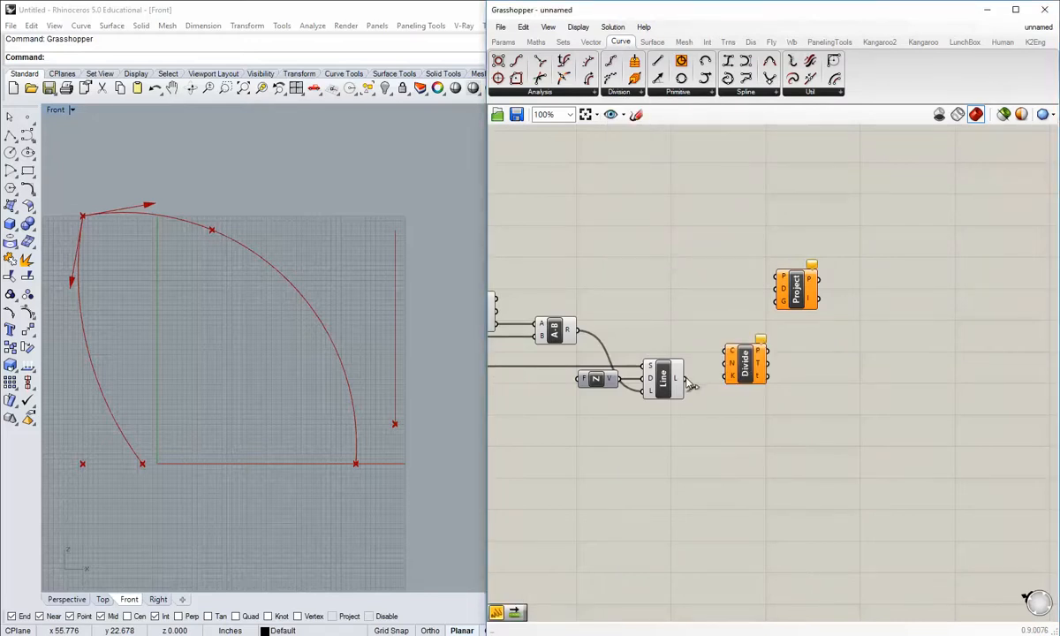
left_click_drag(688, 382, 725, 351)
right_click_drag(753, 378, 723, 391)
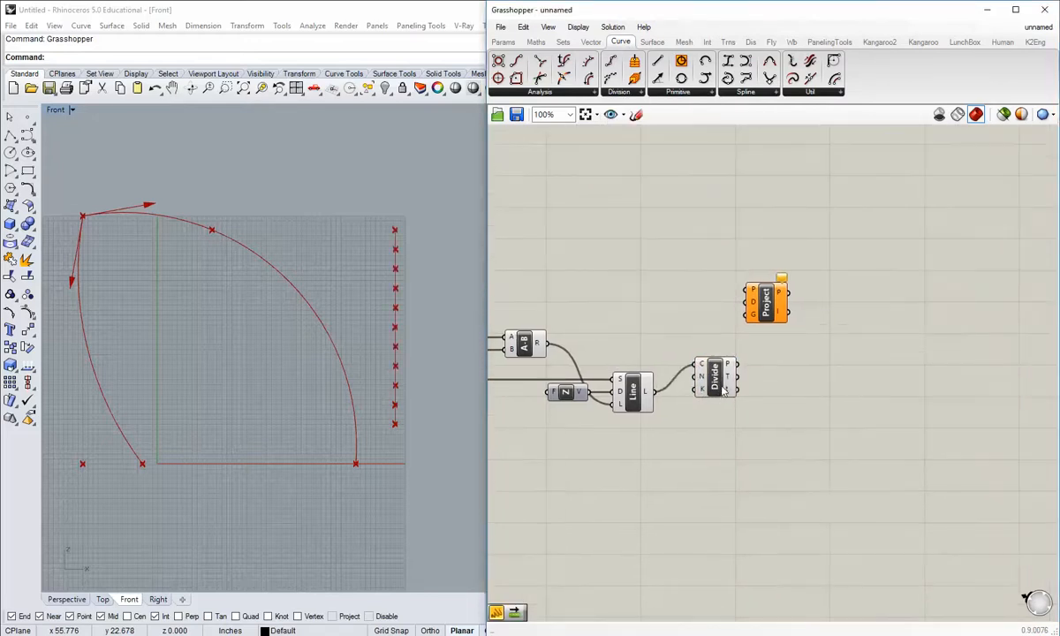
Move Project Point farther from the Line component and lower Divide Curve to straighten its wire from Line.
left_click_drag(766, 303, 851, 287)
left_click_drag(716, 378, 721, 404)
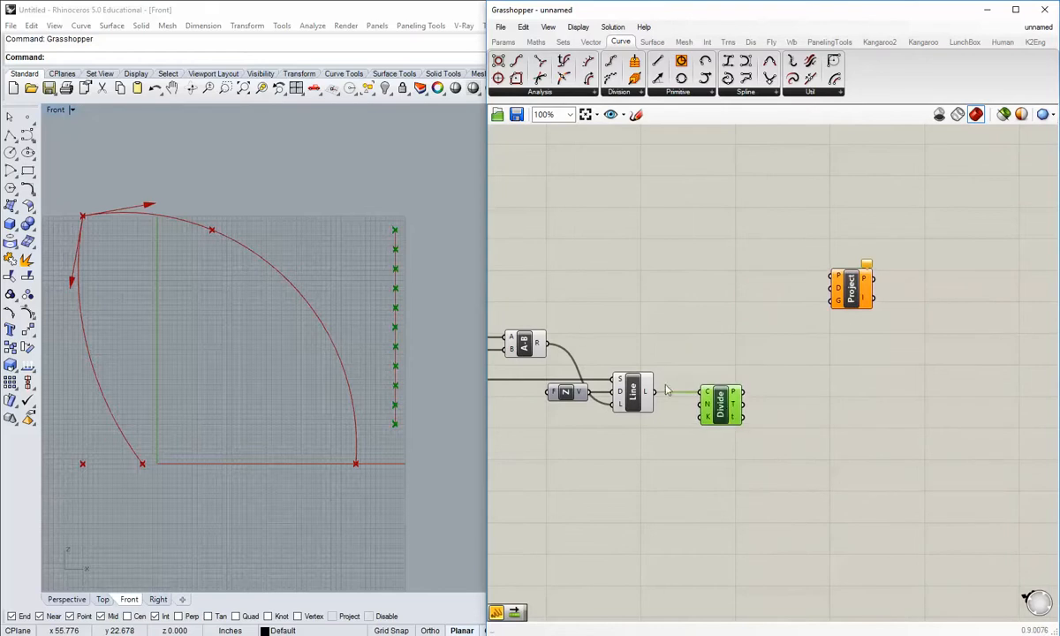
left_click(670, 456)
Add a panel containing 8, connect it to Divide Curve's count input, and shrink the panel to fit its value.
scroll(663, 404, "up", 3)
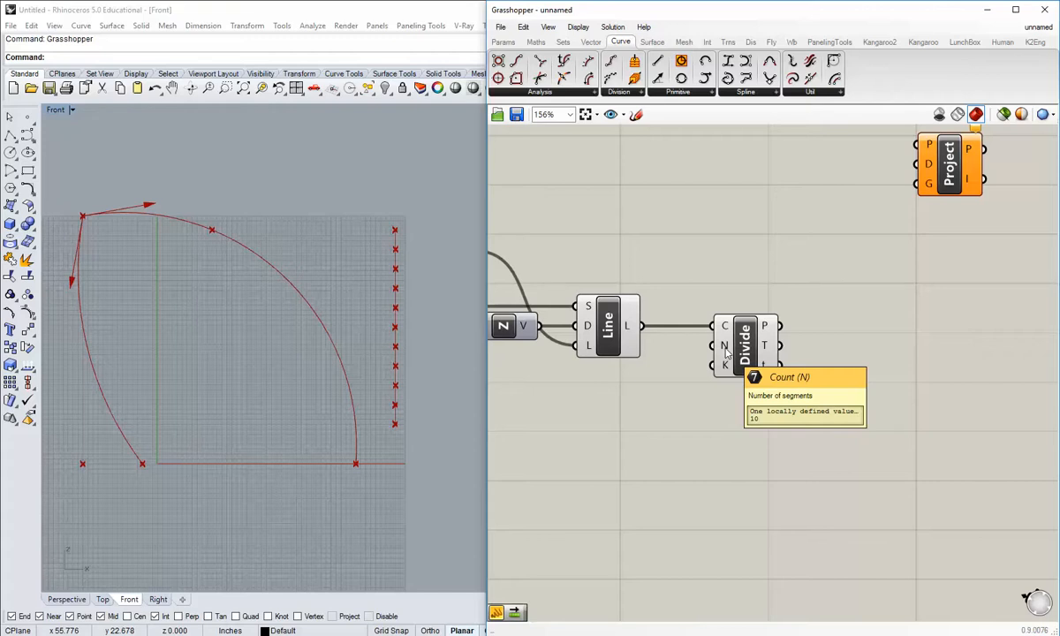
right_click_drag(707, 394, 703, 383)
left_click(504, 42)
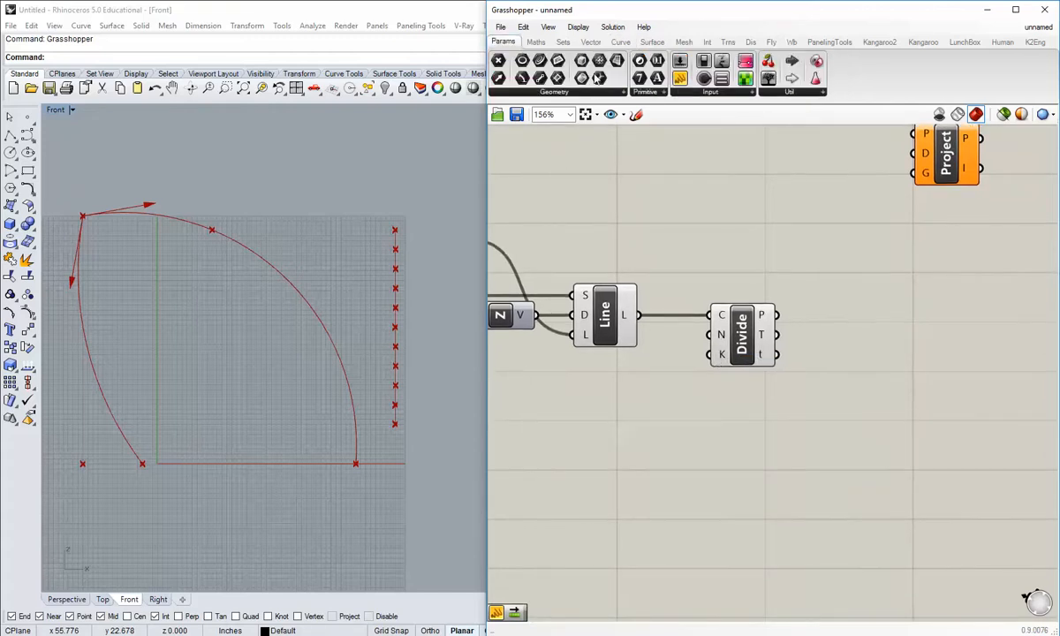
left_click(680, 78)
double_click(668, 428)
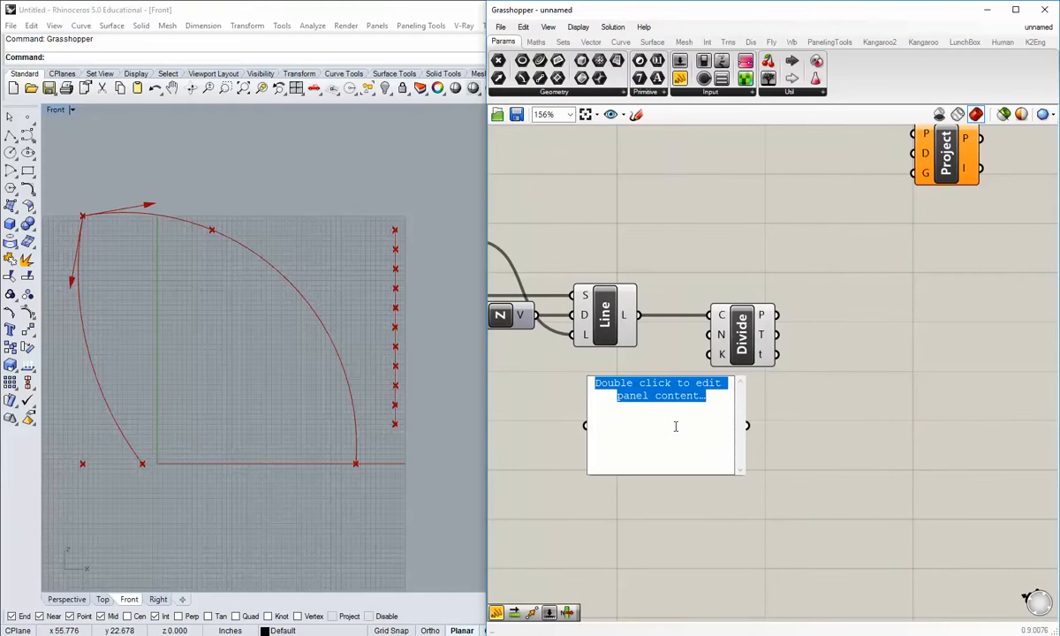
type("8")
left_click(774, 433)
left_click_drag(709, 434, 712, 335)
right_click_drag(637, 475, 745, 480)
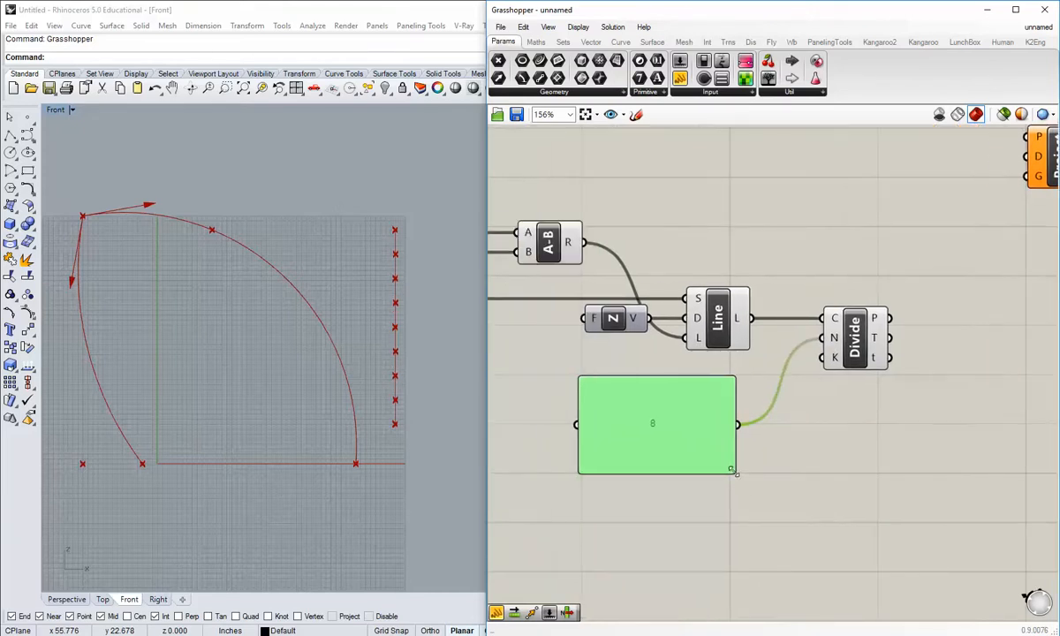
left_click_drag(736, 473, 726, 448)
left_click(720, 471)
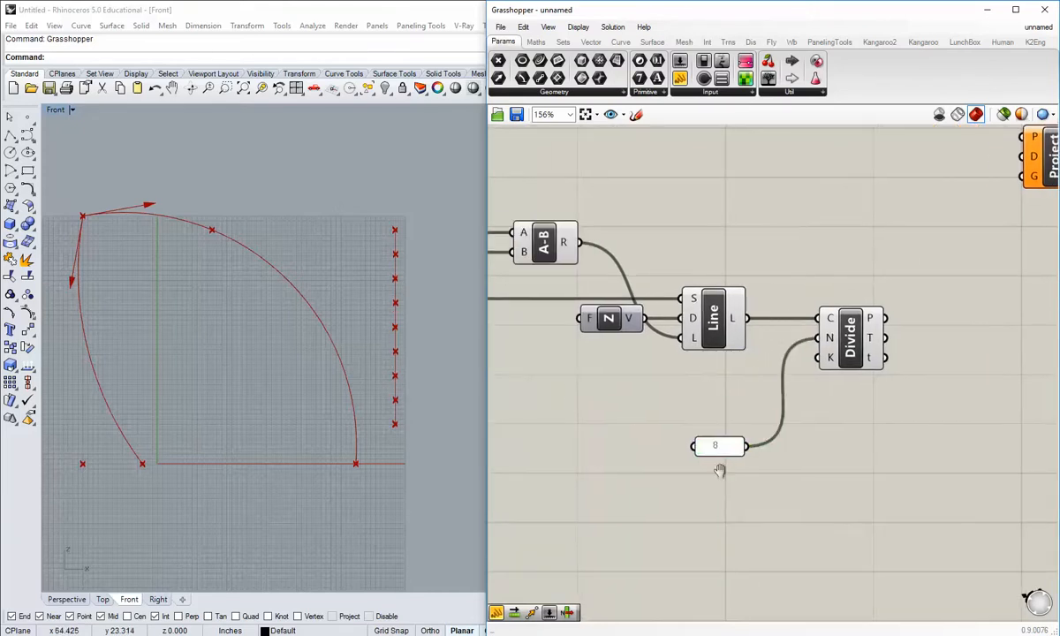
Group the panel containing 8 that feeds Divide Curve's count and give the group a blob outline.
right_click_drag(720, 471, 634, 452)
scroll(634, 451, "up", 1)
left_click(637, 430)
middle_click(637, 428)
left_click(636, 398)
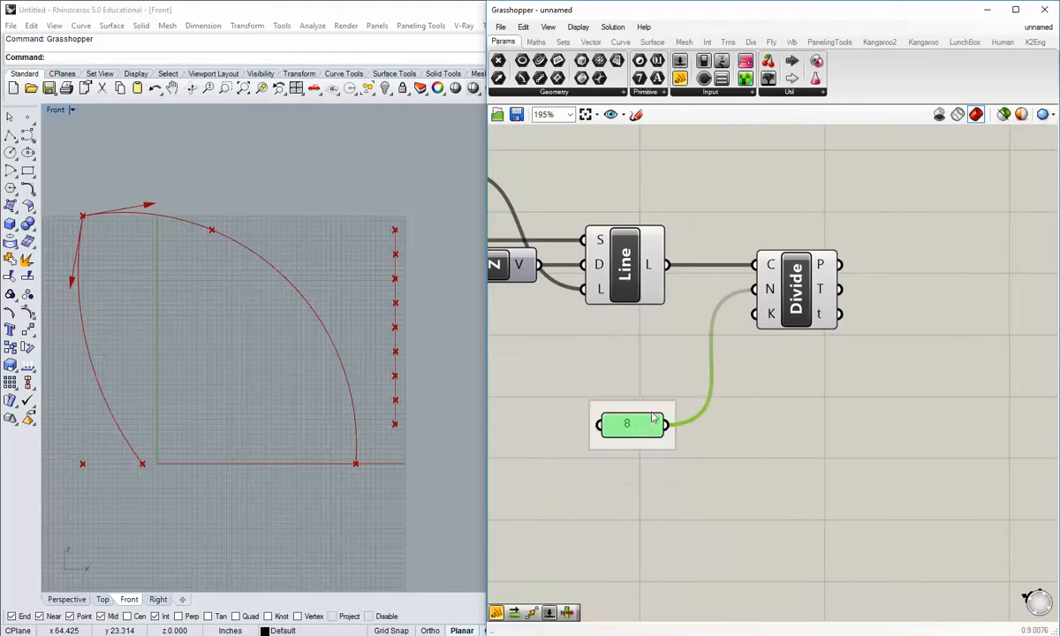
right_click(653, 411)
left_click(671, 459)
right_click_drag(628, 492, 660, 497)
scroll(291, 424, "down", 2)
right_click_drag(279, 410, 292, 440)
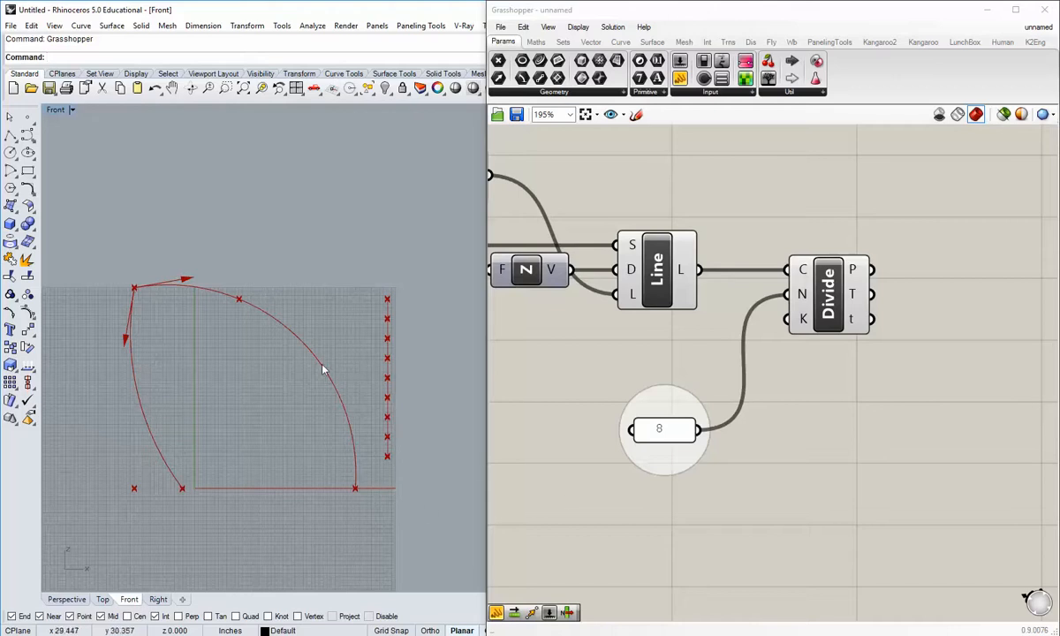
right_click_drag(296, 391, 296, 386)
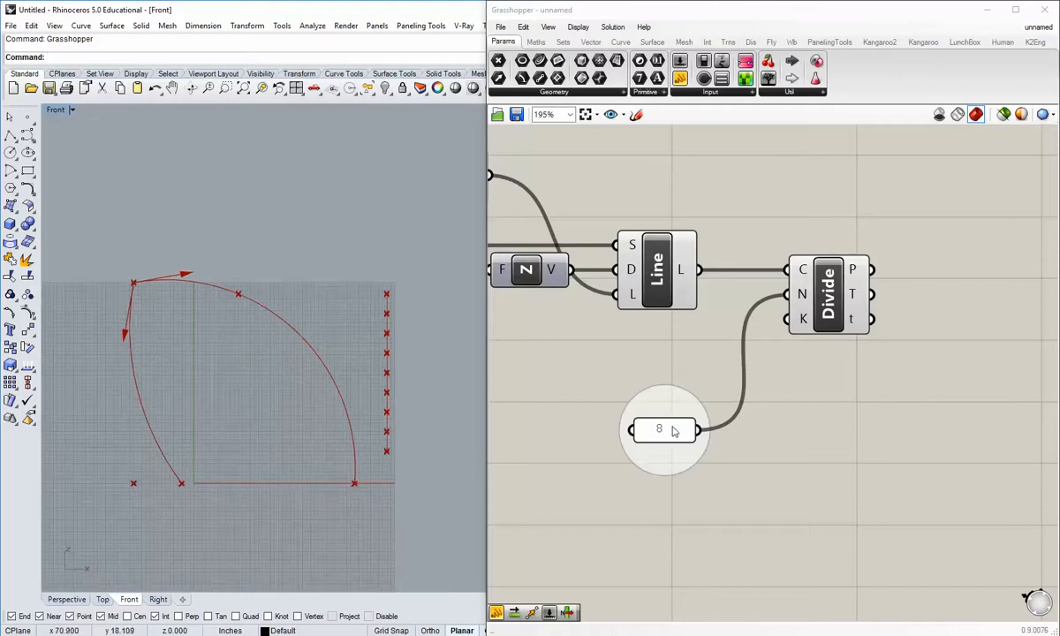
Group the panel containing 8 that feeds the Z and X unit vectors and give its group a blob outline.
scroll(673, 430, "down", 5)
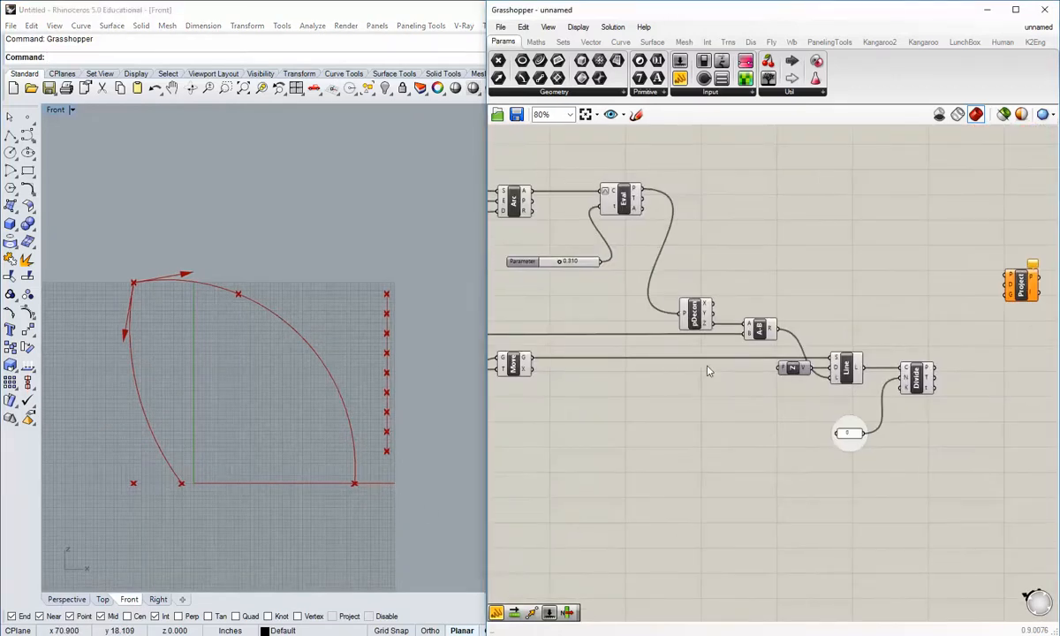
right_click_drag(563, 366, 728, 380)
right_click_drag(574, 384, 738, 383)
scroll(699, 369, "up", 1)
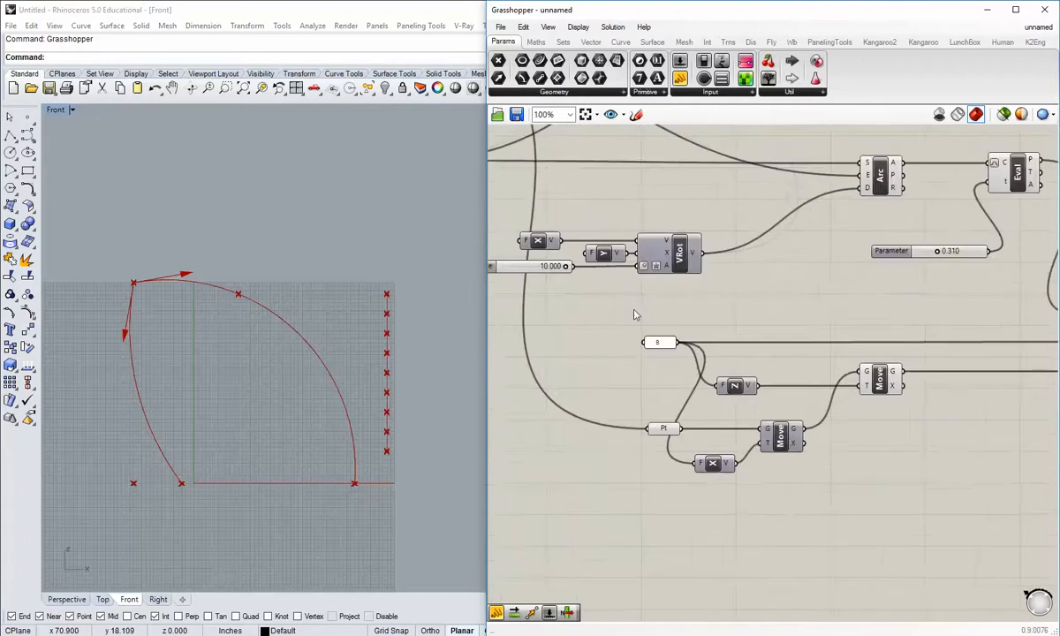
scroll(650, 345, "up", 1)
left_click(664, 343)
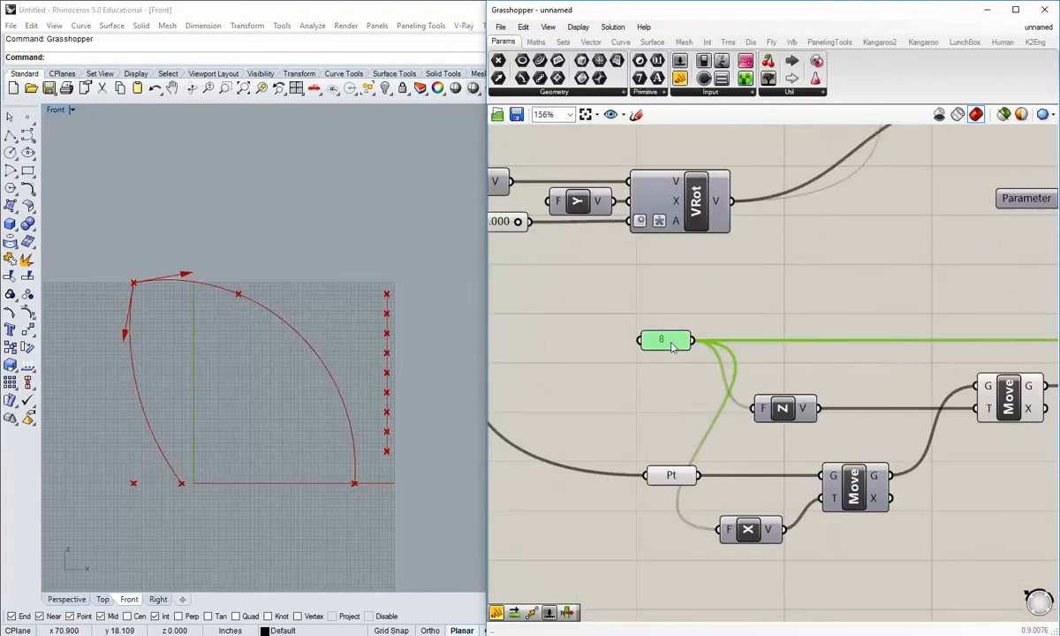
middle_click(664, 343)
left_click(670, 311)
left_click(682, 326)
left_click(672, 394)
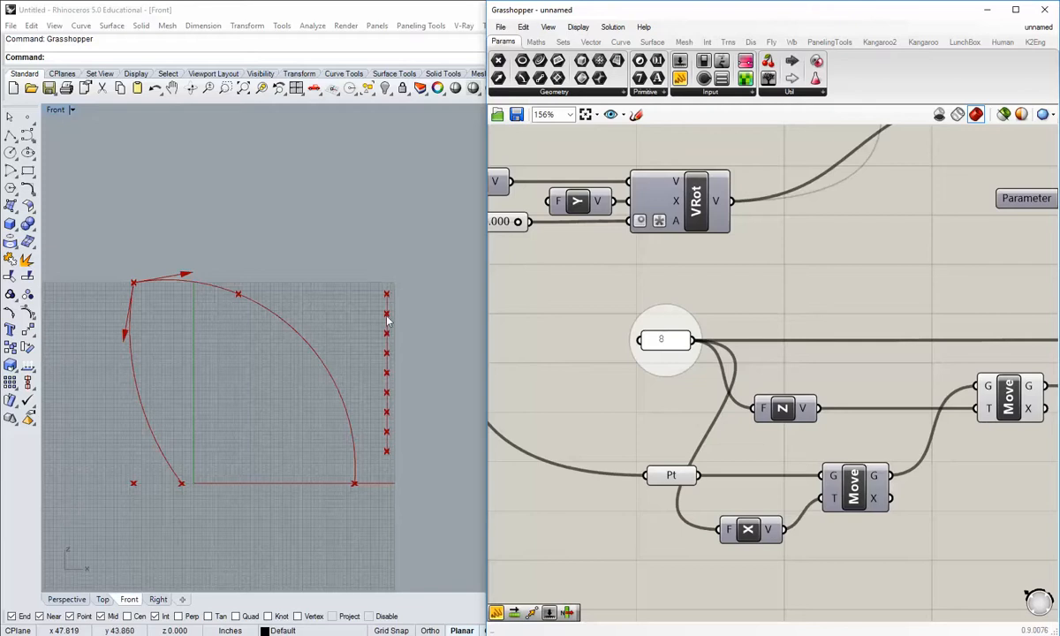
scroll(394, 431, "up", 2)
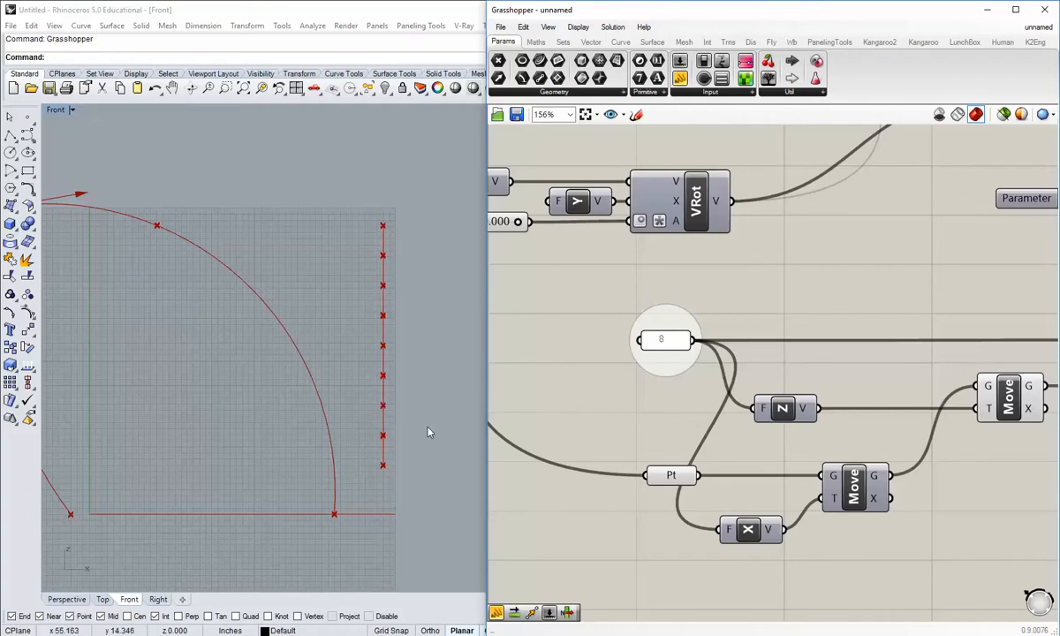
mouse_move(366, 418)
right_mouse_down()
mouse_move(339, 429)
mouse_move(354, 416)
right_mouse_up()
scroll(339, 430, "down", 2)
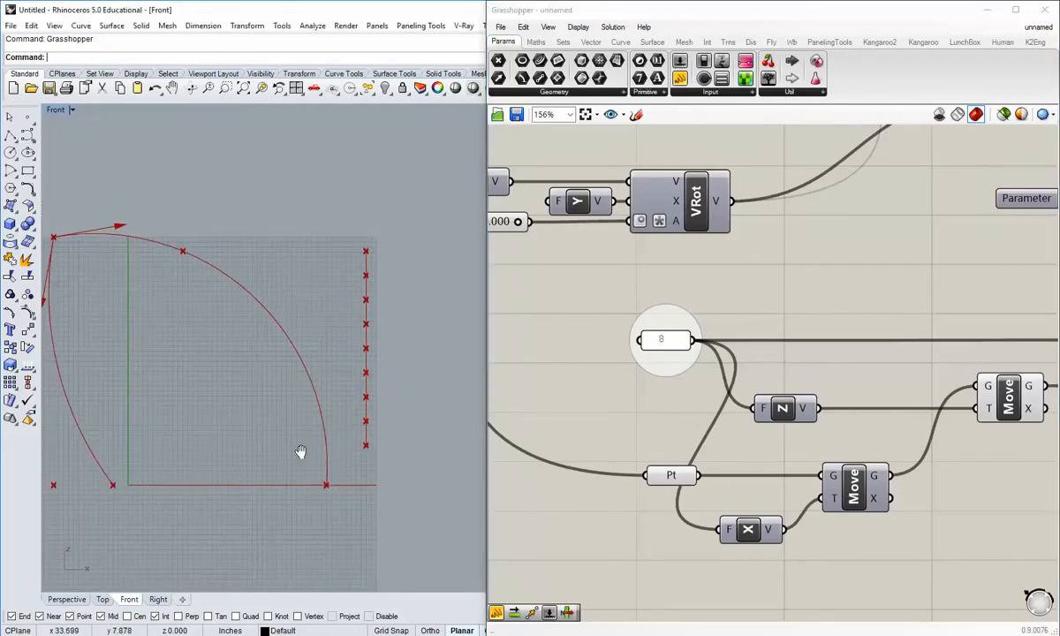
Reposition the panel holding the value 8 that feeds the Divide component's count input.
right_click_drag(301, 451, 367, 474)
scroll(834, 434, "down", 2)
right_click_drag(834, 435, 510, 372)
scroll(510, 372, "down", 1)
right_click_drag(891, 390, 680, 403)
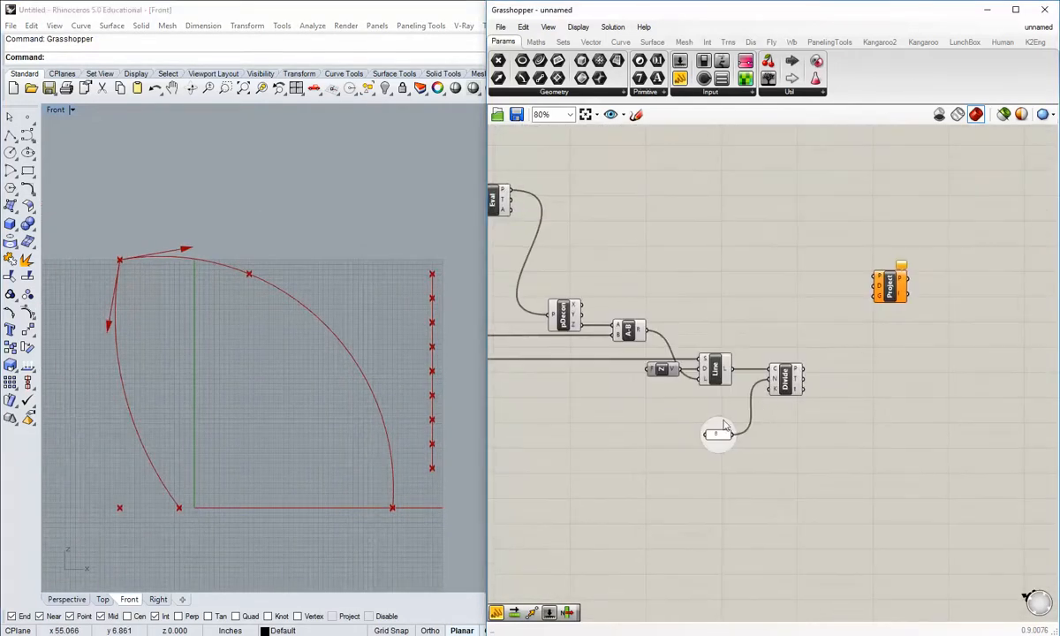
scroll(722, 428, "up", 2)
left_click_drag(721, 432, 697, 439)
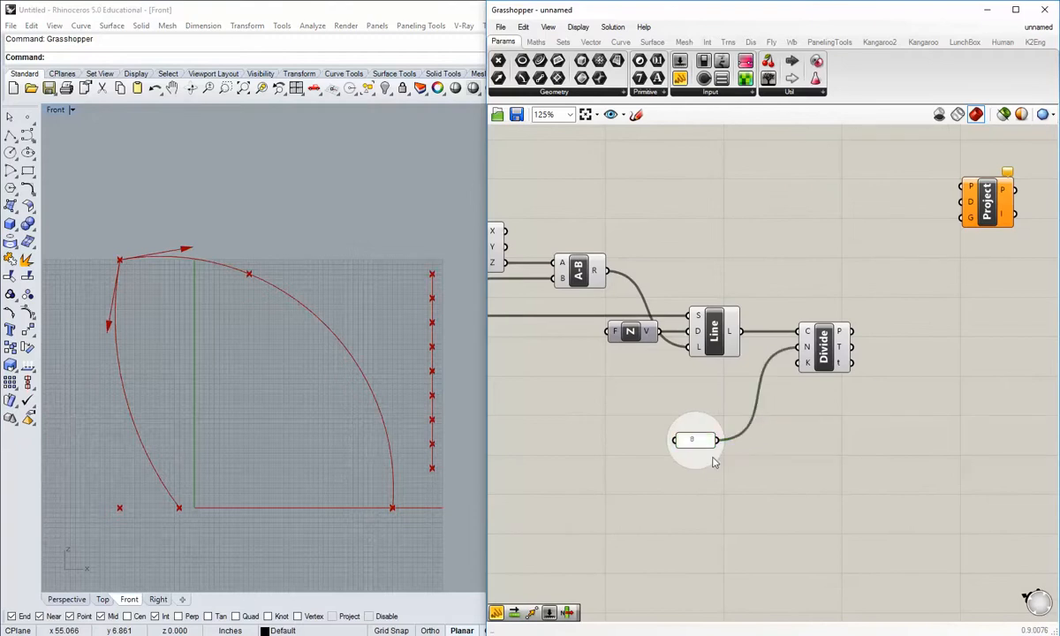
scroll(686, 447, "up", 1)
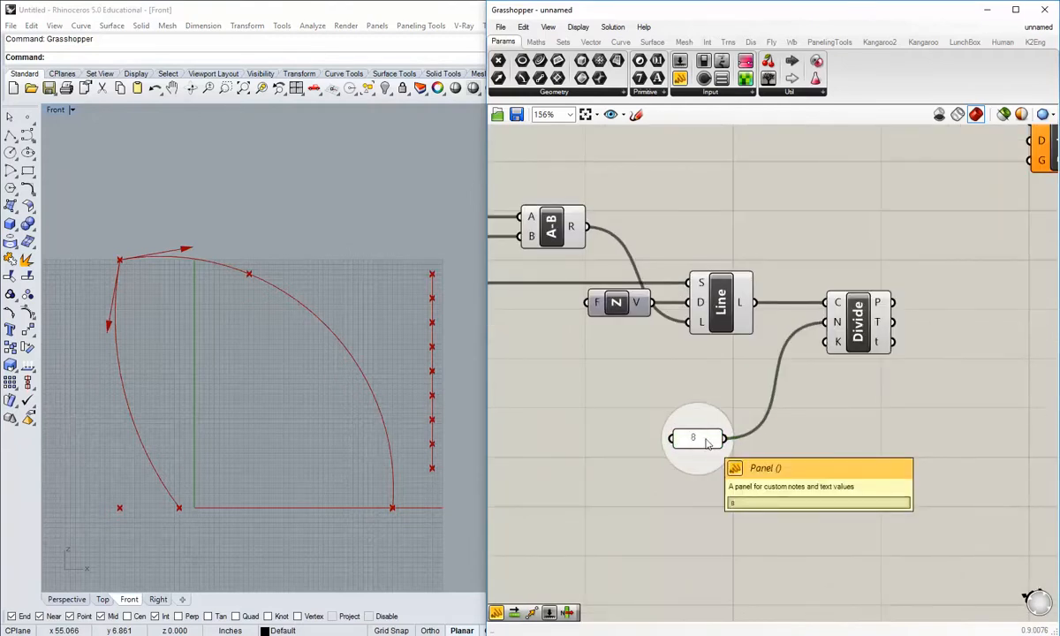
scroll(707, 444, "down", 2)
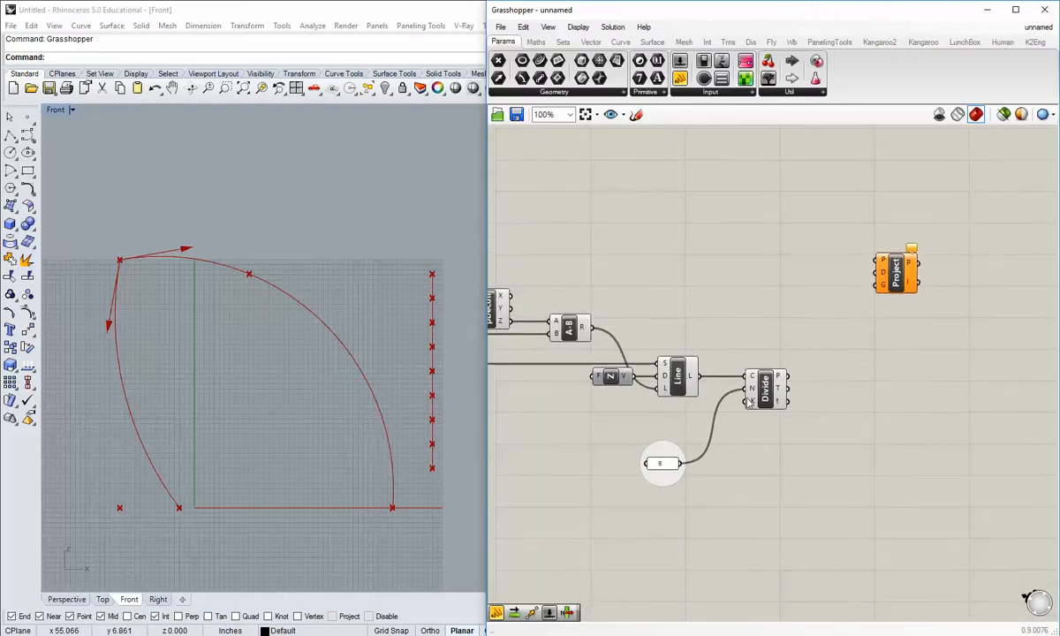
Move the Project component closer to Divide and connect the division points to its point input.
left_click(873, 274)
left_click_drag(873, 274, 850, 305)
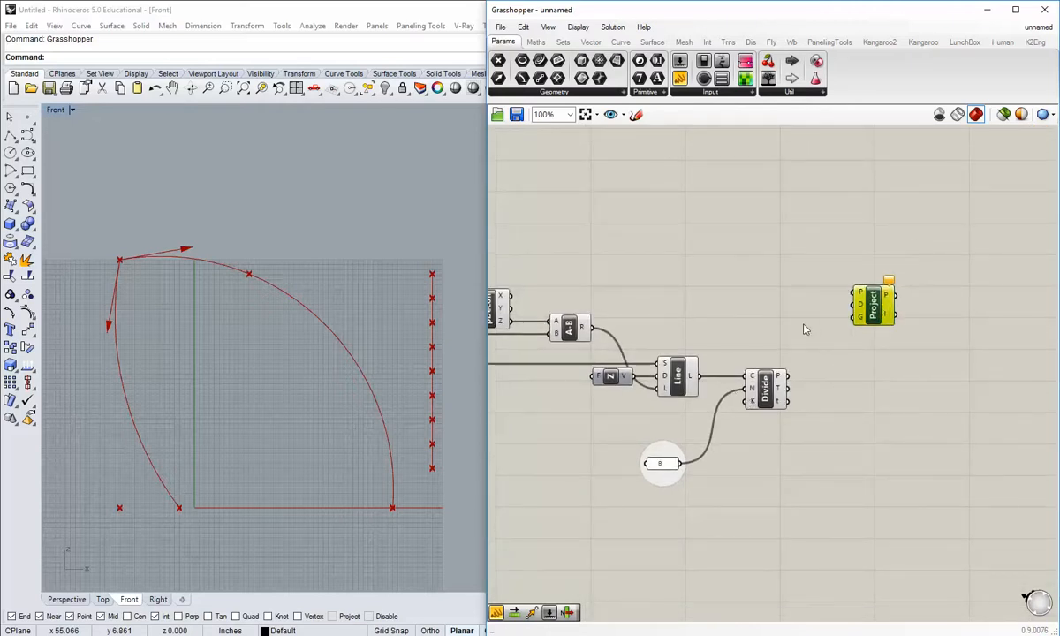
scroll(821, 345, "up", 1)
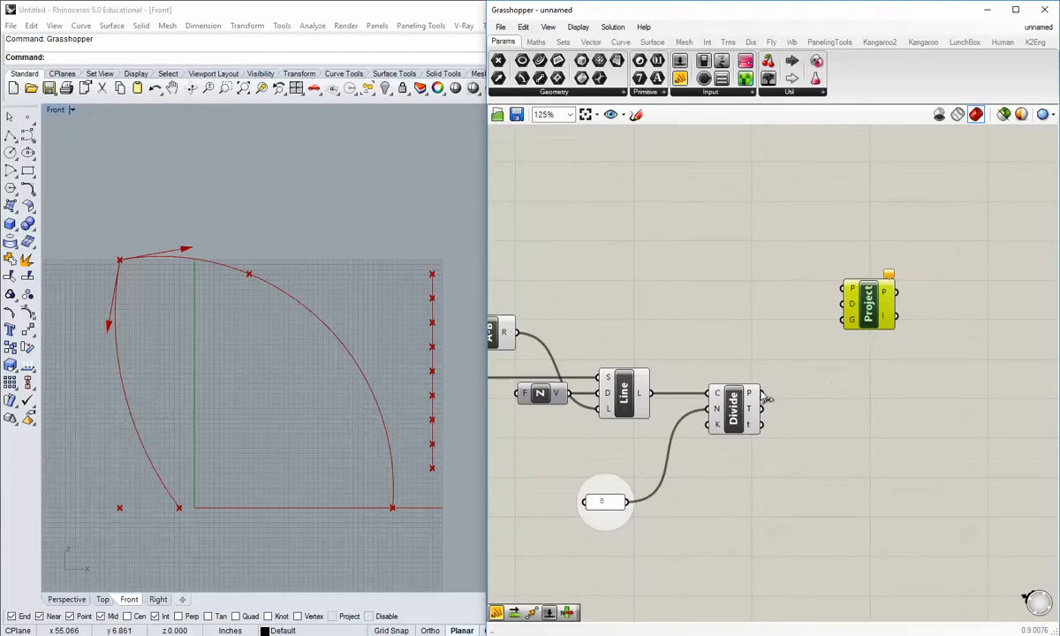
left_click_drag(762, 392, 878, 321)
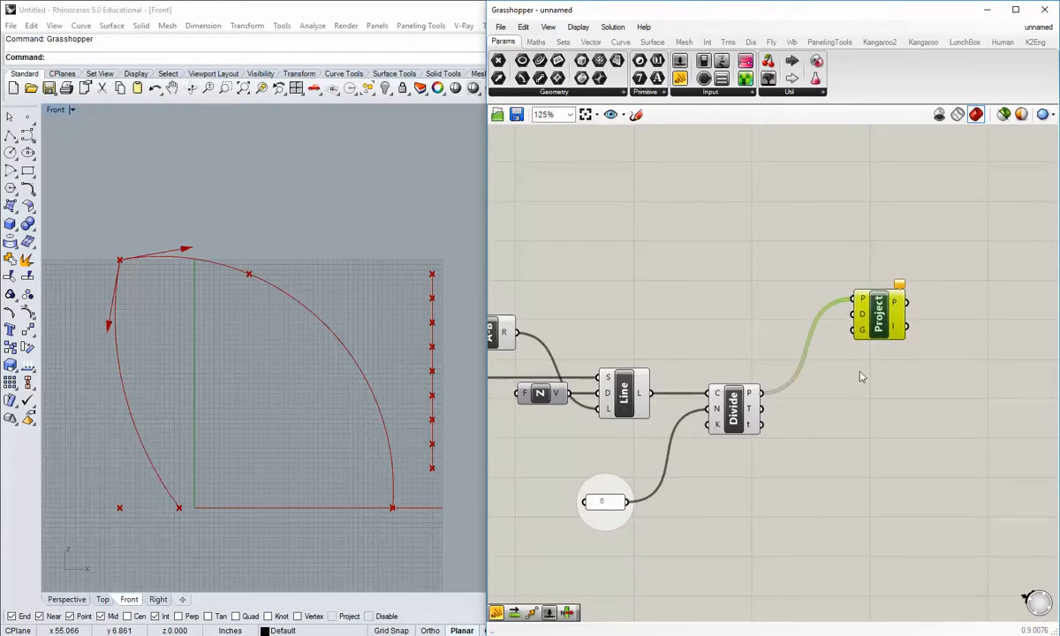
left_click(860, 375)
right_click_drag(840, 346, 850, 351)
mouse_move(872, 325)
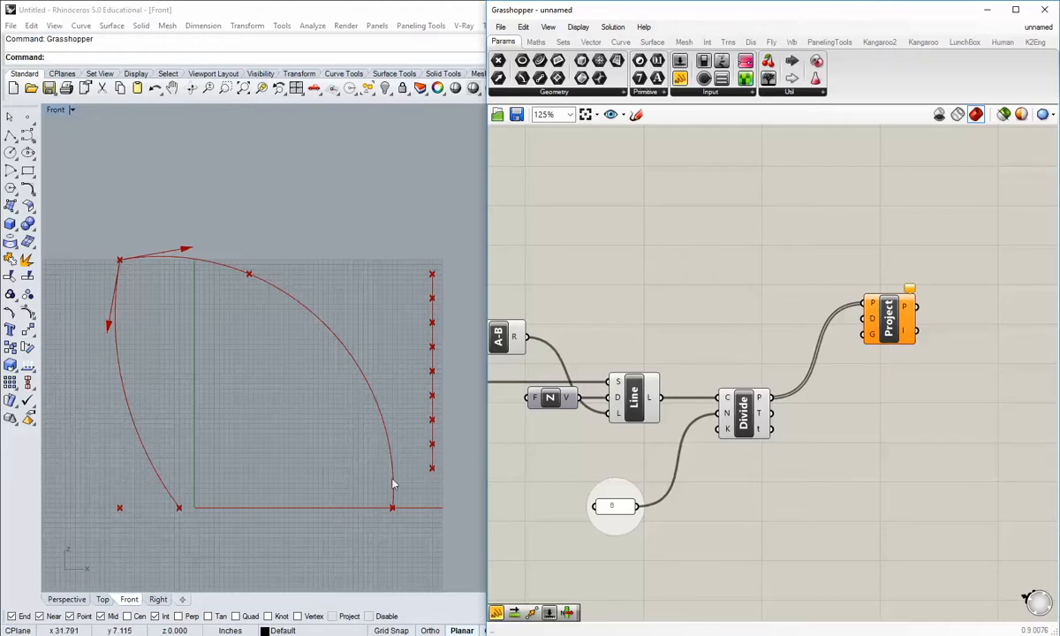
Add a Unit X vector component, align it with the Project component, and connect it to the direction input.
double_click(742, 306)
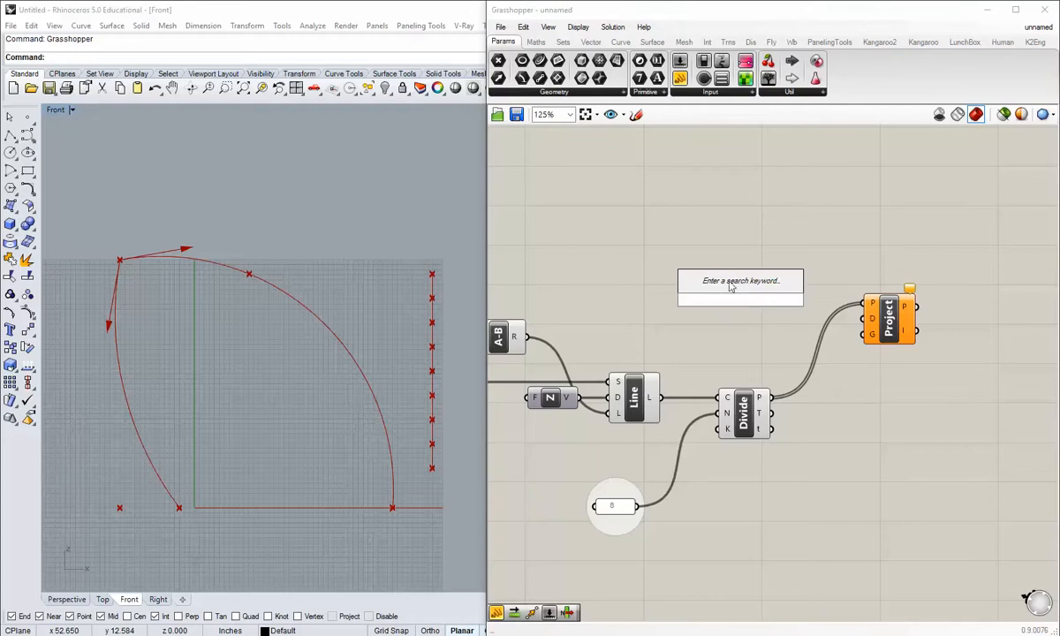
type("x")
left_click(728, 290)
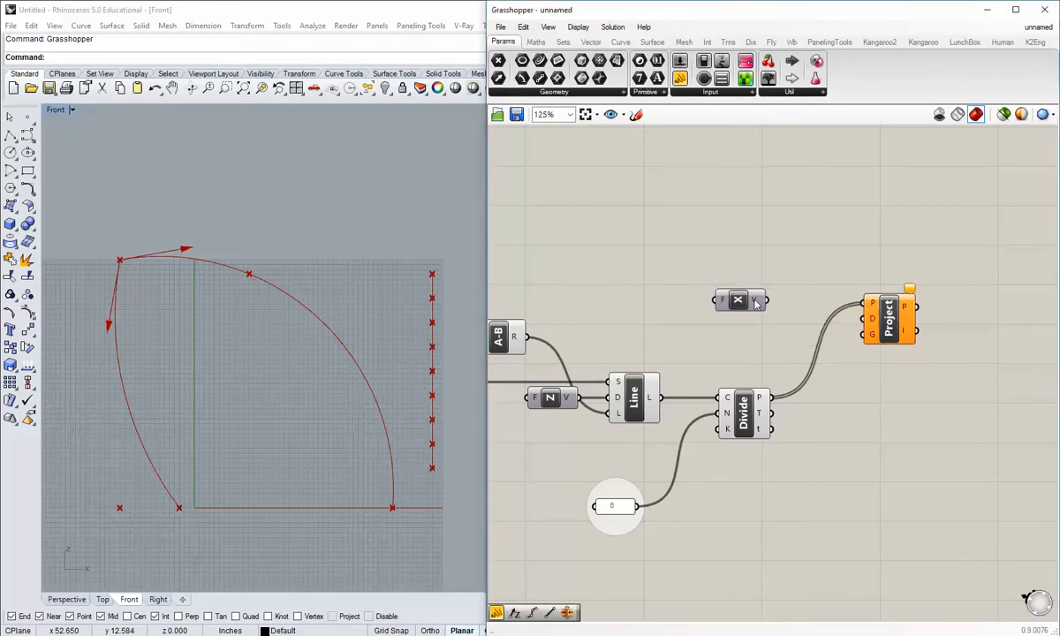
left_click_drag(768, 301, 759, 323)
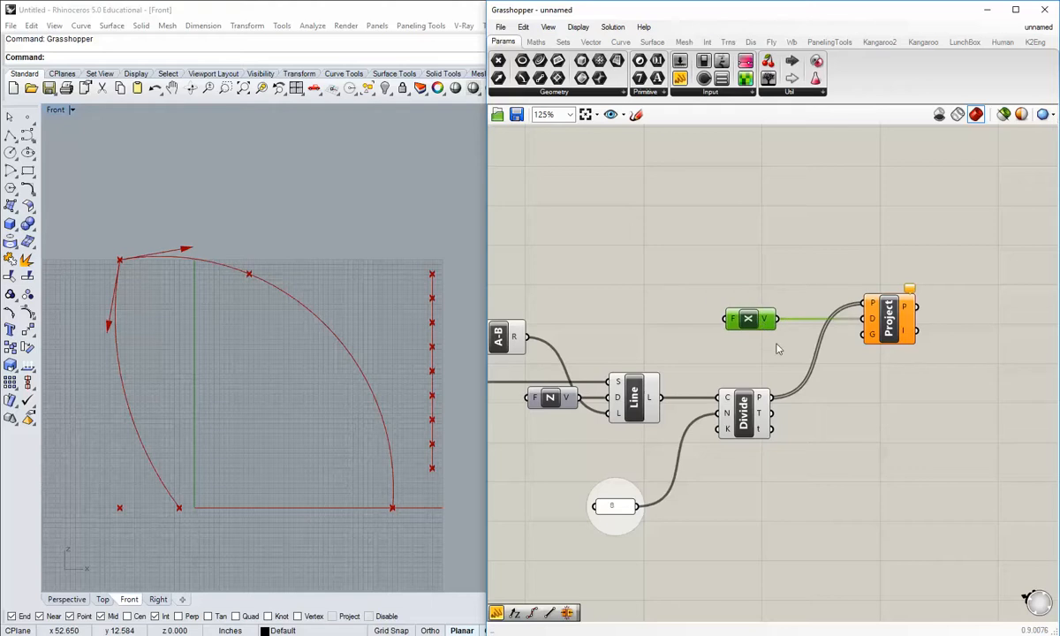
Insert a Reverse vector component between Unit X and Project's direction input, and shift Project outward to make room.
double_click(784, 272)
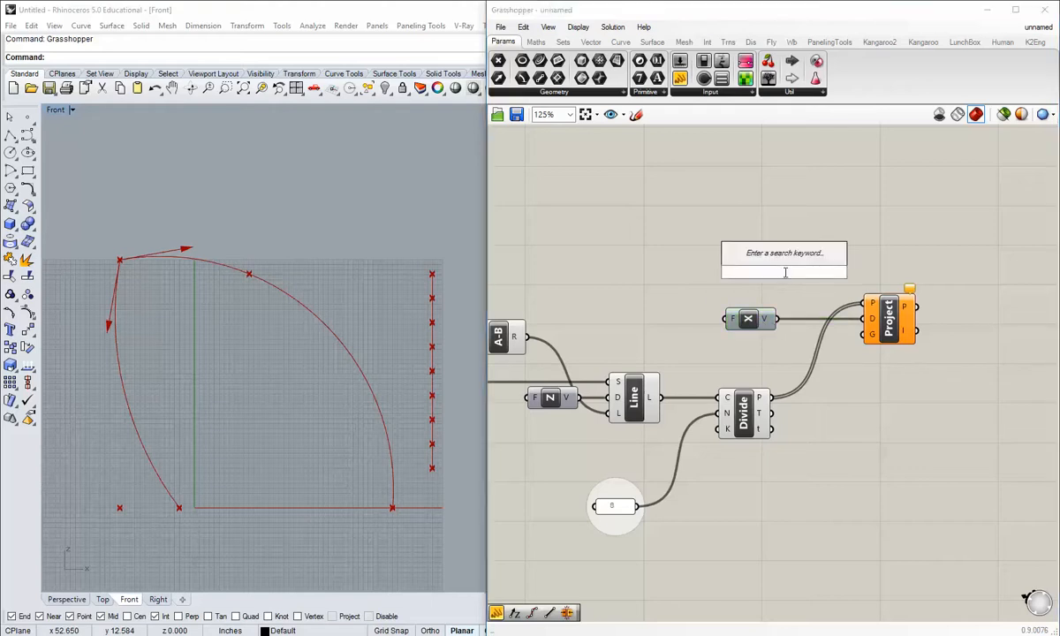
type("v")
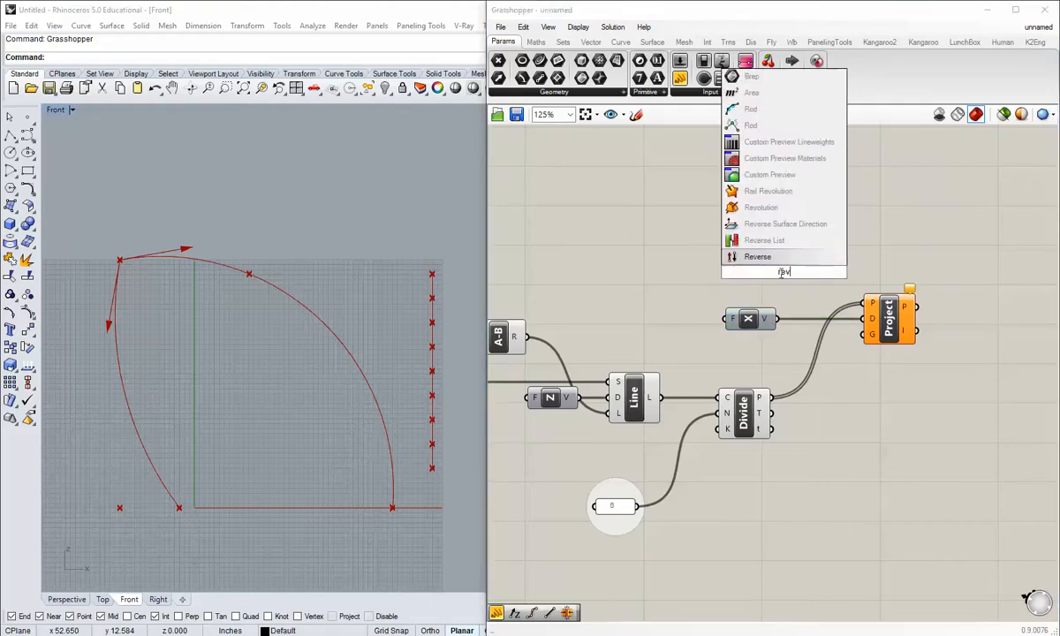
key("Return")
left_click_drag(758, 311, 795, 321)
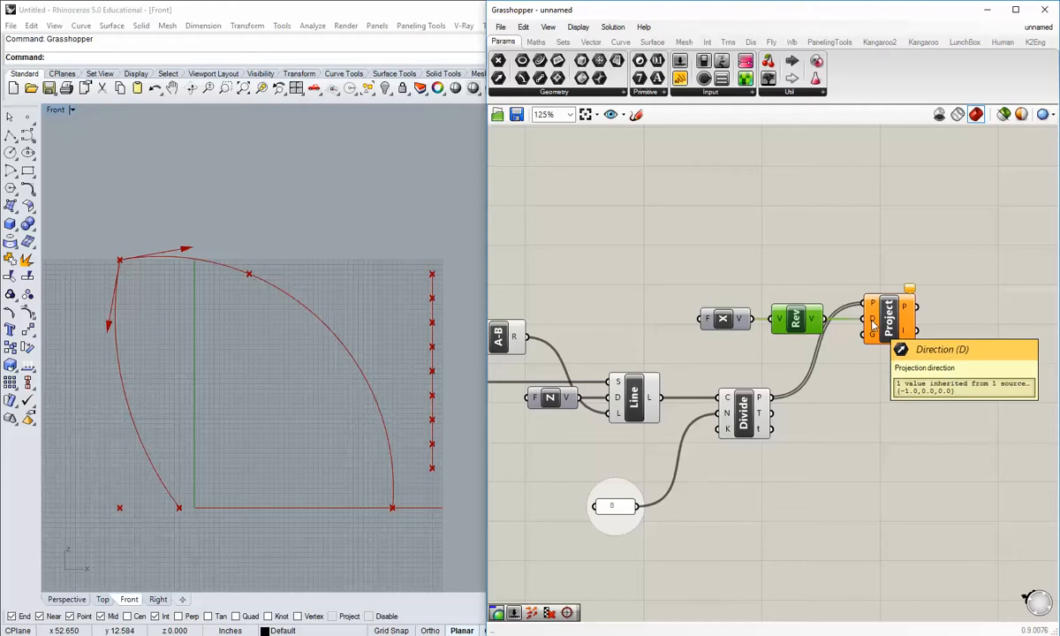
left_click_drag(888, 311, 919, 311)
left_click(830, 437)
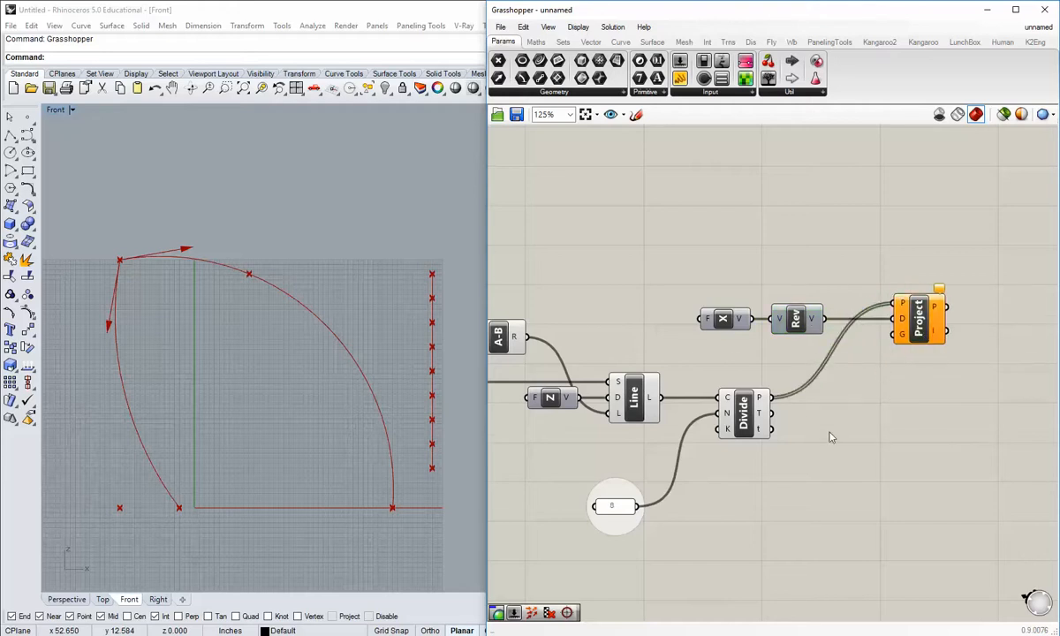
right_click_drag(829, 433, 835, 425)
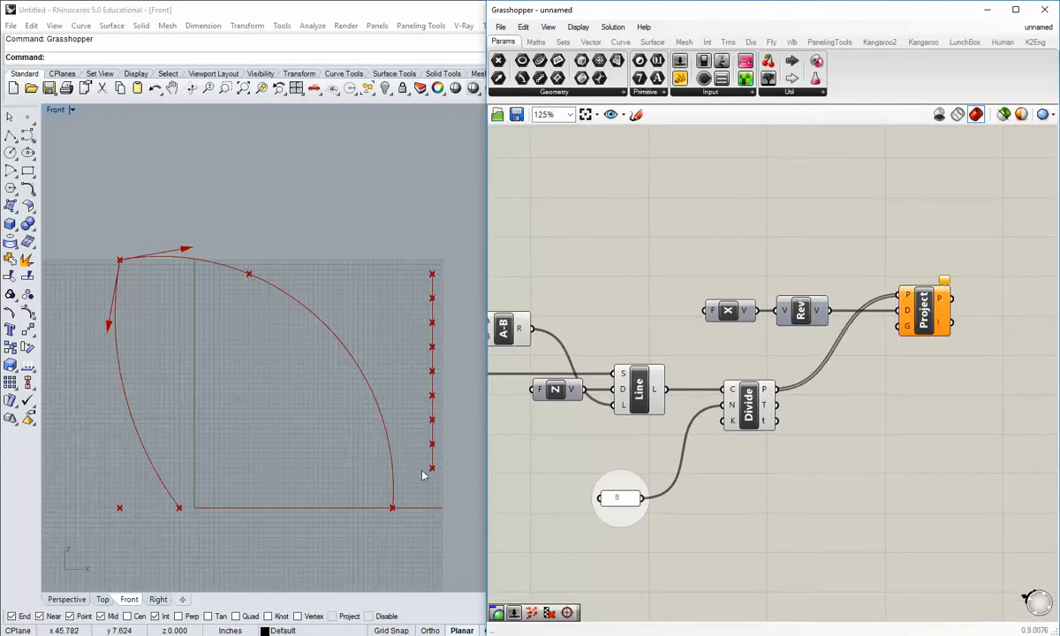
Group the two Arc components that generate the profile curves.
scroll(256, 446, "down", 2)
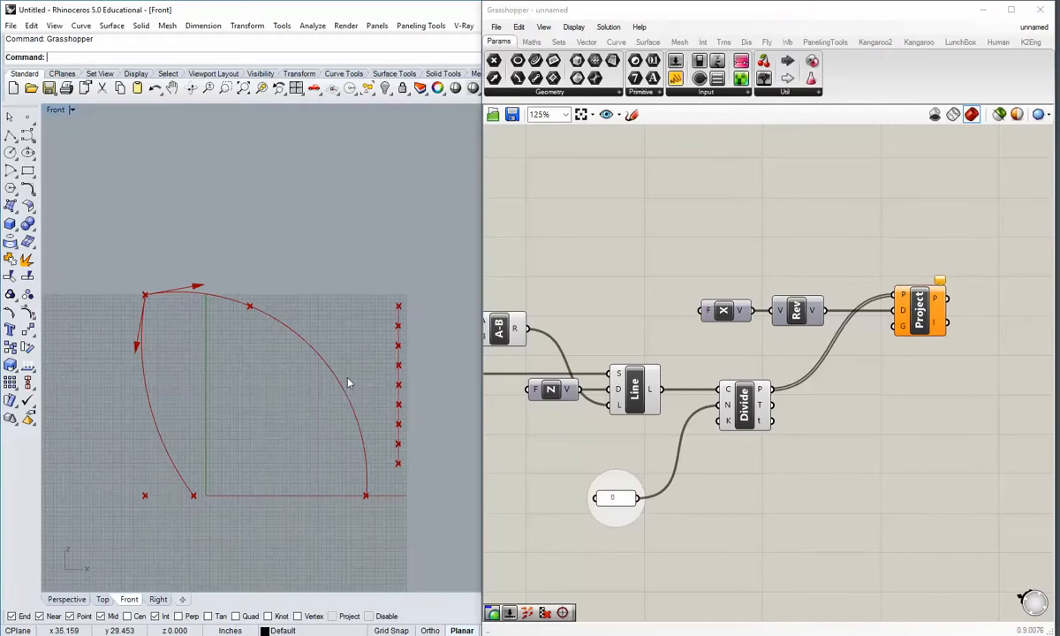
right_click_drag(954, 336, 933, 361)
scroll(959, 403, "down", 2)
scroll(844, 375, "up", 1)
right_click_drag(621, 357, 634, 375)
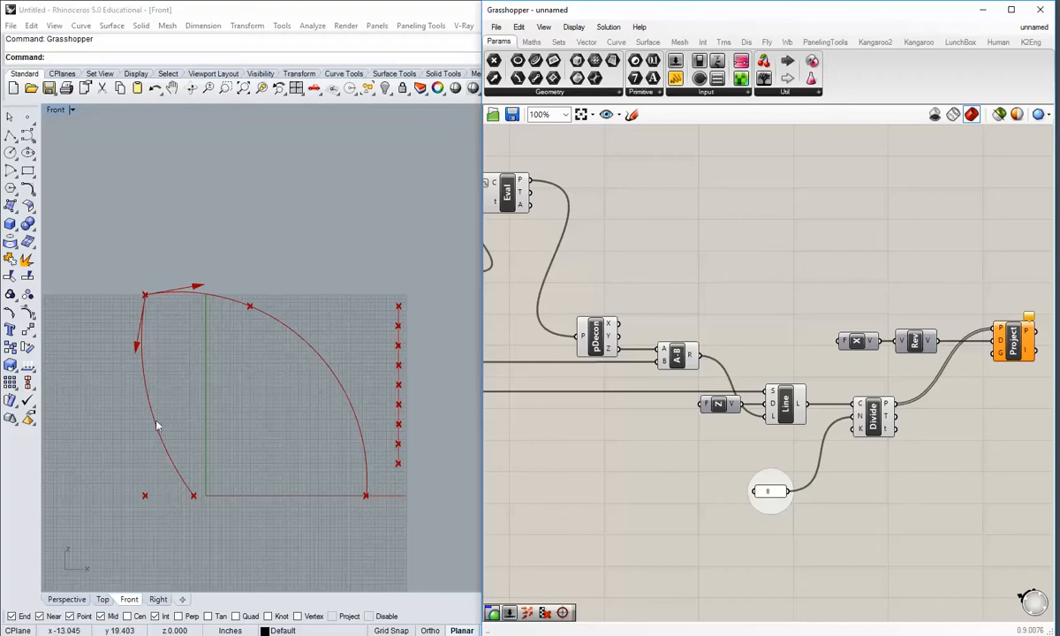
right_click_drag(331, 428, 328, 421)
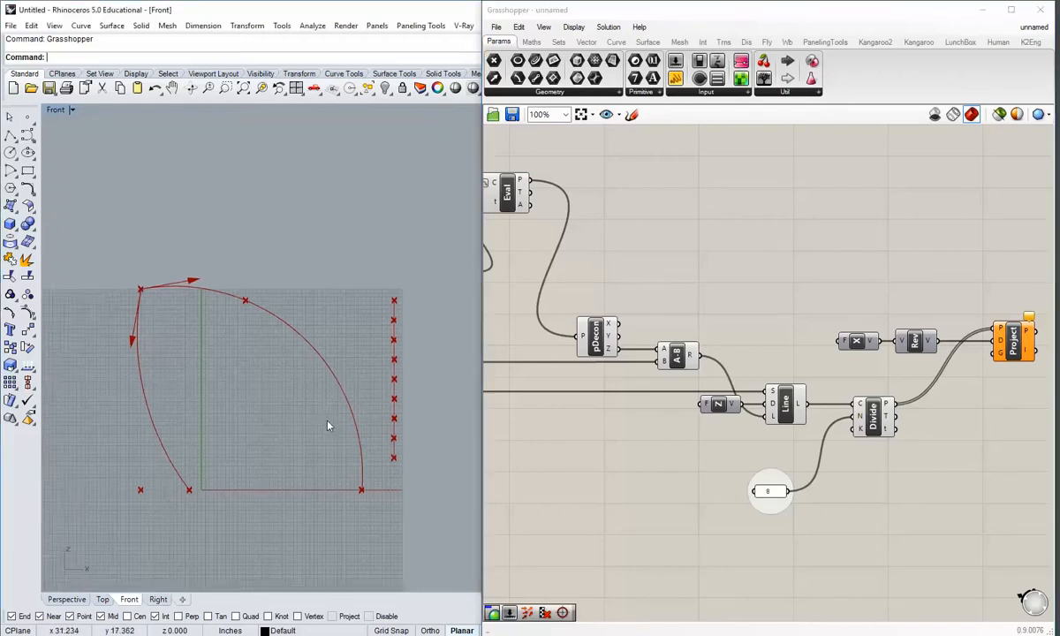
scroll(286, 396, "up", 2)
right_click_drag(715, 386, 773, 383)
scroll(771, 380, "down", 1)
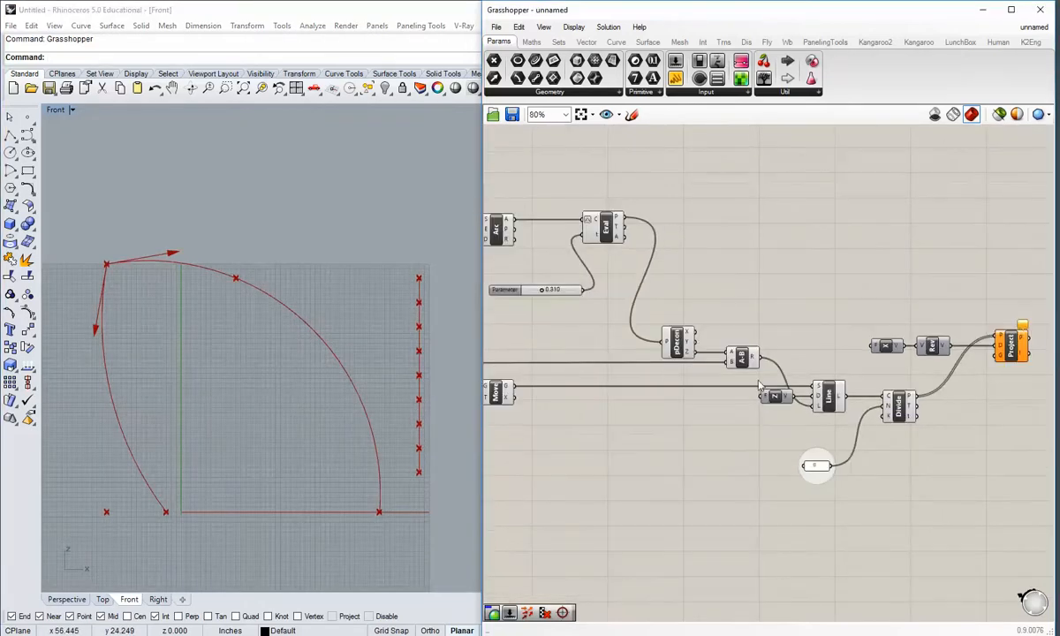
right_click_drag(627, 405, 722, 393)
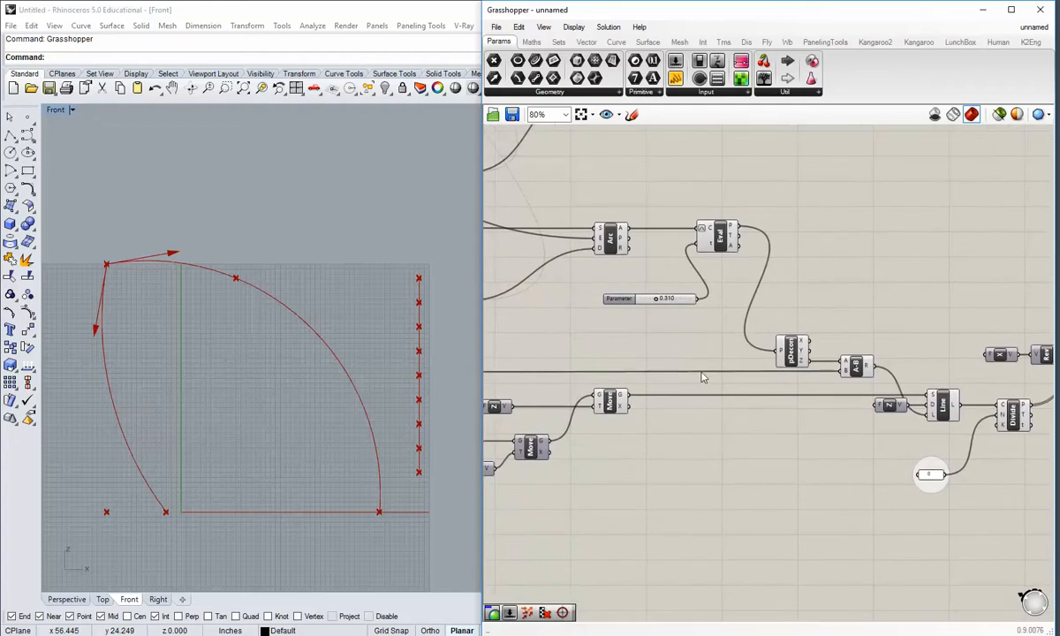
right_click_drag(654, 293, 771, 336)
right_click_drag(753, 290, 747, 342)
left_click(722, 330)
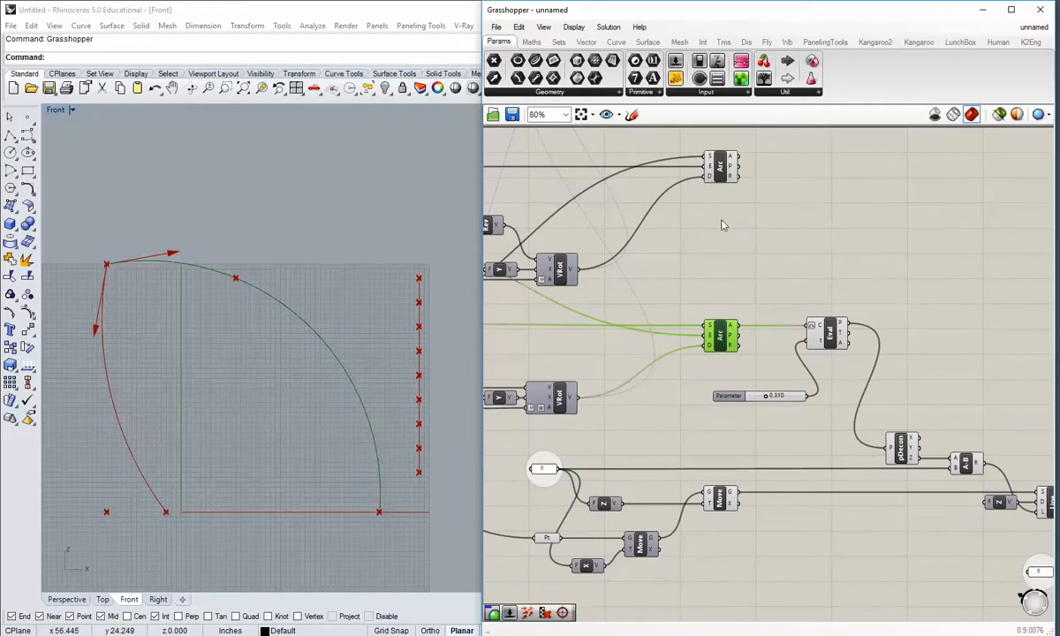
left_click(725, 175, "shift")
middle_click(723, 190)
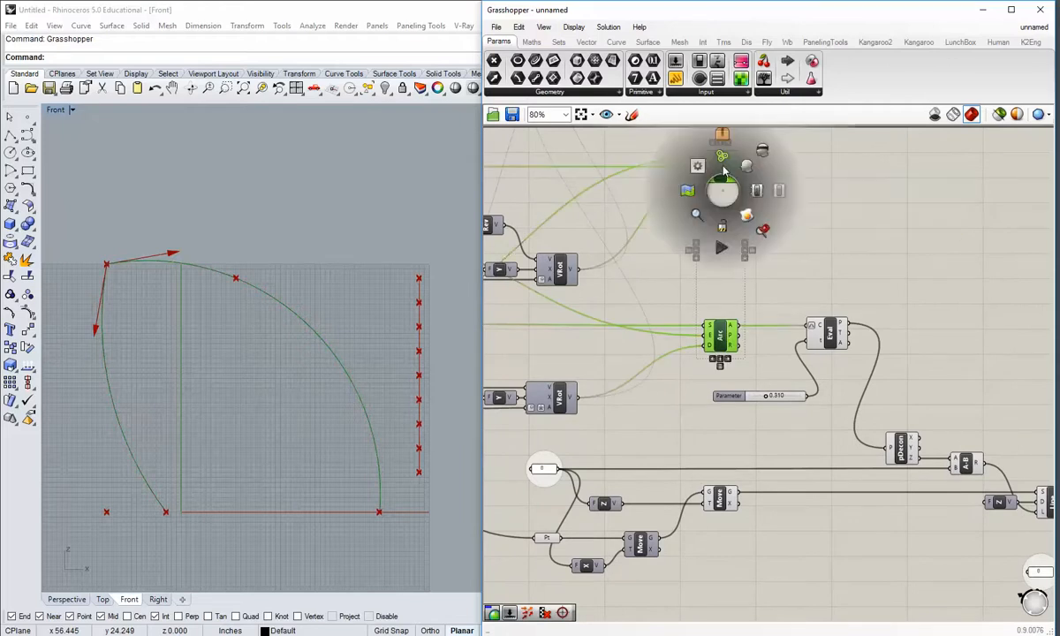
left_click(722, 157)
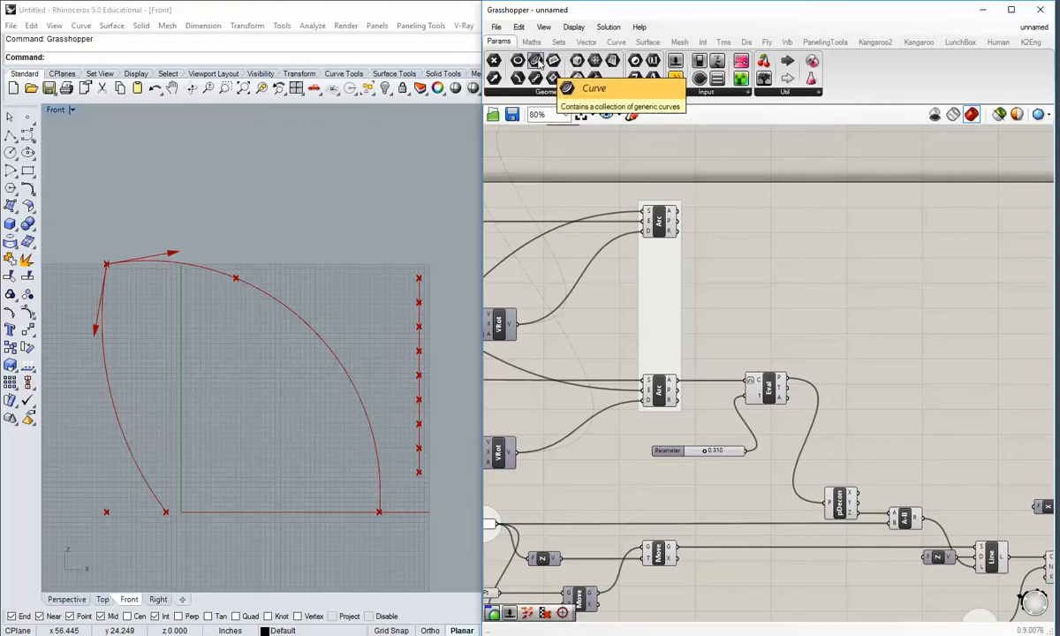
Add a Curve parameter beside the grouped arcs and connect both arc outputs to it.
left_click_drag(536, 60, 742, 305)
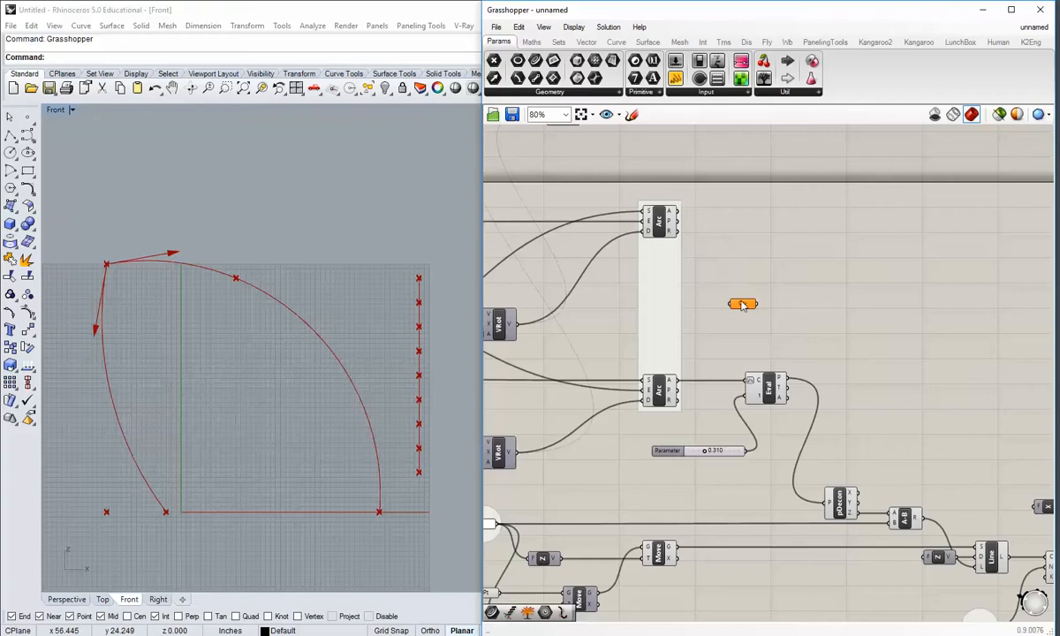
left_click(659, 221)
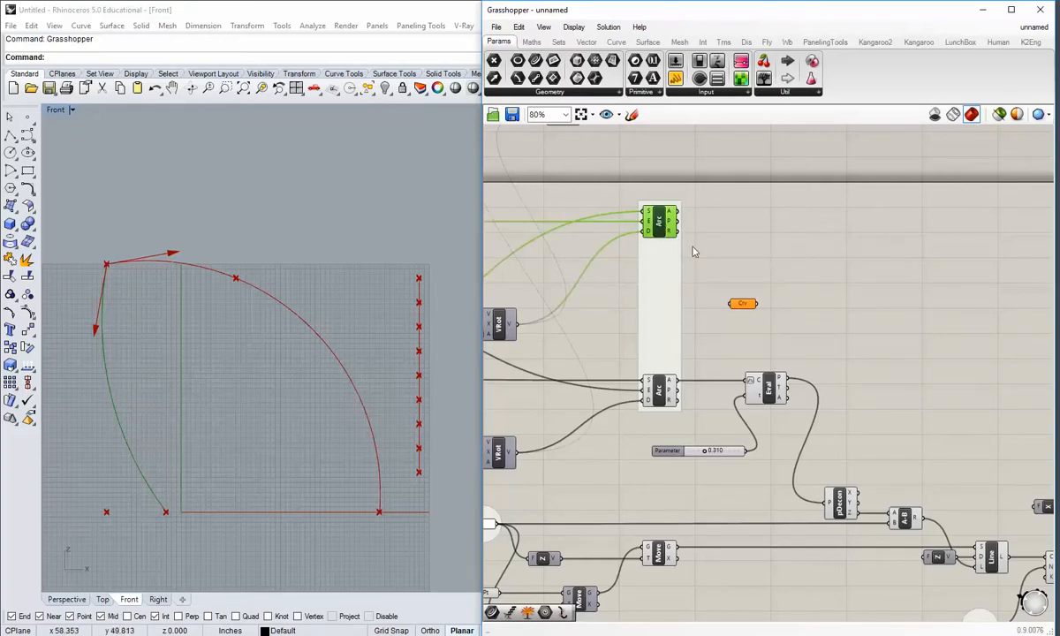
left_click(682, 210)
left_click_drag(683, 212, 730, 303)
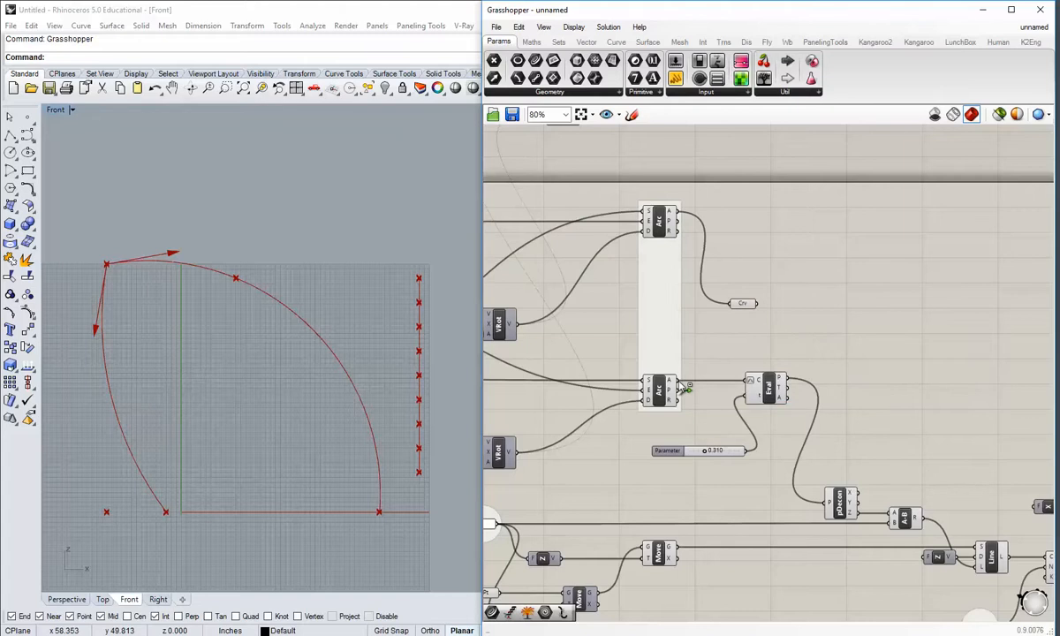
left_click_drag(686, 387, 730, 306)
left_click(744, 306)
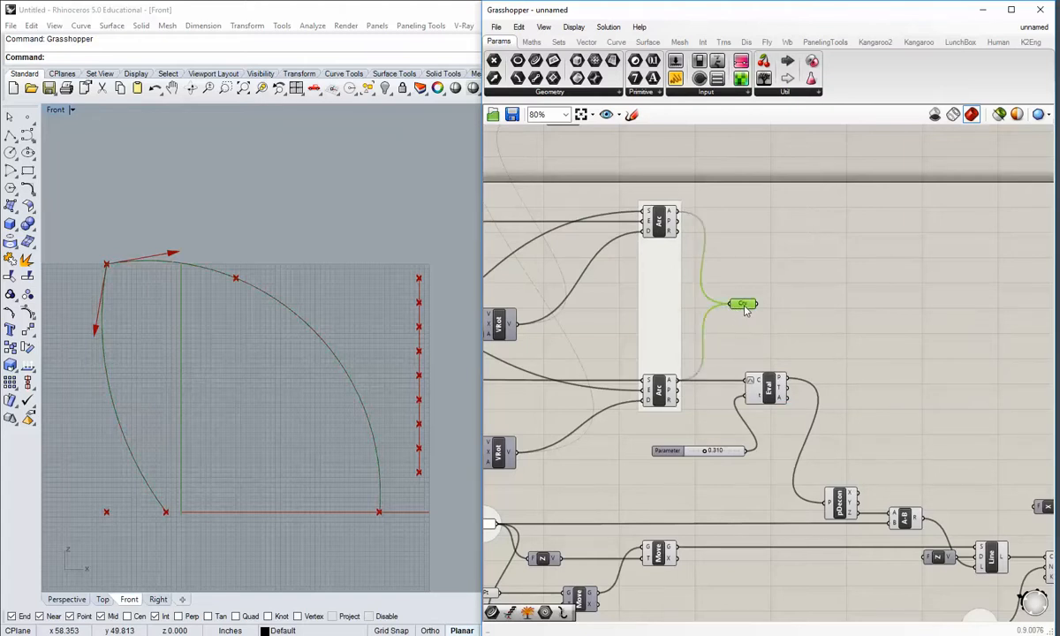
left_click(766, 311)
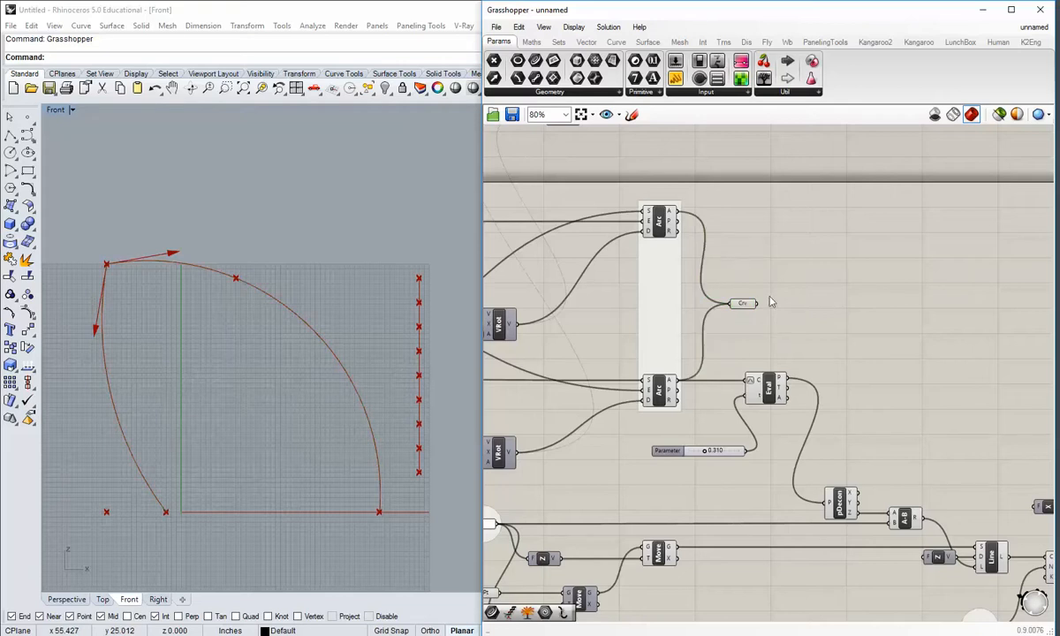
Move the Curve parameter away from the arcs and connect its output to the Project component's geometry input.
right_click_drag(741, 329, 592, 232)
scroll(592, 233, "down", 1)
scroll(588, 232, "up", 1)
left_click(578, 208)
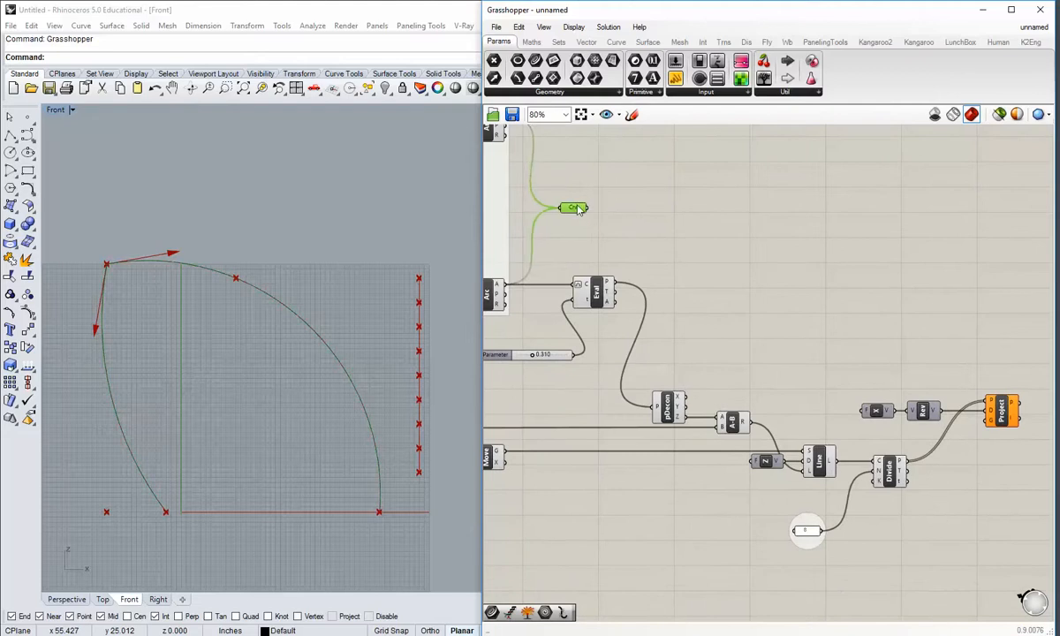
left_click_drag(578, 208, 622, 209)
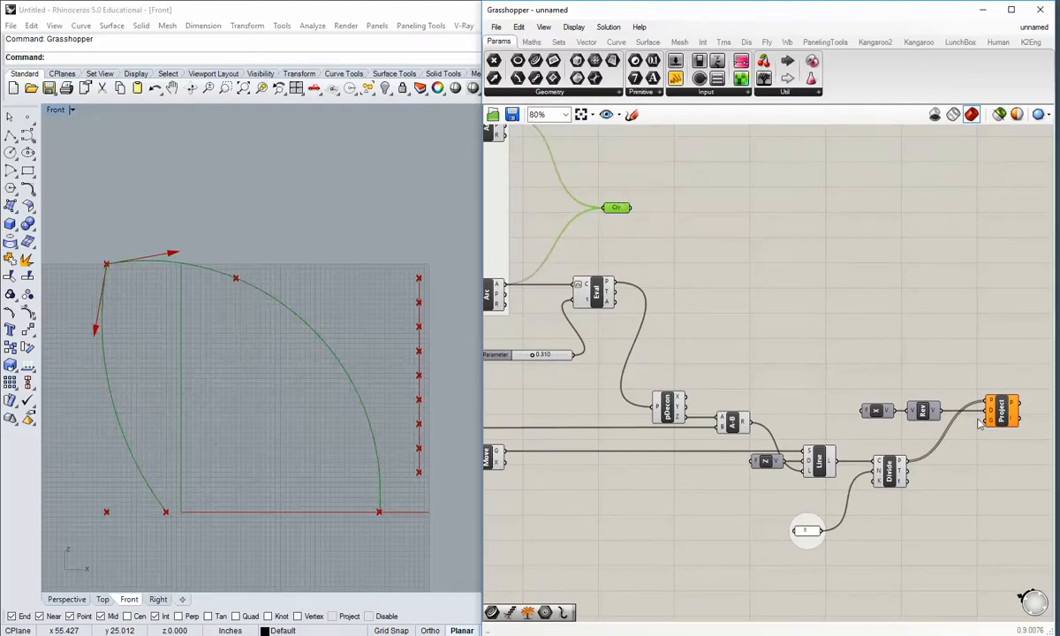
scroll(774, 313, "up", 2)
left_click(629, 298)
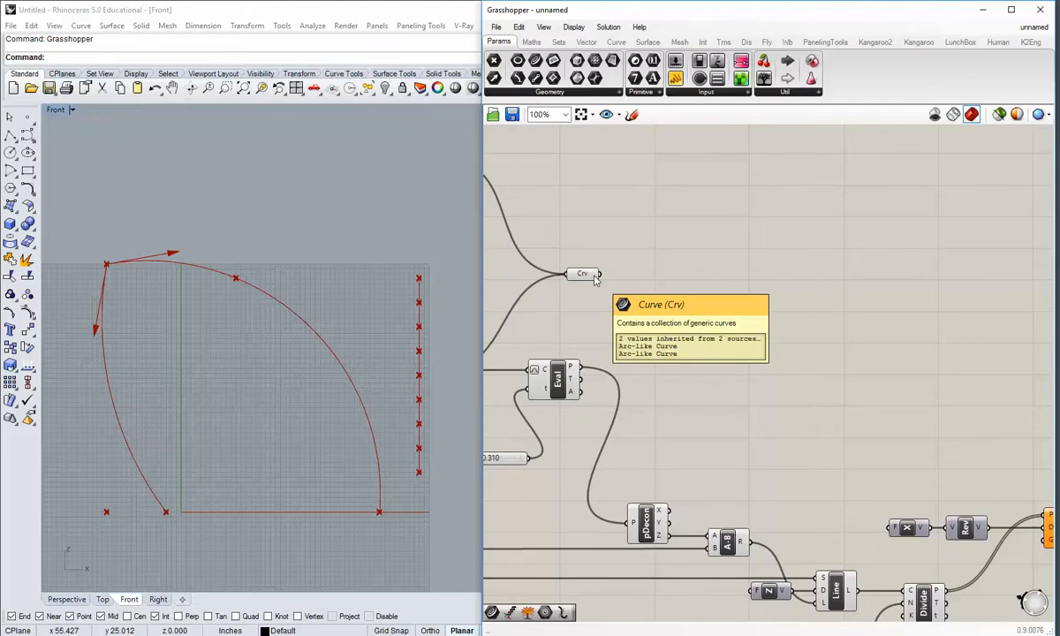
scroll(597, 277, "down", 1)
left_click_drag(598, 271, 898, 475)
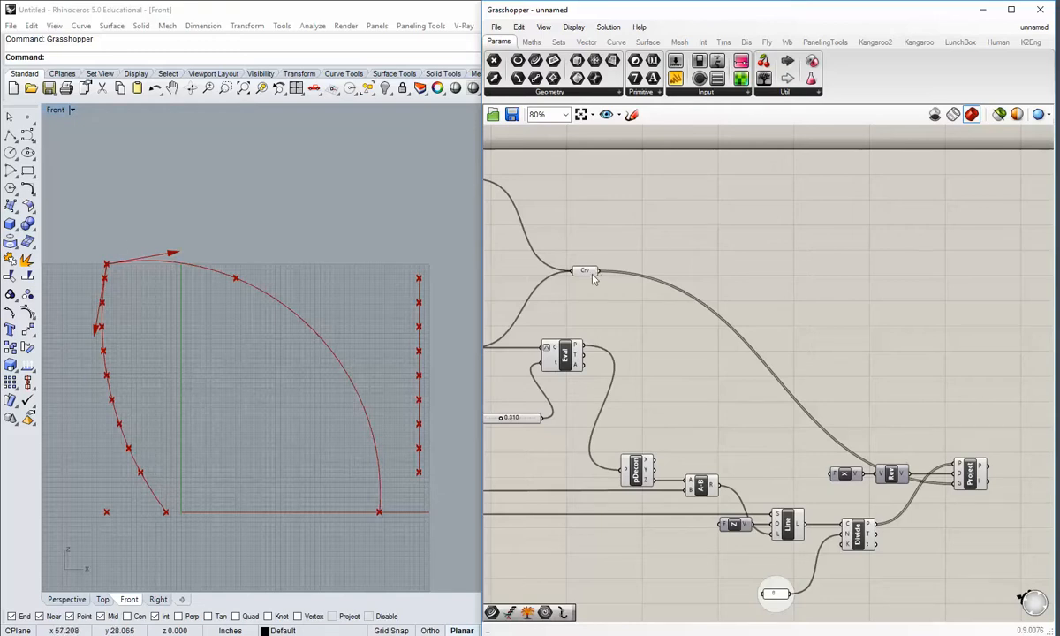
Graft the Curve parameter that collects the two arcs so each curve feeds Project in its own branch.
mouse_move(587, 274)
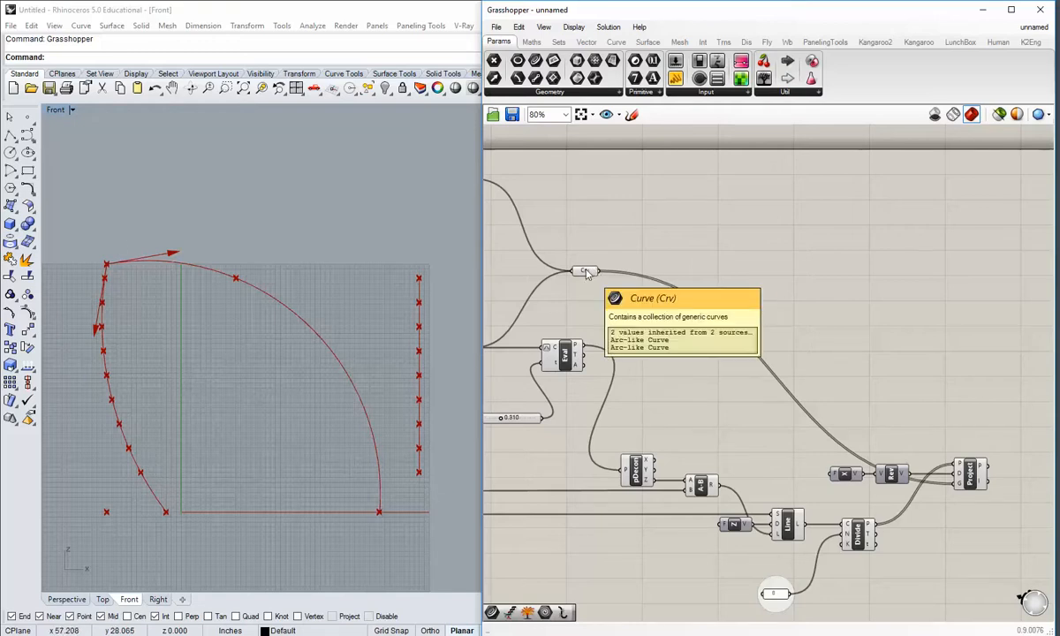
right_click(587, 274)
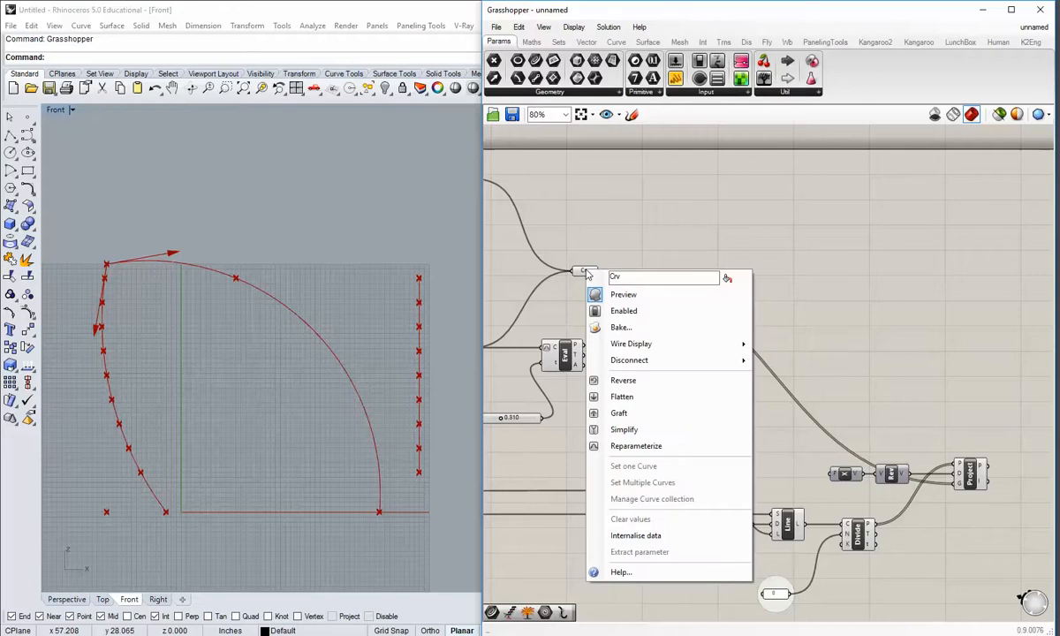
left_click(619, 413)
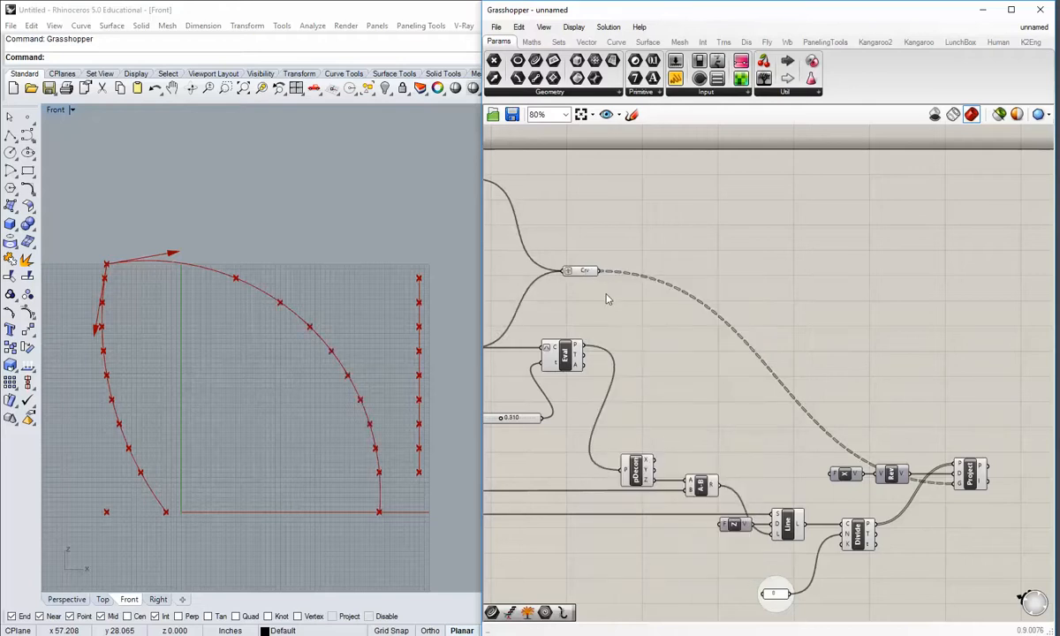
scroll(606, 299, "up", 3)
mouse_move(602, 300)
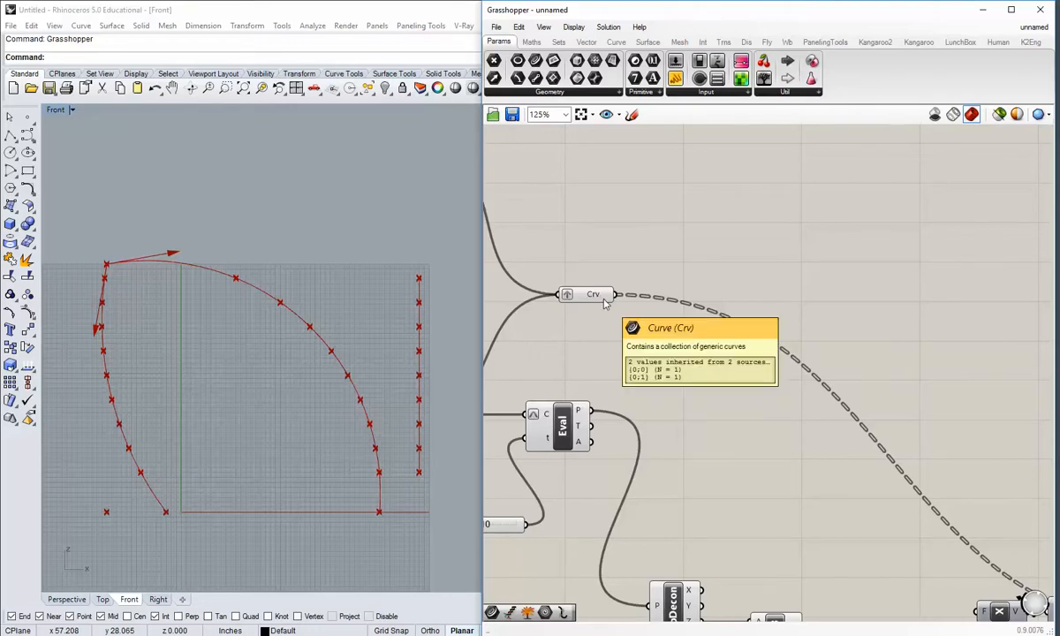
Examine the projected points along both arcs and the data structure of Project's point output.
scroll(605, 302, "down", 1)
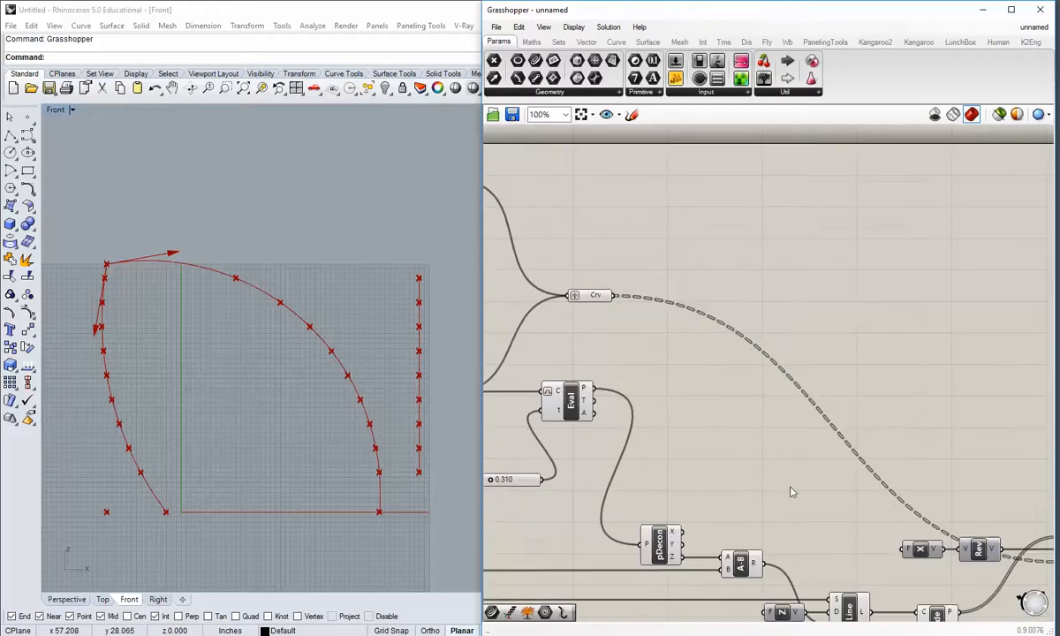
right_click_drag(885, 512, 735, 451)
right_click_drag(931, 512, 853, 490)
scroll(869, 533, "up", 1)
scroll(417, 407, "up", 1)
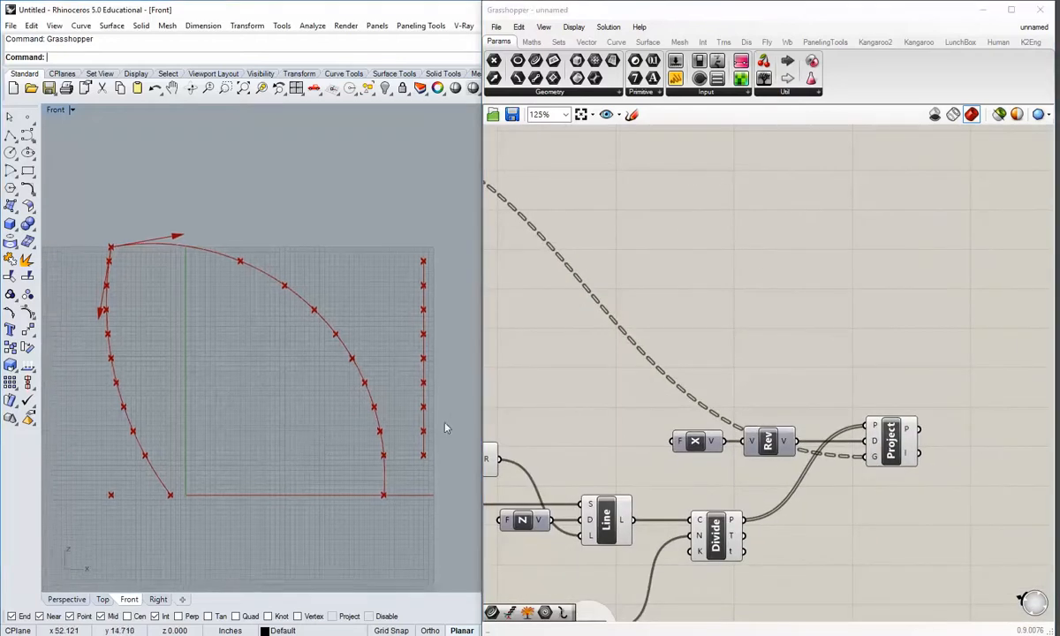
scroll(375, 417, "up", 1)
scroll(162, 188, "down", 2)
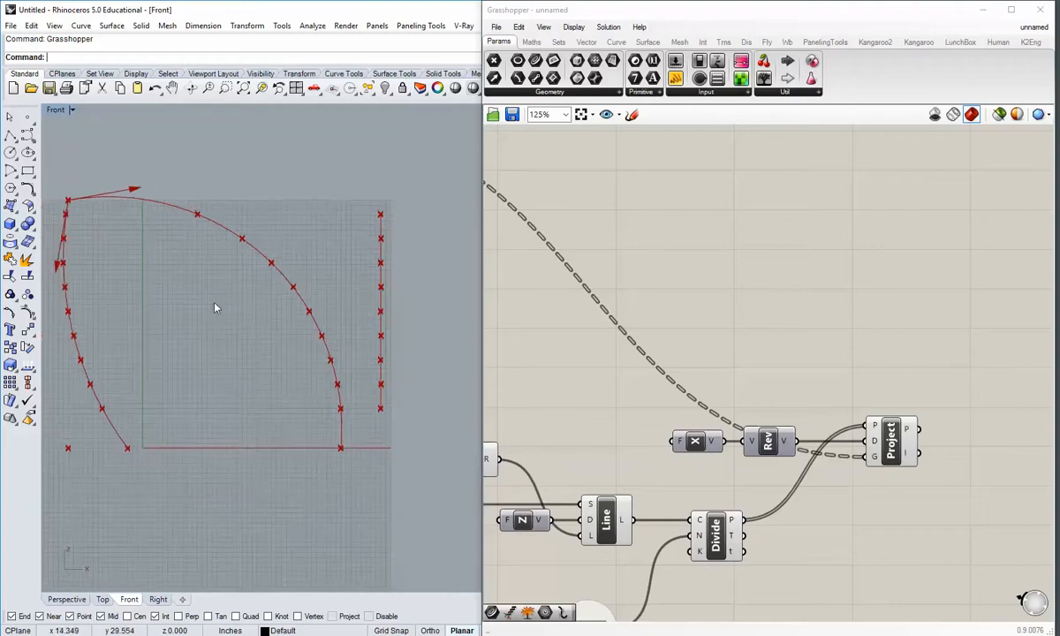
right_click_drag(215, 304, 237, 312)
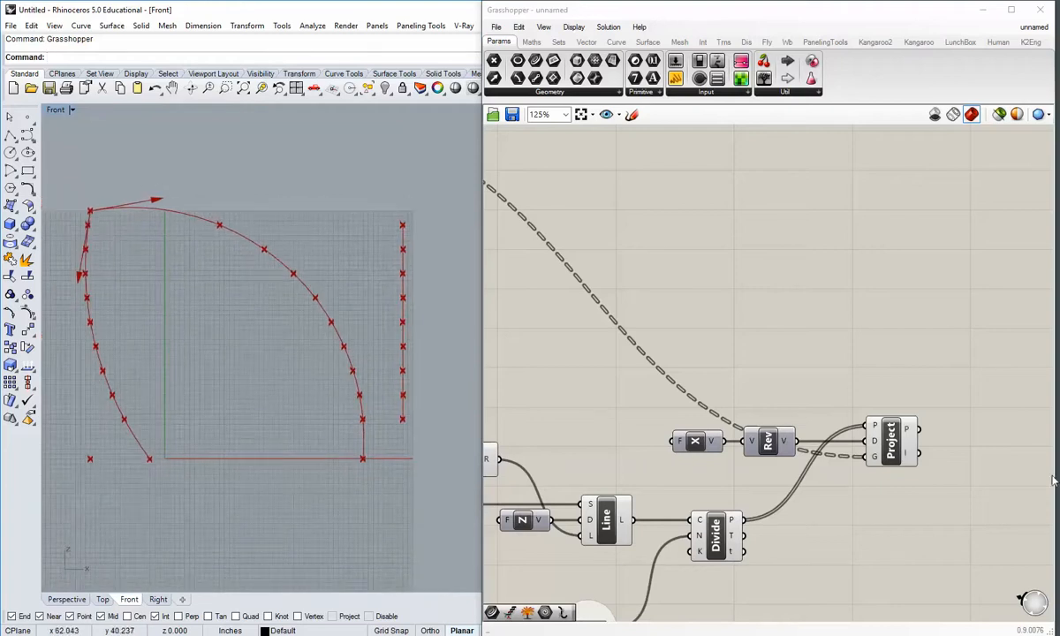
right_click_drag(840, 468, 678, 447)
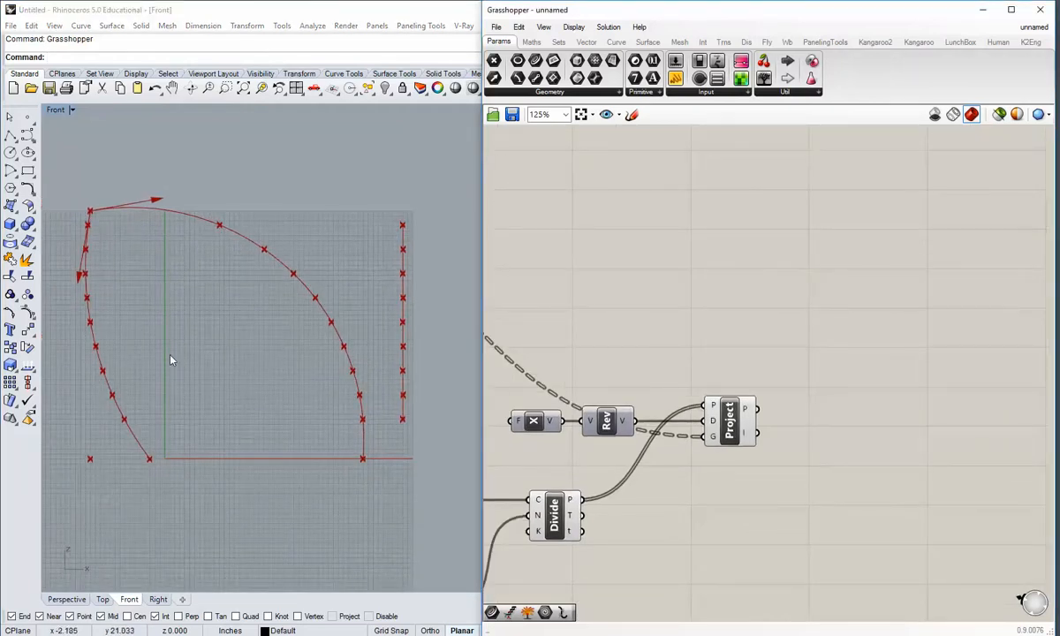
scroll(743, 398, "up", 2)
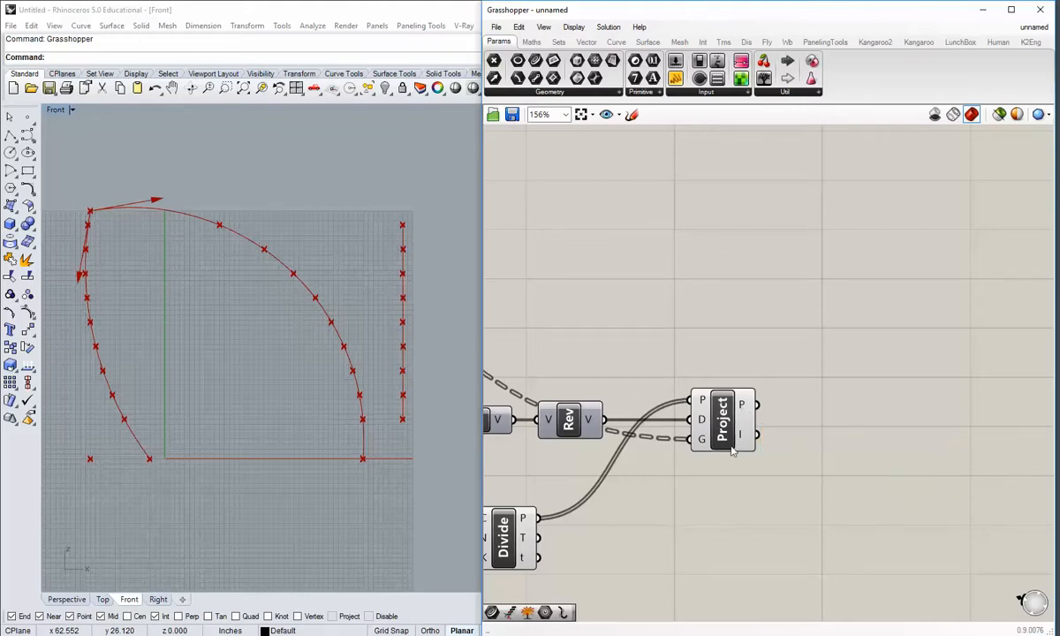
scroll(732, 451, "down", 4)
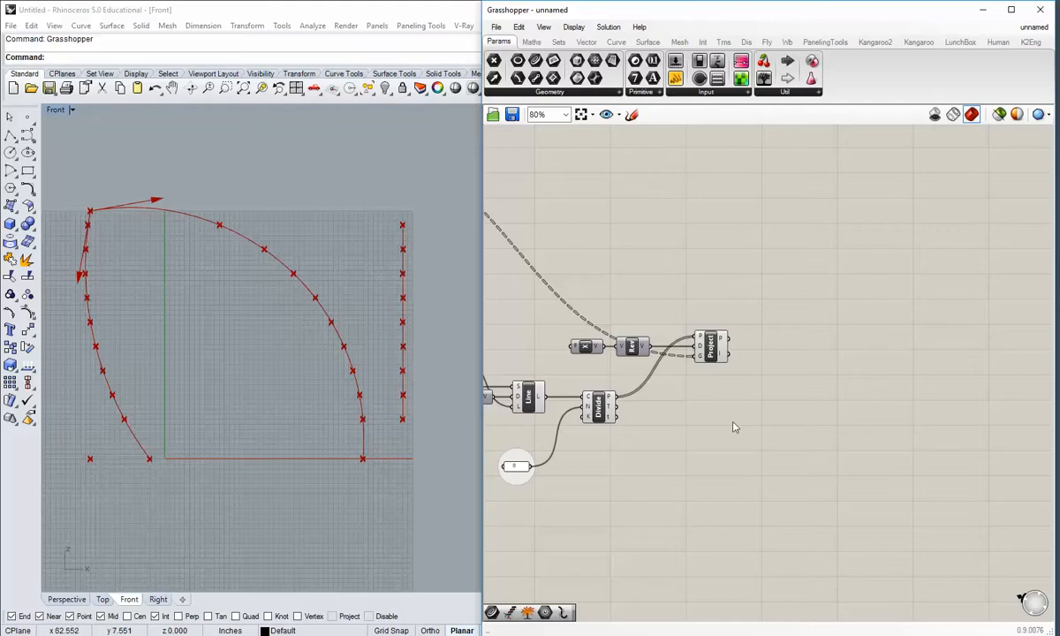
right_click_drag(787, 386, 727, 412)
scroll(693, 389, "up", 1)
mouse_move(656, 361)
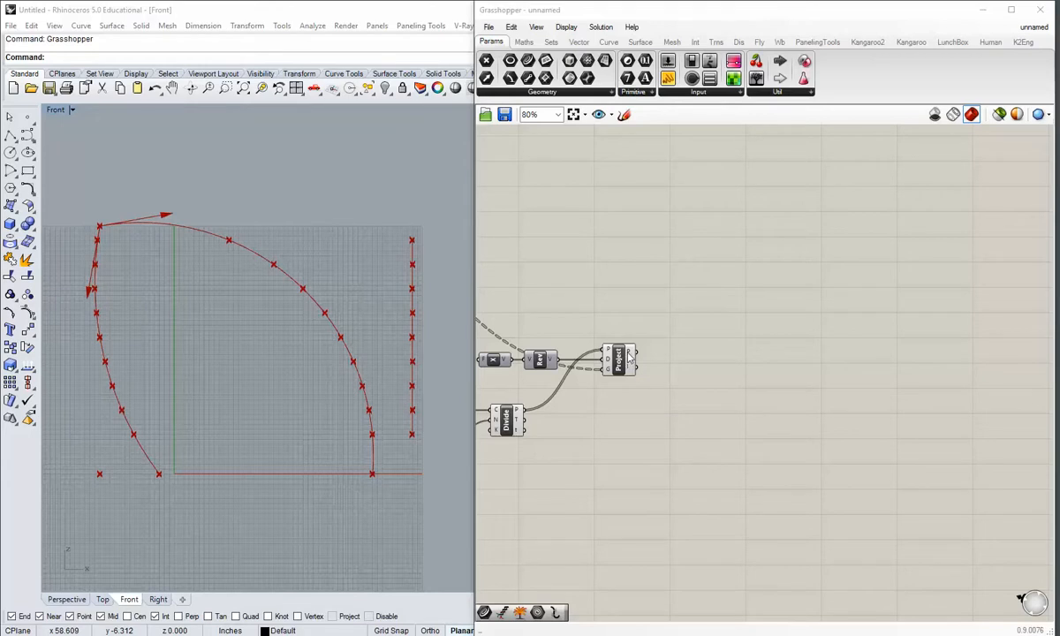
mouse_move(630, 356)
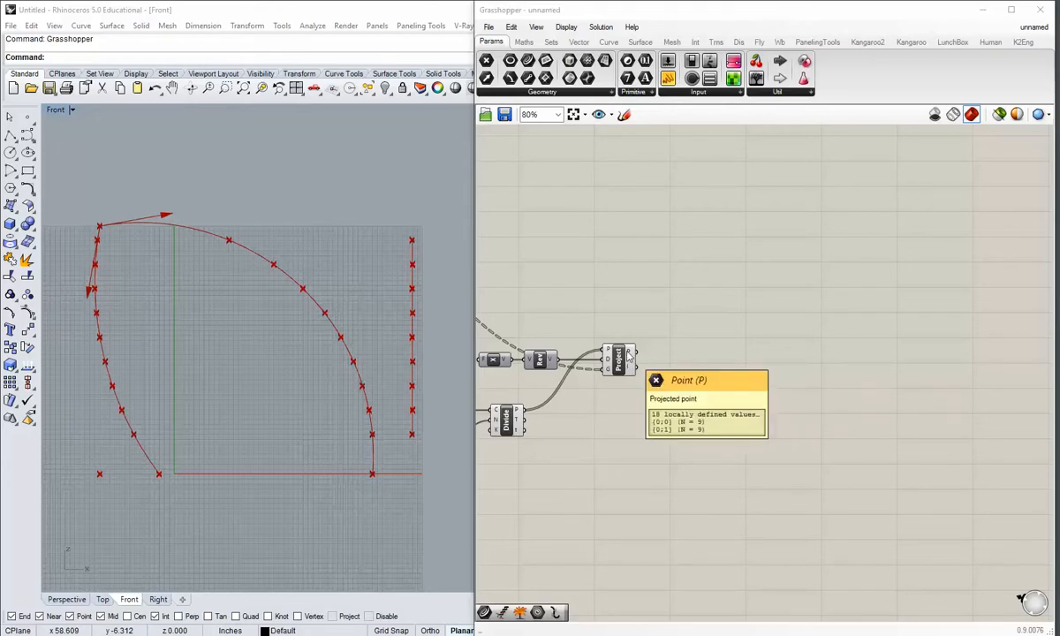
Add a two-point Line component beside Project.
left_click(609, 42)
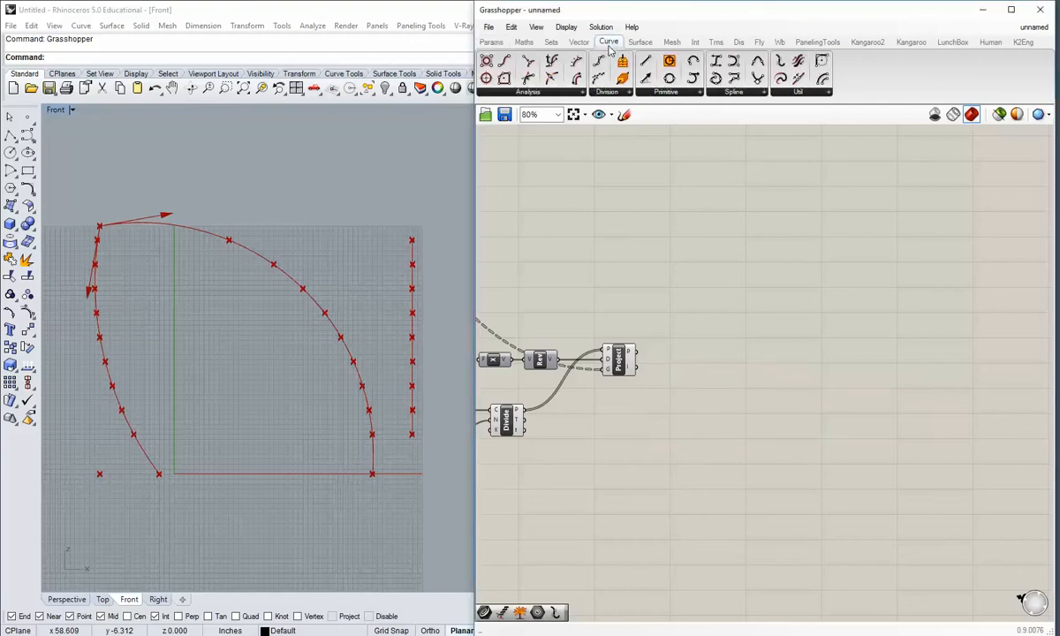
left_click_drag(651, 66, 737, 339)
scroll(734, 325, "up", 3)
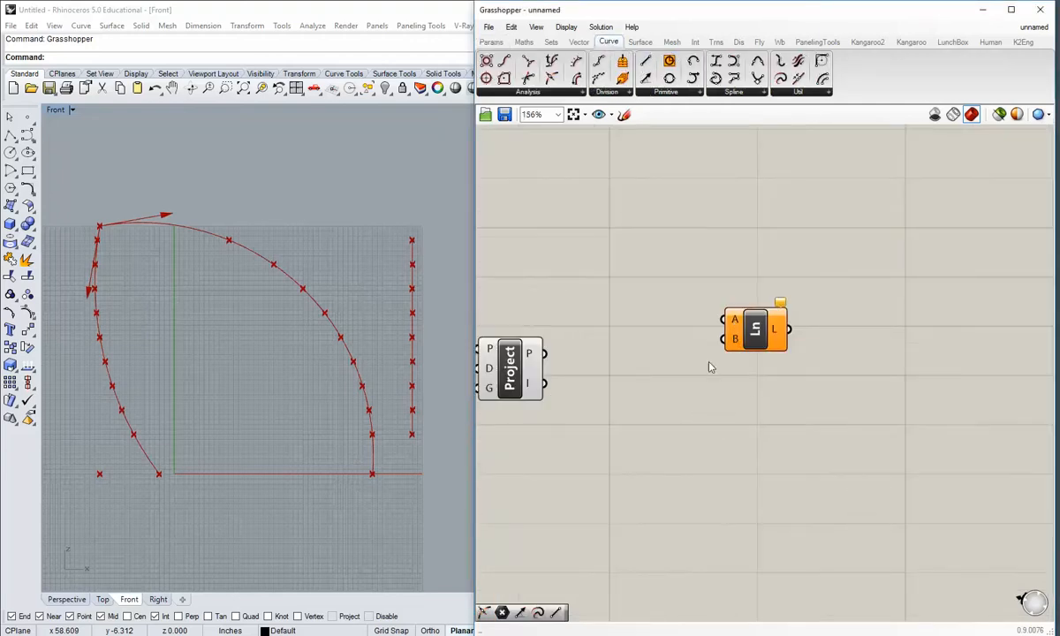
scroll(679, 331, "down", 2)
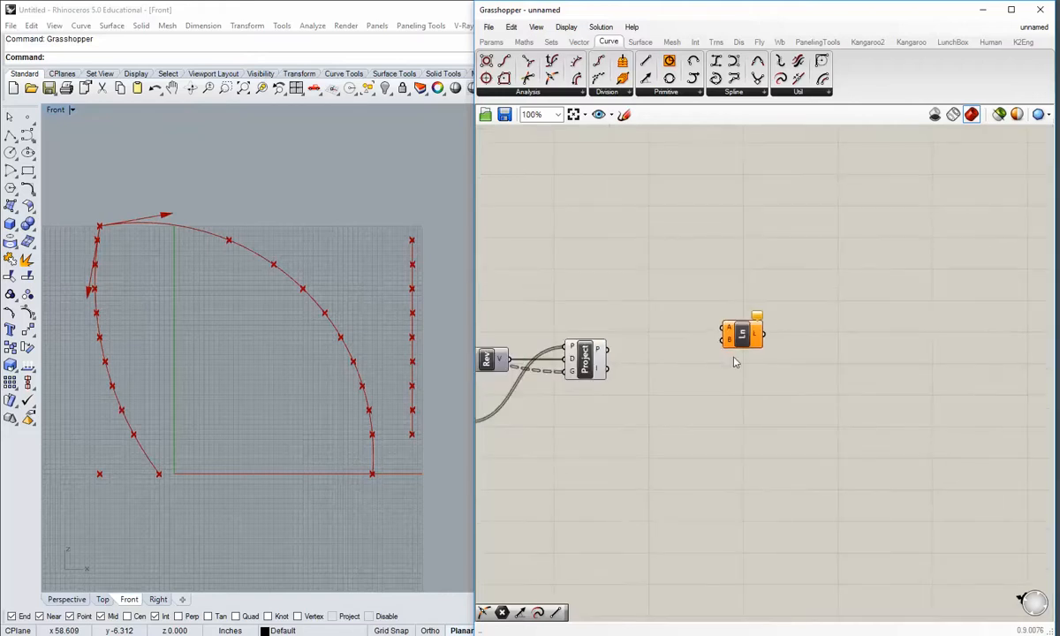
left_click(705, 330)
mouse_move(599, 351)
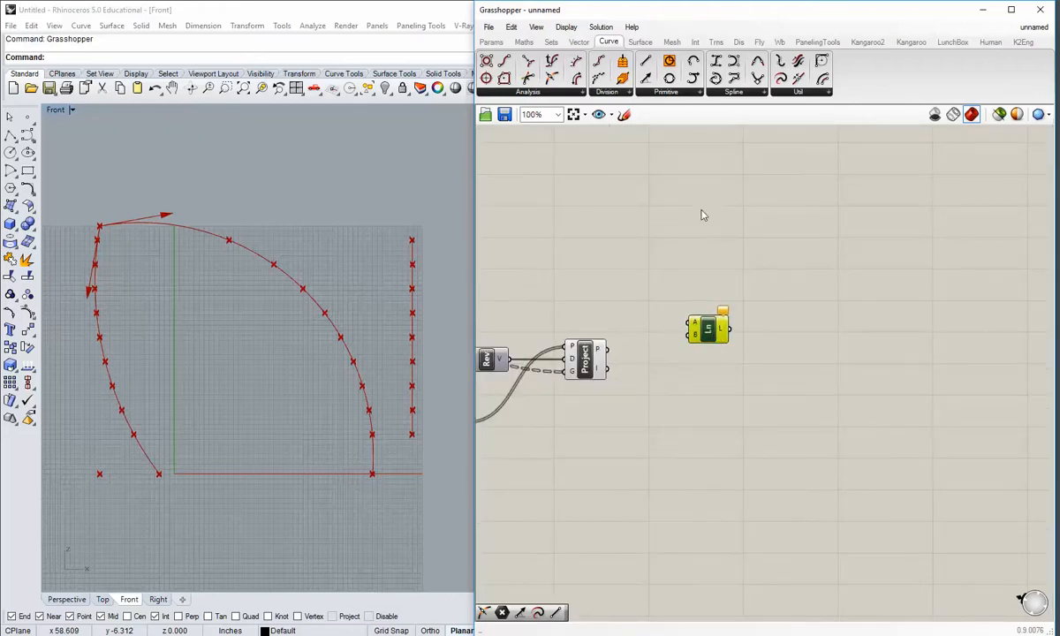
Add an Explode Tree component after Project and connect Project's point output to it, with outputs for branches {0;0} and {0;1}.
left_click(550, 42)
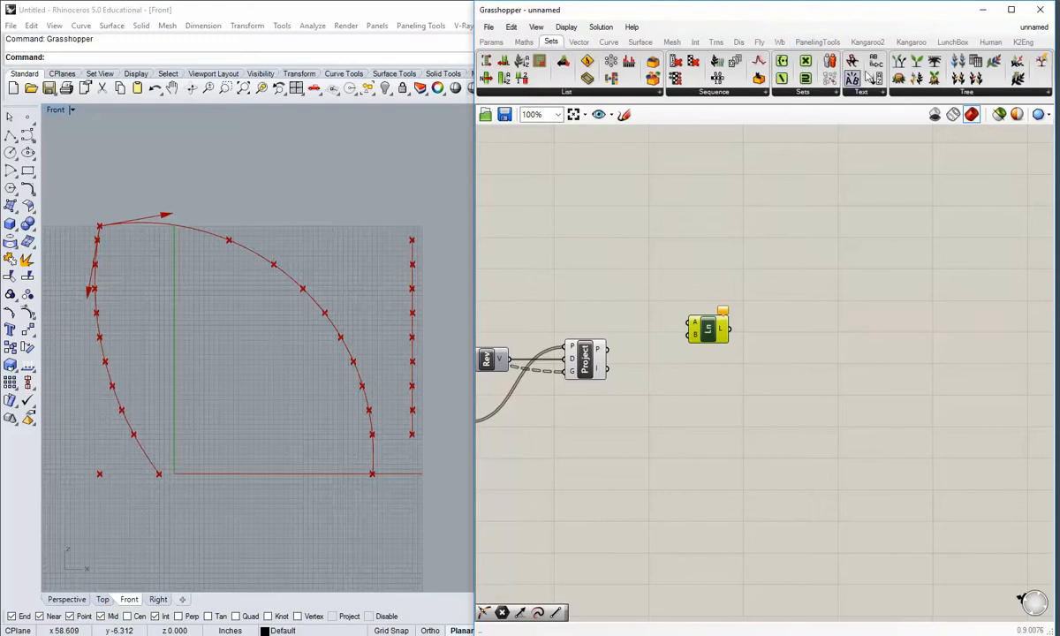
left_click(933, 93)
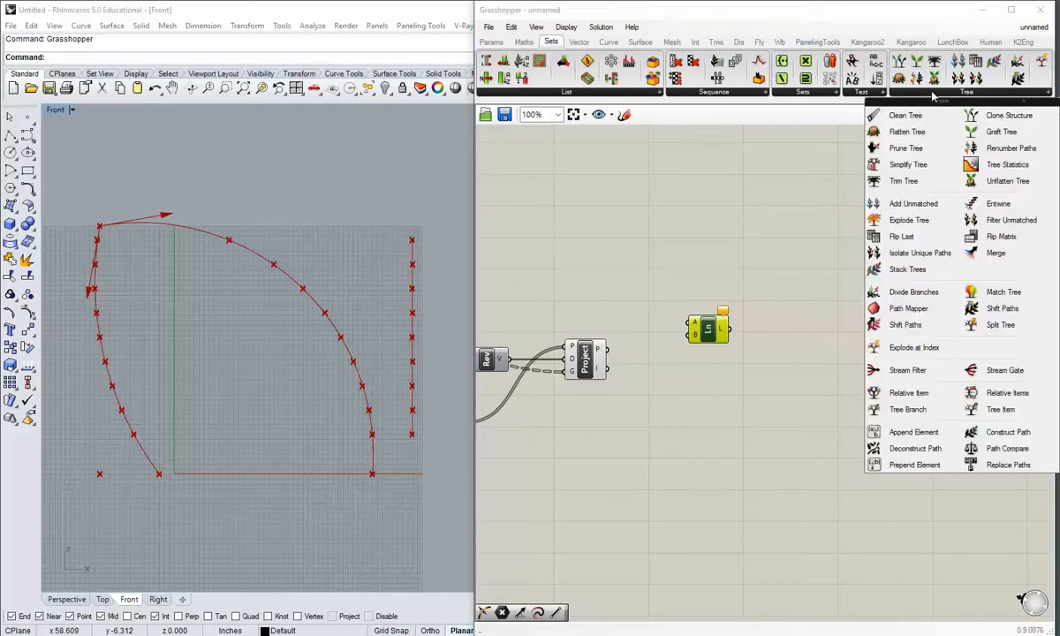
left_click(903, 222)
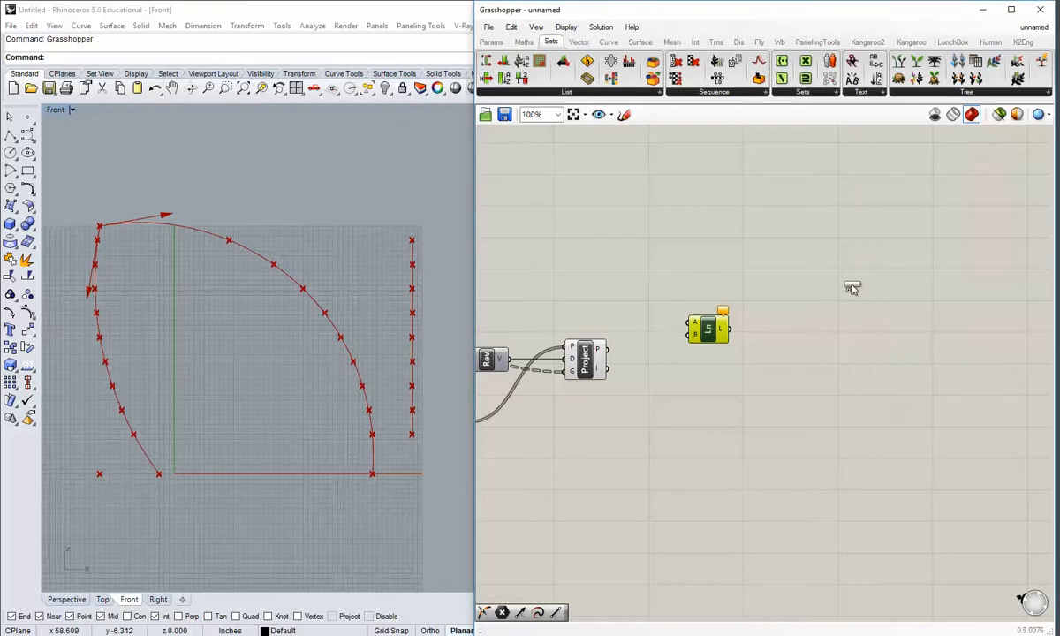
left_click(659, 379)
left_click_drag(608, 351, 636, 379)
right_click_drag(706, 378, 700, 390)
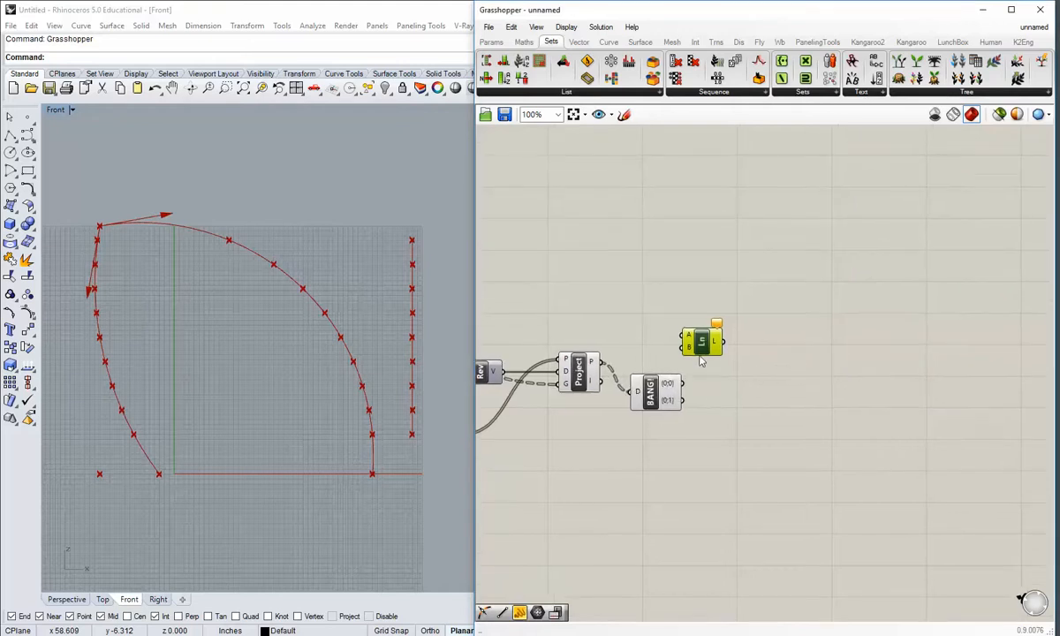
Shift the Line component outward and align Explode Tree with Project's point output.
left_click_drag(701, 349, 779, 331)
left_click_drag(658, 390, 669, 361)
left_click(611, 371)
Turn off the viewport preview of the Project component.
scroll(606, 367, "up", 2)
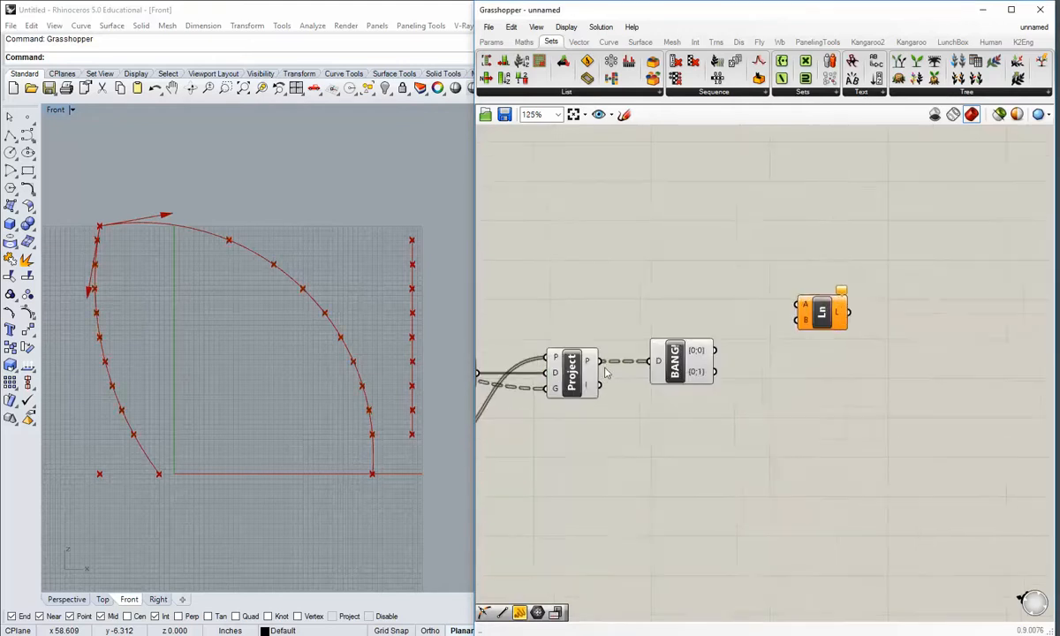
right_click(563, 363)
left_click(590, 383)
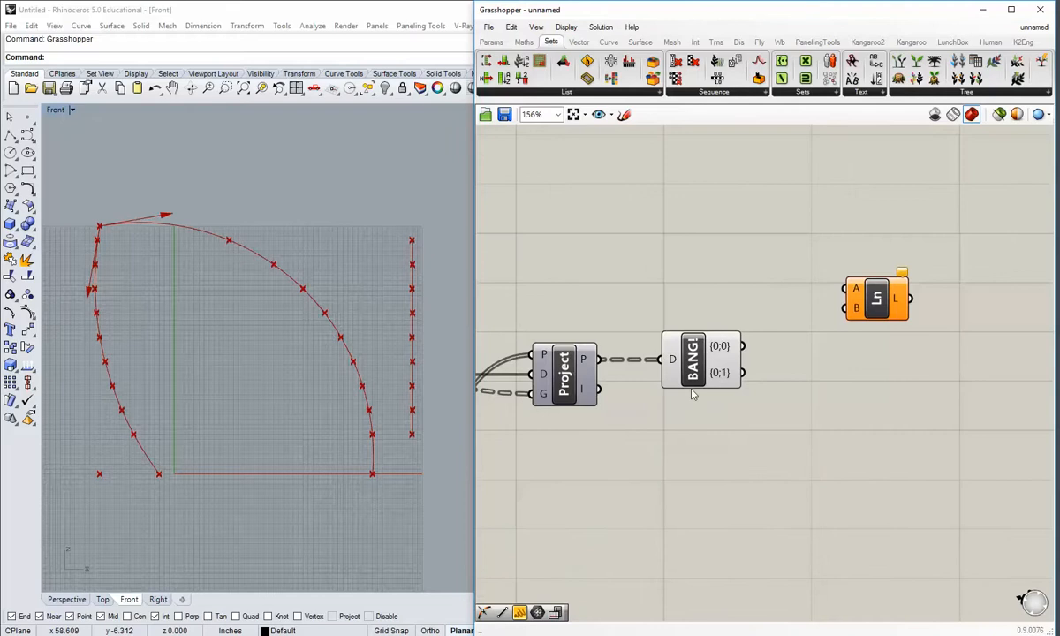
scroll(676, 369, "down", 1)
scroll(637, 318, "up", 1)
Connect Explode Tree's {0;0} branch to Line's A input and {0;1} to B, and place Line beside Explode Tree.
mouse_move(638, 318)
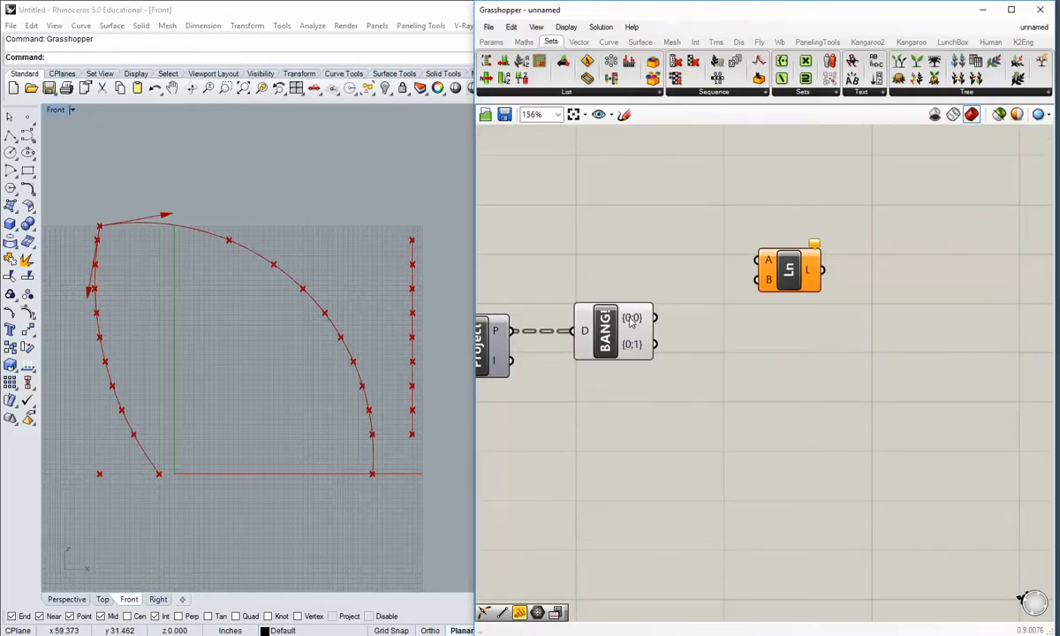
mouse_move(633, 349)
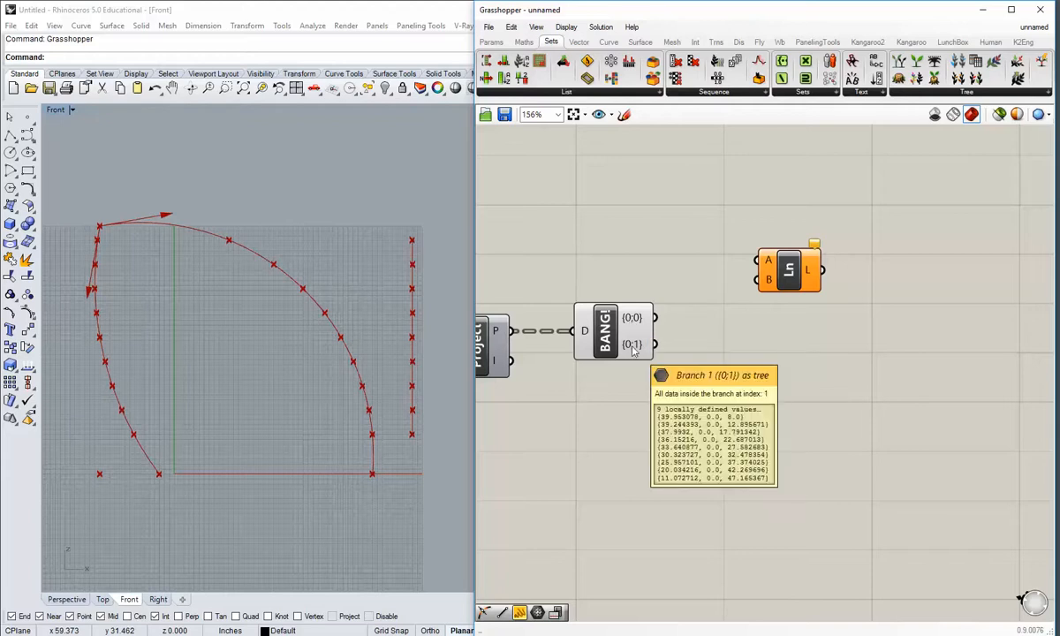
scroll(708, 329, "down", 2)
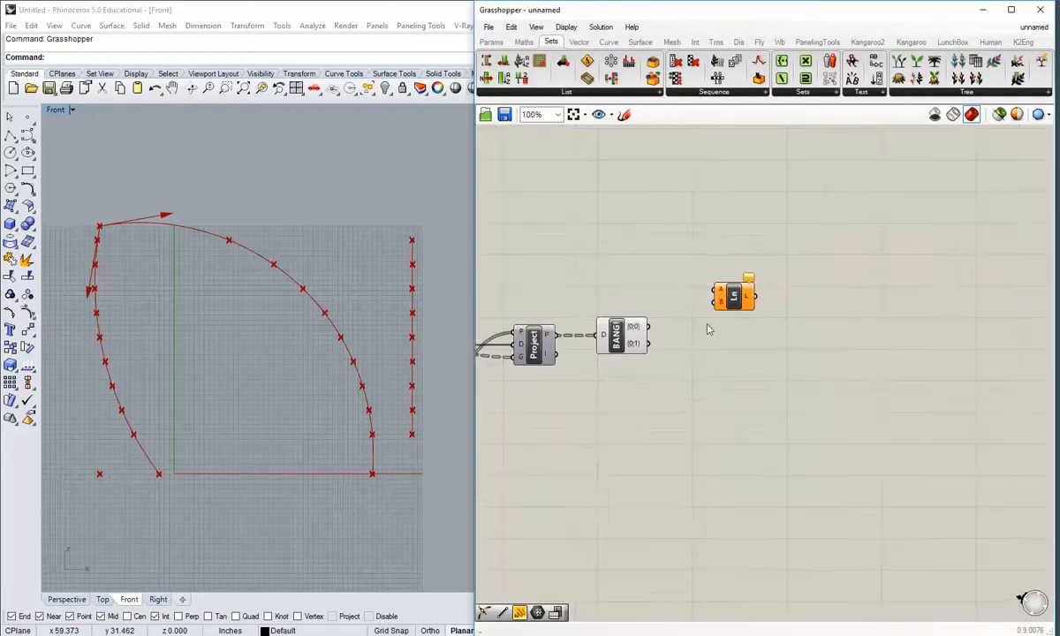
scroll(686, 362, "up", 1)
left_click_drag(668, 371, 749, 325)
left_click_drag(668, 392, 730, 378)
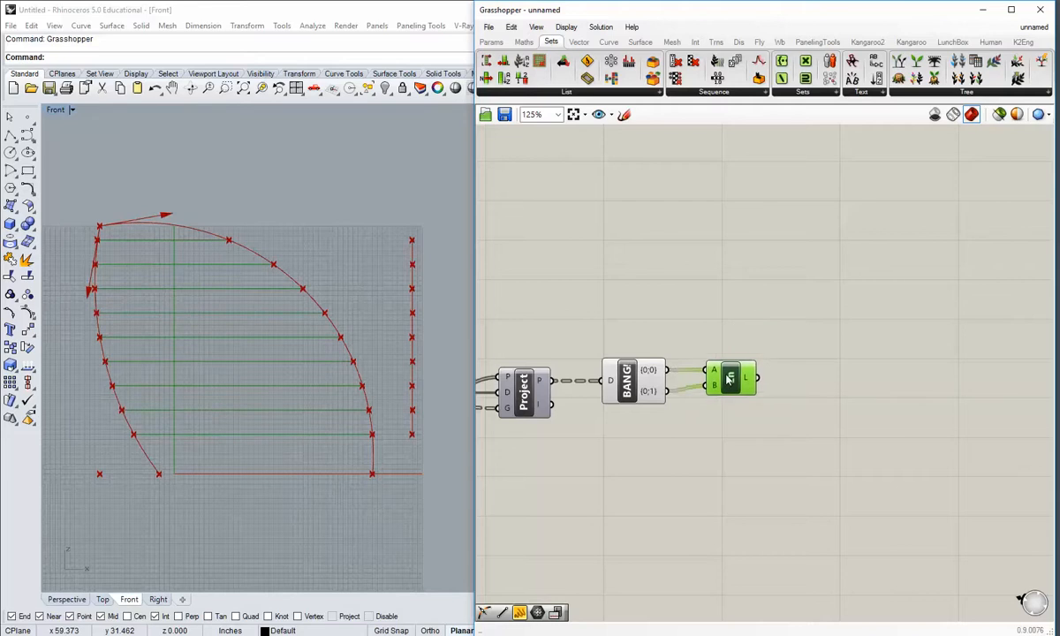
left_click(721, 431)
Examine the horizontal lines spanning the two arcs in the Front viewport.
right_click_drag(261, 387, 271, 415)
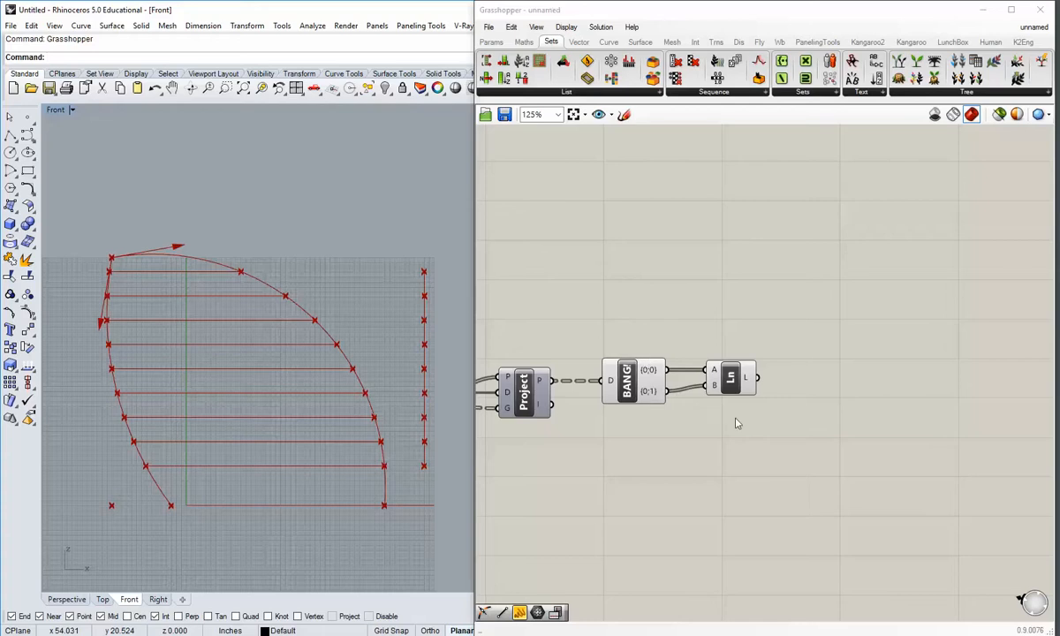
scroll(645, 412, "up", 1)
scroll(689, 413, "down", 2)
right_click_drag(710, 412, 773, 380)
right_click_drag(407, 443, 411, 416)
scroll(396, 450, "up", 1)
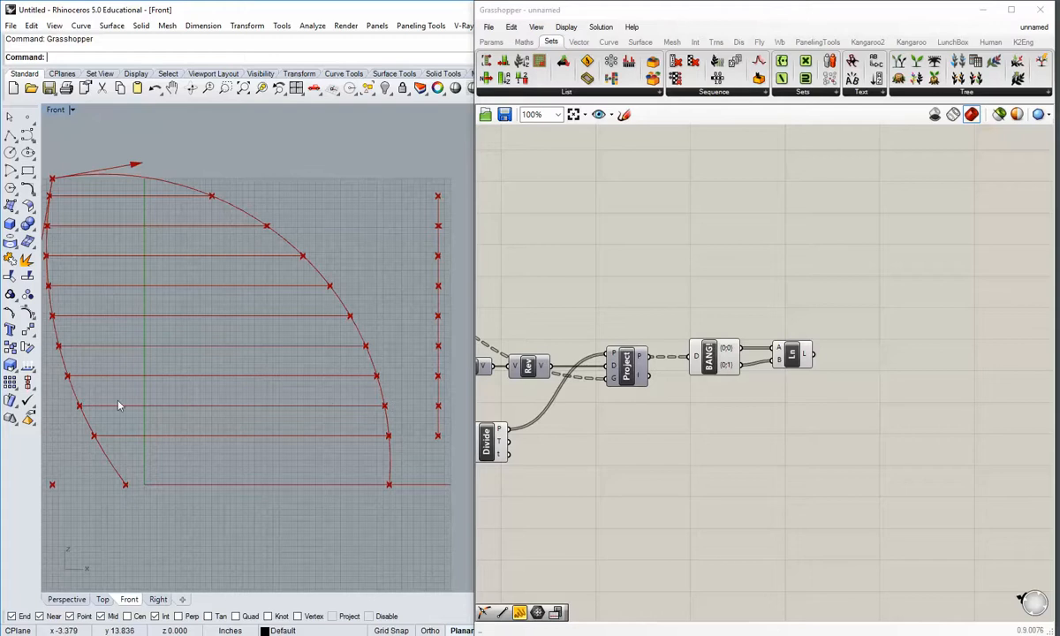
right_click_drag(199, 324, 246, 347)
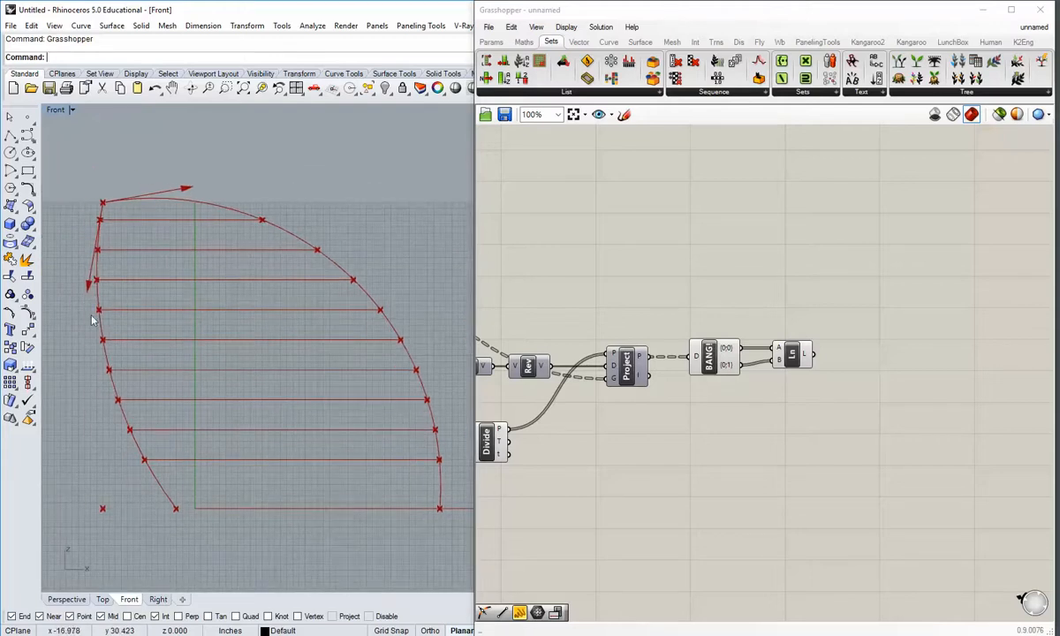
right_click_drag(430, 464, 353, 459)
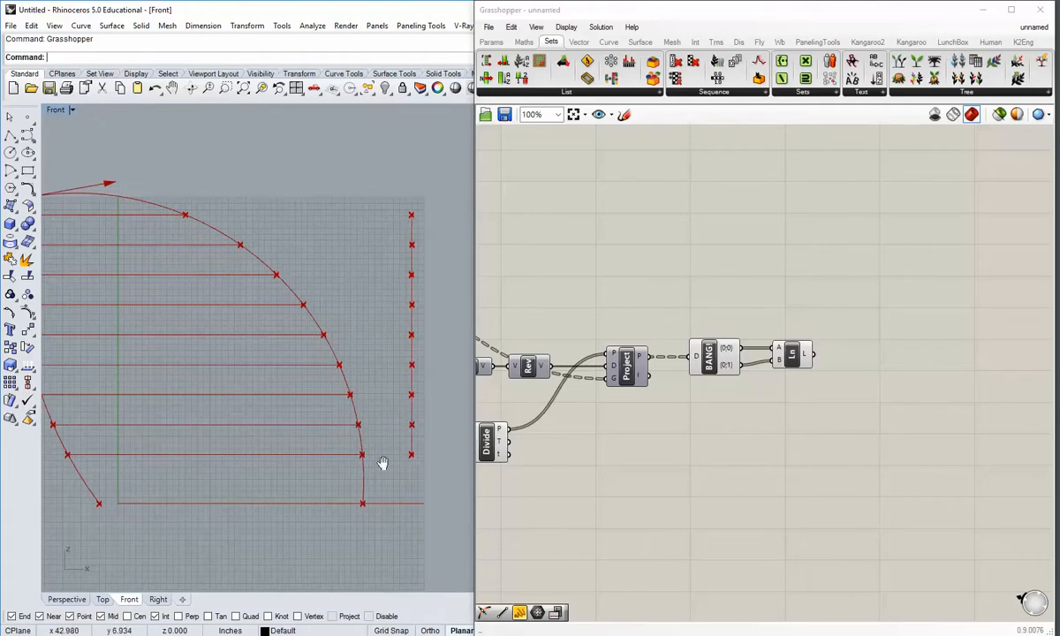
right_click_drag(408, 459, 452, 468)
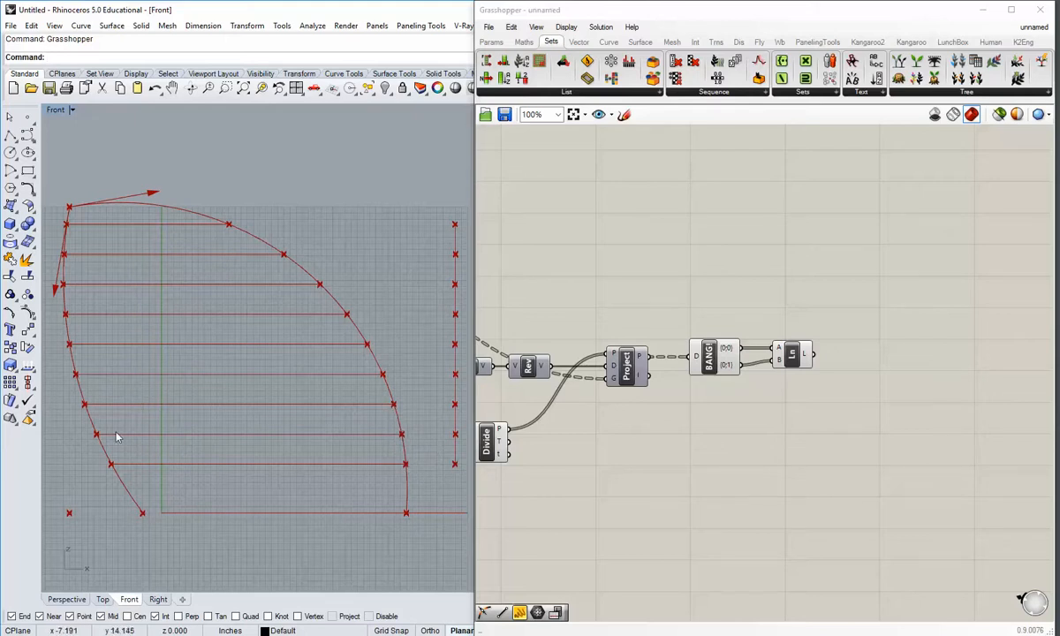
Narrow the Grasshopper window so the whole profile and the divided vertical line fit in the Front viewport.
right_click_drag(119, 319, 137, 309)
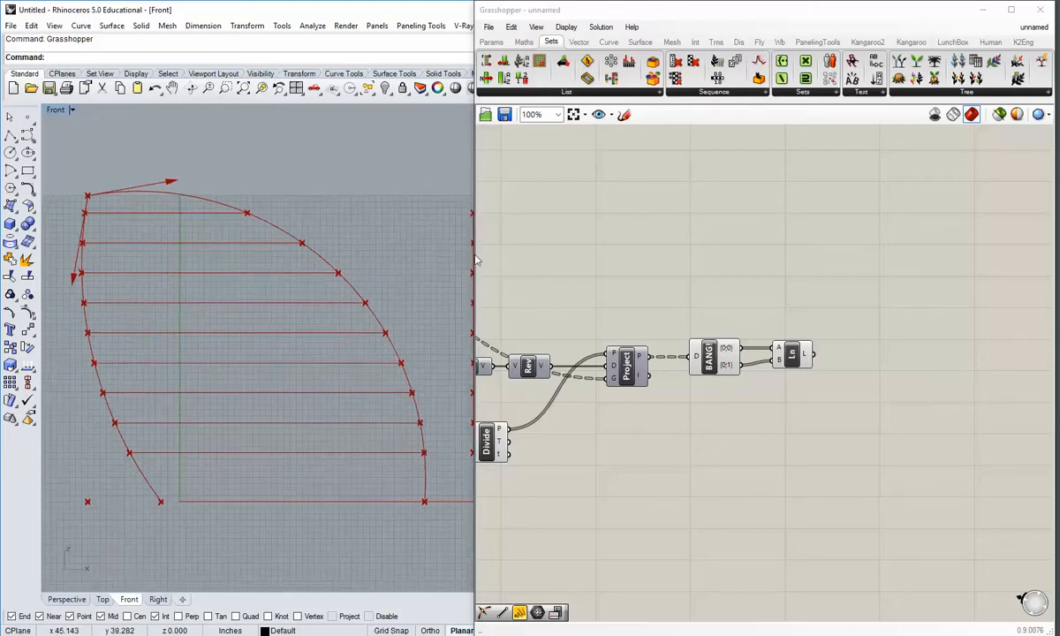
left_click_drag(471, 257, 519, 274)
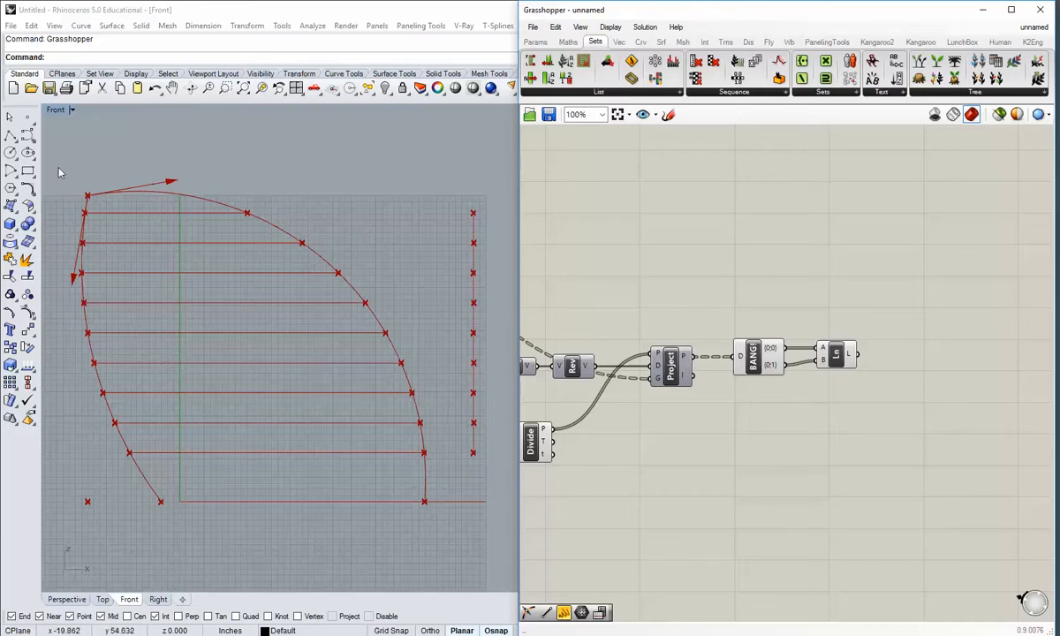
right_click_drag(283, 372, 292, 384)
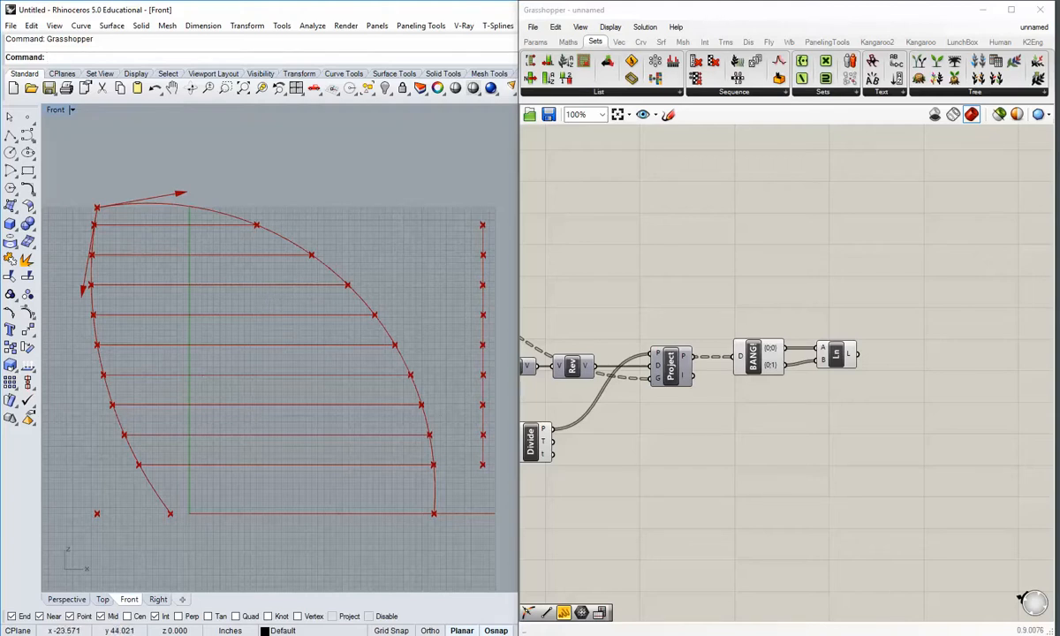
Switch from the maximized Front viewport to a maximized Perspective viewport and frame the whole profile with the divided vertical line.
double_click(56, 109)
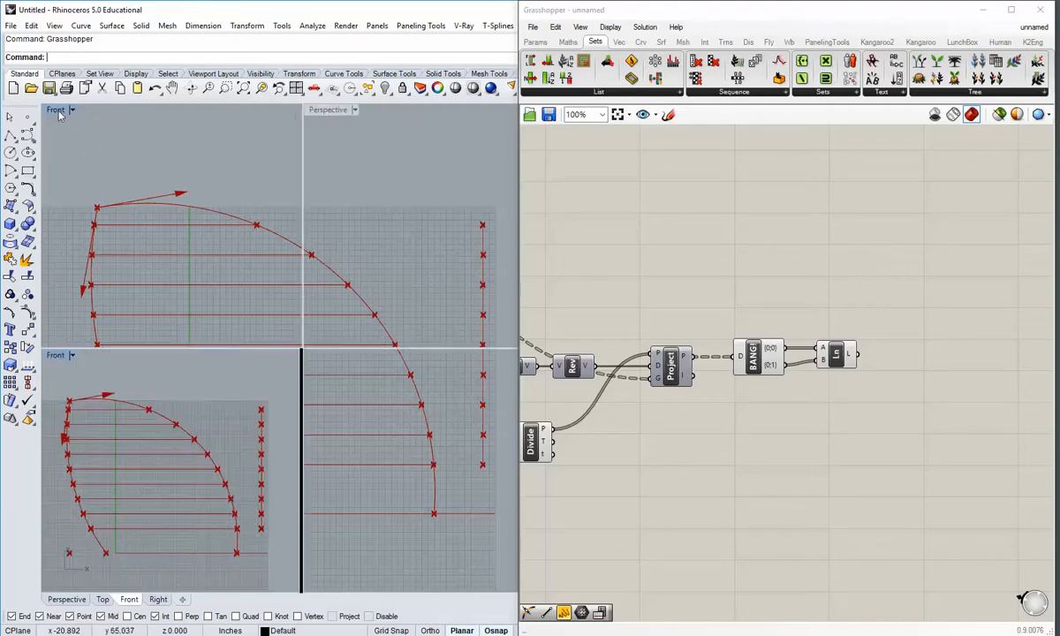
double_click(328, 109)
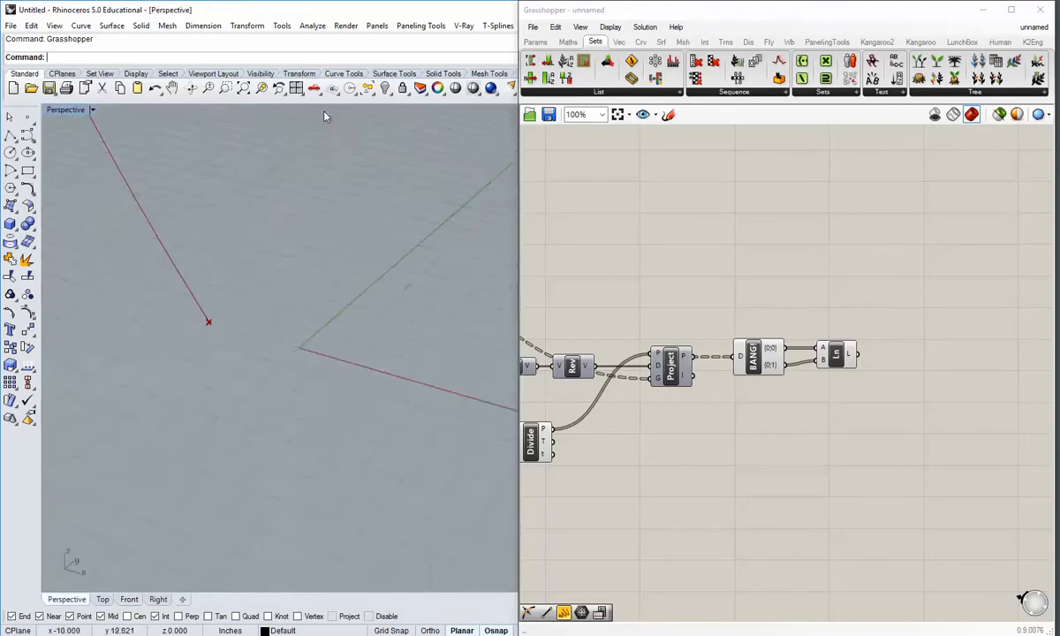
scroll(291, 442, "up", 4)
scroll(303, 523, "down", 4)
right_click_drag(370, 512, 233, 405, "shift")
scroll(331, 534, "down", 4)
Add a Point On Curve component at 0.50, connect Line's L output to it, and align it beside Line.
right_click_drag(789, 444, 735, 444)
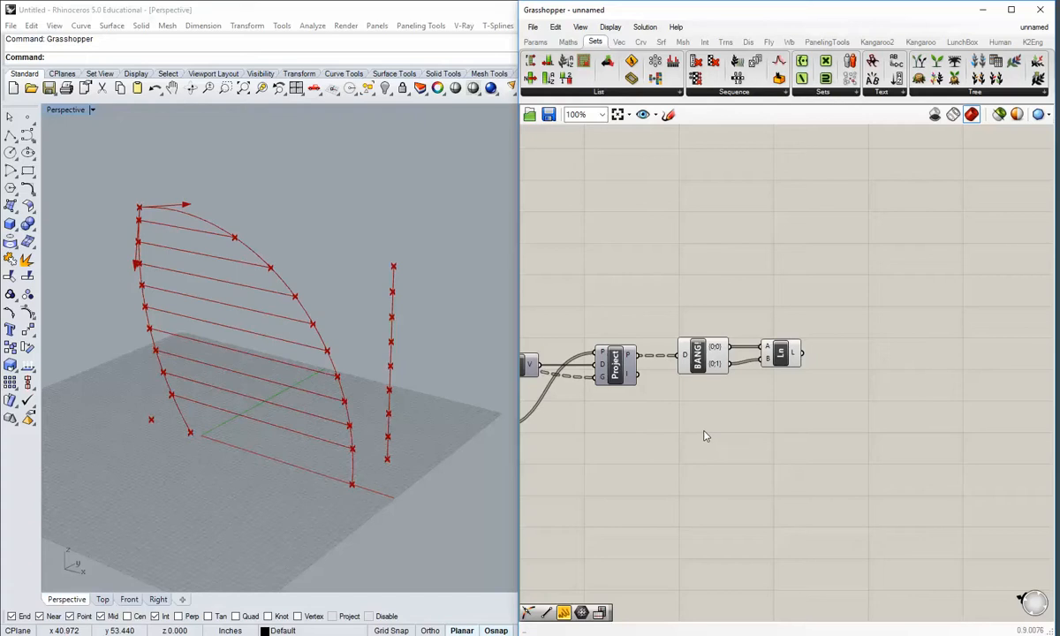
right_click_drag(817, 407, 749, 393)
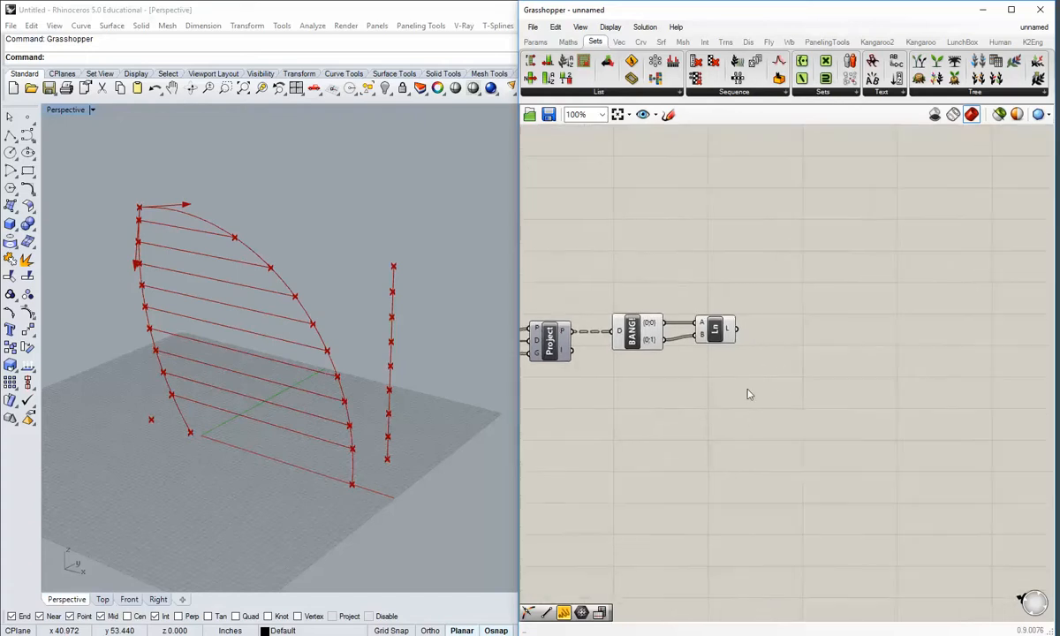
left_click(641, 41)
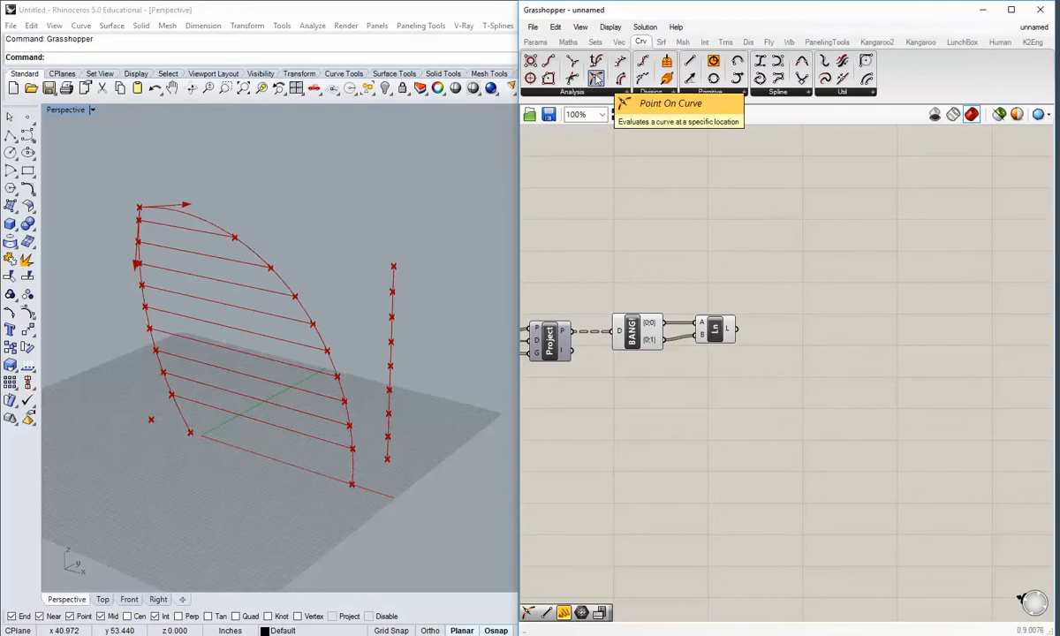
left_click_drag(596, 78, 795, 364)
left_click_drag(735, 329, 758, 364)
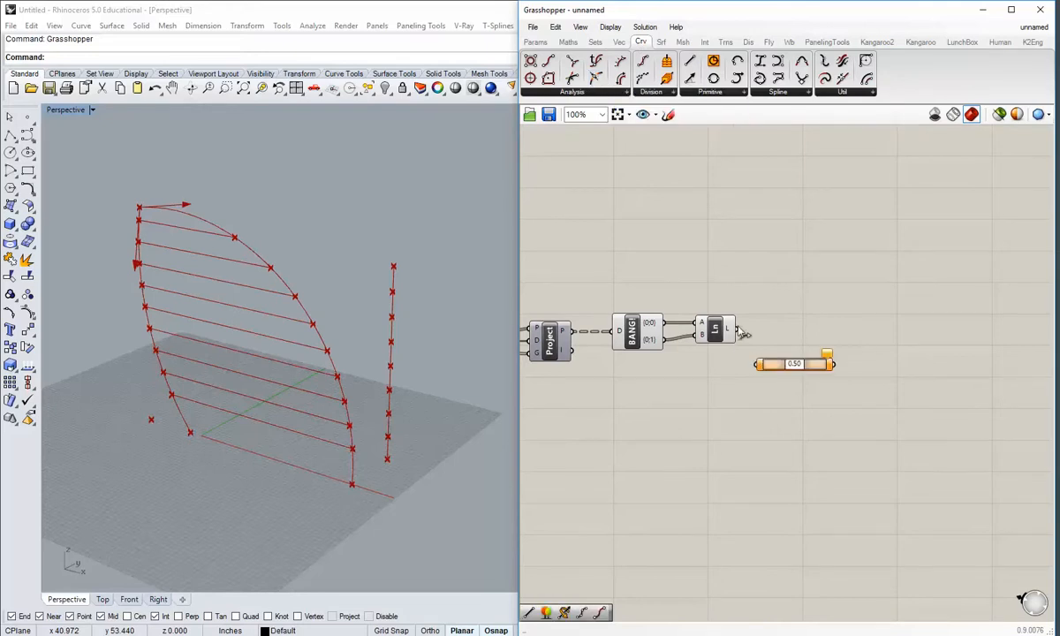
right_click_drag(762, 408, 750, 418)
left_click_drag(768, 379, 770, 345)
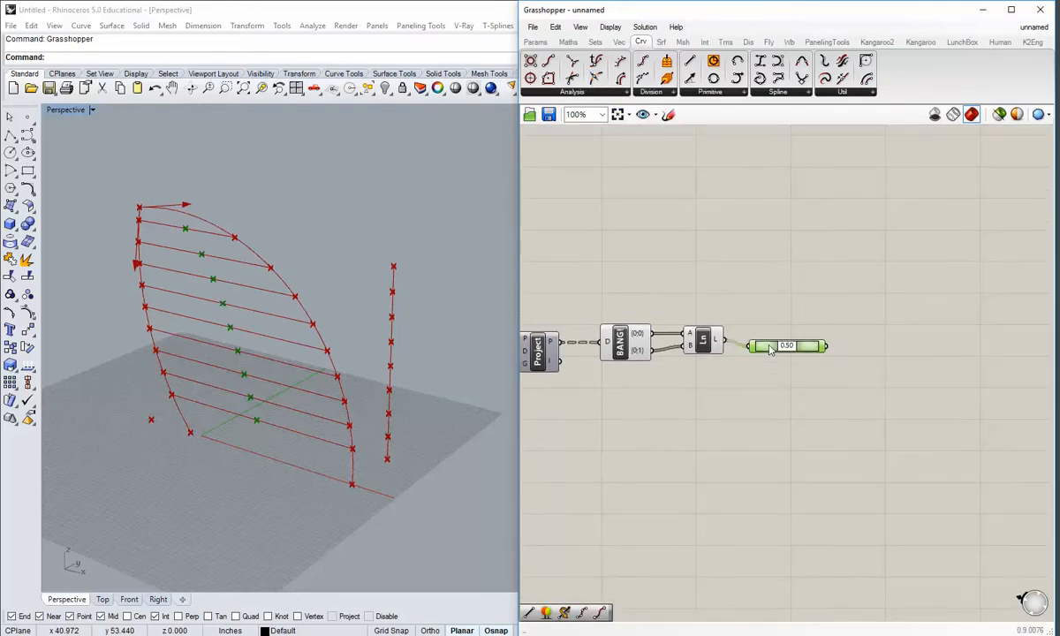
left_click(769, 357)
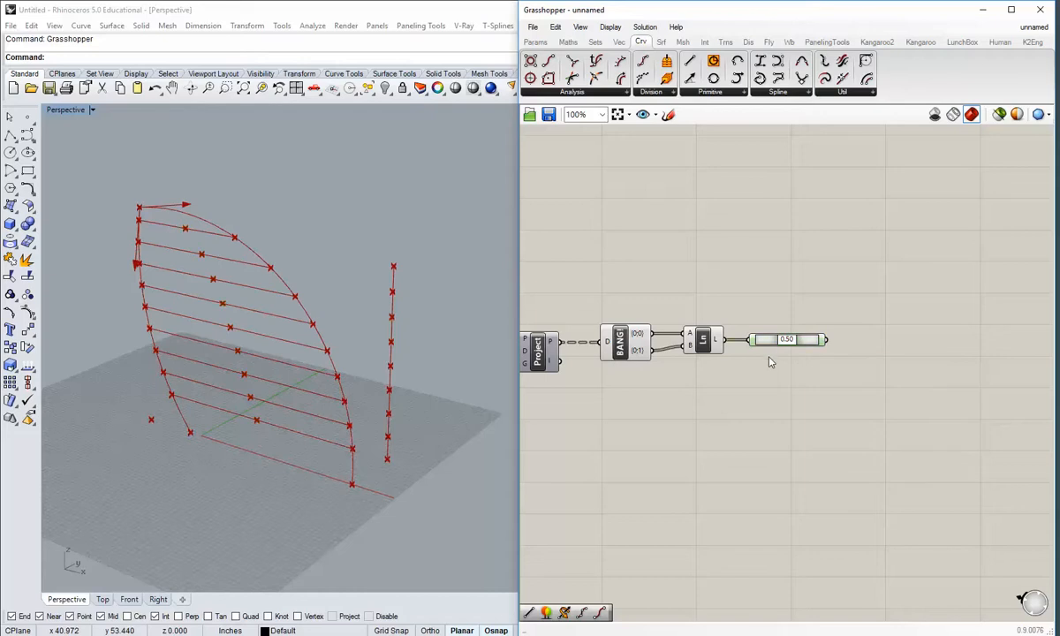
Examine the midpoints on the horizontal lines in the Perspective viewport.
scroll(798, 347, "up", 1)
right_click_drag(336, 352, 279, 350)
scroll(203, 356, "up", 3)
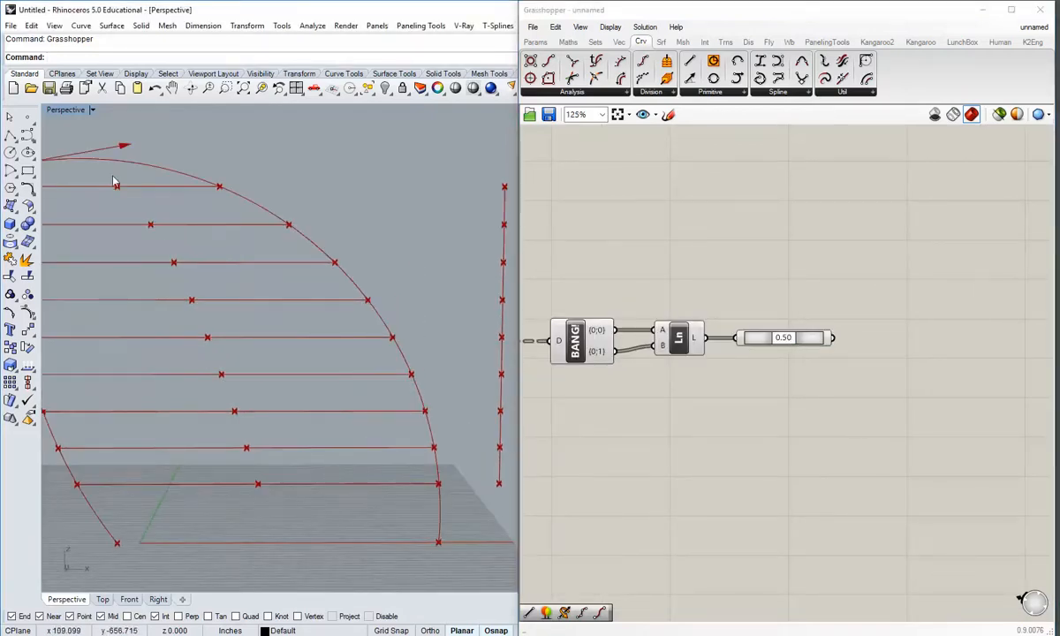
right_click_drag(242, 440, 298, 433)
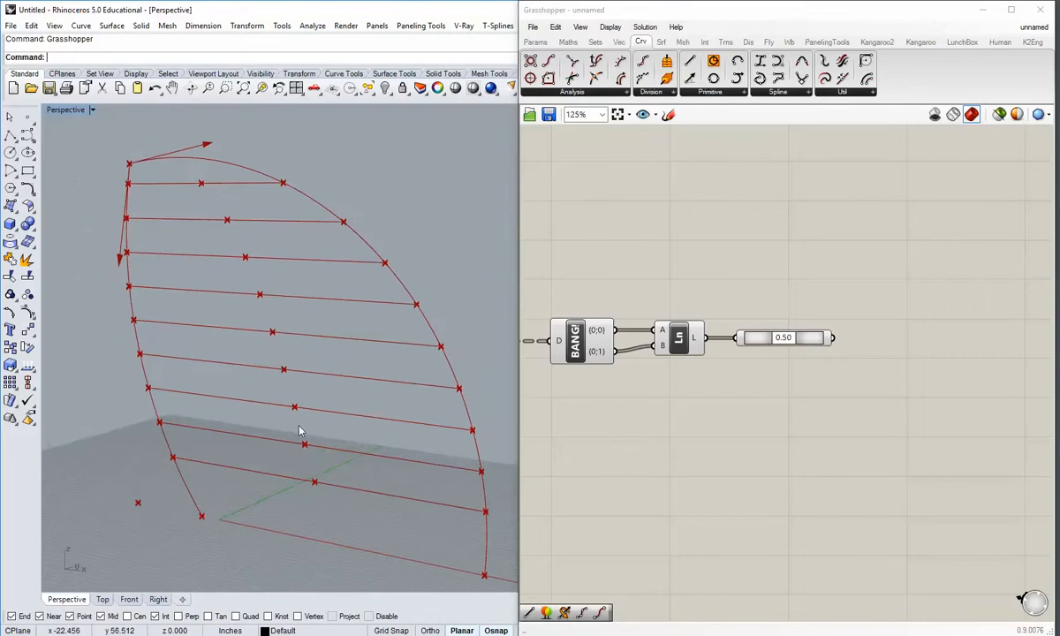
scroll(686, 409, "down", 3)
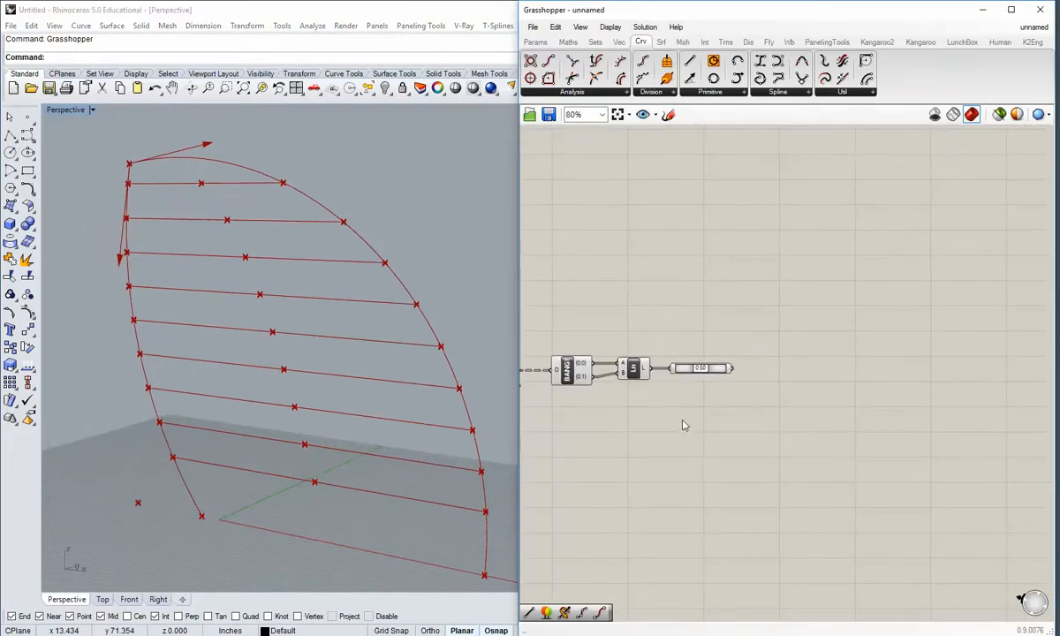
Place a curve Length component below Point On Curve, feed it Line's L output, and check the line lengths.
scroll(686, 384, "up", 2)
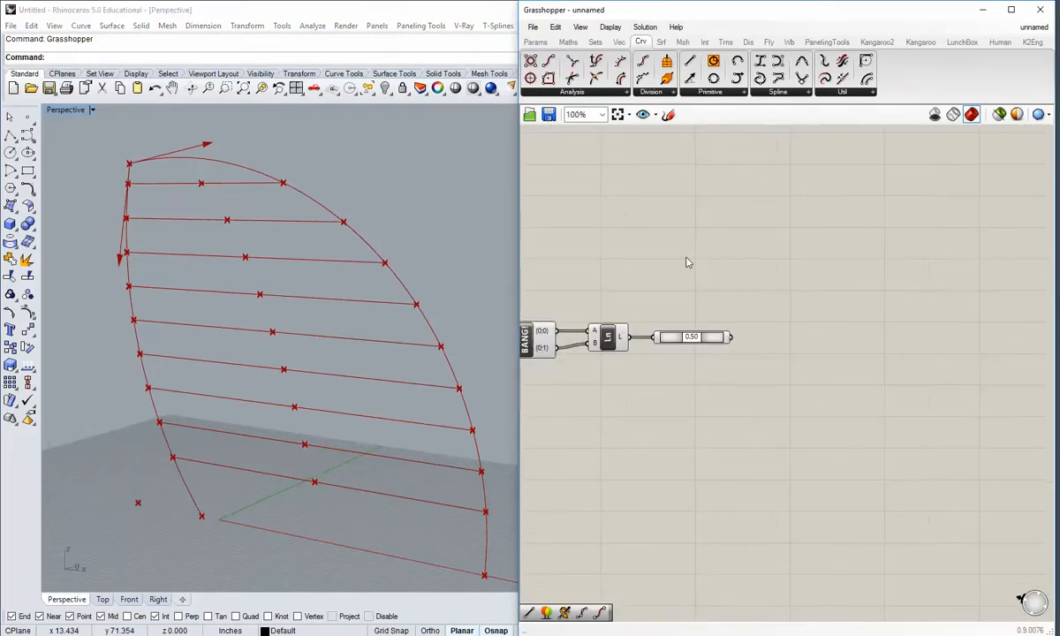
right_click_drag(633, 364, 667, 381)
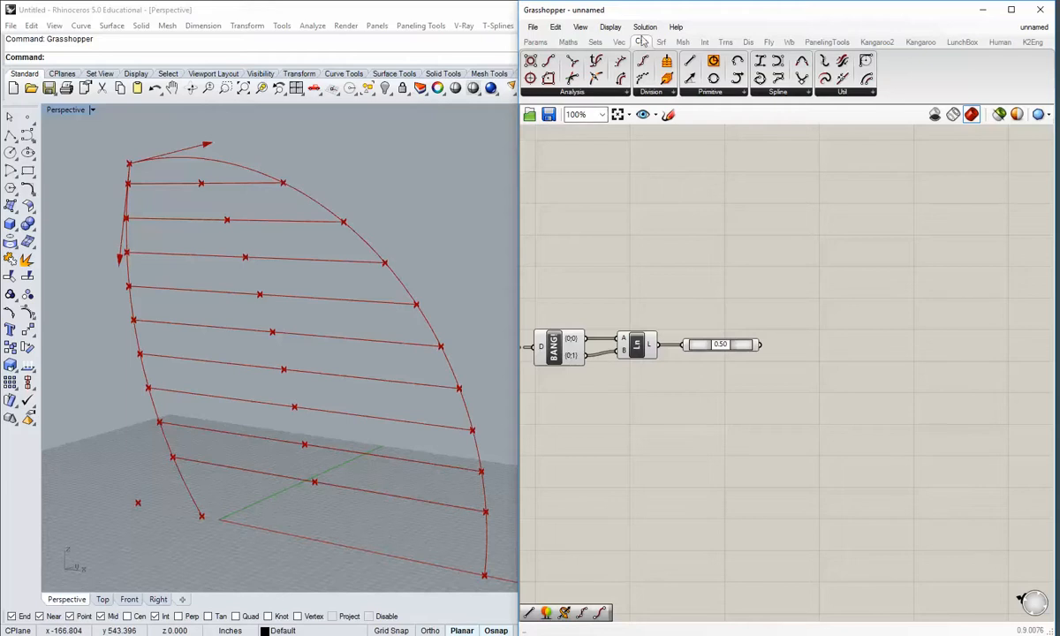
left_click(623, 81)
left_click(705, 420)
right_click_drag(705, 421, 677, 398)
left_click_drag(629, 322, 672, 404)
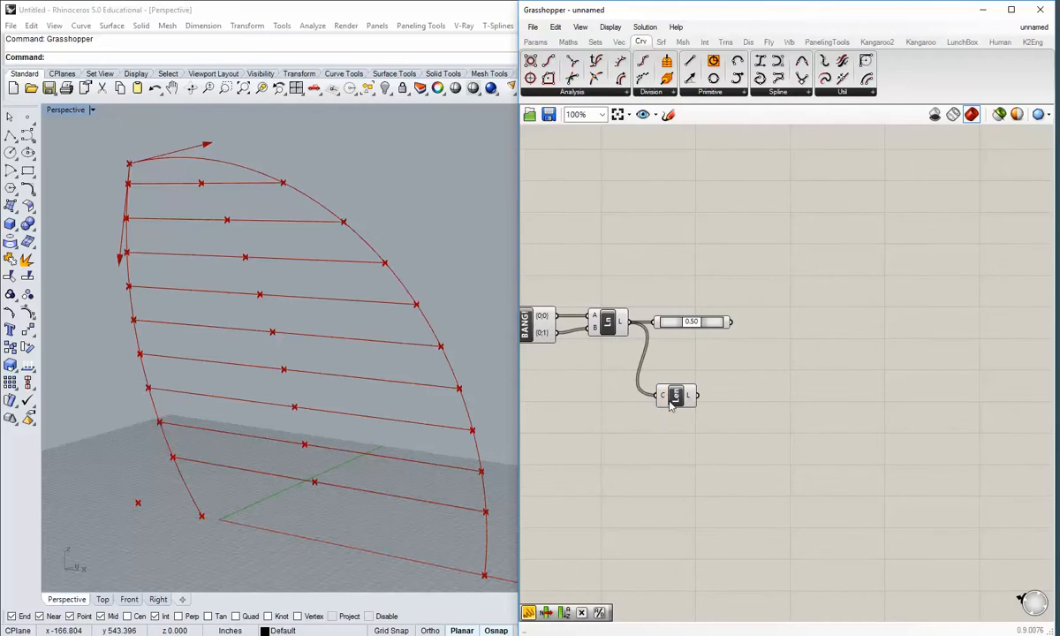
mouse_move(693, 400)
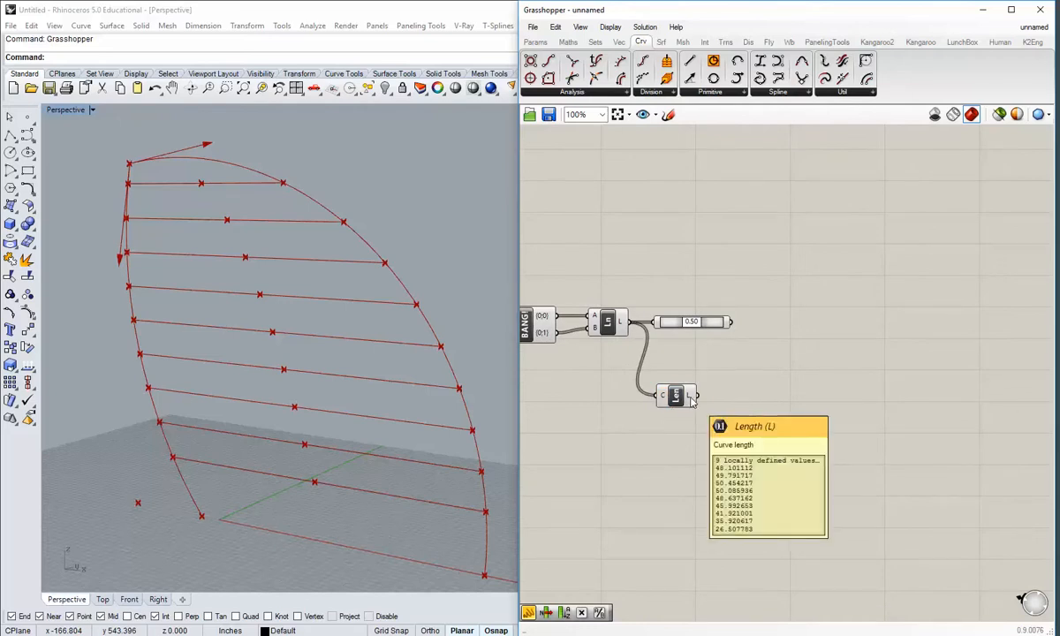
Add an expression to the Length component's L output that divides x in half, and commit it.
left_click(569, 42)
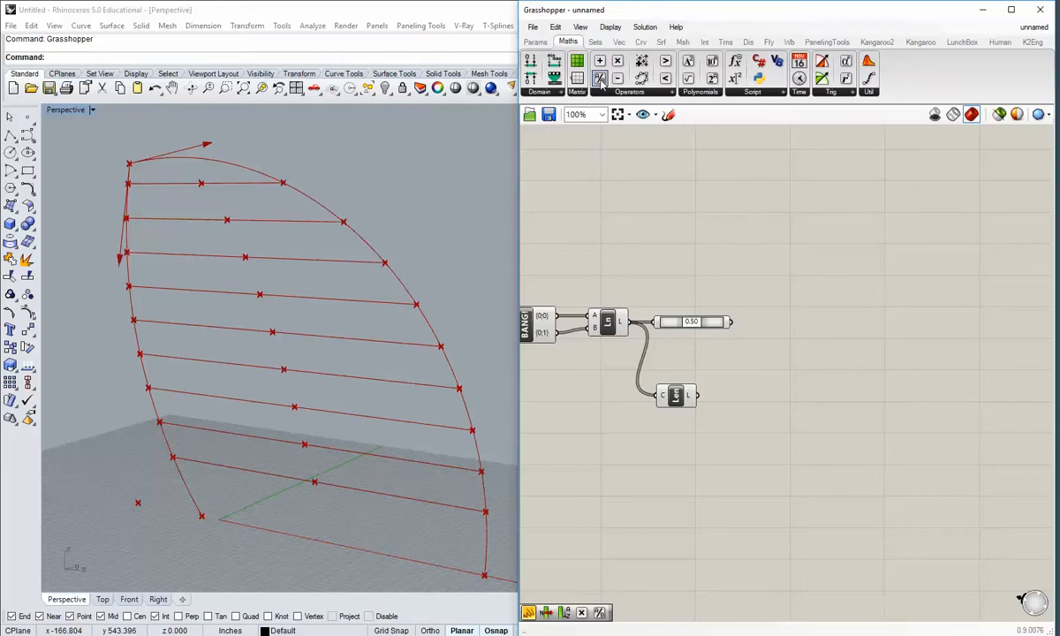
scroll(714, 411, "up", 1)
right_click(716, 378)
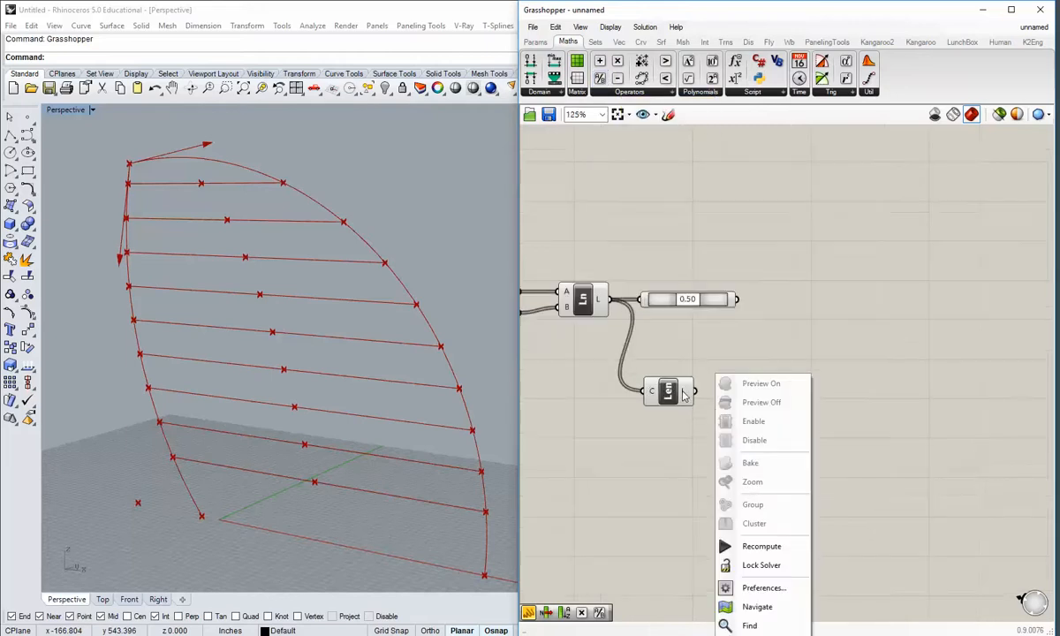
right_click(683, 395)
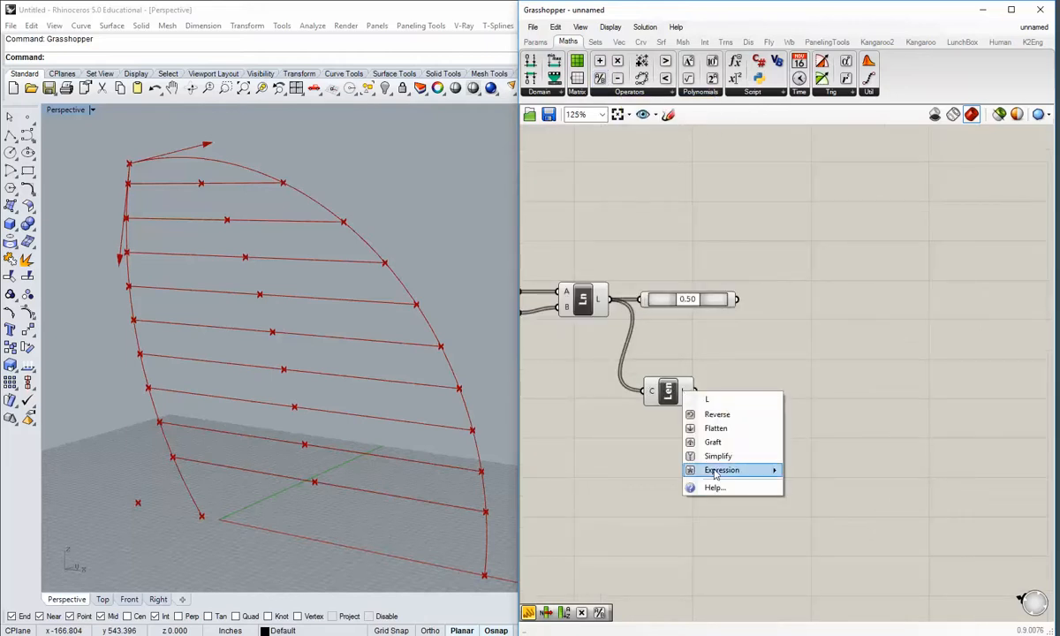
mouse_move(715, 472)
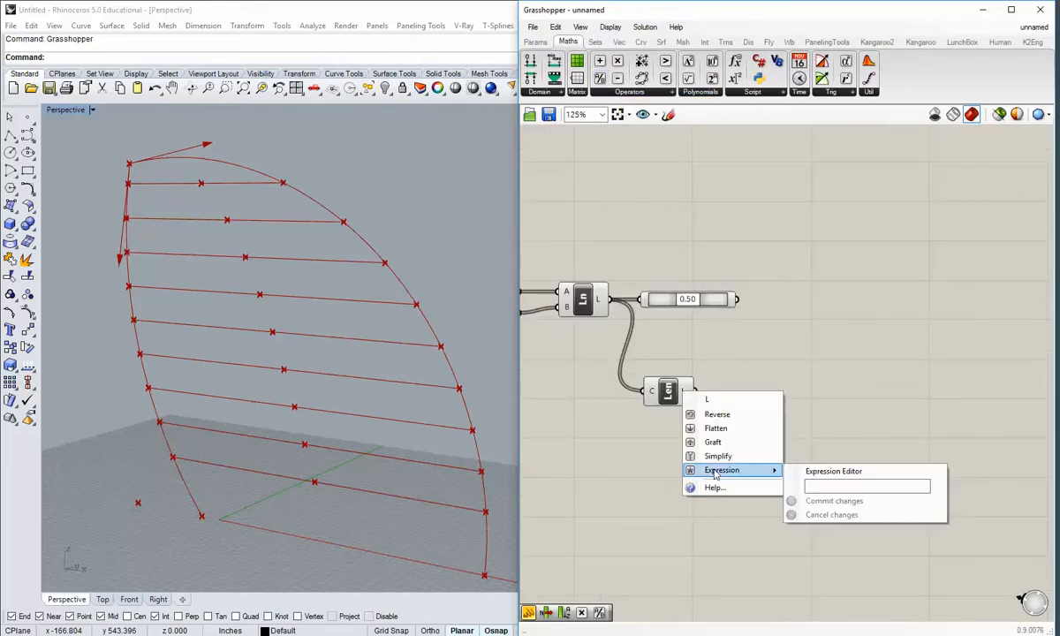
left_click(865, 490)
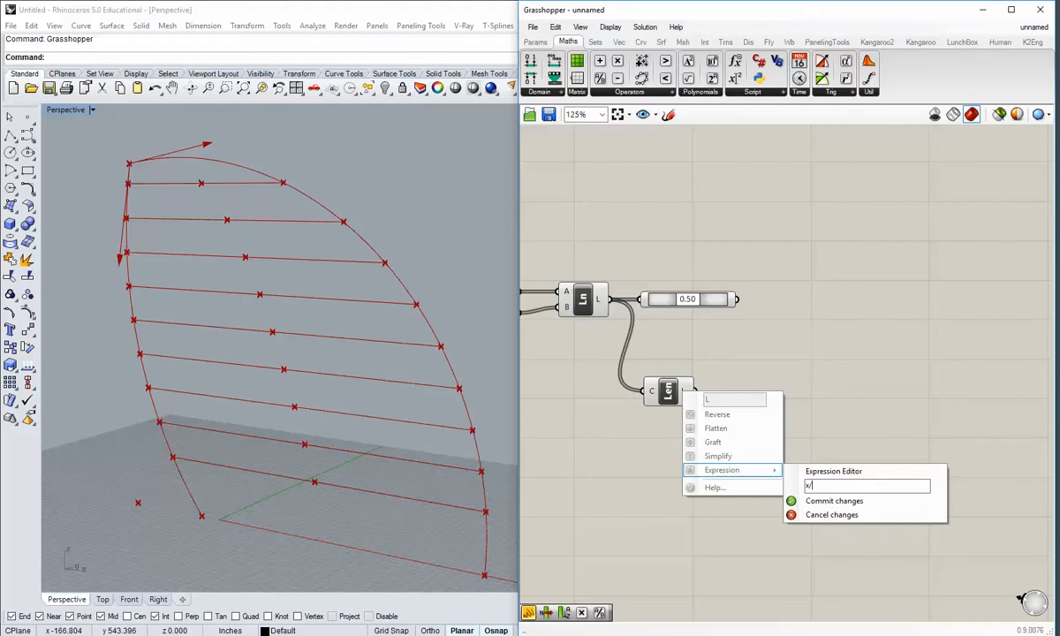
left_click(869, 502)
mouse_move(686, 399)
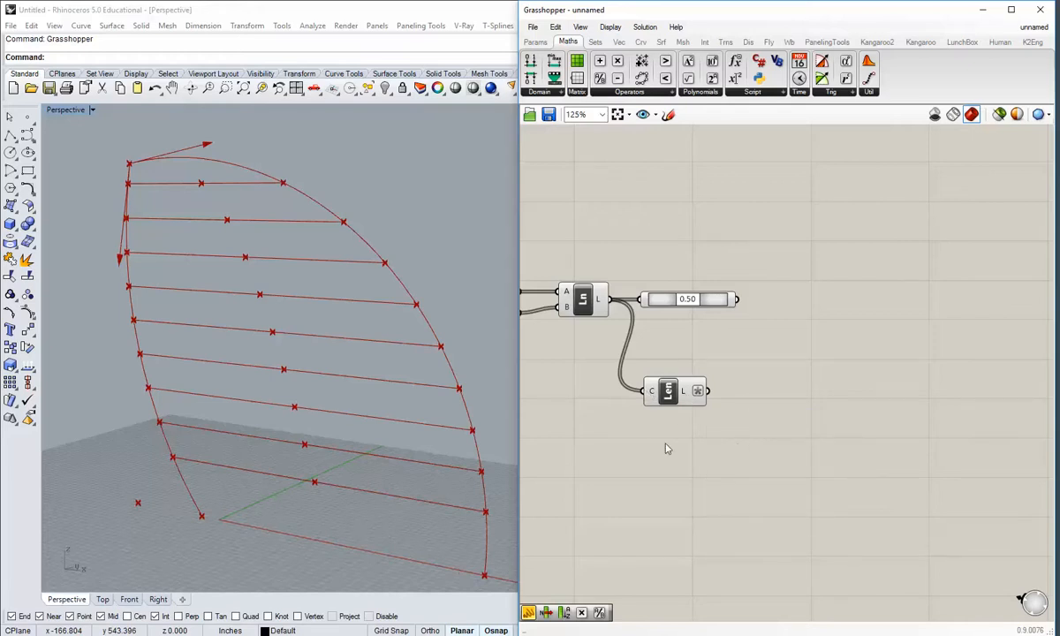
Add a Circle component and connect Point On Curve's output to P and Length's L output to R.
right_click_drag(659, 372, 651, 387)
left_click(646, 42)
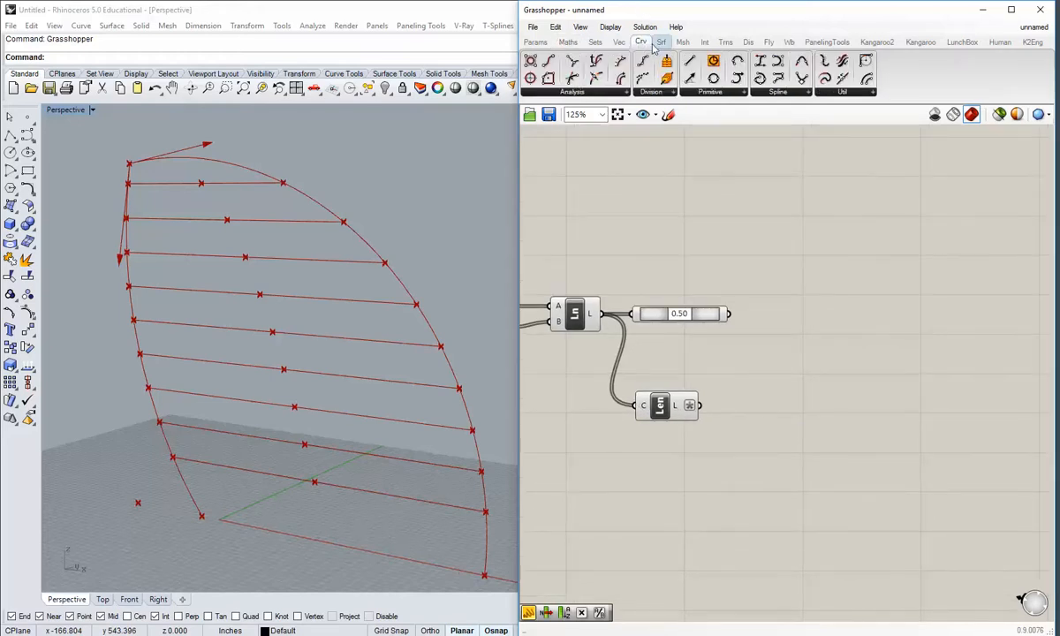
left_click_drag(721, 66, 826, 335)
left_click_drag(729, 314, 812, 382)
left_click(748, 406)
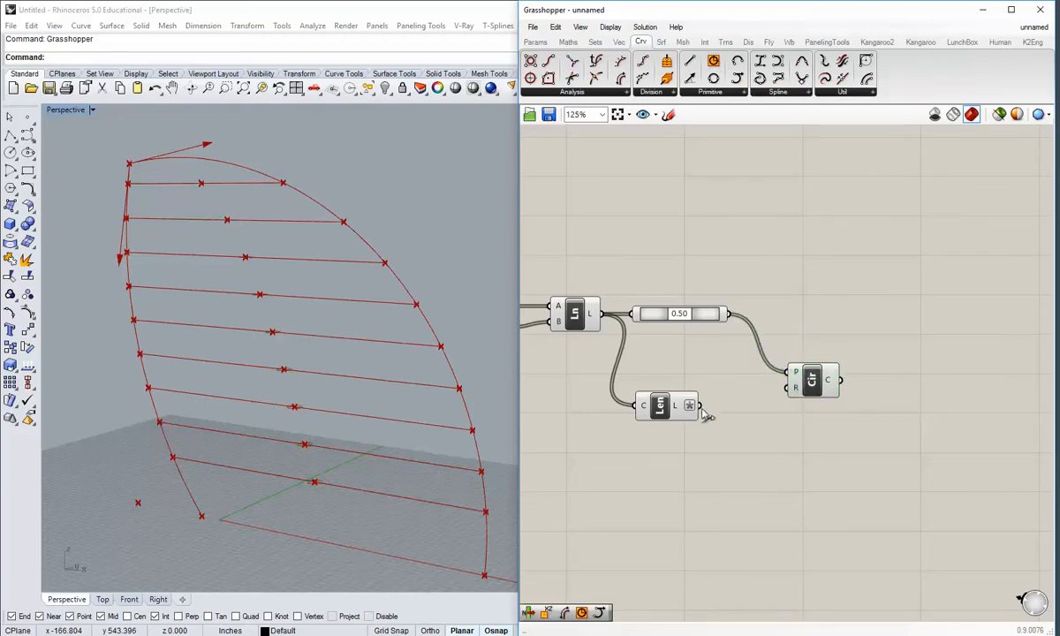
left_click_drag(699, 406, 815, 401)
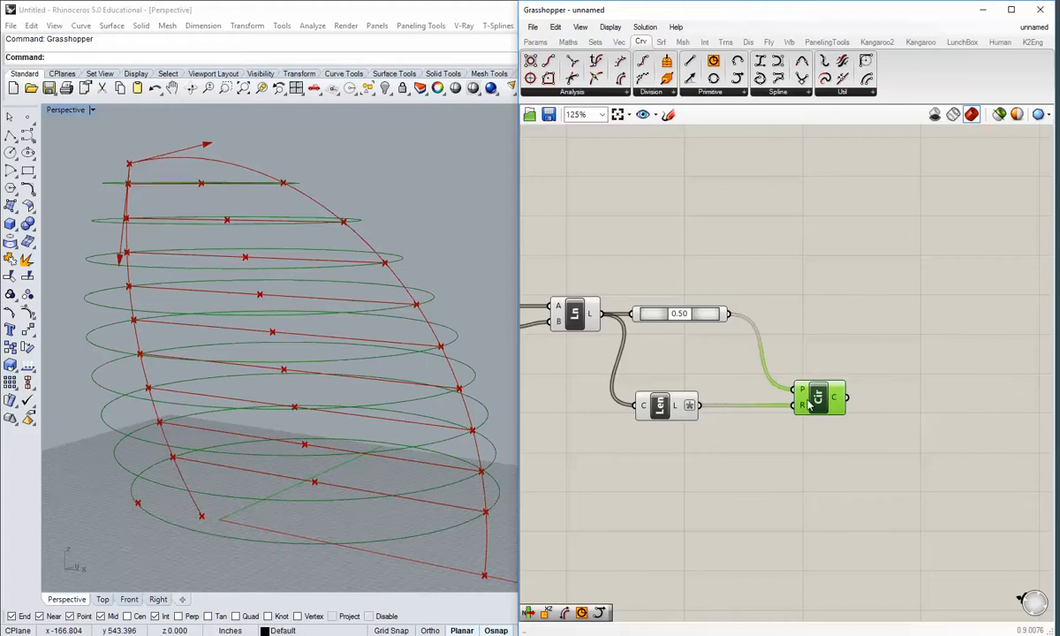
left_click(749, 377)
Examine the horizontal circles against the two arcs from several angles in the Perspective viewport.
right_click_drag(361, 371, 424, 327)
left_click(522, 259)
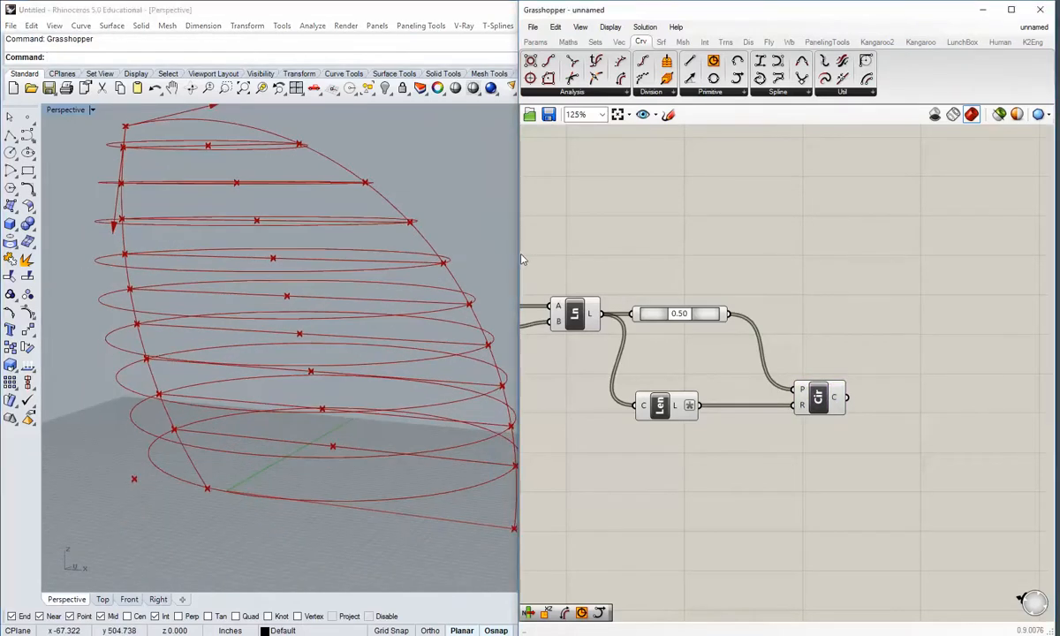
right_click_drag(418, 258, 179, 365)
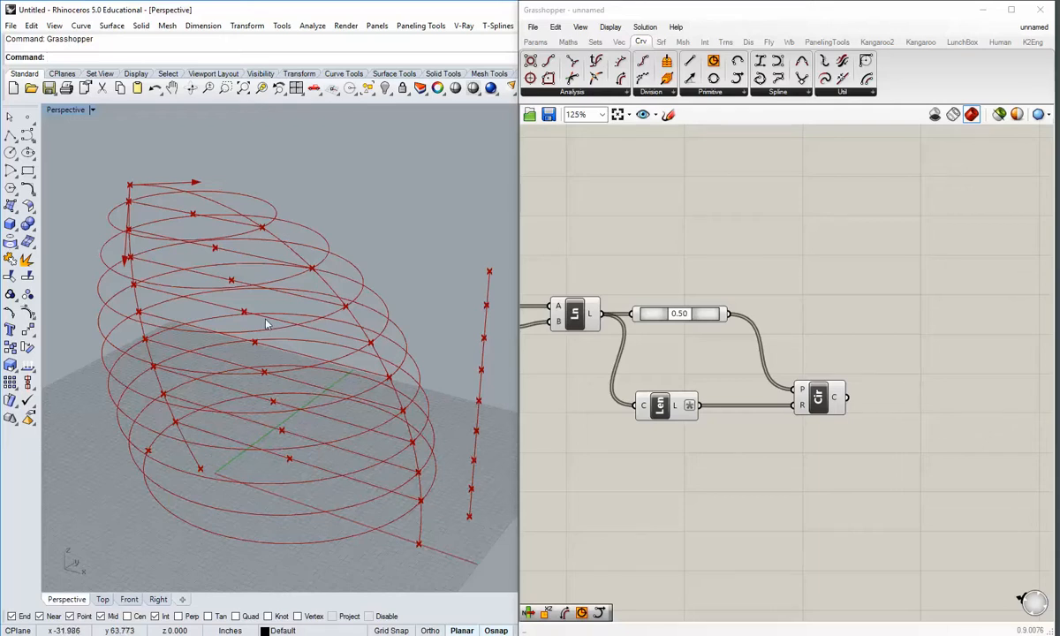
right_click_drag(229, 328, 228, 366, "shift")
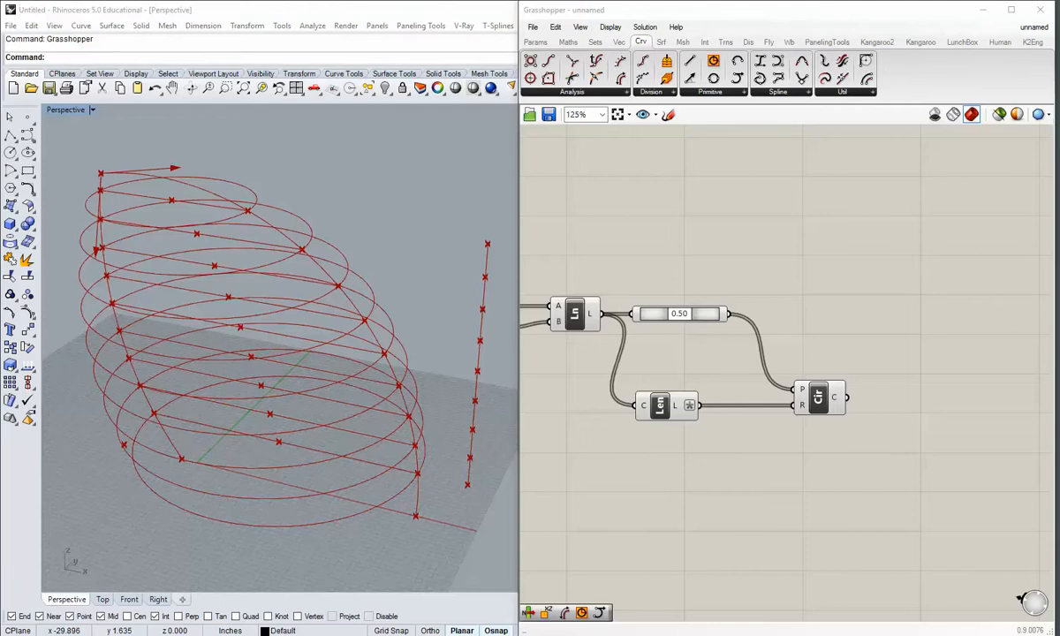
right_click_drag(298, 362, 316, 382)
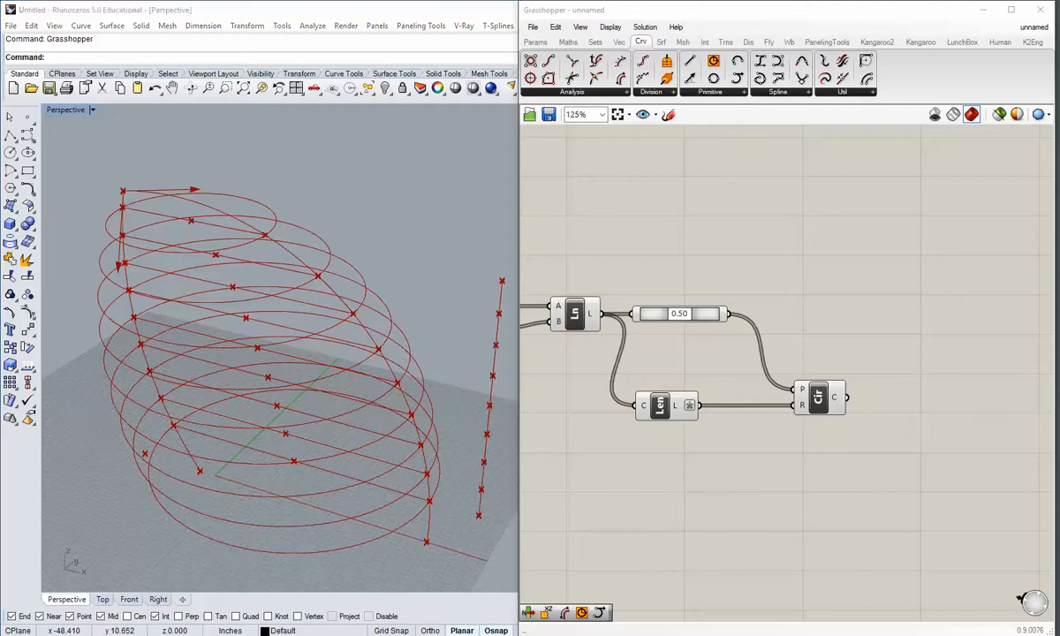
right_click_drag(160, 385, 244, 393)
scroll(173, 296, "up", 2)
right_click_drag(183, 320, 195, 292)
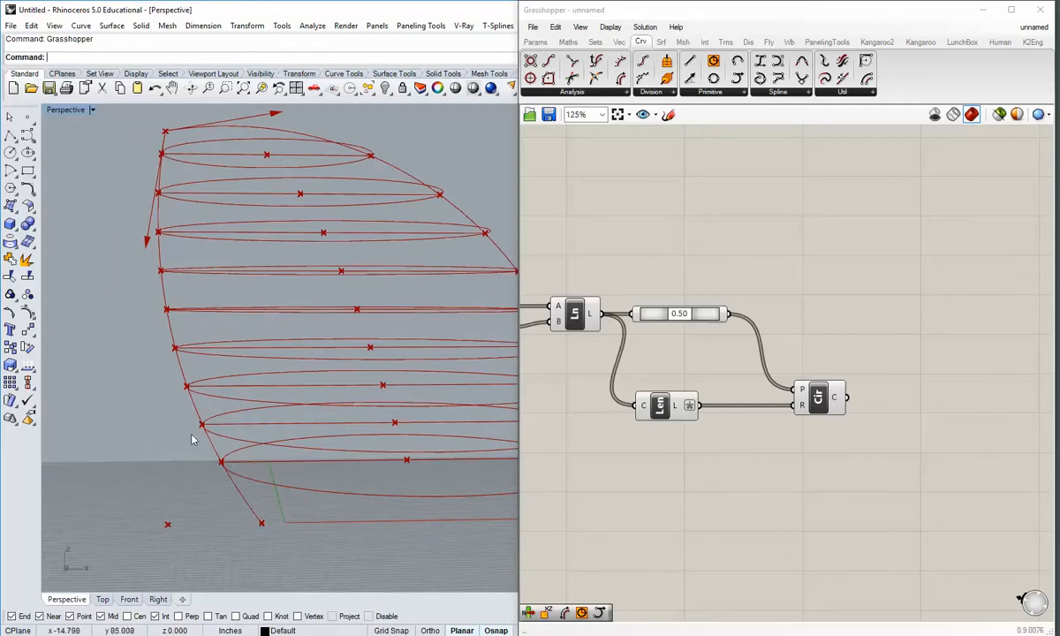
right_click_drag(226, 319, 219, 370, "shift")
right_click_drag(182, 437, 189, 418, "shift")
right_click_drag(189, 418, 181, 389)
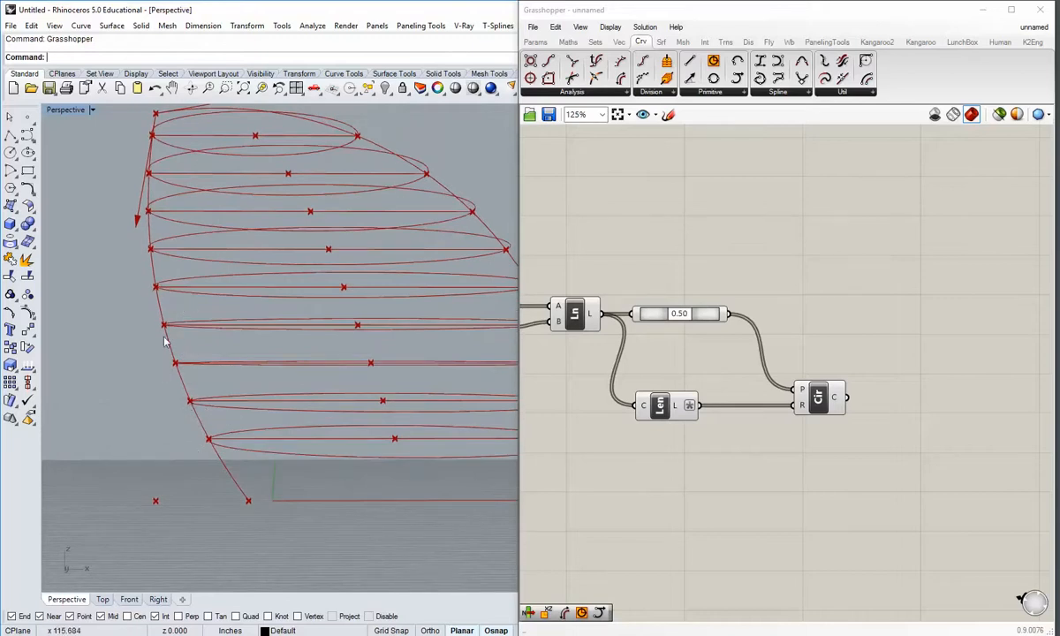
right_click_drag(208, 307, 210, 346)
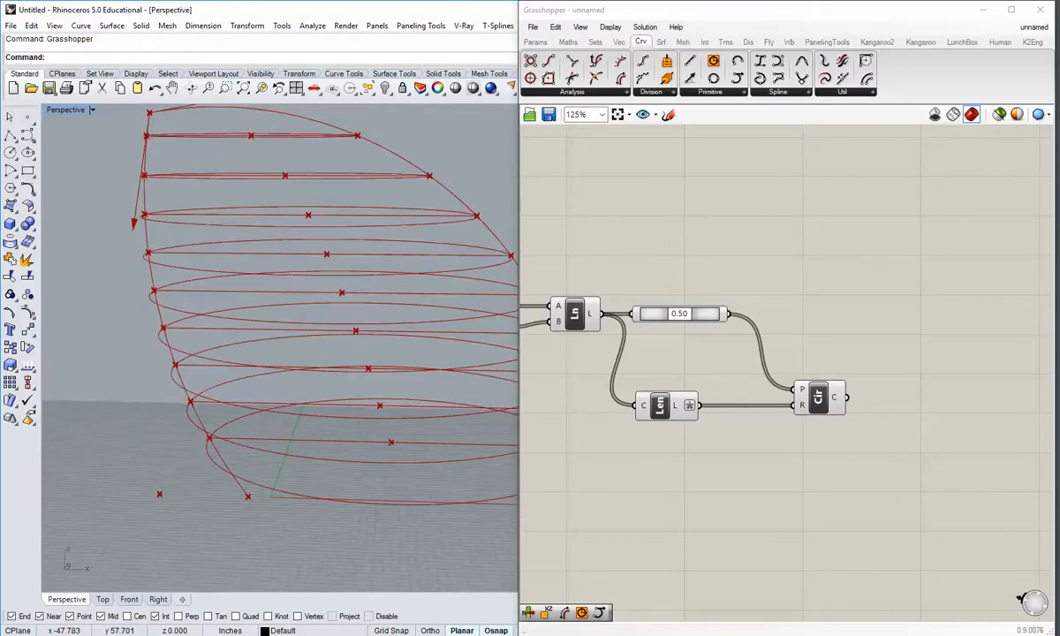
Switch to the Scan0004 reference image in Windows Photo Viewer and study the step 1 and step 4 cladding diagrams.
key("alt+Tab")
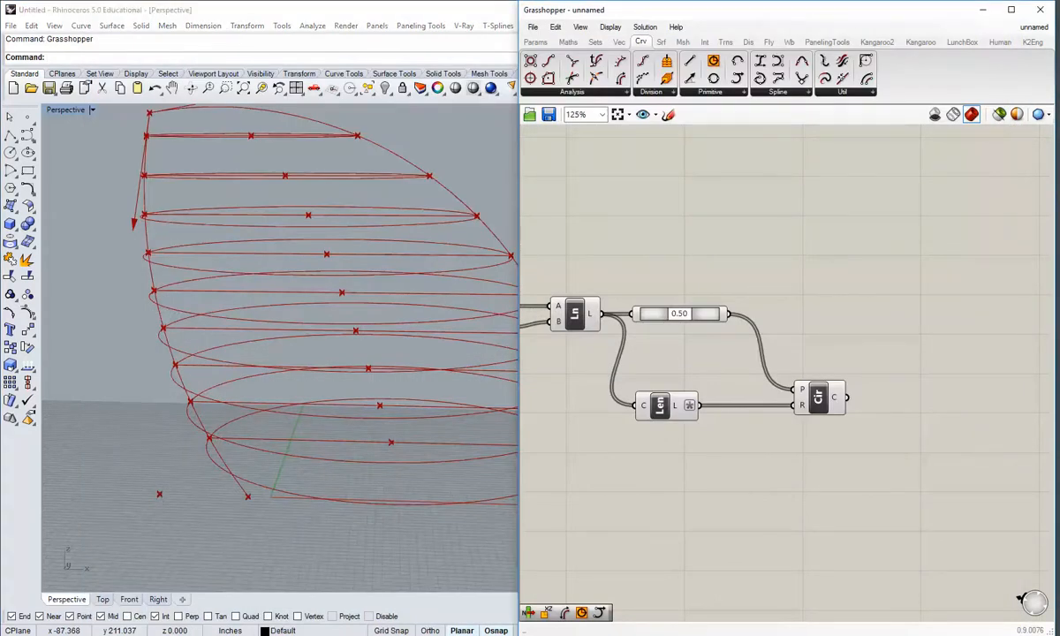
key("alt+Tab")
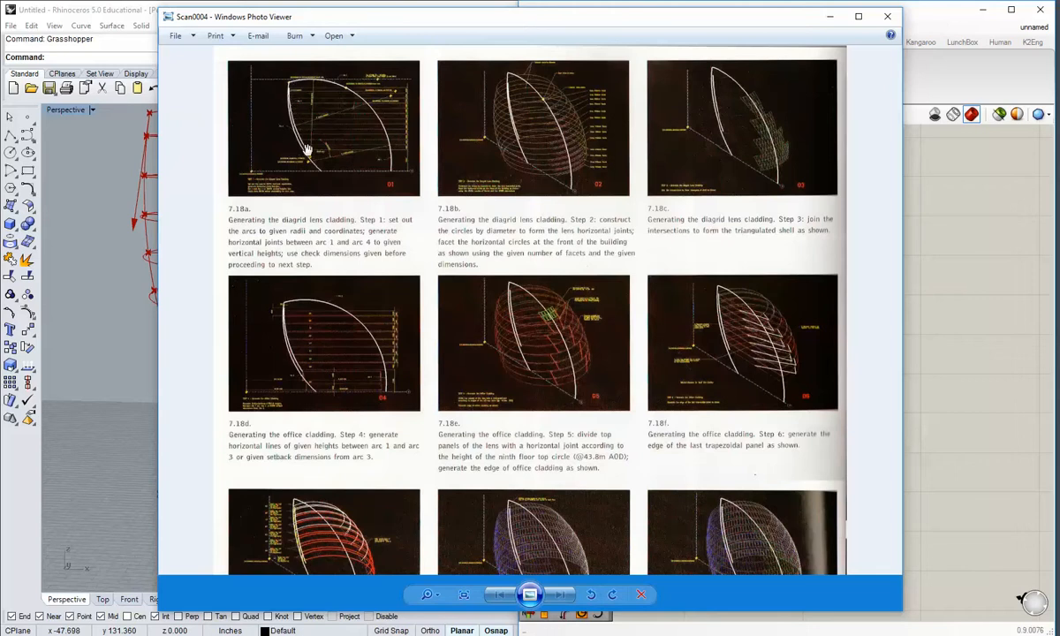
scroll(306, 150, "up", 5)
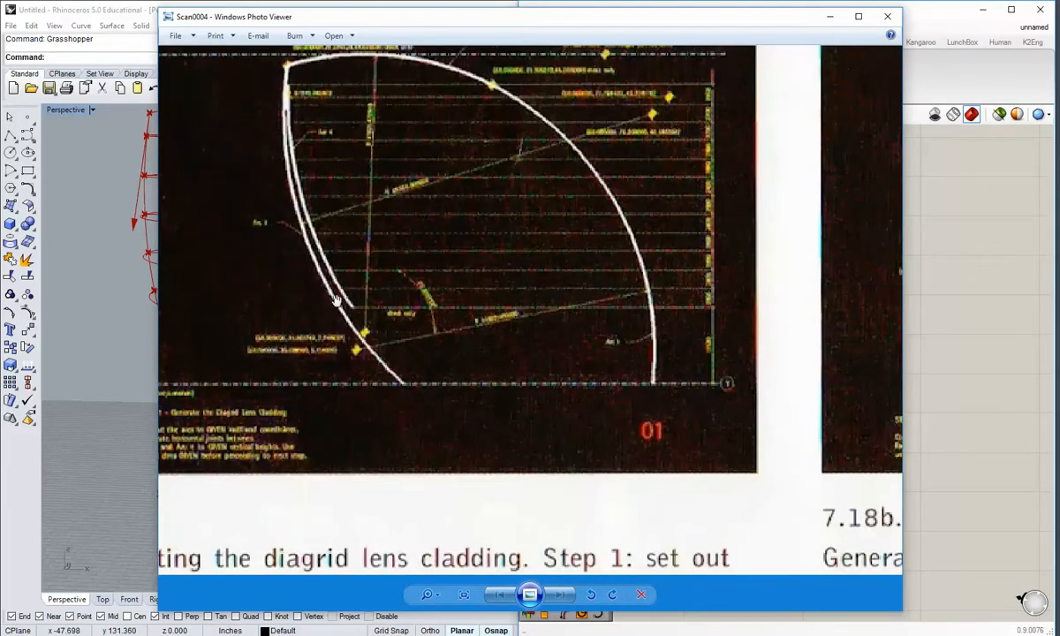
scroll(349, 263, "down", 5)
left_click_drag(335, 403, 321, 248)
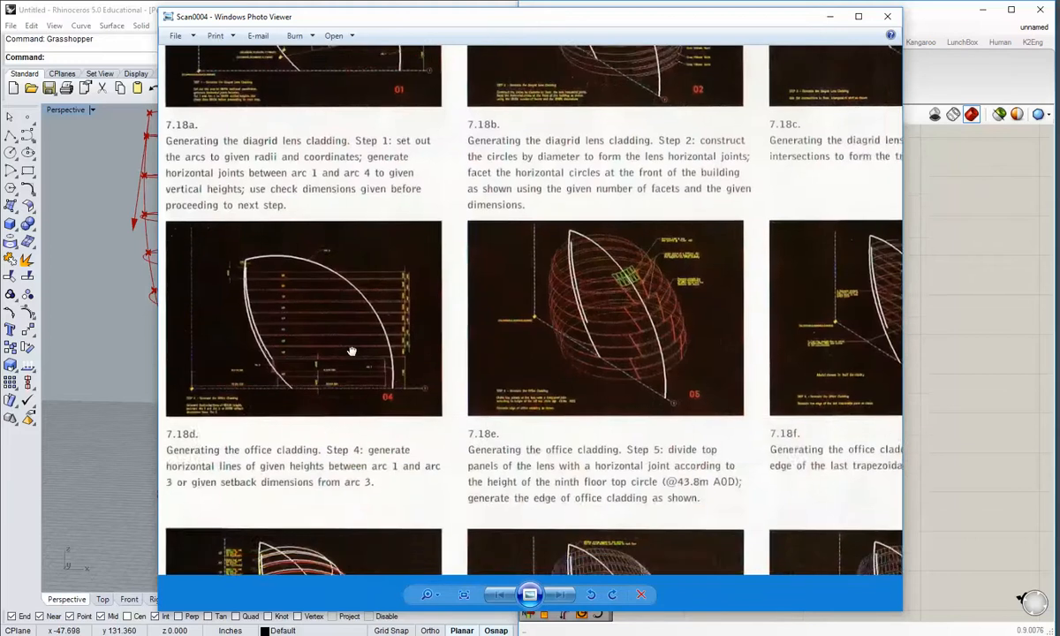
Study the step 7 office cladding arcs and the neighbouring diagrams in the Scan0004 scan, then return to Rhino and Grasshopper.
left_click_drag(625, 327, 511, 209)
left_click_drag(409, 443, 556, 262)
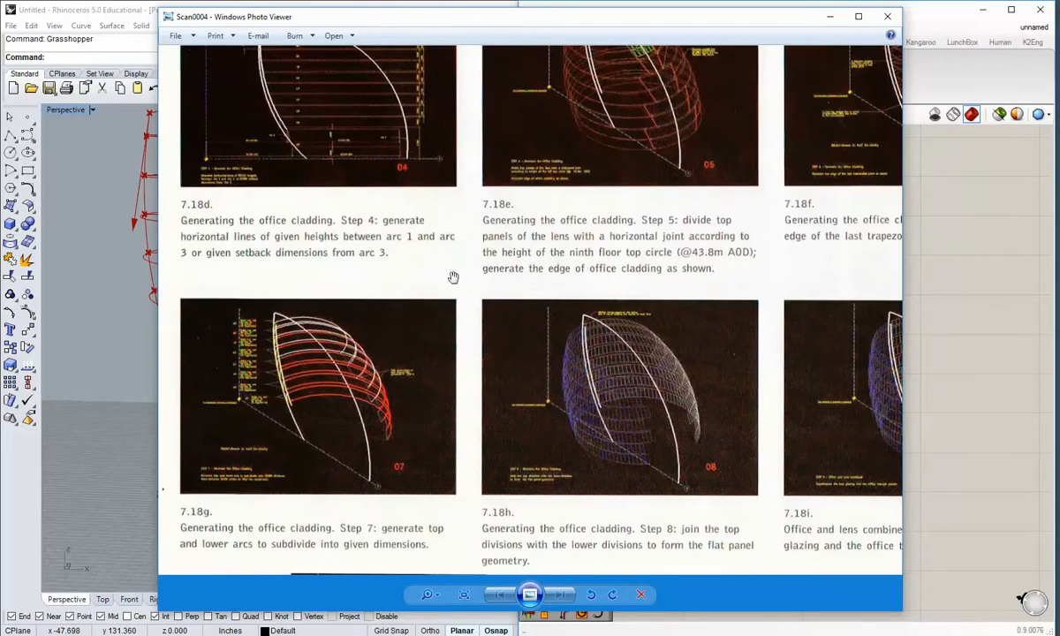
scroll(272, 390, "up", 4)
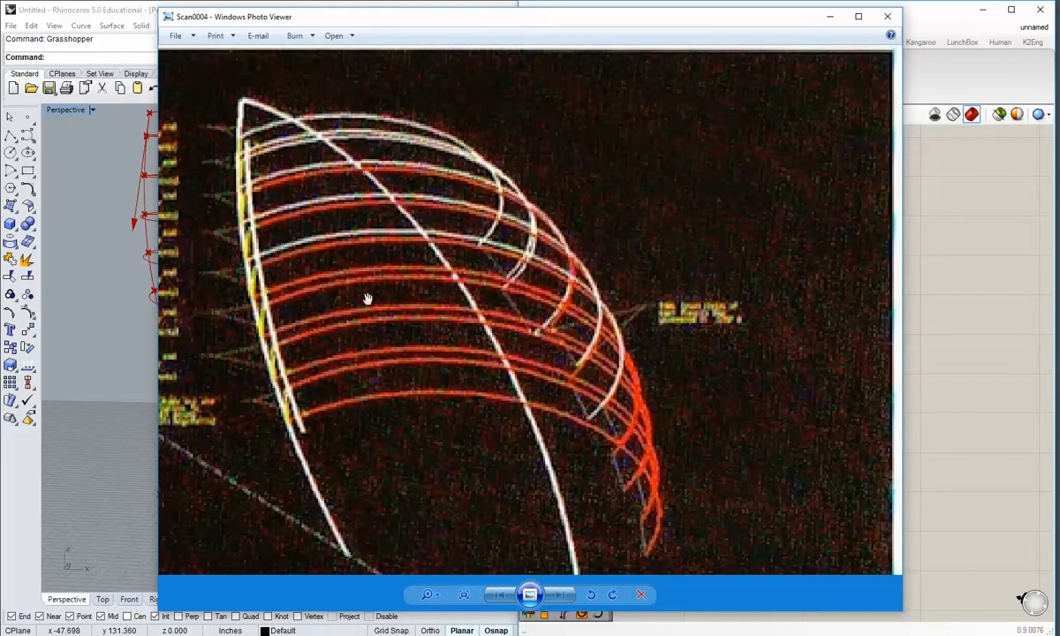
scroll(367, 299, "down", 4)
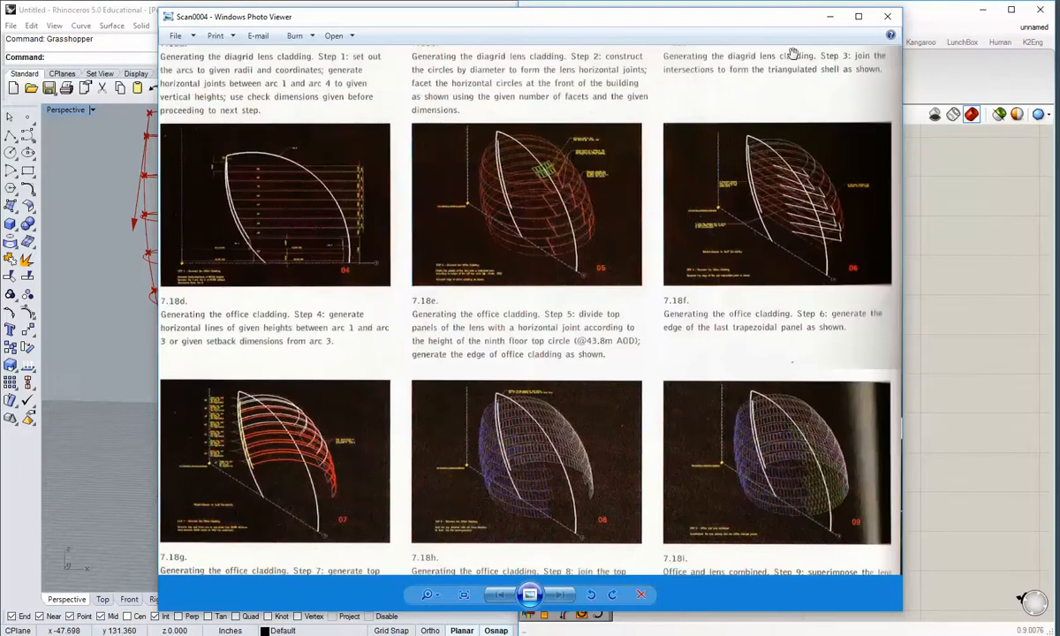
left_click(830, 17)
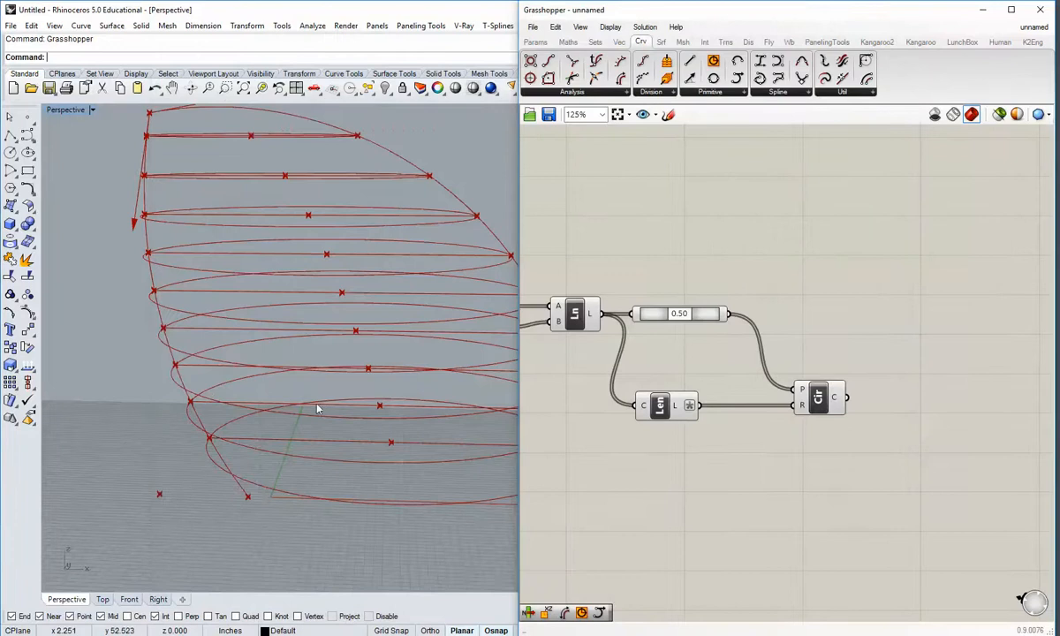
Turn off the preview of the BANG! component that feeds the Line component.
right_click_drag(297, 378, 265, 424)
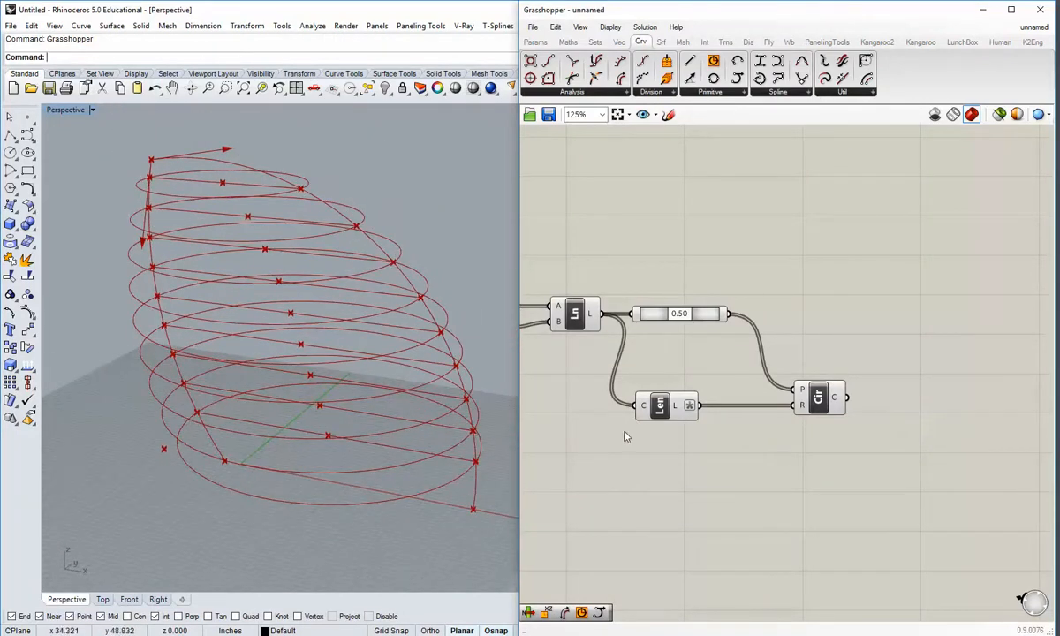
scroll(591, 396, "down", 3)
right_click_drag(611, 435, 618, 331)
left_click(618, 332)
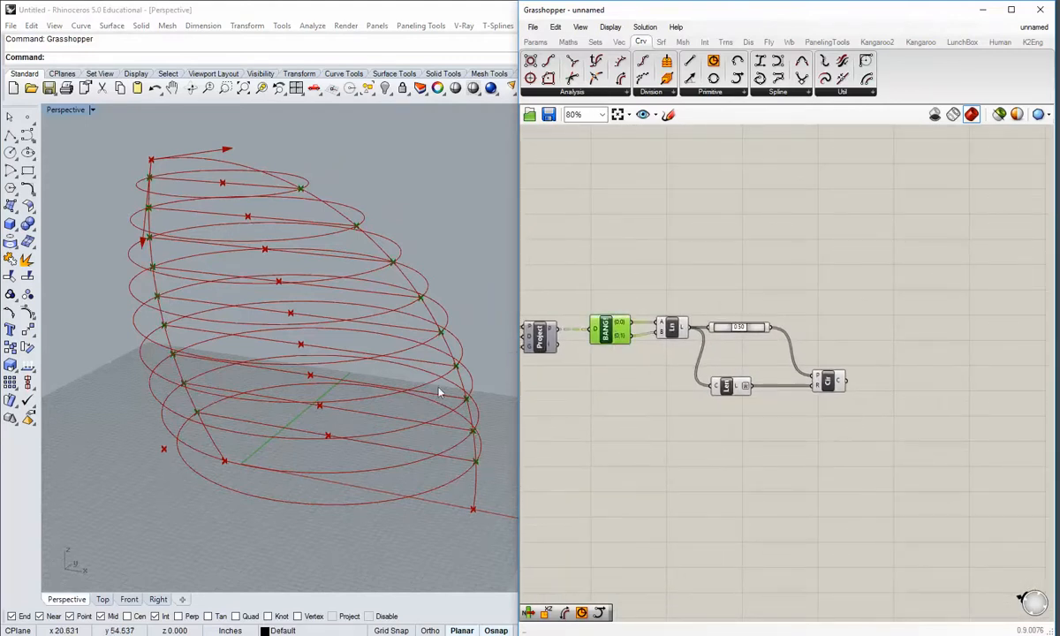
right_click_drag(182, 422, 180, 427, "shift")
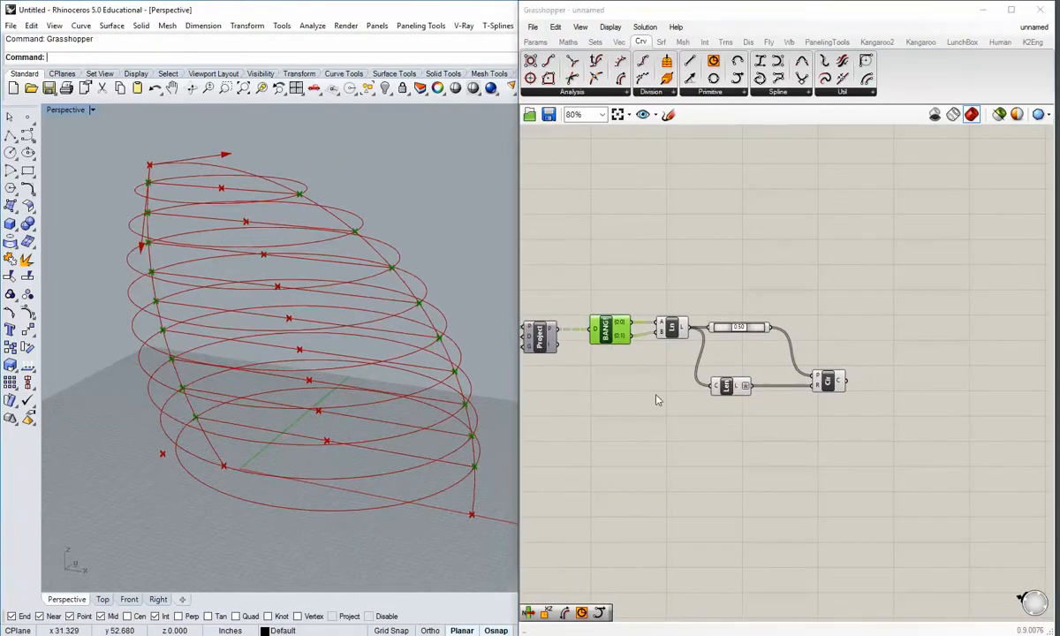
right_click(606, 329)
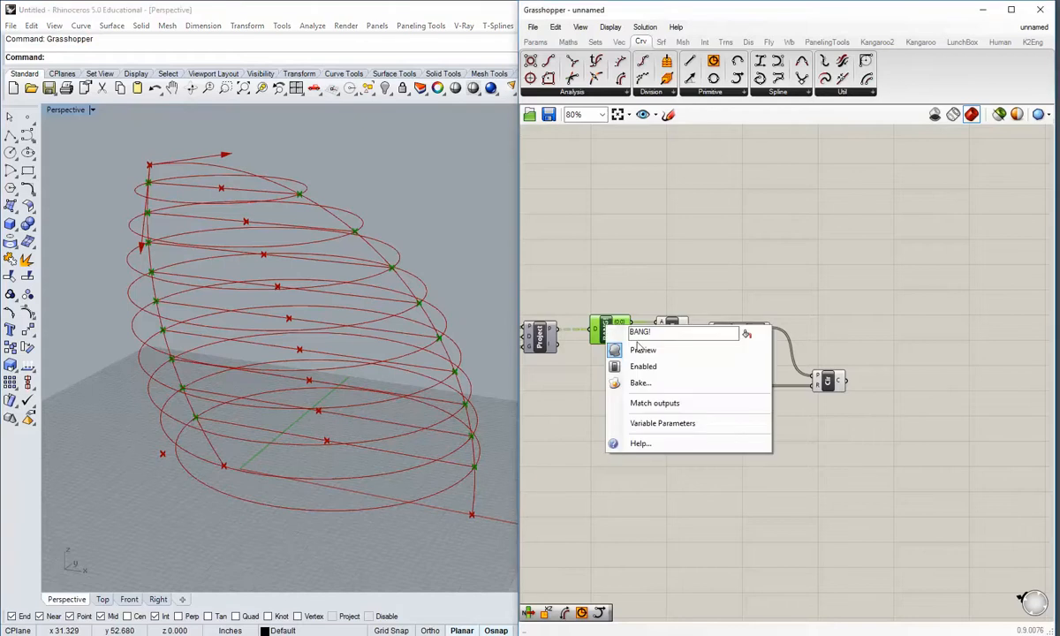
left_click(629, 349)
Add a Point parameter below the BANG! component and connect BANG!'s {0;0} output to it.
left_click(536, 44)
left_click(531, 61)
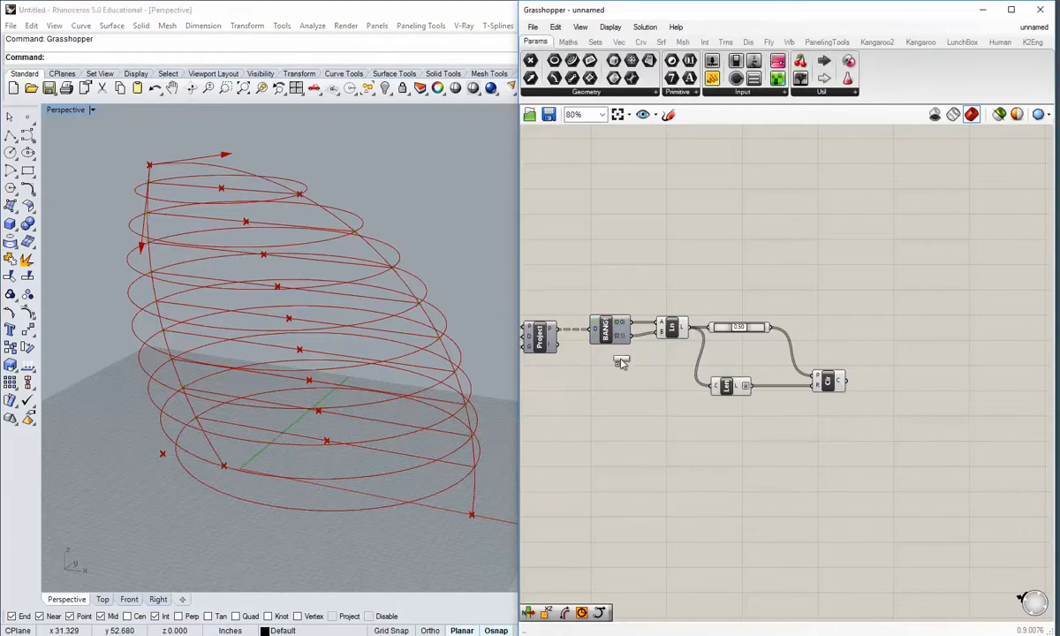
left_click(647, 383)
left_click_drag(632, 336, 654, 433)
left_click(645, 392)
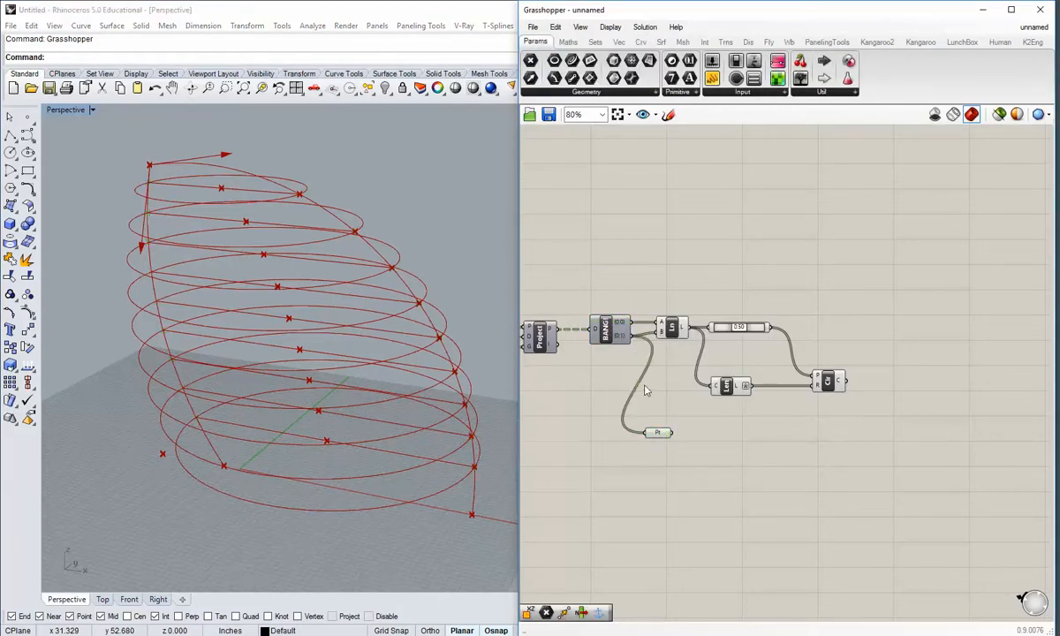
scroll(669, 459, "up", 2)
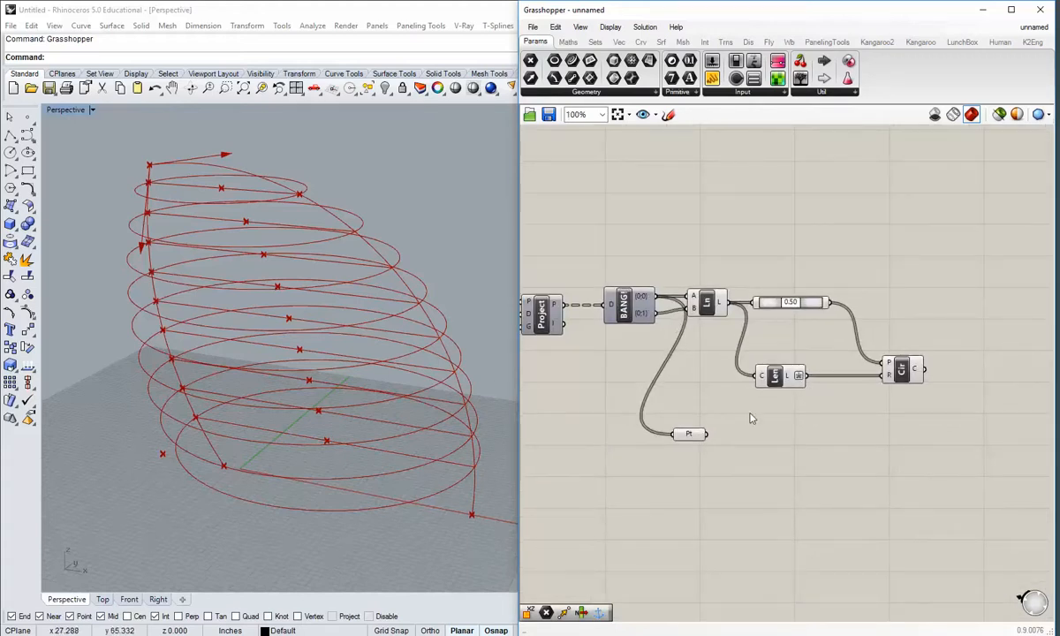
Move the Point parameter further down the canvas, put it in its own group and label the group "back pts".
left_click_drag(692, 435, 704, 515)
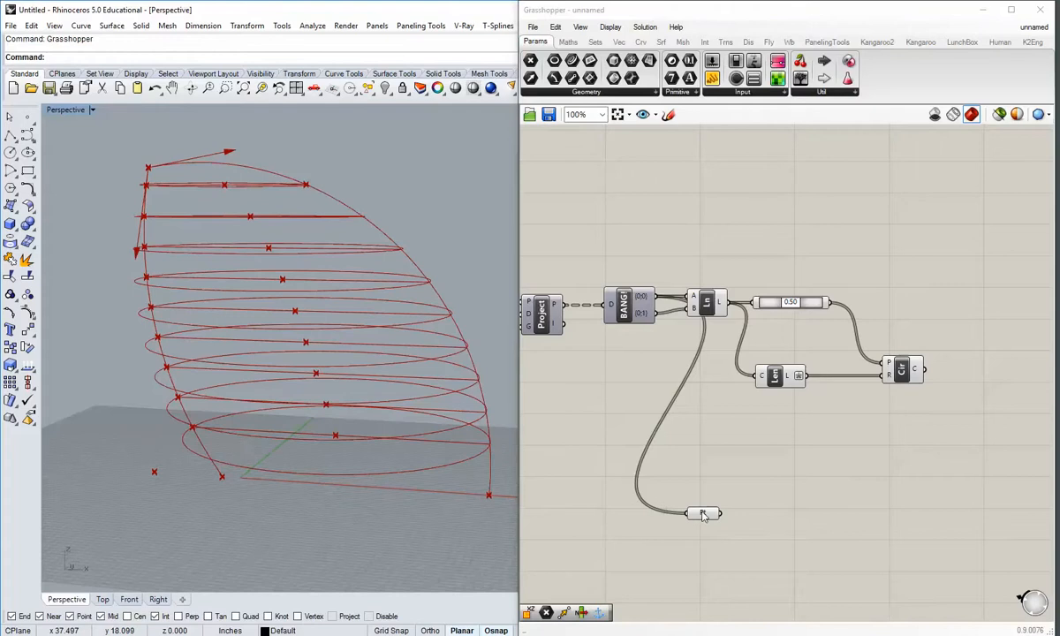
middle_click(702, 512)
left_click(707, 479)
right_click(706, 498)
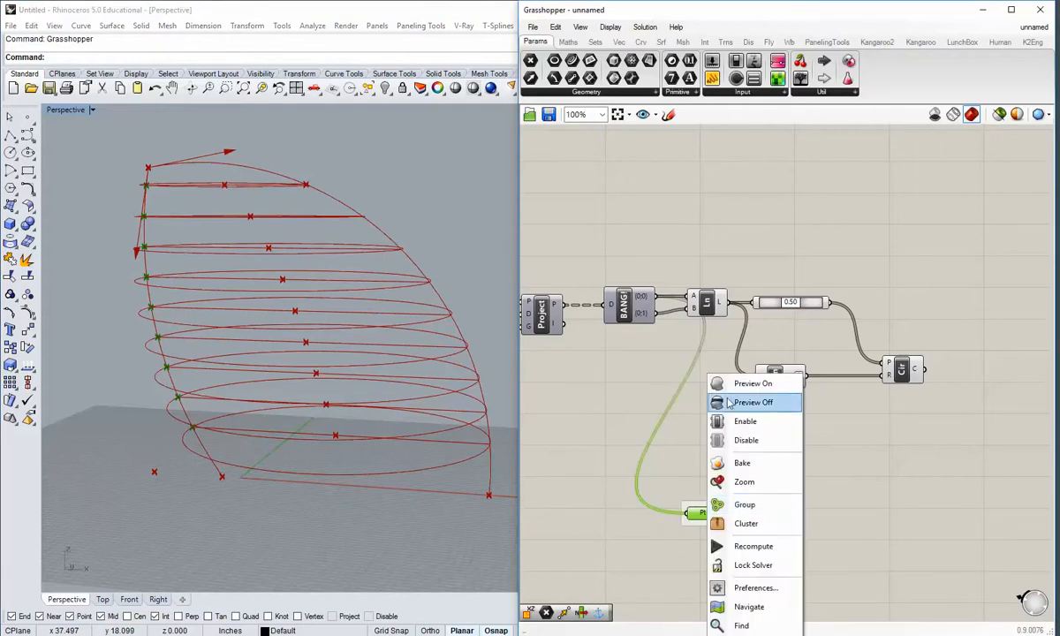
left_click(637, 432)
scroll(720, 500, "up", 1)
right_click(720, 508)
type("ba")
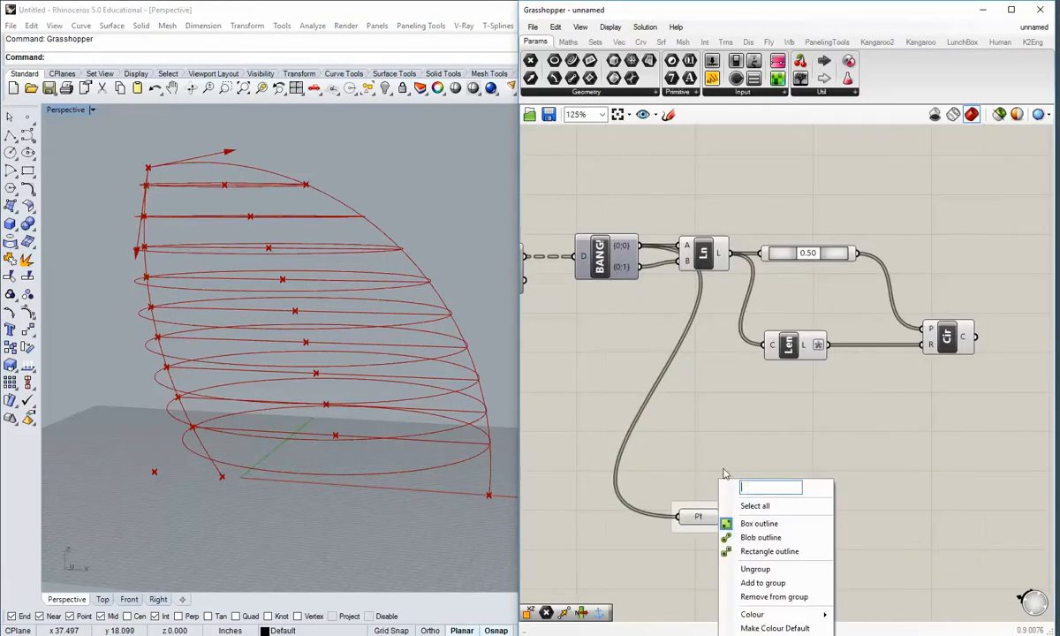
type("ck pts")
key("Return")
scroll(676, 444, "down", 1)
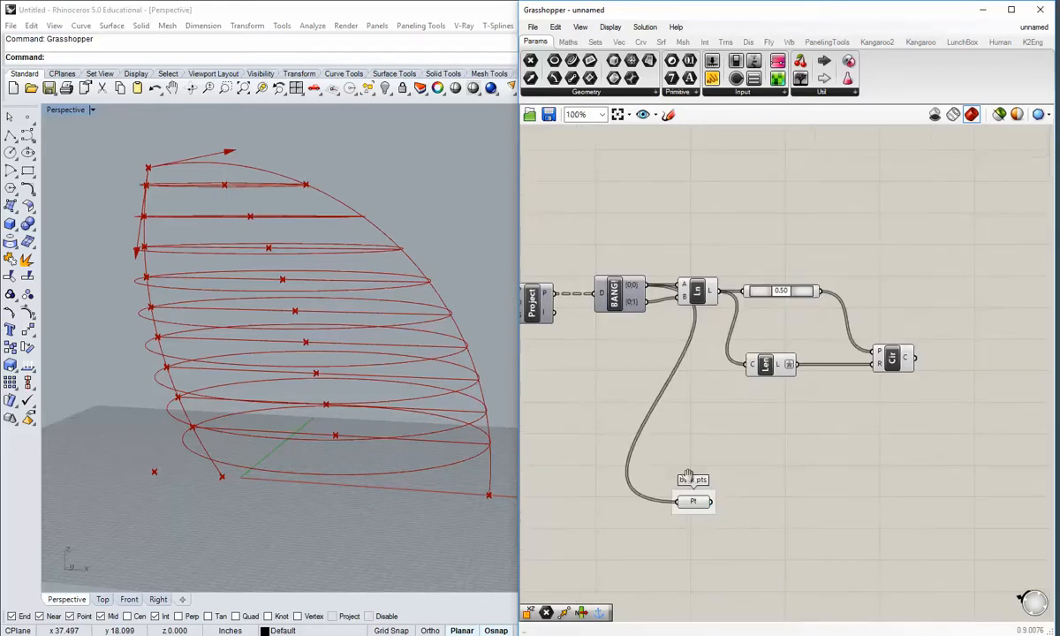
Highlight the back pts parameter and inspect its points along the back arc in the Perspective viewport.
right_click_drag(688, 476, 689, 448)
left_click(693, 477)
right_click_drag(279, 414, 268, 469)
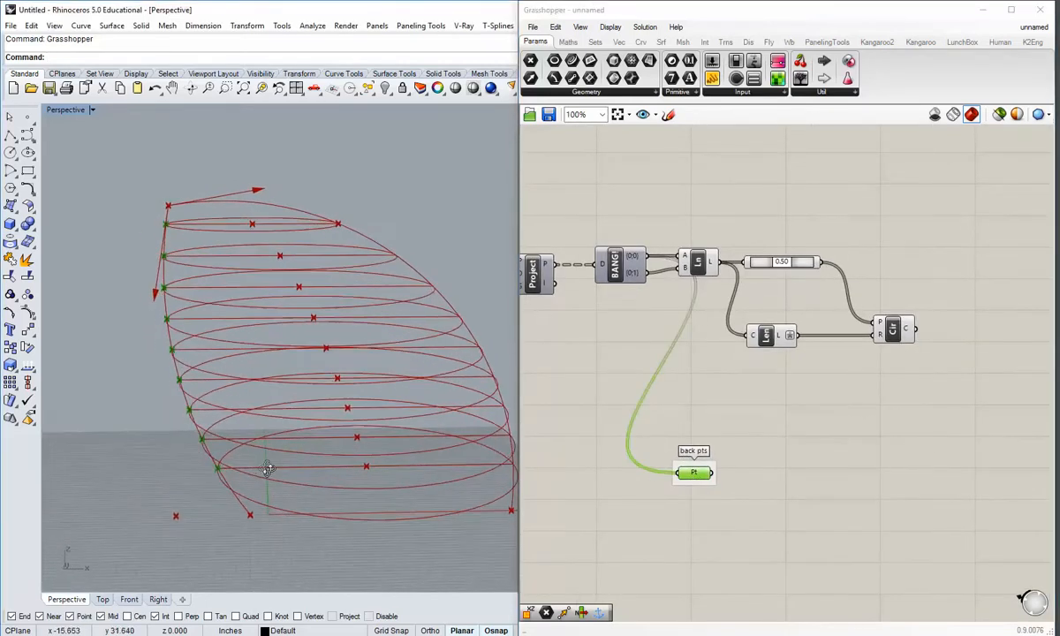
scroll(220, 457, "up", 5)
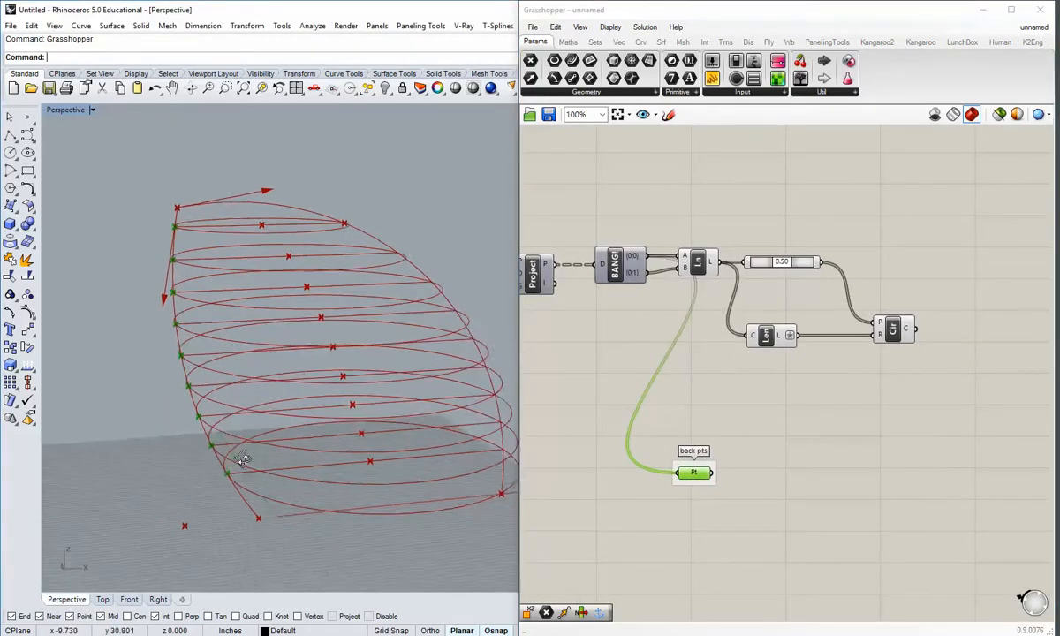
right_click_drag(234, 460, 232, 454)
scroll(221, 462, "down", 3)
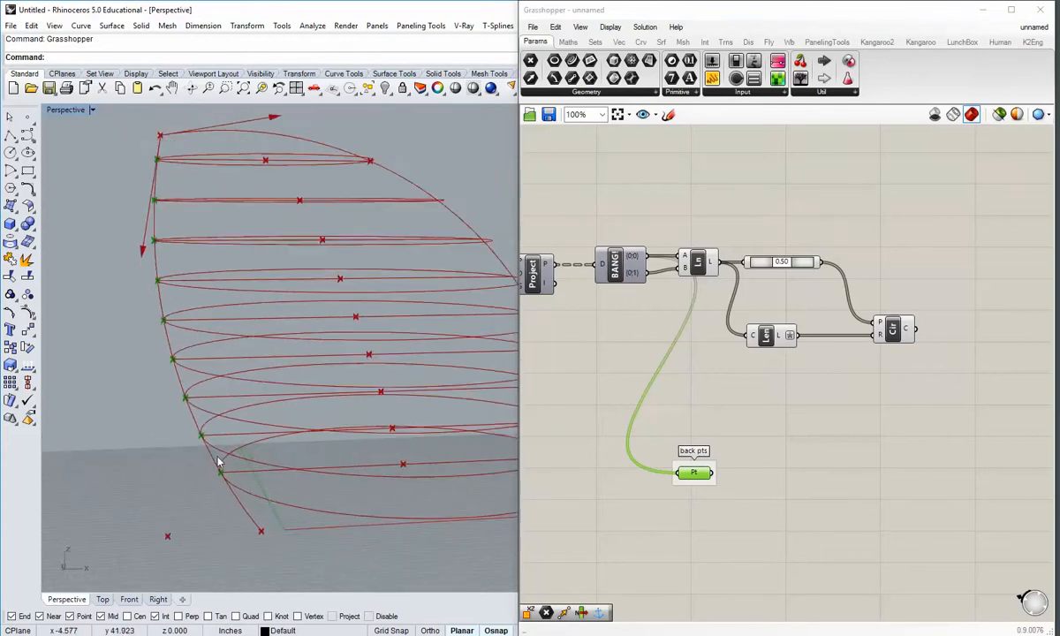
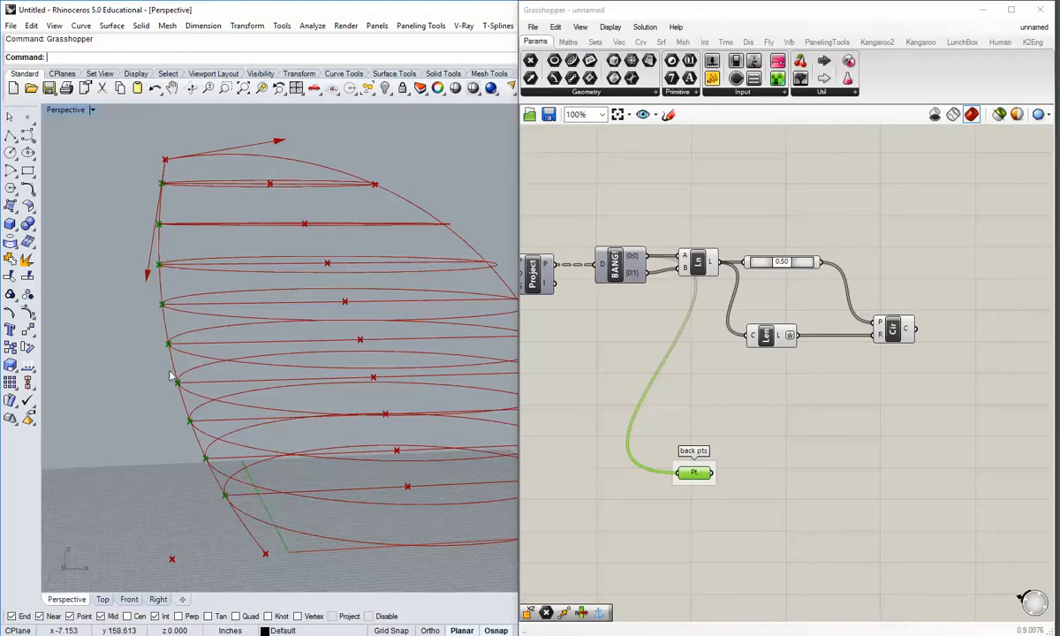
Move the Line, Point On Curve, Length and Circle components together further away from the BANG! component.
right_click_drag(715, 520, 670, 492)
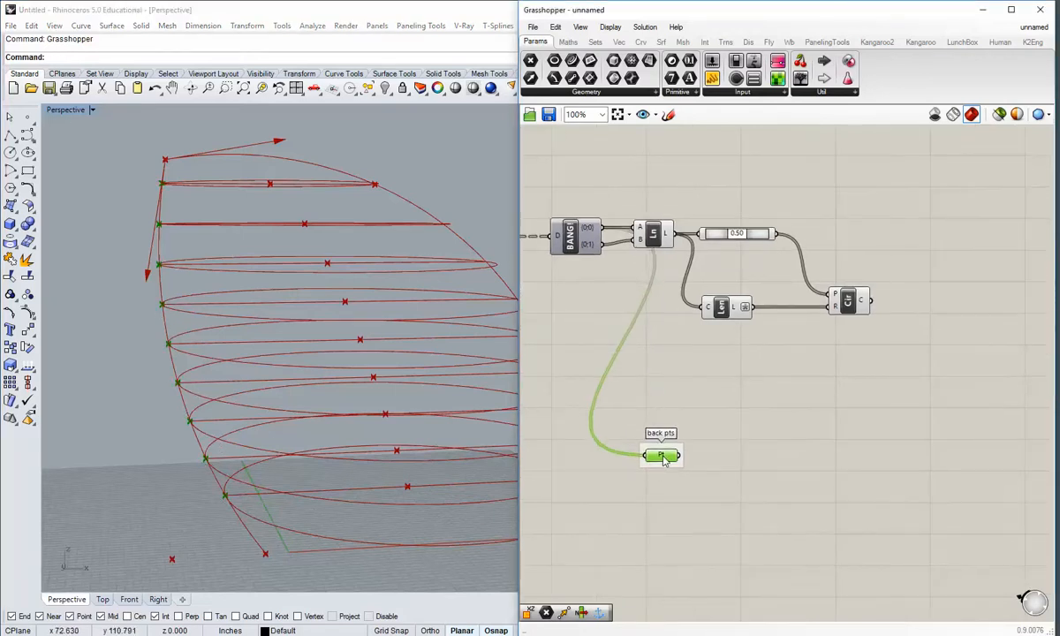
left_click_drag(915, 346, 651, 230)
left_click_drag(653, 232, 697, 232)
left_click(759, 423)
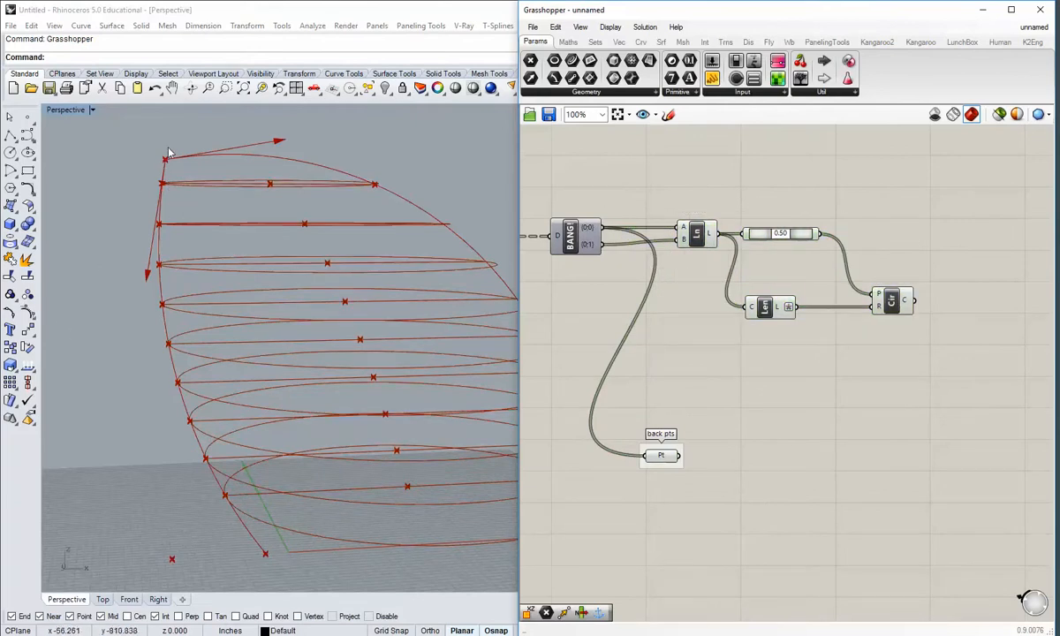
Examine the two arcs and the horizontal circles from several angles, focusing on the back edge.
right_click_drag(402, 256, 234, 261, "shift")
scroll(551, 217, "down", 2)
right_click_drag(290, 292, 95, 148, "shift")
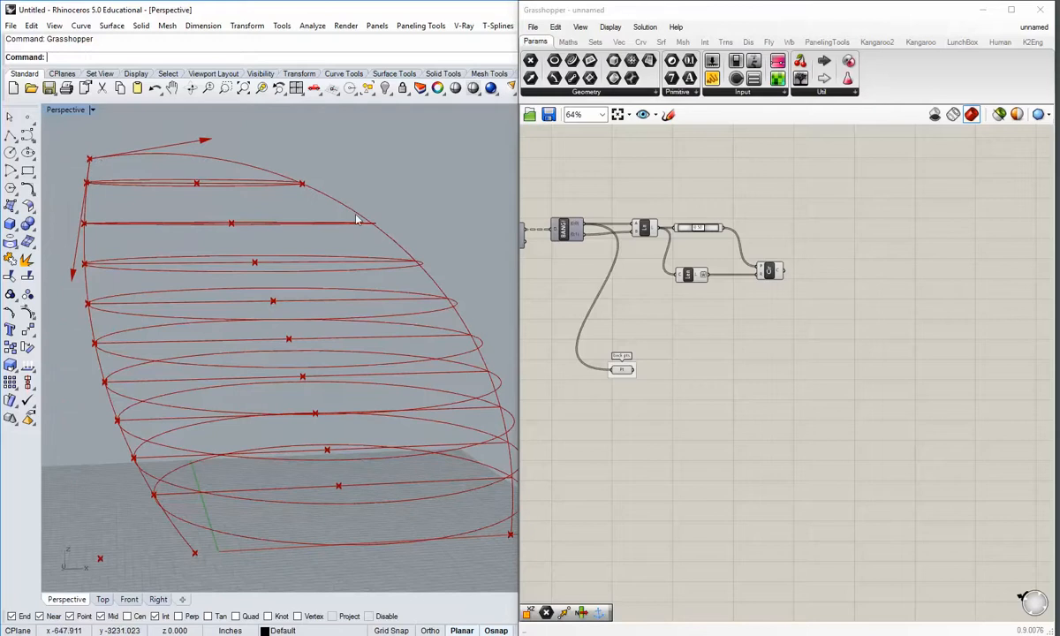
right_click_drag(357, 220, 395, 472)
right_click_drag(201, 387, 338, 429, "shift")
right_click_drag(726, 409, 760, 477)
scroll(618, 413, "up", 2)
right_click_drag(272, 389, 251, 437, "shift")
right_click_drag(248, 507, 219, 460, "shift")
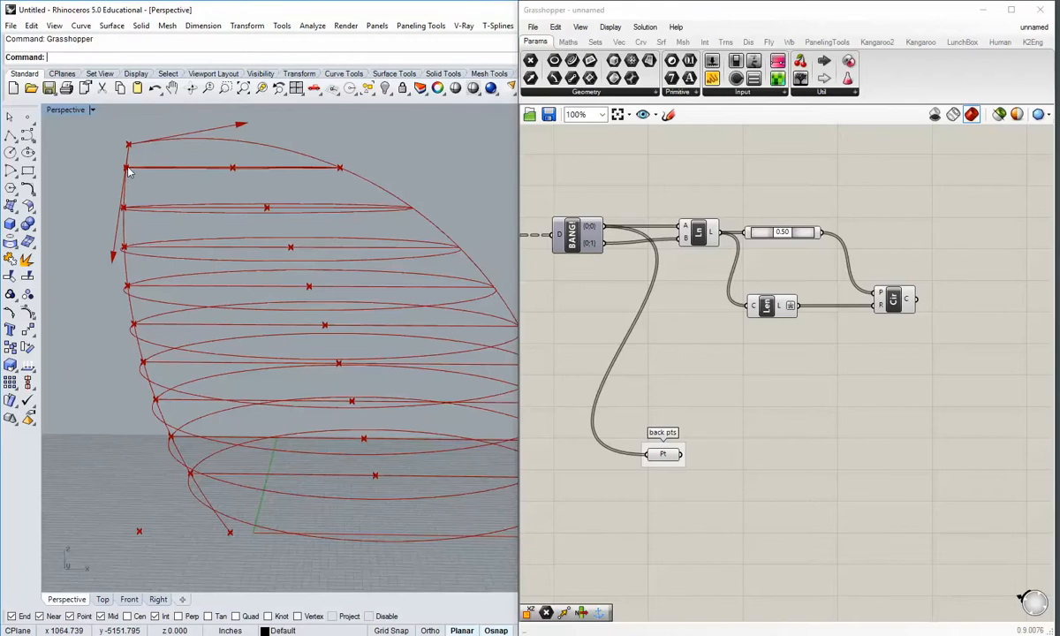
Shift the back pts group slightly up, add a List Item component beside it and connect the back points to its L input.
left_click(665, 455)
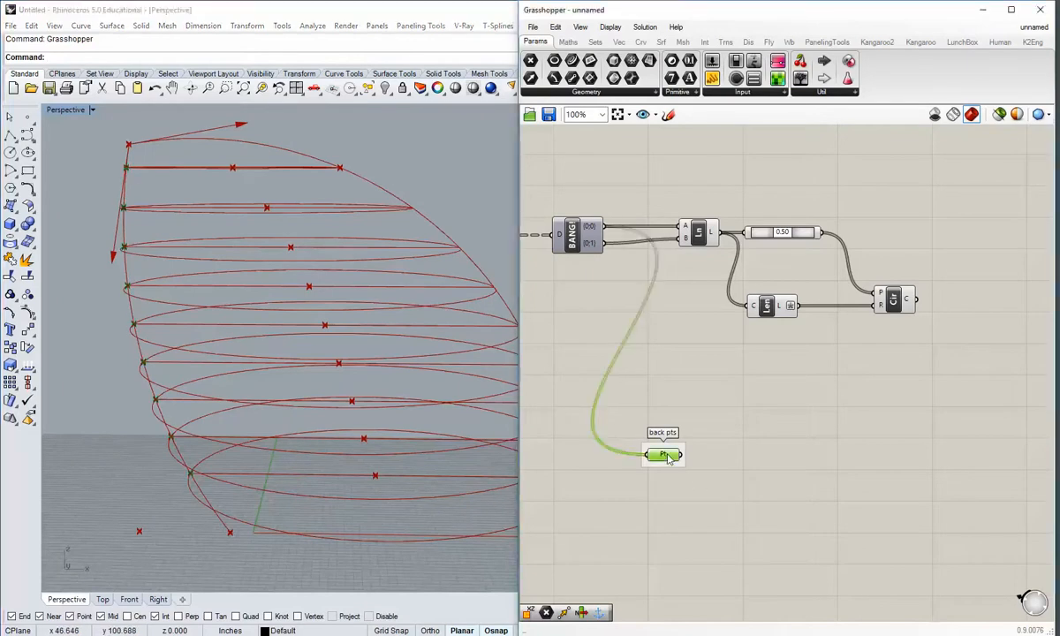
left_click_drag(669, 456, 662, 436)
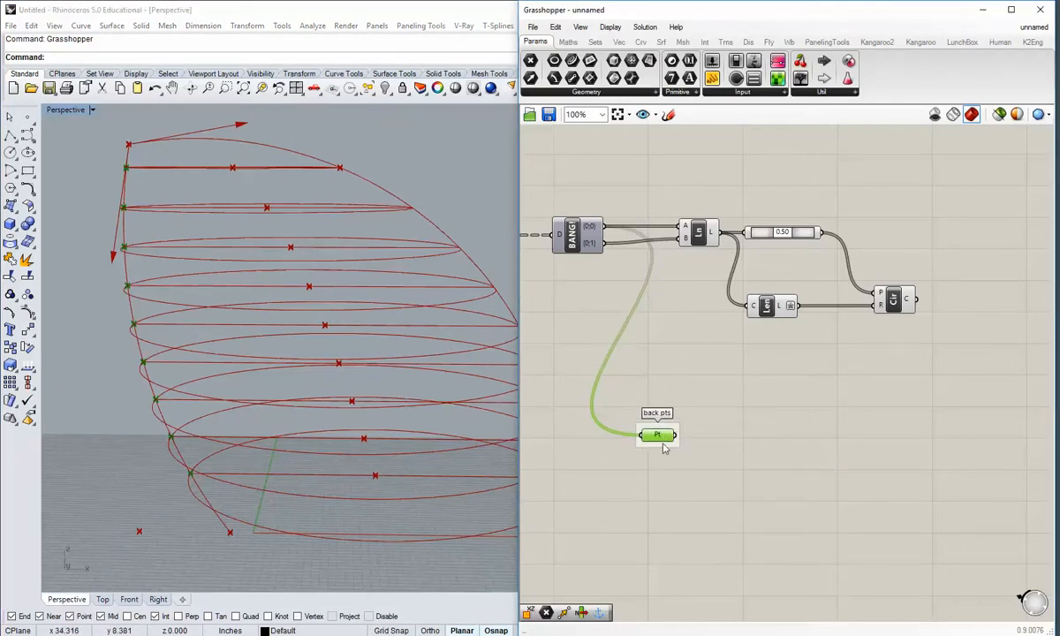
mouse_move(659, 440)
left_click(617, 417)
left_click(594, 41)
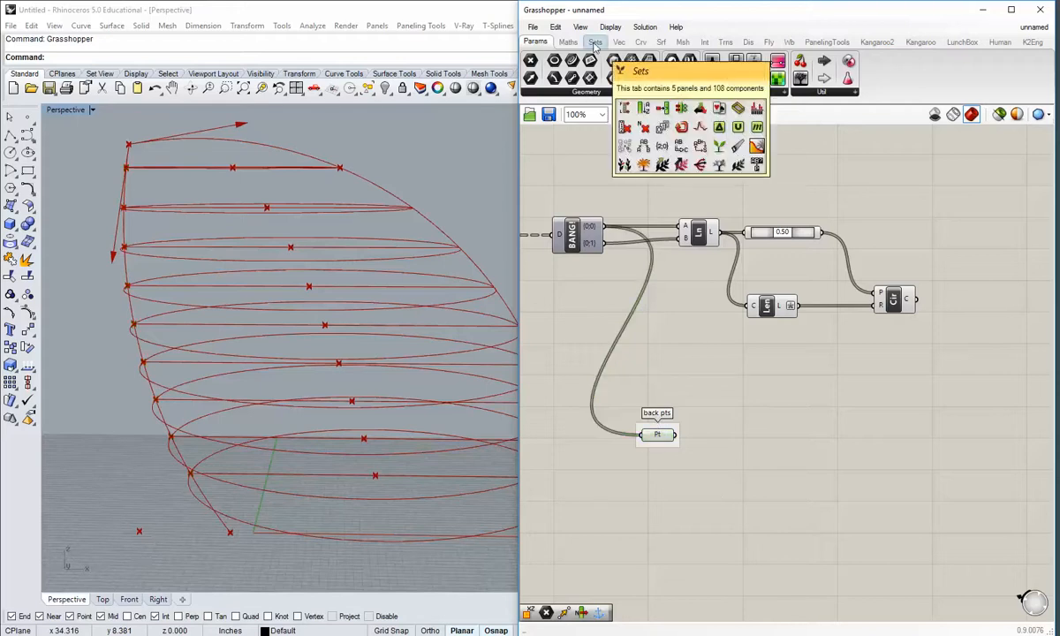
left_click_drag(530, 78, 740, 470)
left_click_drag(677, 434, 722, 482)
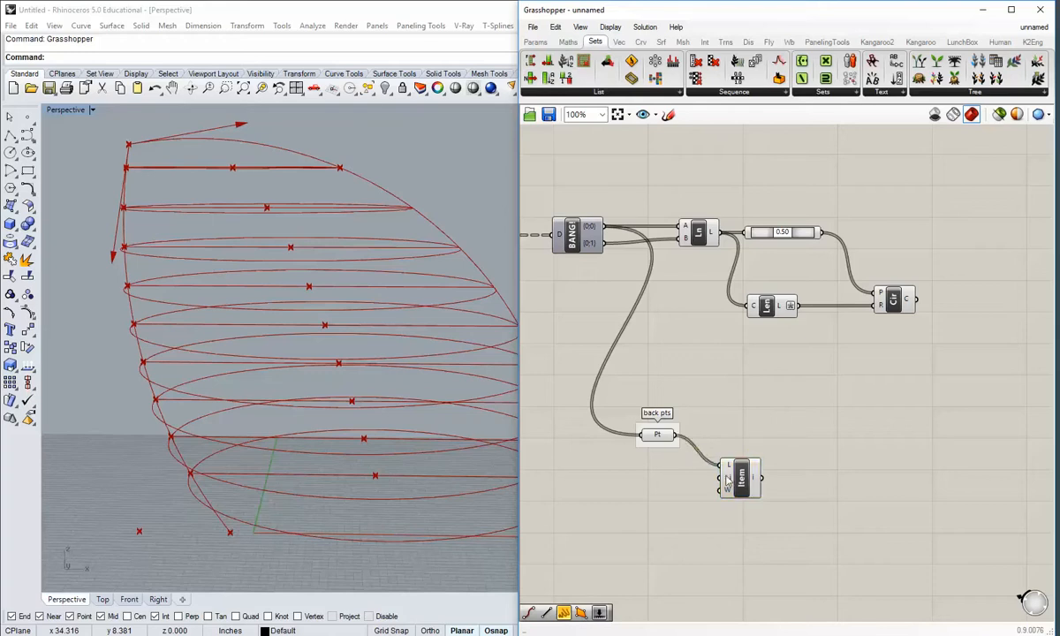
Group the List Item component, label the group "bottom" and place it lower on the canvas below back pts.
left_click(741, 474)
scroll(717, 509, "up", 1)
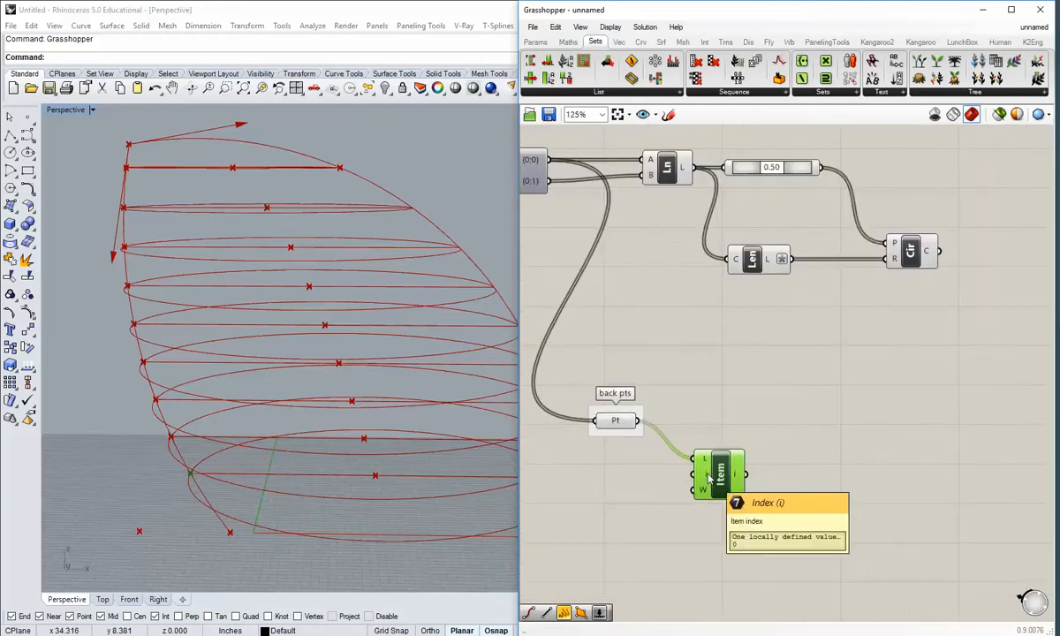
left_click_drag(710, 480, 686, 490)
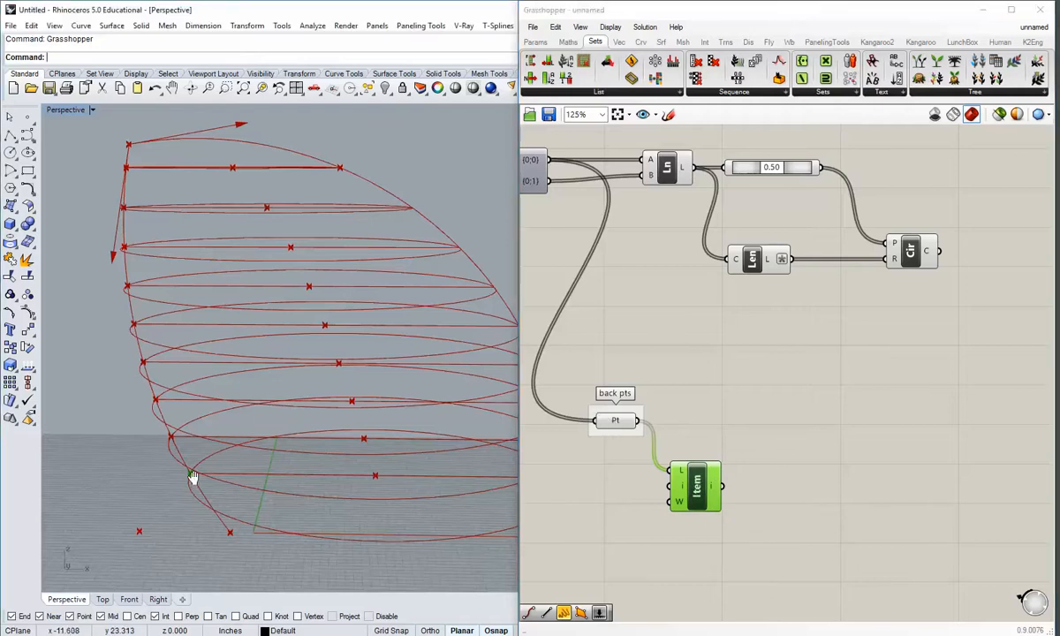
scroll(194, 481, "up", 4)
middle_click(688, 485)
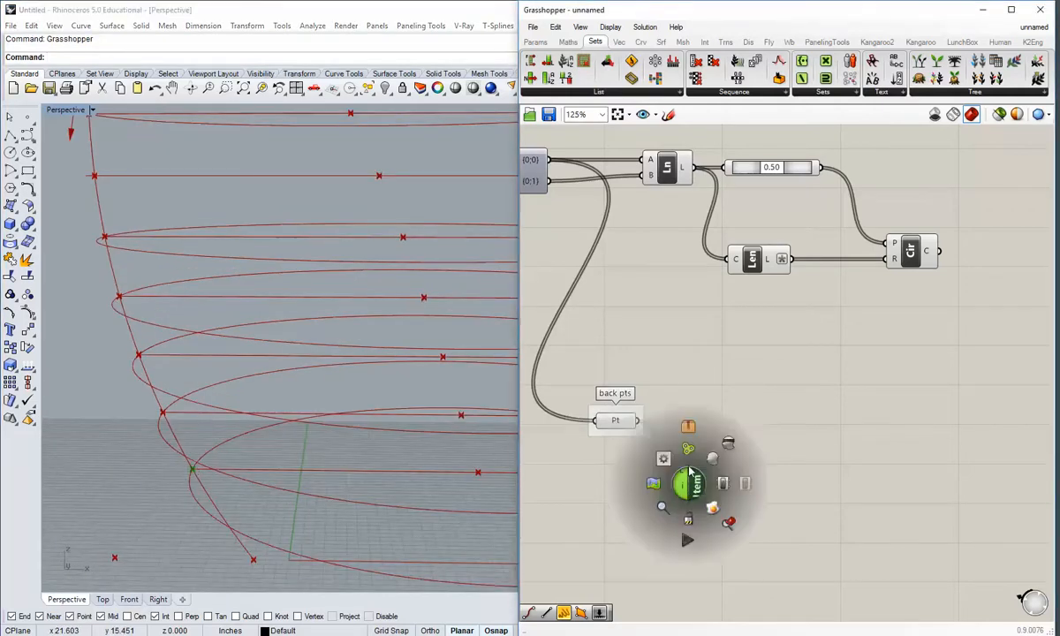
left_click(692, 454)
right_click(703, 457)
left_click(749, 461)
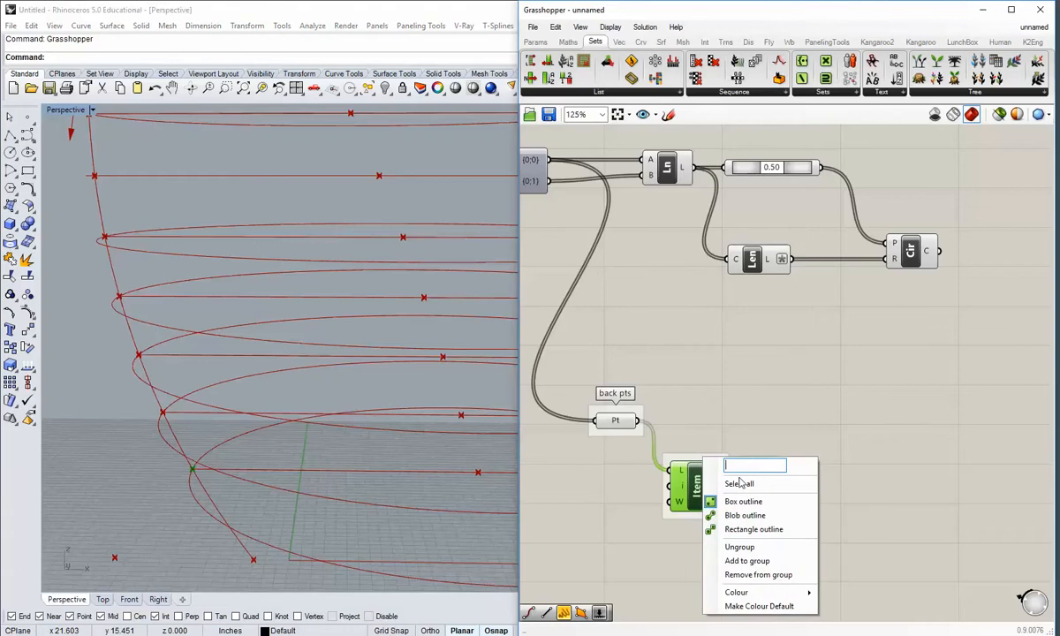
type("bottom")
key("Return")
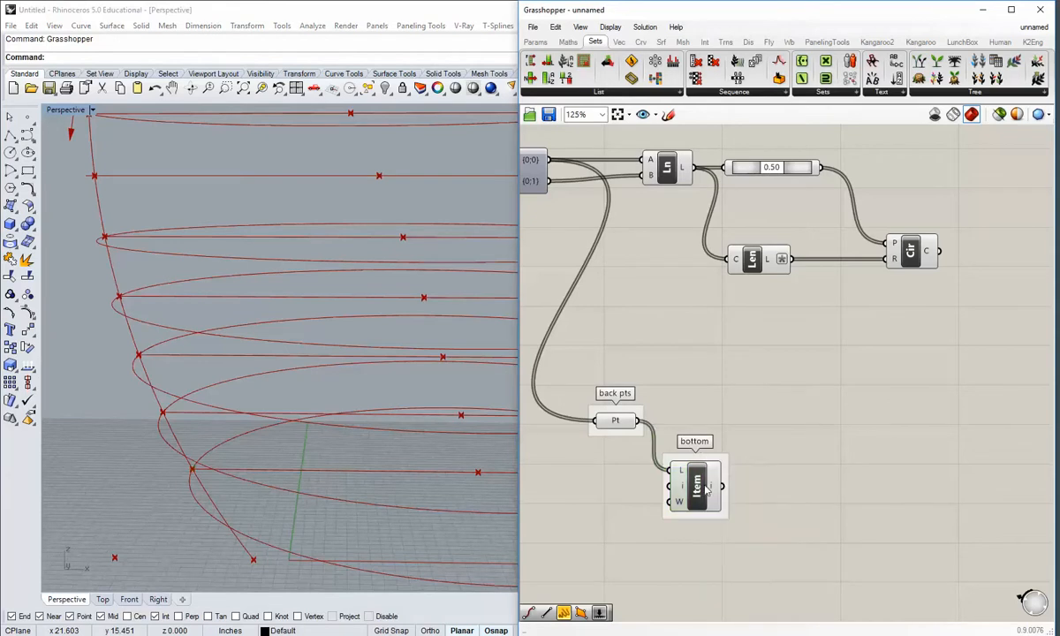
left_click_drag(664, 461, 695, 512)
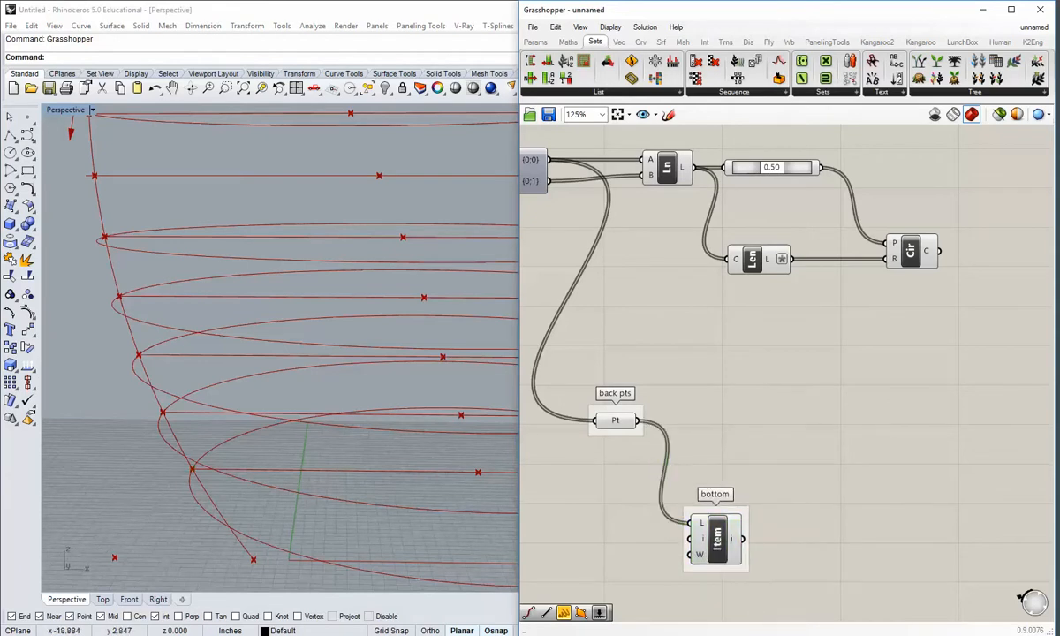
Highlight the back points in the full building view and check the index input of the bottom List Item.
left_click(623, 422)
right_click_drag(279, 402, 294, 464, "shift")
scroll(299, 449, "down", 6)
left_click(668, 433)
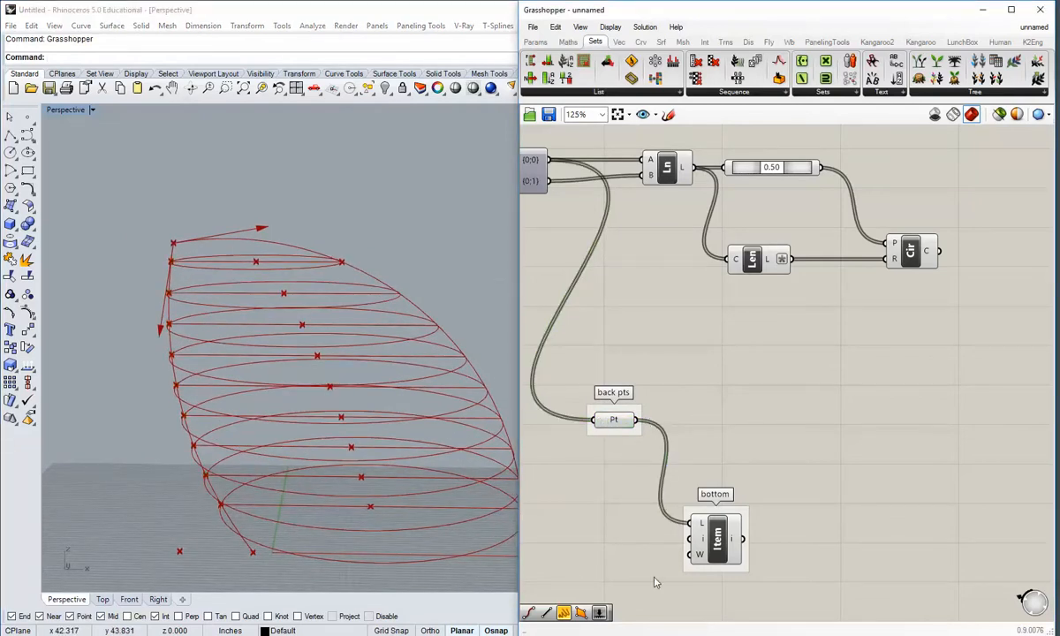
mouse_move(704, 545)
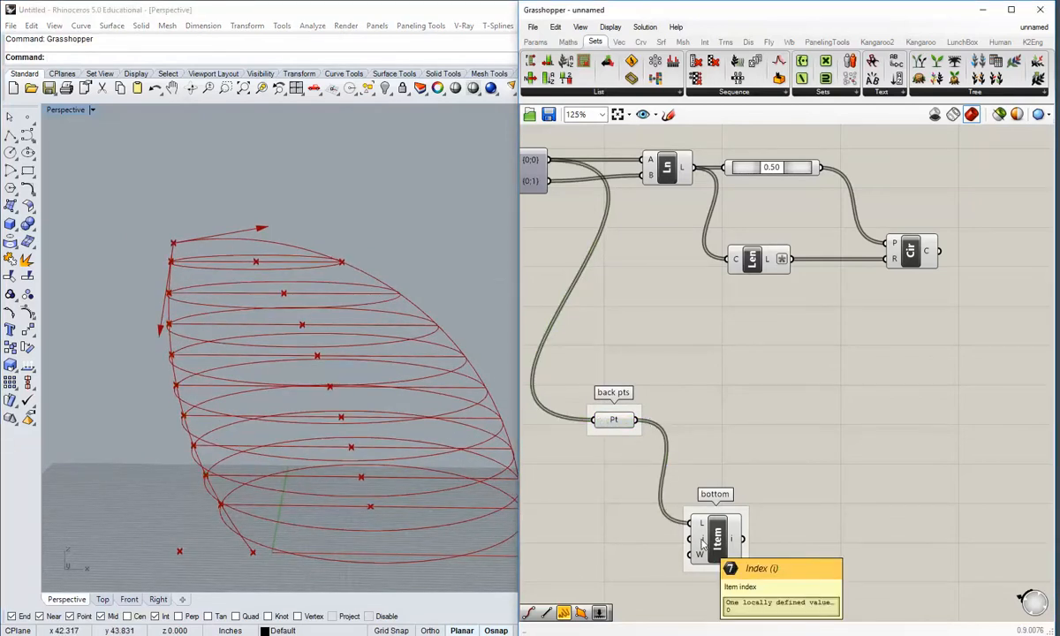
Duplicate the bottom List Item, place the copy above it beside back pts, and reverse the copy's L input.
right_click_drag(719, 548, 715, 553)
left_click(716, 554)
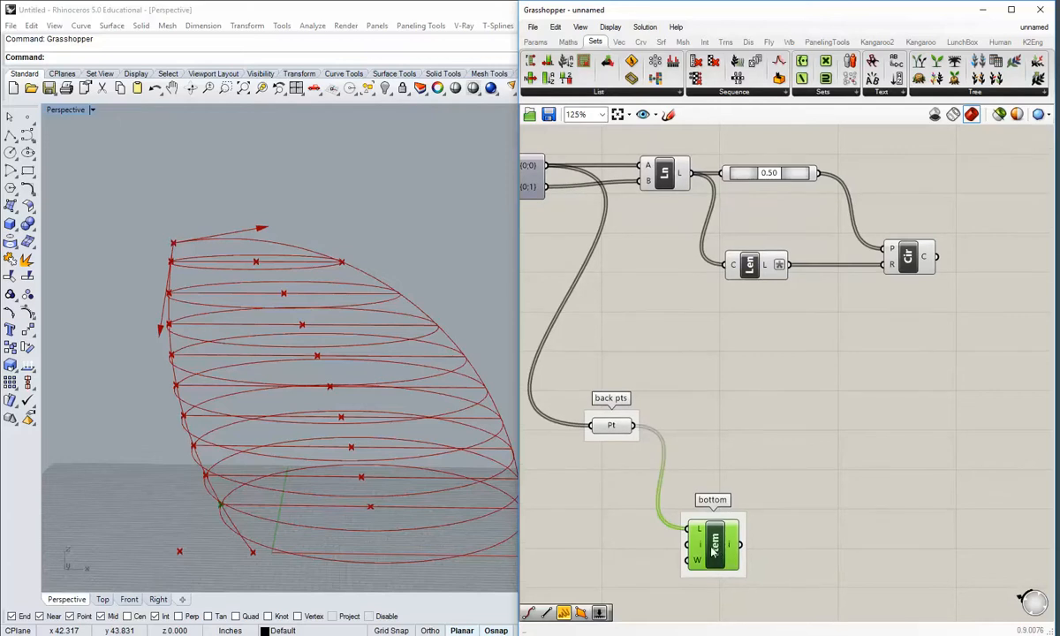
left_click_drag(713, 548, 725, 444, "alt")
scroll(703, 437, "up", 3)
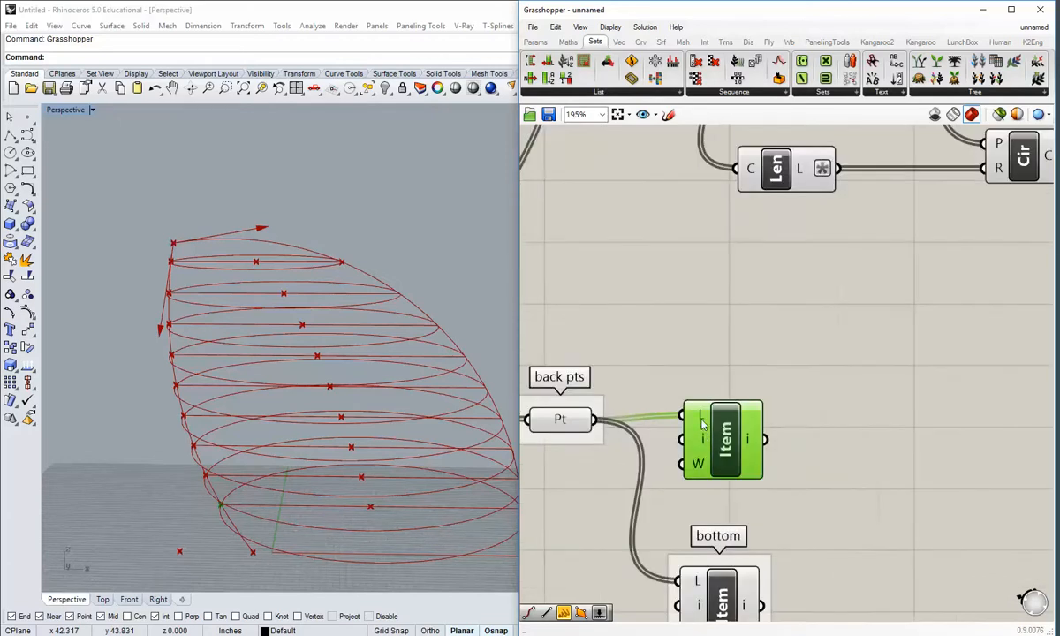
right_click(702, 424)
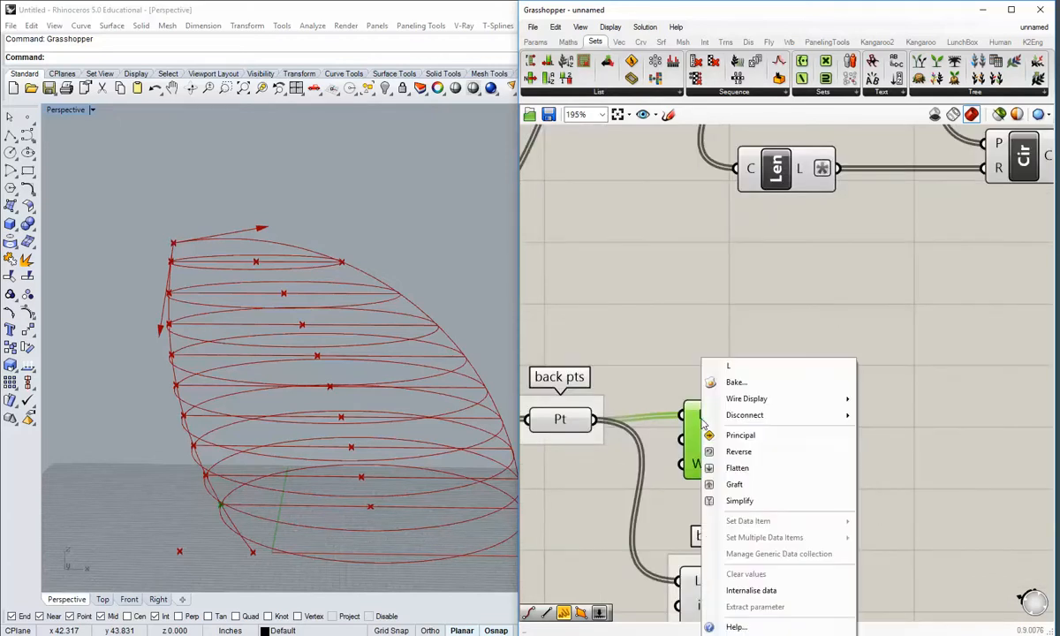
left_click(730, 453)
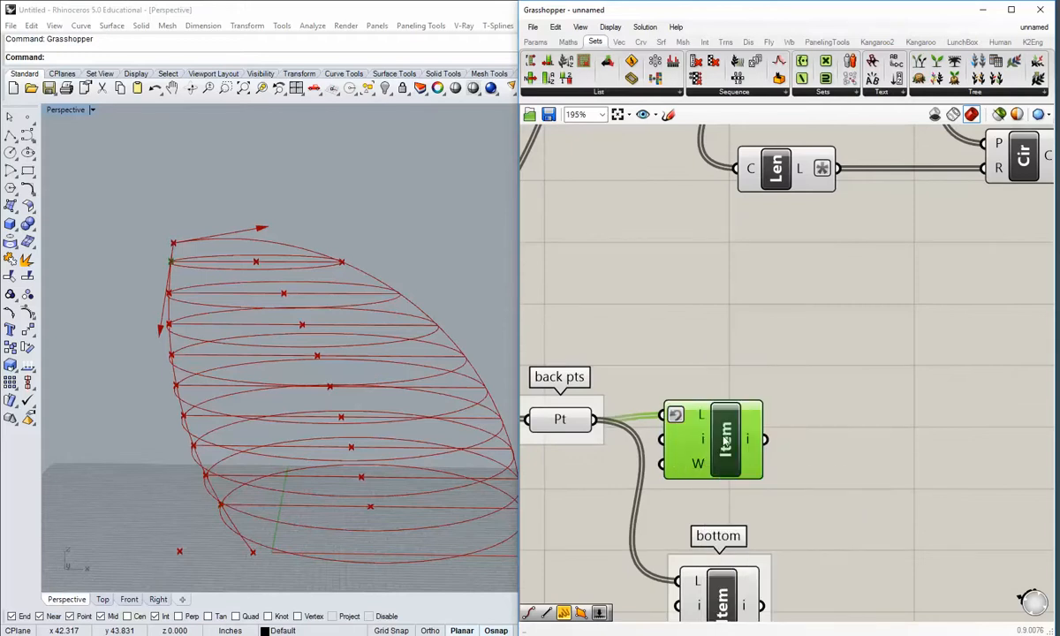
left_click_drag(725, 441, 725, 445)
left_click(777, 525)
scroll(777, 526, "down", 1)
right_click_drag(777, 526, 762, 500)
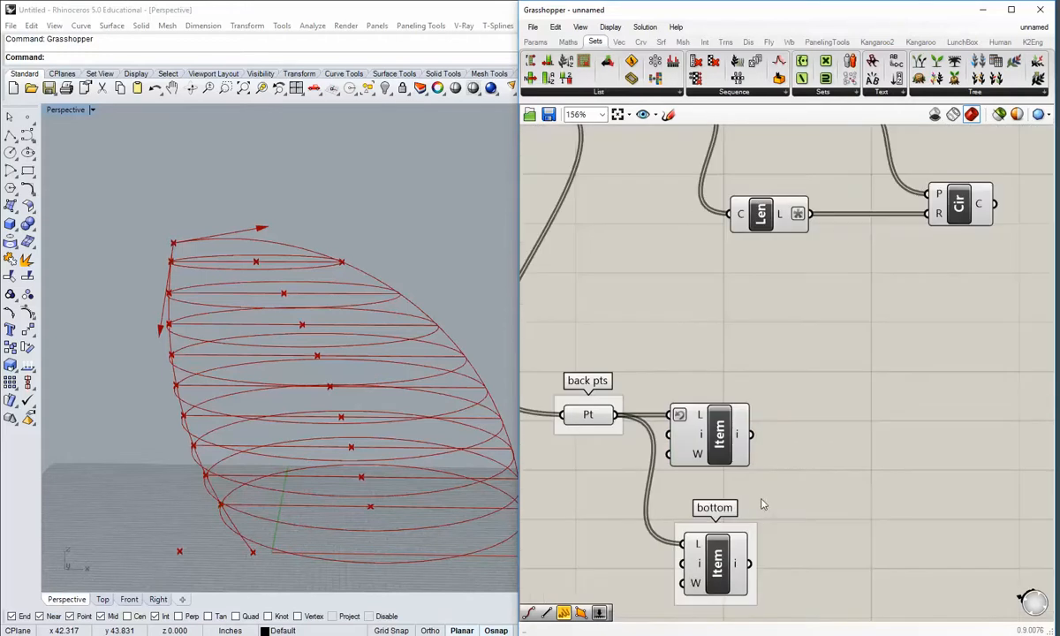
left_click(730, 449)
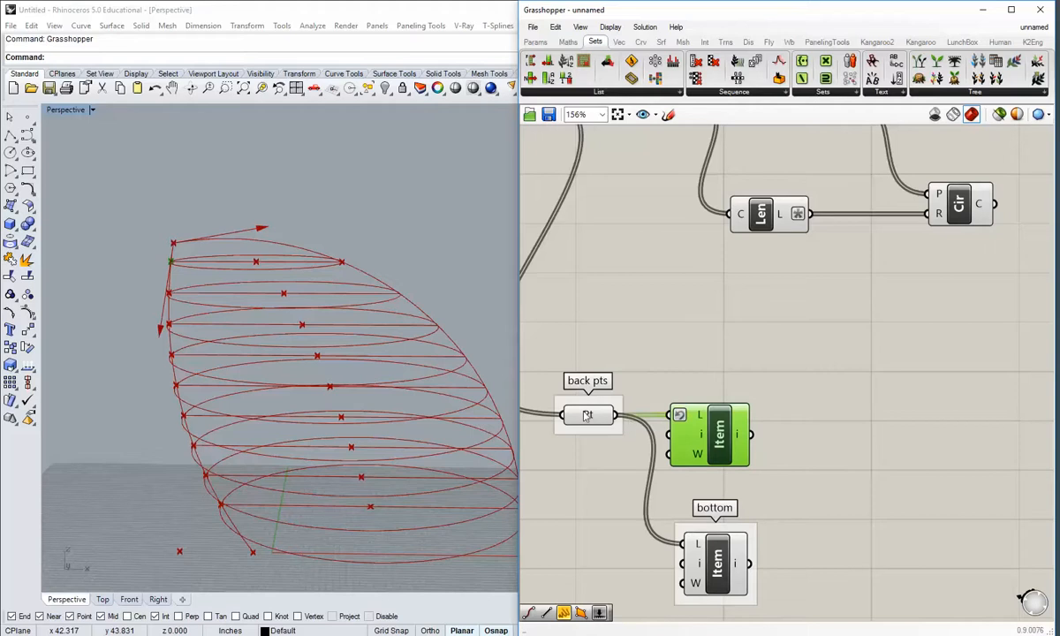
left_click_drag(718, 438, 725, 438)
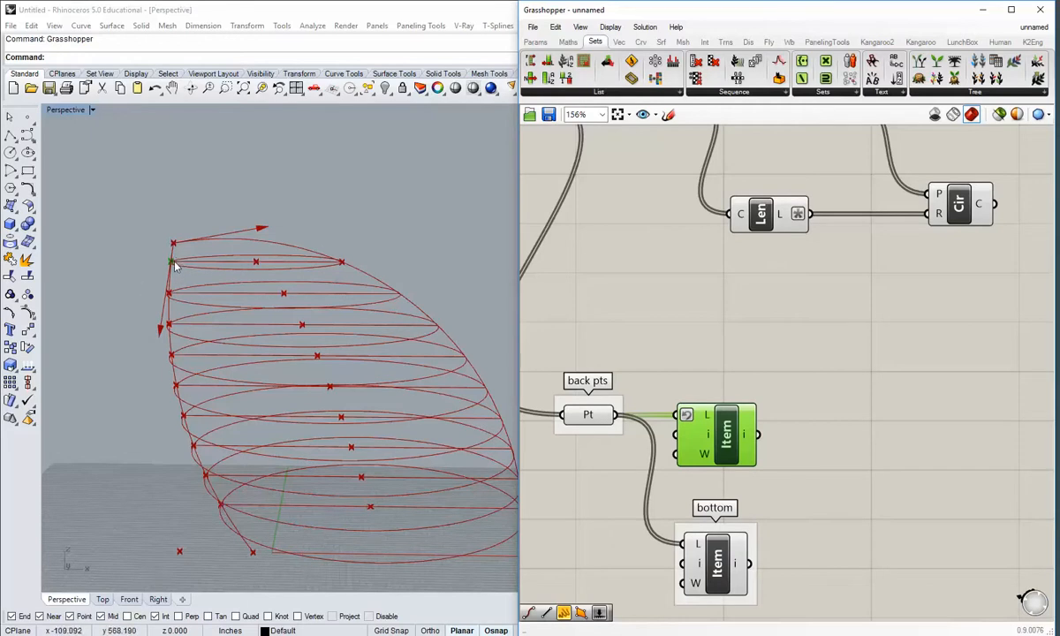
Group the copied List Item and label the group "top".
right_click_drag(706, 461, 654, 428)
middle_click(668, 400)
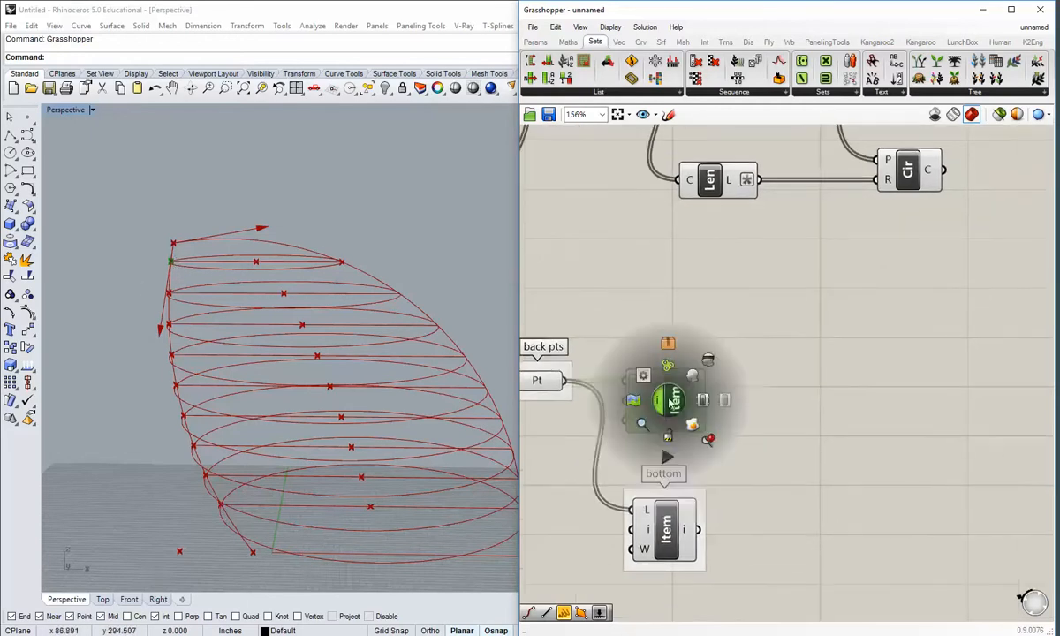
left_click(668, 365)
right_click(676, 370)
type("to")
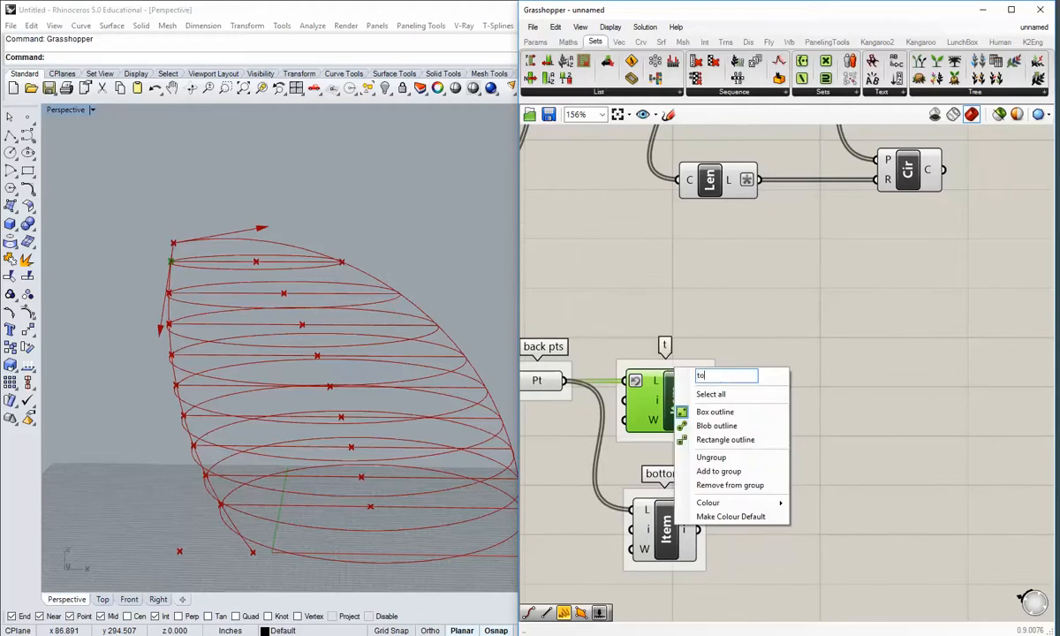
type("p")
left_click(795, 486)
scroll(793, 498, "down", 2)
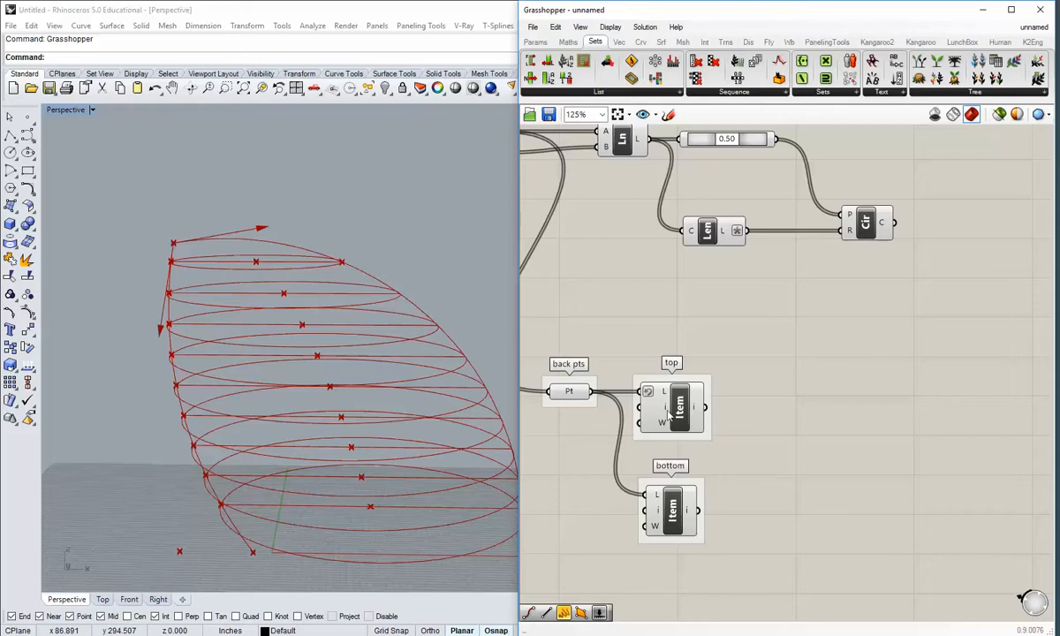
left_click_drag(744, 566, 707, 413)
left_click(802, 522)
scroll(798, 528, "down", 1)
right_click_drag(774, 550, 793, 517)
left_click_drag(809, 533, 633, 449)
left_click(814, 523)
right_click_drag(812, 522, 704, 486)
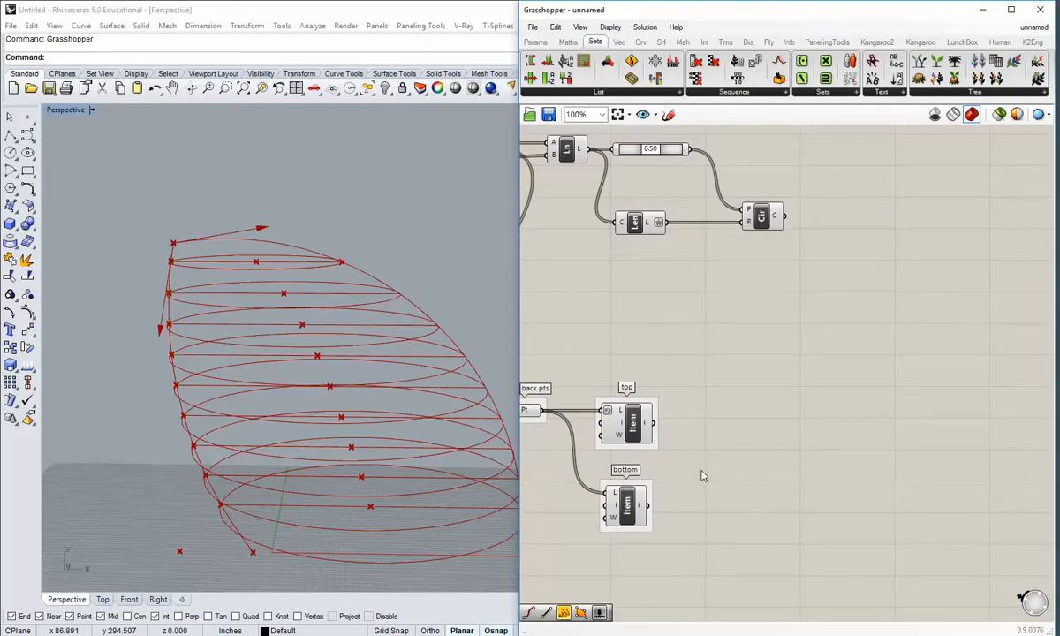
right_click_drag(598, 476, 609, 421)
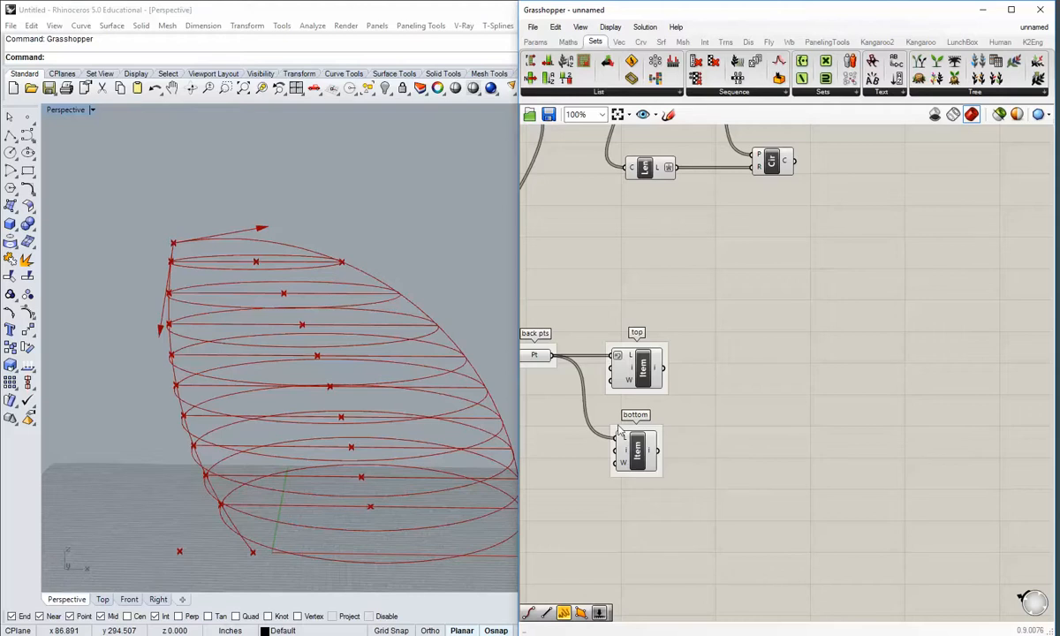
Compare the back edge of the circles in the 3D view with the step 4 office cladding diagram in the Scan0004 image.
right_click_drag(214, 415, 223, 363, "shift")
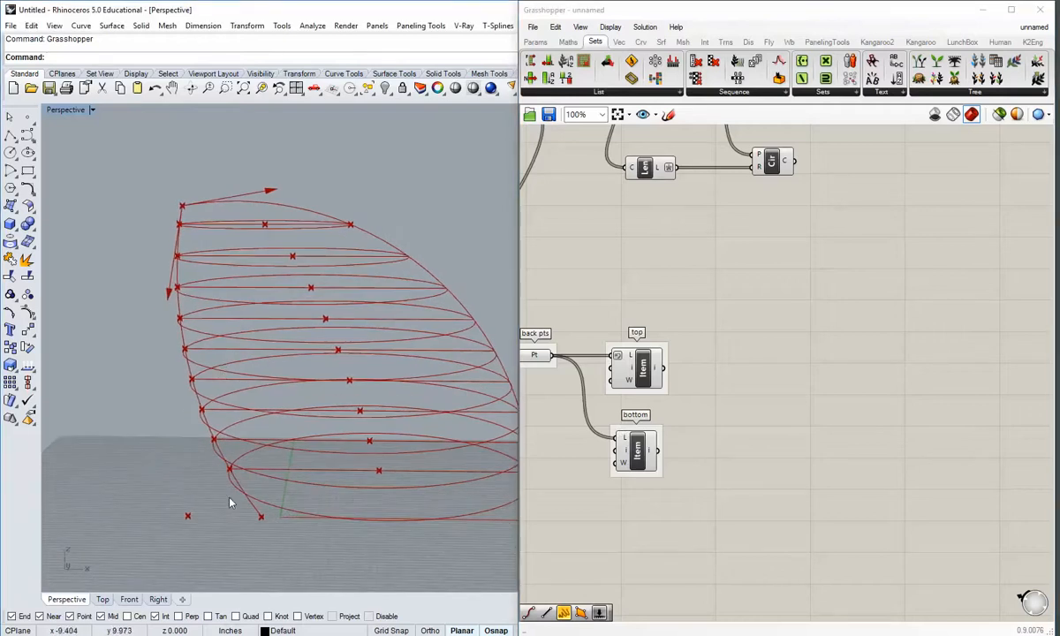
right_click_drag(230, 502, 239, 469)
scroll(241, 469, "up", 2)
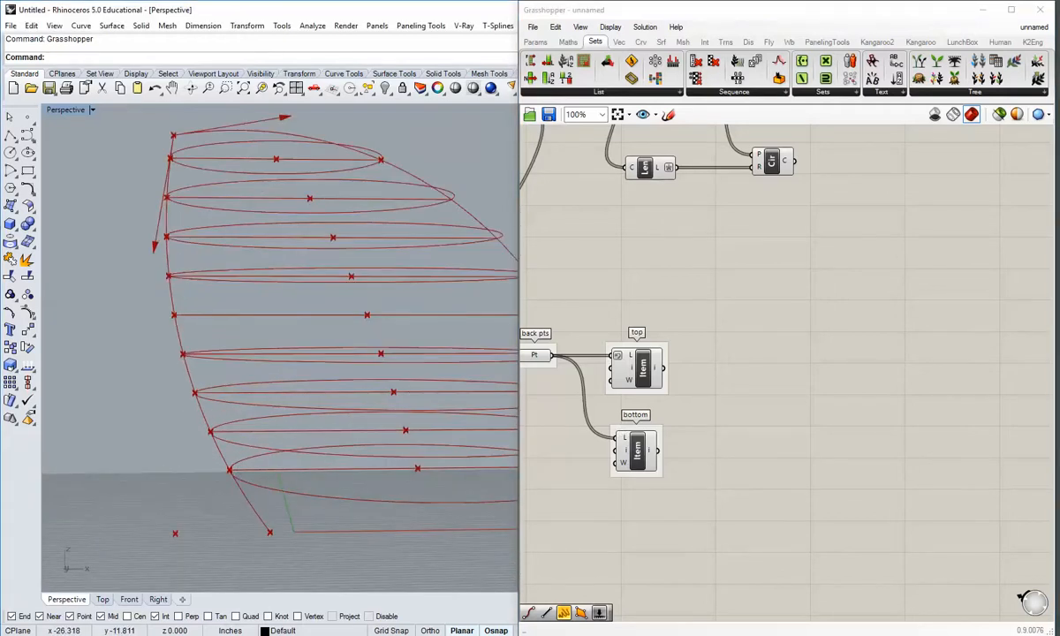
key("alt+Tab")
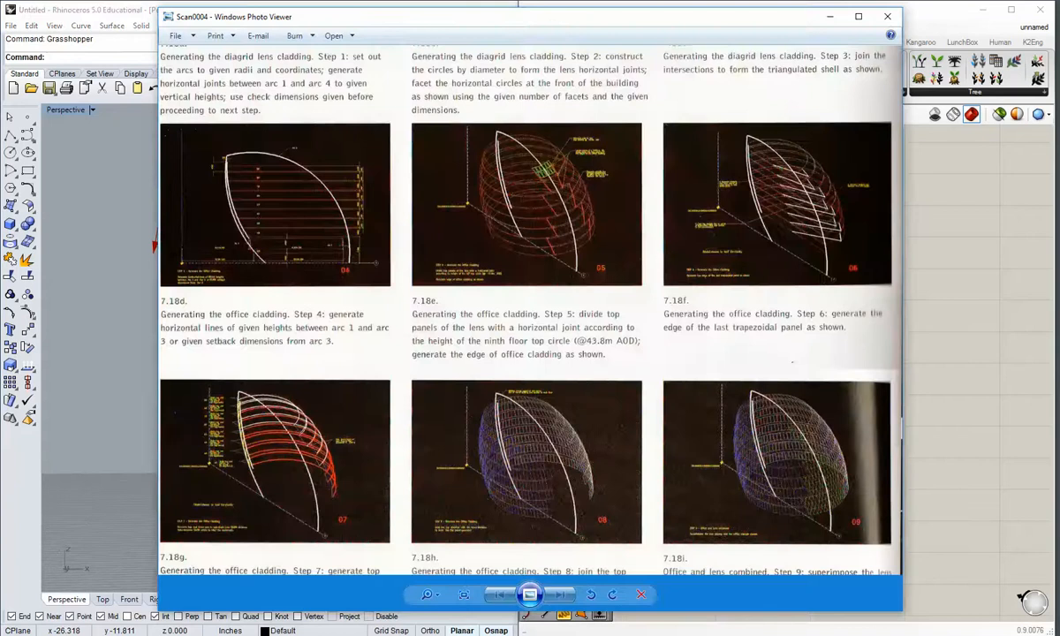
scroll(240, 215, "up", 4)
right_click(270, 259)
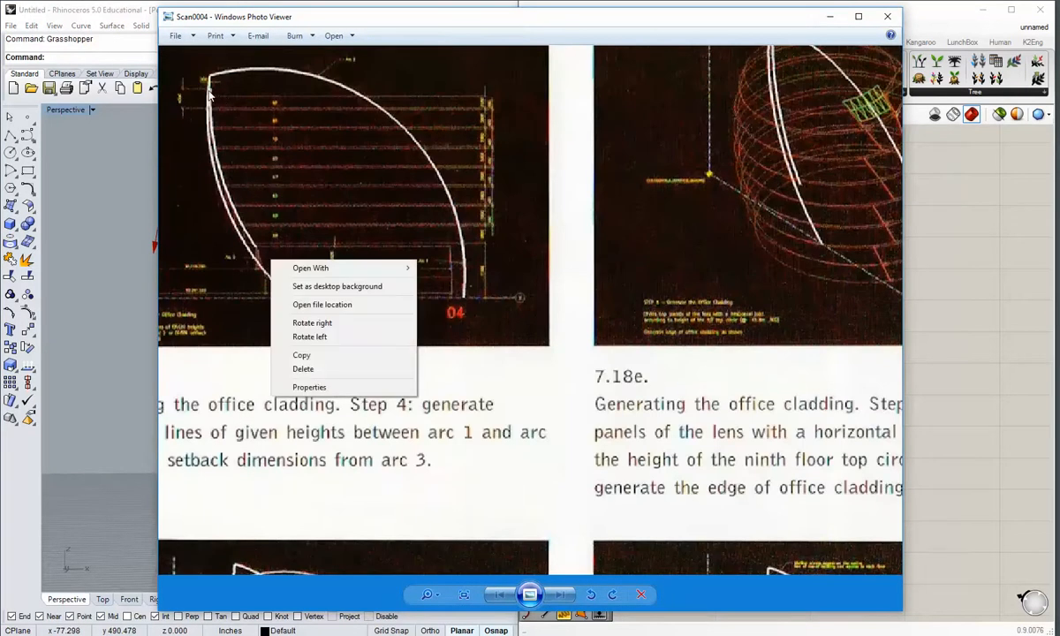
left_click(209, 90)
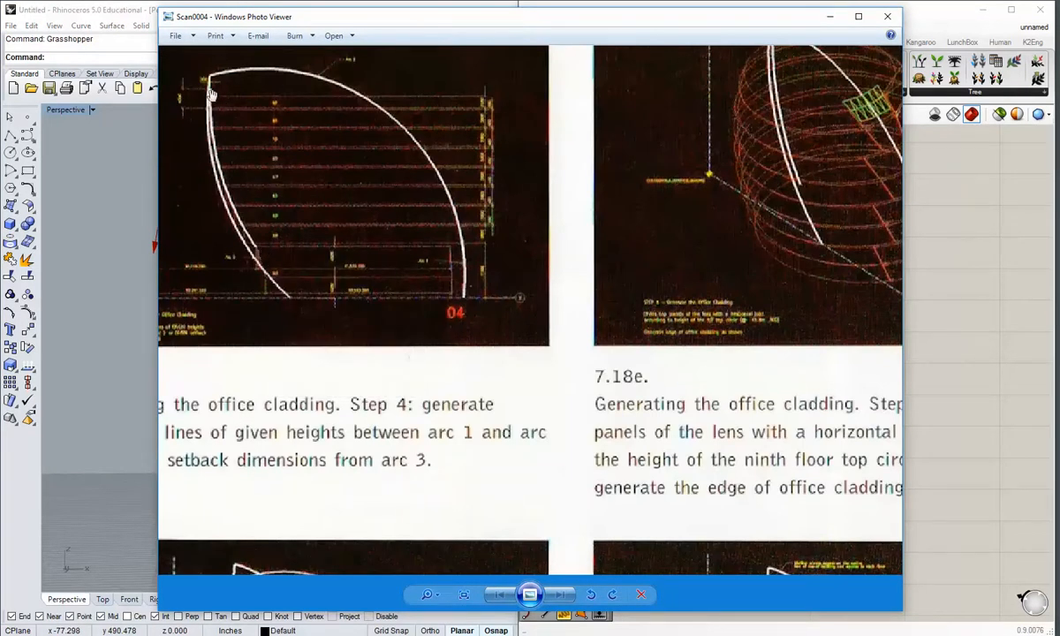
left_click(832, 17)
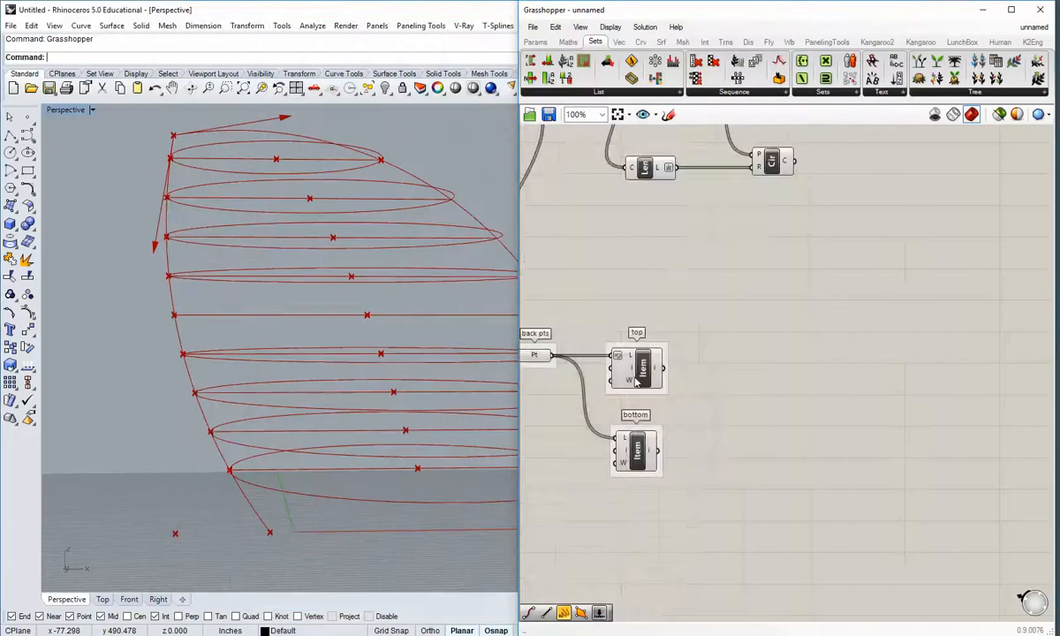
Add a Move component beside the bottom List Item and connect the bottom item output to its geometry input.
right_click_drag(709, 433, 751, 407)
scroll(708, 409, "down", 1)
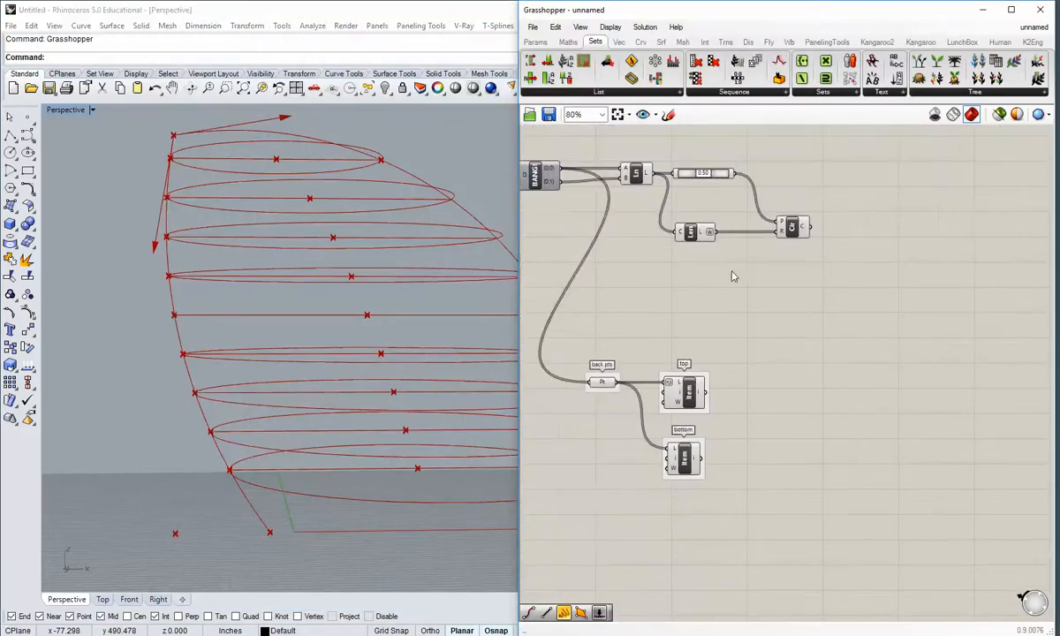
double_click(767, 385)
type("move")
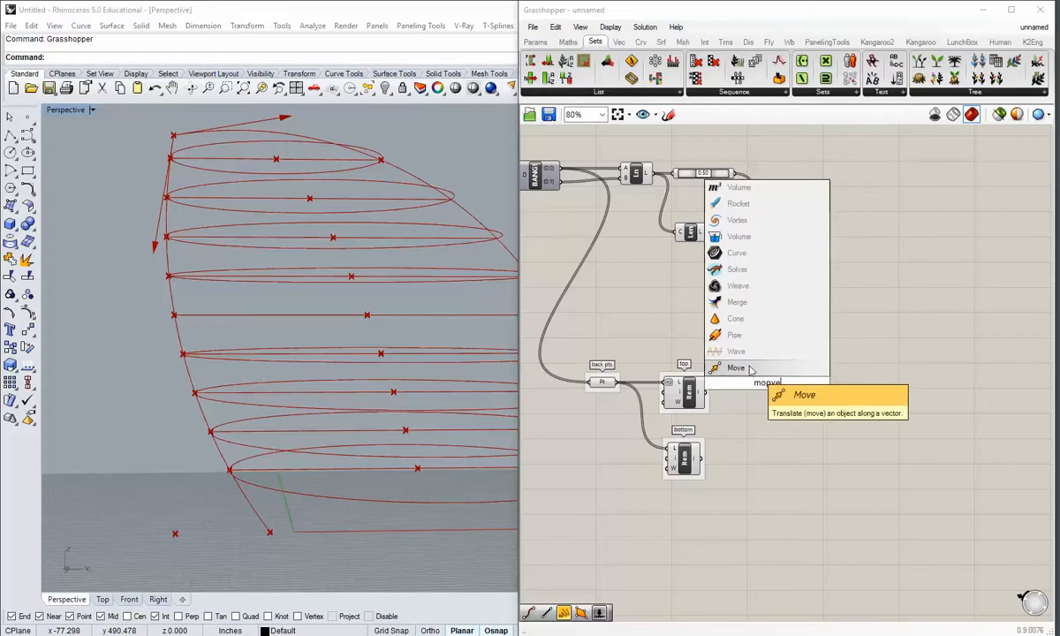
key("Return")
left_click_drag(758, 384, 756, 452)
left_click_drag(687, 459, 752, 410)
Duplicate the Move component, connect the top List Item to the copy's geometry input and align the two Move components.
key("ctrl+c")
key("ctrl+v")
left_click_drag(690, 393, 740, 400)
left_click_drag(802, 503, 785, 405)
left_click(766, 386)
left_click(805, 408)
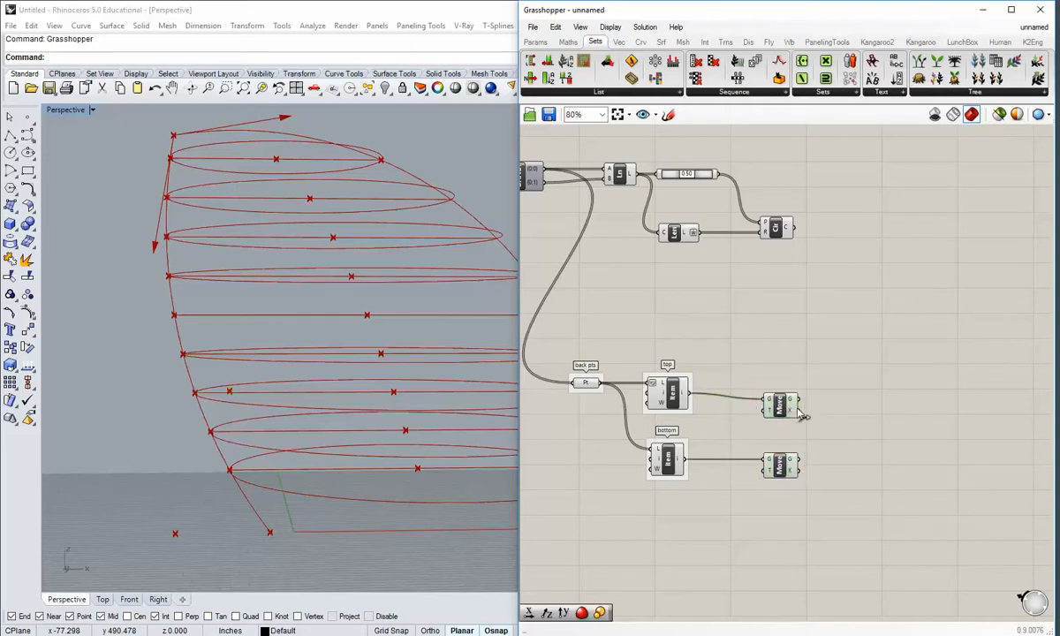
left_click(781, 398)
Add a Unit X vector for each of the two Move components and connect it to the T input.
double_click(734, 355)
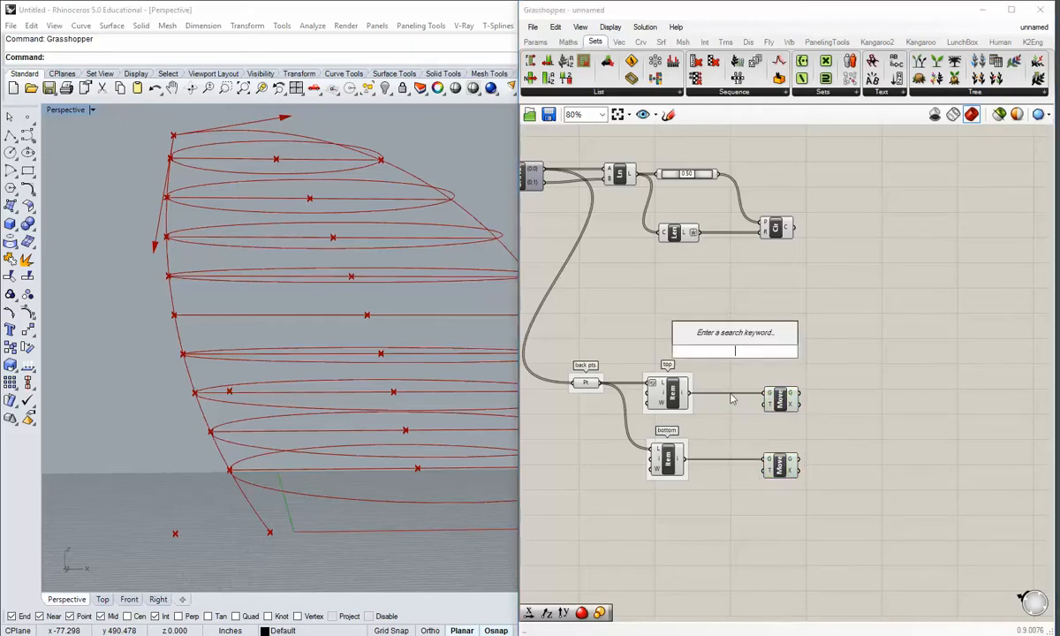
type("x")
key("Return")
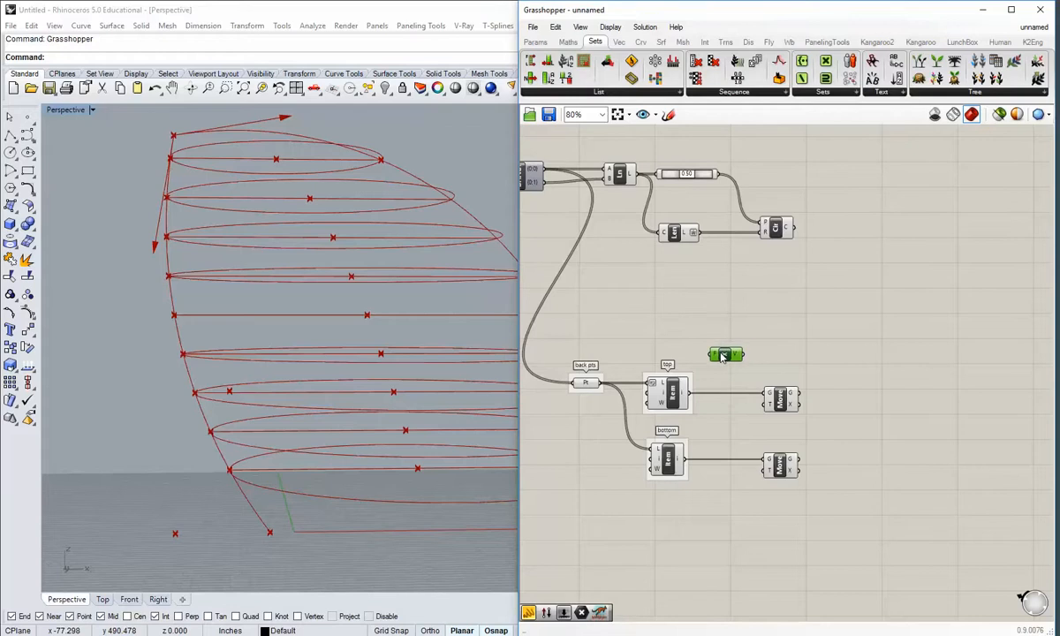
scroll(743, 367, "up", 1)
right_click_drag(745, 366, 717, 373)
left_click_drag(710, 362, 695, 421)
left_click(704, 409)
scroll(786, 470, "down", 2)
right_click_drag(799, 528, 807, 481)
left_click_drag(806, 480, 783, 378)
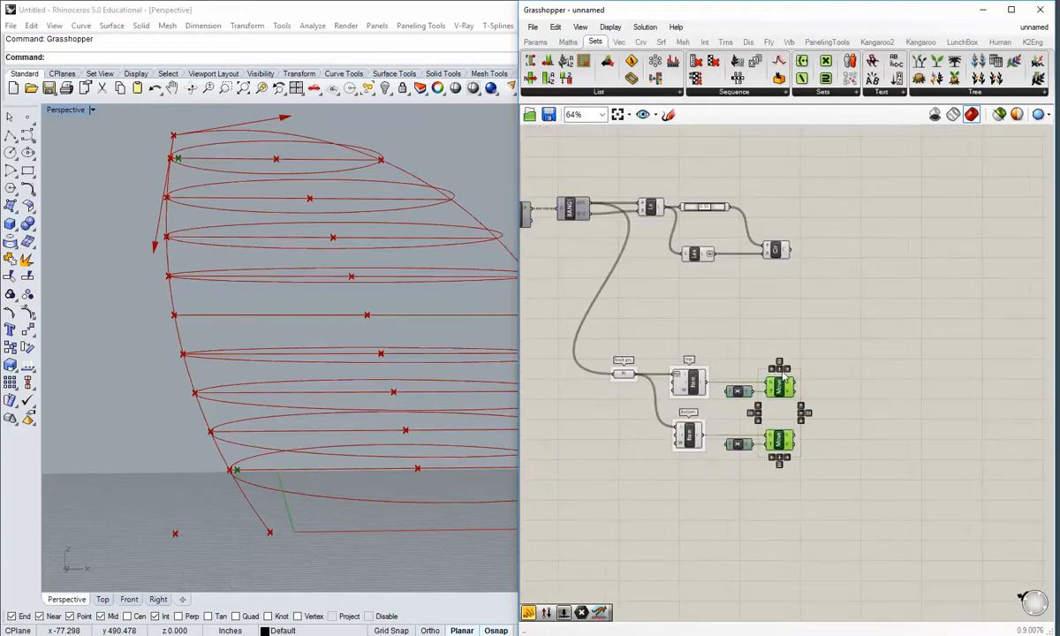
scroll(707, 387, "up", 2)
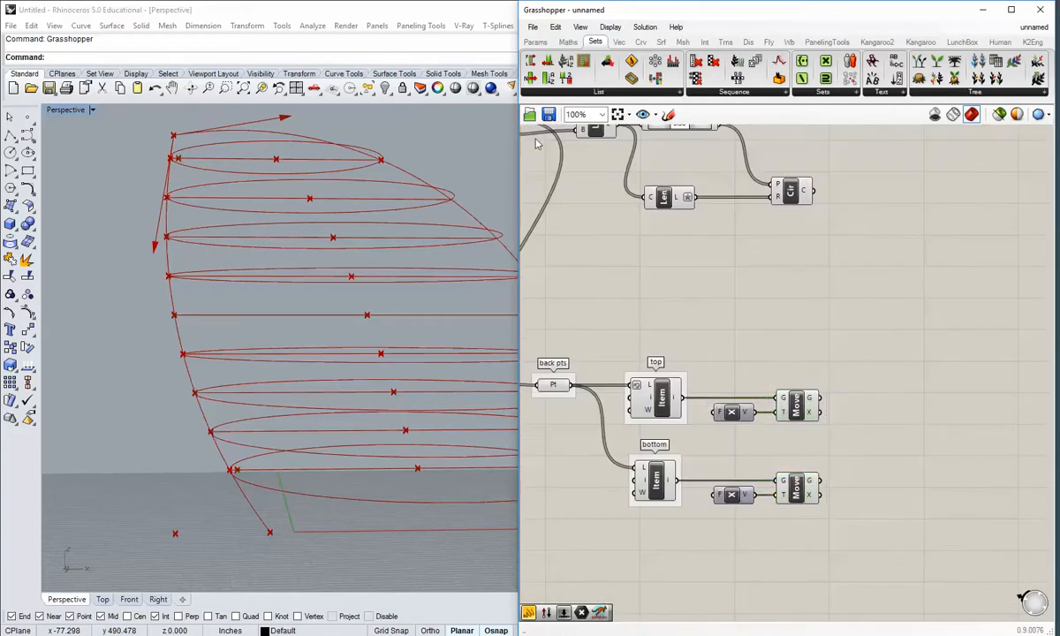
scroll(698, 309, "down", 1)
left_click(731, 311)
right_click_drag(731, 311, 725, 328)
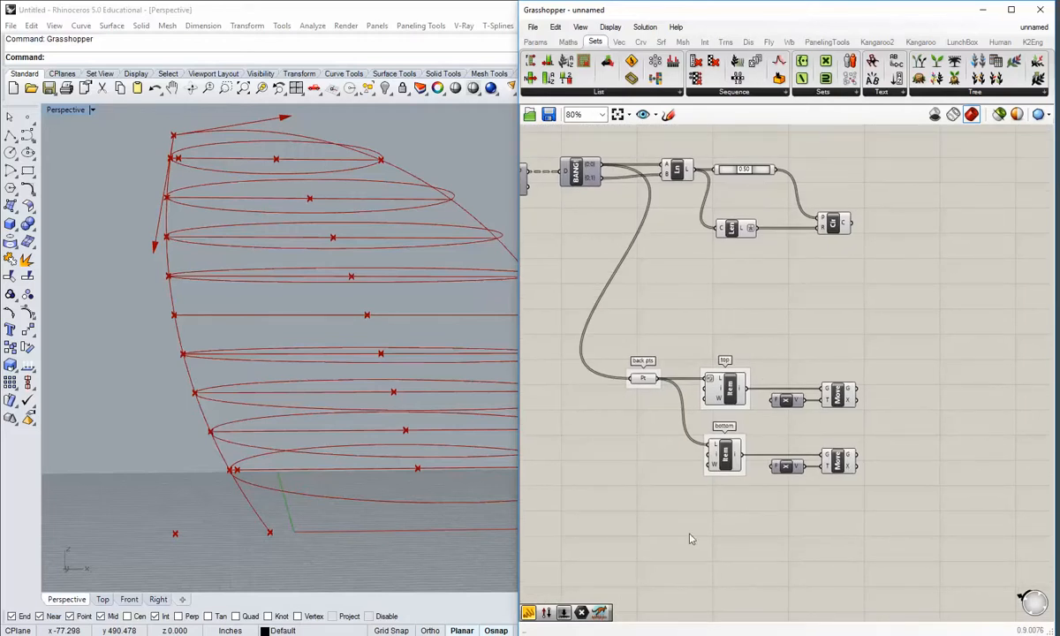
Add a number slider set to 5 with three decimal places and place it below the bottom List Item.
double_click(632, 528)
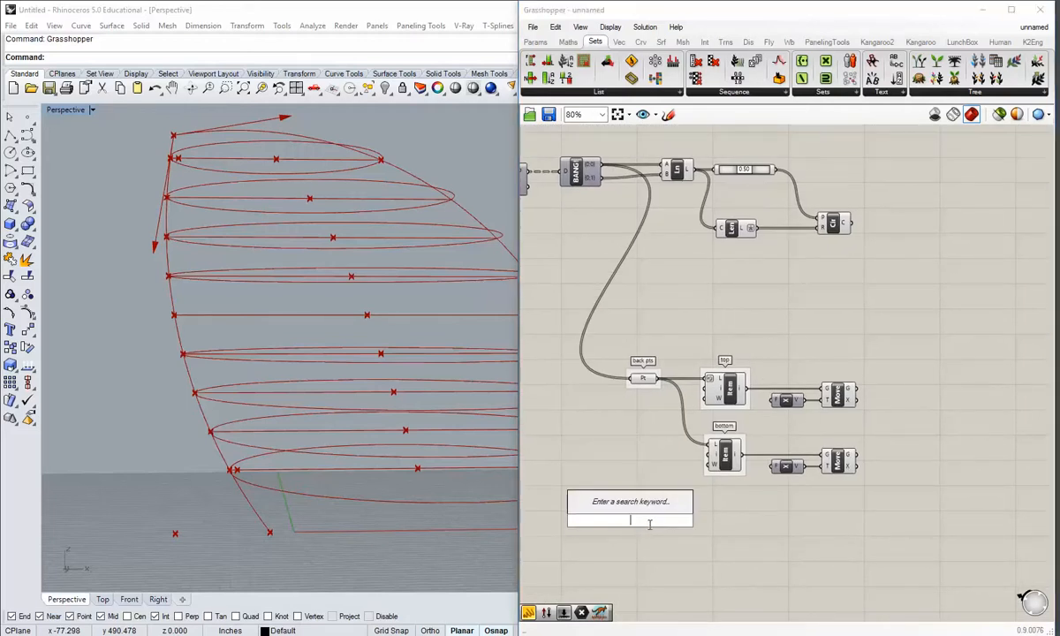
type("5")
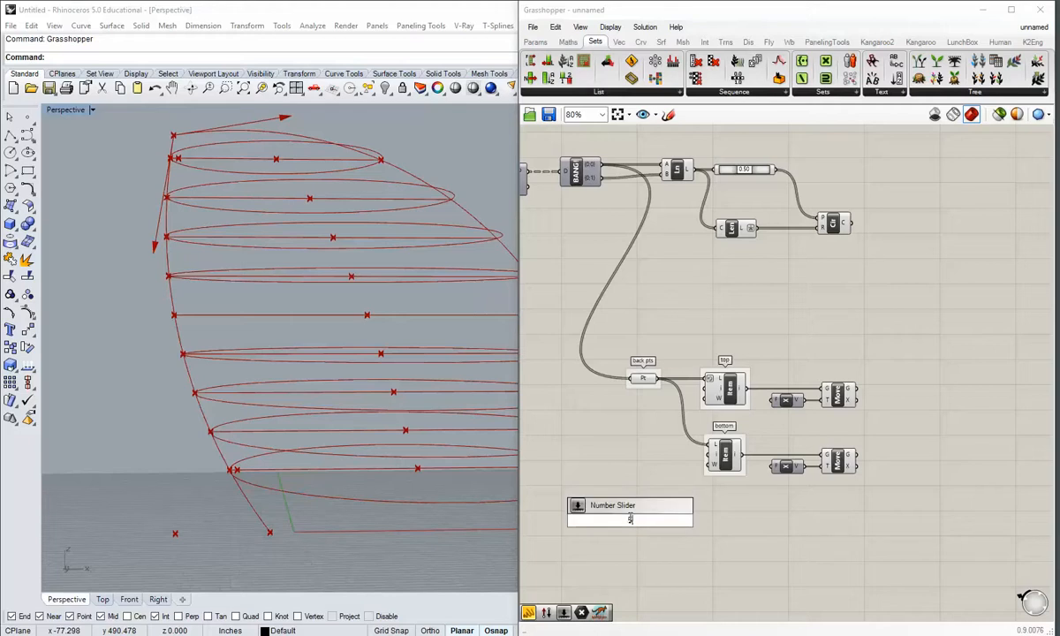
key("Return")
scroll(645, 527, "up", 3)
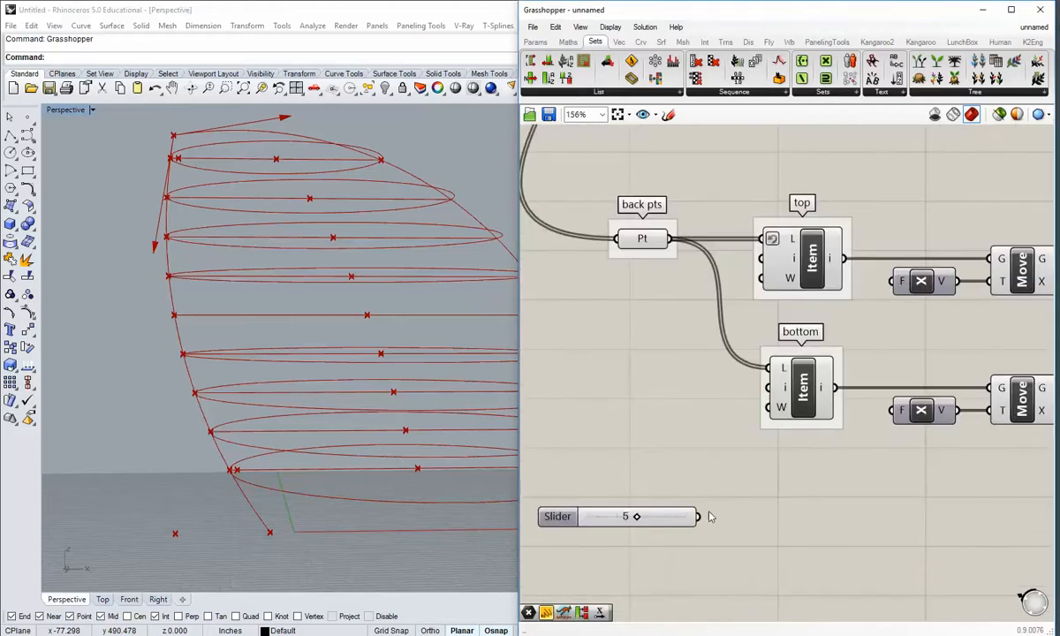
right_click(642, 523)
mouse_move(757, 498)
left_click(795, 497)
right_click_drag(706, 551, 722, 541)
left_click_drag(681, 510, 732, 483)
right_click_drag(868, 475, 845, 506)
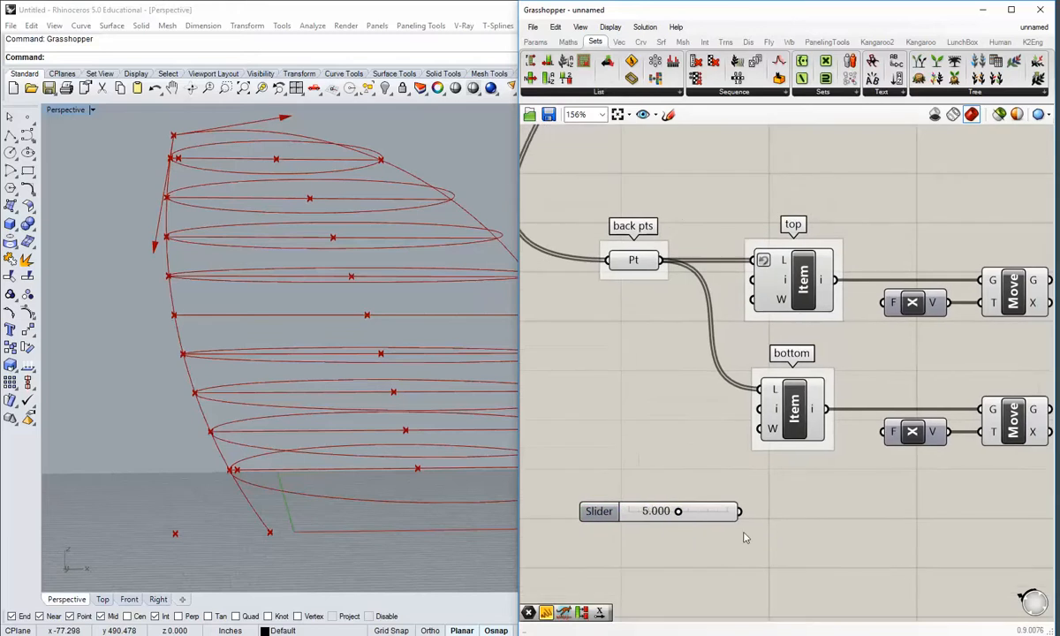
Connect the slider to the F input of the bottom Unit X, set it to 3, and inspect the moved bottom point.
left_click_drag(740, 512, 896, 441)
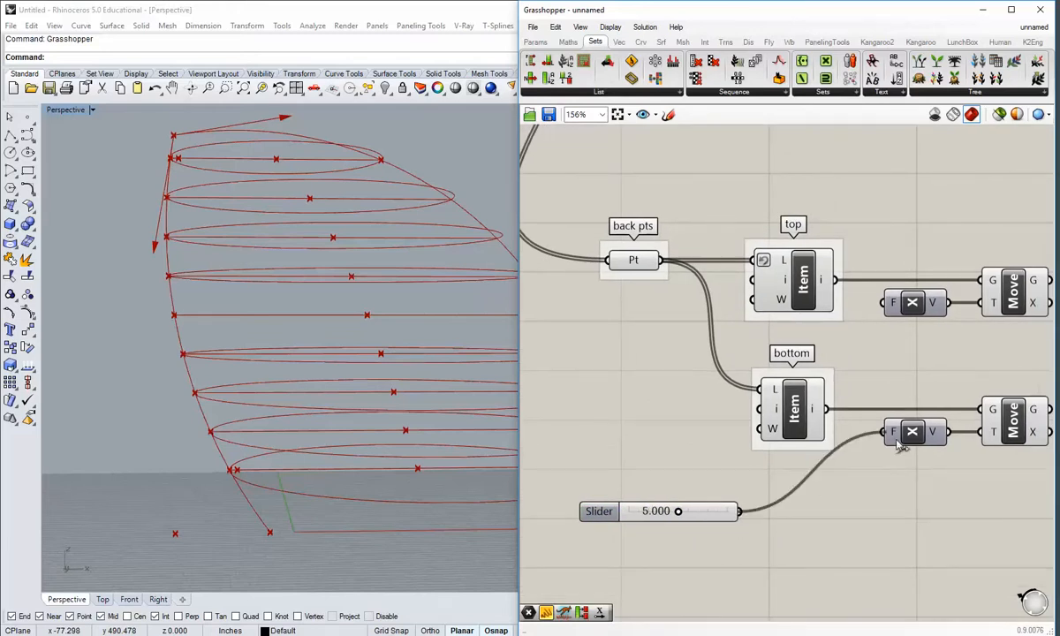
scroll(919, 492, "down", 2)
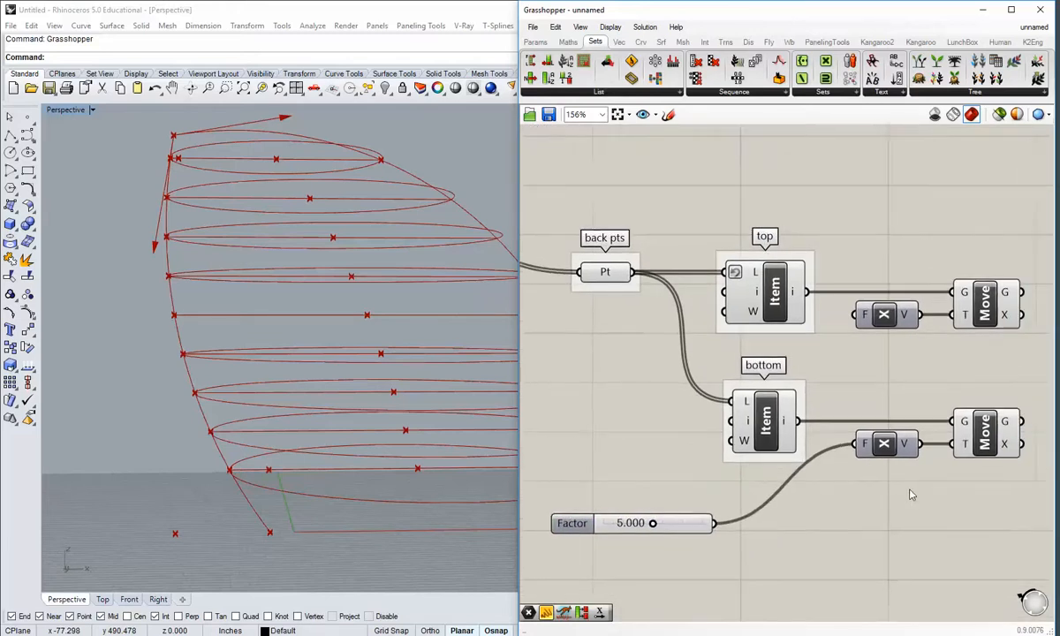
left_click(971, 445)
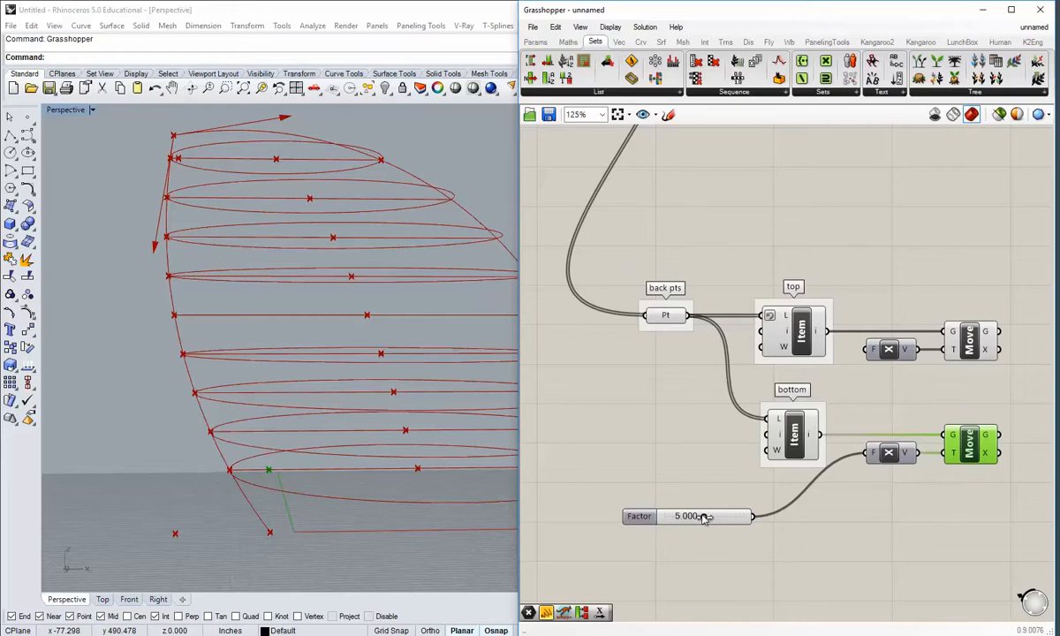
mouse_move(704, 519)
left_mouse_down()
mouse_move(717, 516)
mouse_move(679, 516)
mouse_move(706, 519)
left_mouse_up()
double_click(690, 518)
type("3")
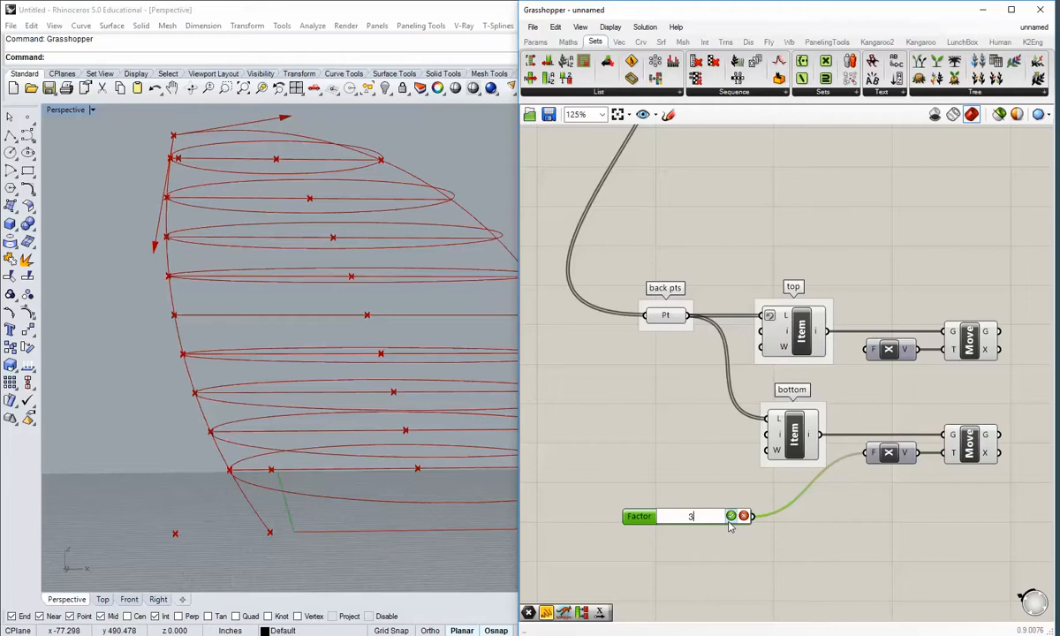
key("Return")
scroll(284, 487, "up", 5)
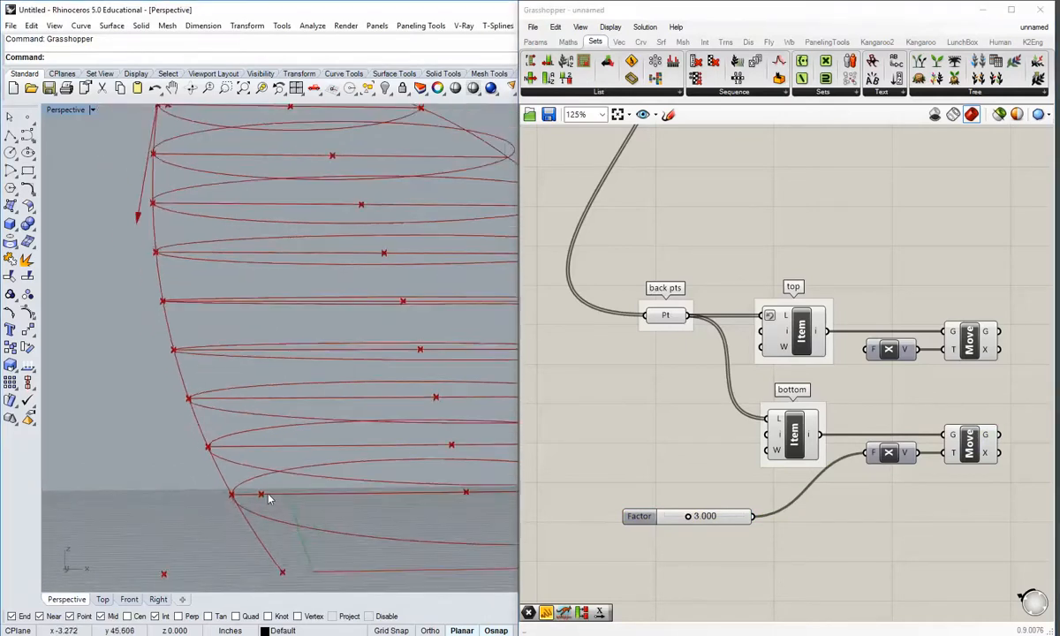
Add a number slider, connect it to the F input of the top Unit X, and inspect the moved top point.
right_click_drag(448, 452, 438, 470)
right_click_drag(749, 461, 711, 481)
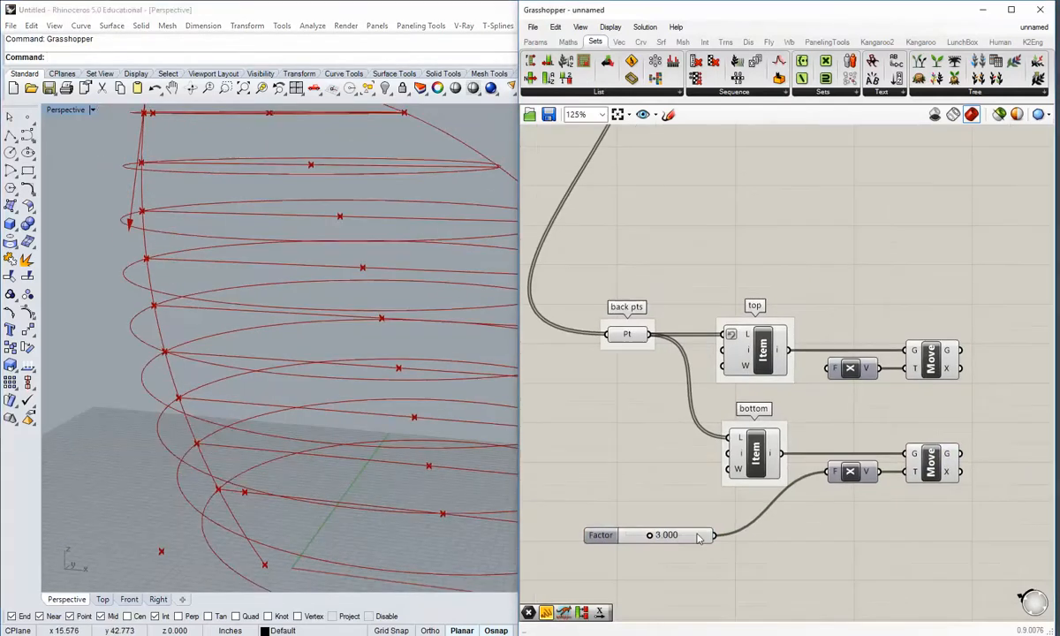
left_click(536, 42)
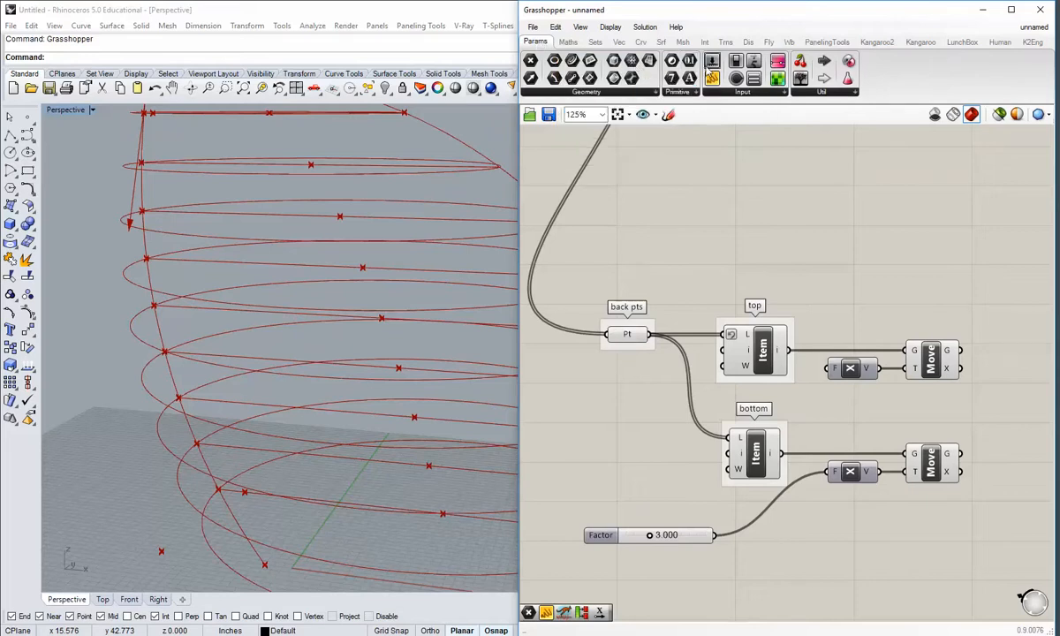
left_click(596, 451)
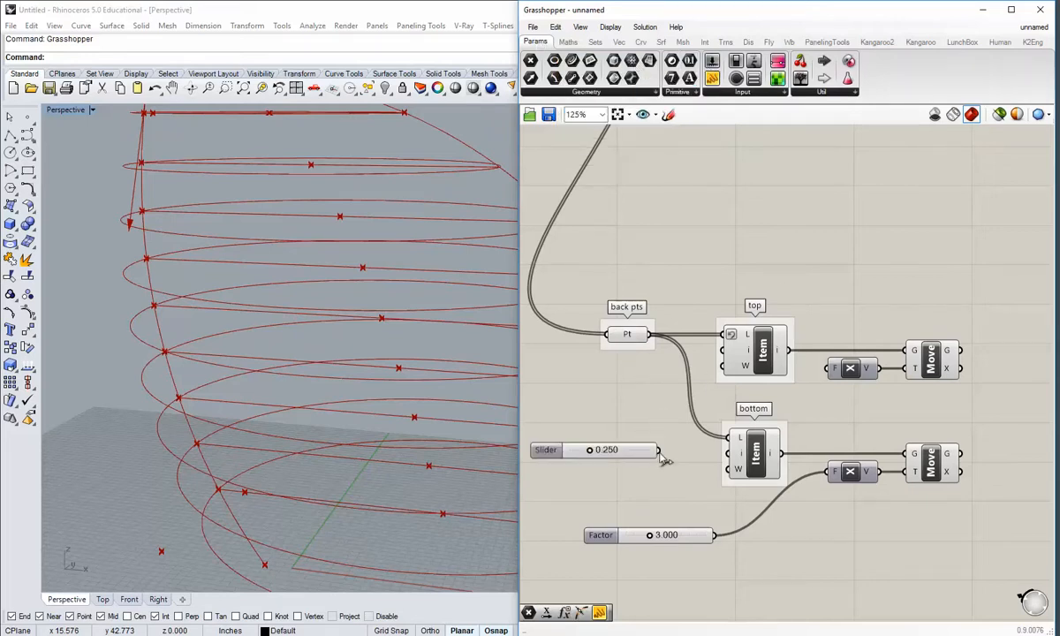
left_click_drag(661, 452, 828, 368)
right_click_drag(256, 281, 177, 243)
left_click_drag(934, 367, 944, 367)
right_click_drag(232, 454, 258, 462)
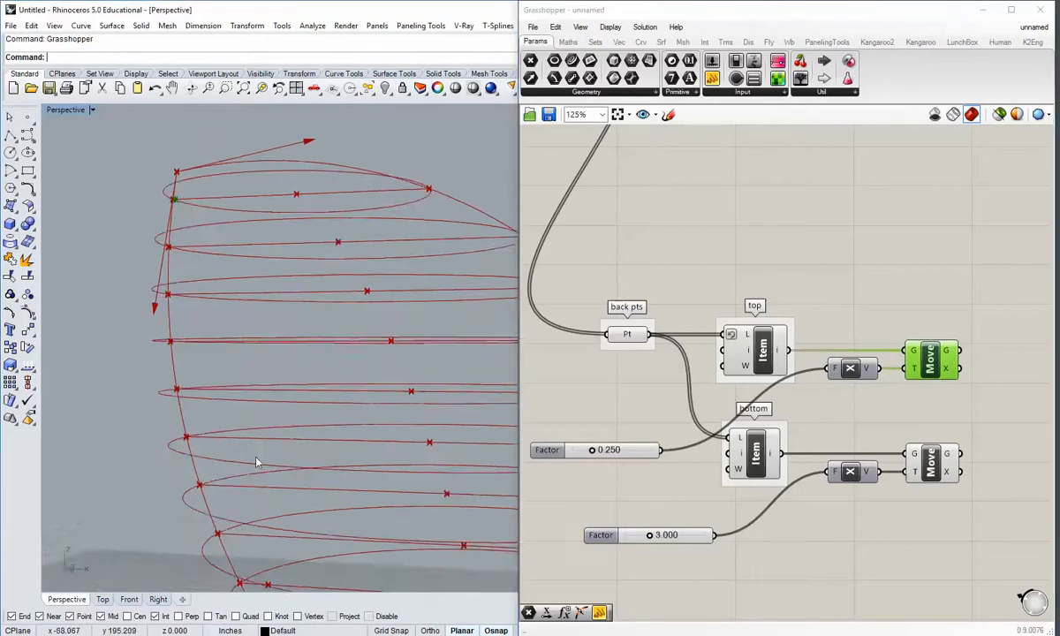
right_click_drag(362, 396, 251, 258)
scroll(251, 260, "up", 5)
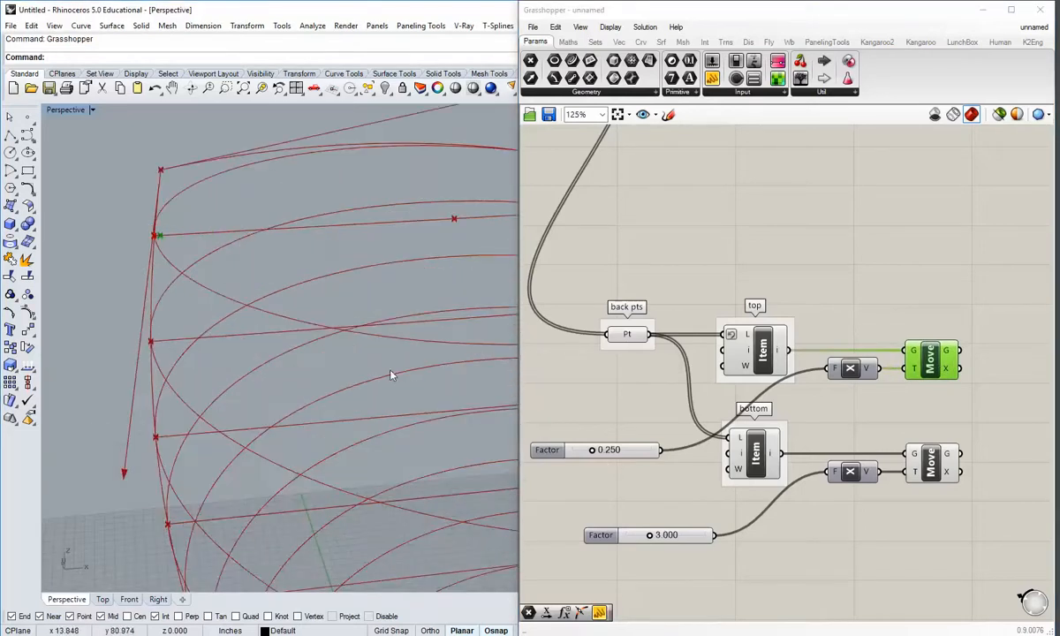
Set the top Unit X's slider to 0.500 and inspect the moved top point in the model.
double_click(618, 451)
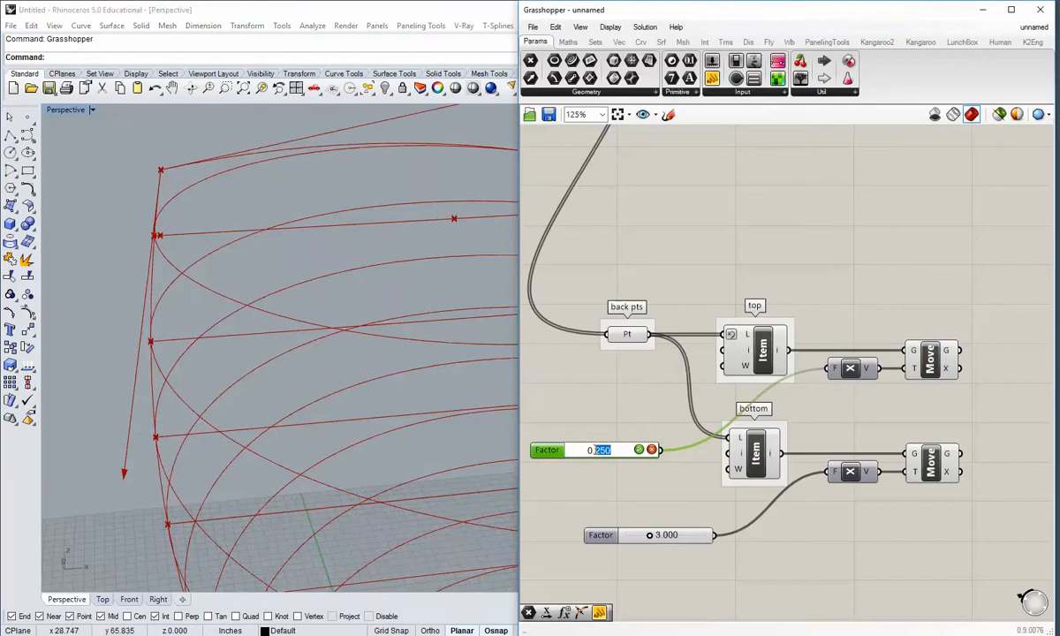
left_click(638, 452)
right_click_drag(189, 280, 161, 305, "shift")
scroll(126, 259, "up", 5)
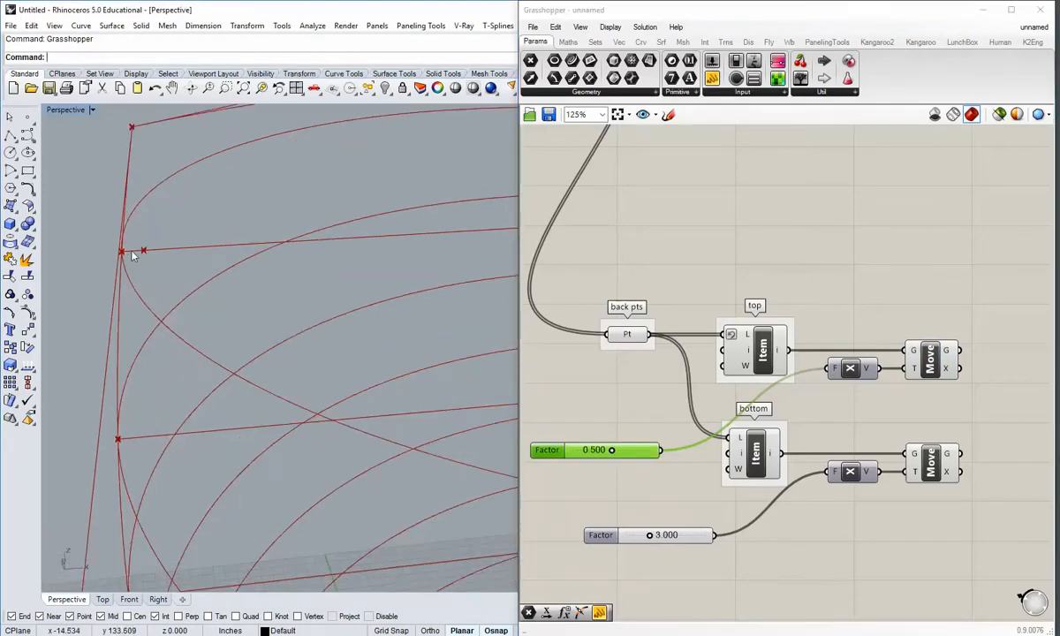
scroll(134, 249, "down", 5)
right_click_drag(146, 232, 300, 331)
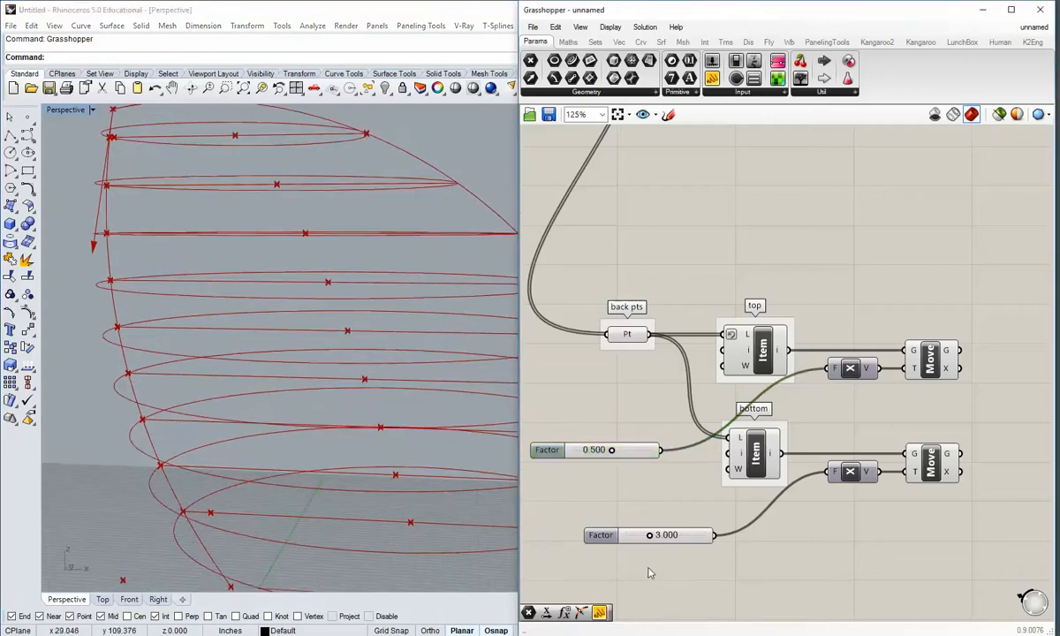
Place the two Unit X factor sliders together in a group.
left_click_drag(621, 439, 562, 541)
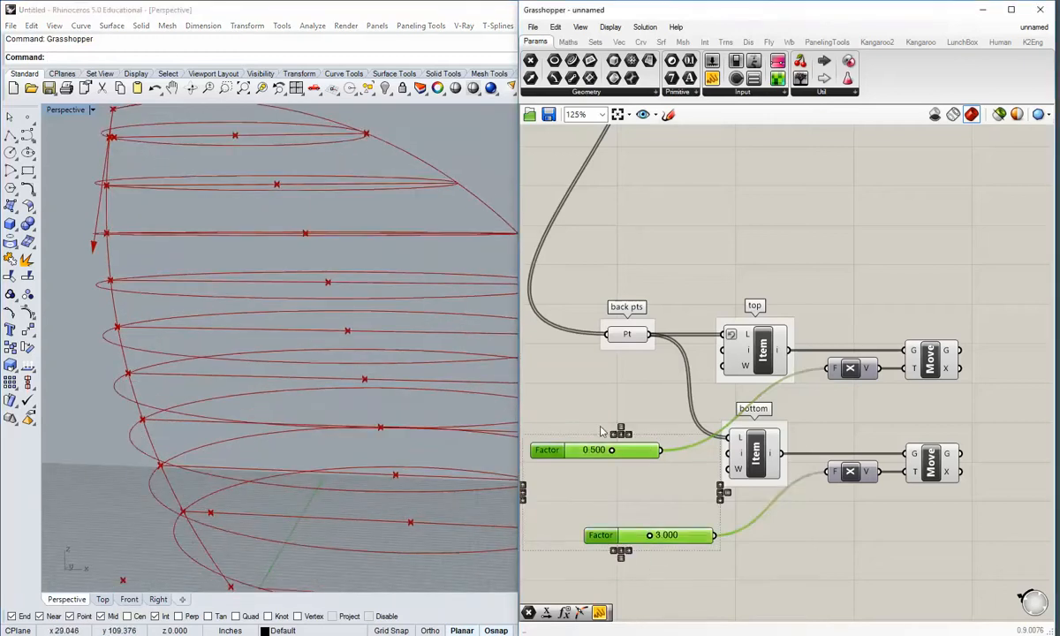
left_click(667, 566)
scroll(644, 548, "down", 1)
right_click_drag(643, 549, 719, 483)
left_click_drag(704, 514, 652, 381)
middle_click(659, 400)
left_click(621, 355)
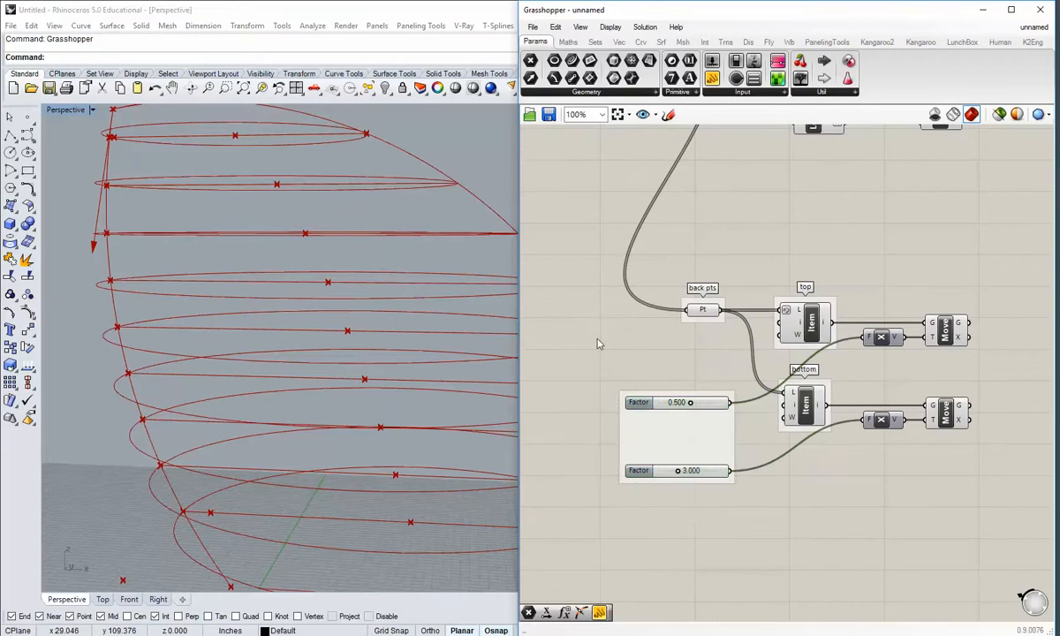
Add an Arc SED component beyond the two Move components.
right_click_drag(324, 436, 234, 470)
right_click_drag(991, 476, 813, 495)
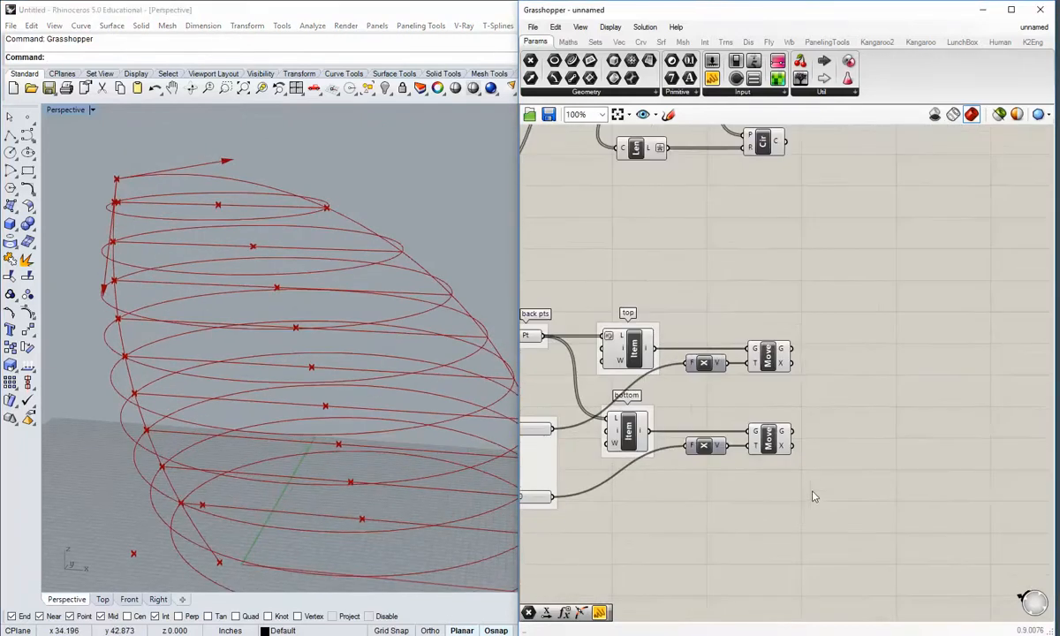
left_click(638, 44)
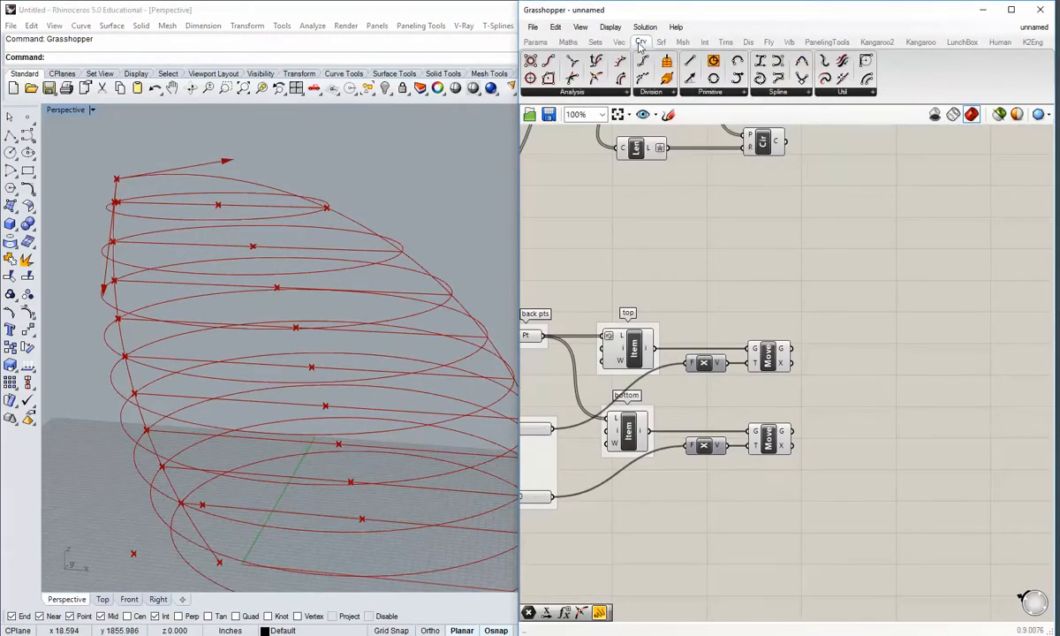
left_click(689, 93)
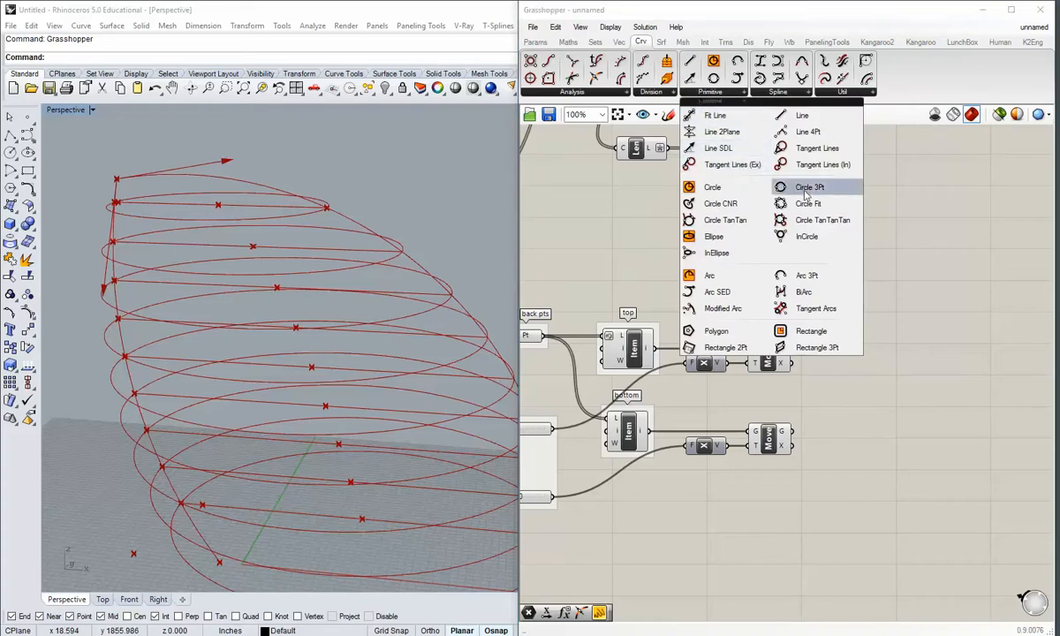
left_click(749, 293)
left_click(874, 414)
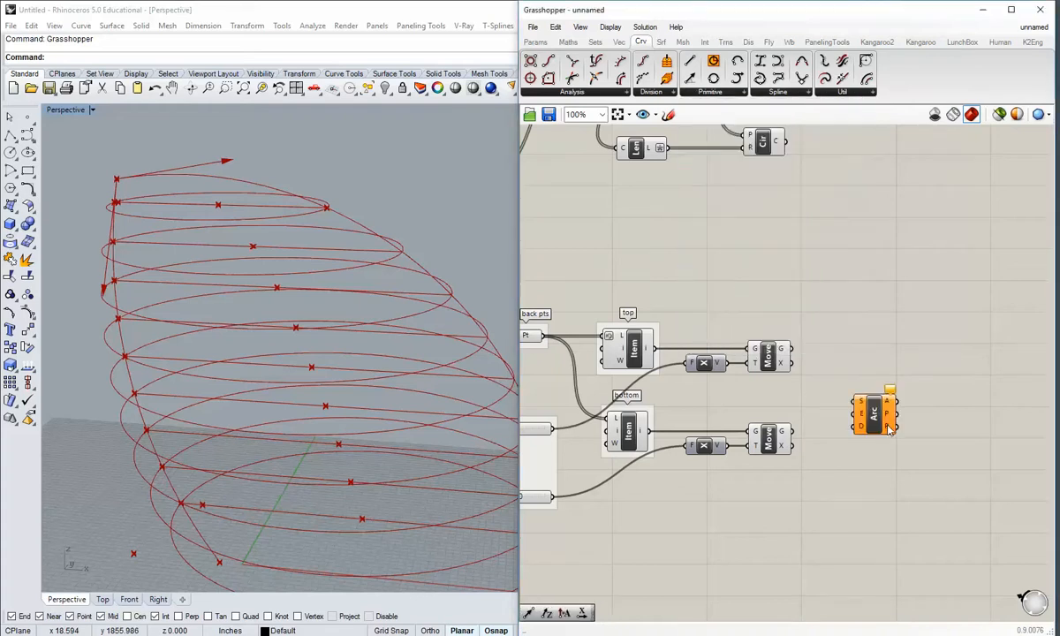
right_click_drag(832, 391, 782, 366)
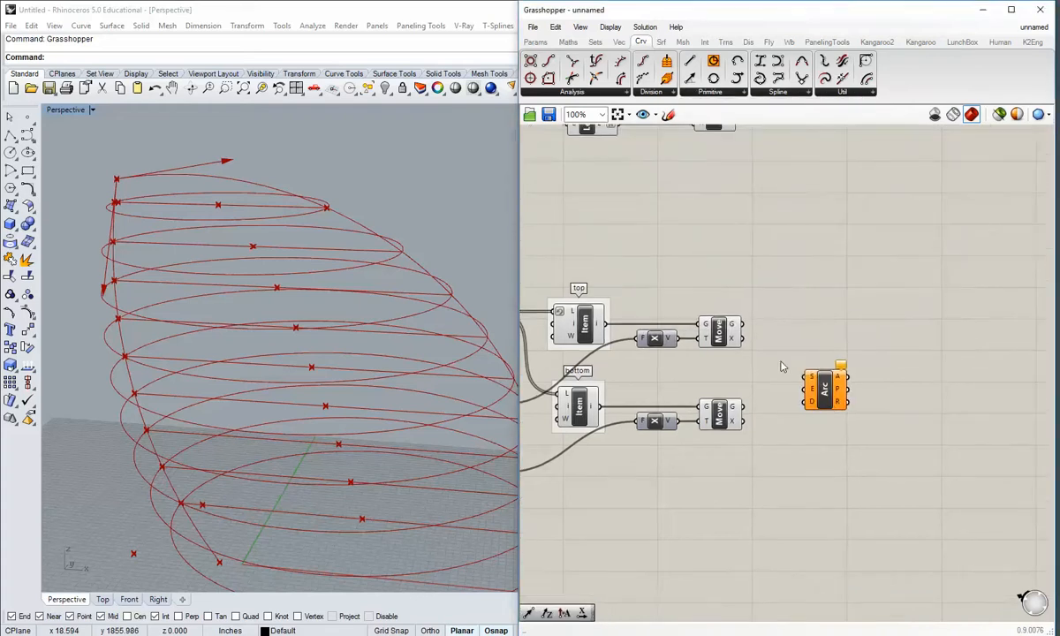
Connect the top Move's geometry output to the arc's S input and the bottom Move's to its E input.
left_click(723, 334)
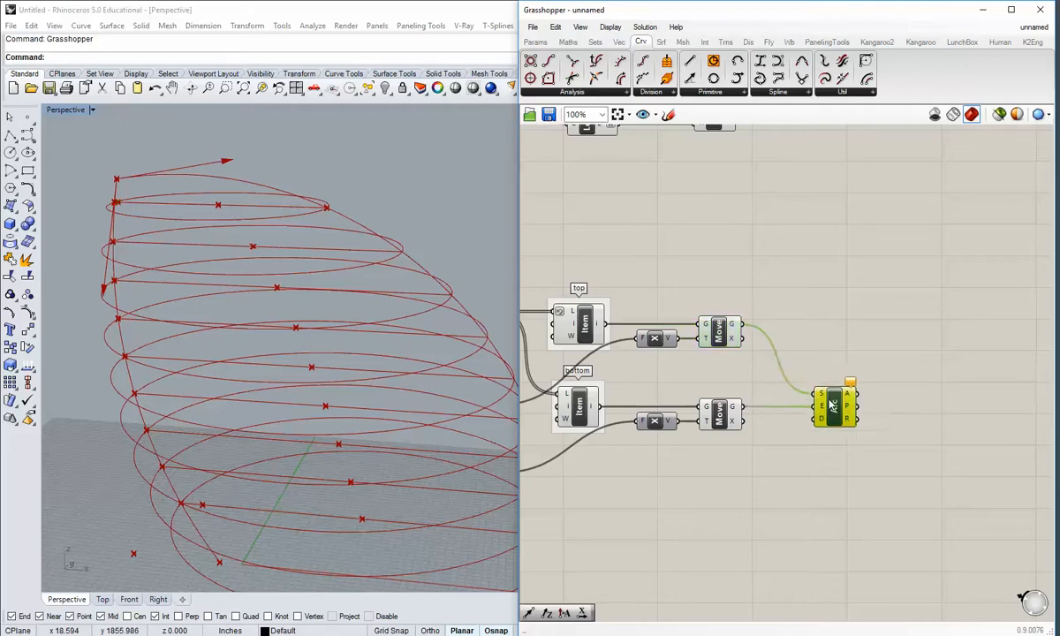
left_click_drag(832, 404, 871, 407)
left_click(781, 458)
right_click_drag(780, 496, 786, 443)
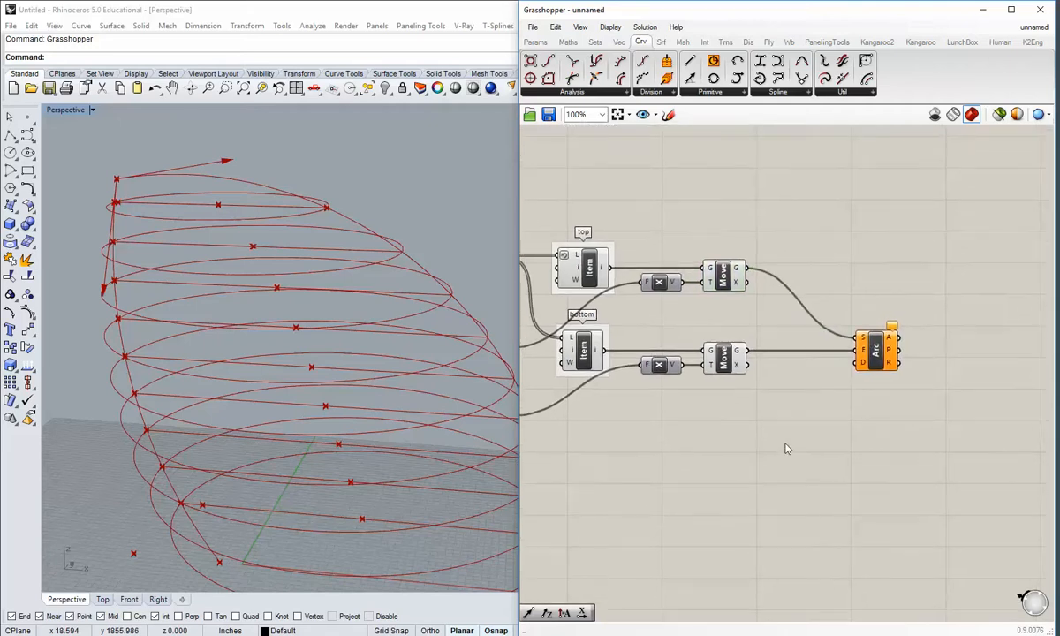
Add a vector Rotate component below the Move components and connect its output to the arc's D input.
double_click(741, 443)
type("rot")
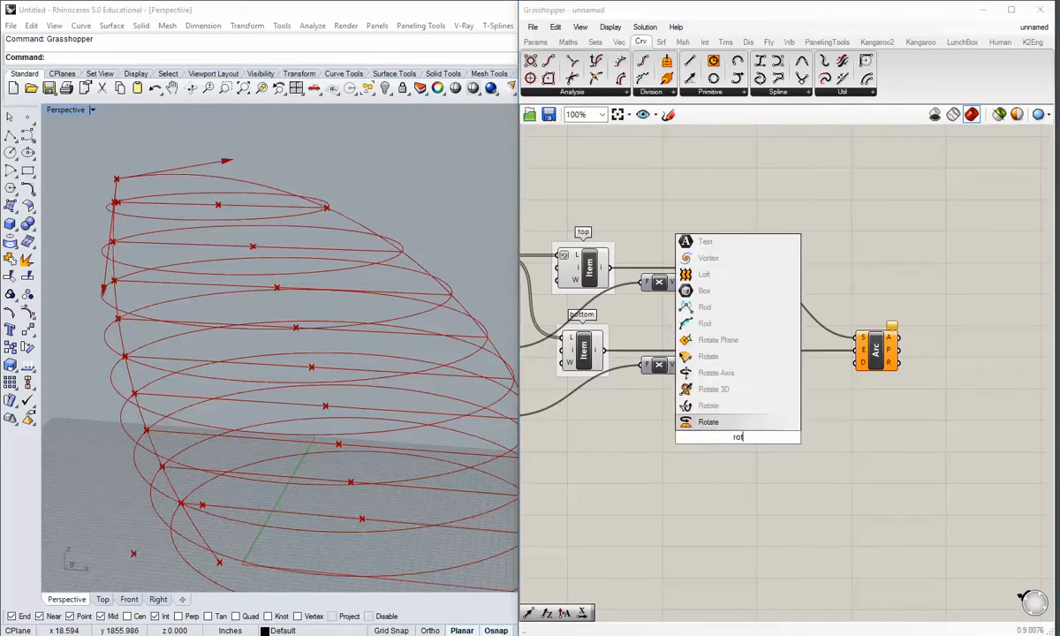
left_click(715, 359)
left_click_drag(751, 442, 862, 363)
left_click(768, 511)
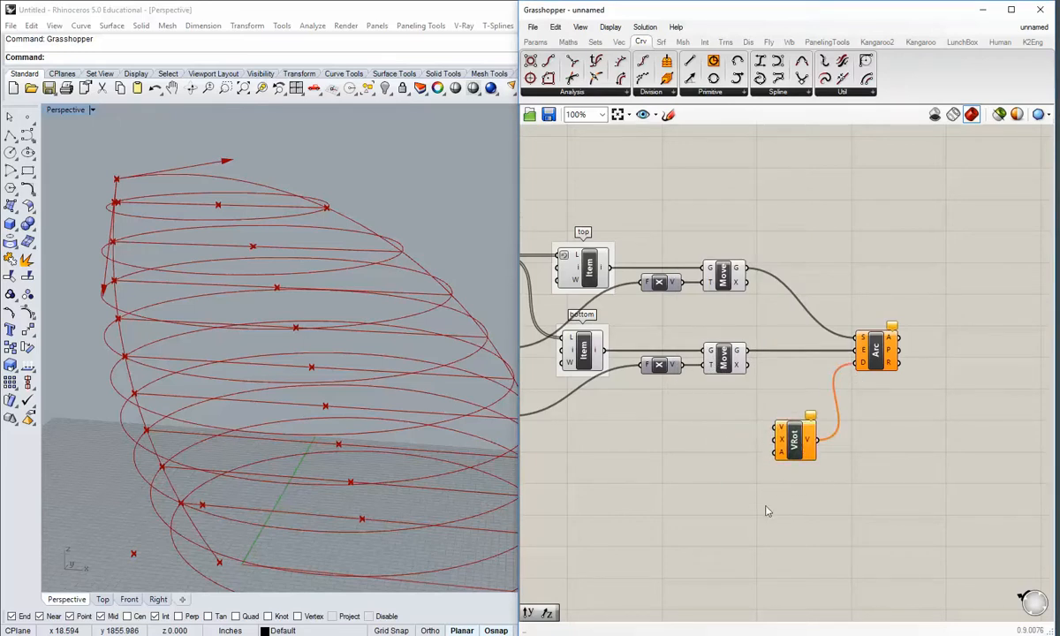
Set the angle input of the vector Rotate component to degrees.
right_click(777, 454)
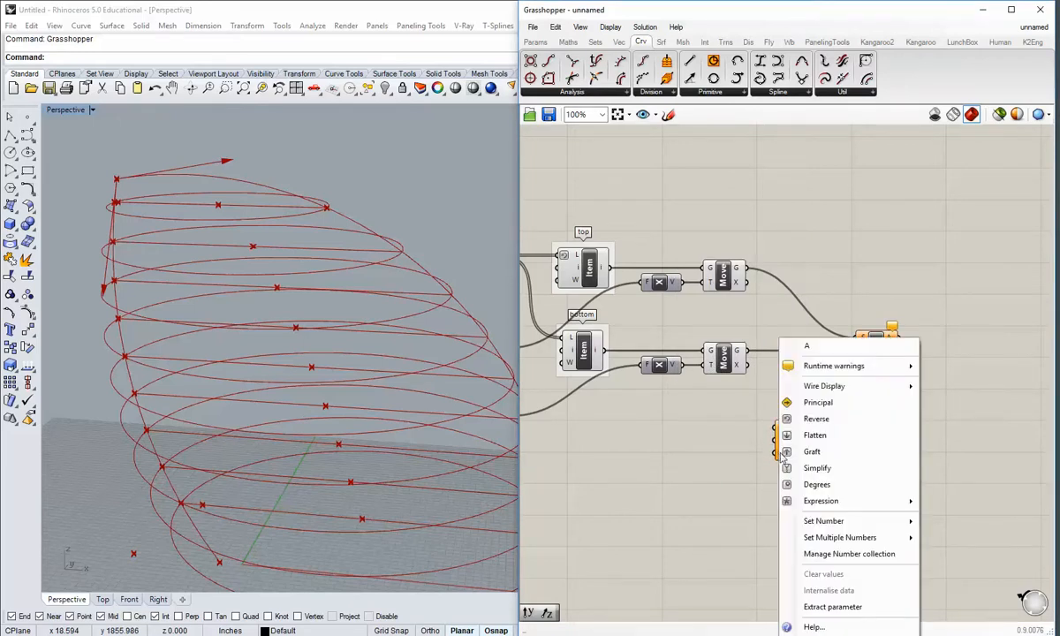
left_click(809, 484)
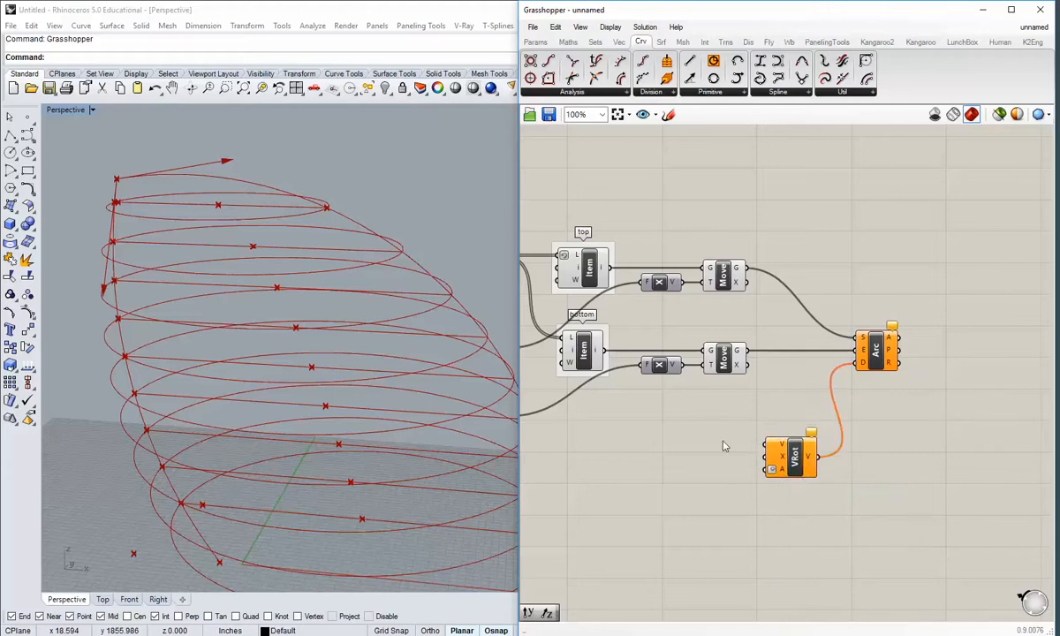
right_click_drag(691, 480, 702, 475)
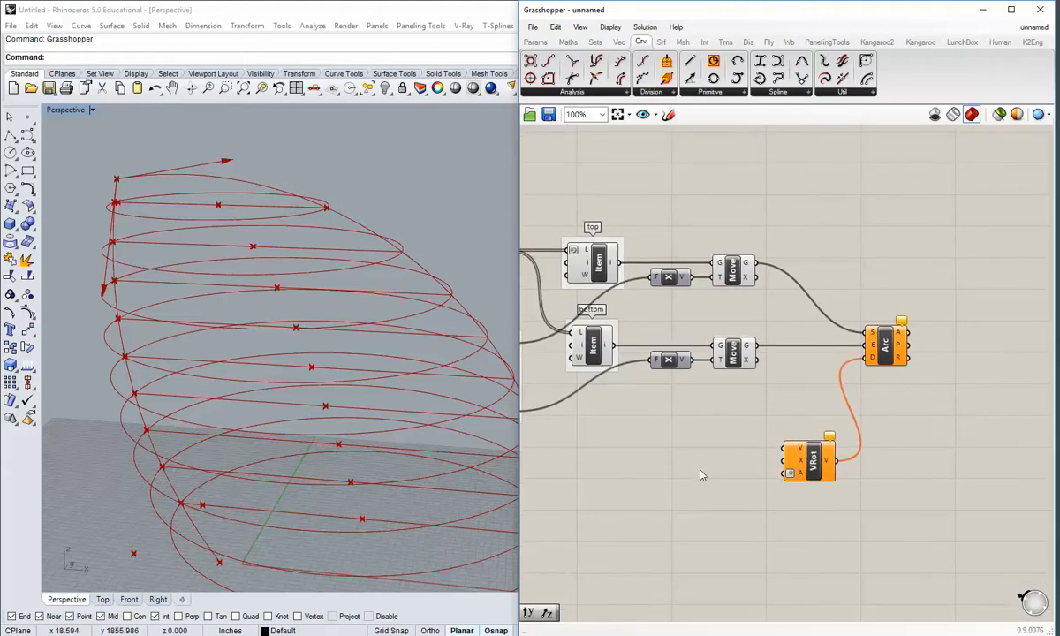
Add a Unit Z vector, connect it to the V input of the vector Rotate component and line the two up.
double_click(679, 455)
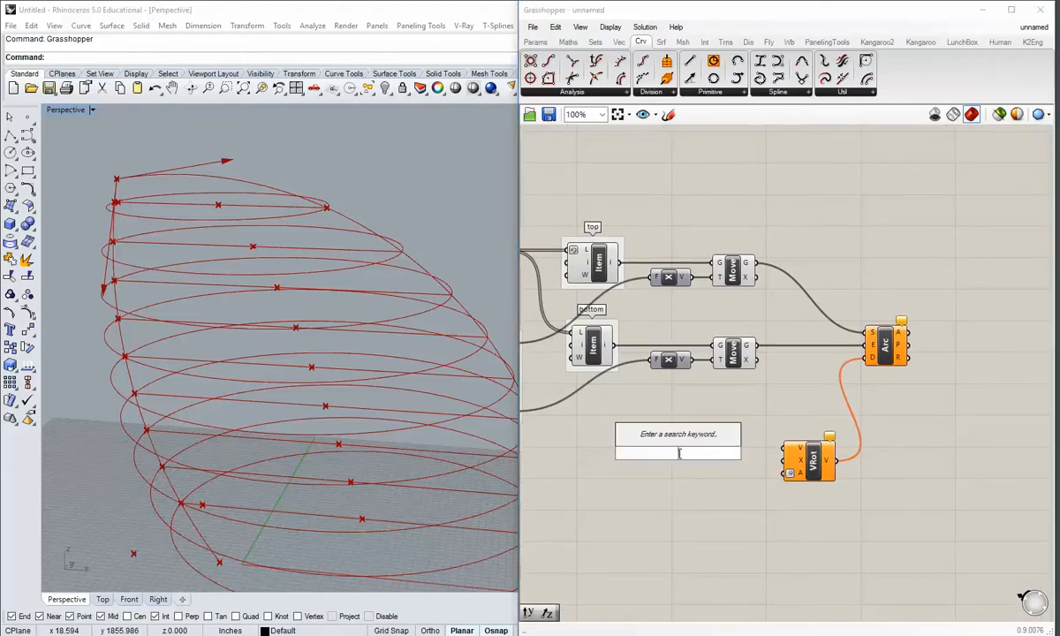
type("z")
key("Return")
left_click_drag(699, 453, 783, 447)
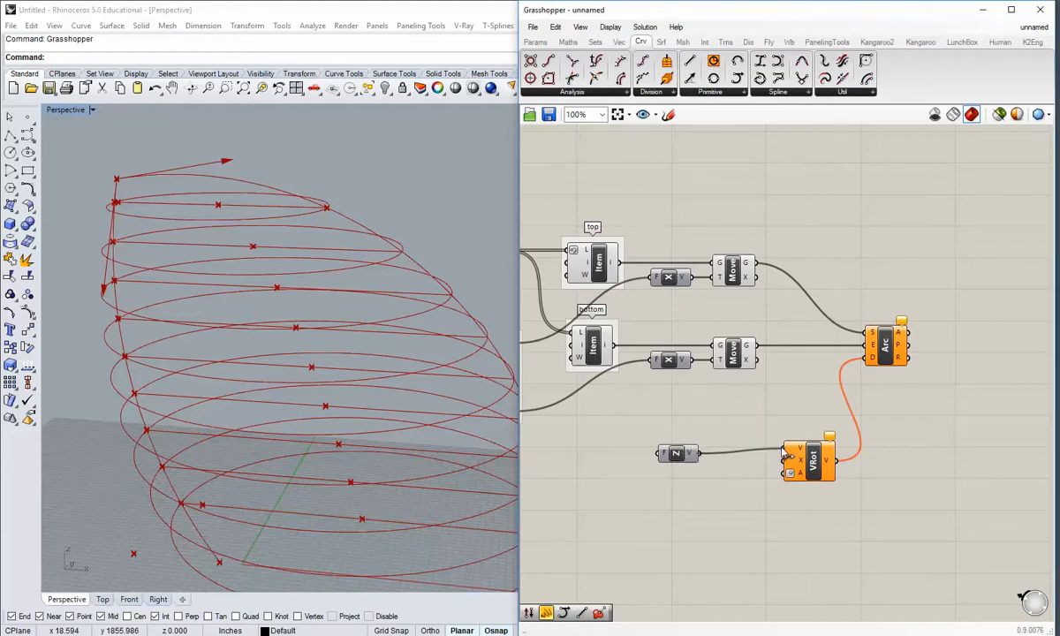
left_click_drag(681, 454, 695, 449)
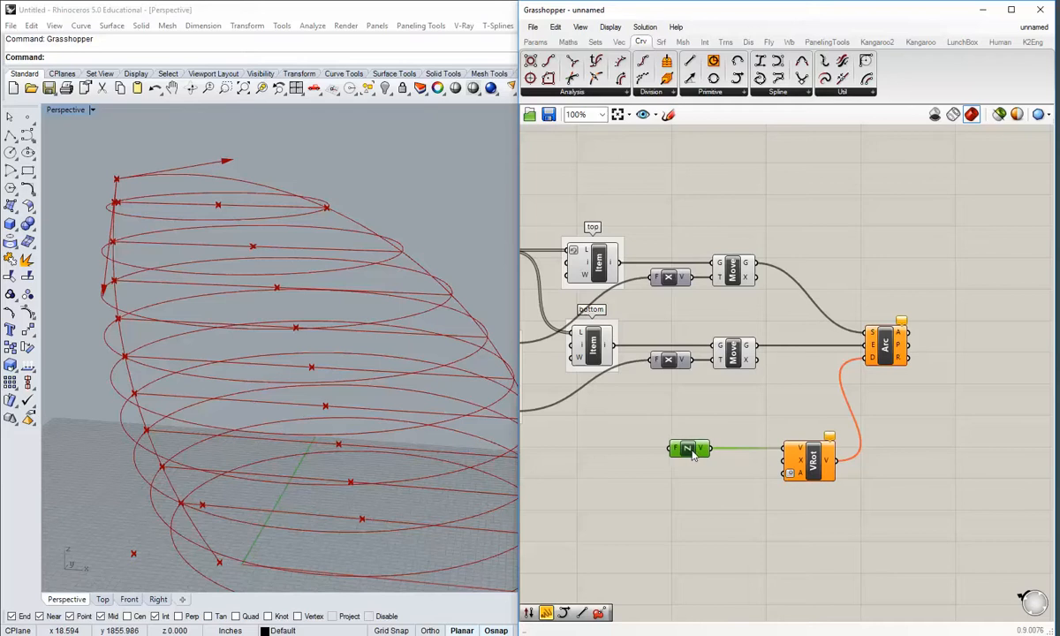
left_click_drag(701, 455, 686, 455)
left_click(685, 484)
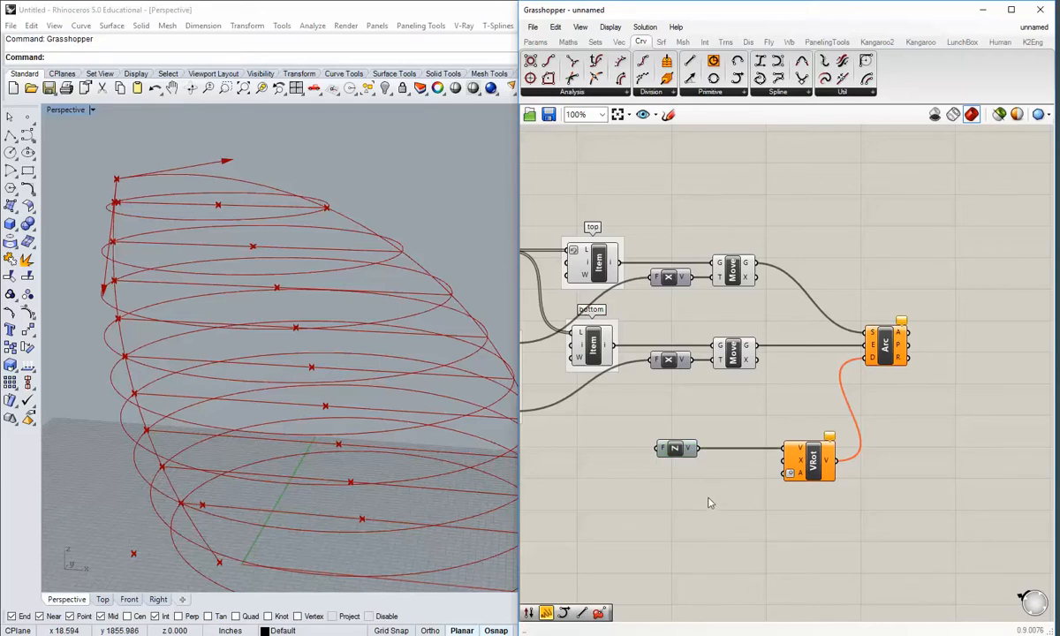
Insert a Reverse vector component between Unit Z and the V input of the vector Rotate component.
double_click(708, 502)
type("rev")
key("Return")
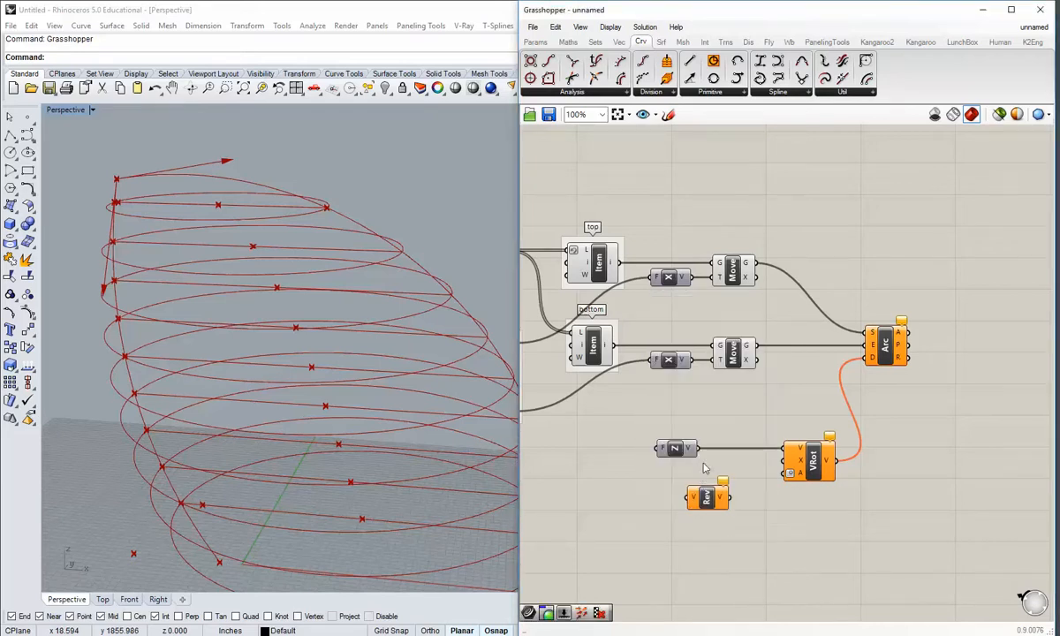
left_click_drag(716, 500, 747, 448)
left_click(722, 497)
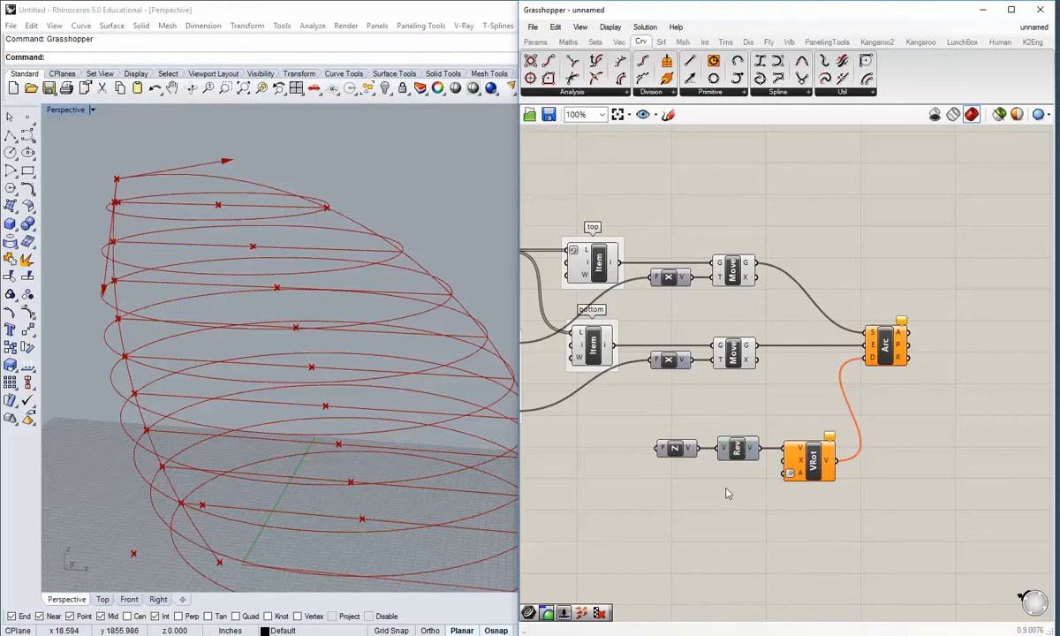
Add a Unit Y vector and connect it to the X input of the vector Rotate component.
double_click(708, 526)
type("unit y")
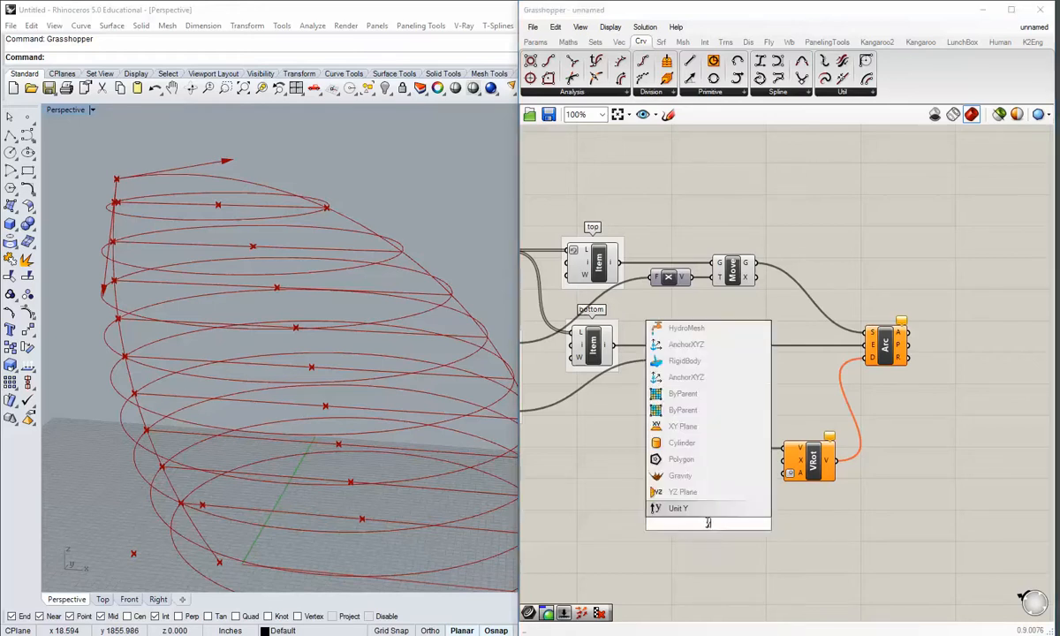
key("Return")
left_click_drag(717, 526, 783, 461)
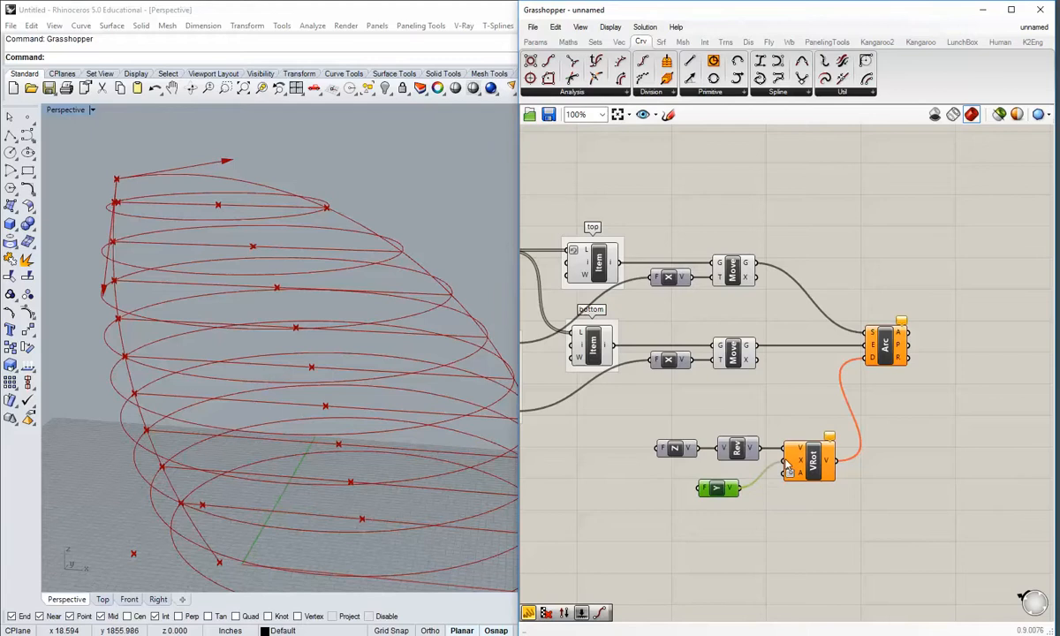
left_click(777, 528)
Place Unit Y directly below the Reverse component and align their edges.
left_click(718, 488)
left_click_drag(719, 487, 730, 438)
left_click(778, 500)
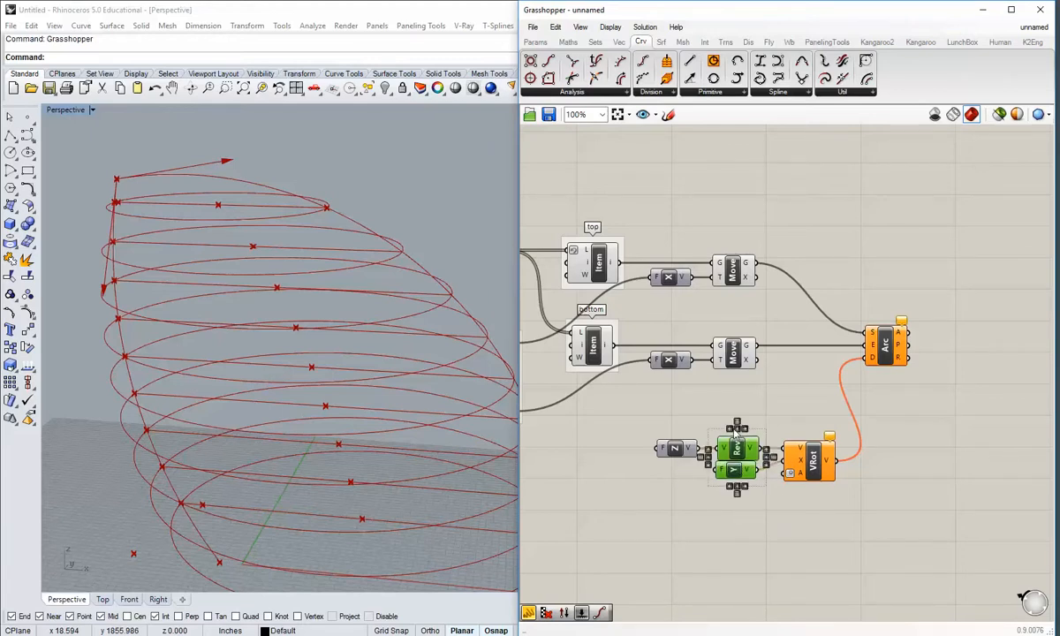
left_click(729, 429)
left_click(775, 549)
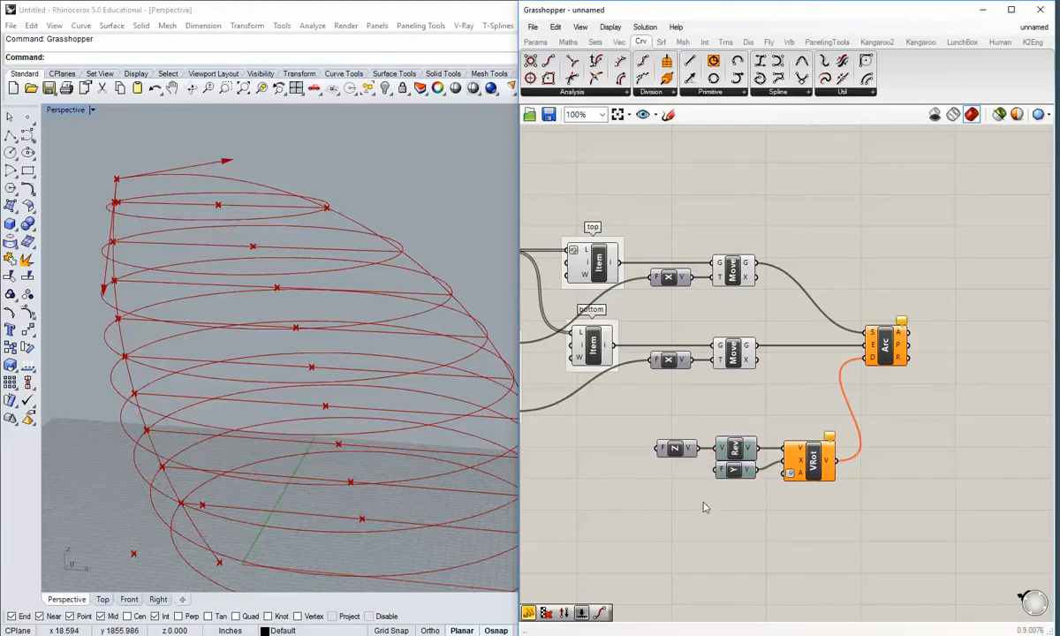
Add a number slider set to 10 with three decimal places and connect it to the vector Rotate's angle input.
double_click(685, 562)
type("10")
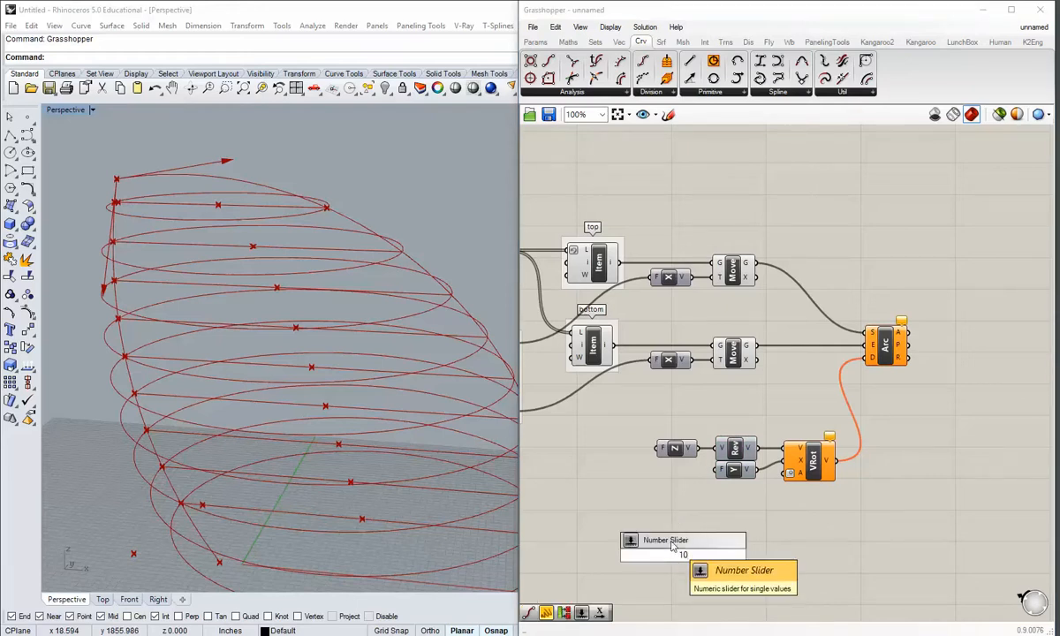
key("Return")
right_click_drag(686, 569, 683, 536)
right_click(683, 527)
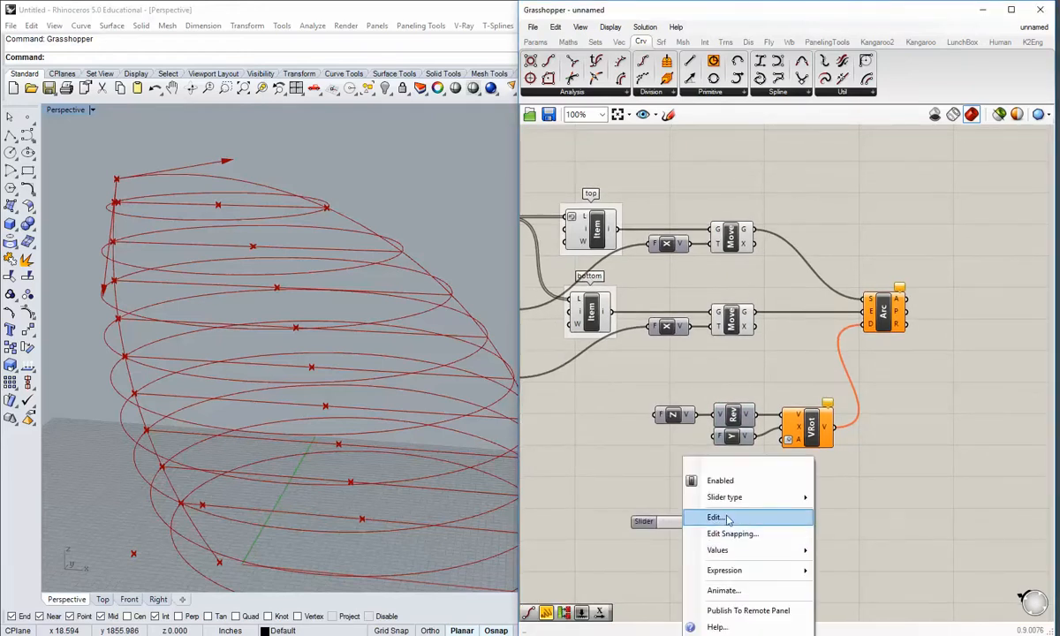
mouse_move(733, 498)
left_click(853, 497)
left_click_drag(709, 523, 785, 440)
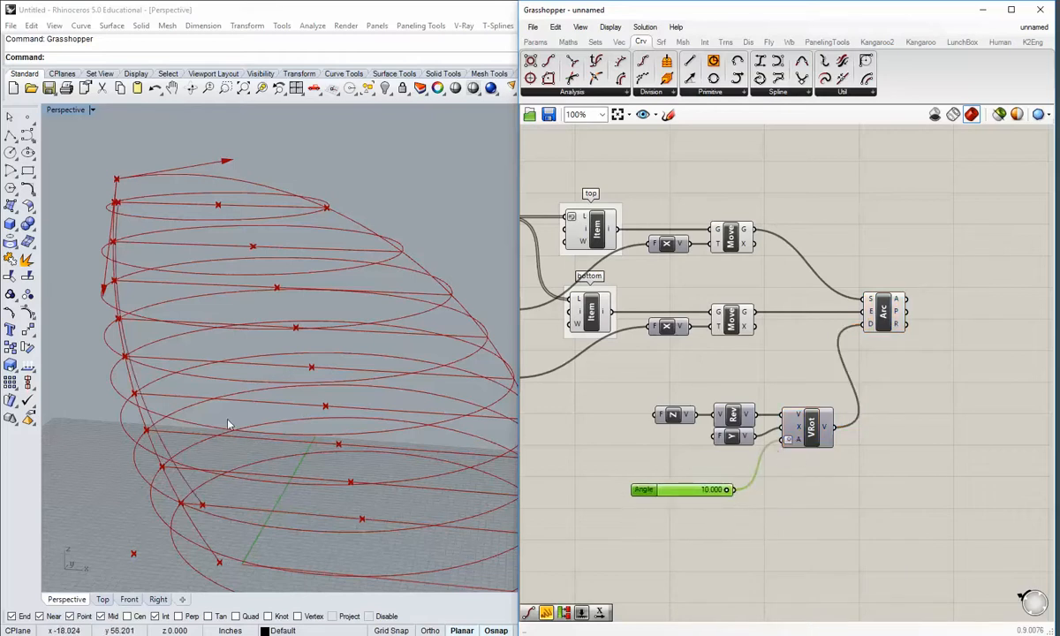
Maximize the Front viewport and set the vector Rotate's angle slider to 3.000.
right_click_drag(230, 426, 261, 419)
double_click(63, 111)
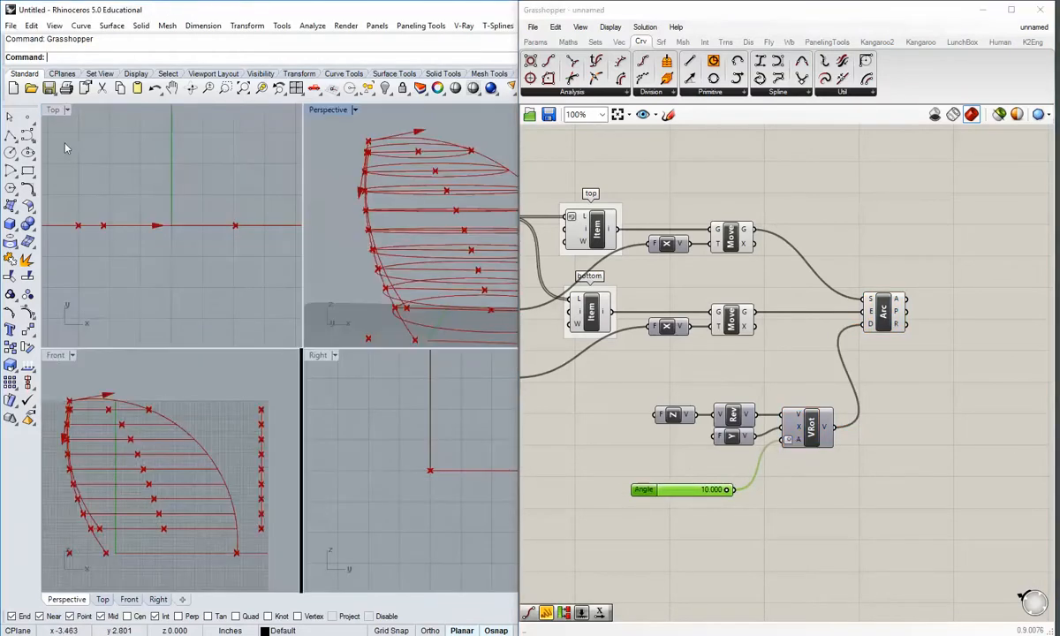
double_click(59, 359)
scroll(178, 345, "up", 6)
right_click_drag(118, 362, 253, 373)
scroll(249, 364, "down", 2)
left_click_drag(725, 492, 677, 496)
Set the vector Rotate's angle slider to 5.5.
right_click_drag(625, 459, 893, 480)
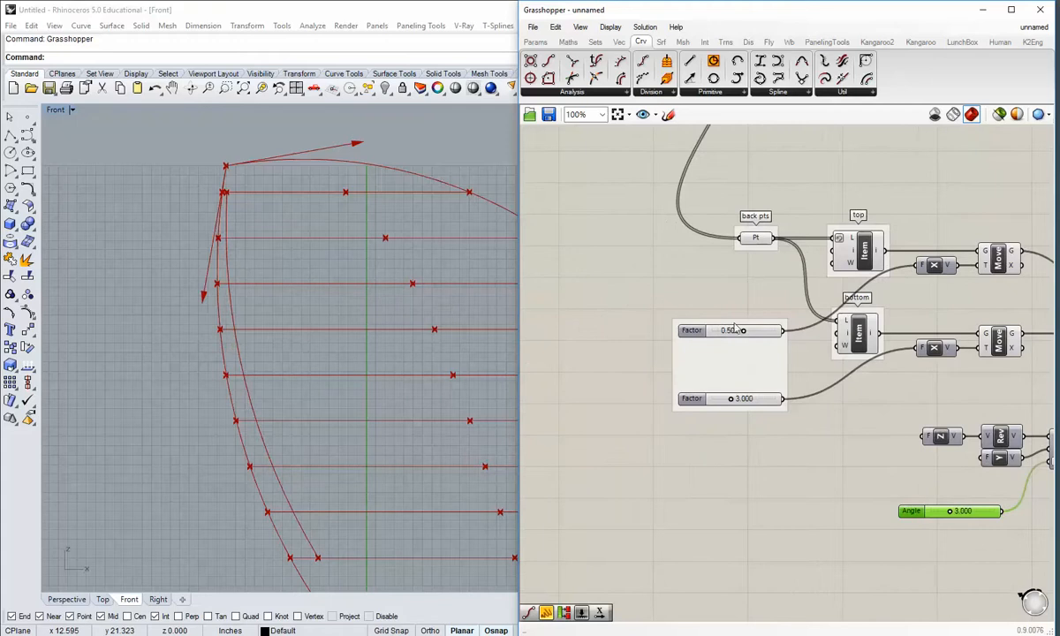
right_click_drag(748, 449, 619, 416)
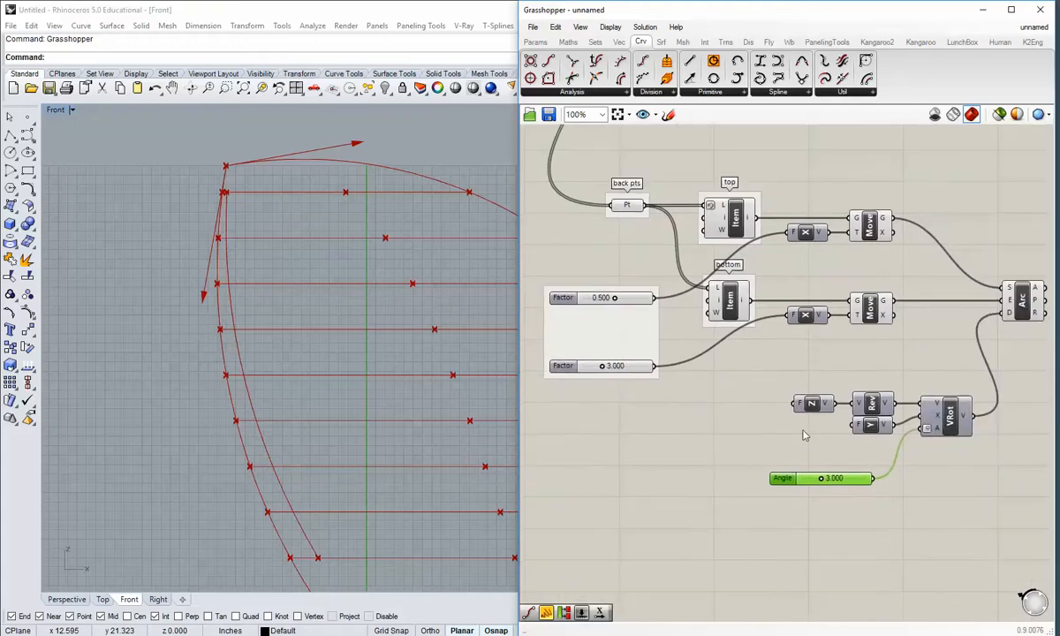
scroll(804, 435, "up", 1)
mouse_move(768, 463)
left_mouse_down()
mouse_move(738, 463)
mouse_move(798, 463)
mouse_move(763, 463)
mouse_move(785, 464)
left_mouse_up()
scroll(751, 467, "up", 1)
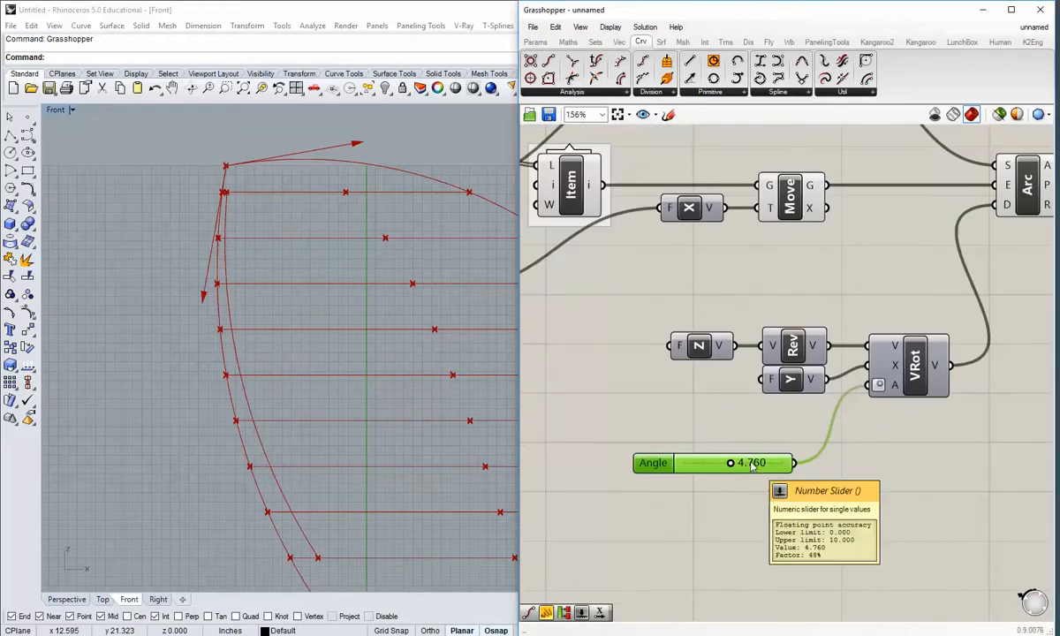
double_click(751, 464)
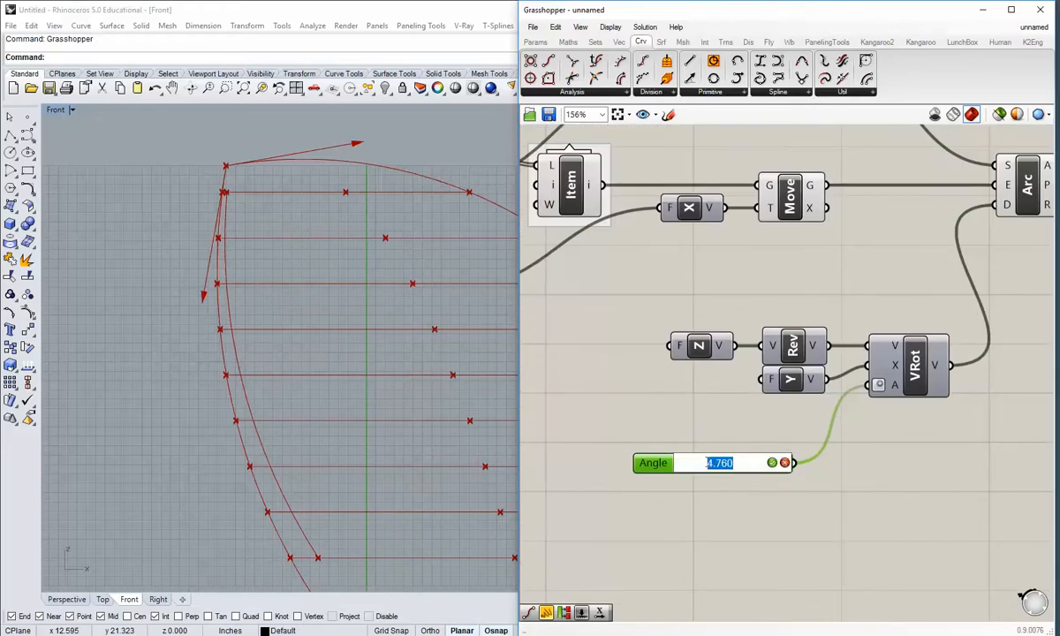
type("5.5")
key("Return")
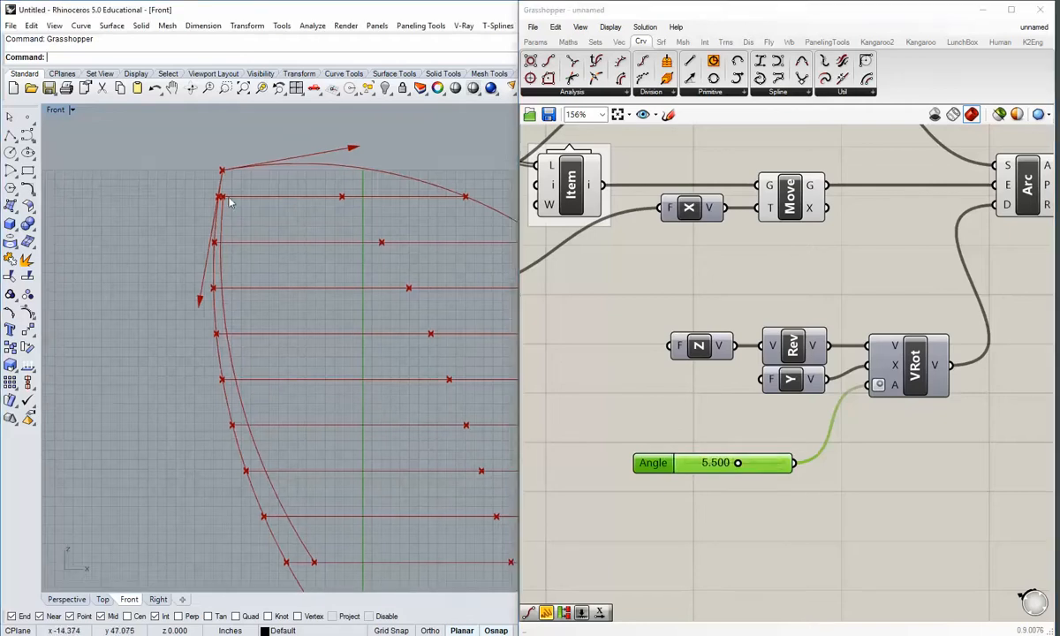
Examine the inner back arc against the floor lines and circles in the Front and Perspective viewports.
right_click_drag(233, 262, 187, 227)
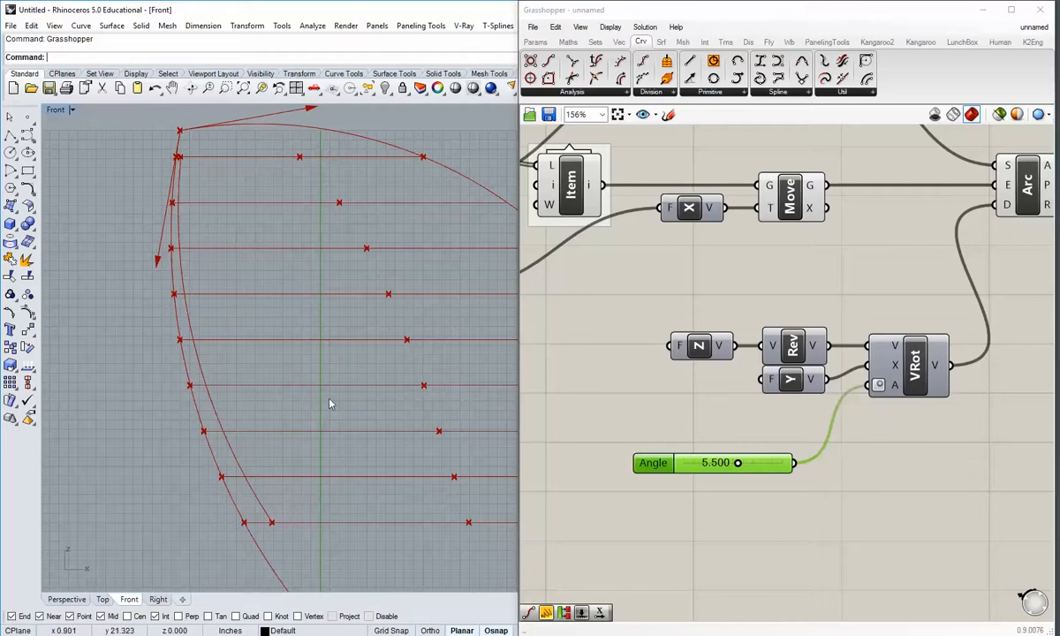
right_click_drag(286, 374, 239, 419)
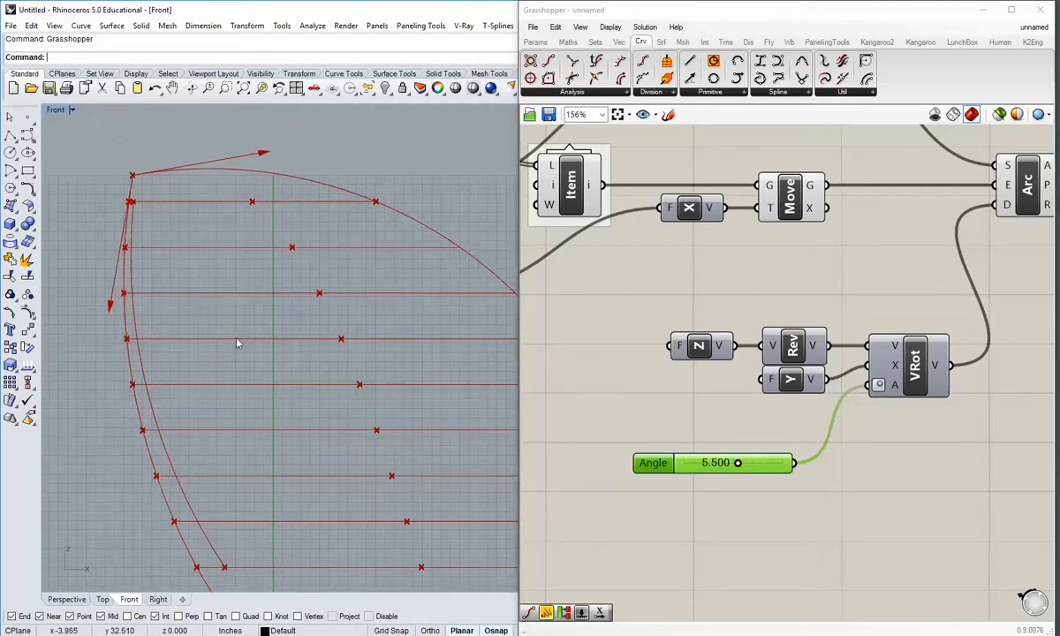
double_click(54, 110)
double_click(313, 106)
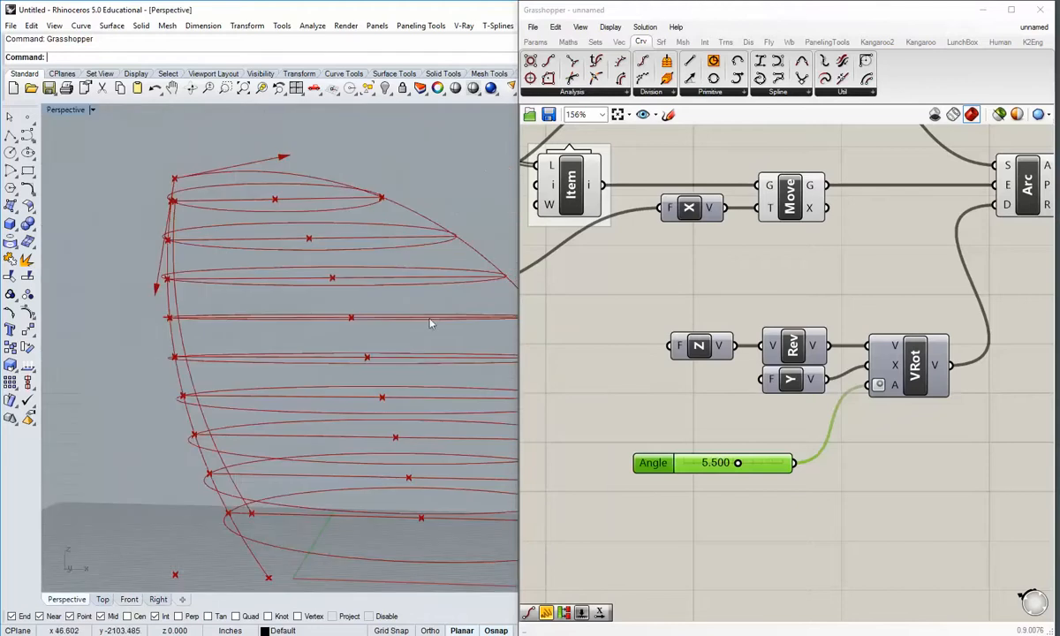
right_click_drag(431, 320, 237, 398)
scroll(840, 495, "down", 1)
right_click_drag(882, 492, 809, 488)
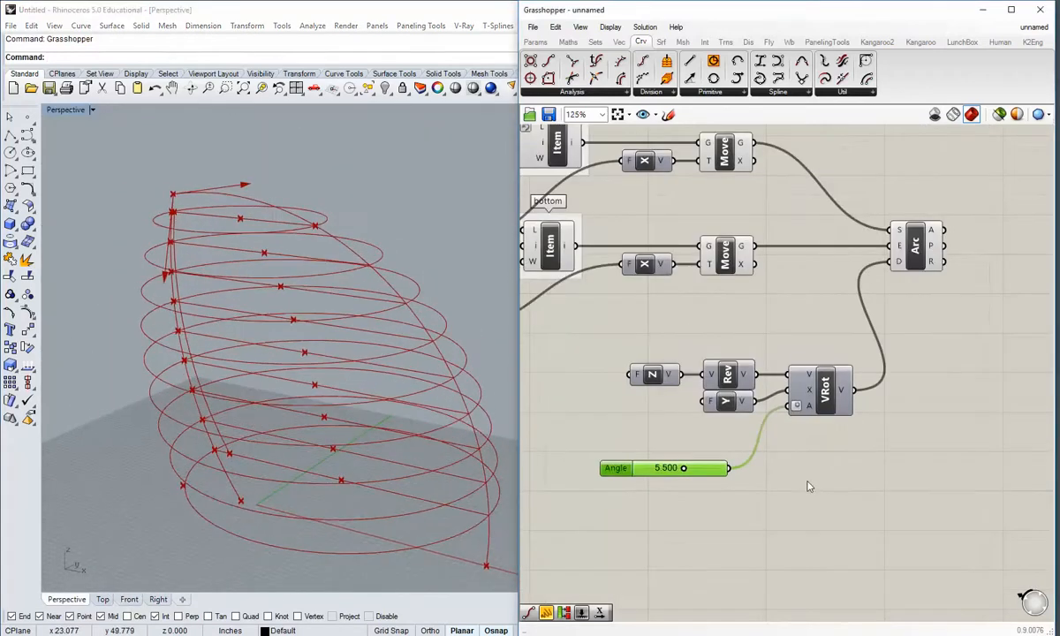
left_click(807, 484)
right_click_drag(901, 403, 745, 515)
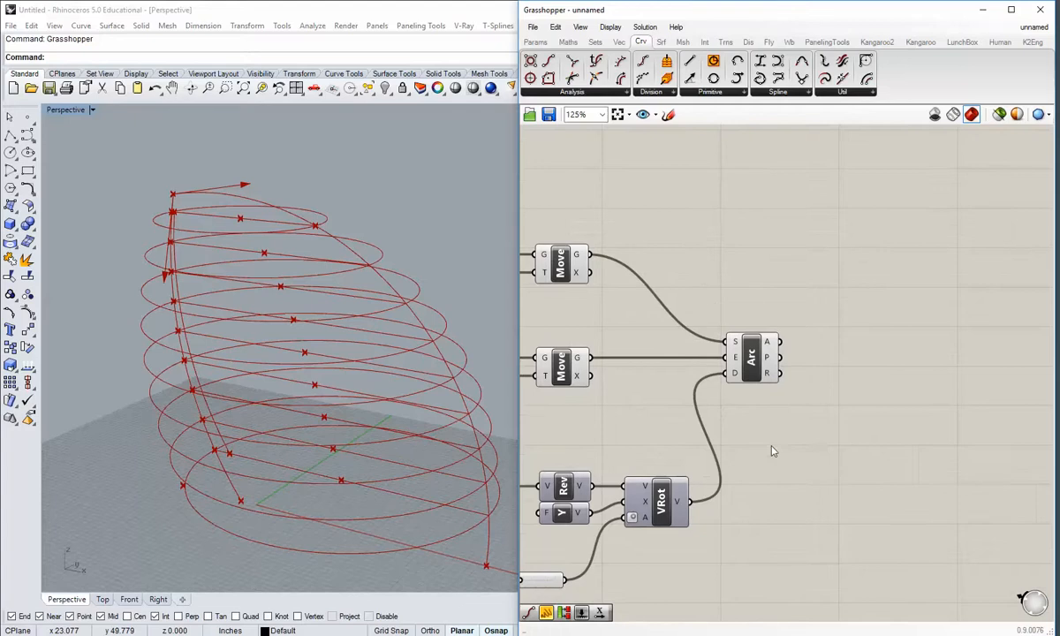
right_click_drag(773, 451, 731, 454)
right_click_drag(230, 436, 249, 446)
scroll(227, 453, "up", 4)
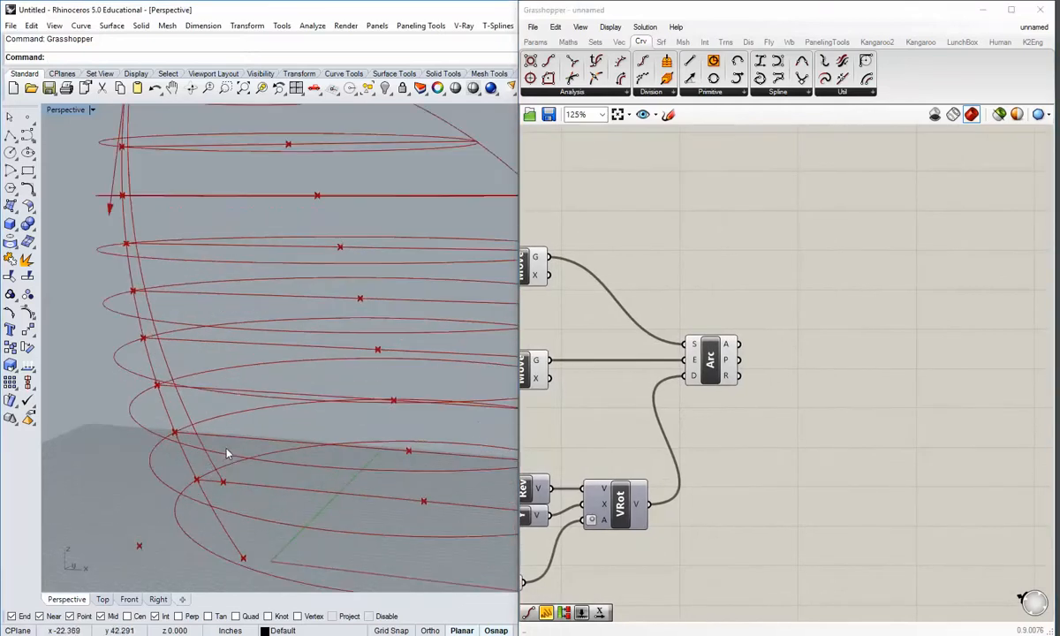
scroll(196, 471, "up", 3)
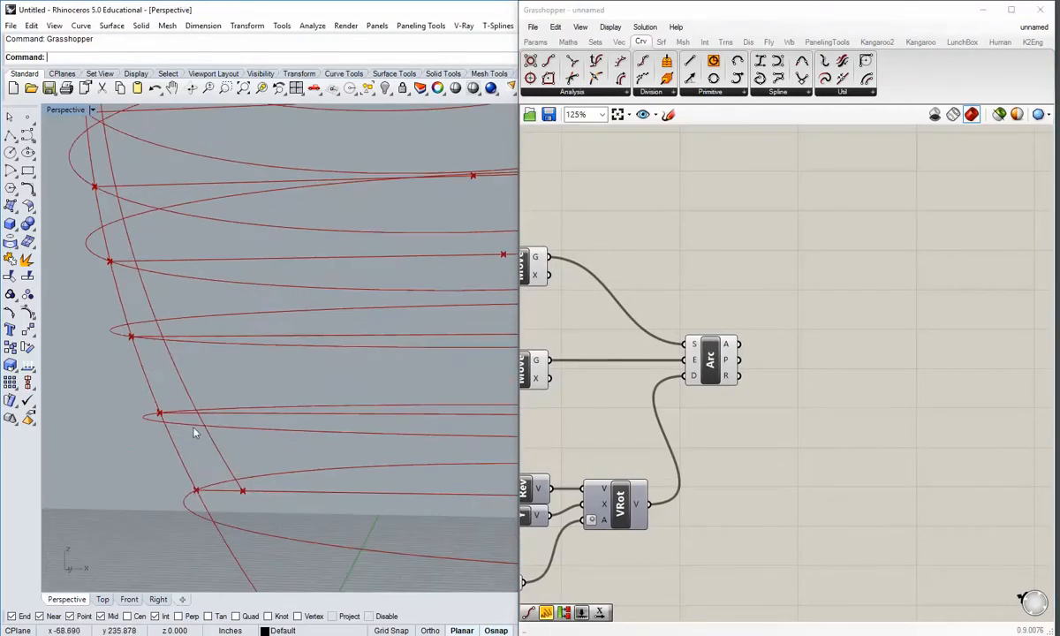
right_click_drag(196, 413, 197, 425)
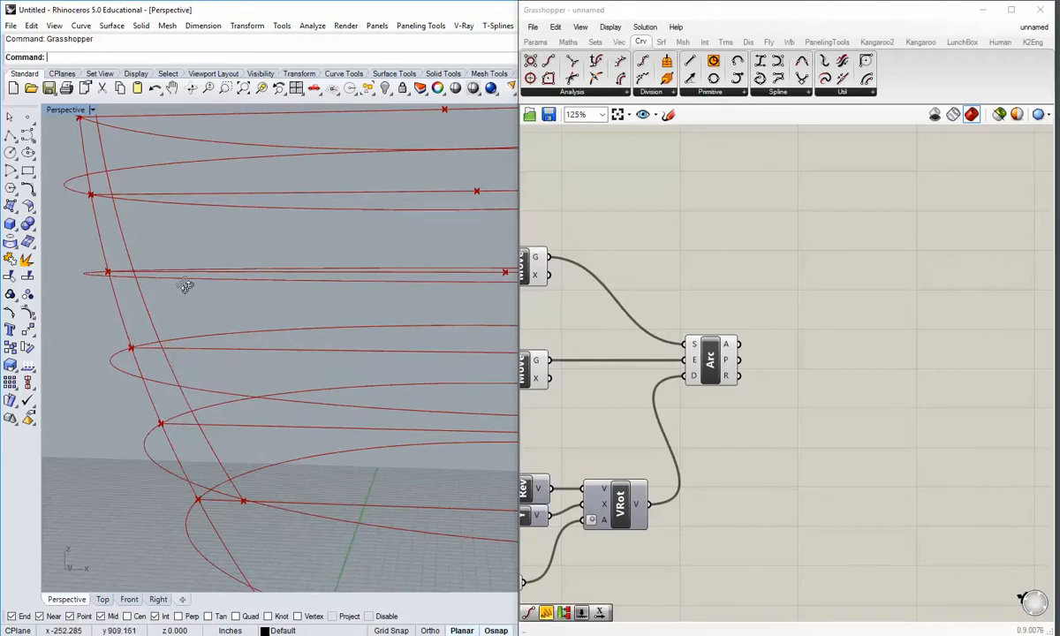
right_click_drag(184, 284, 138, 449)
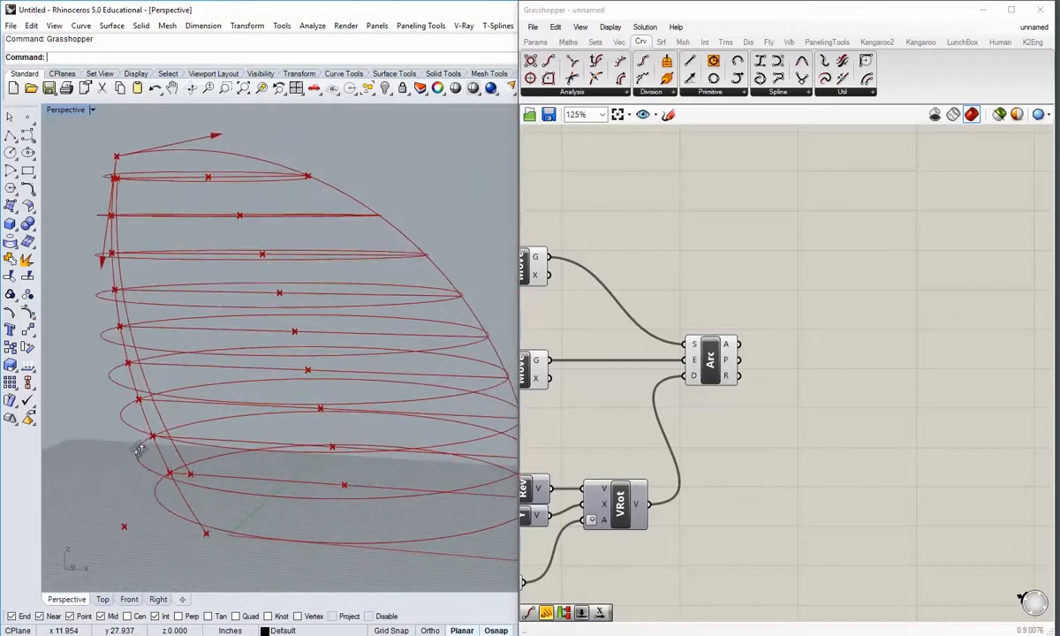
Add a Curve | Curve intersection component beside the Arc component and connect the arc output to its A input.
right_click_drag(755, 427, 677, 431)
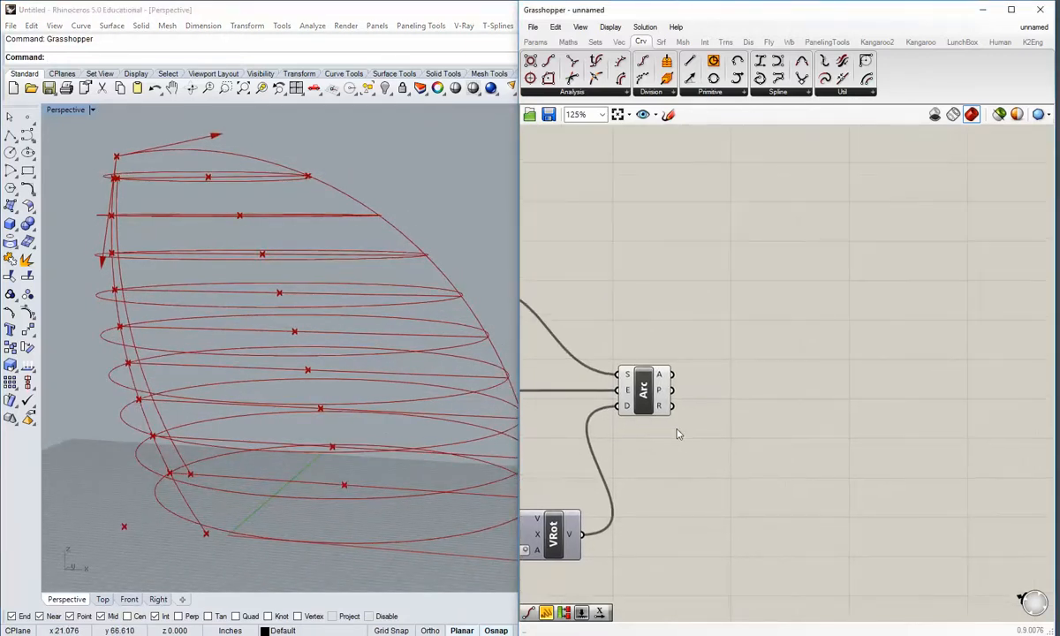
left_click(704, 41)
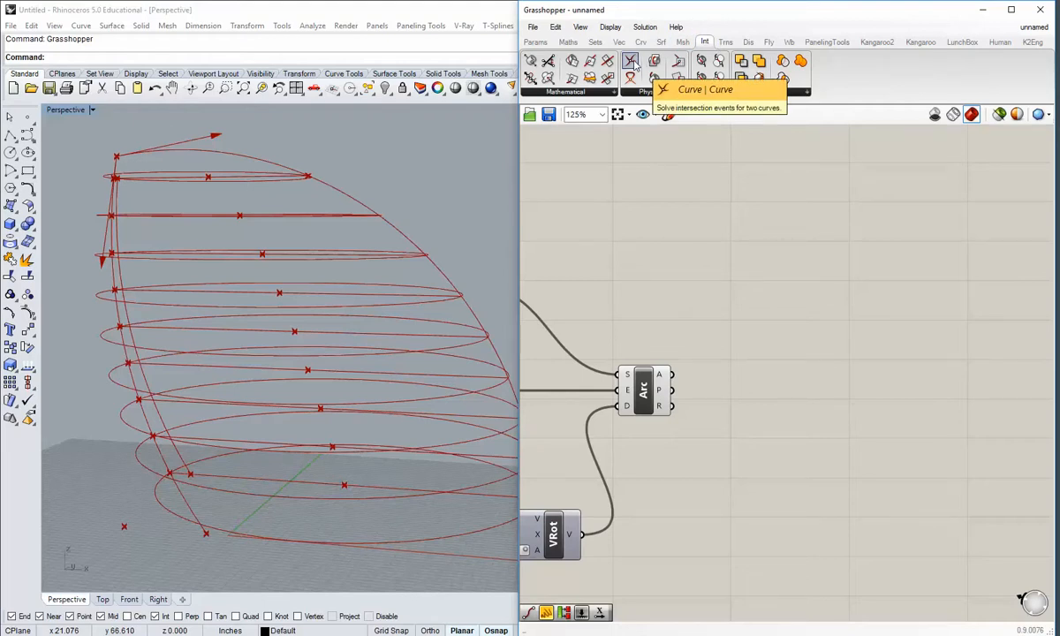
left_click_drag(633, 62, 762, 382)
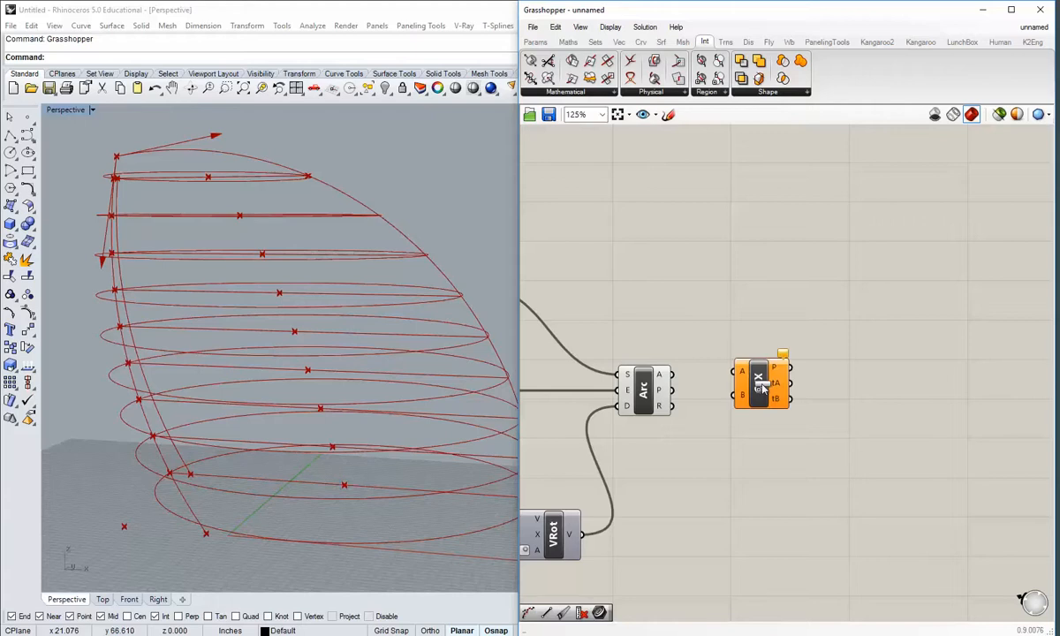
left_click_drag(671, 375, 790, 386)
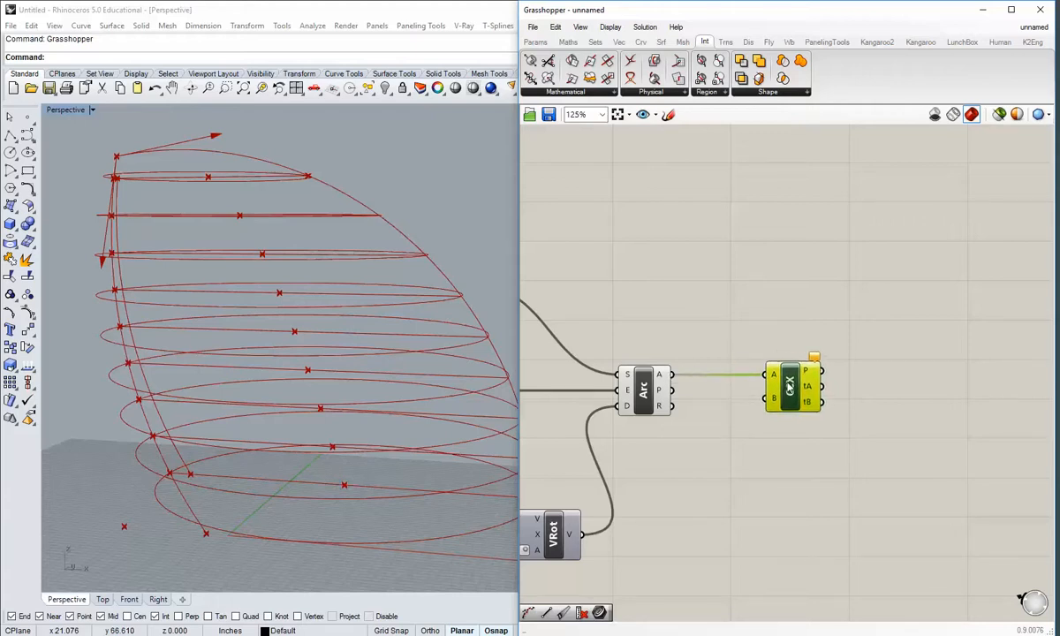
left_click(706, 379)
Connect the output of the floor Line component to the B input of the Curve | Curve intersection component.
scroll(781, 385, "down", 3)
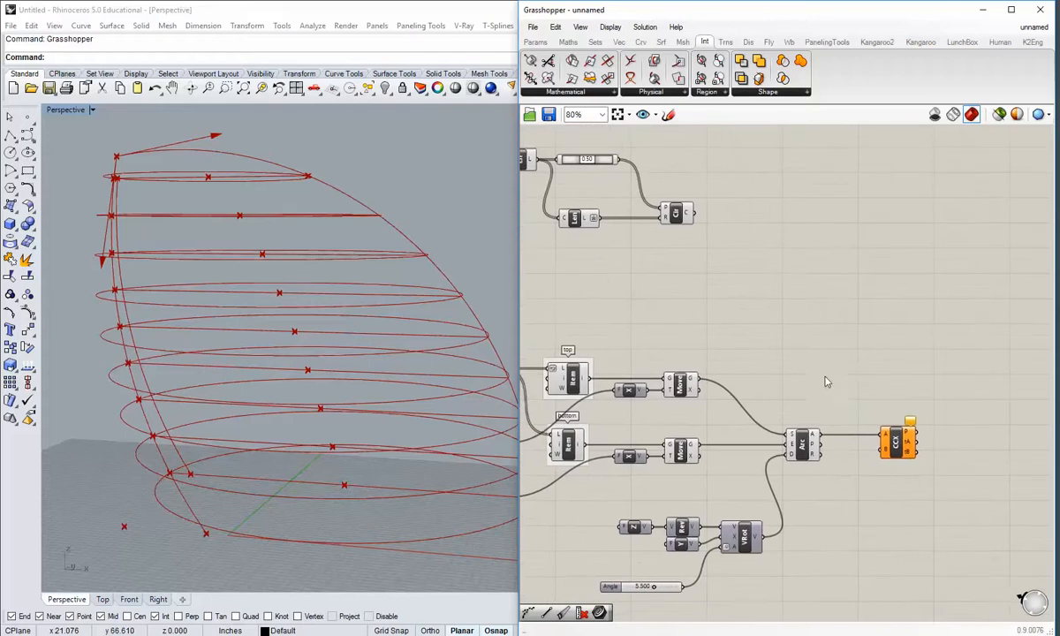
scroll(820, 375, "down", 1)
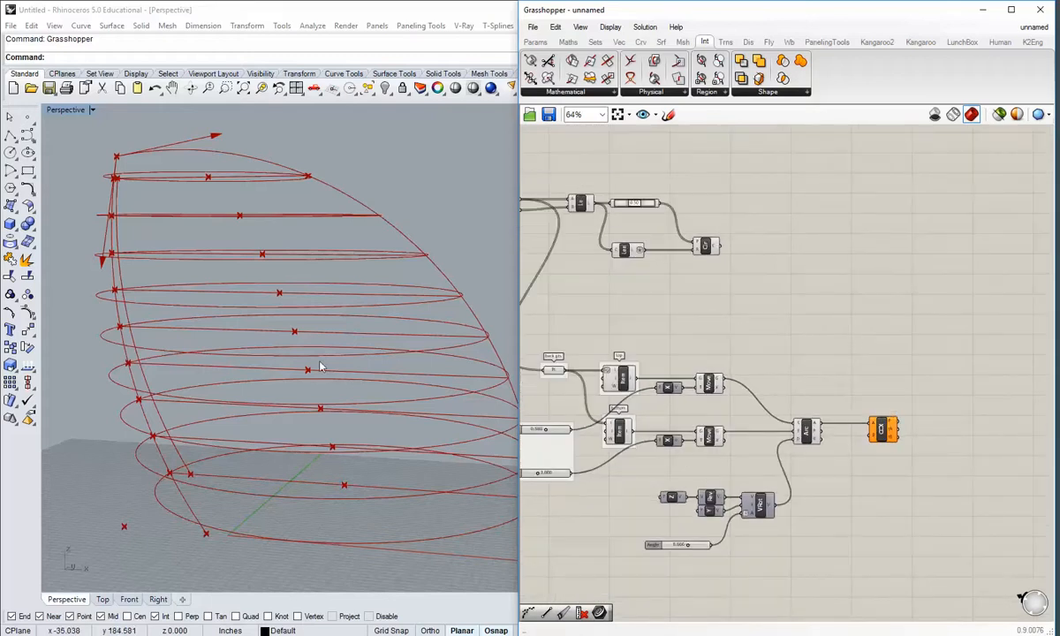
right_click_drag(393, 375, 350, 422)
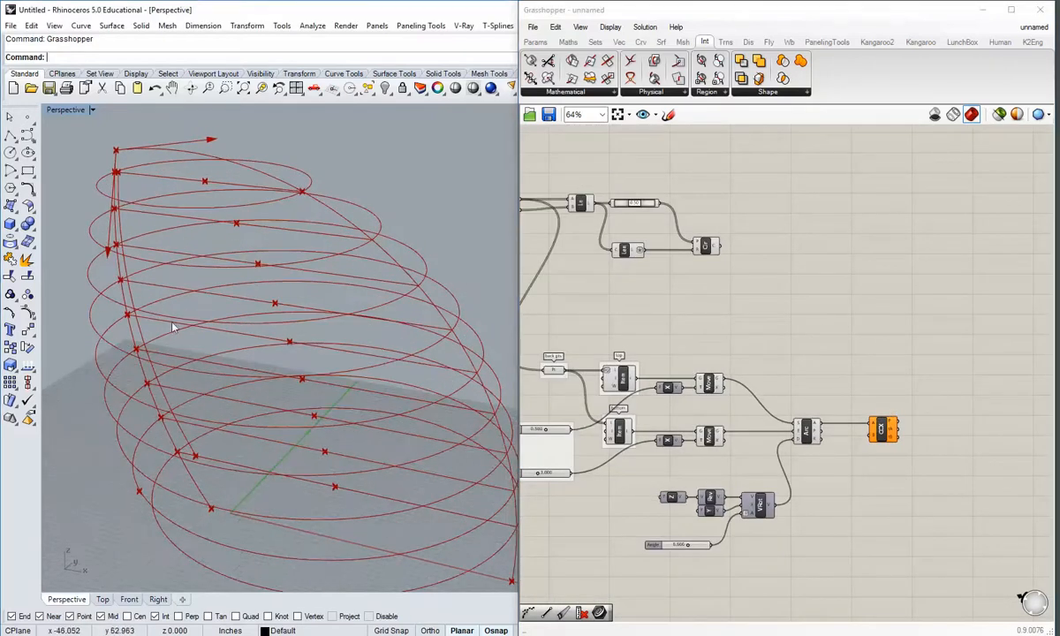
scroll(134, 314, "up", 2)
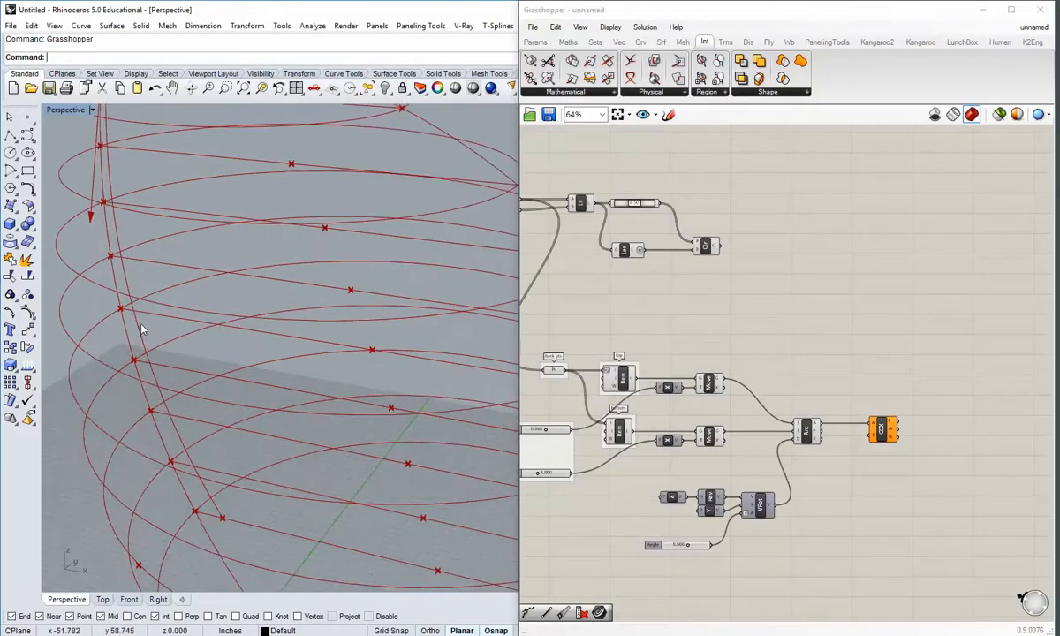
left_click(587, 205)
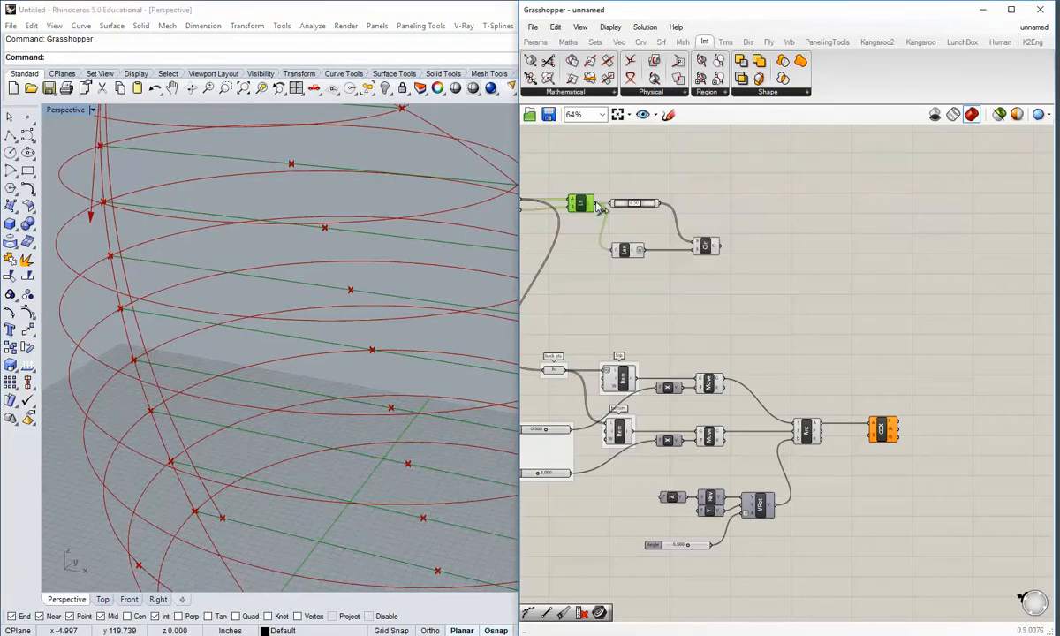
left_click_drag(600, 208, 879, 446)
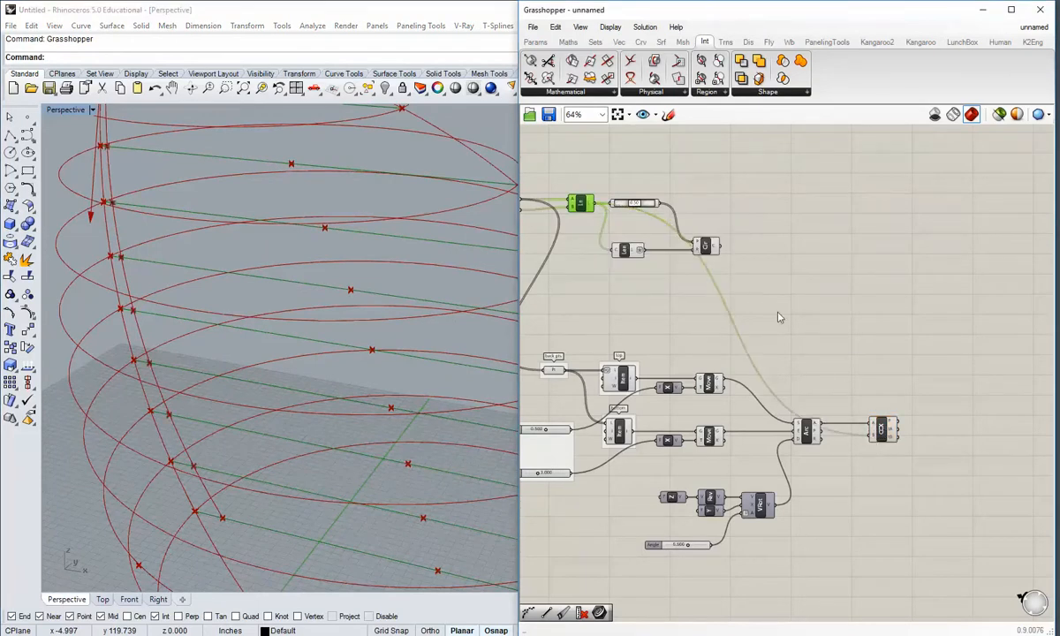
Move the slider, Length and Circle components together farther away from the Line component.
left_click_drag(771, 299, 676, 204)
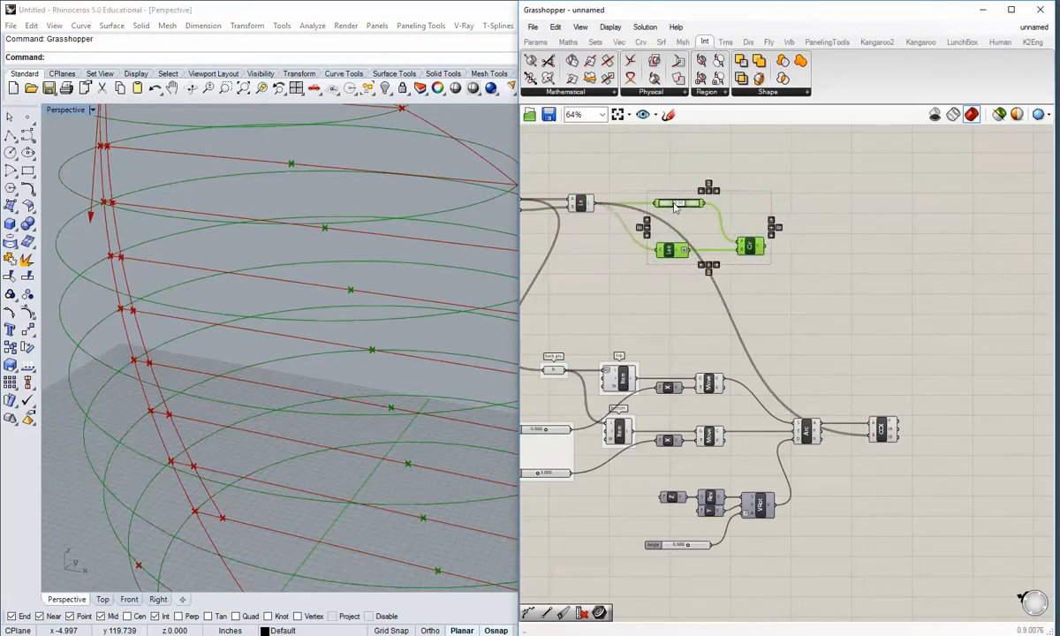
left_click(705, 300)
right_click_drag(830, 387, 789, 340)
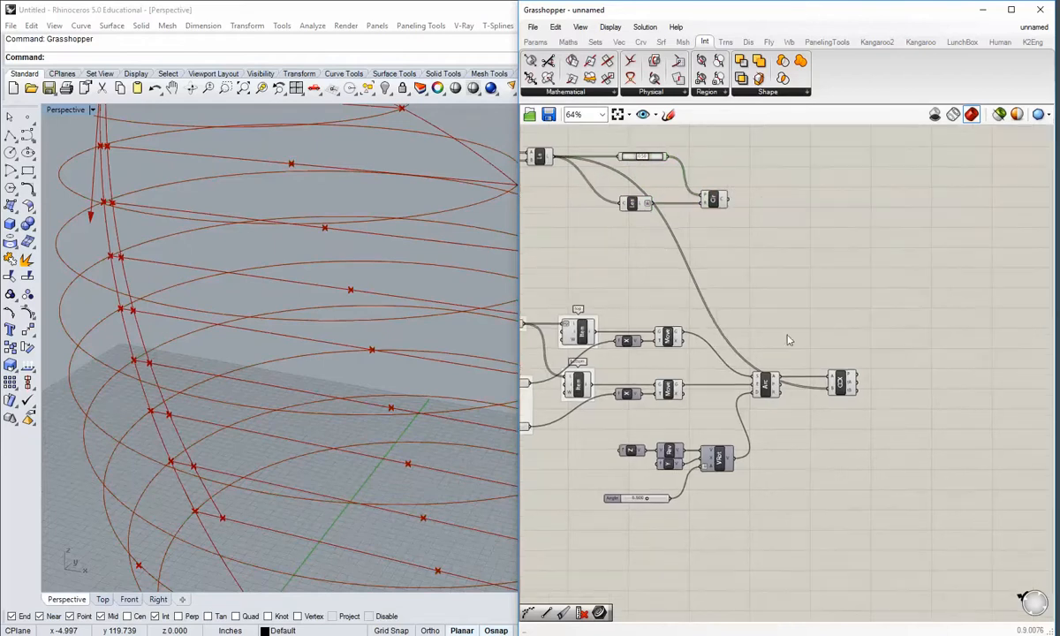
Examine the curve intersection points along the inner arc in the Front viewport and the data structure of the P output.
left_click(850, 395)
right_click_drag(258, 311, 262, 362, "shift")
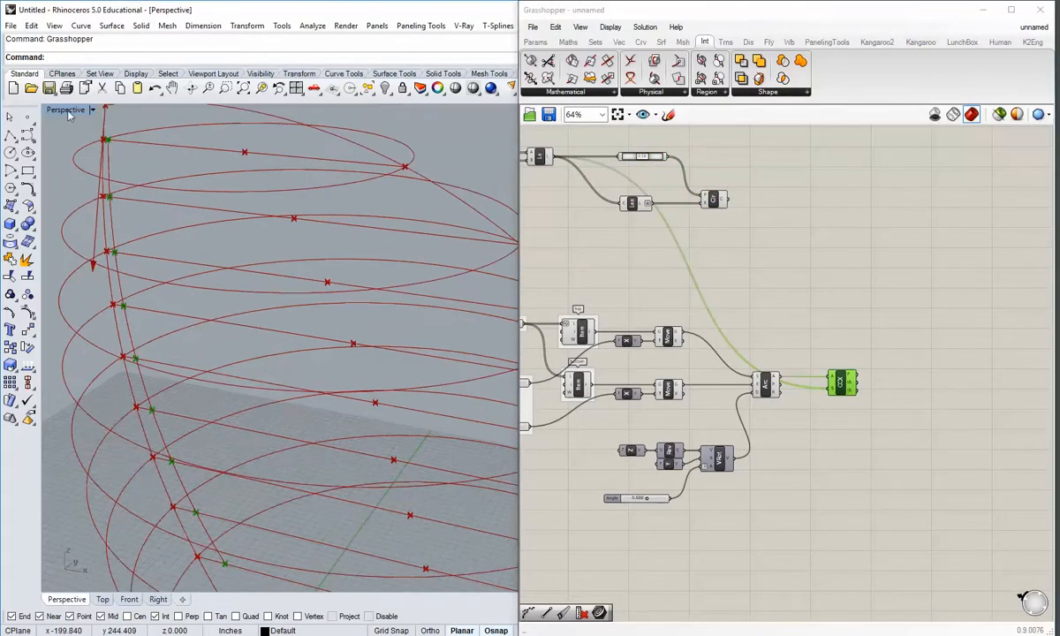
double_click(64, 110)
double_click(54, 320)
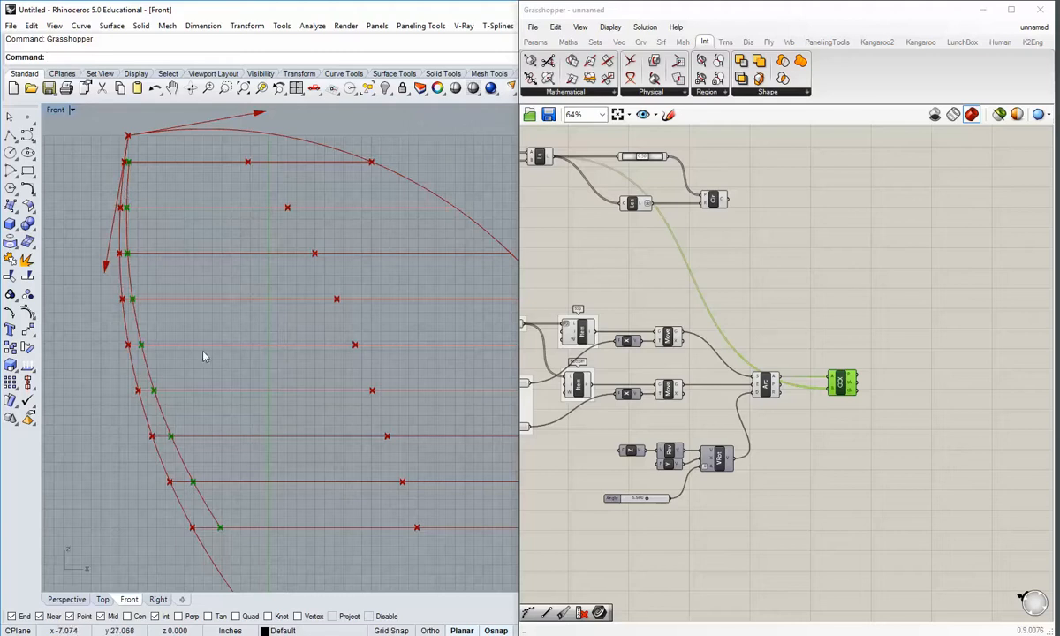
scroll(203, 356, "up", 3)
left_click(923, 422)
scroll(875, 405, "up", 3)
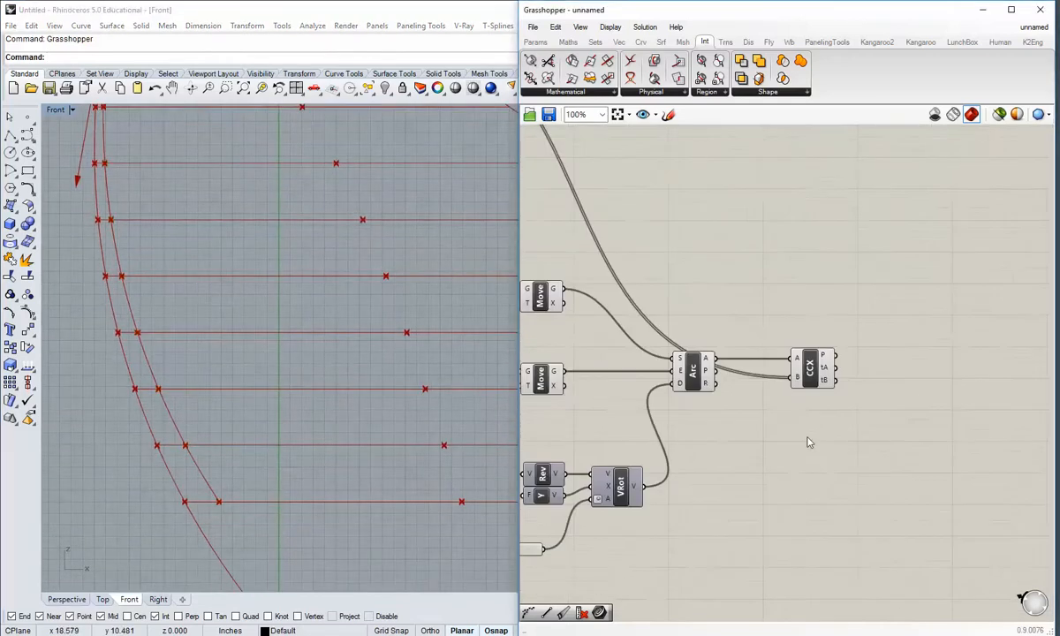
scroll(808, 442, "up", 1)
mouse_move(834, 335)
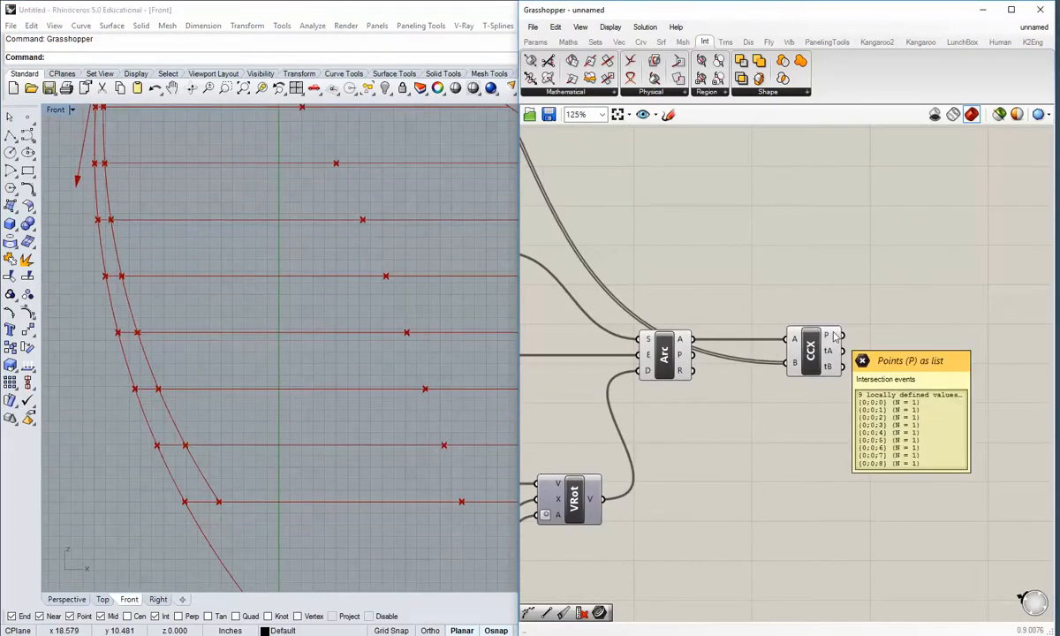
scroll(196, 502, "down", 2)
right_click_drag(198, 501, 279, 554)
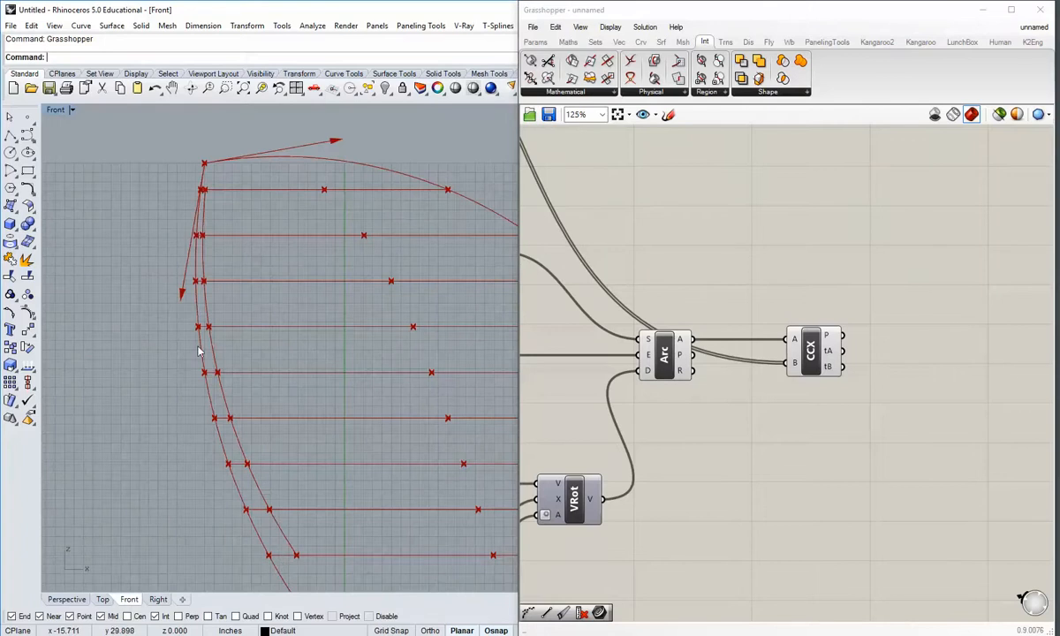
scroll(251, 499, "up", 3)
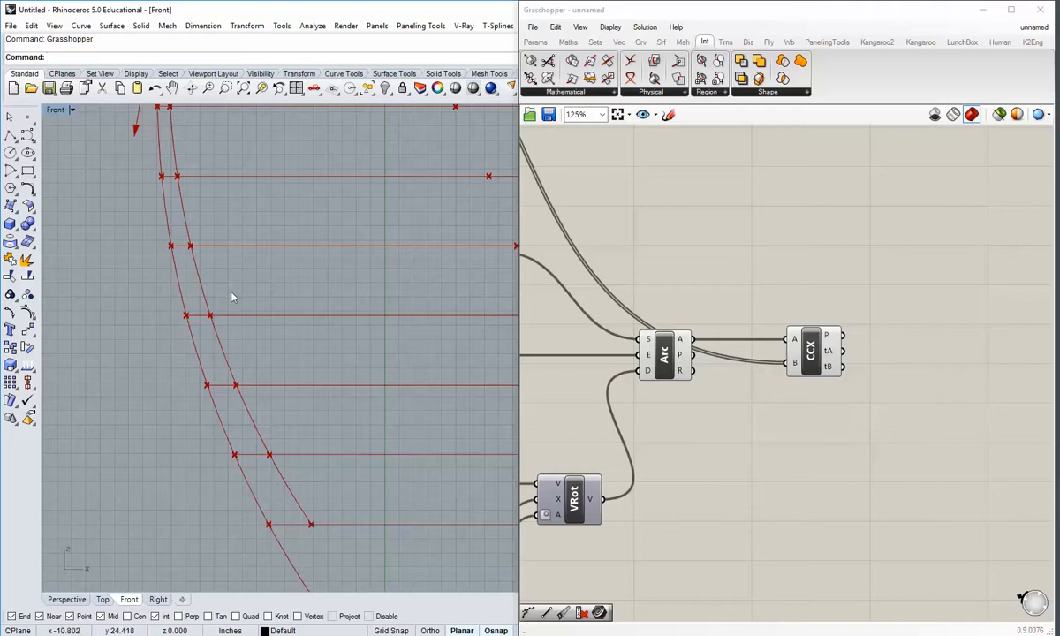
right_click_drag(232, 296, 240, 314)
right_click_drag(271, 478, 268, 468)
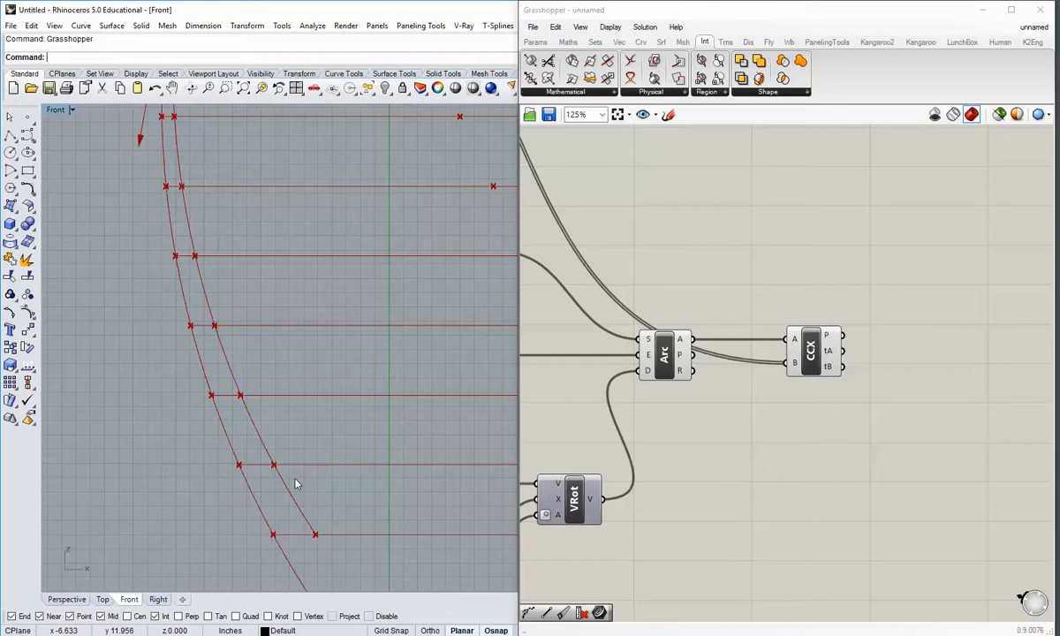
right_click_drag(258, 467, 273, 544)
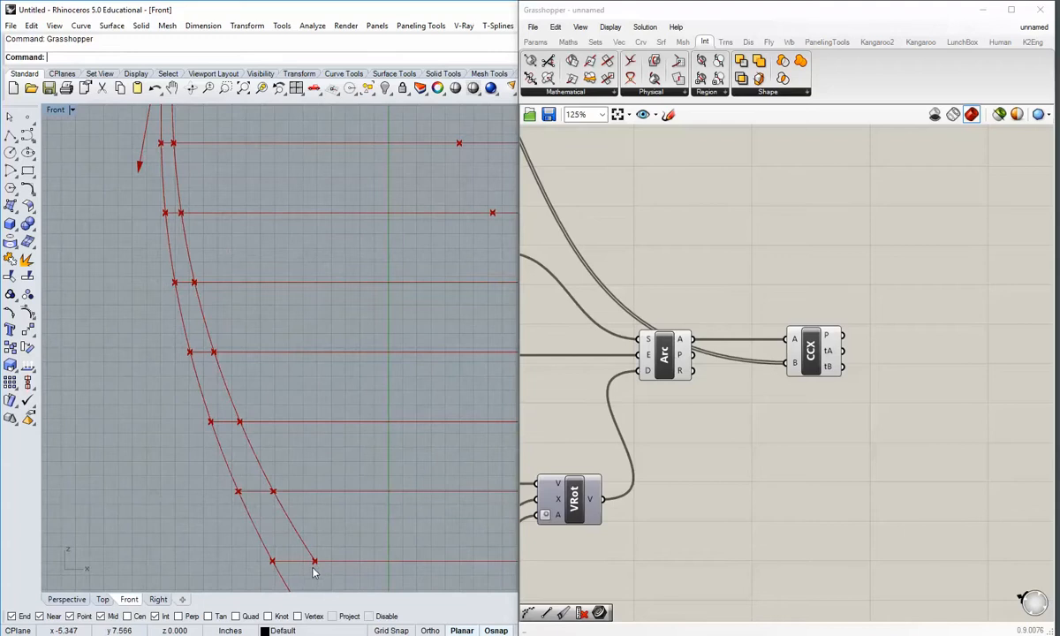
Examine the points where the floor lines meet the inner and outer back arcs, especially at the upper end of the Front viewport.
scroll(259, 484, "down", 2)
right_click_drag(227, 237, 253, 412)
scroll(205, 284, "up", 2)
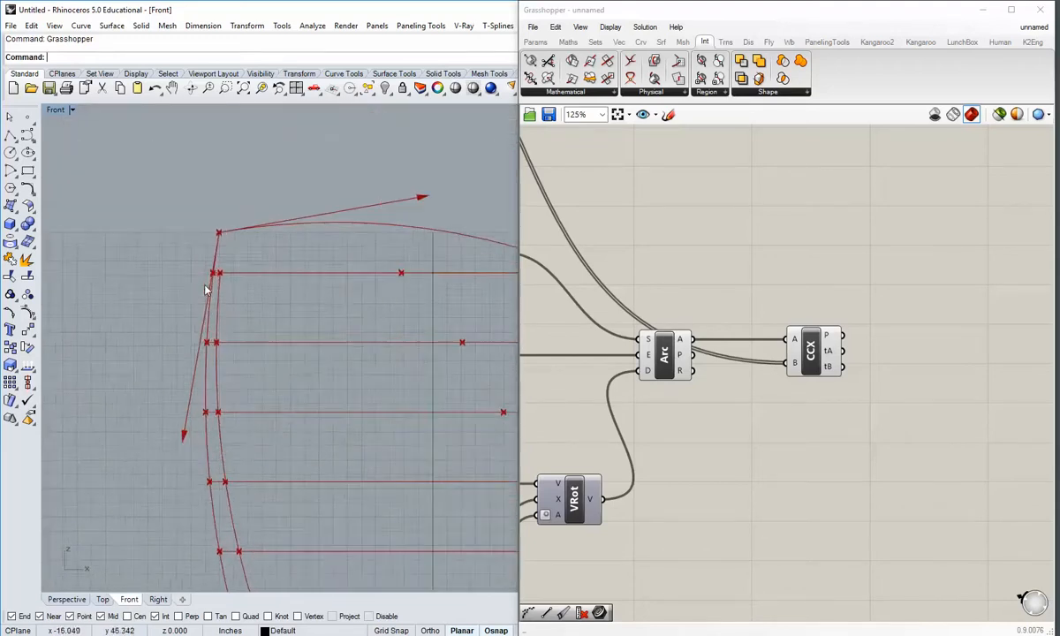
scroll(205, 290, "up", 2)
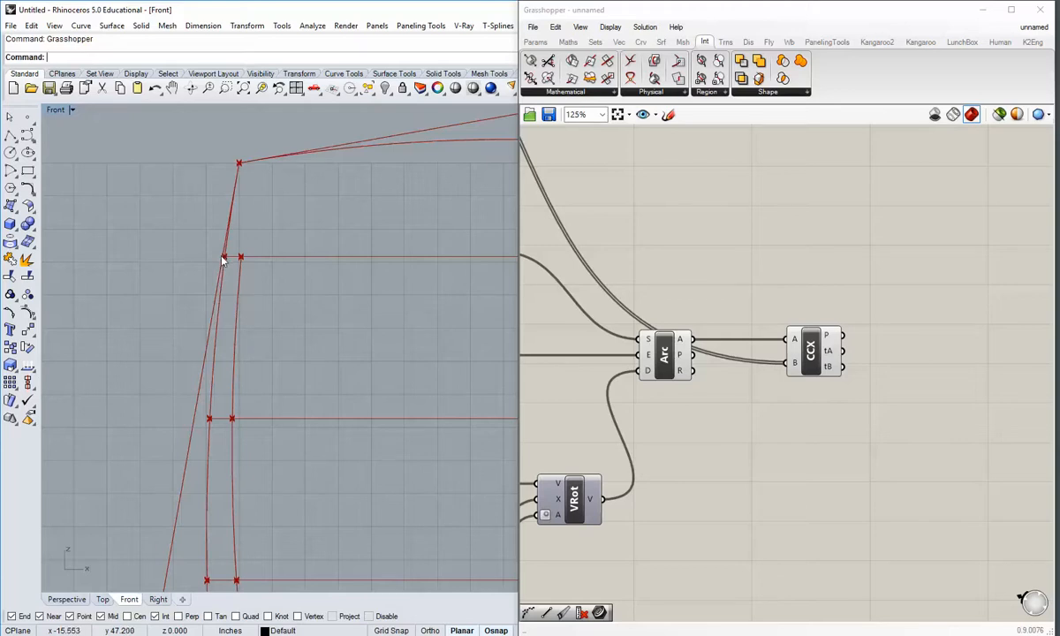
scroll(224, 259, "down", 10)
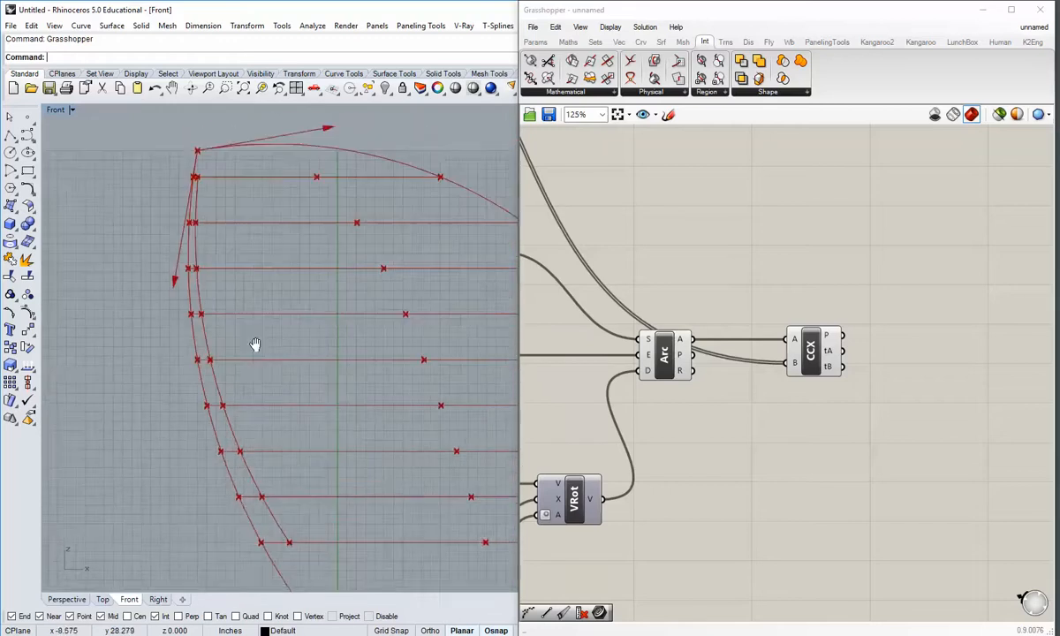
scroll(251, 396, "up", 6)
right_click_drag(739, 366, 729, 430)
right_click_drag(168, 203, 199, 318)
right_click_drag(184, 198, 188, 310)
scroll(180, 225, "up", 2)
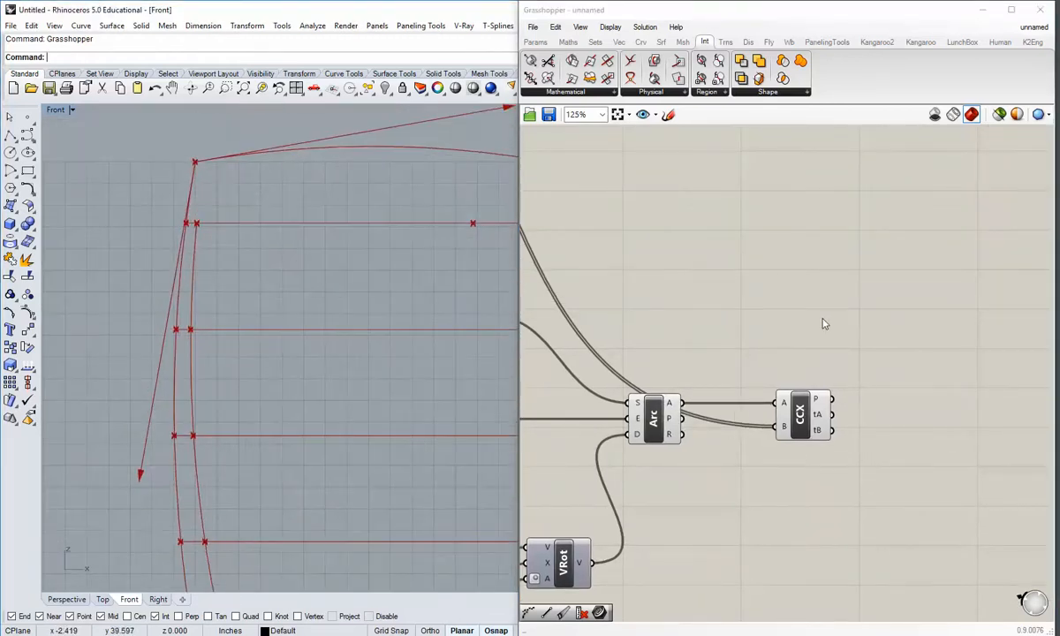
Add a Line component to the canvas and place it above the Curve | Curve intersection component.
left_click(642, 42)
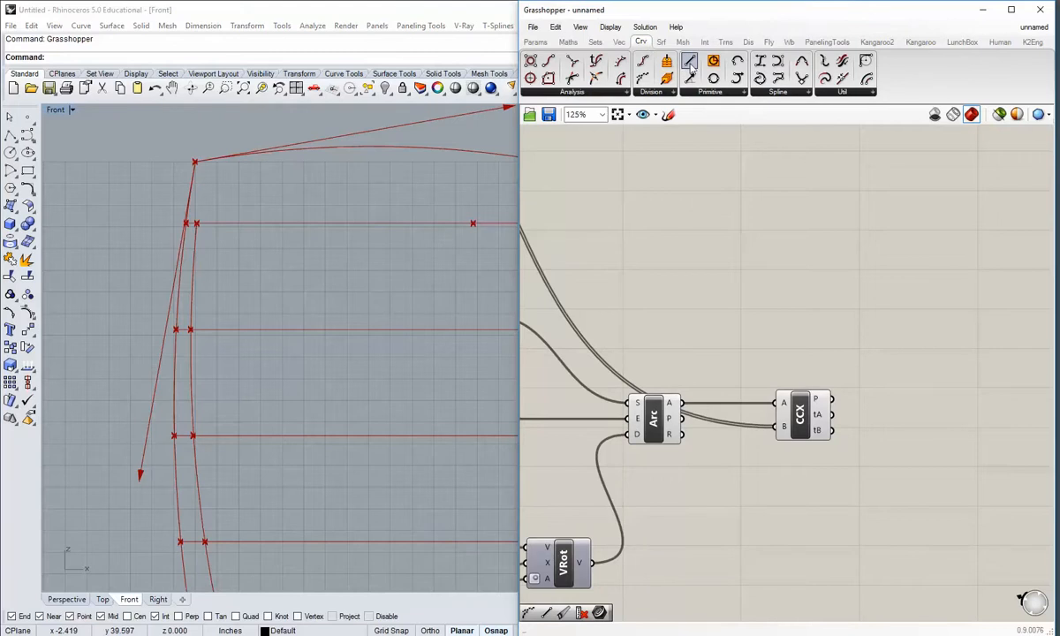
left_click_drag(914, 342, 914, 341)
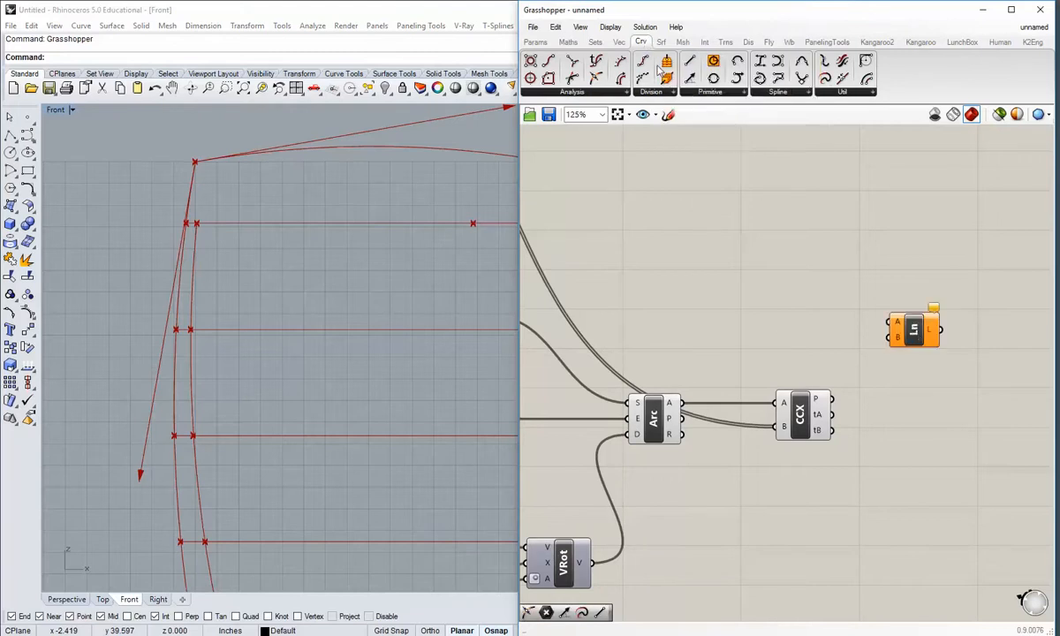
scroll(847, 407, "down", 3)
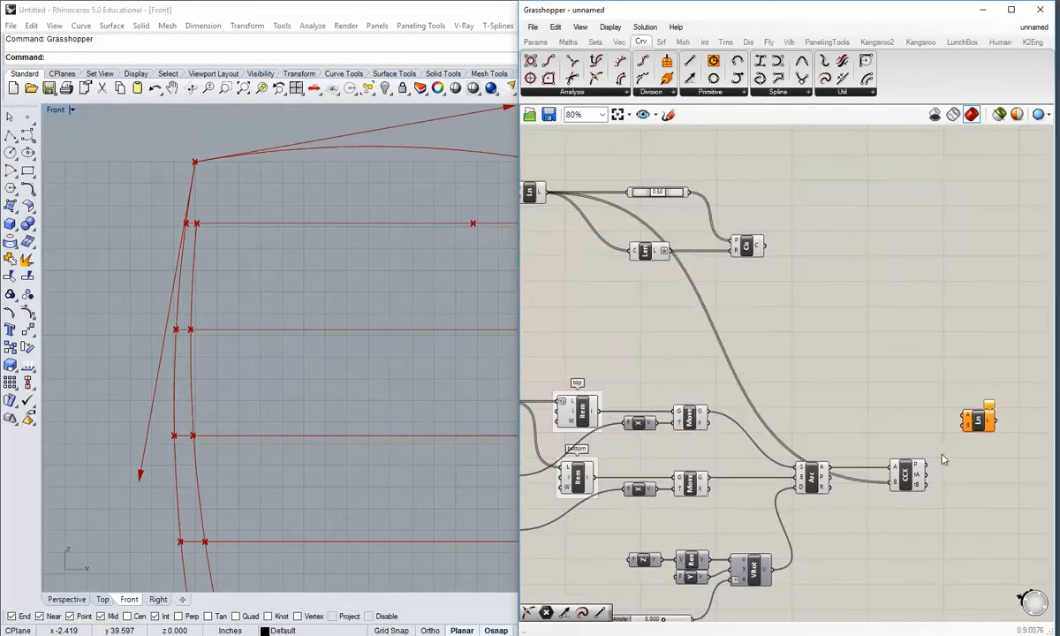
left_click_drag(978, 420, 919, 382)
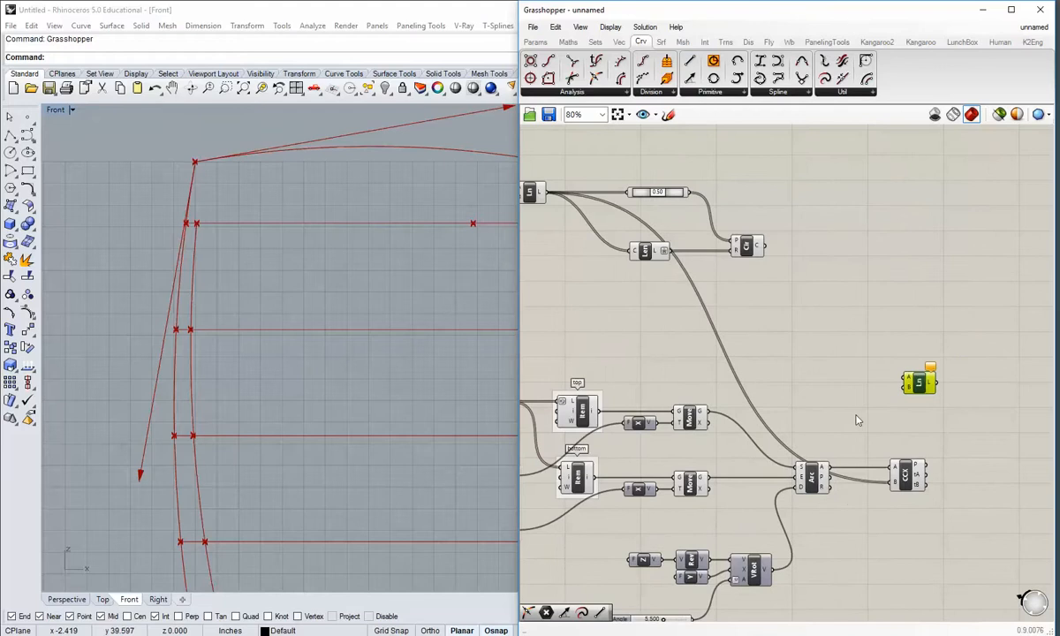
Move the back pts Point parameter up, above the level of the top List Item component.
right_click_drag(846, 424, 992, 446)
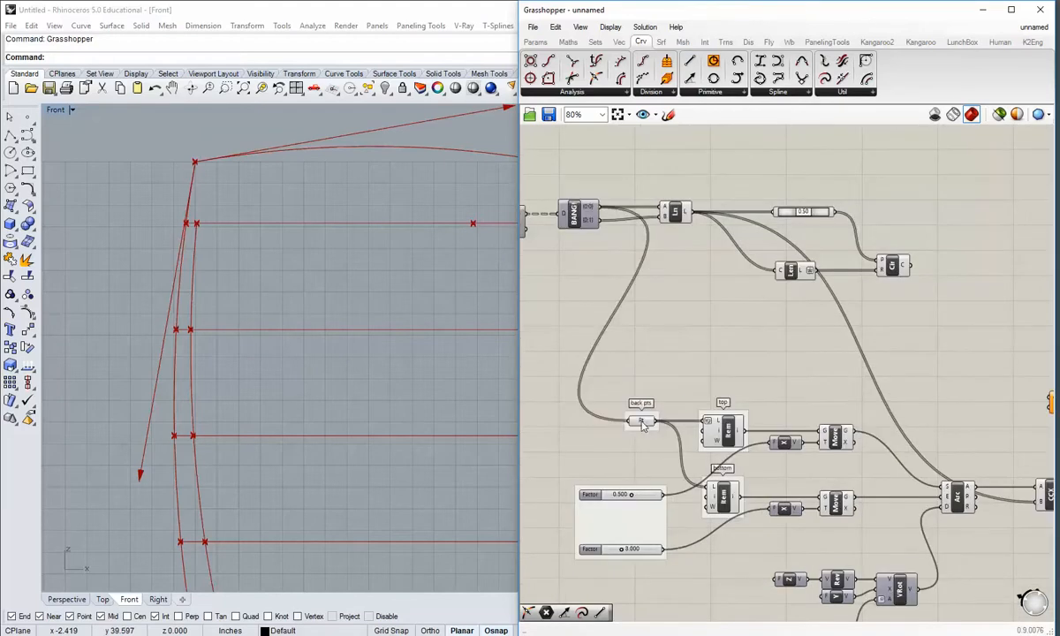
left_click(642, 379)
left_click_drag(643, 378, 641, 375)
left_click(722, 373)
right_click_drag(808, 388, 735, 390)
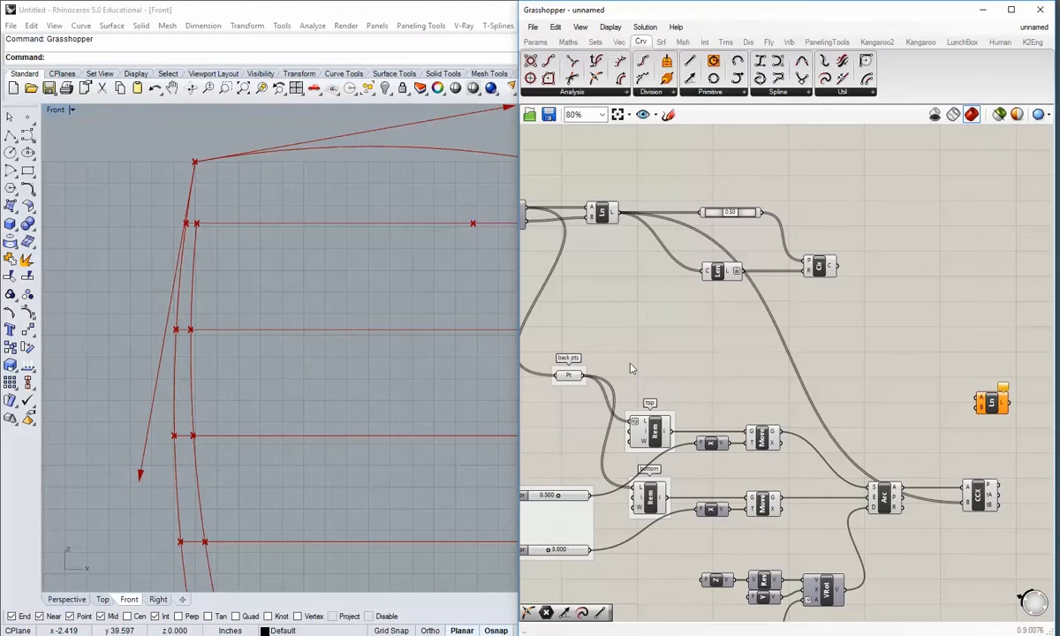
Add a Cull Index component above the top List Item and feed the back pts parameter into its L input.
left_click(594, 42)
left_click(709, 93)
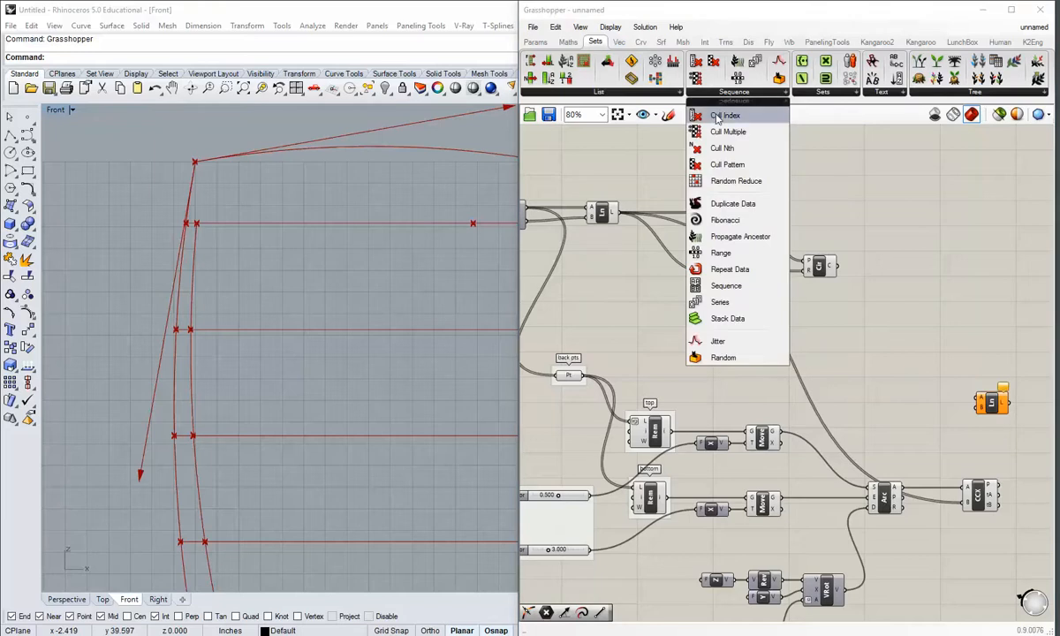
left_click_drag(717, 117, 658, 349)
left_click_drag(584, 376, 665, 353)
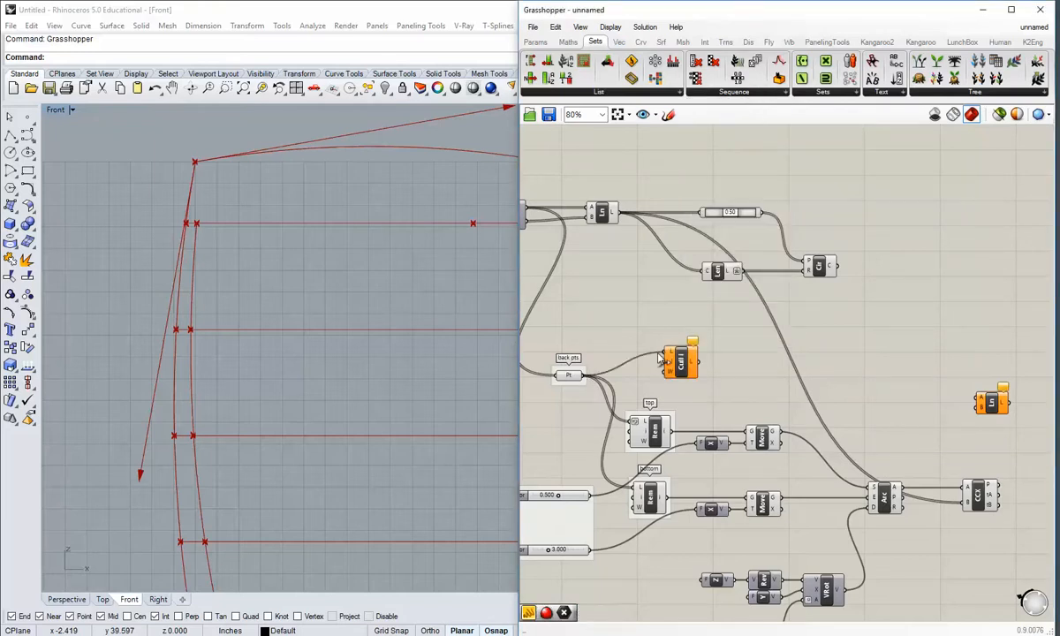
right_click_drag(686, 372, 713, 366)
left_click_drag(714, 366, 760, 389)
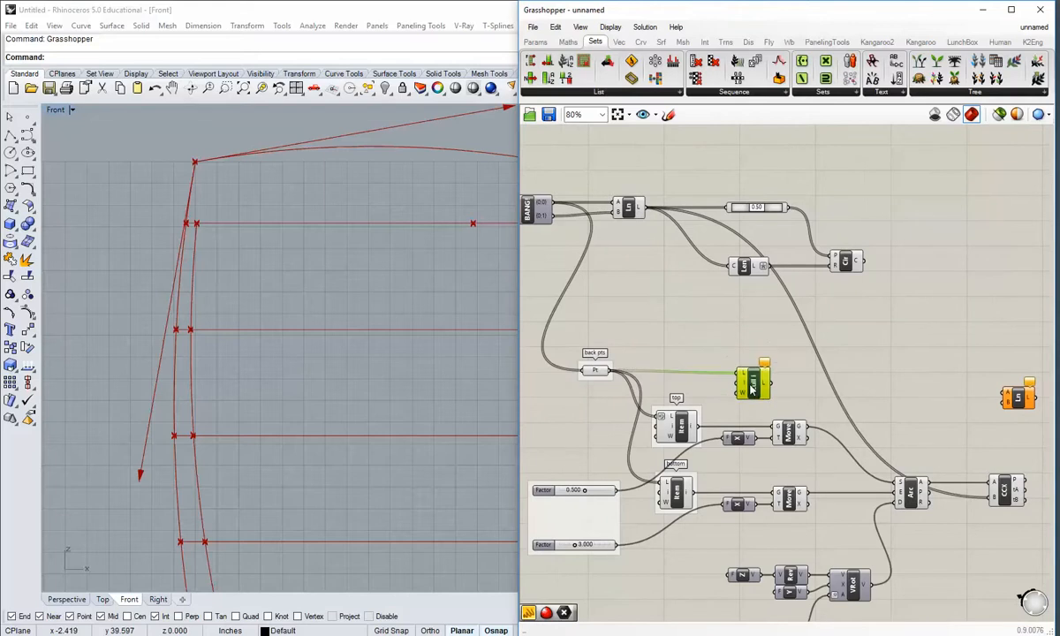
left_click(629, 328)
Add a small panel containing 0 and connect it to the index input of the Cull Index component.
left_click(535, 42)
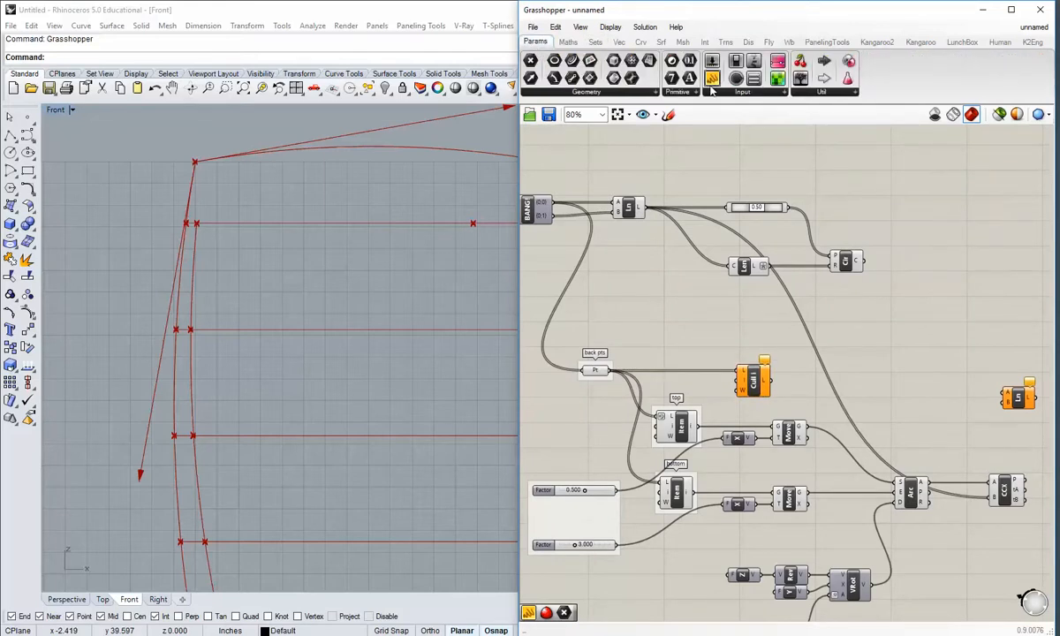
left_click_drag(669, 78, 665, 340)
scroll(664, 340, "up", 3)
double_click(664, 340)
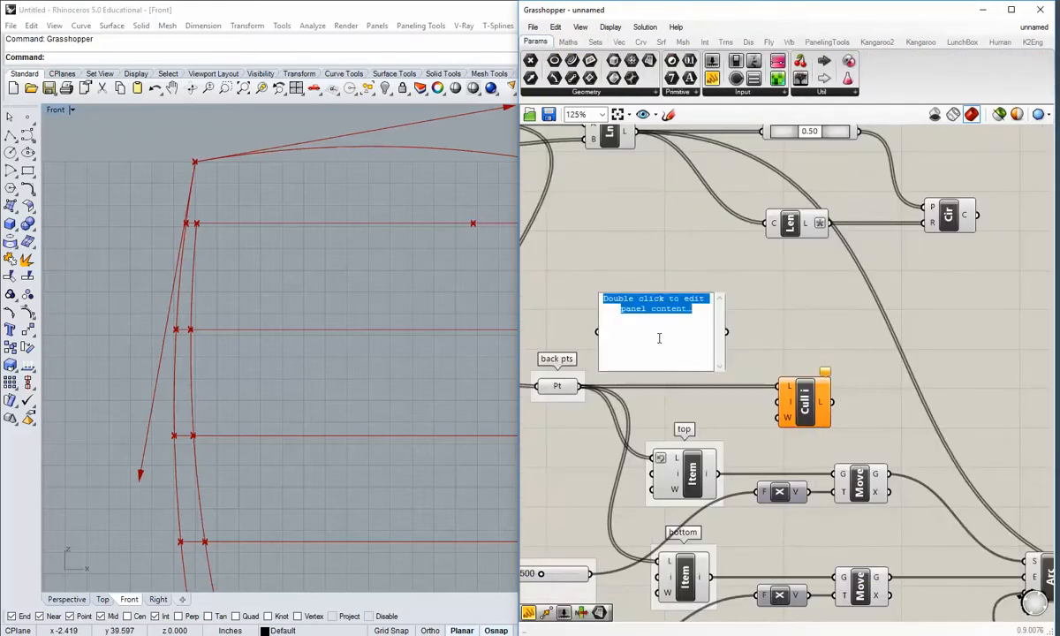
type("0")
left_click(729, 344)
left_click_drag(727, 334, 780, 402)
left_click_drag(721, 366, 739, 403)
Check the points kept by Cull Index along the outer arc, then reverse its L input.
right_click_drag(792, 437, 710, 399)
left_click(722, 364)
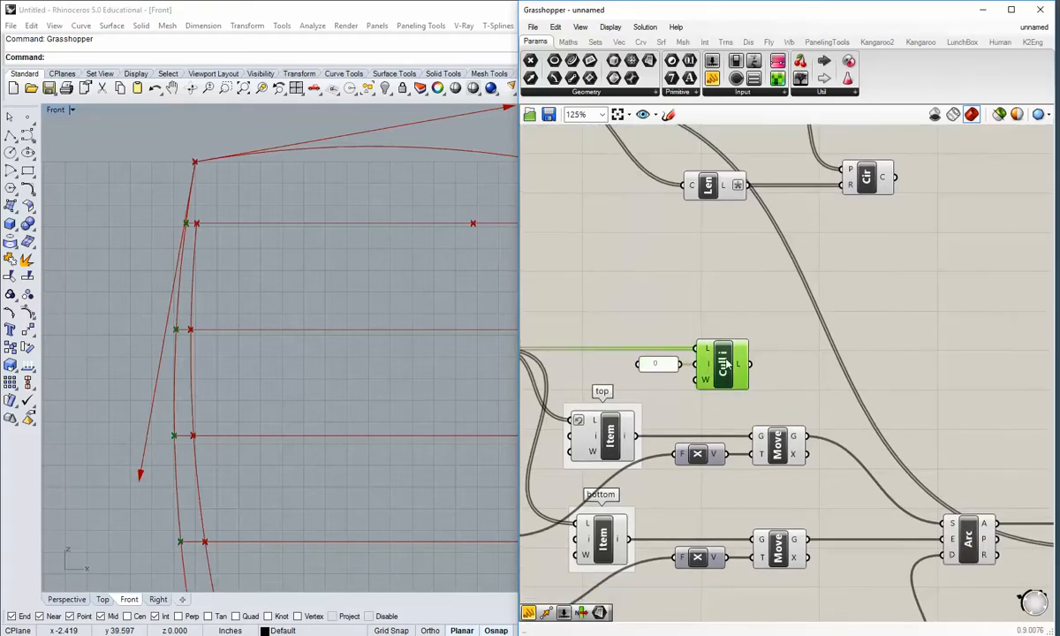
scroll(293, 445, "down", 4)
right_click_drag(299, 547, 282, 459)
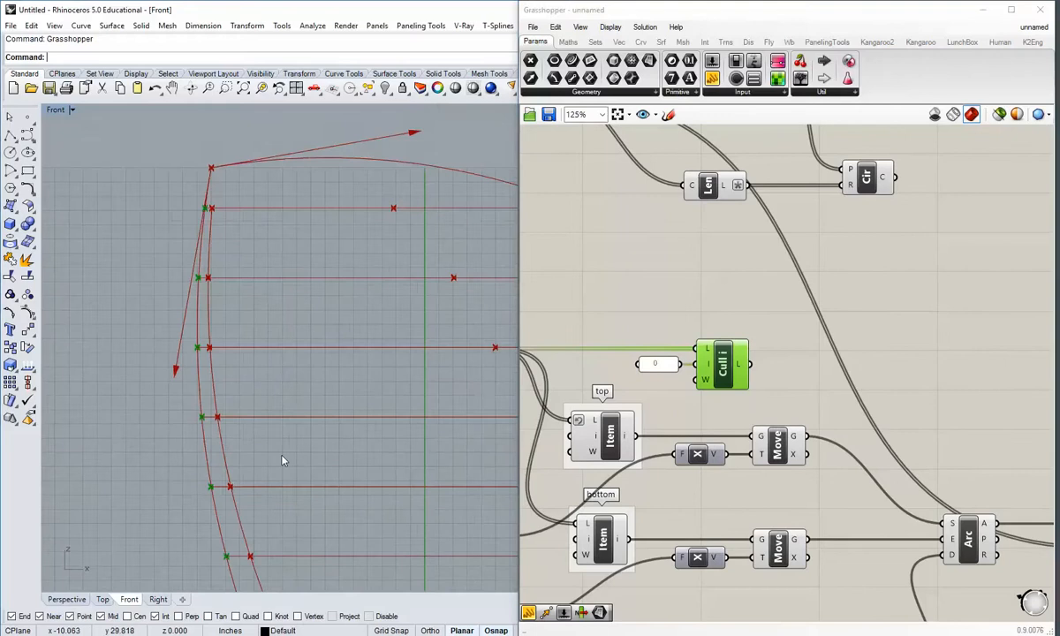
right_click_drag(311, 578, 303, 303)
scroll(299, 422, "up", 6)
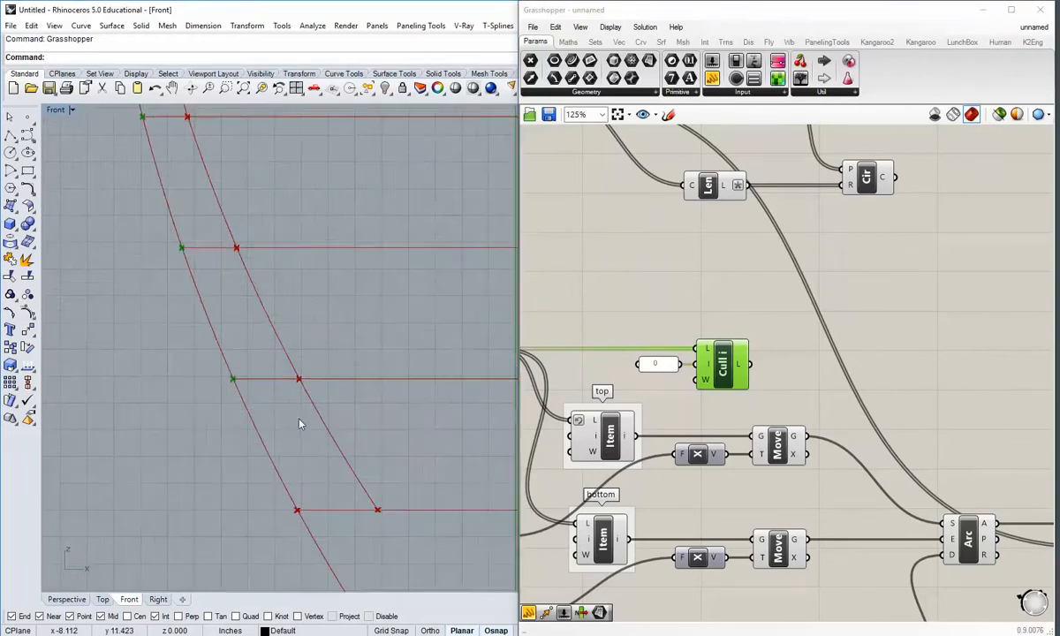
right_click(706, 350)
left_click(741, 442)
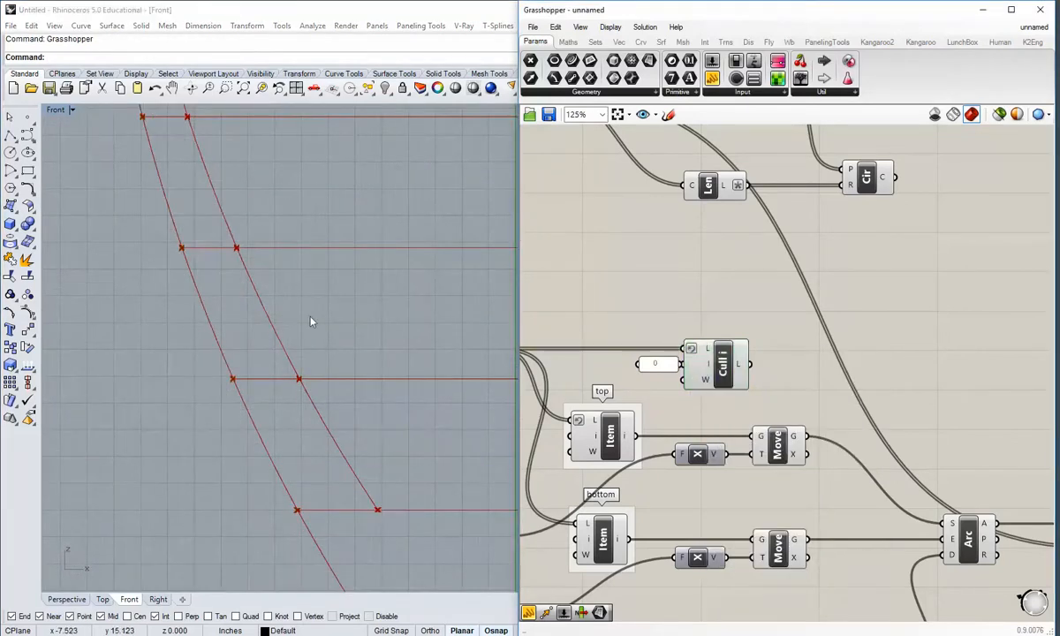
Inspect the culled points at the upper floors and shift the Cull Index component slightly farther from the back pts parameter.
scroll(283, 415, "down", 3)
scroll(213, 289, "up", 3)
scroll(213, 289, "up", 2)
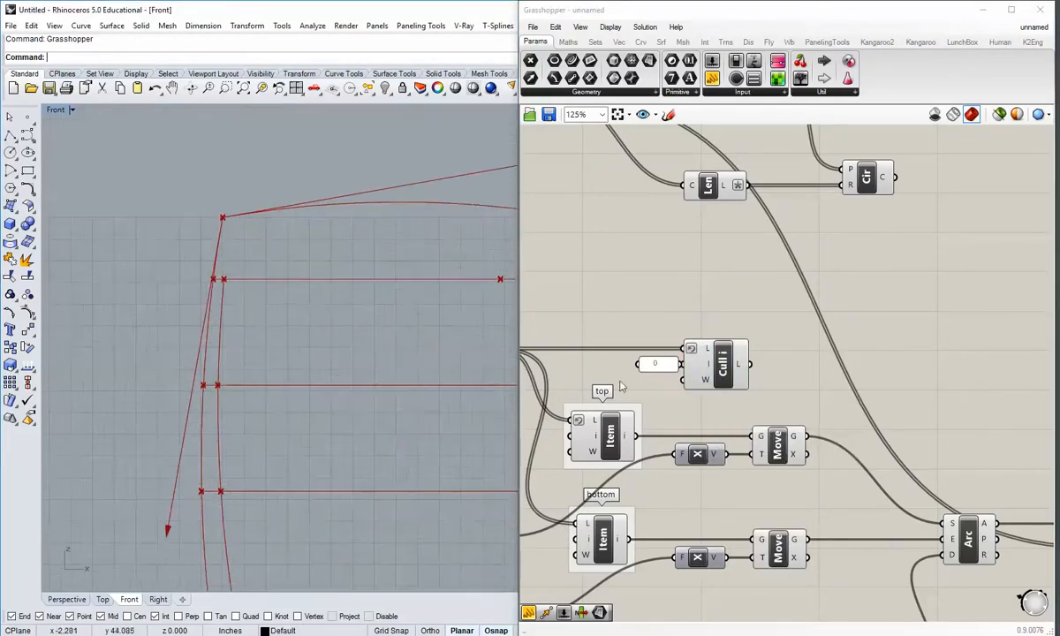
left_click(712, 367)
scroll(192, 293, "up", 3)
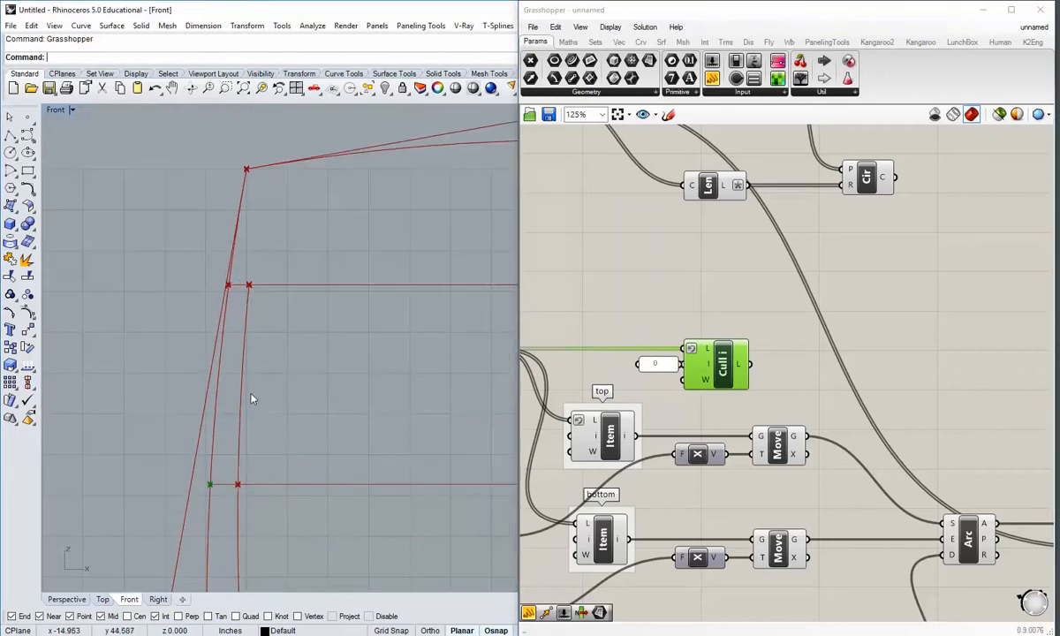
scroll(251, 399, "down", 2)
right_click_drag(724, 346, 695, 346)
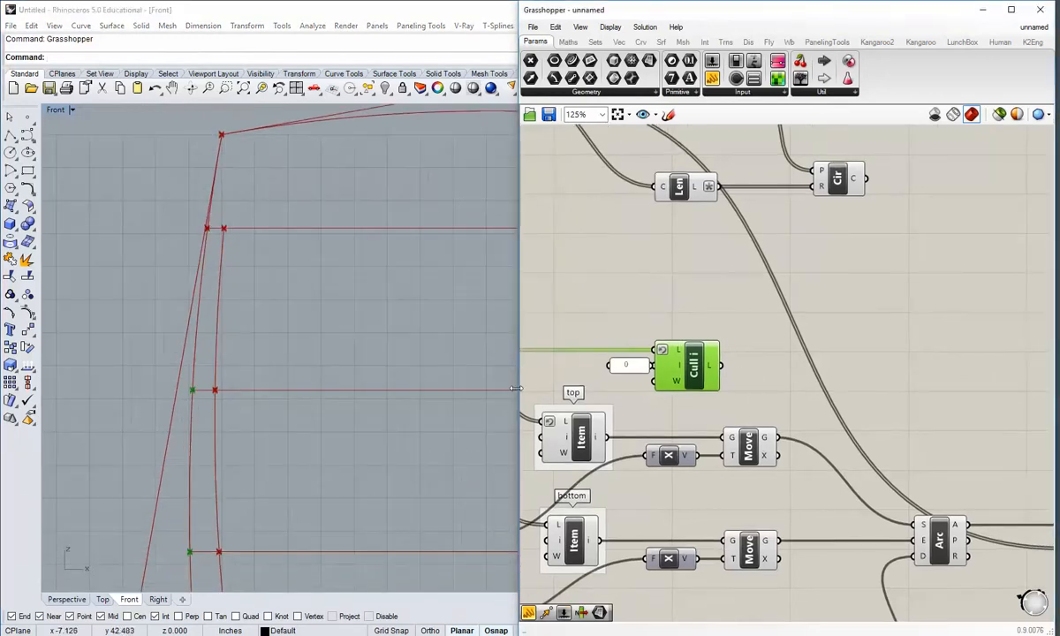
scroll(723, 393, "down", 3)
left_click_drag(697, 367, 734, 375)
left_click(672, 389)
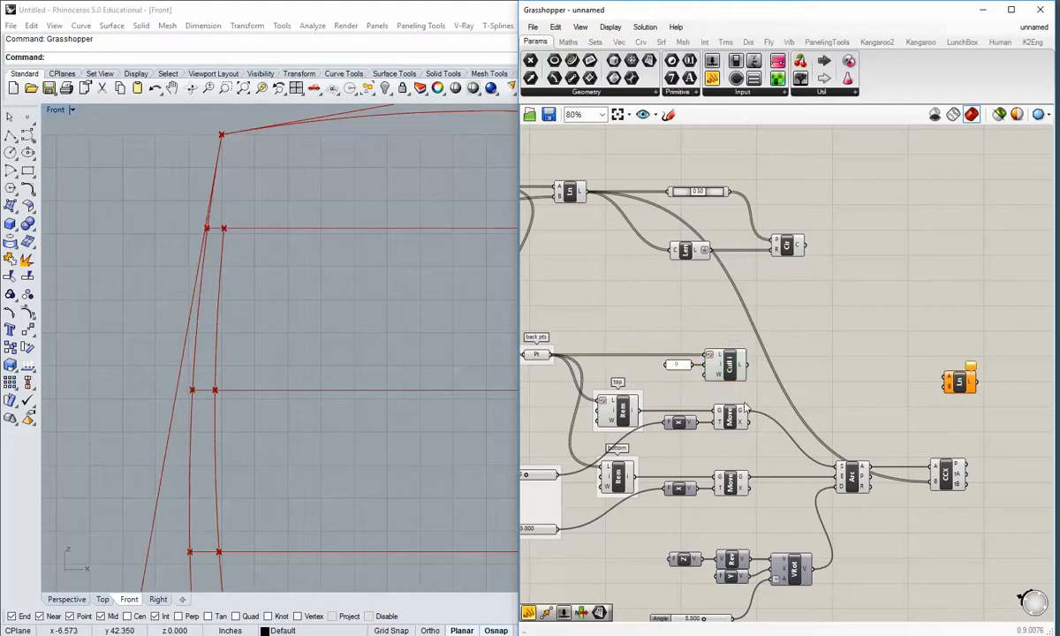
Reverse the L output of the Cull Index component and inspect the resulting list of points.
right_click_drag(249, 414, 234, 354)
scroll(232, 364, "down", 4)
right_click_drag(232, 403, 214, 329)
scroll(148, 455, "down", 2)
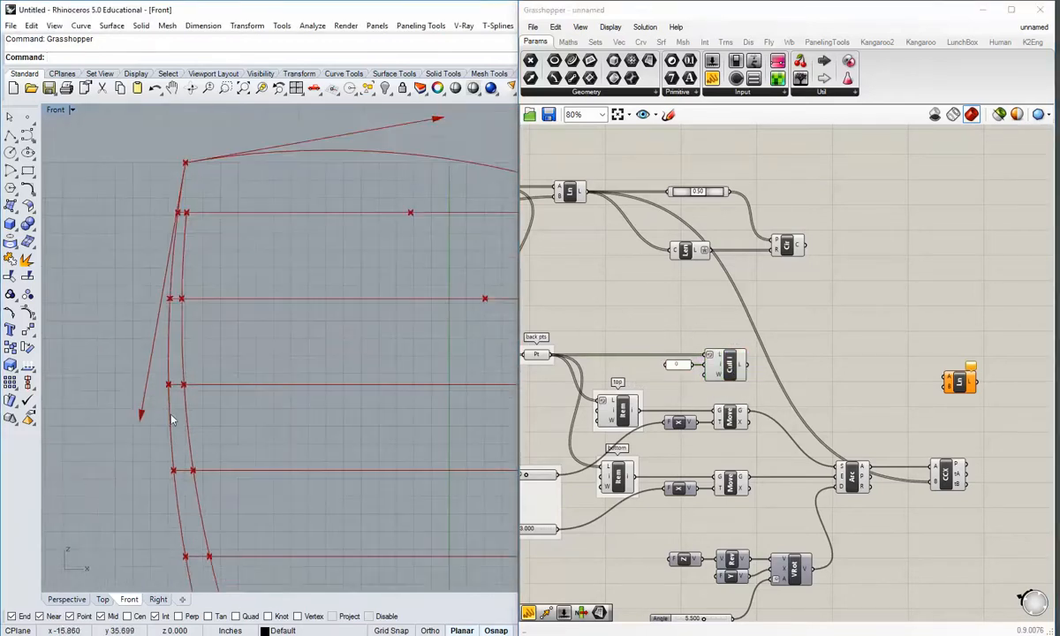
right_click_drag(217, 473, 203, 422)
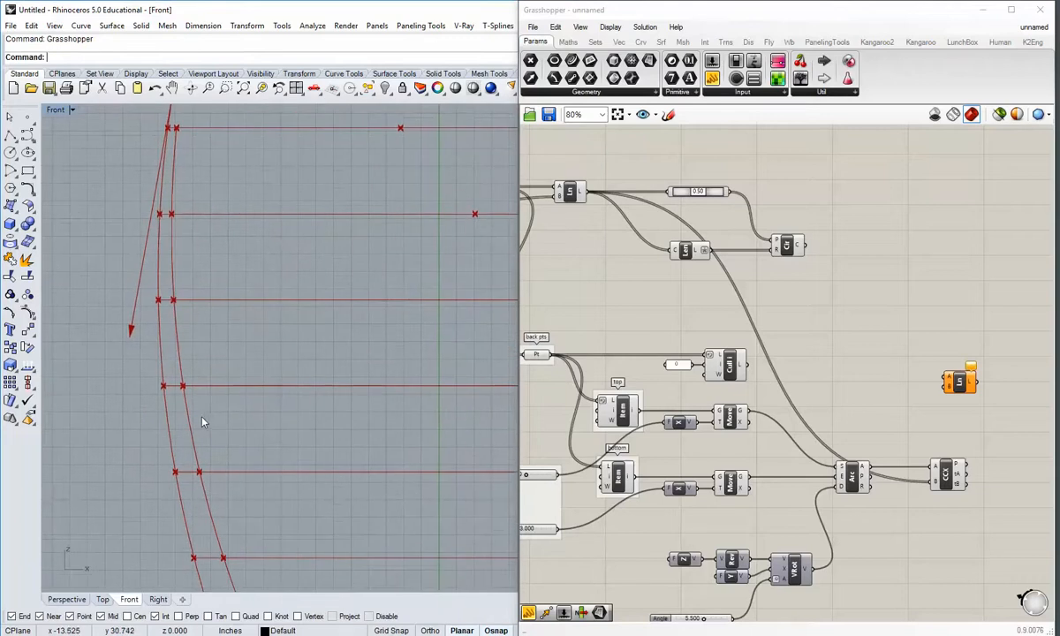
scroll(769, 400, "up", 2)
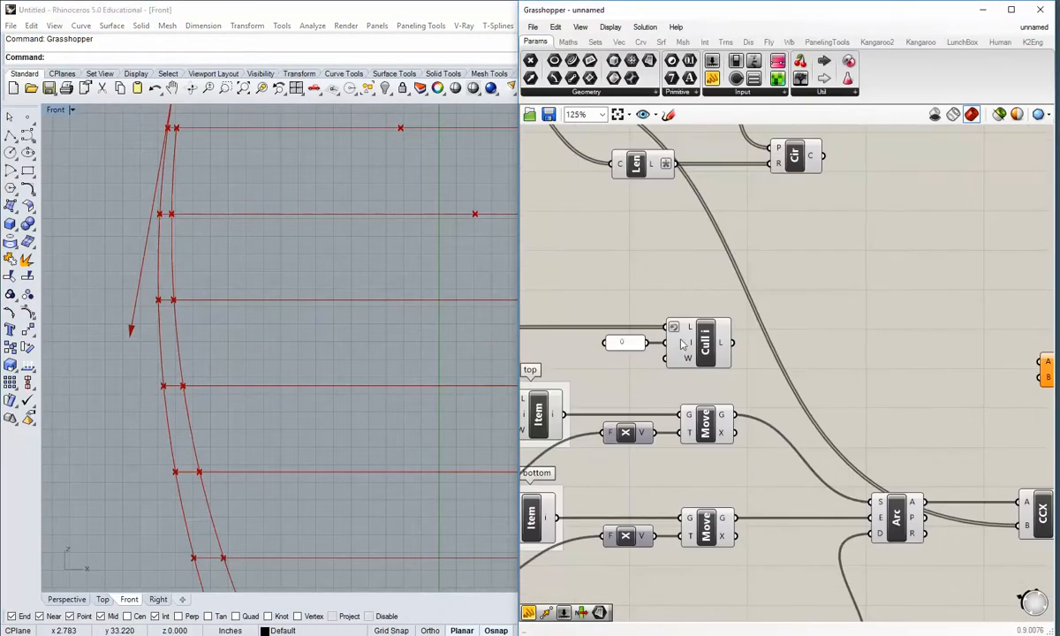
right_click_drag(681, 311, 621, 350)
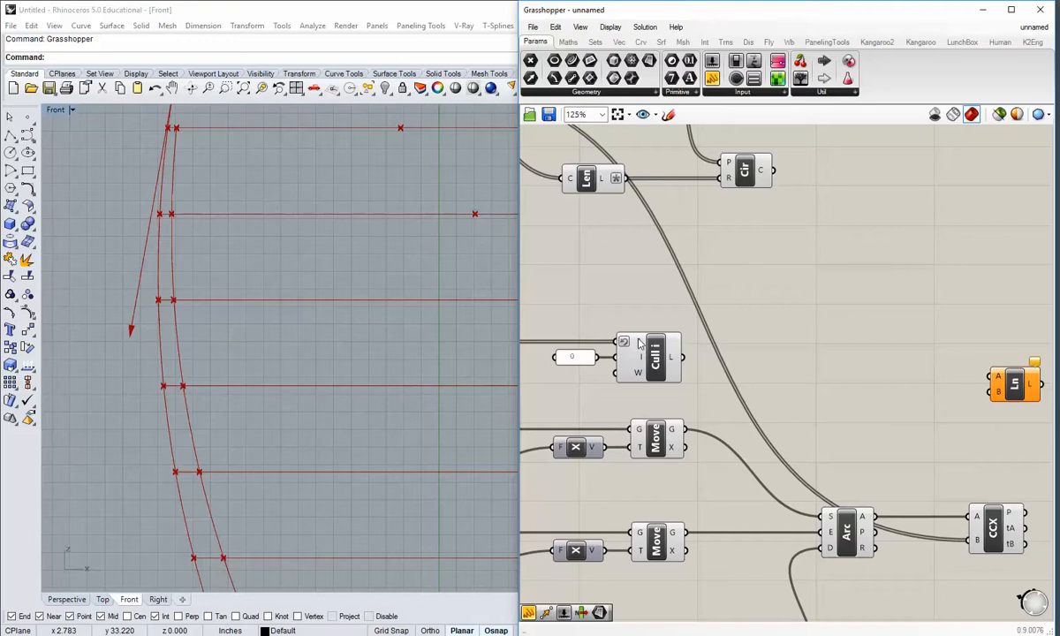
right_click(673, 360)
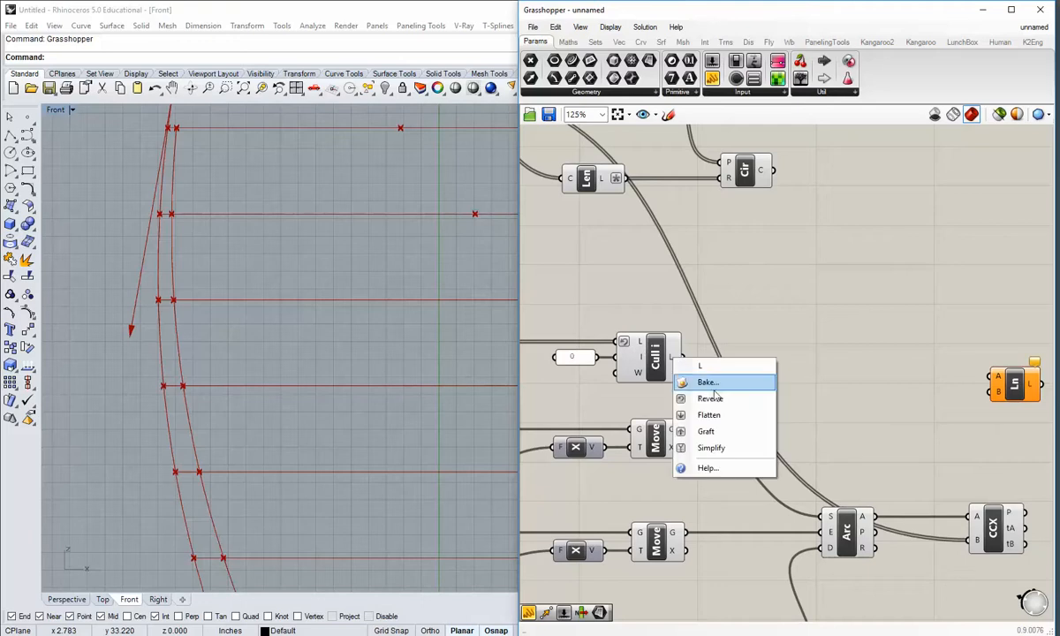
left_click(680, 398)
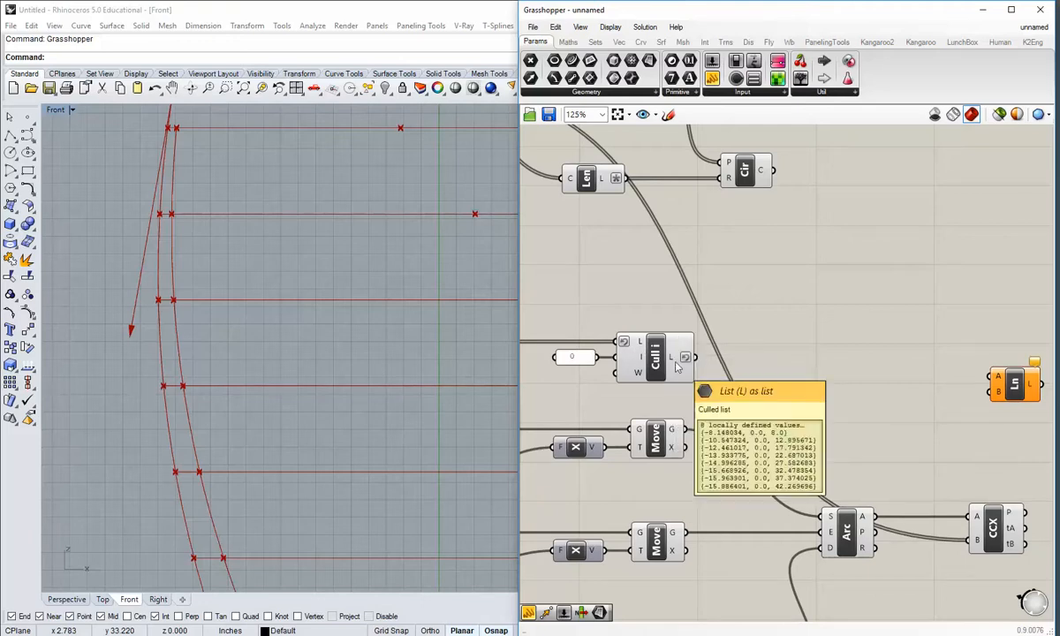
mouse_move(678, 366)
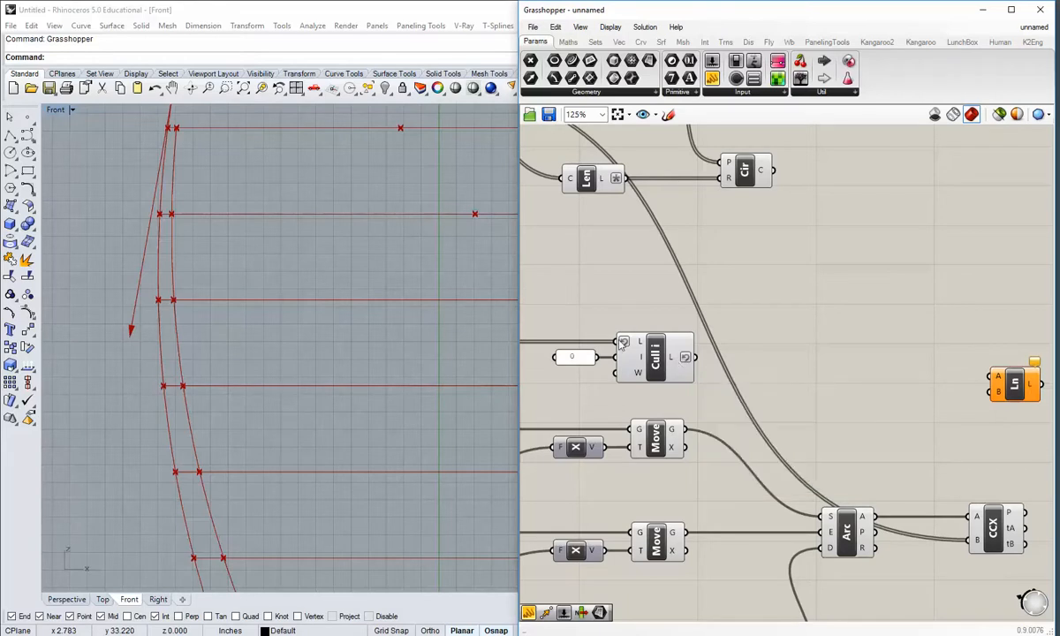
right_click_drag(643, 356, 645, 373)
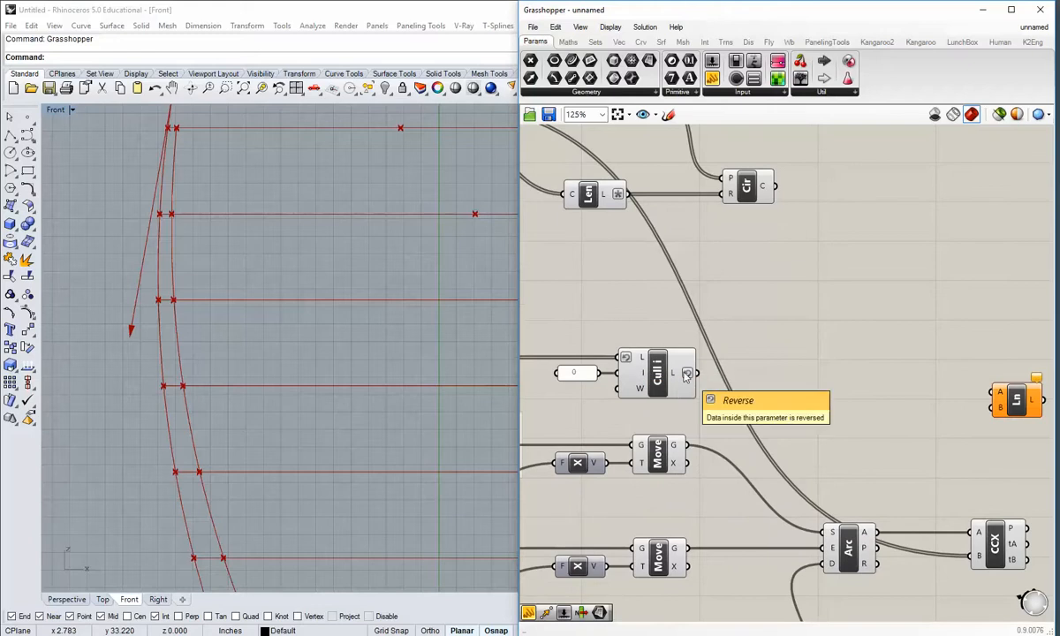
Connect the Cull Index output to the A input of the new Line component.
scroll(687, 375, "down", 2)
left_click_drag(646, 360, 978, 368)
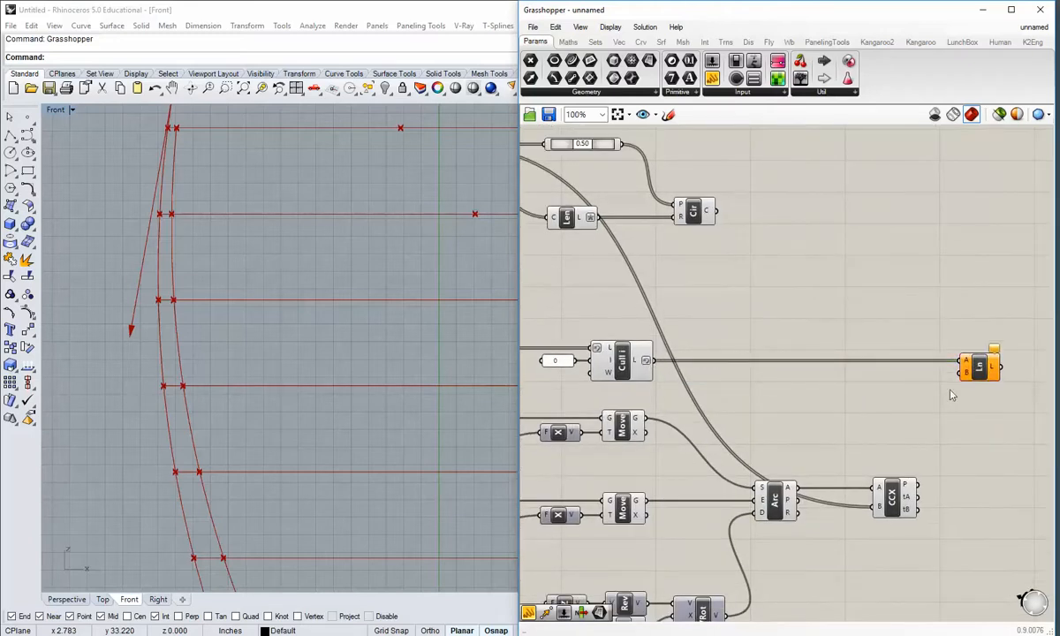
Check the curve intersection points on the inner arc, from the upper floors down to the lowest floor line.
right_click_drag(898, 399, 835, 377)
right_click_drag(872, 438, 792, 404)
left_click(753, 441)
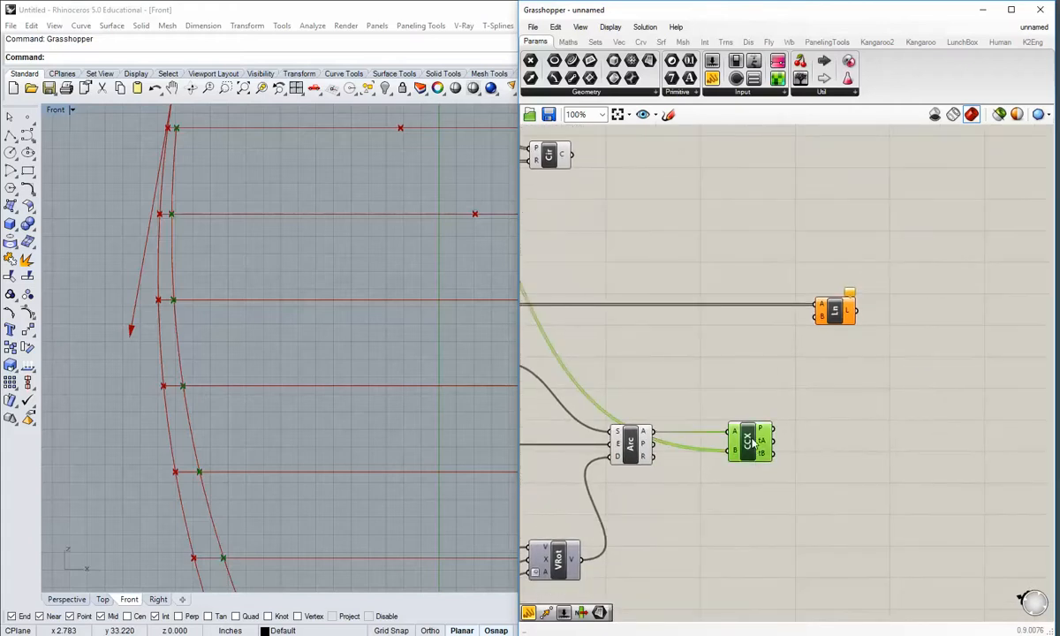
right_click_drag(295, 525, 262, 190)
right_click_drag(353, 486, 334, 475)
left_click(815, 466)
right_click_drag(815, 465, 782, 454)
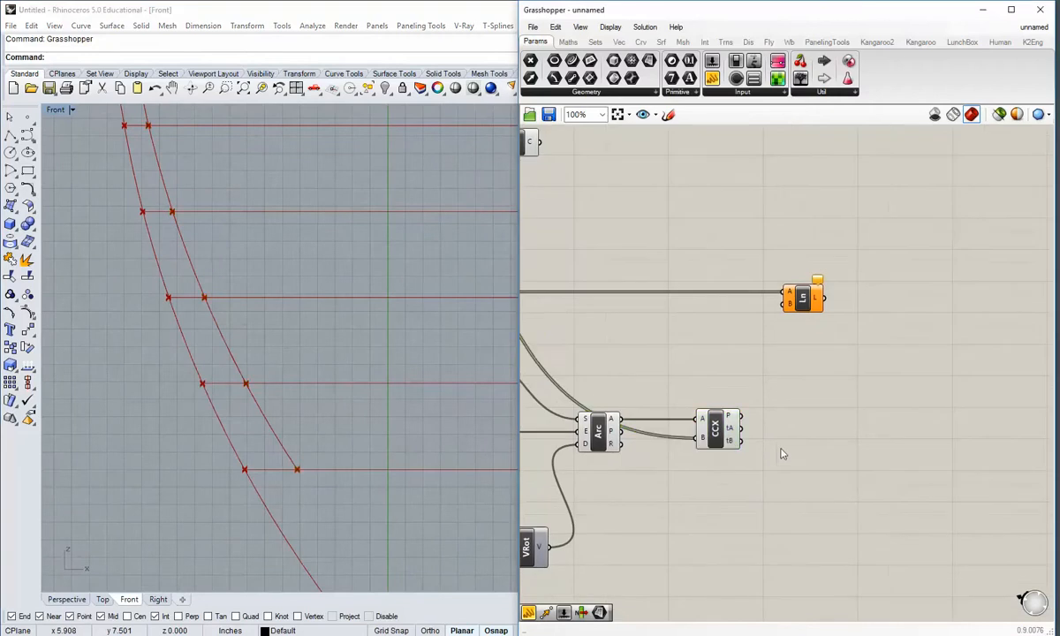
Add a second Cull Index component and feed its L input from the P output of the curve intersection component.
left_click(596, 41)
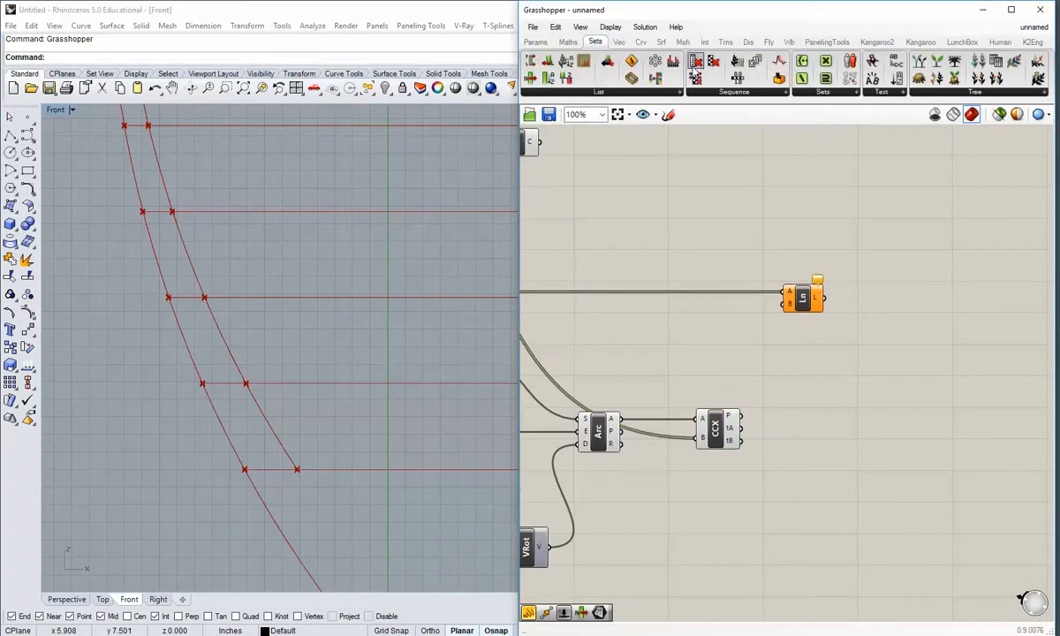
left_click(714, 92)
left_click(713, 114)
left_click(783, 454)
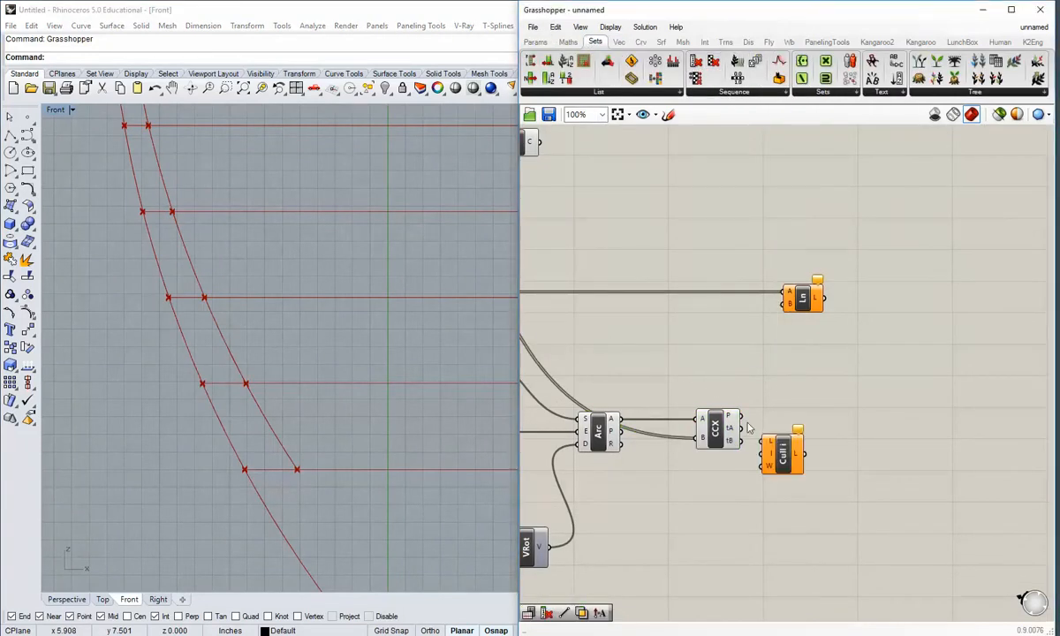
left_click_drag(745, 417, 801, 429)
left_click(753, 457)
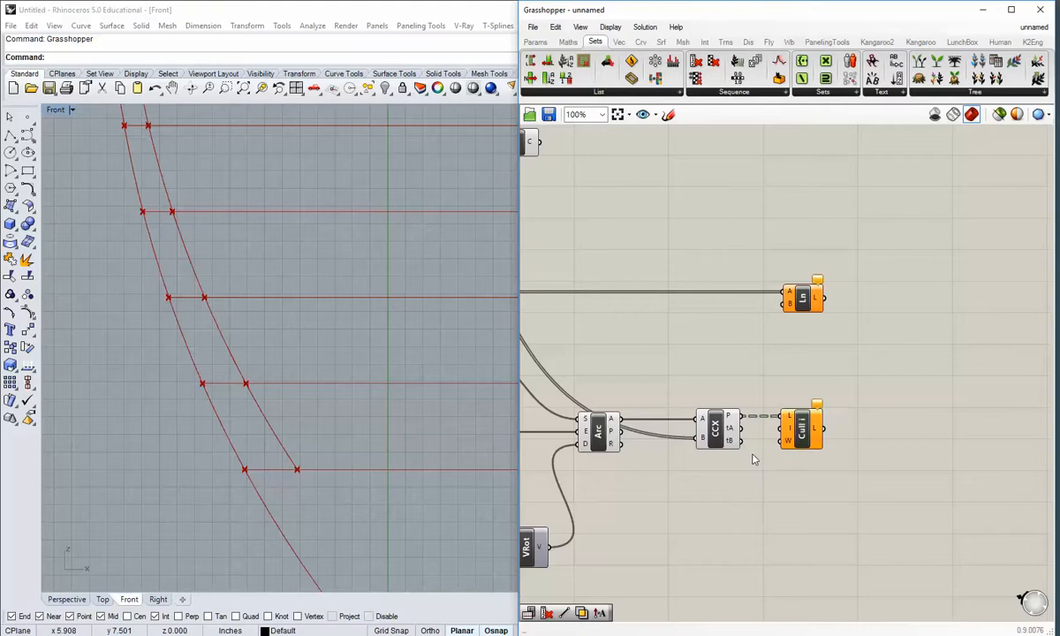
Flatten the P output of the curve intersection component.
right_click_drag(752, 446, 740, 453)
scroll(742, 416, "up", 2)
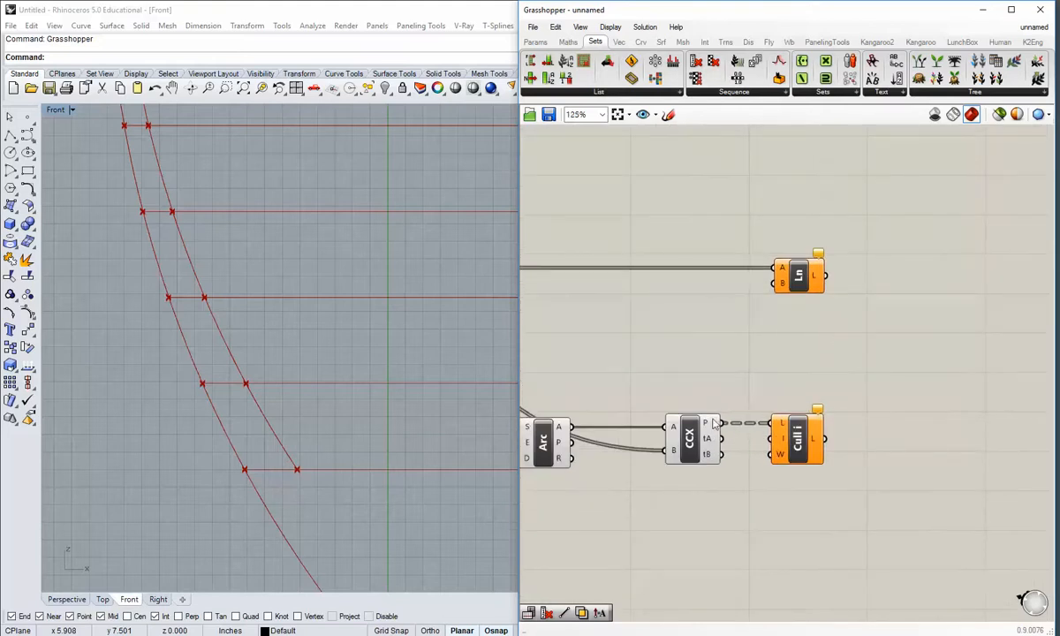
right_click(714, 425)
left_click(739, 497)
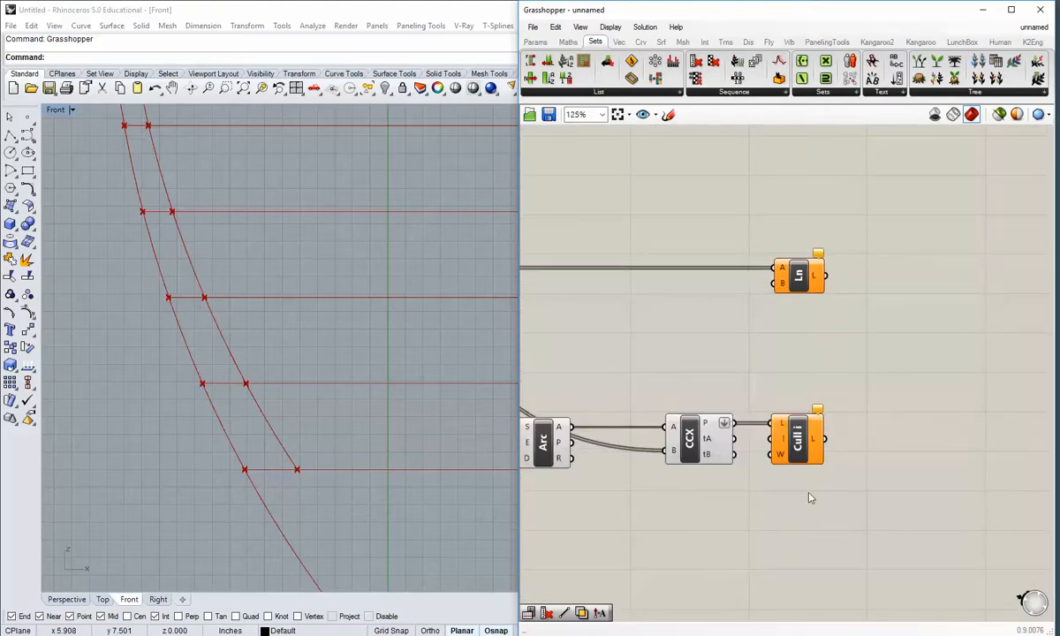
Move the new Cull Index component farther from the curve intersection component and align it with the Line component above.
left_click_drag(798, 452, 826, 452)
left_click(814, 512)
left_click_drag(814, 512, 788, 252)
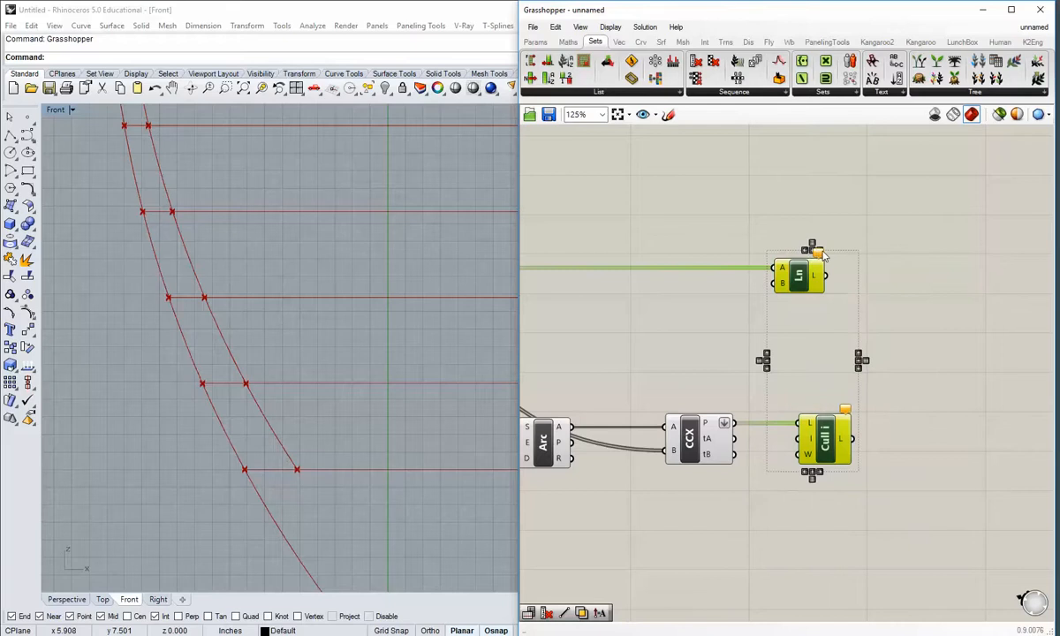
scroll(822, 255, "up", 3)
left_click(794, 287)
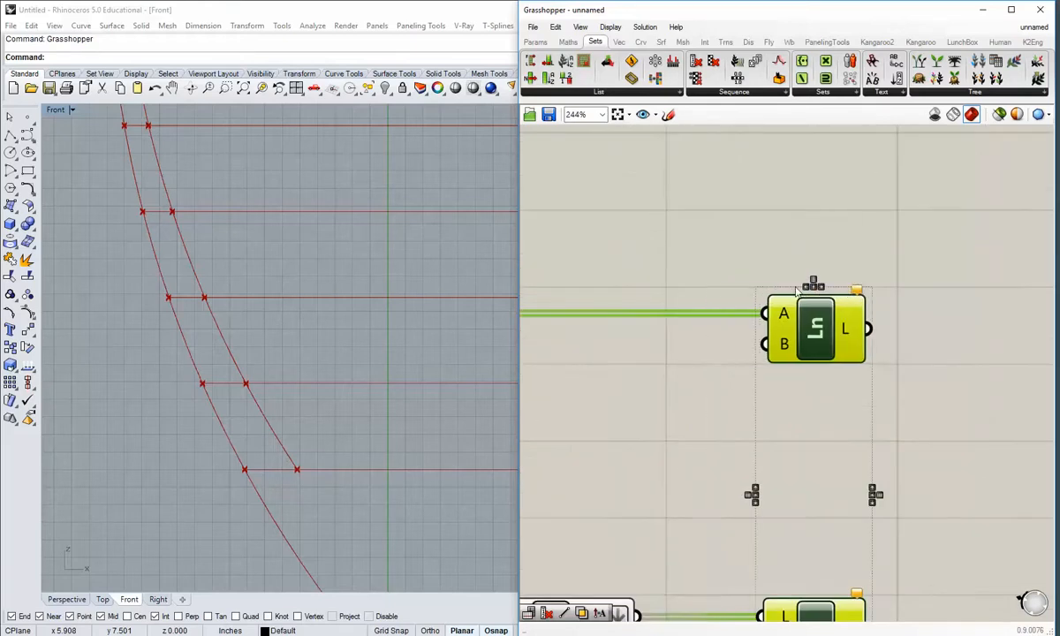
scroll(791, 356, "down", 3)
right_click_drag(789, 358, 799, 265)
left_click(759, 454)
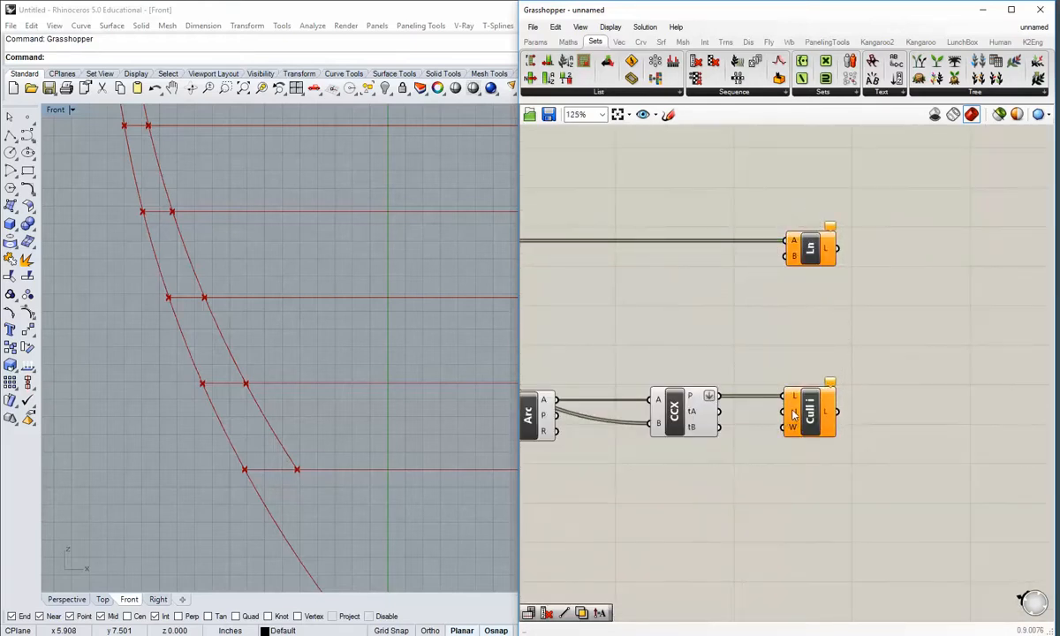
Add a panel containing 0, connect it to the I input of the new Cull Index component and place it beside that input.
mouse_move(793, 415)
left_click(536, 41)
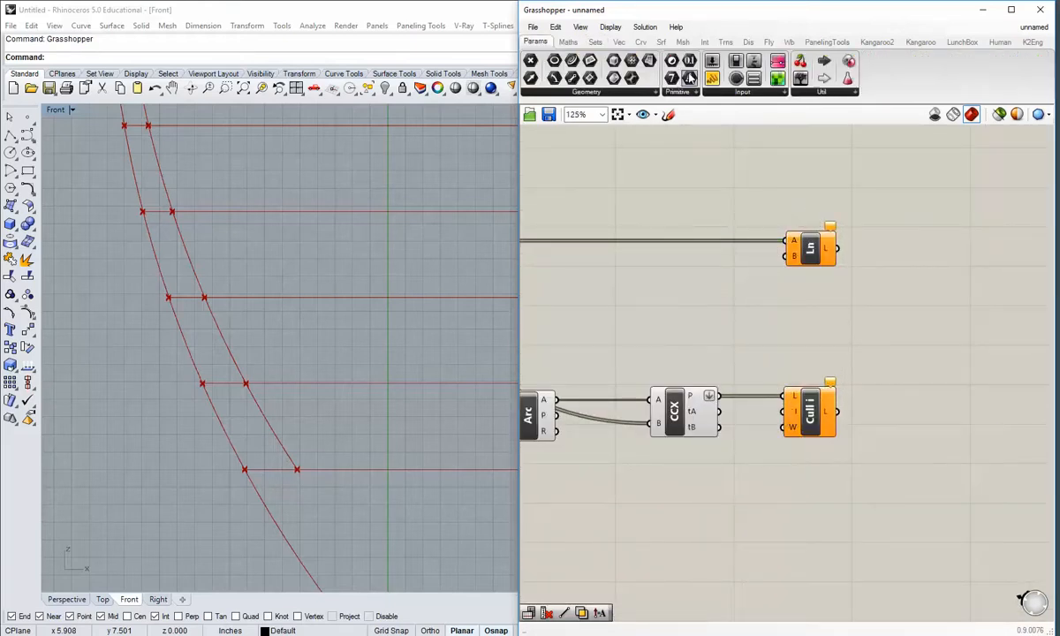
left_click_drag(712, 78, 657, 334)
double_click(663, 332)
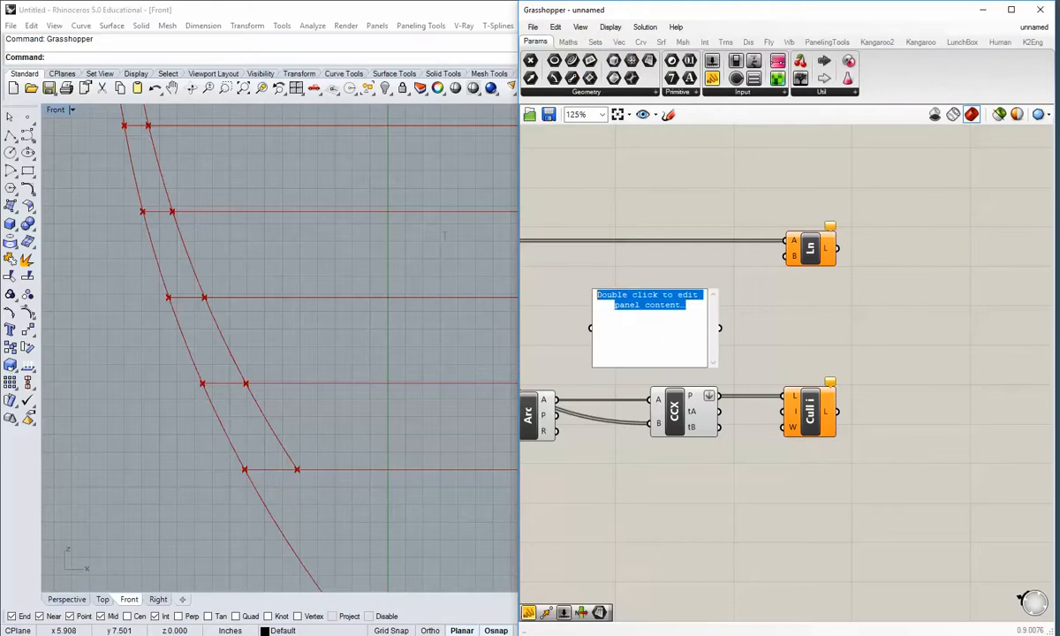
type("0")
left_click(731, 311)
left_click_drag(720, 329, 784, 411)
left_click_drag(714, 362, 746, 414)
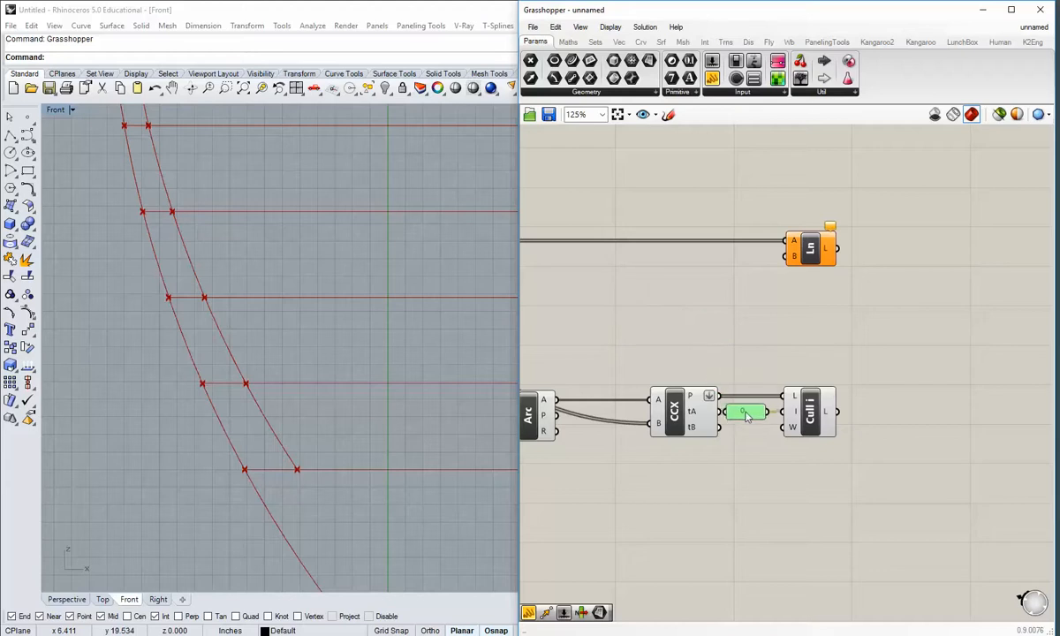
Hide the preview of the curve intersection component and connect the new Cull Index output to the B input of the Line component.
right_click(674, 409)
left_click(703, 432)
left_click_drag(832, 472, 750, 390)
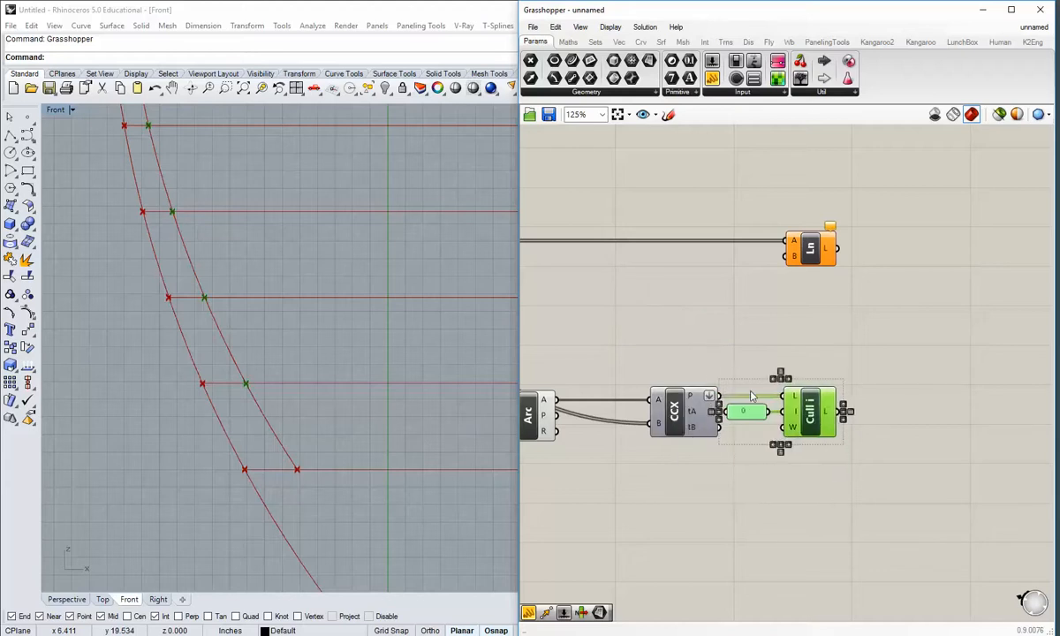
left_click_drag(810, 419, 786, 256)
left_click(880, 412)
Examine in the Front view how the new lines run between the outer and inner arcs from floor to floor.
right_click_drag(196, 309, 214, 366)
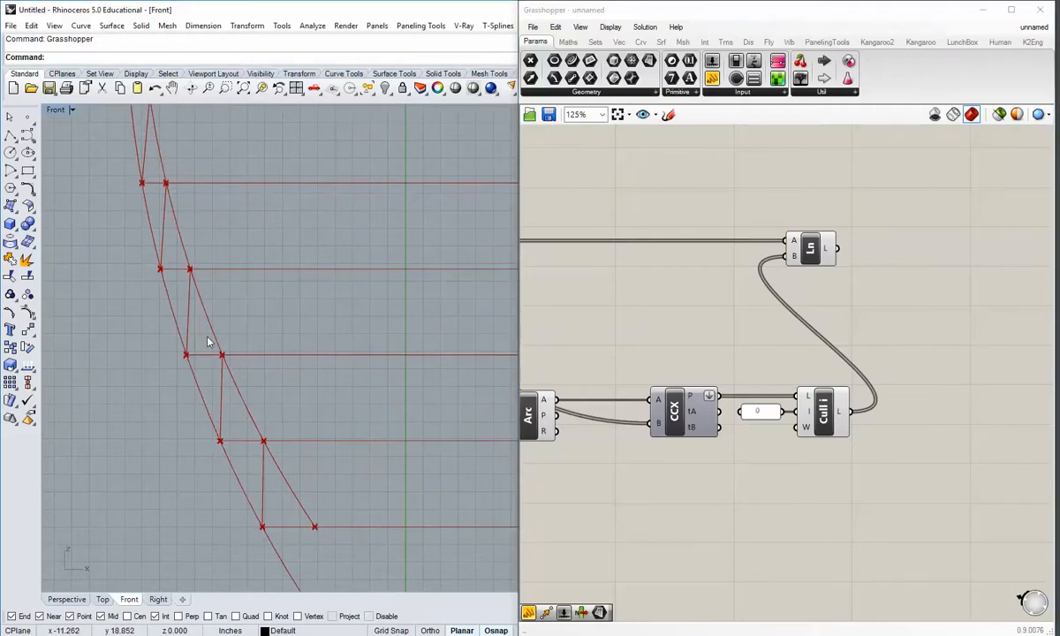
right_click_drag(307, 432, 299, 461)
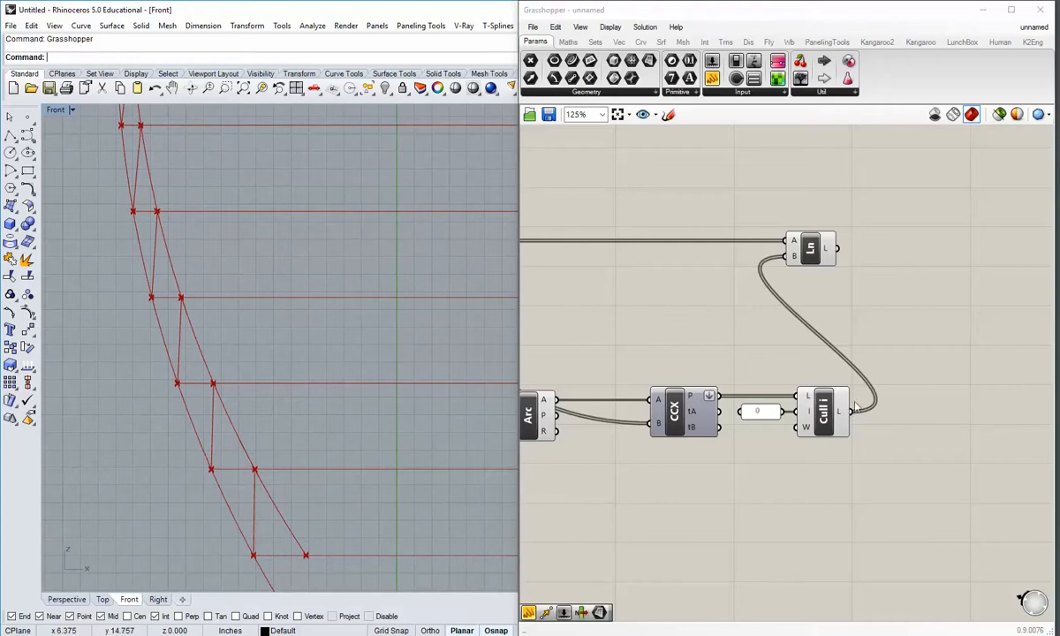
scroll(316, 449, "down", 3)
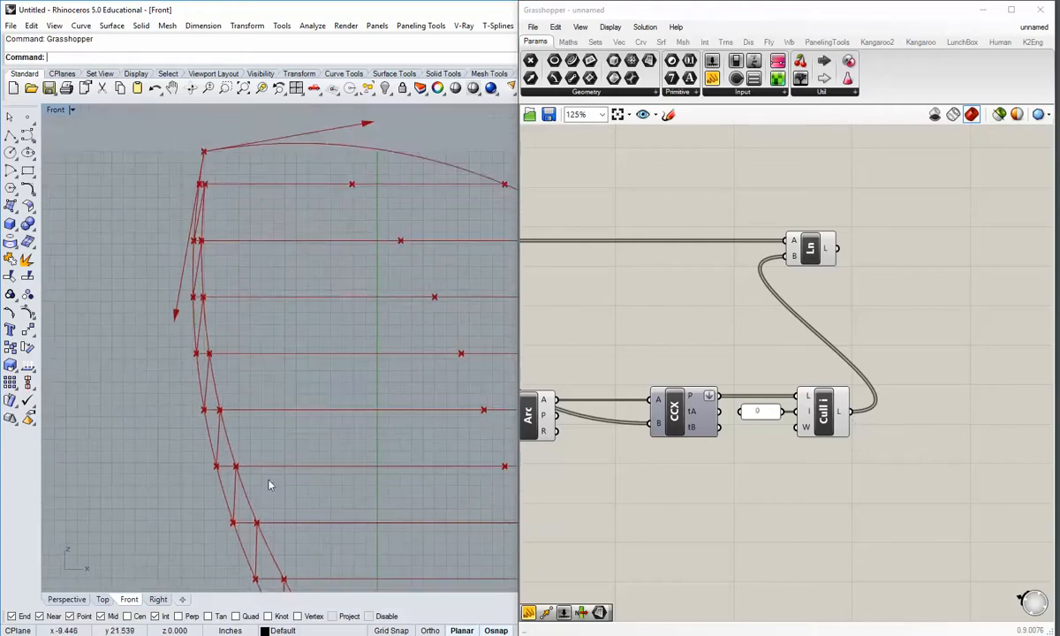
scroll(201, 225, "up", 4)
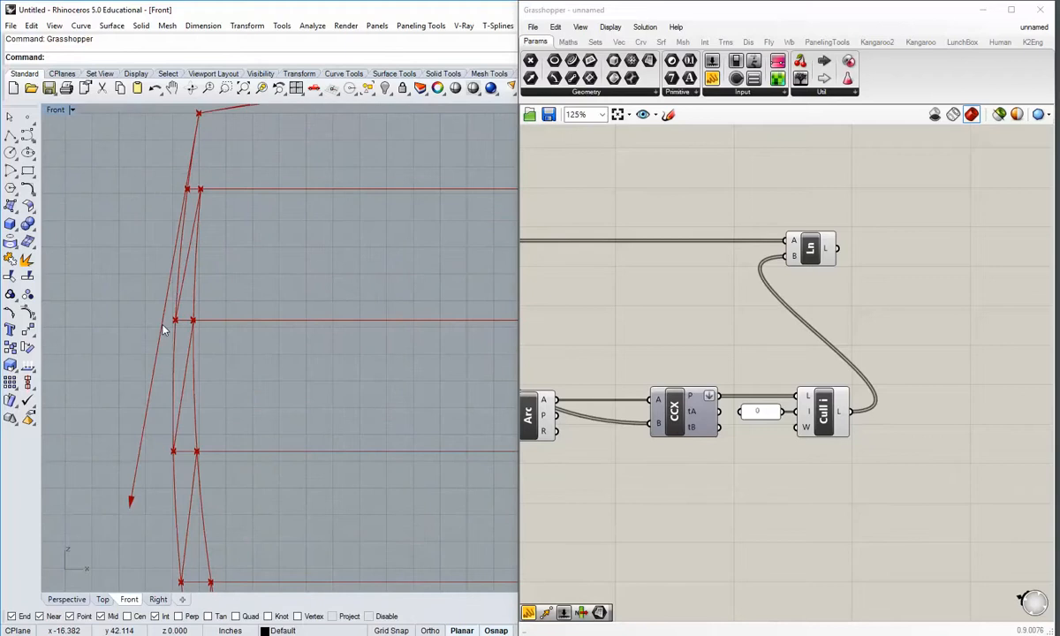
scroll(163, 330, "down", 4)
right_click_drag(197, 504, 216, 295)
scroll(217, 293, "down", 4)
right_click_drag(244, 413, 258, 338)
scroll(279, 305, "up", 3)
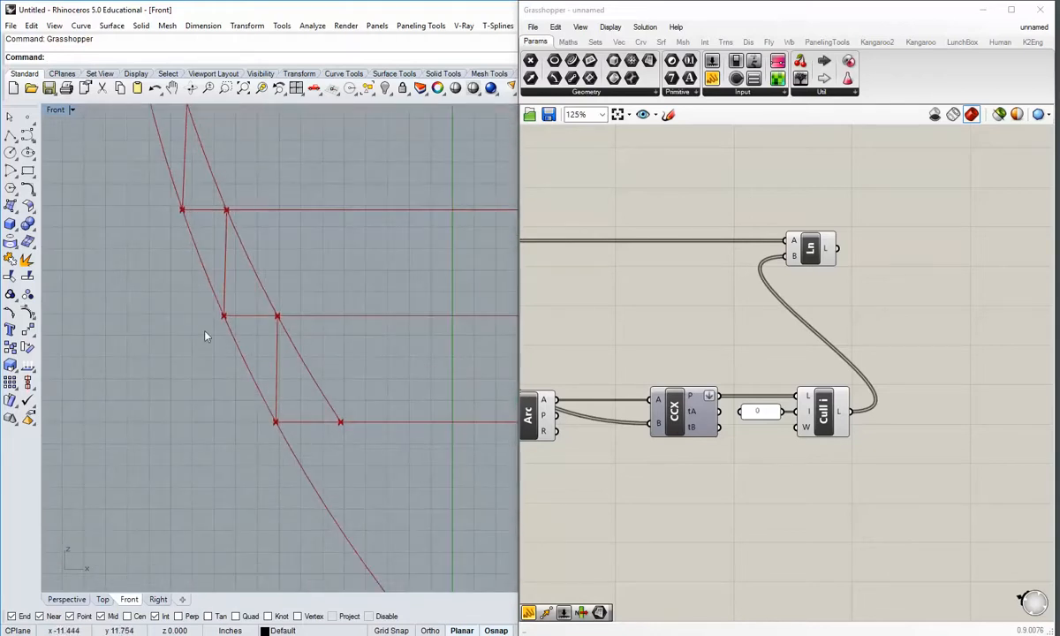
right_click_drag(205, 224, 209, 368)
right_click_drag(195, 299, 195, 394)
scroll(189, 369, "down", 4)
right_click_drag(258, 395, 198, 398)
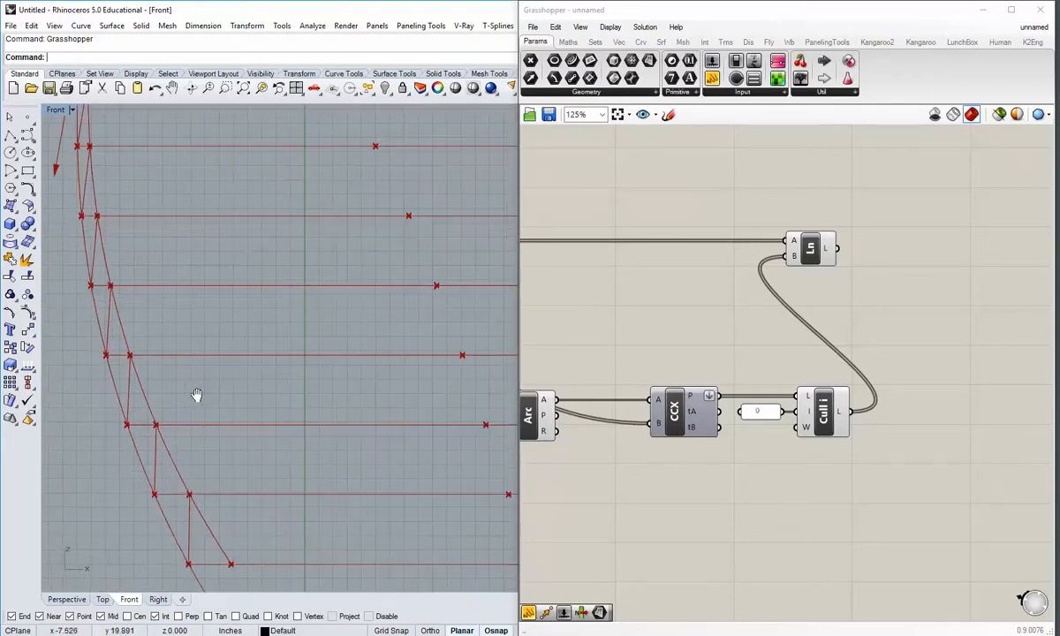
scroll(95, 349, "down", 2)
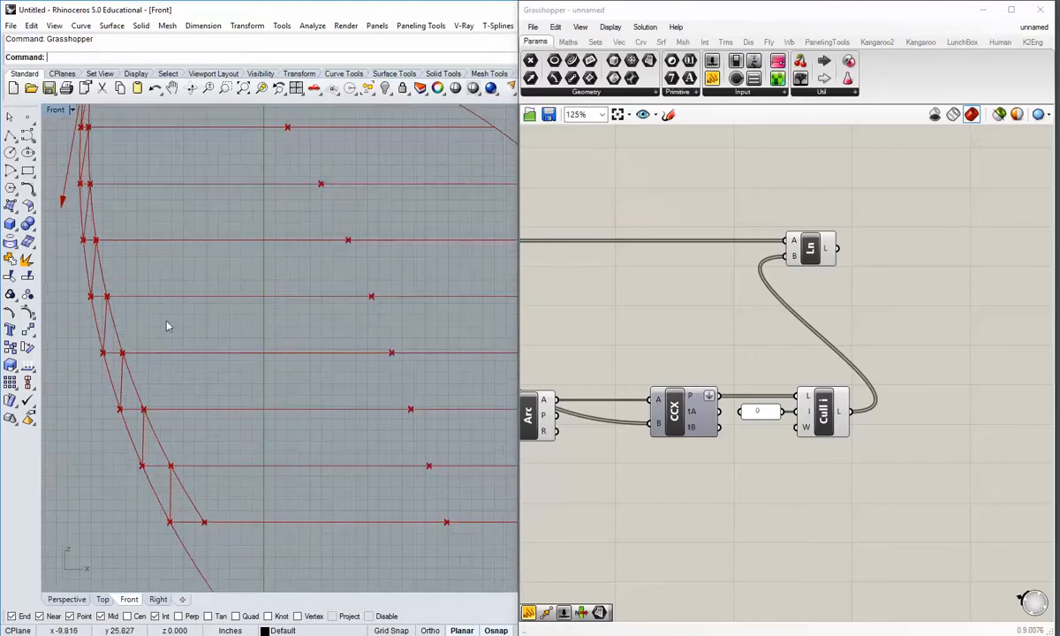
right_click_drag(343, 328, 292, 336)
scroll(308, 335, "down", 2)
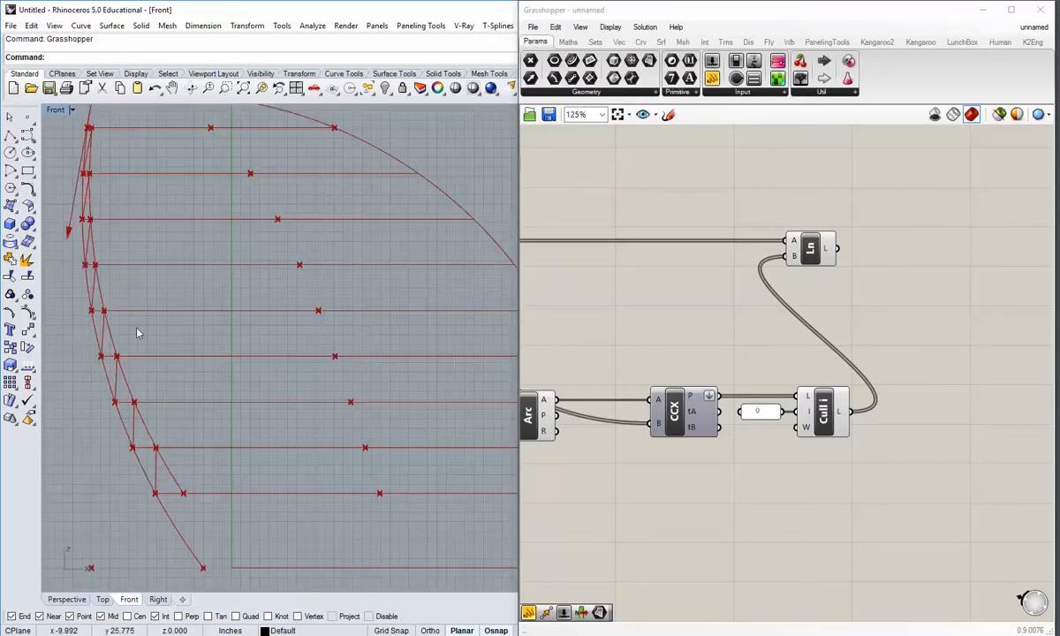
scroll(104, 316, "up", 4)
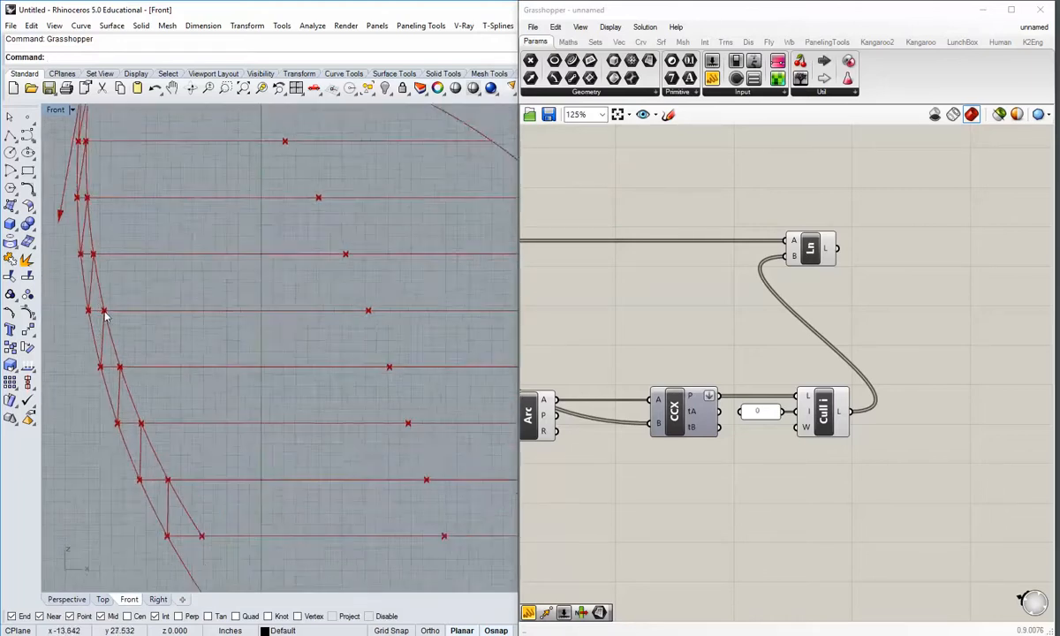
scroll(104, 314, "down", 4)
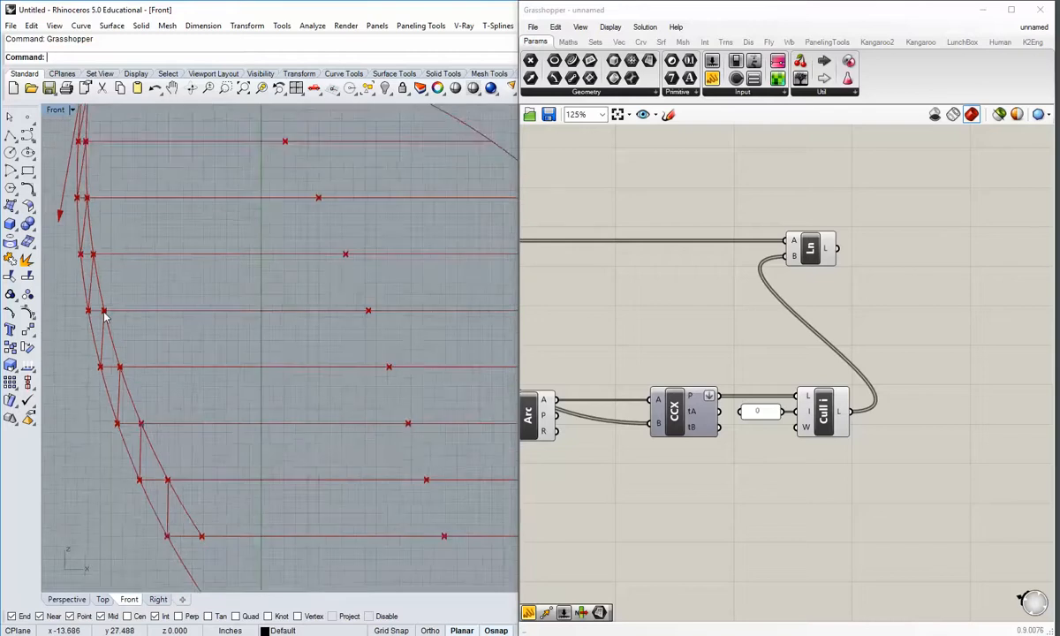
scroll(104, 311, "up", 6)
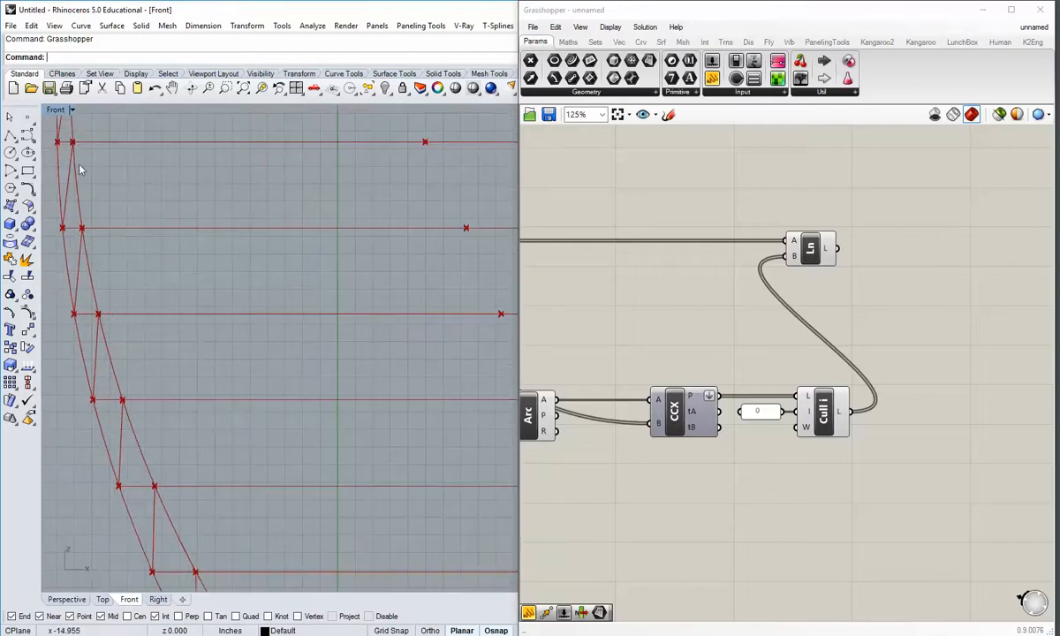
right_click_drag(83, 143, 114, 183)
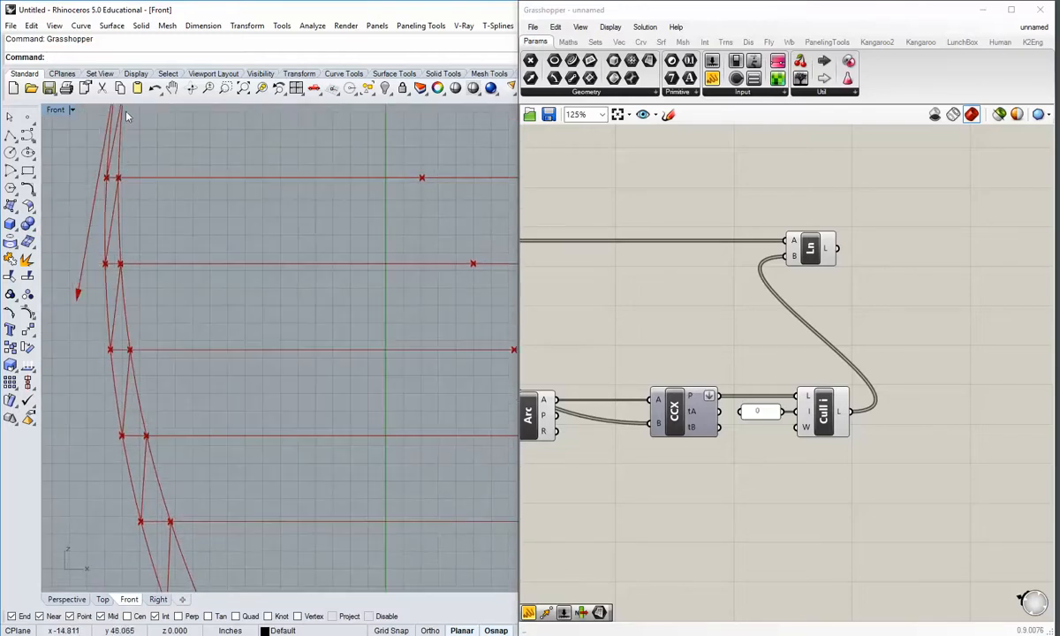
scroll(151, 332, "down", 5)
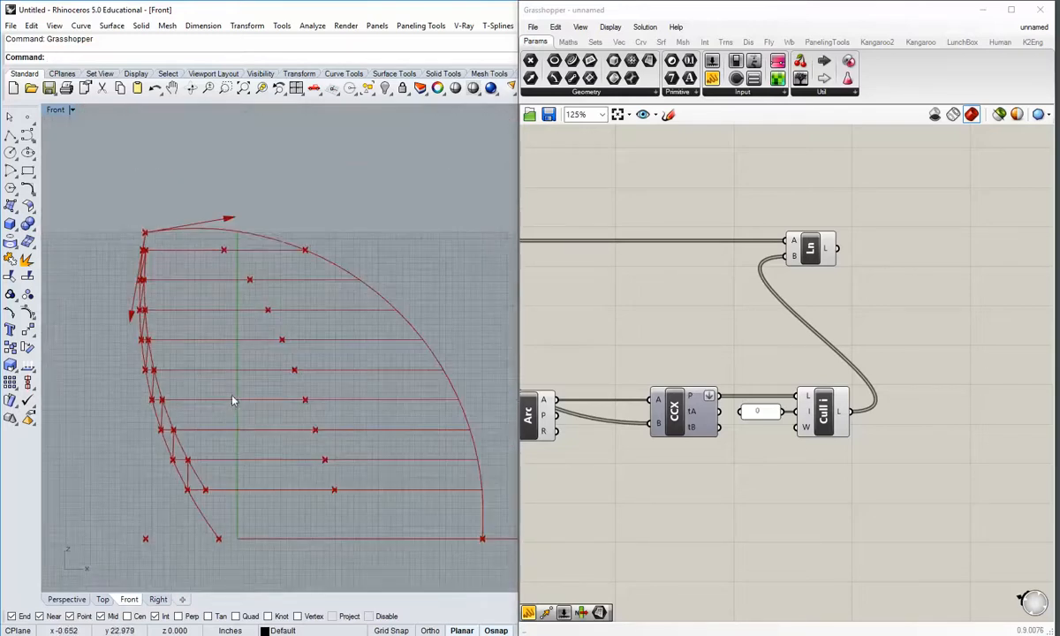
Switch to a maximized Perspective view, widen the Rhino window and inspect the lines between the two back arcs.
double_click(58, 111)
double_click(328, 110)
right_click_drag(319, 251, 493, 333)
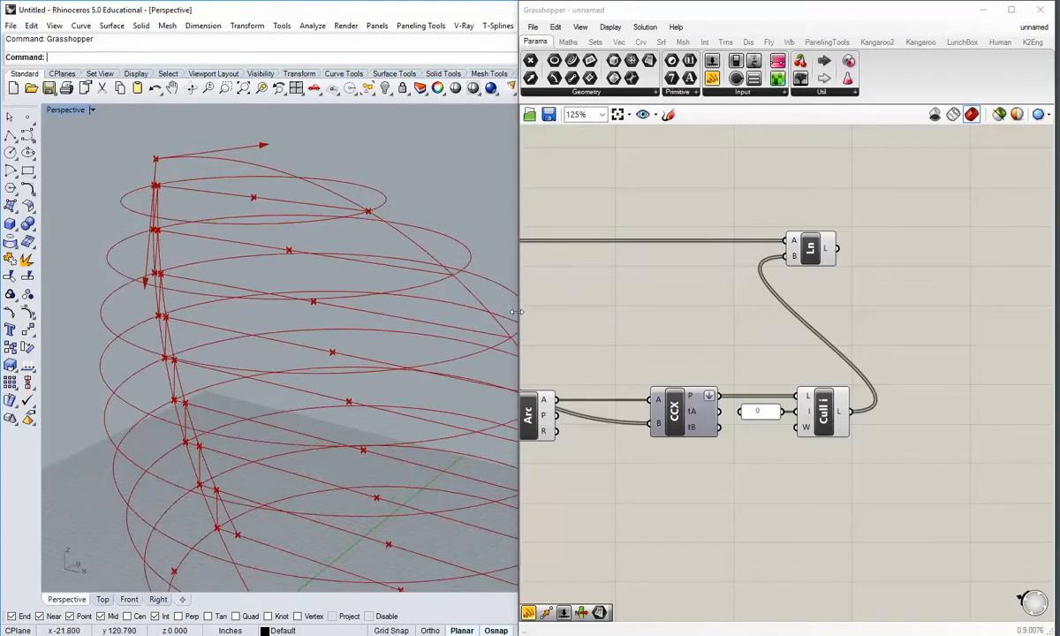
left_click_drag(516, 312, 559, 311)
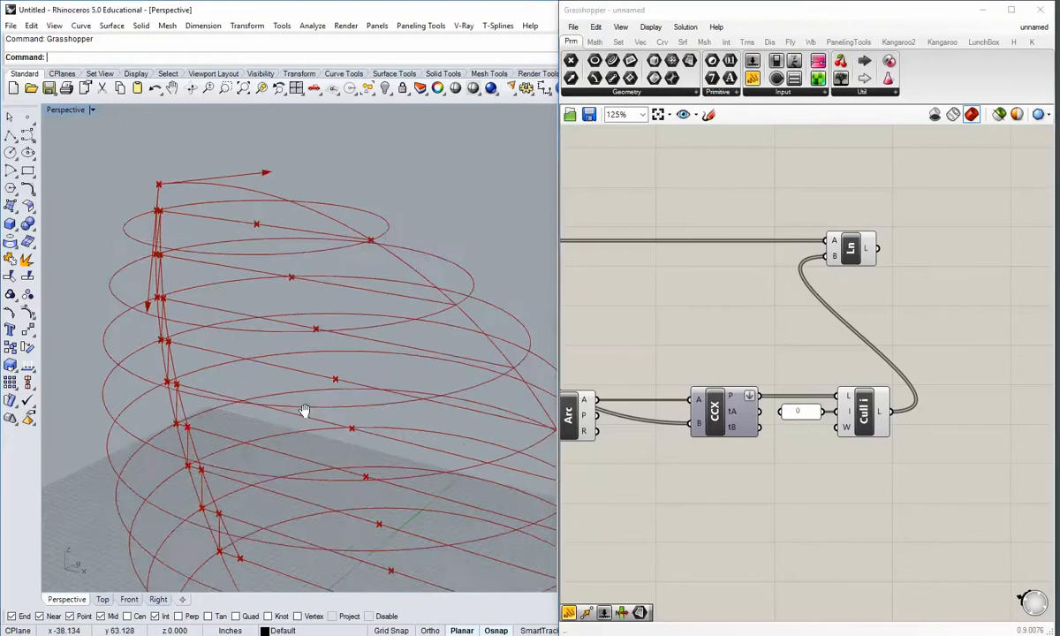
right_click_drag(304, 411, 255, 446)
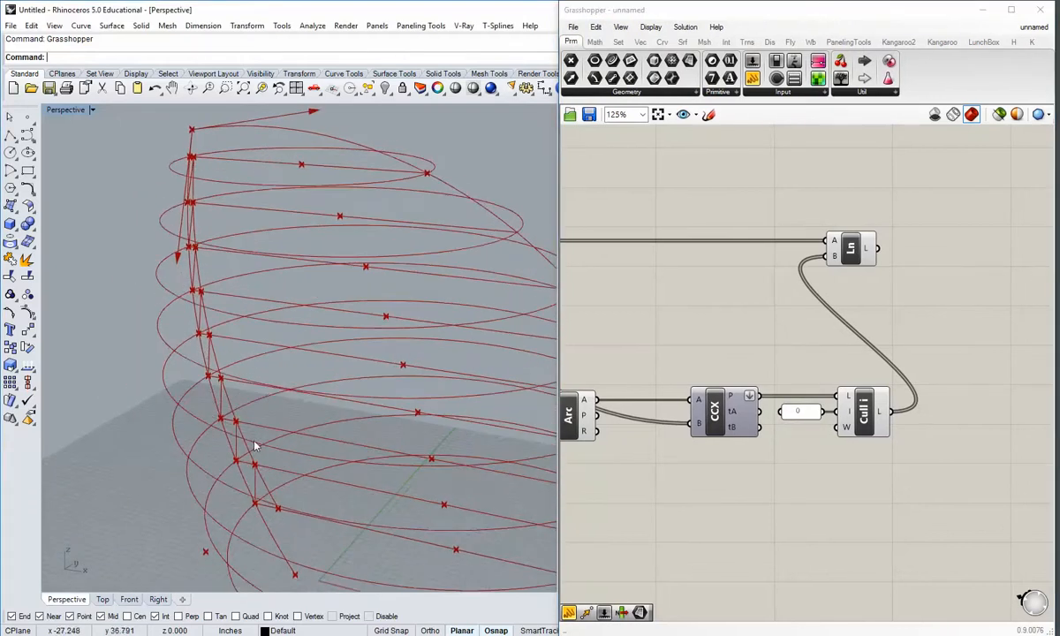
scroll(252, 455, "up", 2)
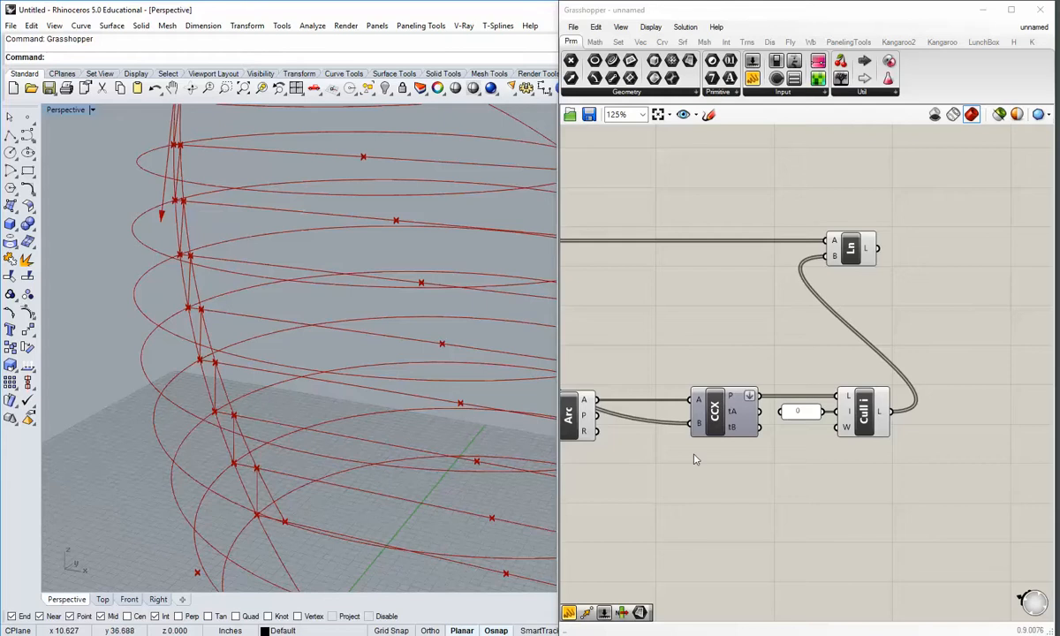
Examine the floor circles, front arc and cladding lines of the whole building in the Perspective view.
scroll(694, 458, "down", 5)
scroll(276, 407, "down", 5)
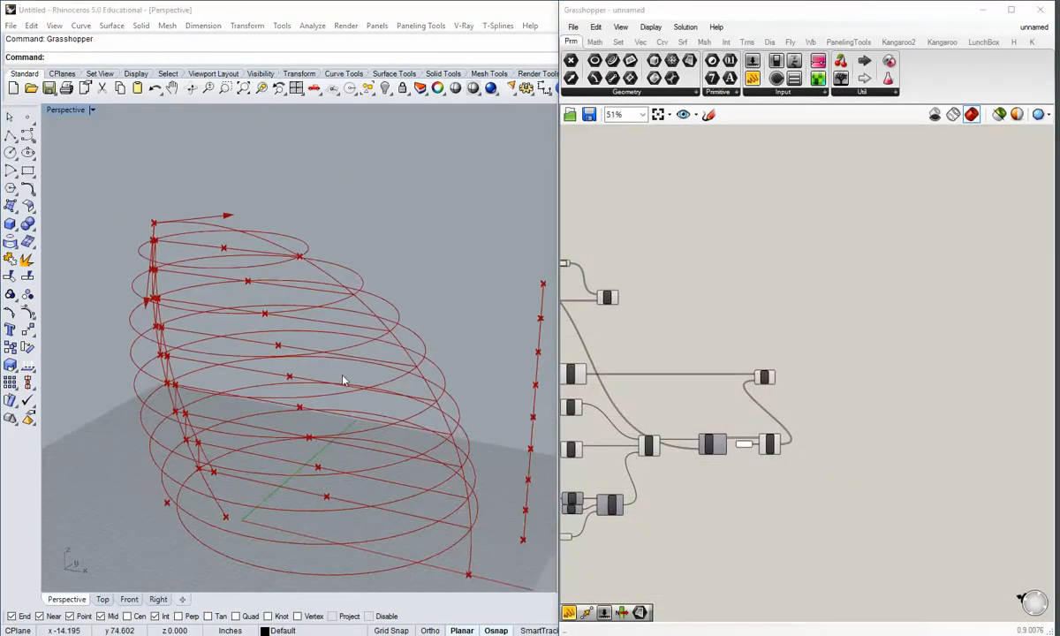
right_click_drag(344, 380, 334, 343)
scroll(327, 325, "up", 7)
right_click_drag(303, 277, 250, 245)
scroll(280, 254, "down", 4)
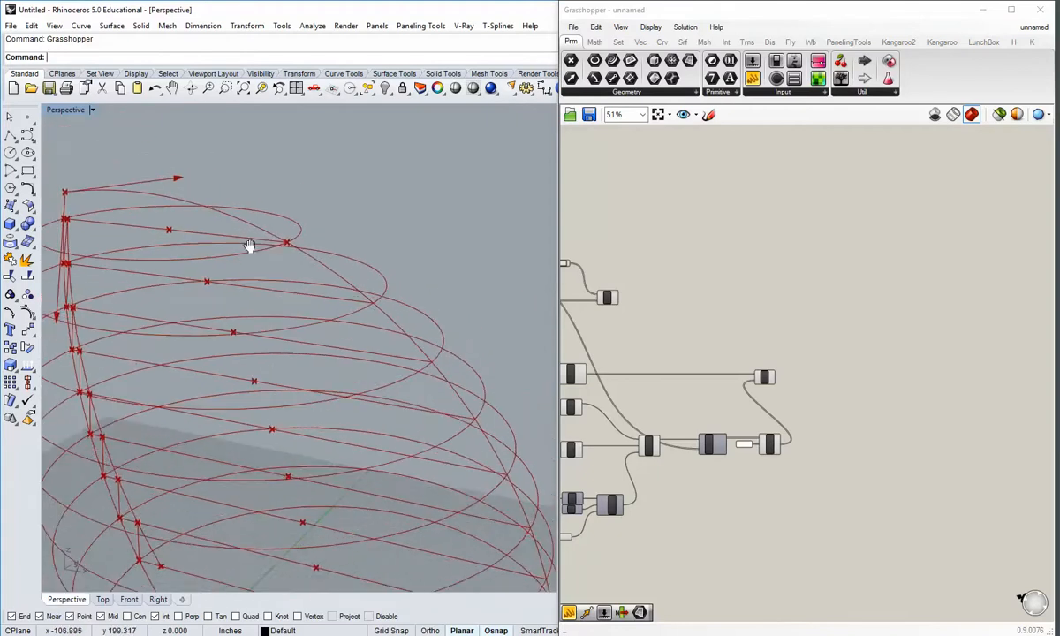
scroll(291, 251, "up", 2)
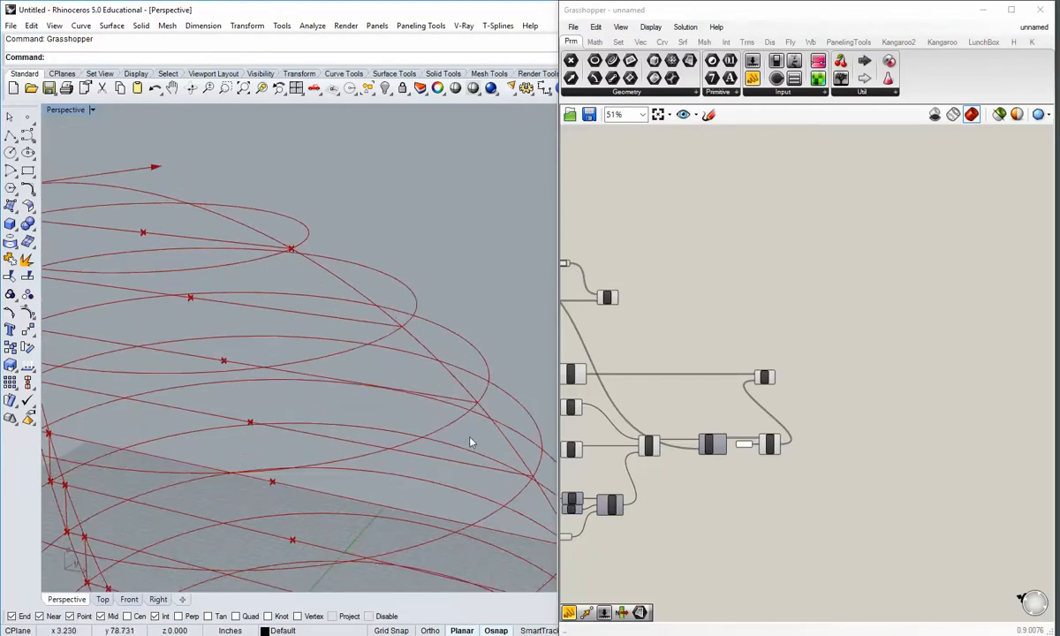
scroll(470, 442, "down", 2)
right_click_drag(469, 440, 452, 393)
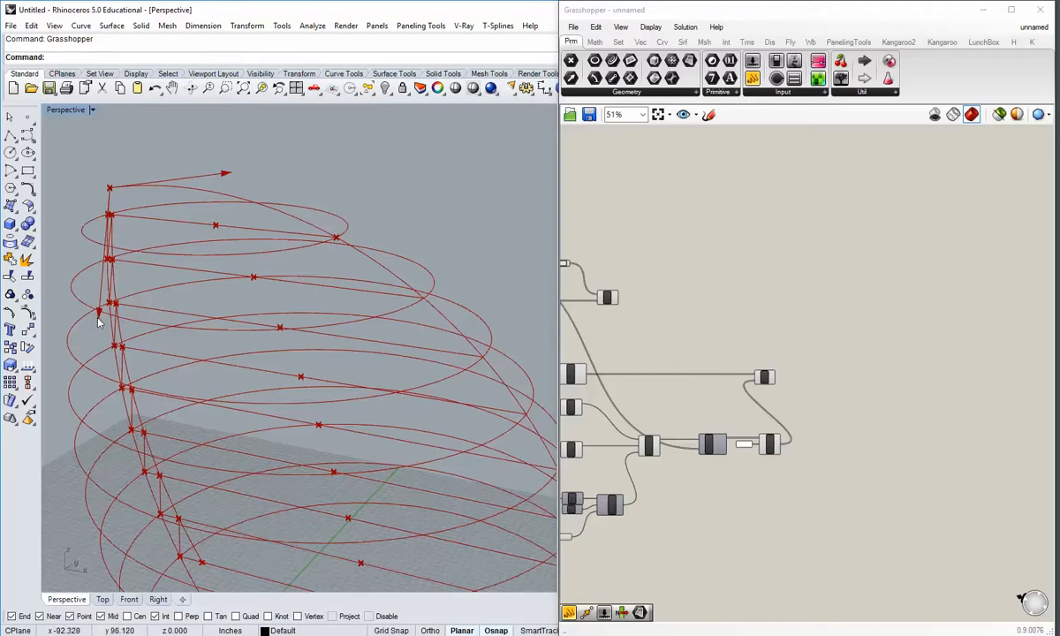
Add a Point parameter above the BANG! tree component and feed it from the {0;1} output.
right_click_drag(161, 428, 285, 455)
scroll(711, 337, "up", 2)
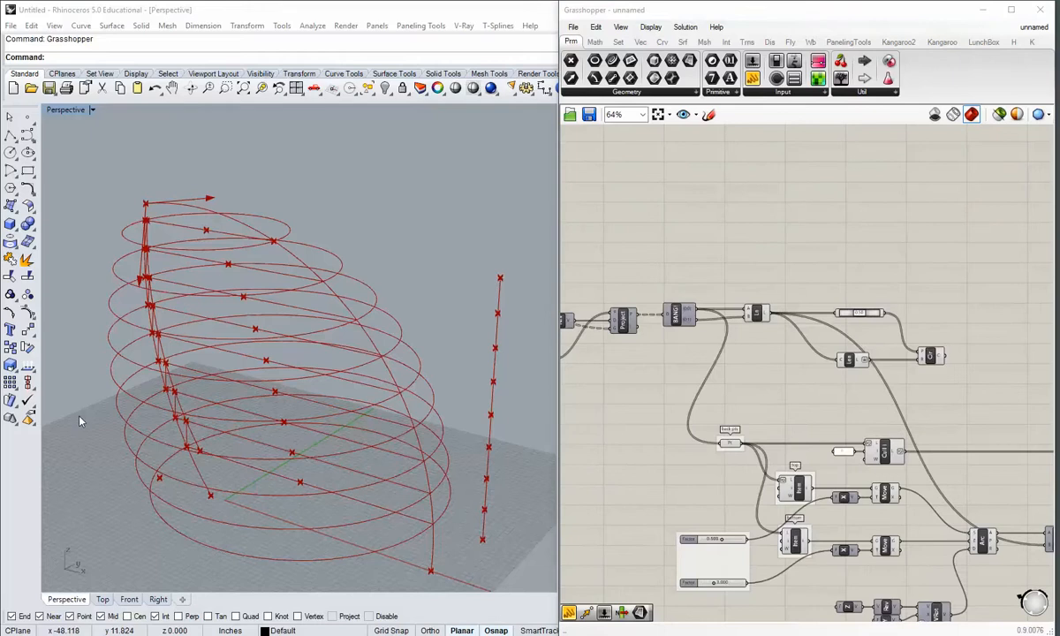
left_click(731, 356)
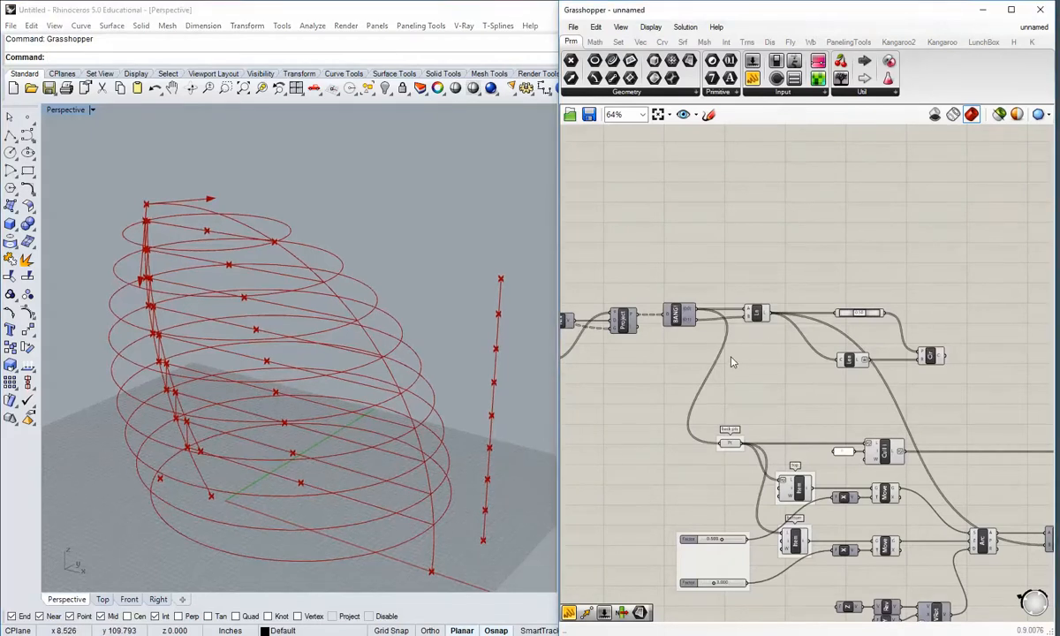
scroll(705, 325, "up", 2)
scroll(722, 298, "up", 2)
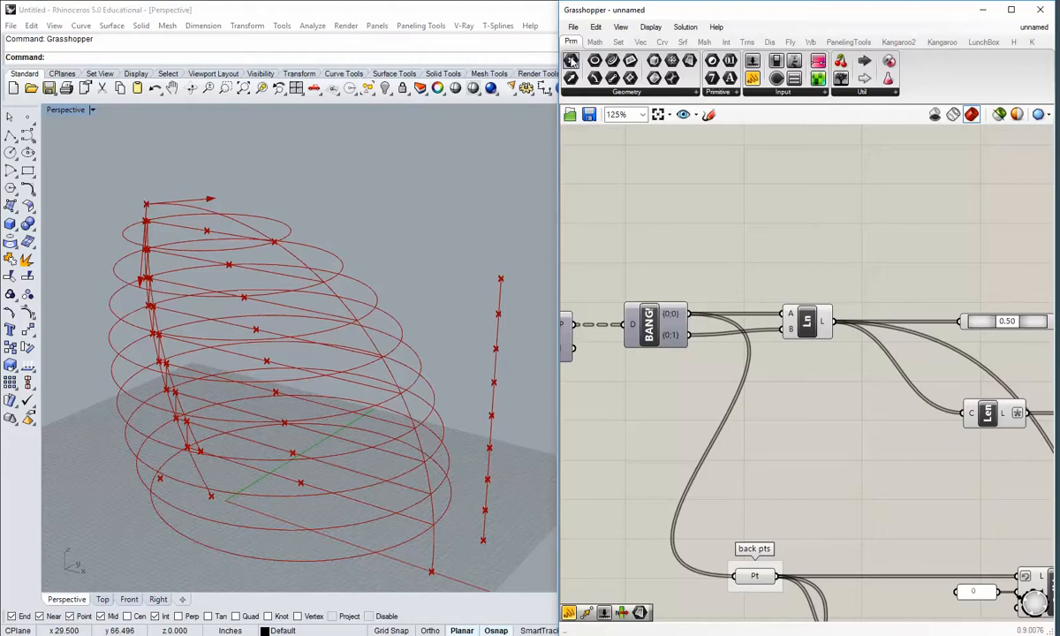
left_click(571, 61)
left_click(750, 251)
left_click_drag(690, 304, 732, 215)
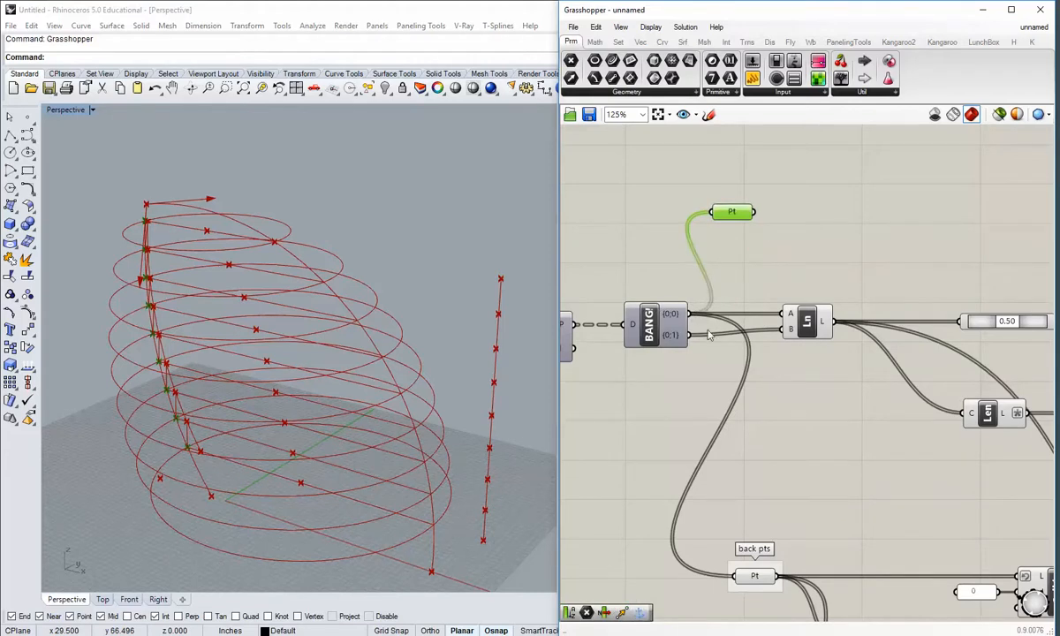
left_click_drag(691, 335, 718, 221, "shift")
left_click(733, 277)
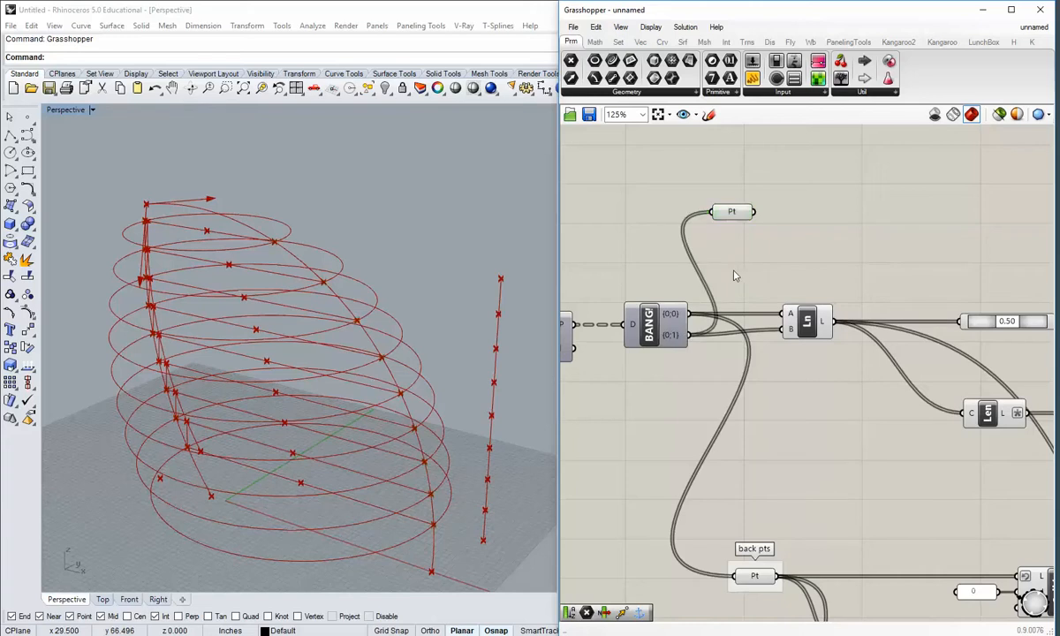
Move the new Point parameter farther up, clear of the Line component and its wires.
right_click_drag(741, 221, 721, 293)
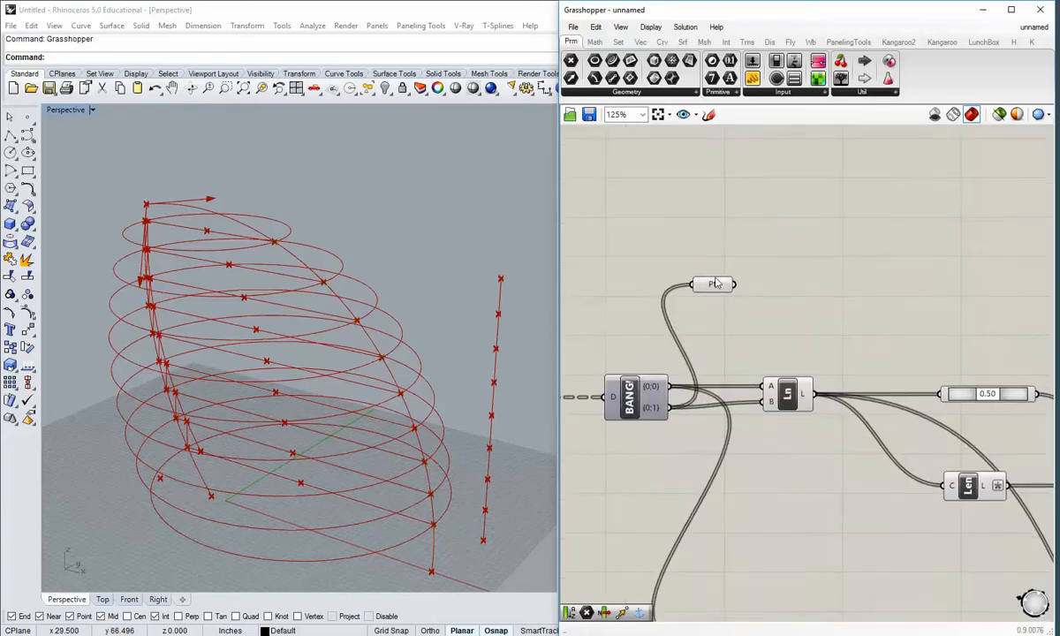
left_click_drag(715, 275, 726, 239)
left_click_drag(719, 281, 748, 209)
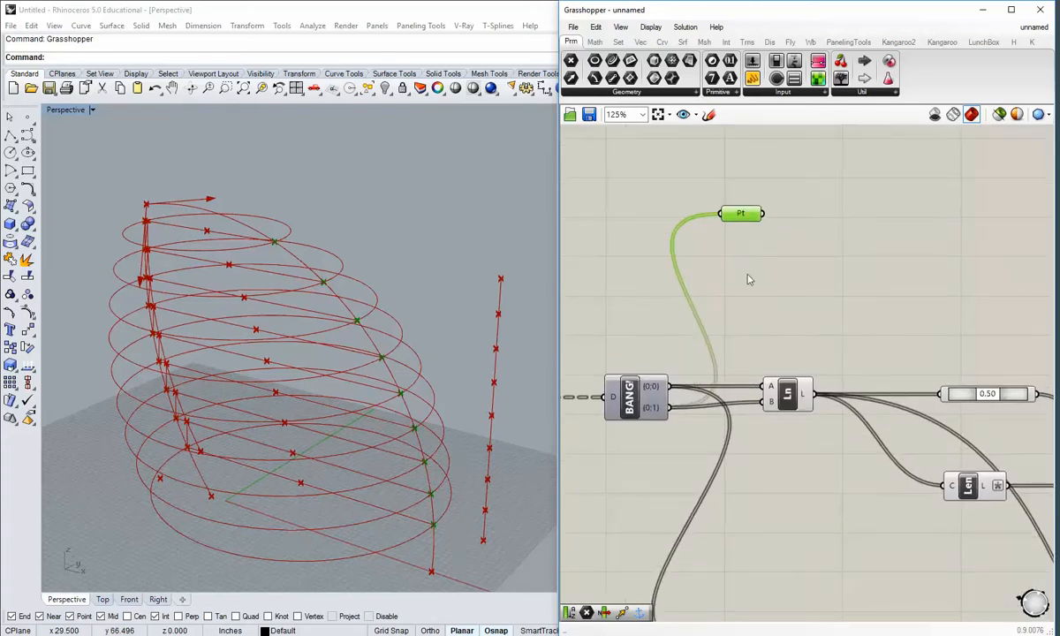
left_click(749, 277)
scroll(750, 277, "down", 3)
right_click_drag(730, 271, 701, 306)
scroll(701, 305, "up", 2)
left_click_drag(726, 265, 717, 184)
left_click(725, 260)
scroll(737, 411, "down", 2)
right_click_drag(737, 412, 731, 427)
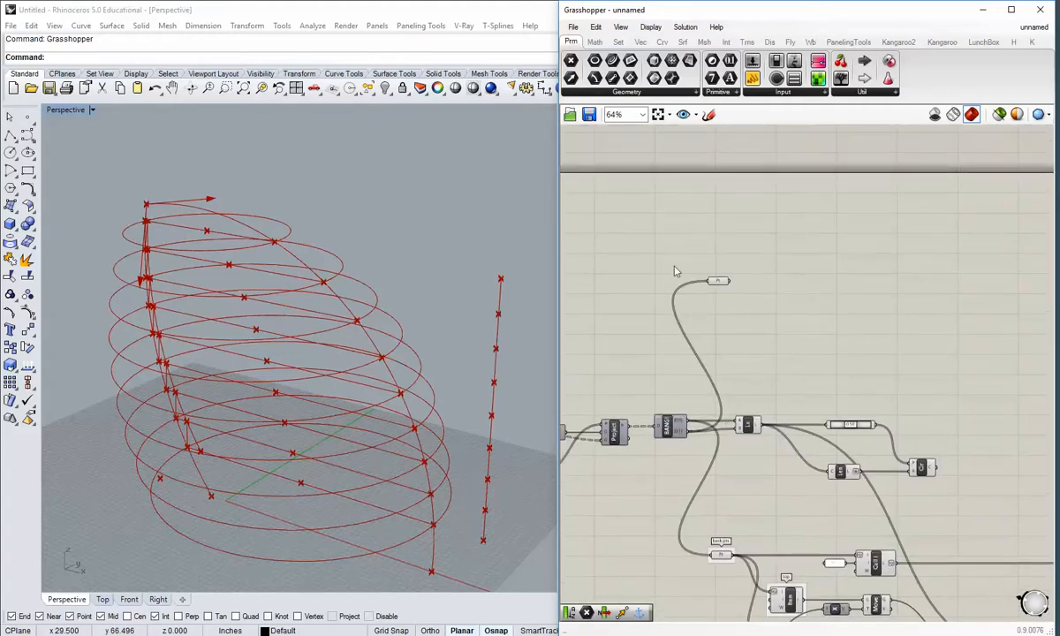
Inspect the new Point parameter's coordinates and where its points lie on the front arc in the Perspective view.
scroll(676, 271, "up", 3)
left_click(706, 287)
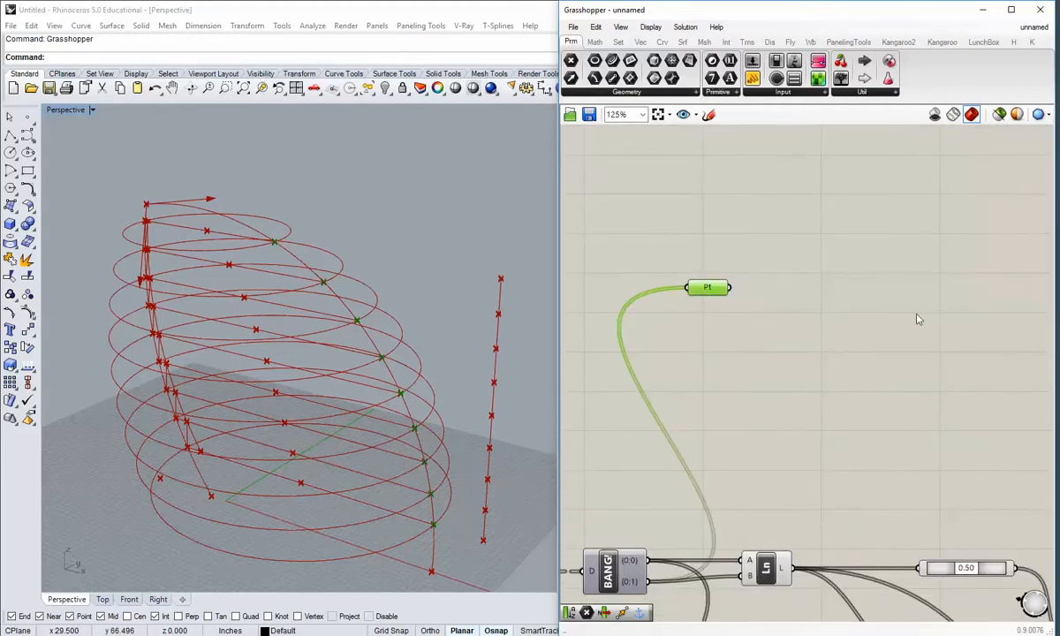
right_click_drag(410, 387, 417, 387)
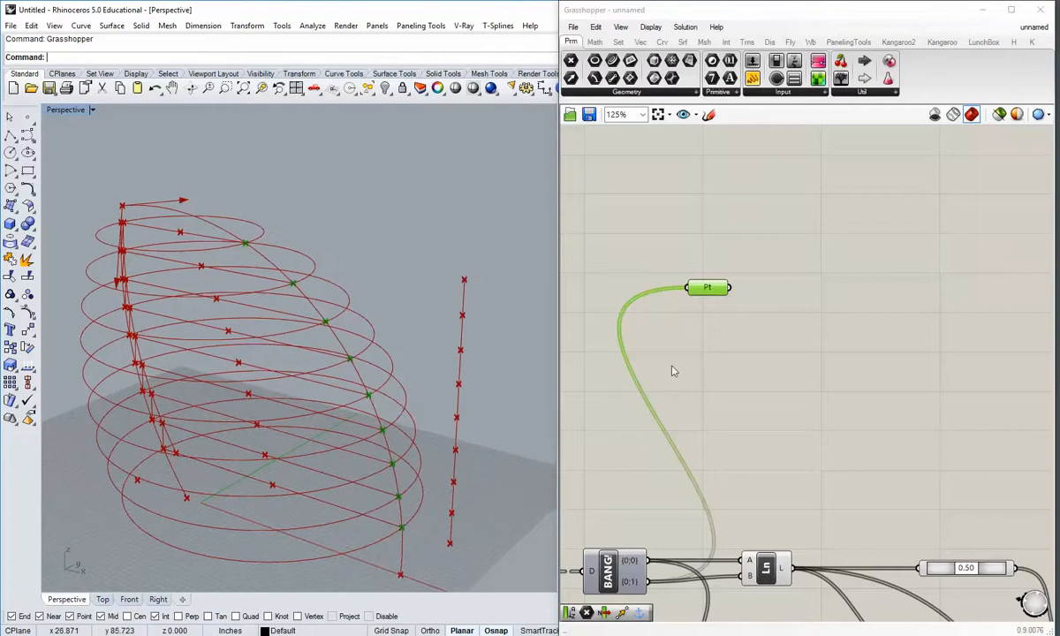
left_click(672, 372)
right_click_drag(671, 371, 651, 339)
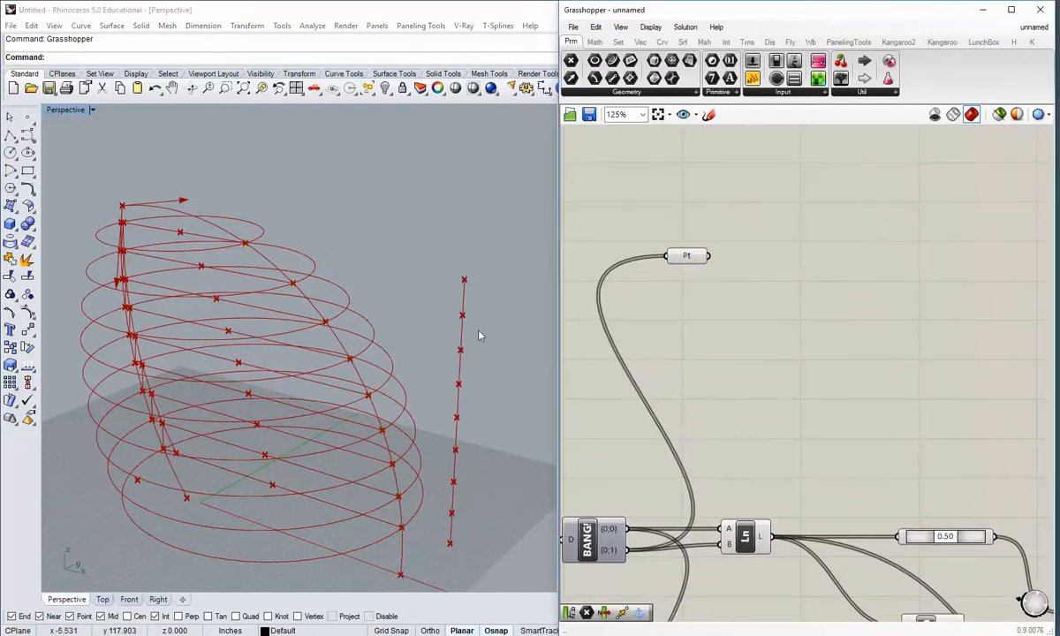
right_click_drag(478, 334, 471, 332, "shift")
right_click_drag(714, 264, 686, 279)
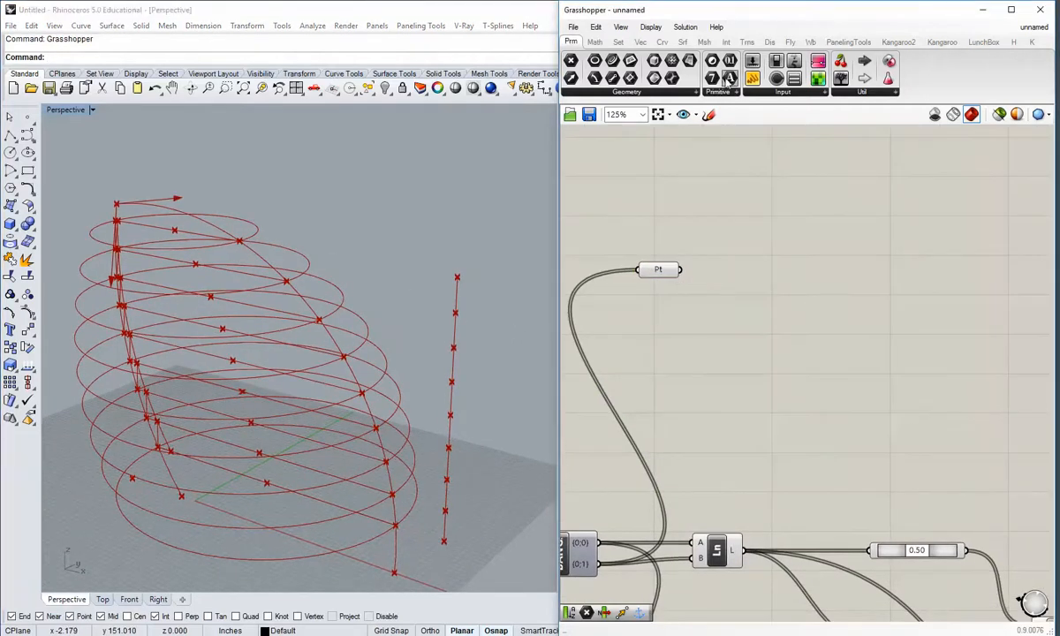
mouse_move(667, 272)
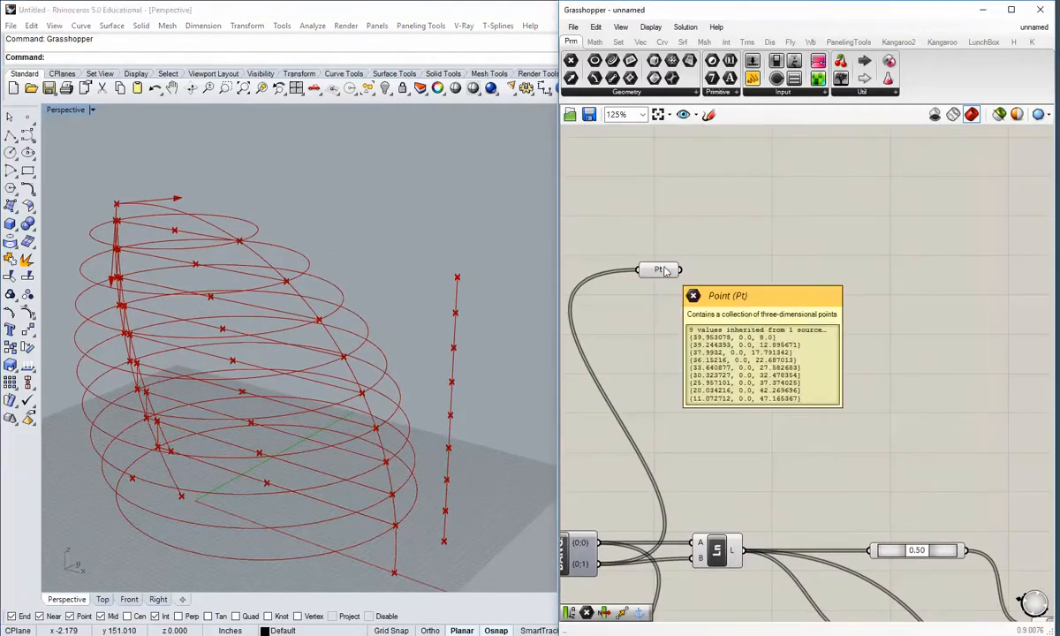
Bring up the curve components to find one for the front arc points.
left_click(664, 44)
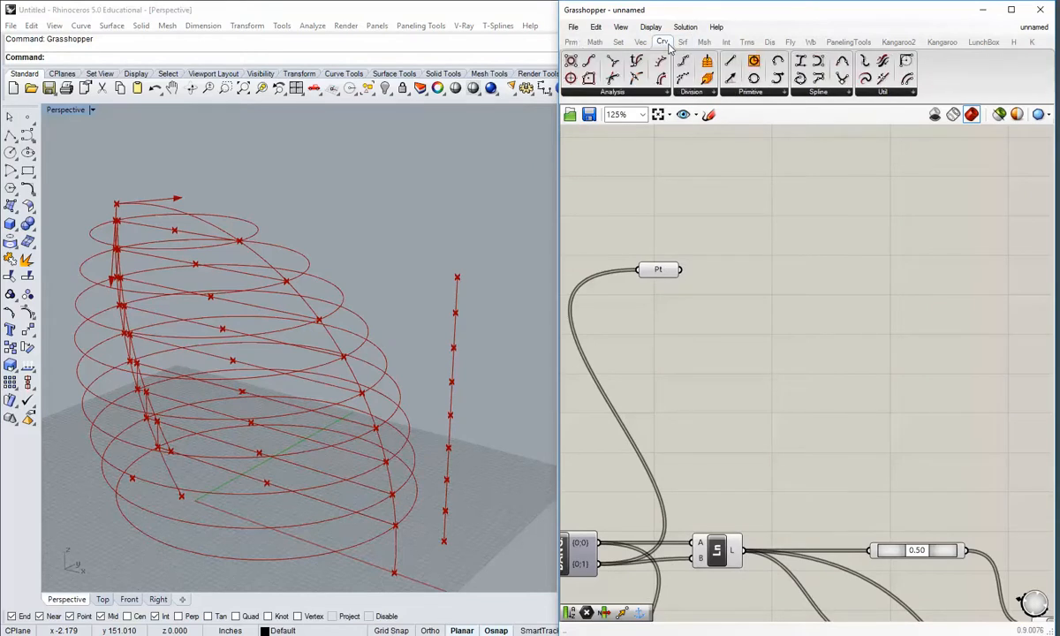
Add a PolyLine component beside the Pt parameter and feed the points into its vertices input.
left_click(811, 94)
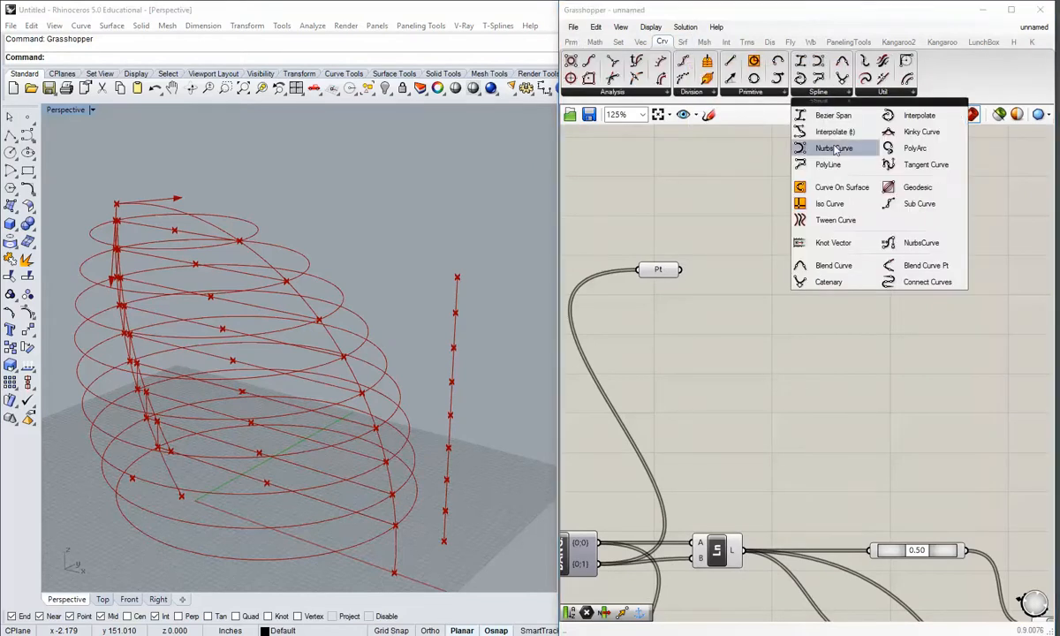
left_click_drag(822, 160, 755, 260)
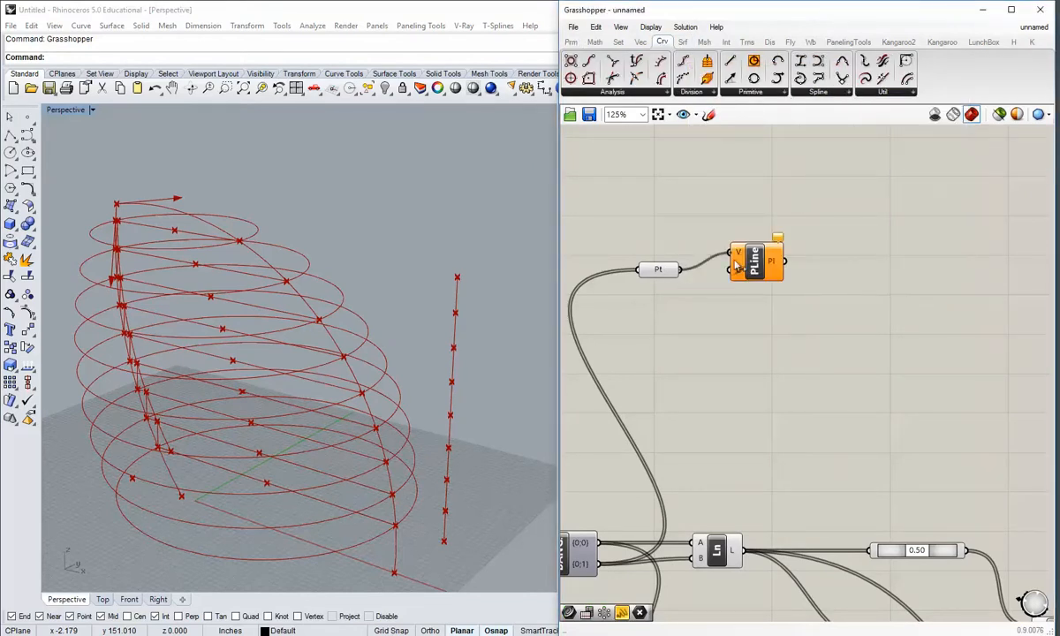
left_click_drag(681, 269, 754, 281)
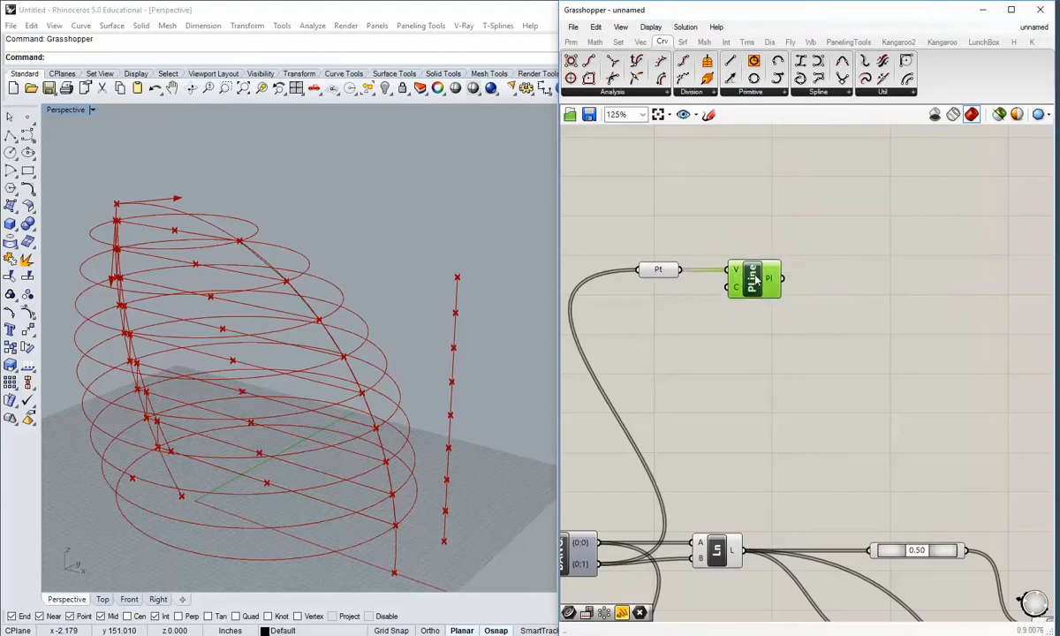
right_click_drag(292, 351, 299, 355, "shift")
scroll(298, 356, "up", 6)
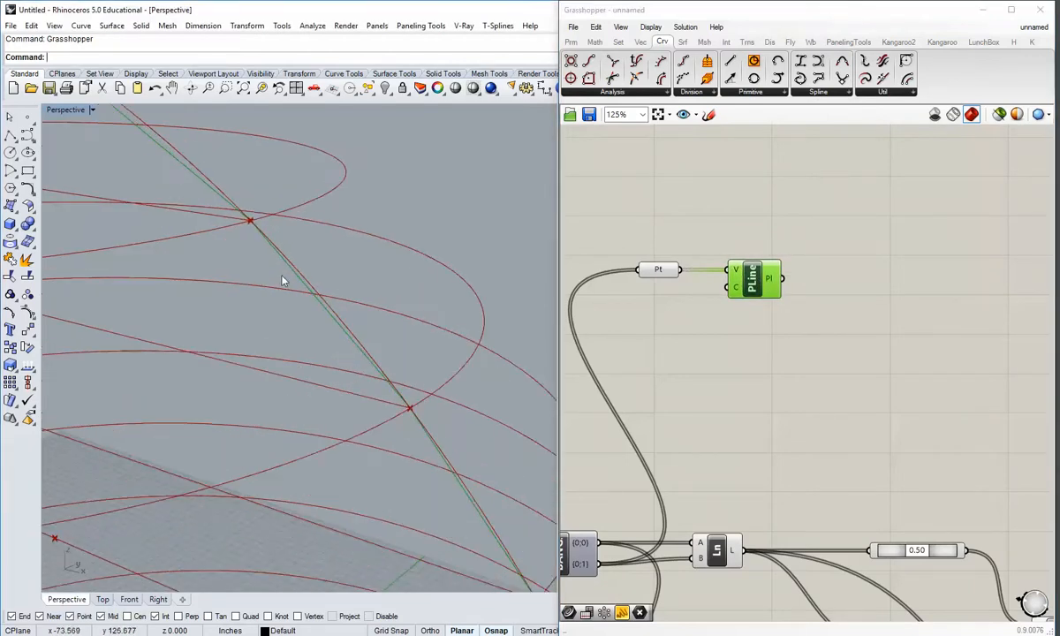
left_click(625, 230)
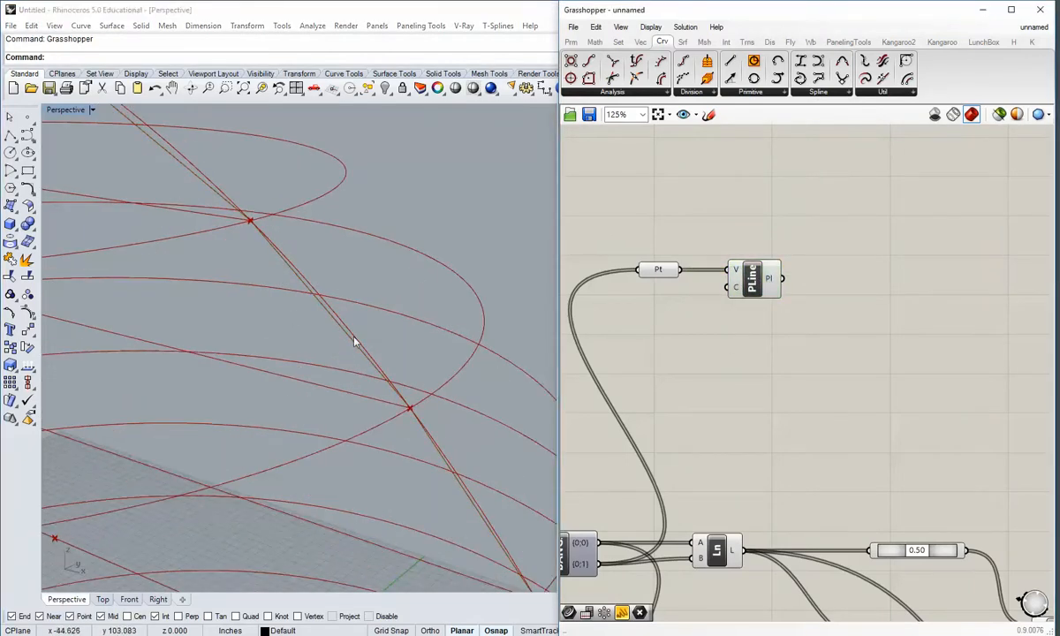
scroll(337, 329, "down", 1)
scroll(348, 348, "down", 5)
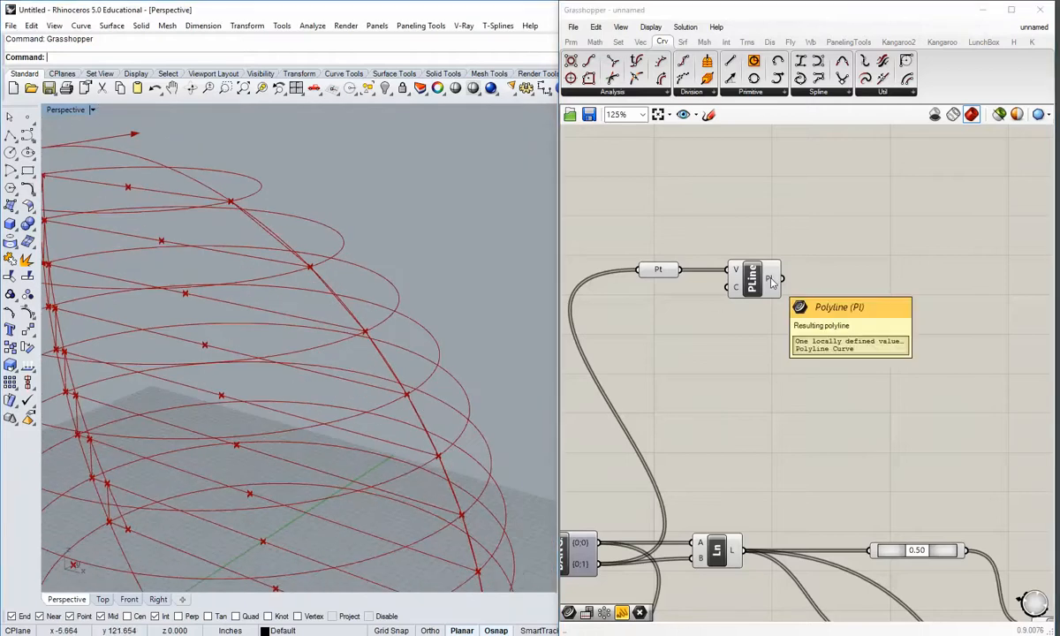
Add an Explode component after the PolyLine and connect the polyline output to its curve input.
right_click_drag(821, 308, 777, 310)
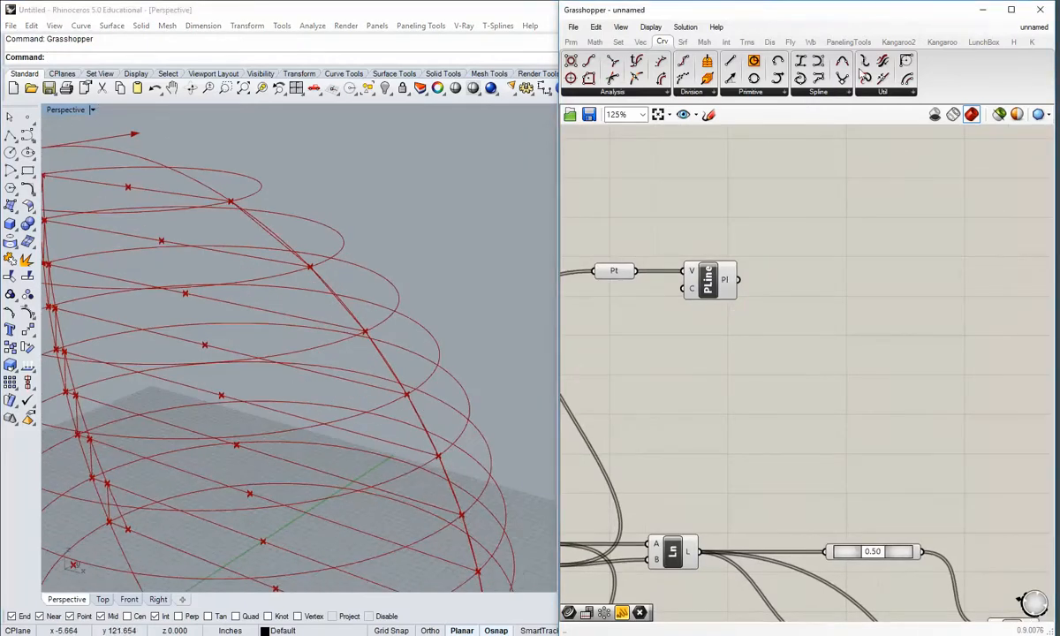
left_click(872, 94)
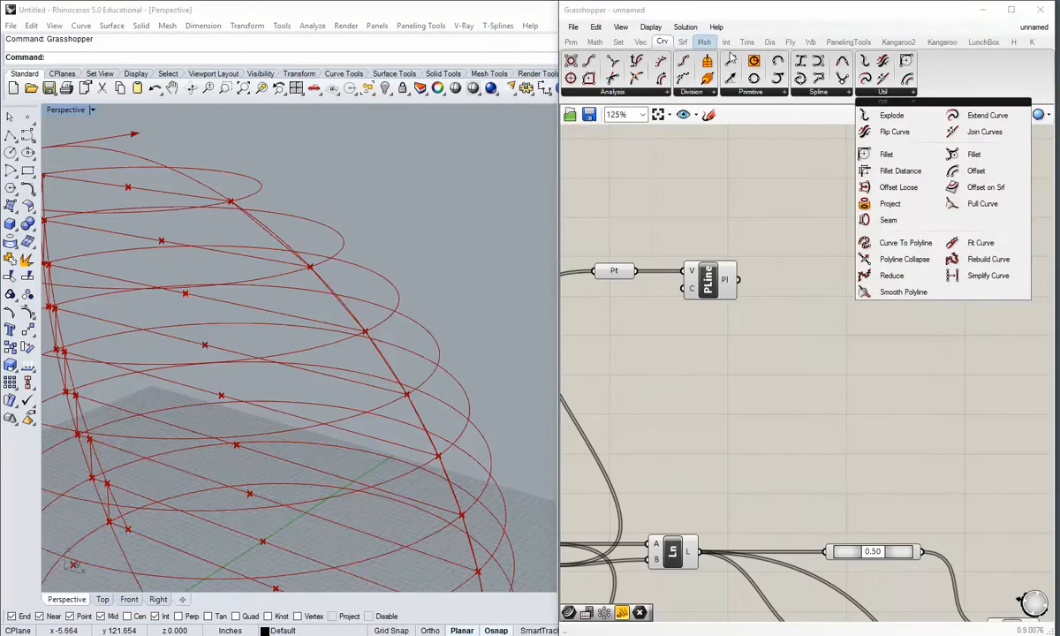
left_click(891, 116)
left_click(798, 303)
left_click_drag(738, 280, 780, 321)
left_click(727, 347)
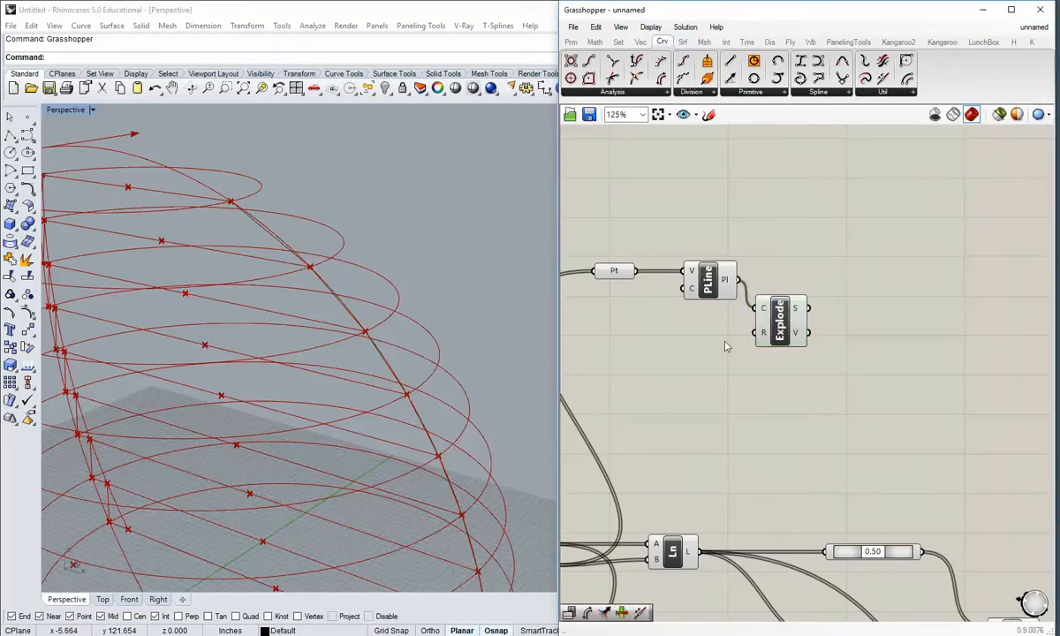
Turn off the preview of the PolyLine component and shift it closer to the Pt parameter.
right_click(709, 279)
left_click(720, 302)
left_click_drag(709, 279, 687, 279)
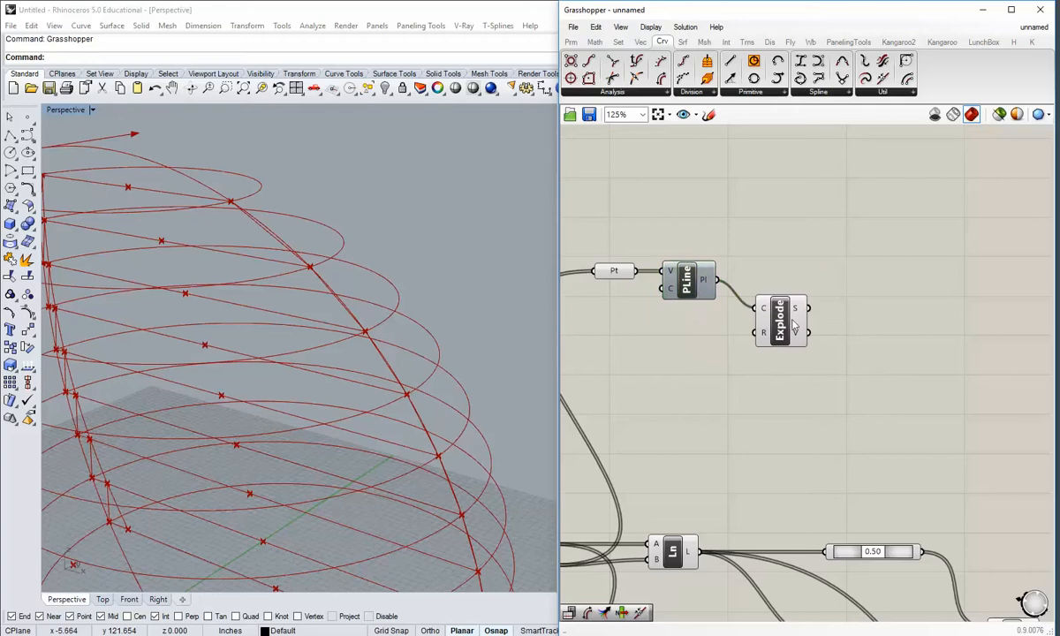
Locate the Line component fed by the two culled point lists and highlight its lines in the model.
mouse_move(795, 313)
right_click_drag(792, 341, 775, 343)
scroll(346, 345, "down", 4)
right_click_drag(774, 420, 774, 379)
scroll(774, 380, "down", 4)
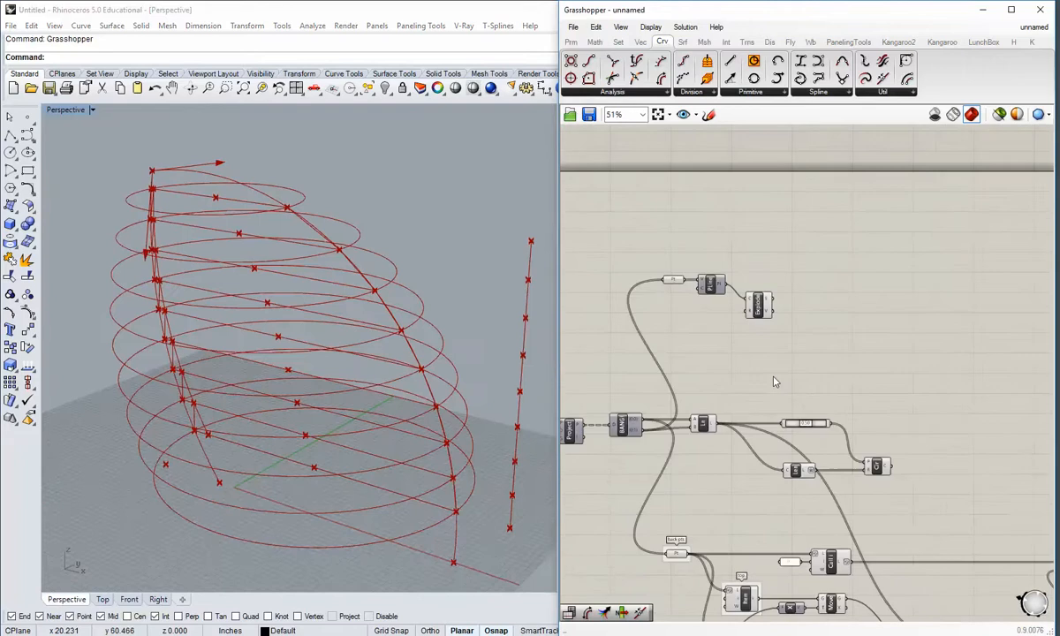
right_click_drag(1045, 536, 937, 468)
scroll(938, 469, "up", 3)
left_click(855, 454)
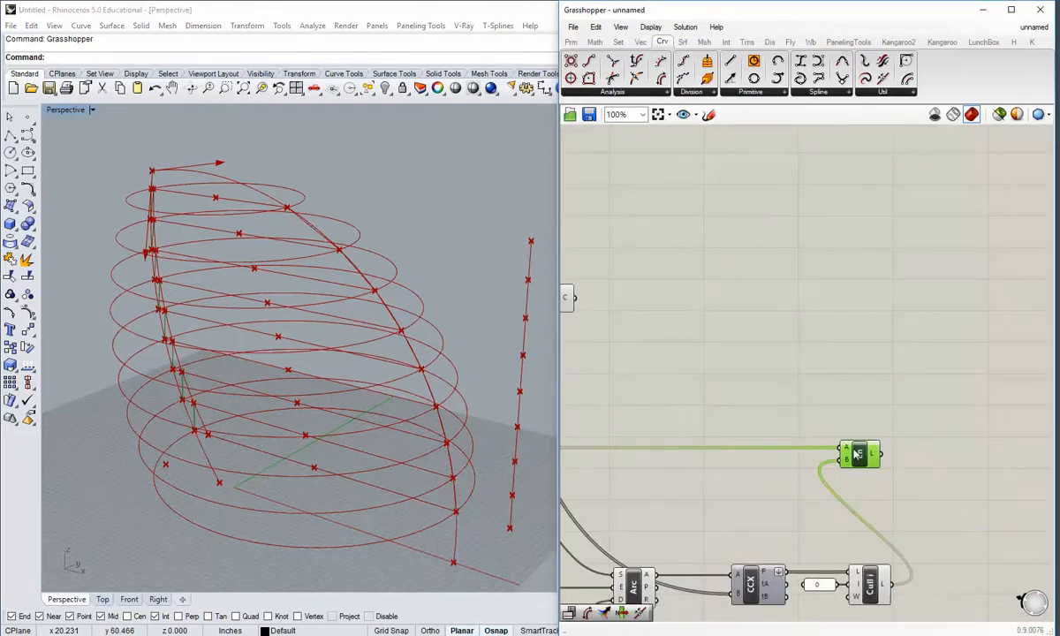
left_click(810, 394)
scroll(765, 351, "down", 2)
right_click_drag(728, 335, 817, 445)
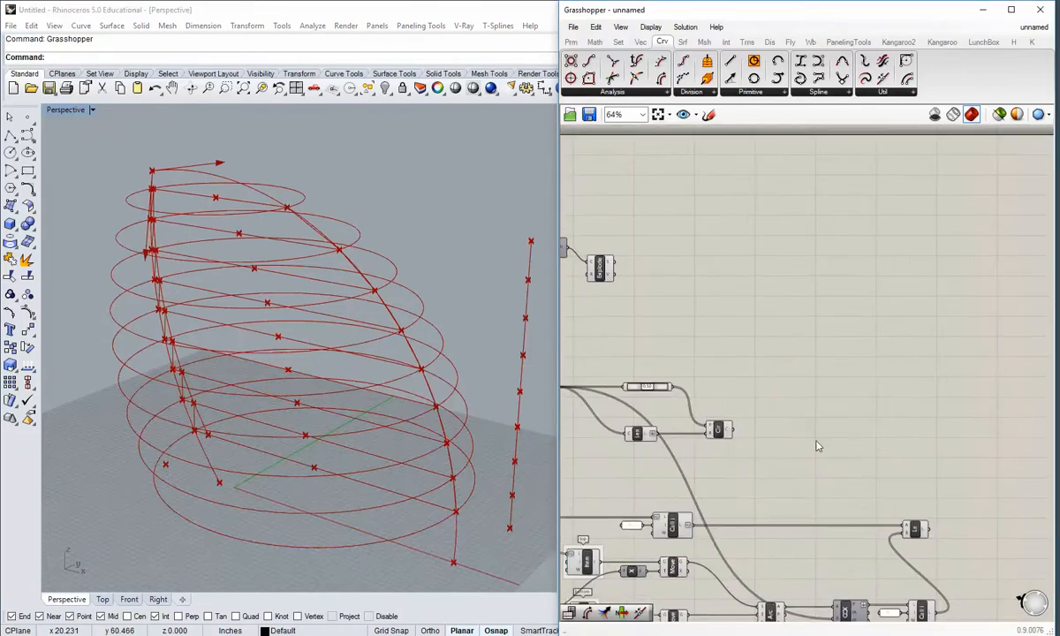
Move the Explode component across the canvas above the Line component and align the two vertically.
left_click_drag(602, 274, 673, 260)
left_click(830, 421)
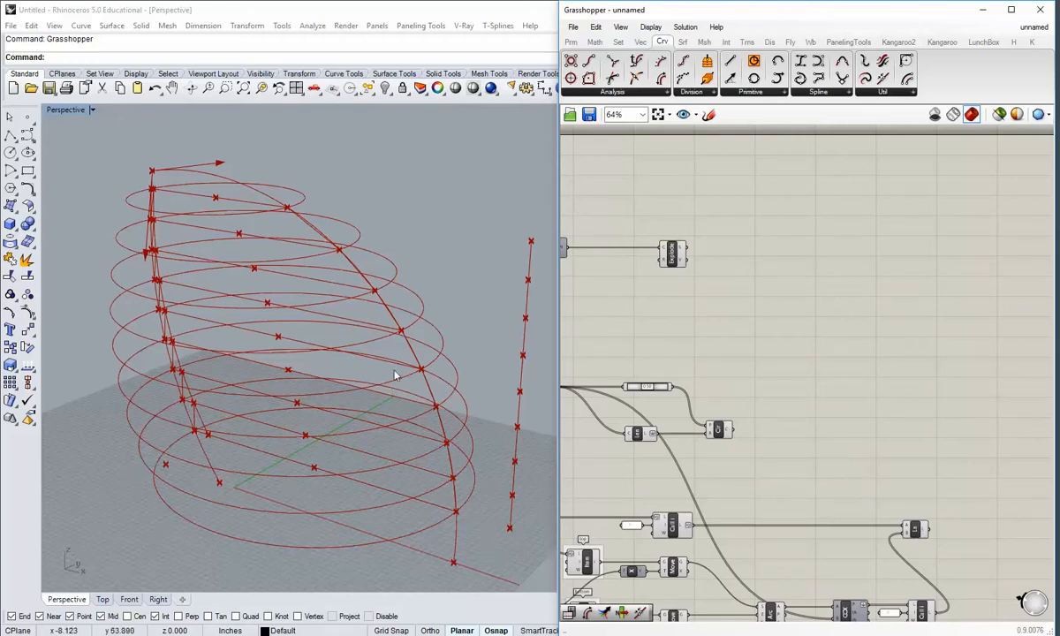
right_click_drag(398, 373, 402, 398)
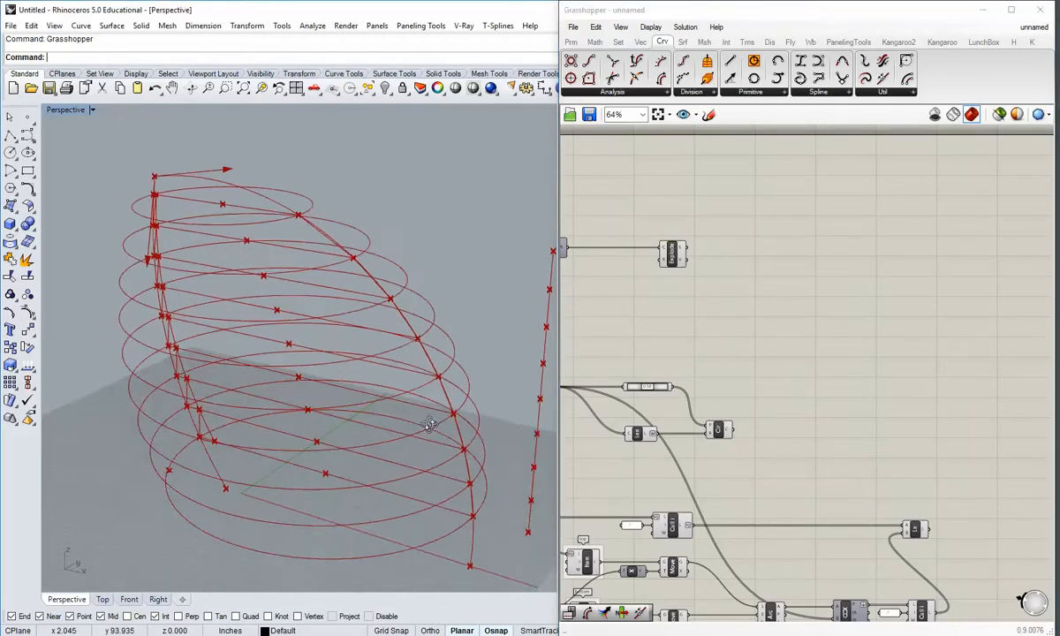
left_click_drag(676, 255, 928, 257)
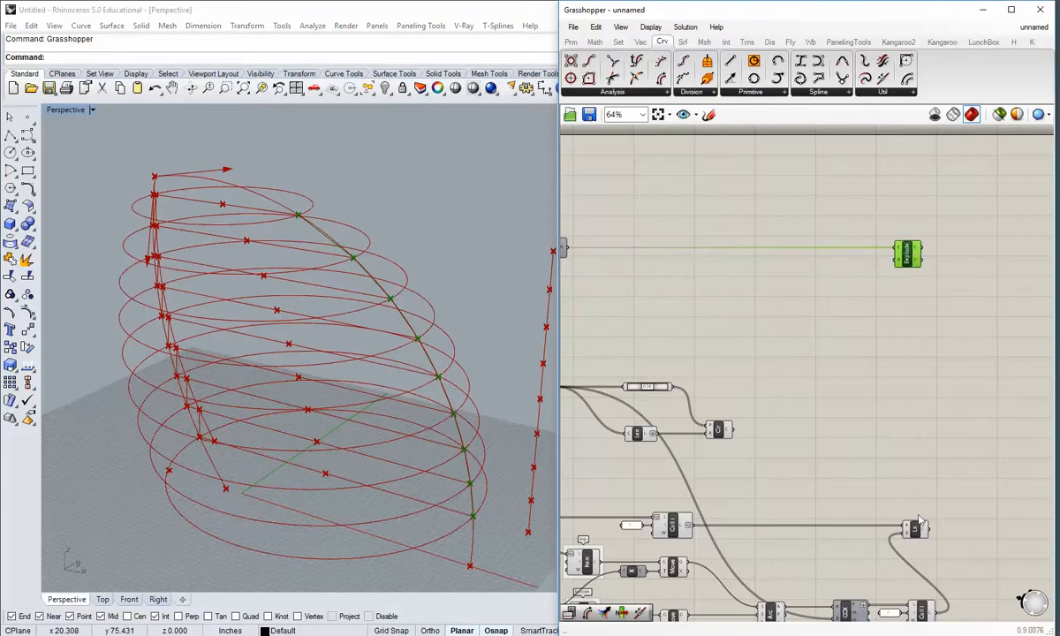
left_click_drag(942, 543, 900, 256)
left_click(928, 297)
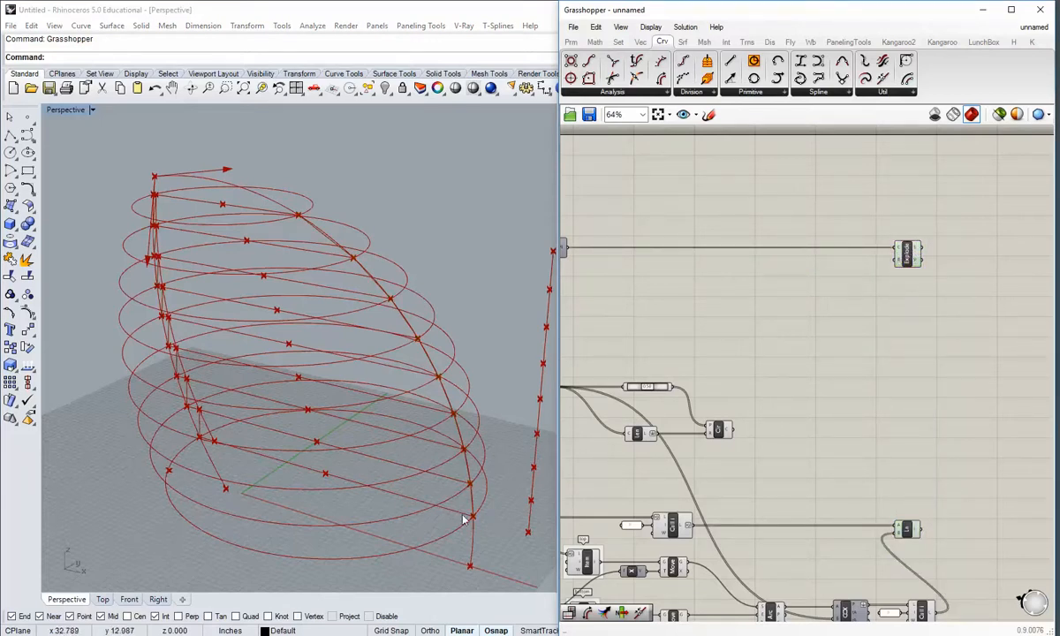
Compare the lower segments of the front and back curves in the Perspective and Front views.
right_click_drag(467, 516, 481, 480)
right_click_drag(213, 471, 314, 565)
right_click_drag(228, 205, 329, 498)
right_click_drag(538, 454, 455, 394)
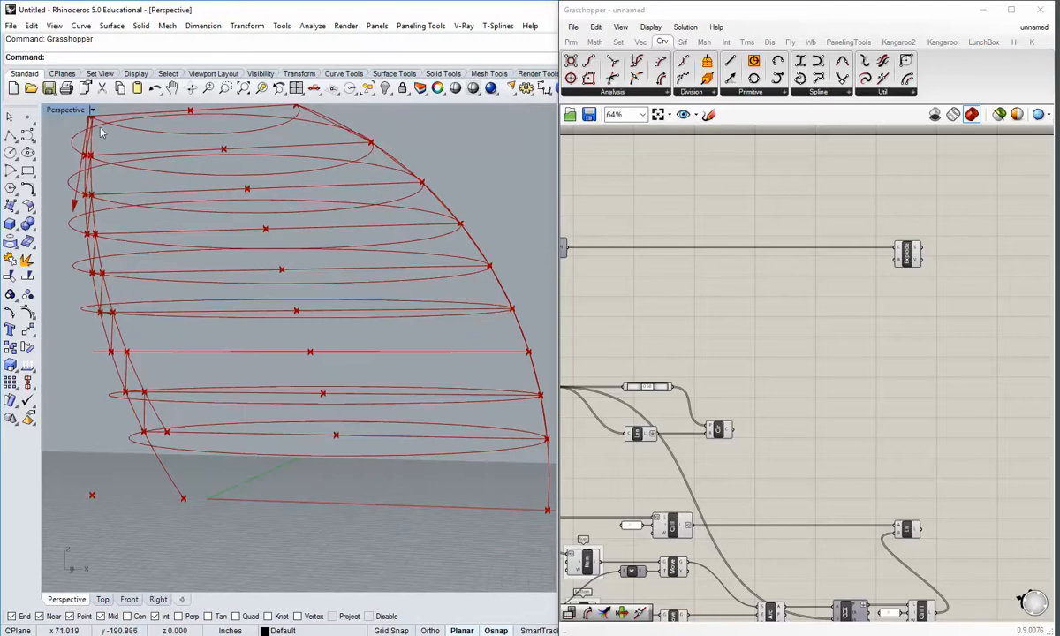
double_click(65, 110)
right_click_drag(136, 435, 158, 401)
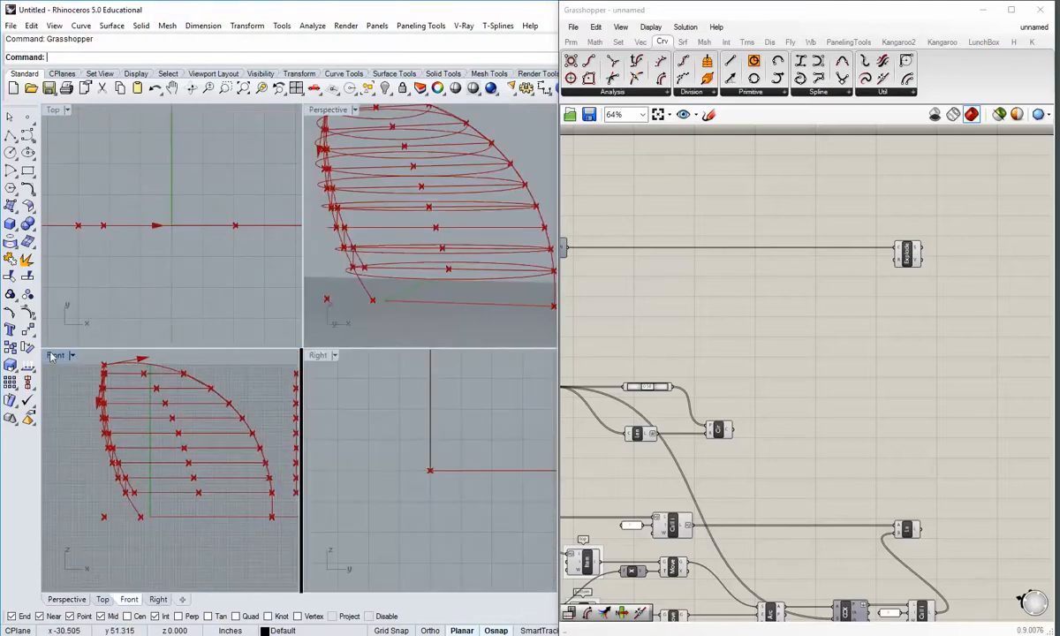
double_click(55, 355)
scroll(440, 396, "up", 2)
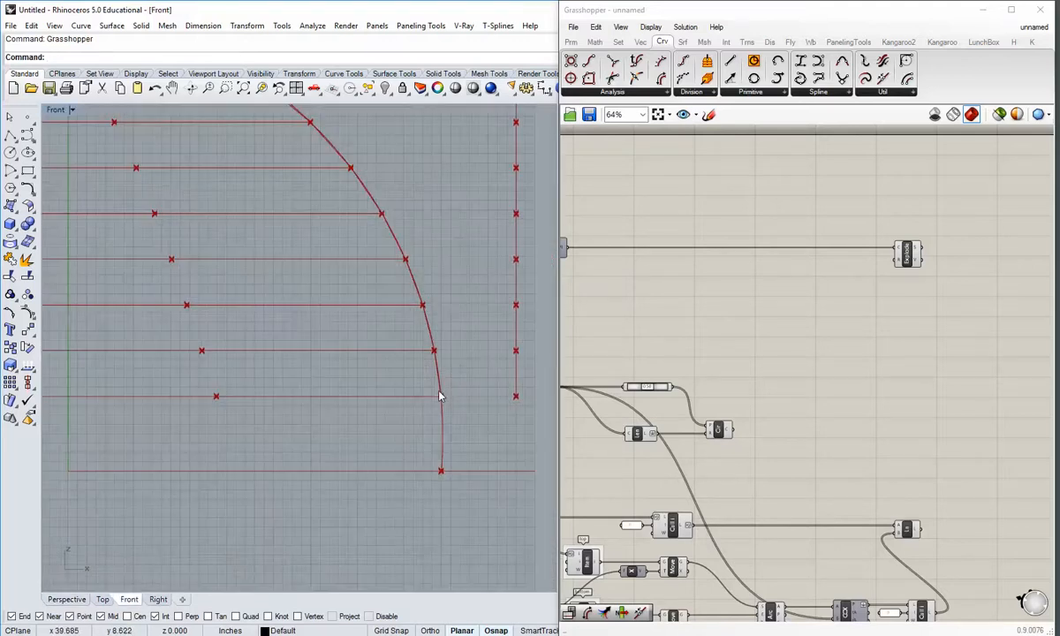
scroll(442, 399, "down", 2)
scroll(148, 398, "up", 2)
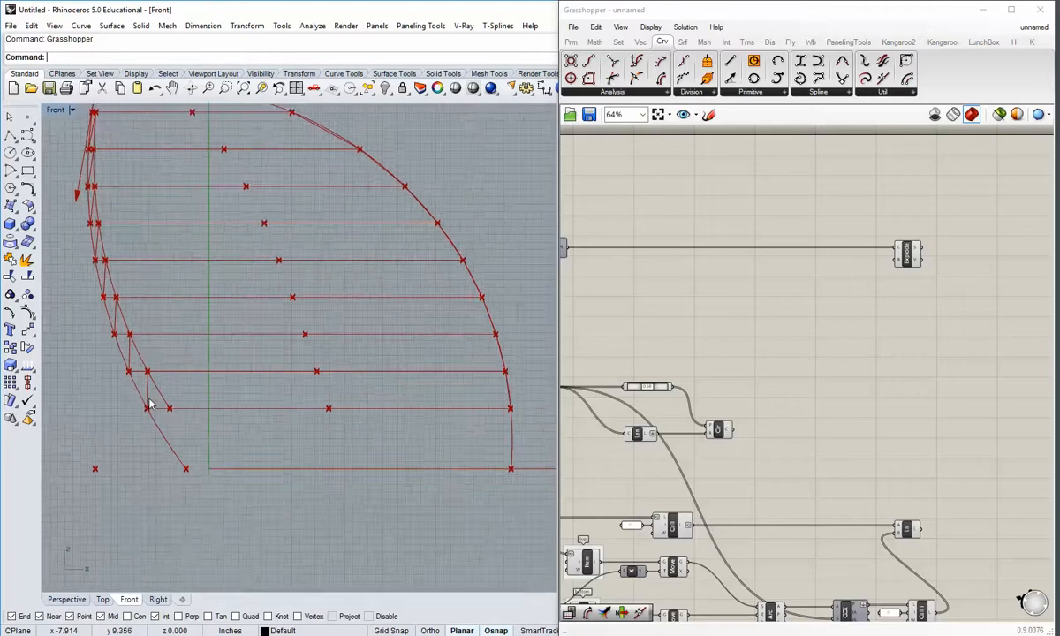
scroll(137, 393, "down", 1)
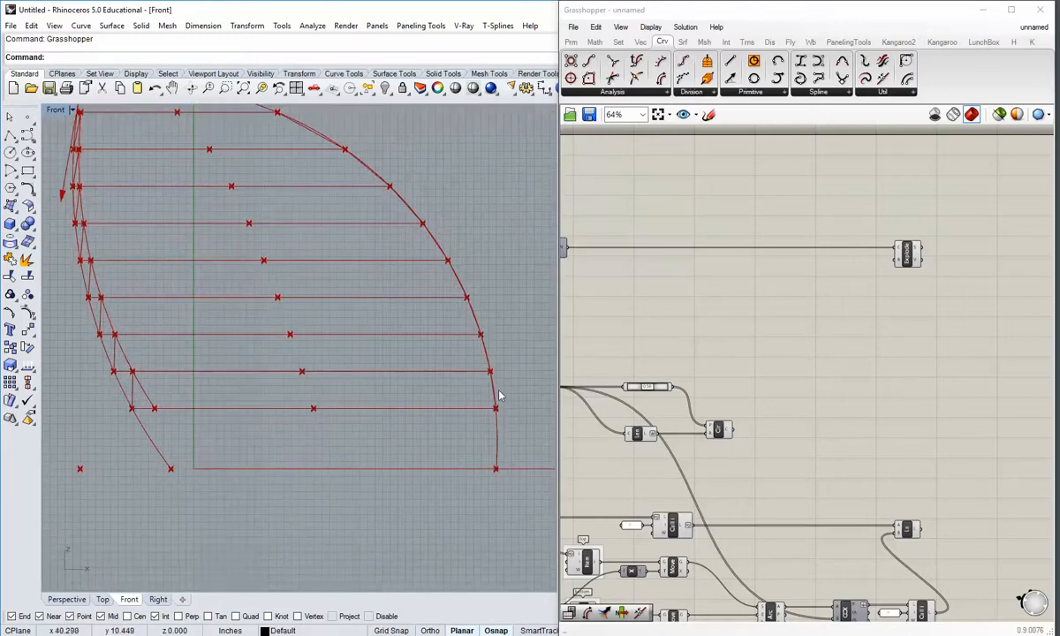
Examine the upper end of the curves and connecting lines in the Front view, then return to the Perspective view.
right_click_drag(191, 286, 234, 419)
scroll(157, 263, "up", 6)
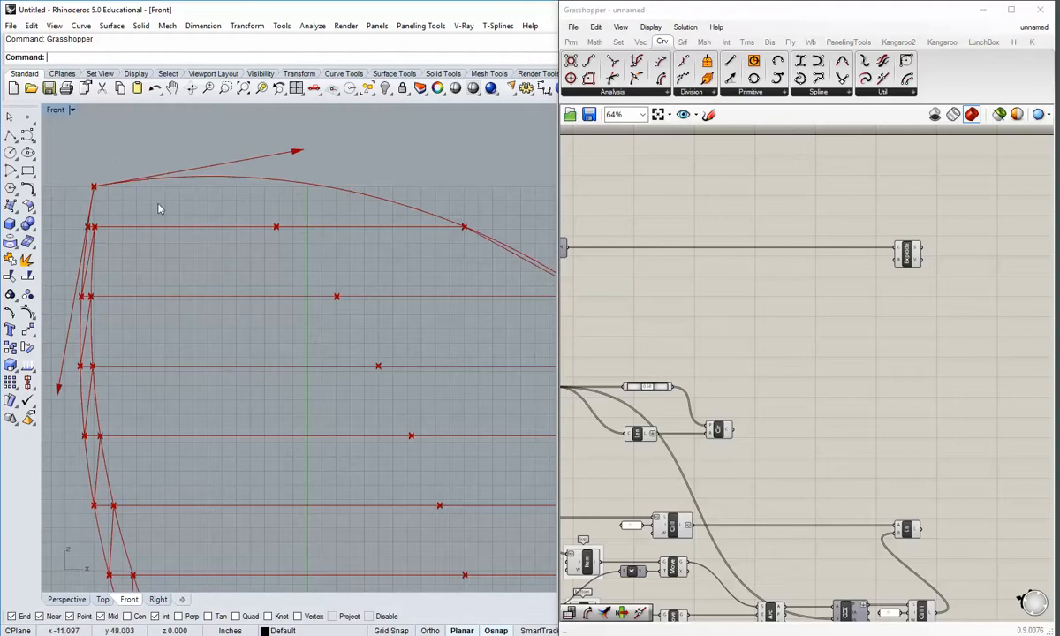
right_click_drag(179, 237, 174, 256)
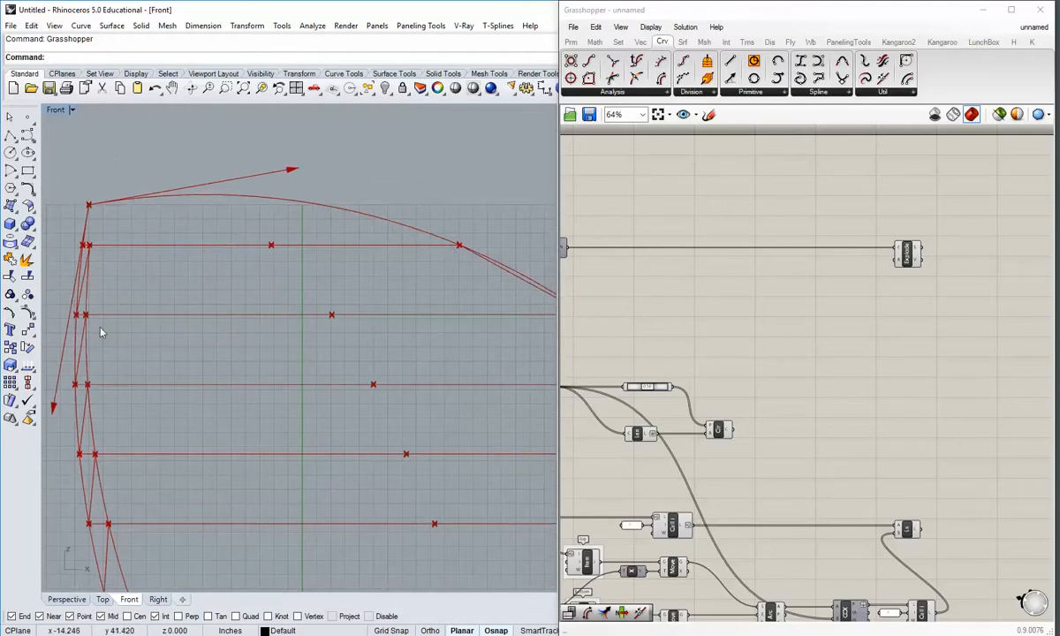
scroll(436, 295, "down", 5)
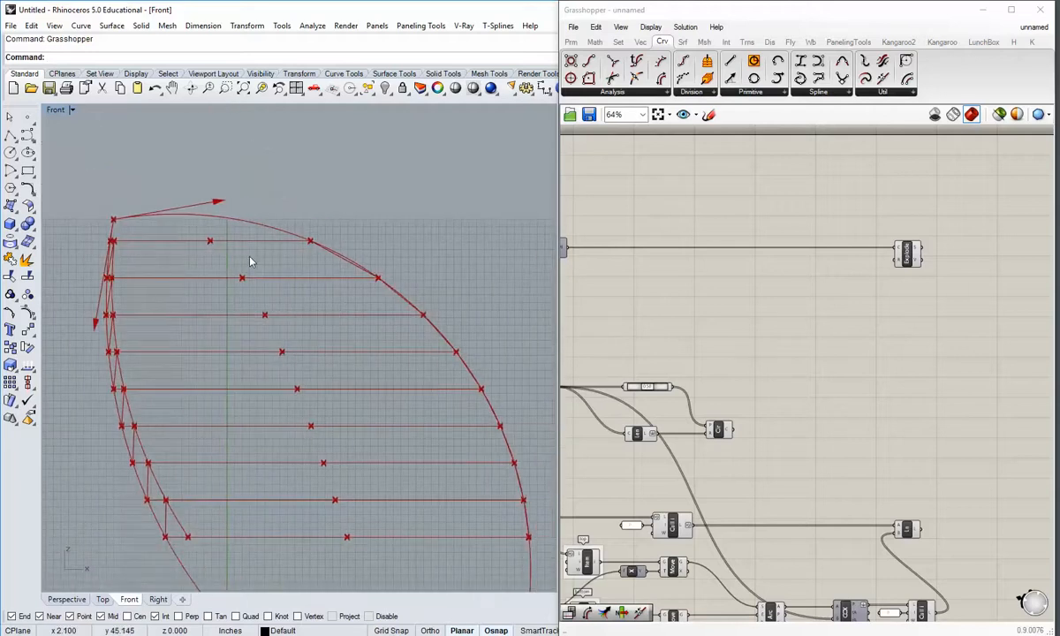
mouse_move(277, 264)
right_mouse_down()
mouse_move(263, 267)
mouse_move(278, 242)
right_mouse_up()
scroll(262, 267, "up", 2)
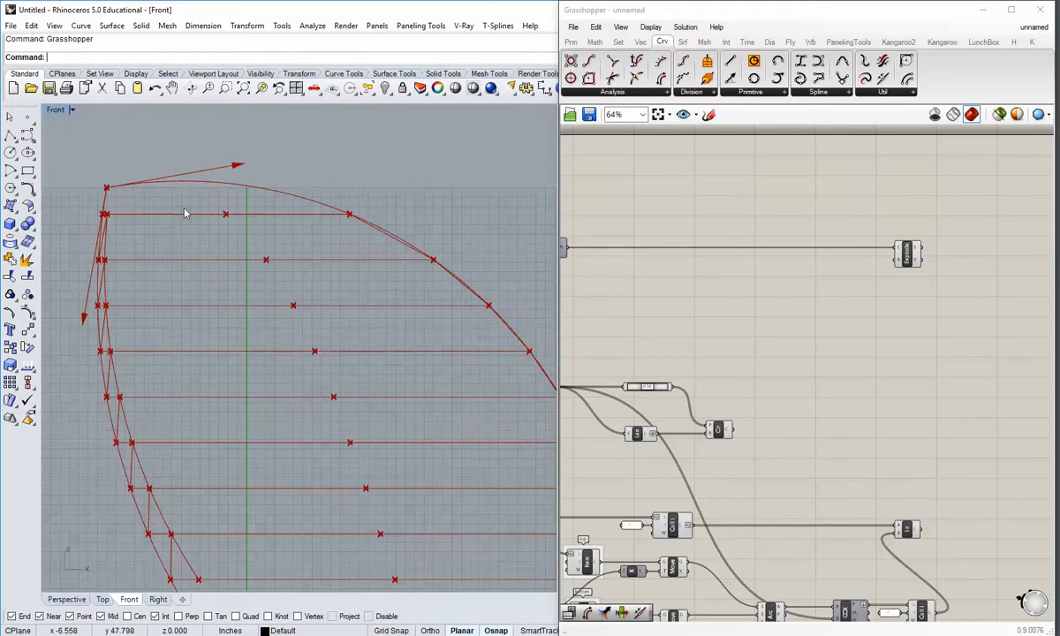
double_click(55, 110)
double_click(327, 109)
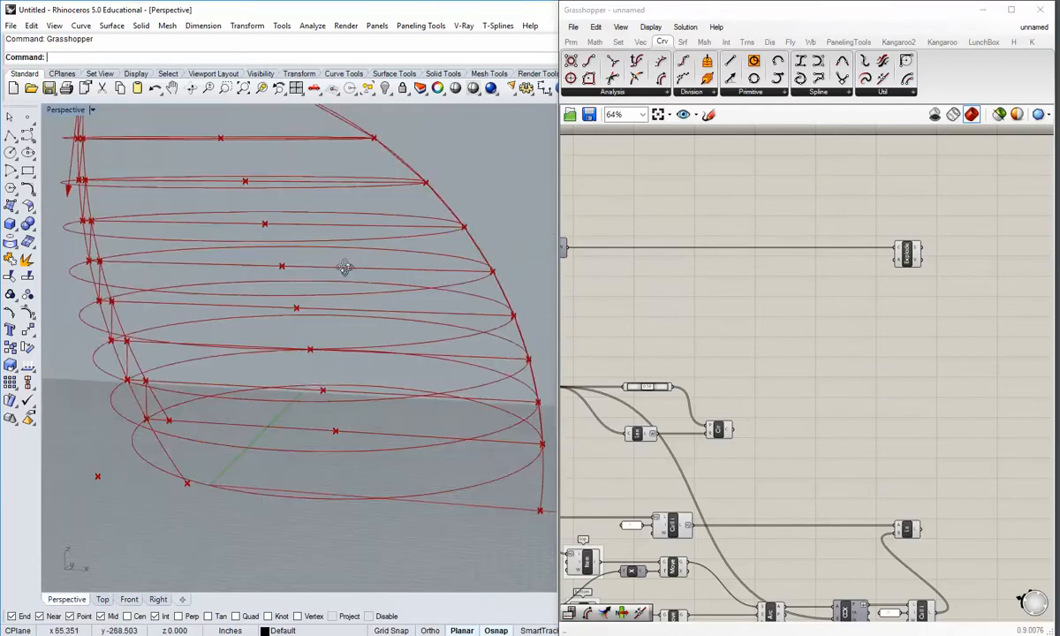
right_click_drag(343, 267, 252, 325)
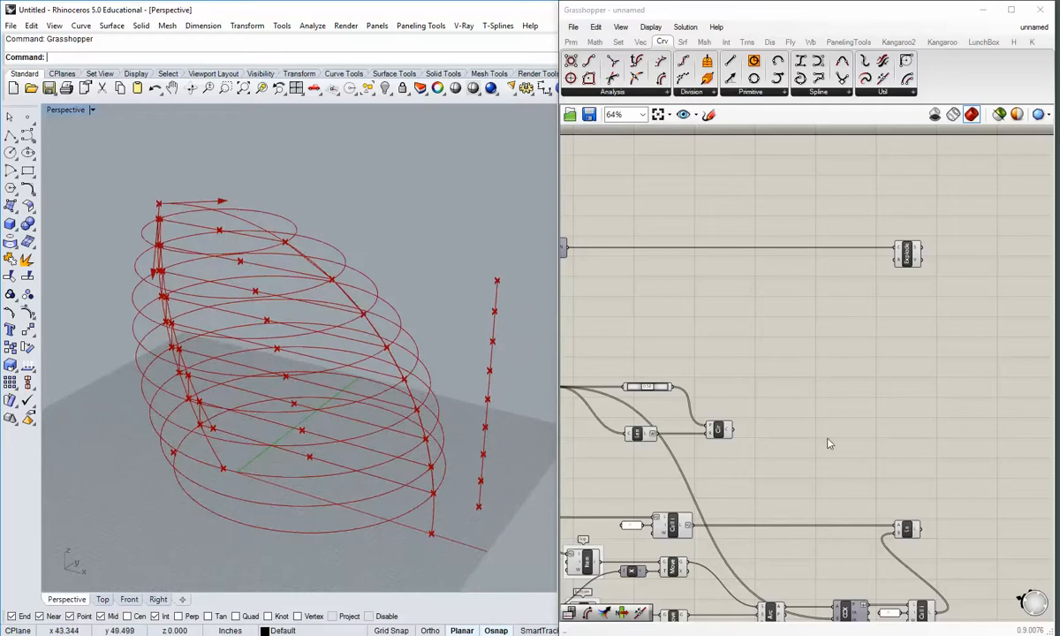
Add a Cull Index component after the Circle component and connect the circles to its list input.
scroll(796, 379, "down", 2)
scroll(824, 406, "up", 2)
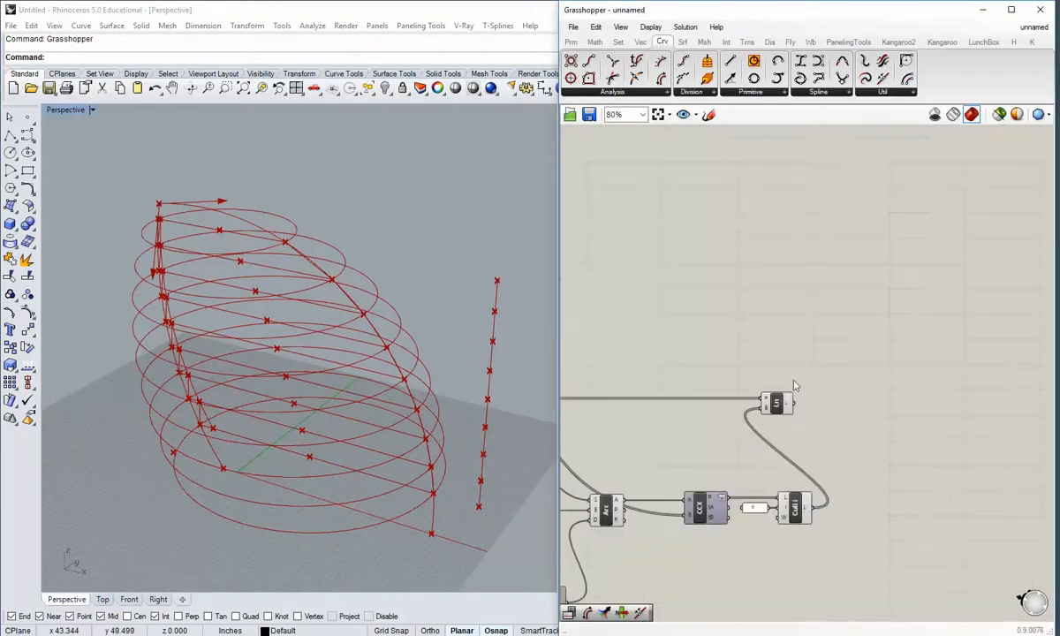
scroll(790, 381, "down", 1)
right_click_drag(745, 306, 805, 356)
left_click(652, 350)
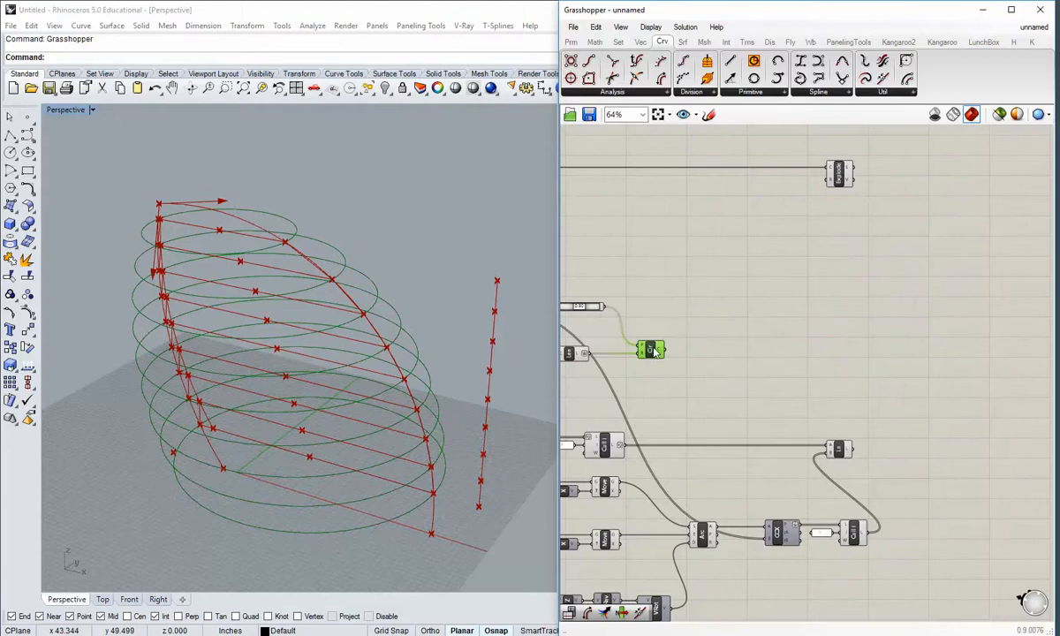
right_click_drag(688, 341, 726, 348)
scroll(726, 345, "up", 3)
left_click(725, 343)
scroll(687, 51, "up", 2)
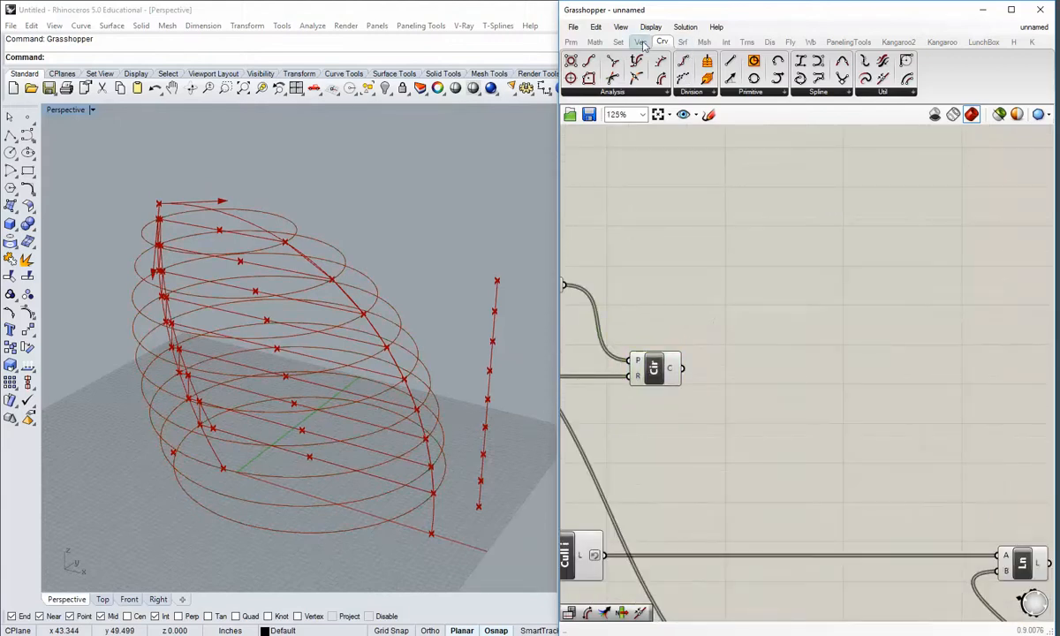
left_click(698, 92)
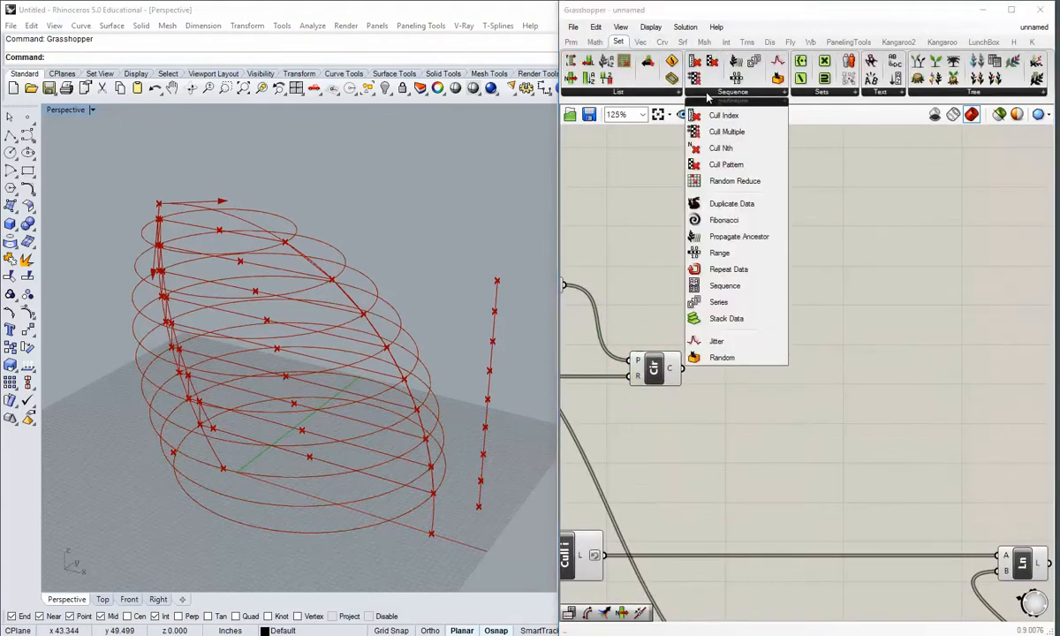
left_click_drag(691, 116, 732, 343)
left_click_drag(682, 369, 757, 326)
Add a panel containing 0 and connect it to the index input of the new Cull Index component.
left_click(573, 46)
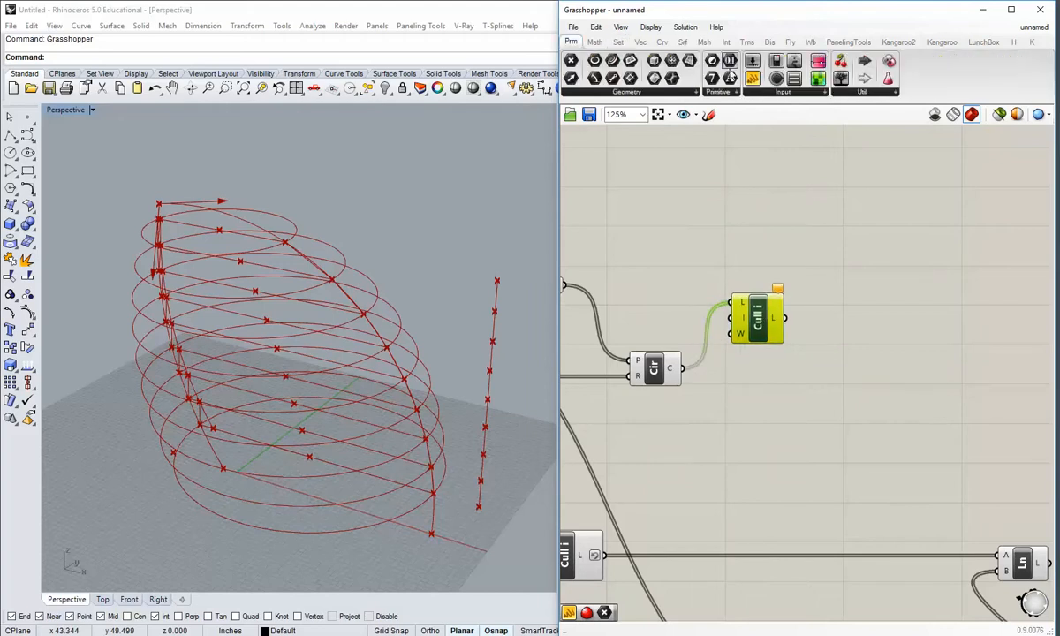
left_click(753, 79)
double_click(689, 269)
type("0")
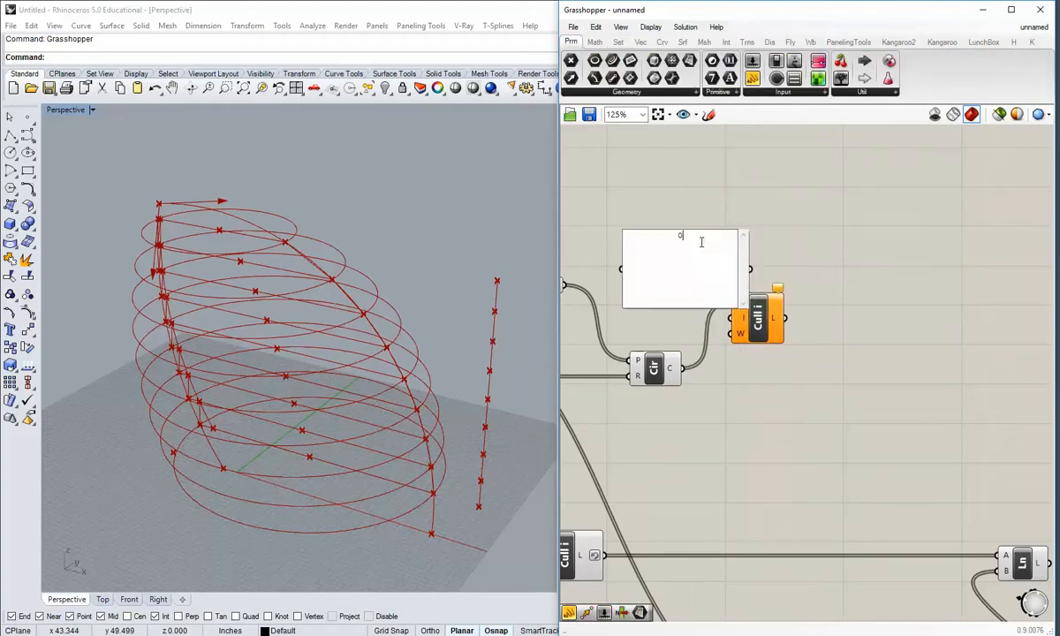
left_click(764, 263)
left_click_drag(711, 282, 721, 318)
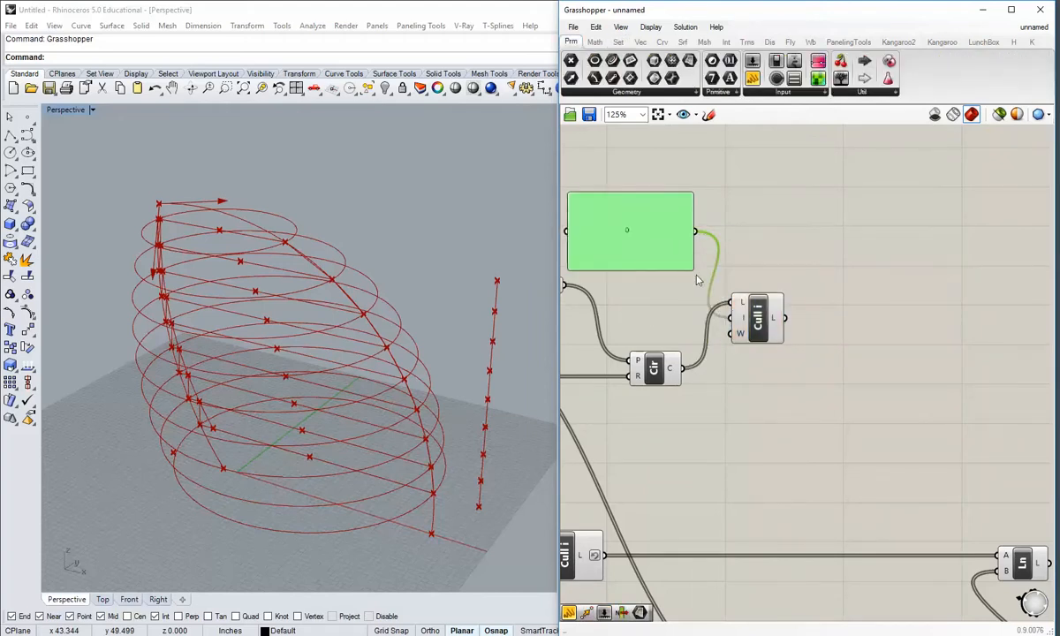
Shrink the 0 panel beside the circles' Cull Index component, reverse its list input, and check which circles it keeps.
left_click_drag(693, 270, 668, 323)
right_click(737, 303)
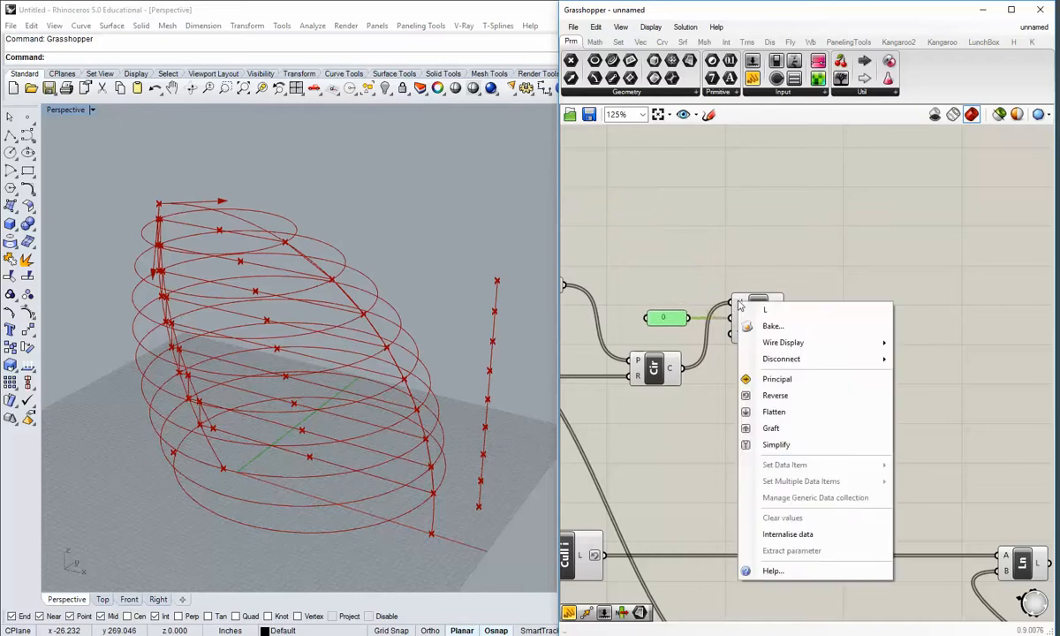
left_click(771, 392)
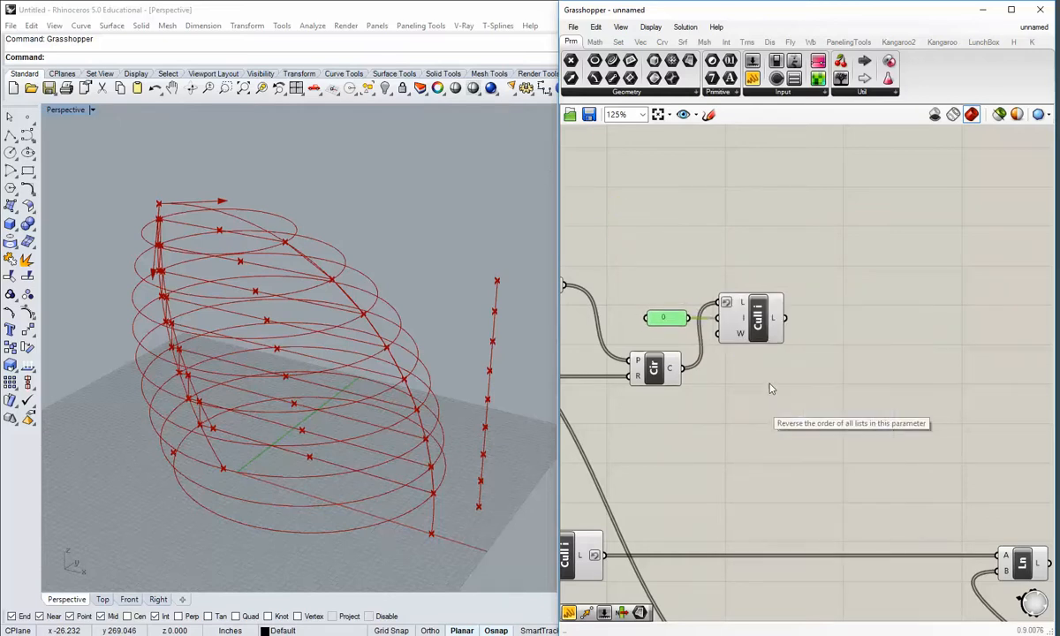
left_click(761, 319)
right_click_drag(348, 401, 369, 384, "shift")
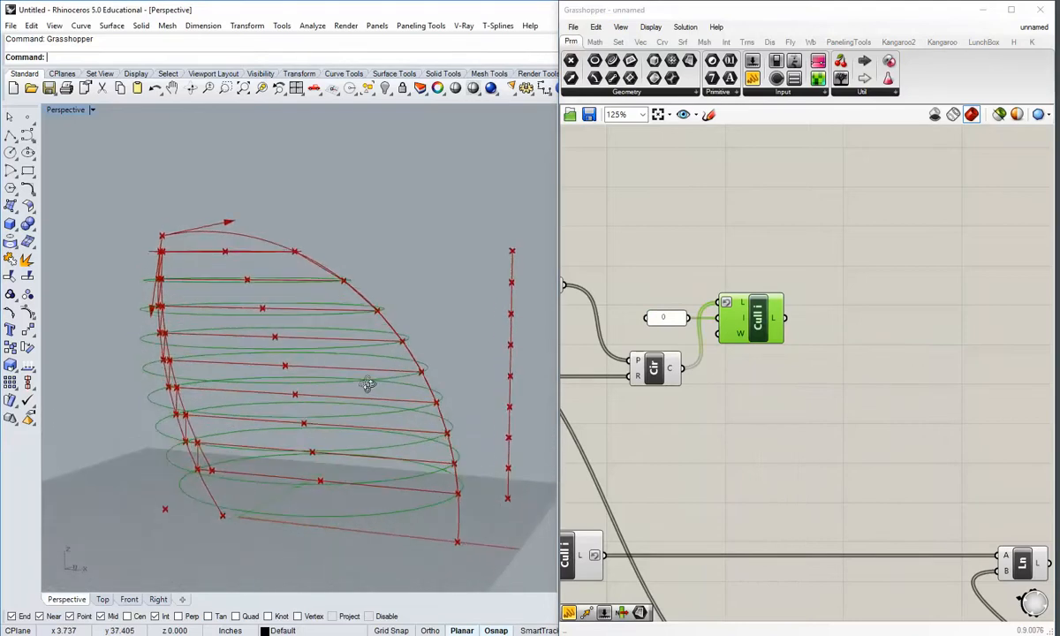
mouse_move(320, 274)
right_mouse_down()
mouse_move(303, 294)
mouse_move(268, 275)
mouse_move(329, 293)
right_mouse_up()
left_click(762, 391)
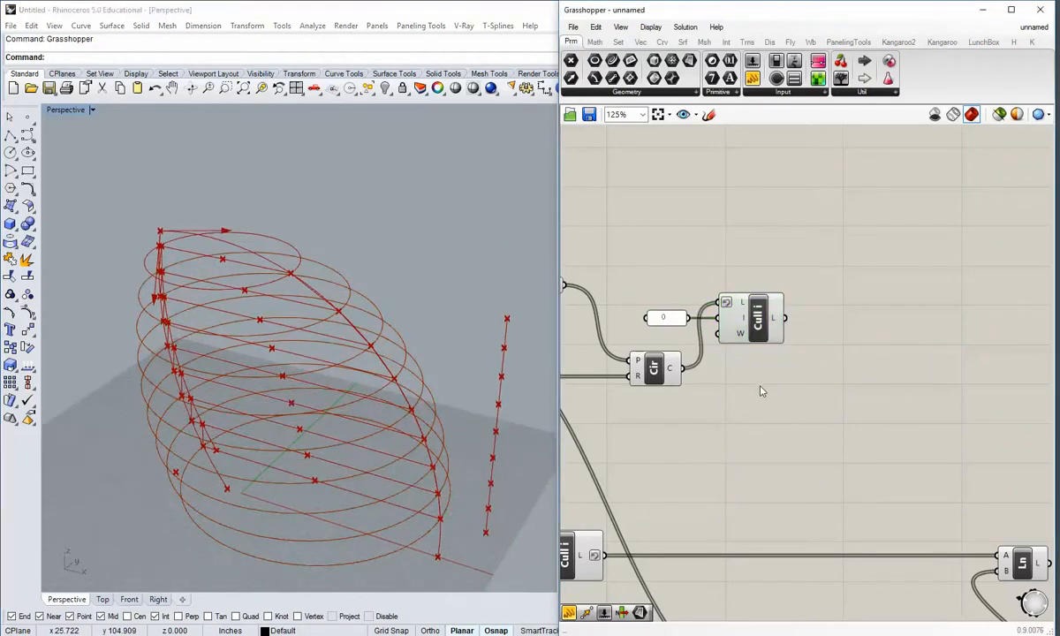
Shift the Cull Index component slightly away from its 0 panel and reverse the order of its list output.
right_click_drag(762, 391, 728, 417)
left_click_drag(781, 369, 596, 301)
left_click_drag(726, 351, 750, 350)
left_click(851, 371)
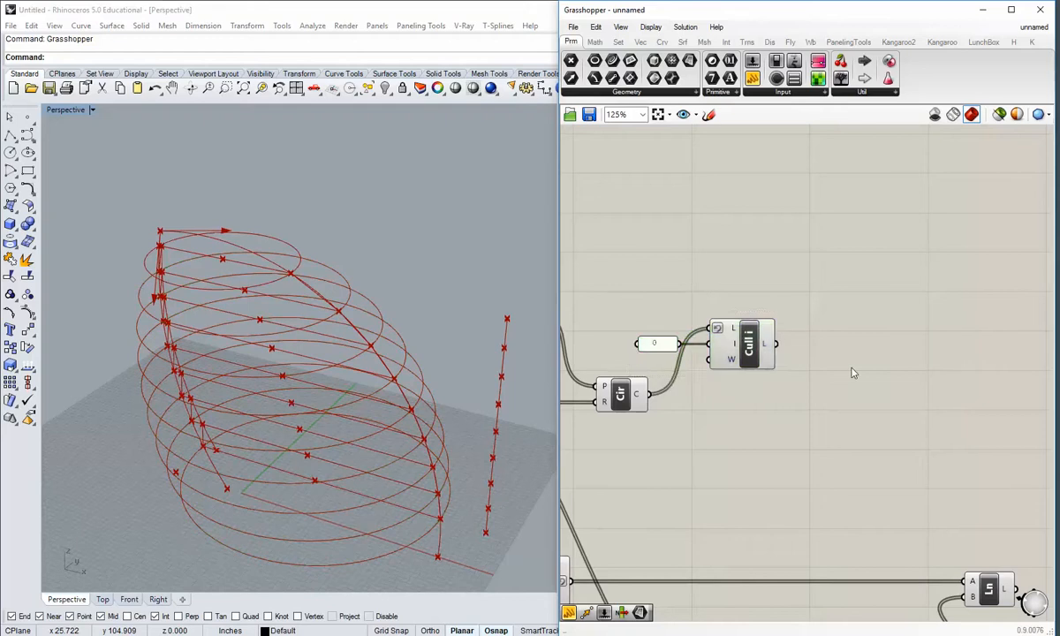
right_click_drag(793, 371, 753, 395)
scroll(752, 395, "up", 3)
right_click(703, 353)
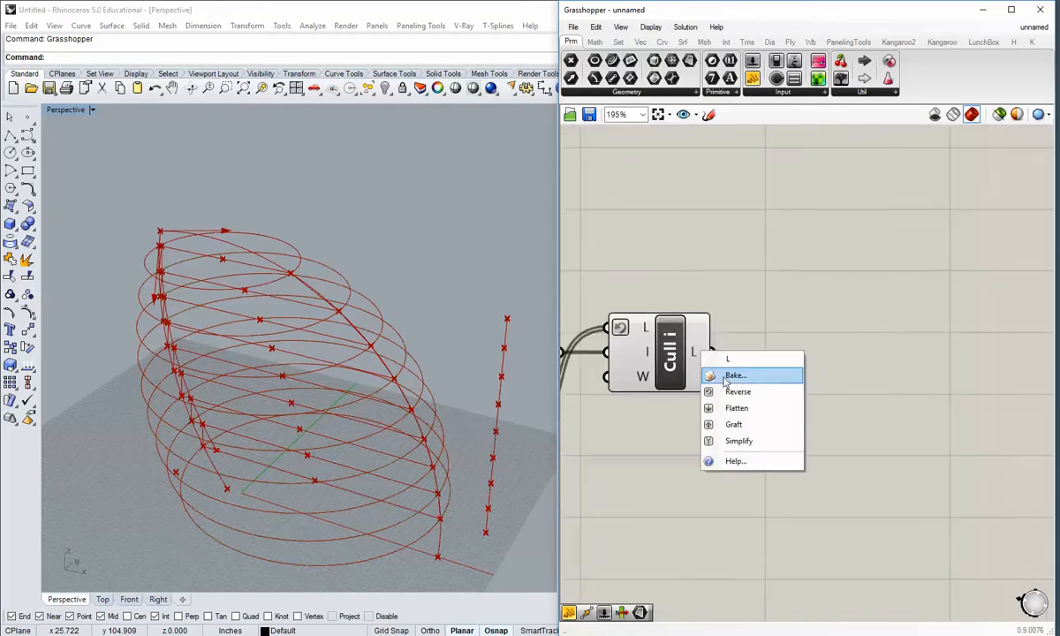
left_click(736, 407)
scroll(680, 388, "down", 3)
right_click_drag(689, 419, 681, 443)
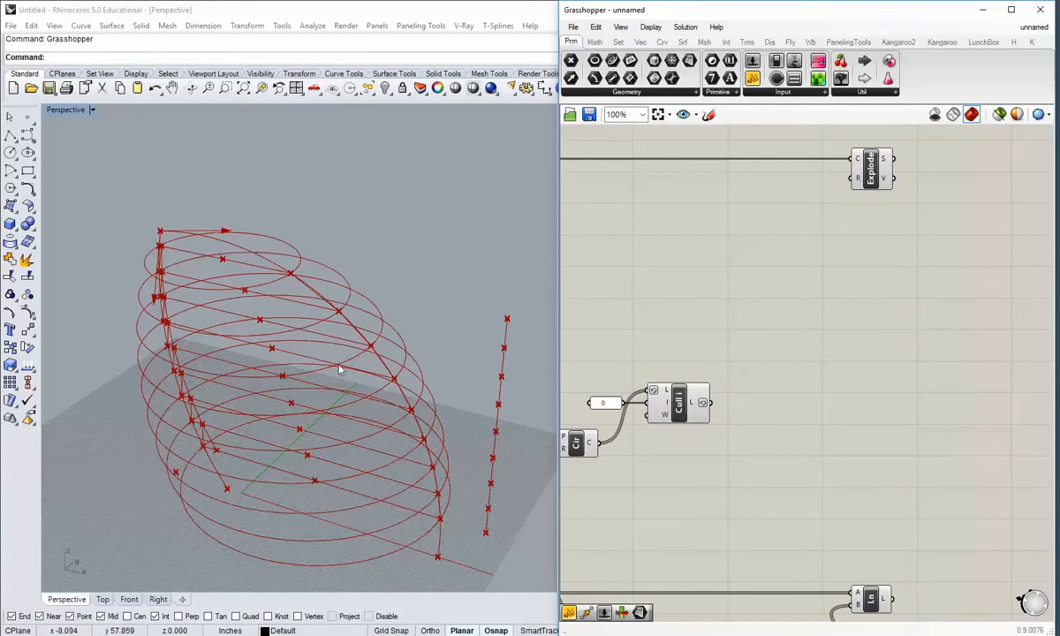
right_click_drag(339, 371, 332, 399)
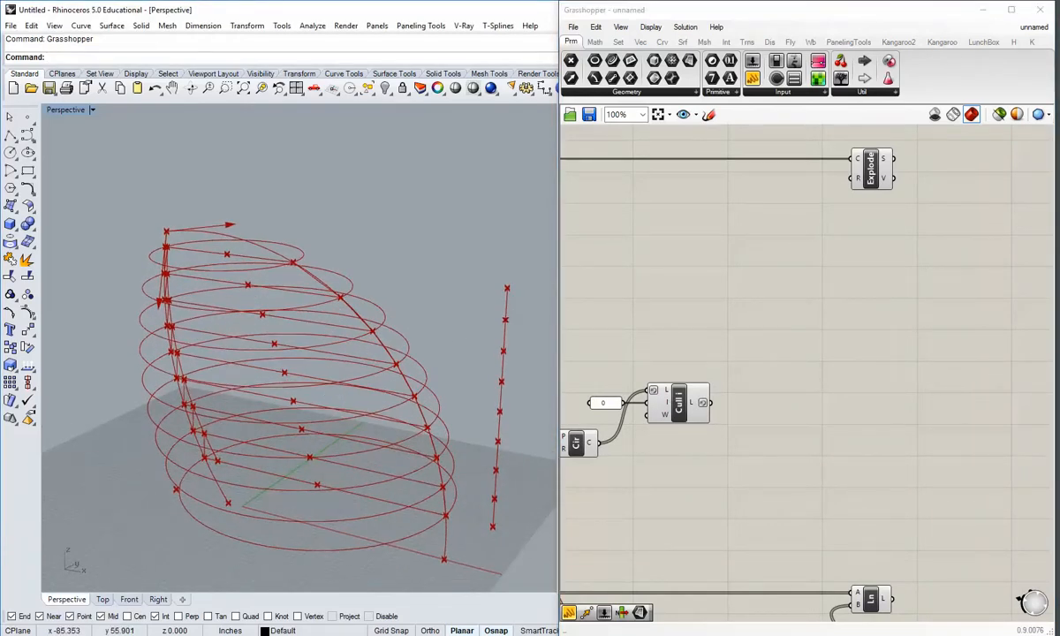
Move the circles' Cull Index component and its panel under Explode, and align the right edges of Explode, Cull Index and Line.
right_click_drag(826, 278, 805, 308)
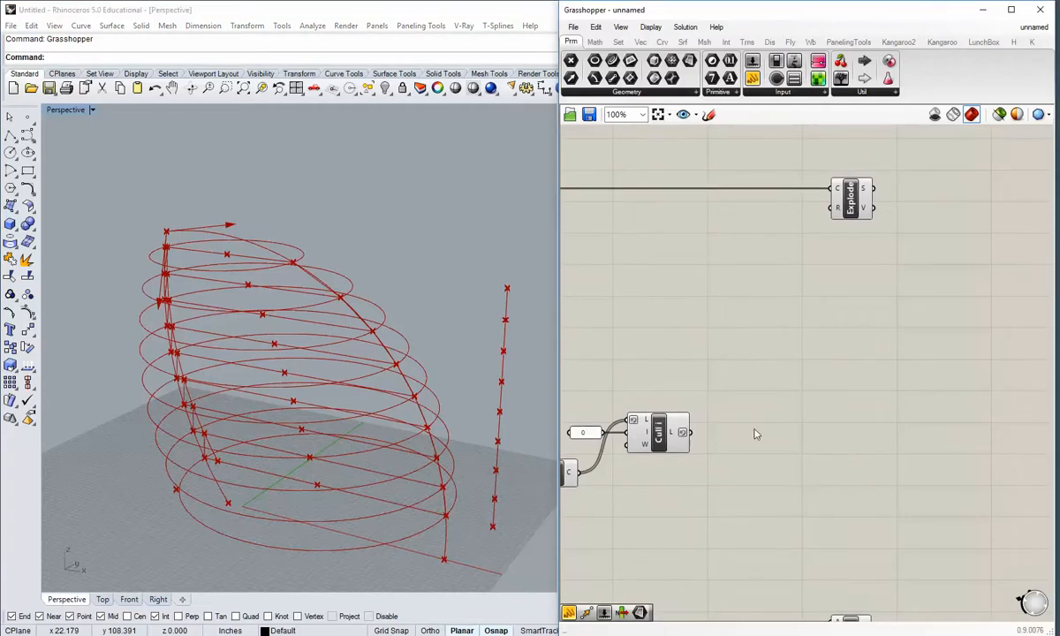
right_click_drag(756, 434, 792, 455)
left_click_drag(792, 450, 656, 413)
left_click_drag(758, 441, 896, 445)
left_click(901, 475)
scroll(854, 471, "down", 1)
right_click_drag(873, 475, 780, 445)
left_click_drag(844, 585, 805, 199)
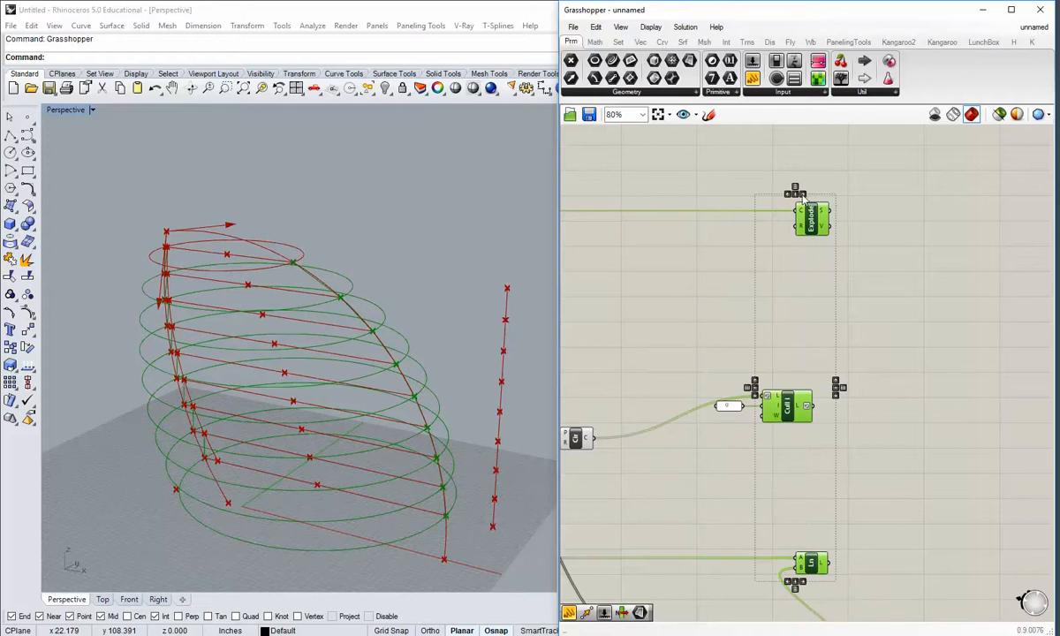
left_click(805, 194)
left_click(917, 191)
right_click_drag(917, 191, 813, 198)
Add a Sweep1 component to the canvas between and beyond the Explode and Cull Index components.
left_click(683, 42)
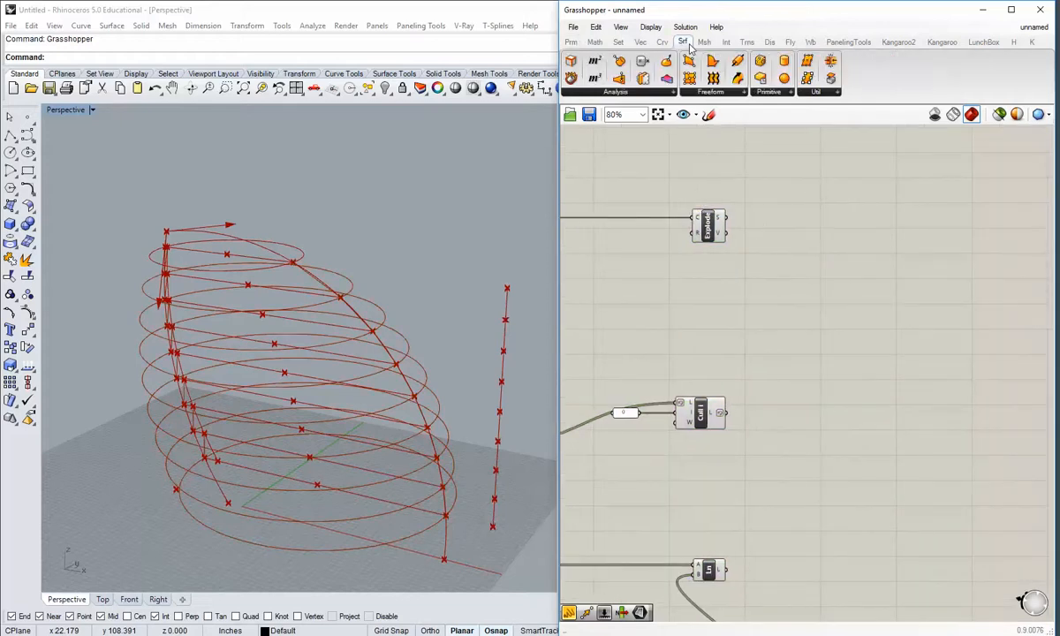
left_click(707, 92)
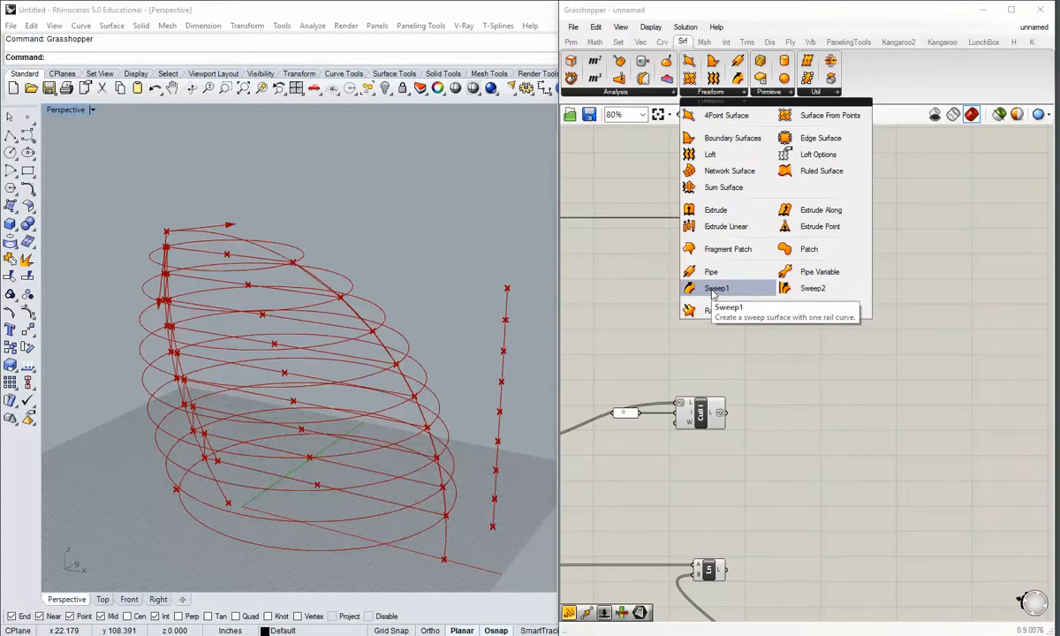
left_click_drag(712, 295, 818, 323)
scroll(807, 372, "up", 2)
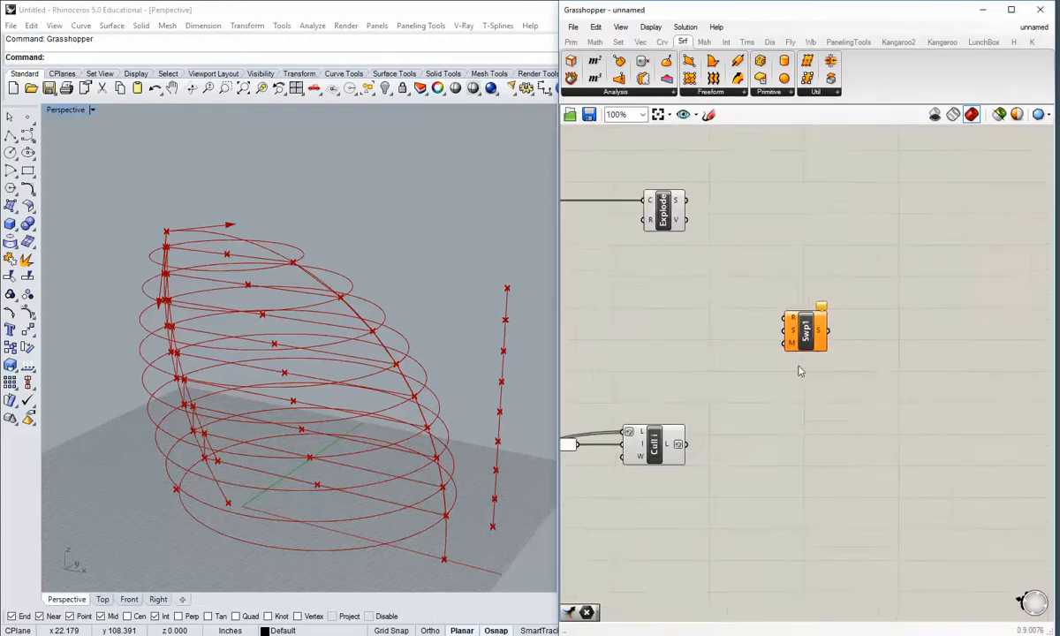
scroll(814, 343, "up", 2)
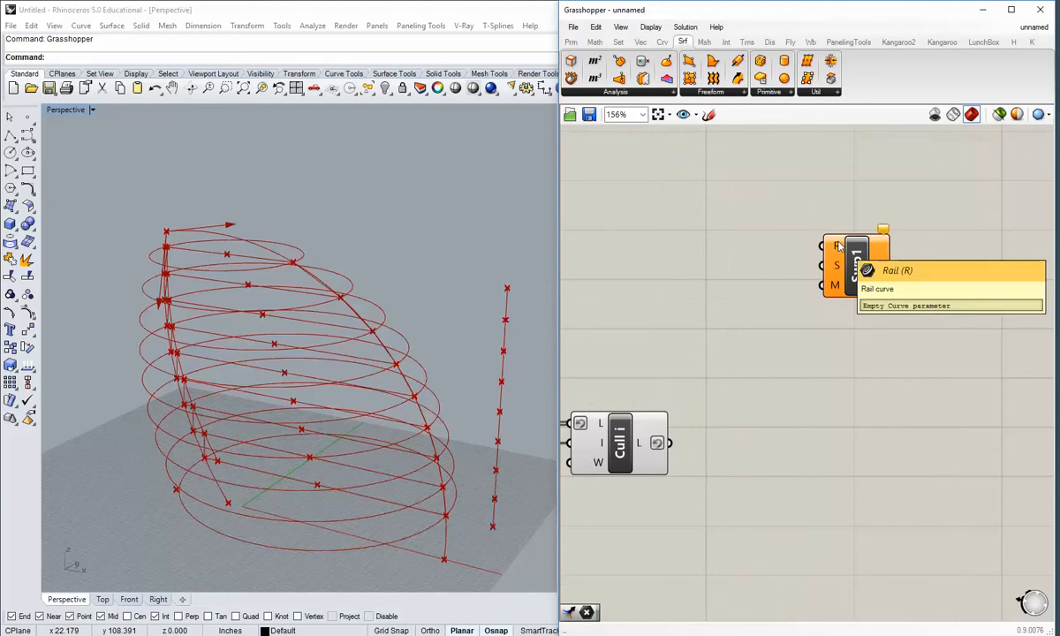
Connect the culled circles to the rail input of Sweep1 and move Sweep1 farther from Cull Index.
scroll(837, 248, "down", 3)
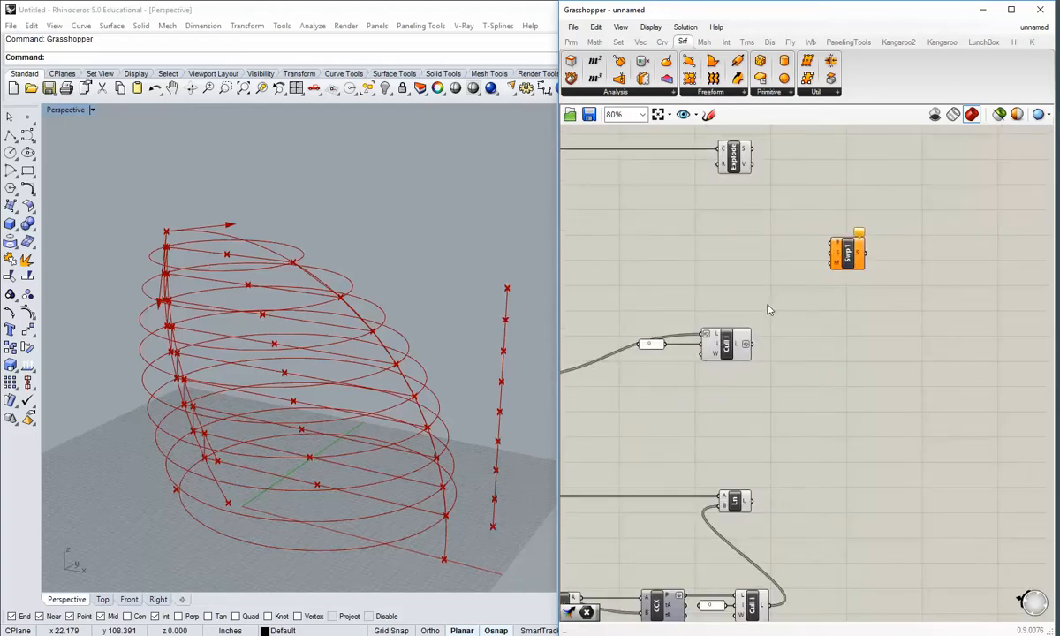
right_click_drag(769, 347, 749, 376)
left_click_drag(733, 375, 811, 273)
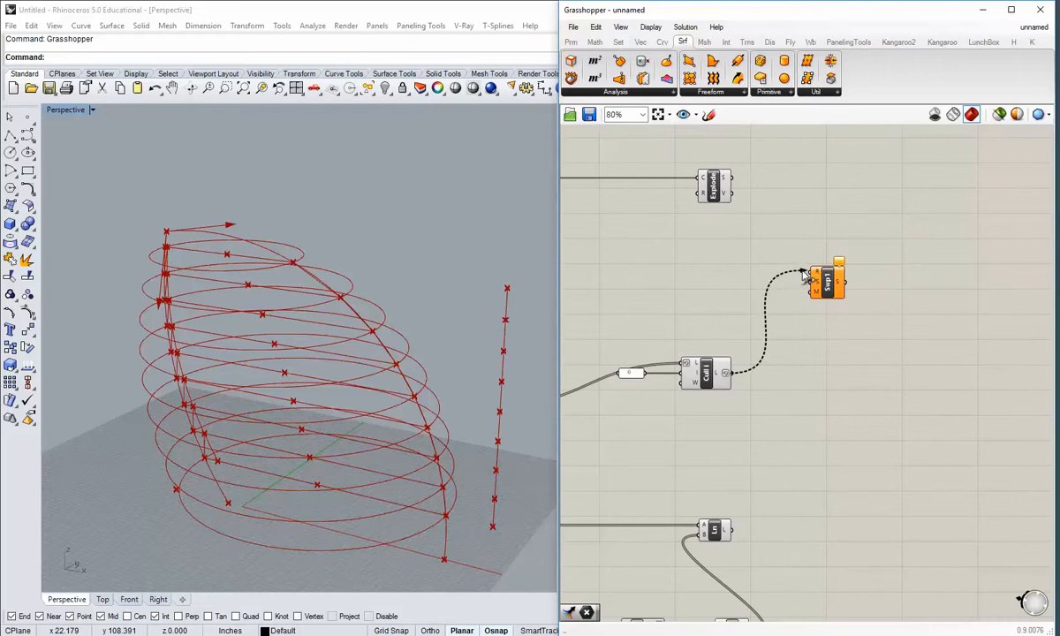
right_click_drag(827, 317, 808, 354)
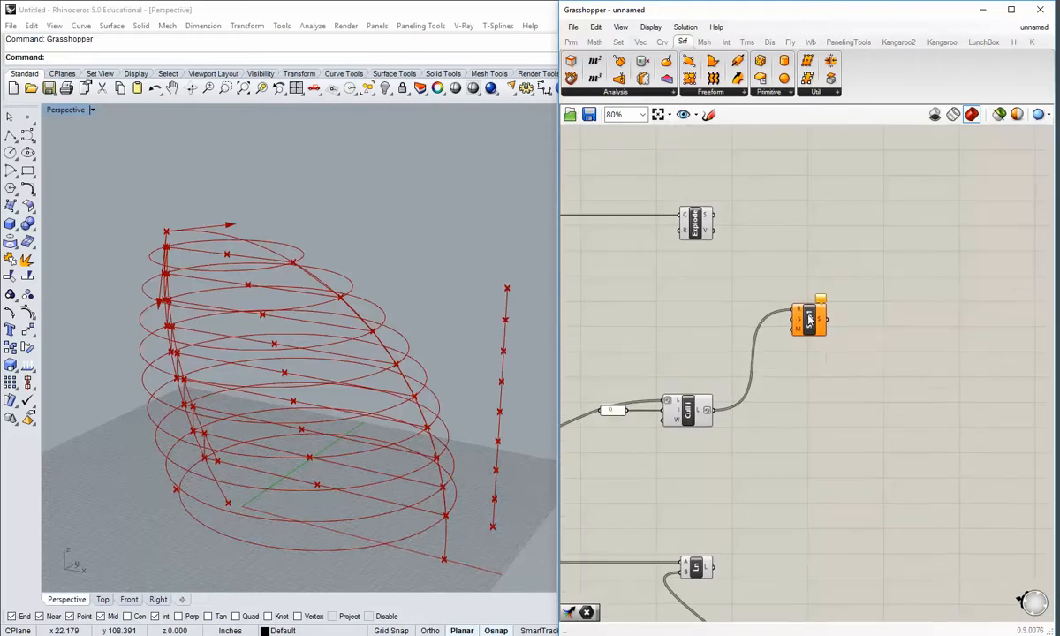
left_click_drag(811, 318, 853, 322)
left_click(829, 362)
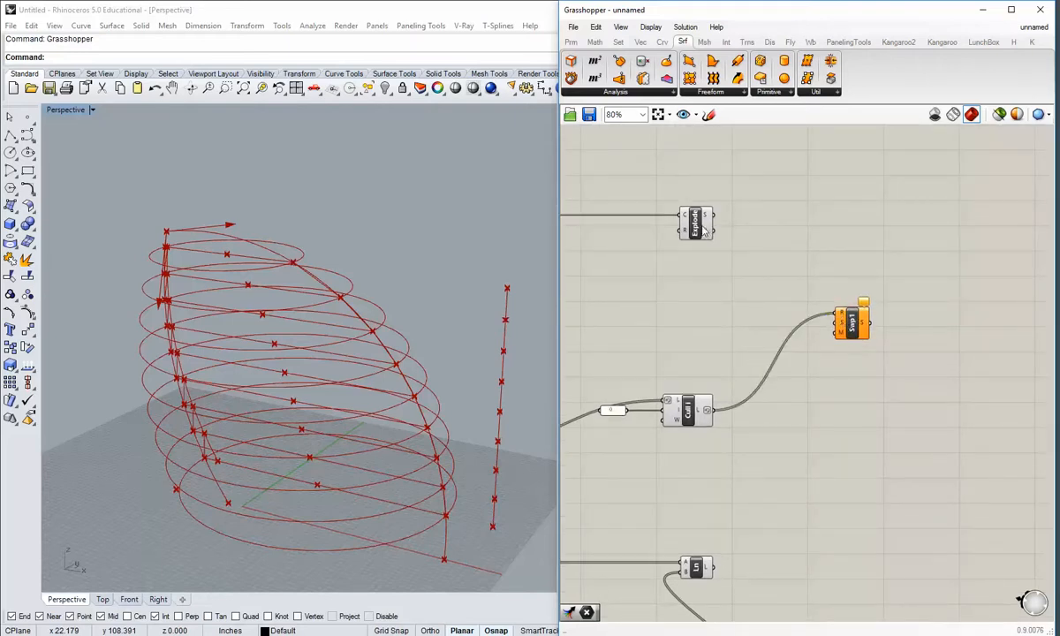
Examine the front curve segments from Explode and the back lines from Line in the Perspective view.
right_click_drag(705, 336, 791, 353)
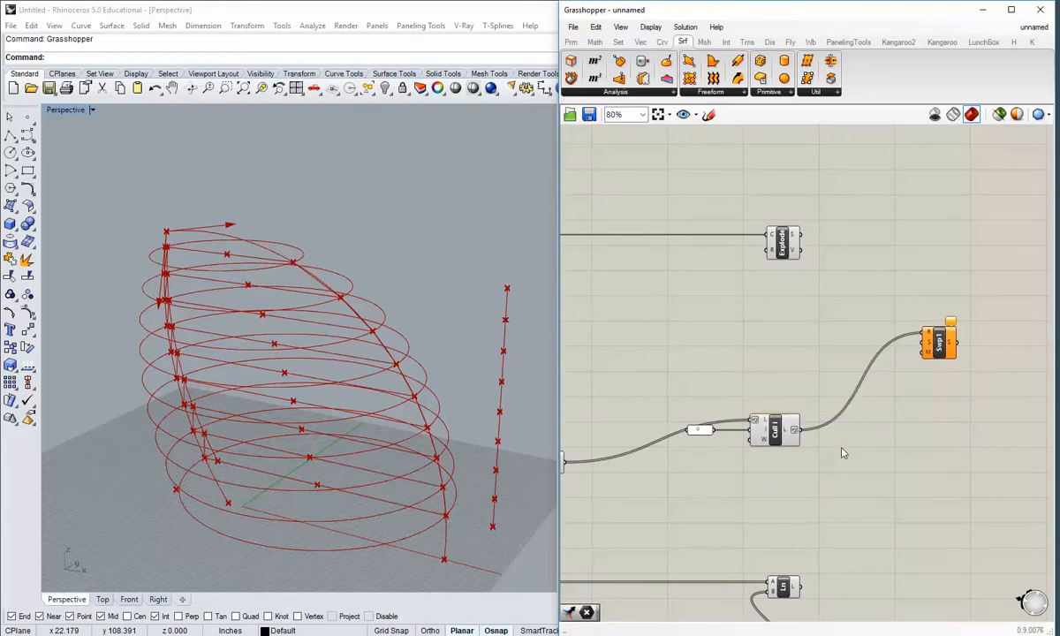
right_click_drag(834, 438, 845, 423)
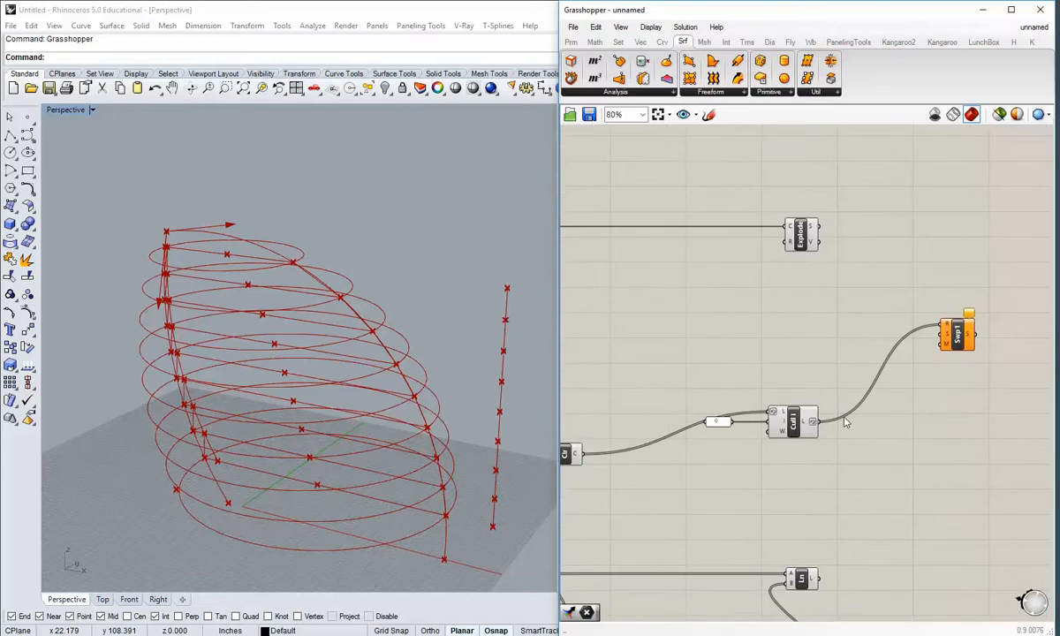
left_click(807, 234)
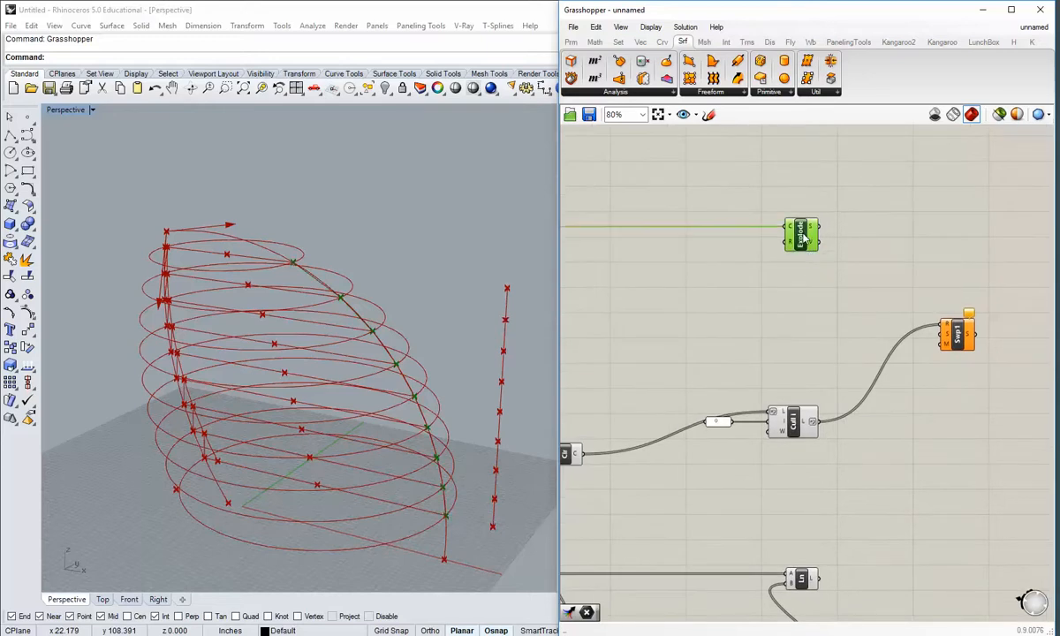
left_click(804, 578, "shift")
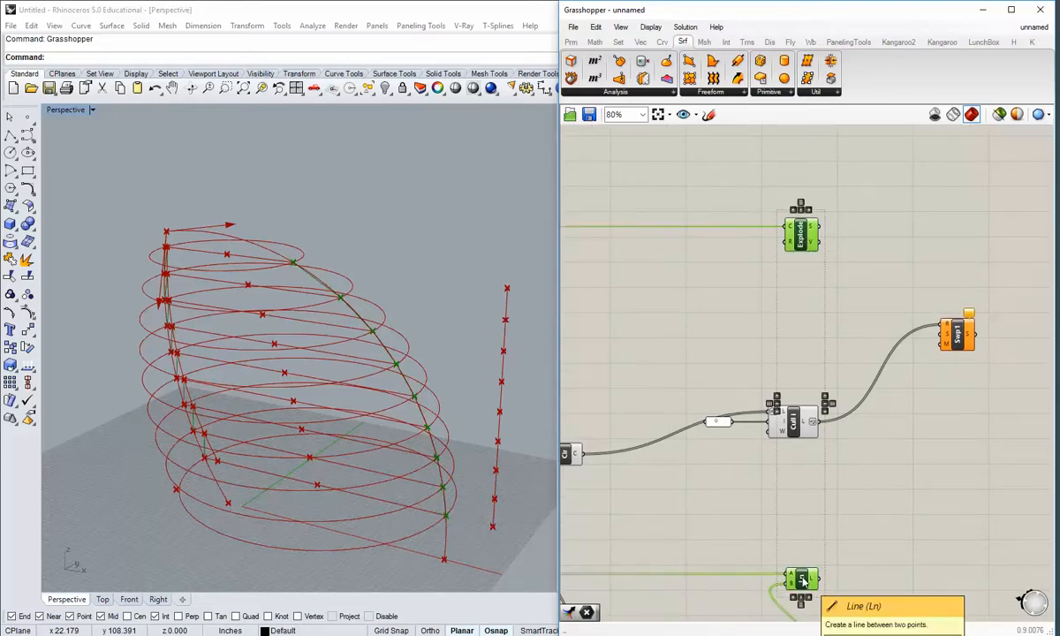
left_click(832, 496)
right_click_drag(880, 407, 828, 385)
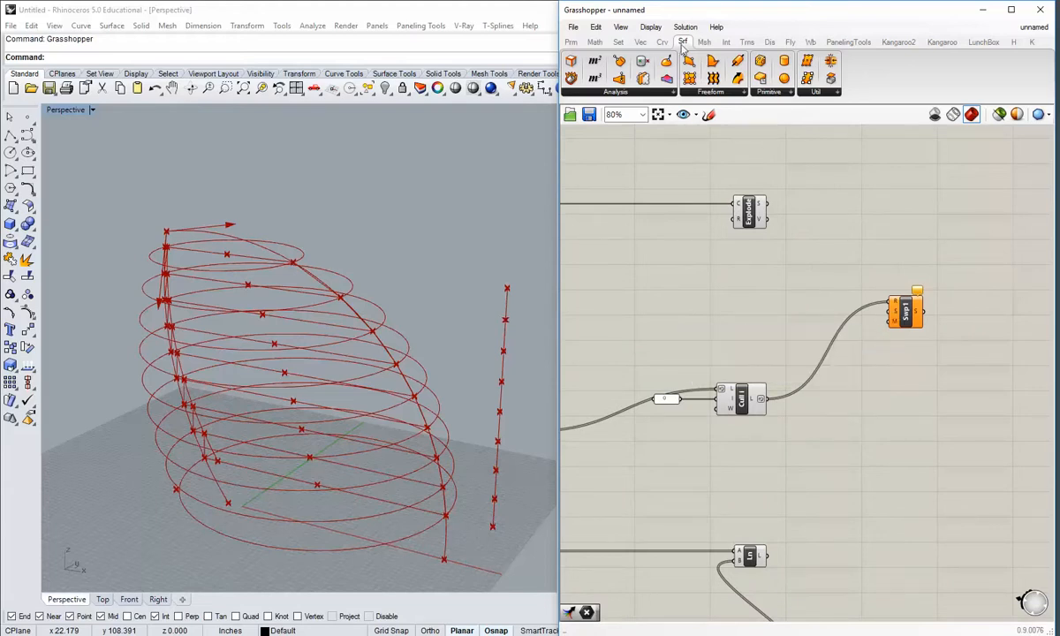
Add a Merge component before Sweep1 and connect the Explode segments to D1 and the Line output to D2.
left_click(619, 41)
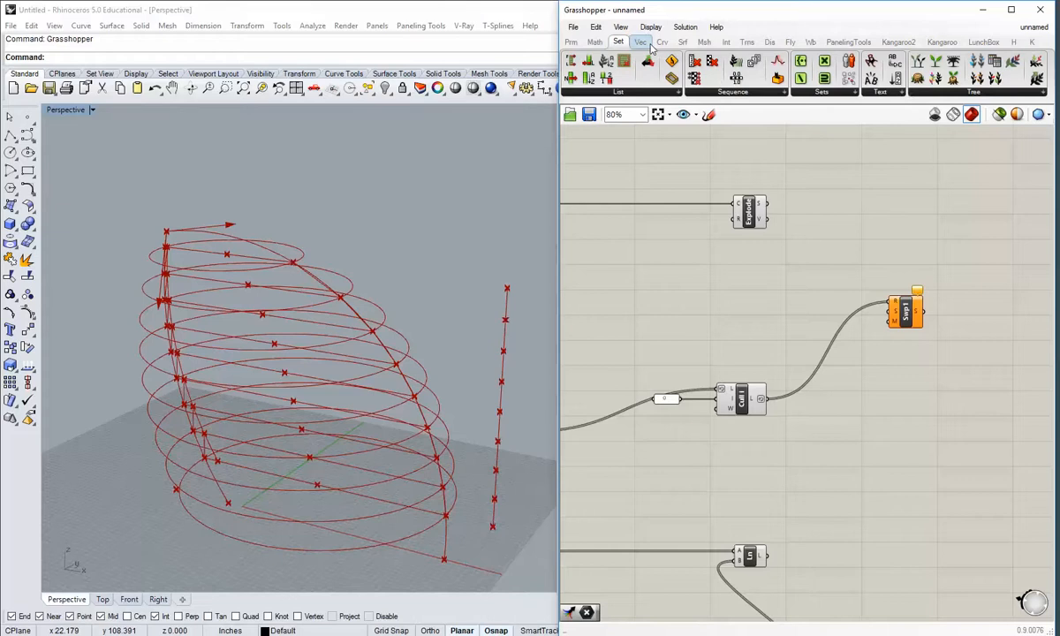
left_click(936, 93)
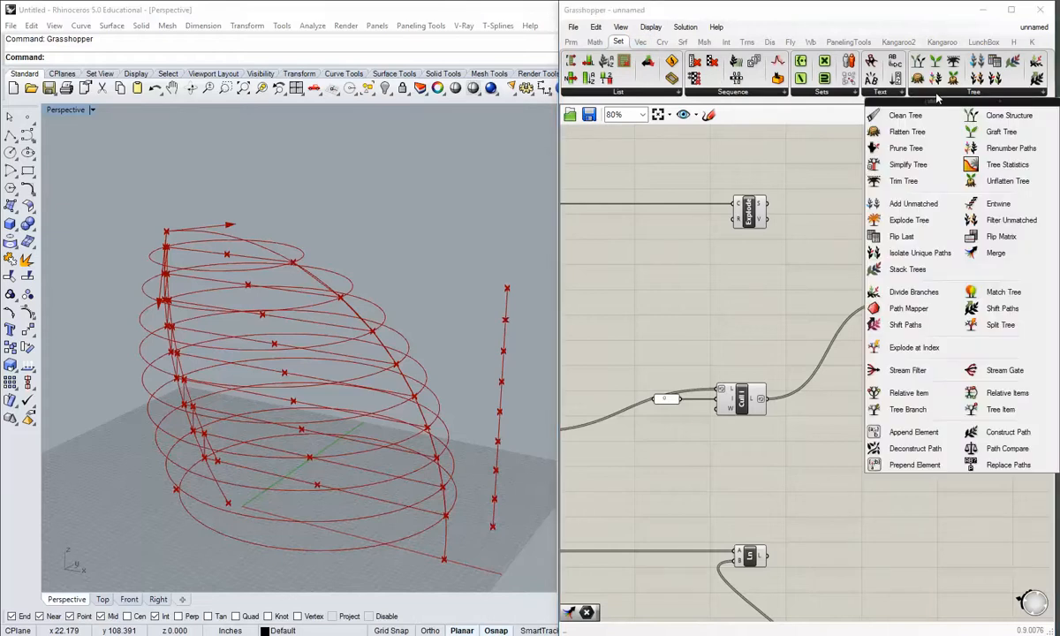
left_click(981, 253)
left_click(816, 290)
scroll(767, 212, "up", 1)
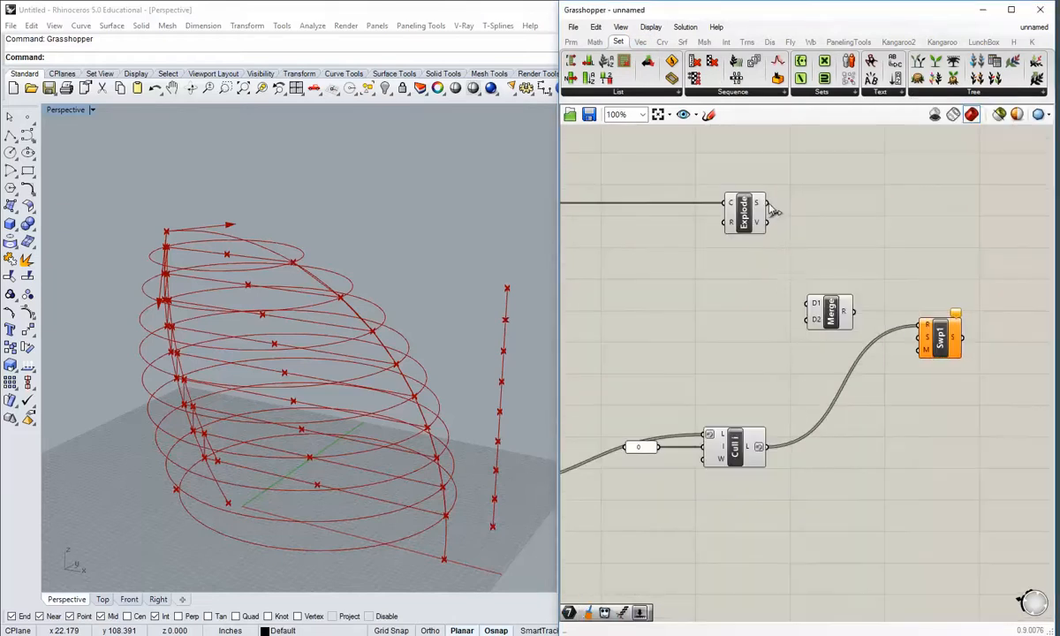
left_click_drag(768, 203, 811, 304)
scroll(821, 337, "down", 1)
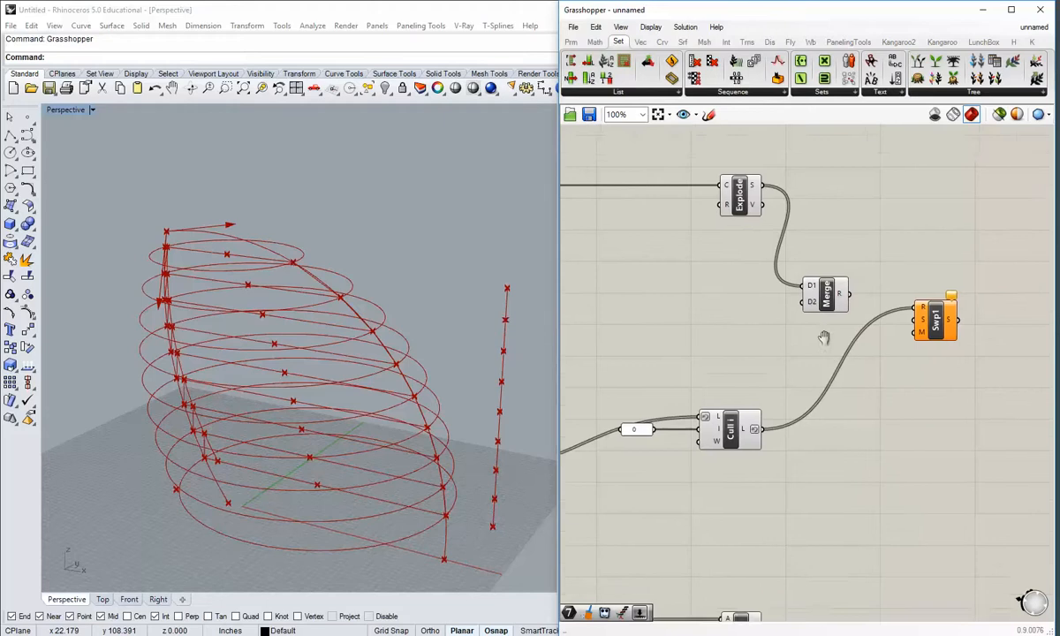
left_click_drag(771, 550, 811, 287)
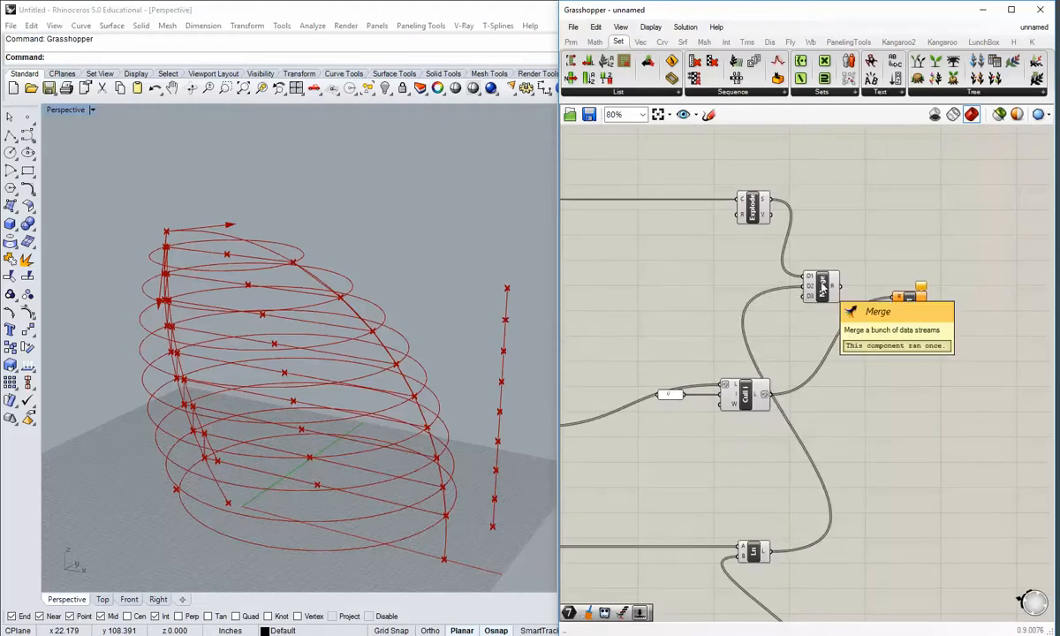
Check the Merge component's result data and remove its unused D3 input.
scroll(822, 293, "up", 4)
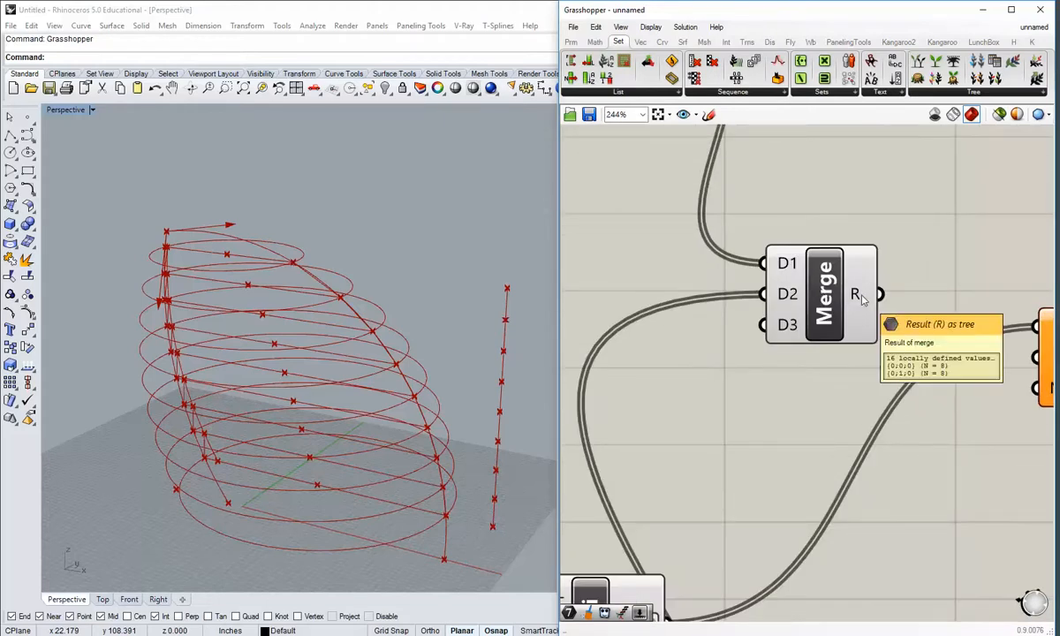
scroll(818, 327, "up", 1)
scroll(816, 327, "up", 1)
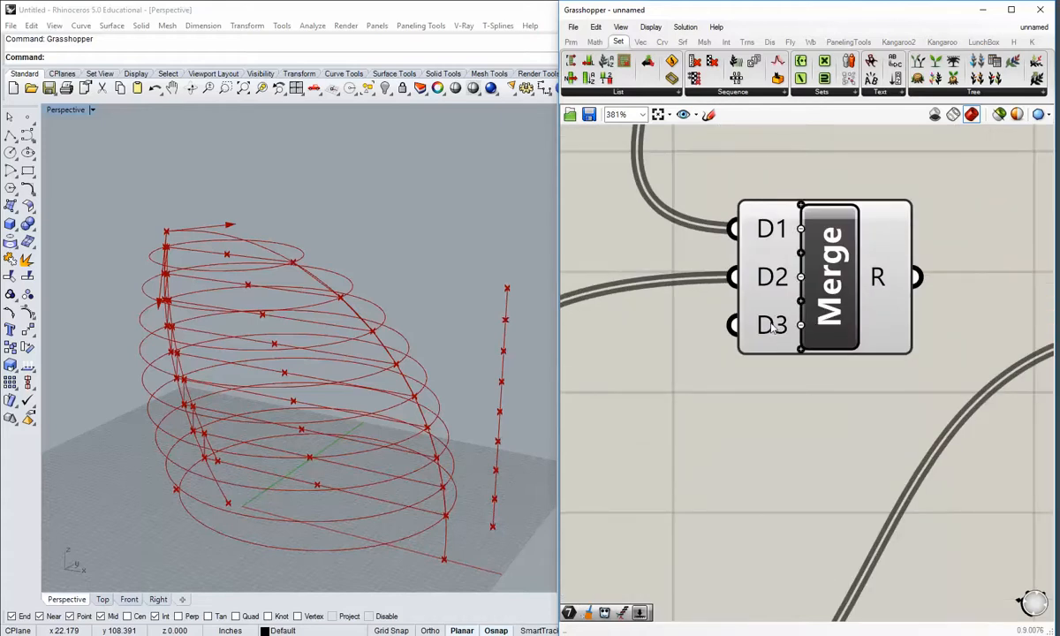
scroll(767, 343, "down", 4)
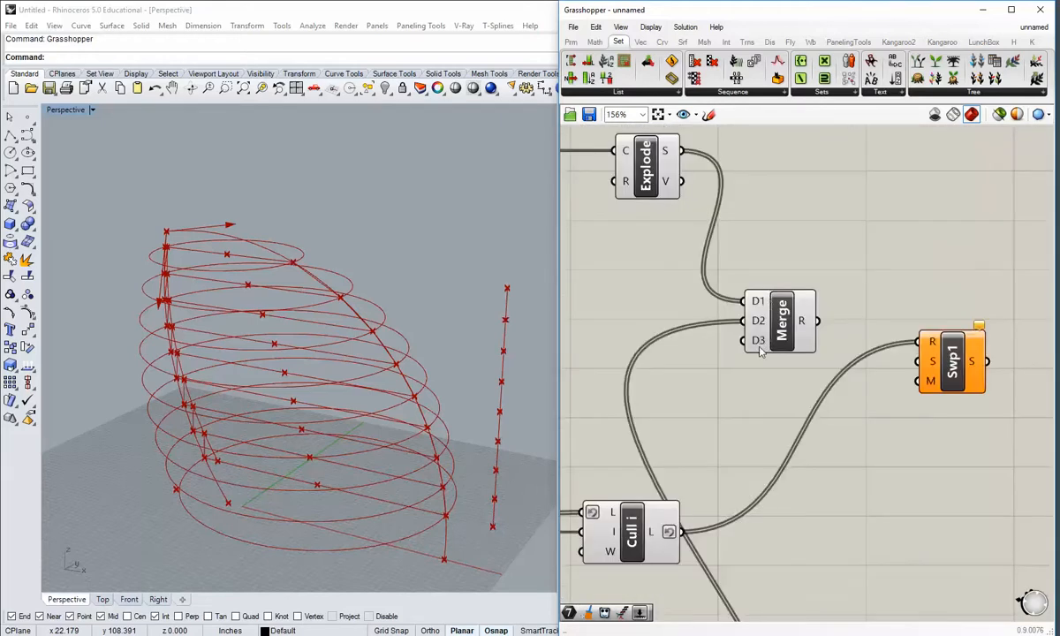
scroll(763, 424, "up", 2)
scroll(777, 326, "up", 2)
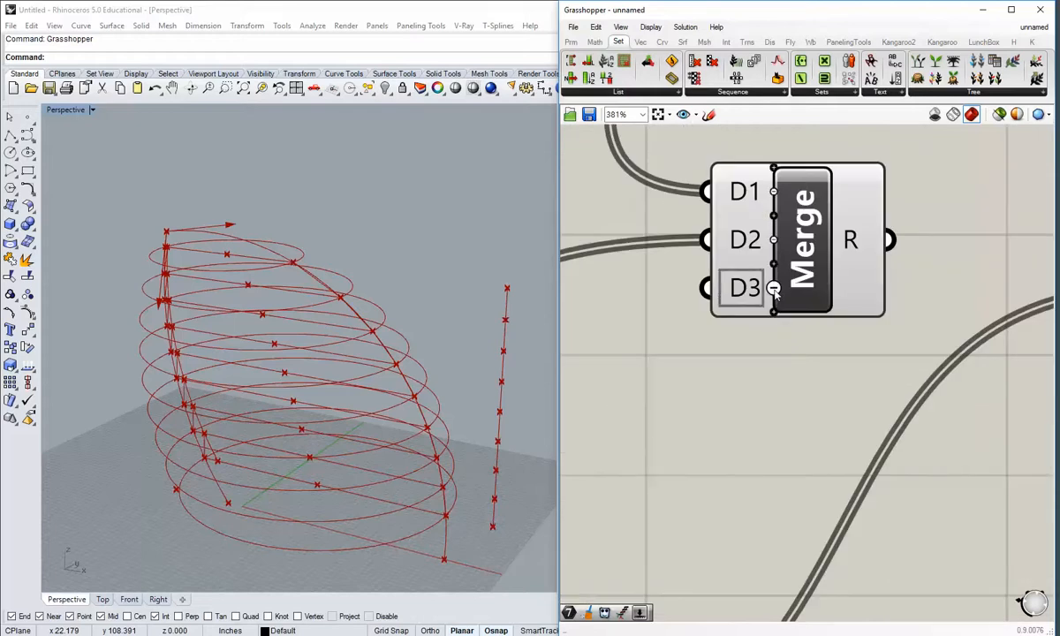
left_click(774, 287)
scroll(762, 316, "down", 4)
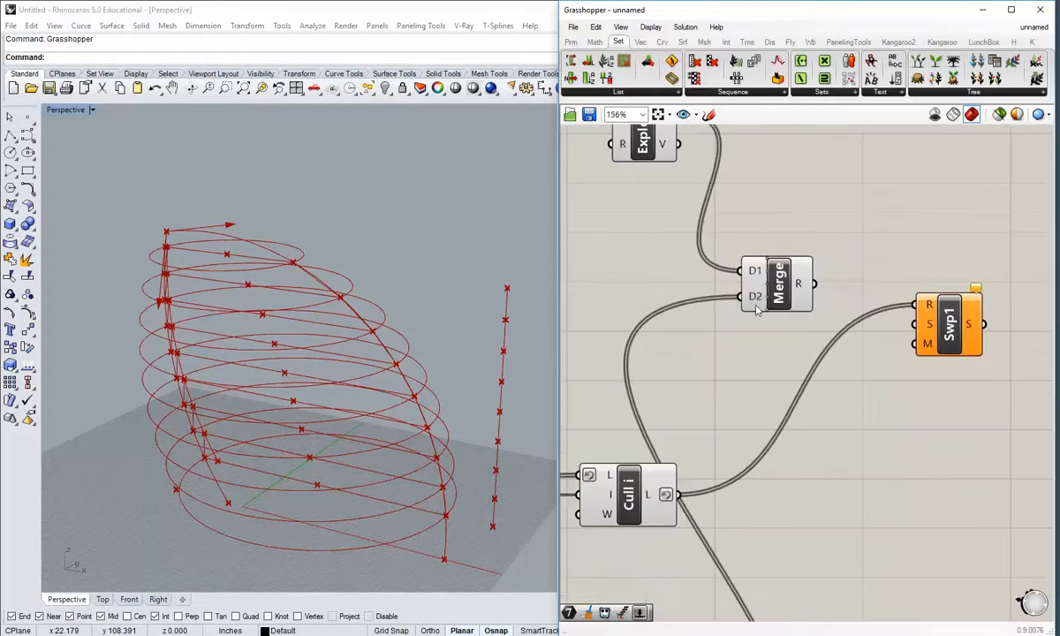
scroll(763, 313, "up", 3)
left_click(727, 281)
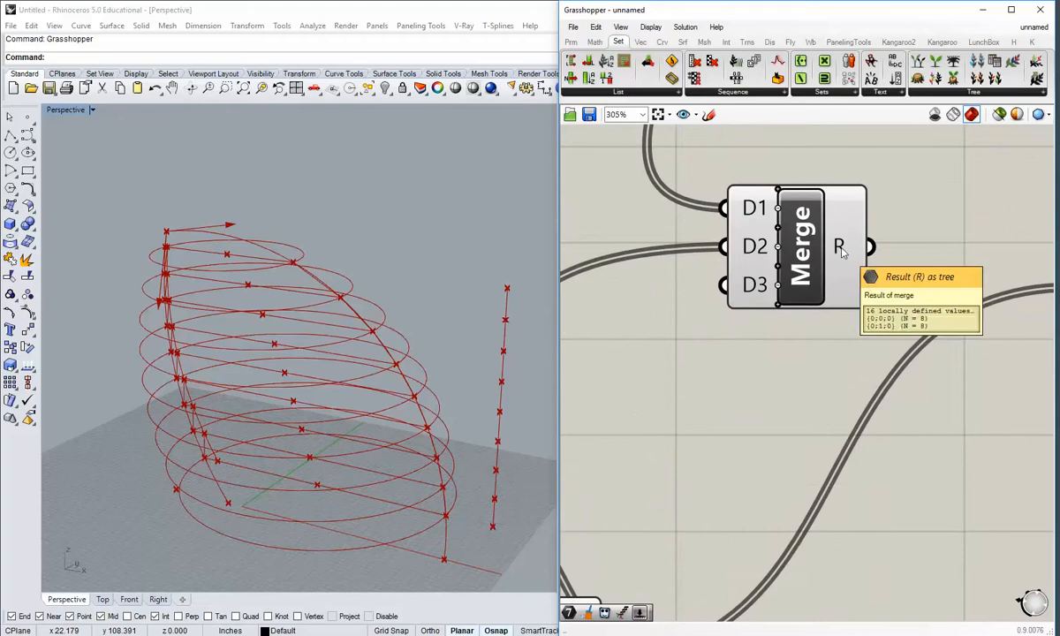
left_click(777, 286)
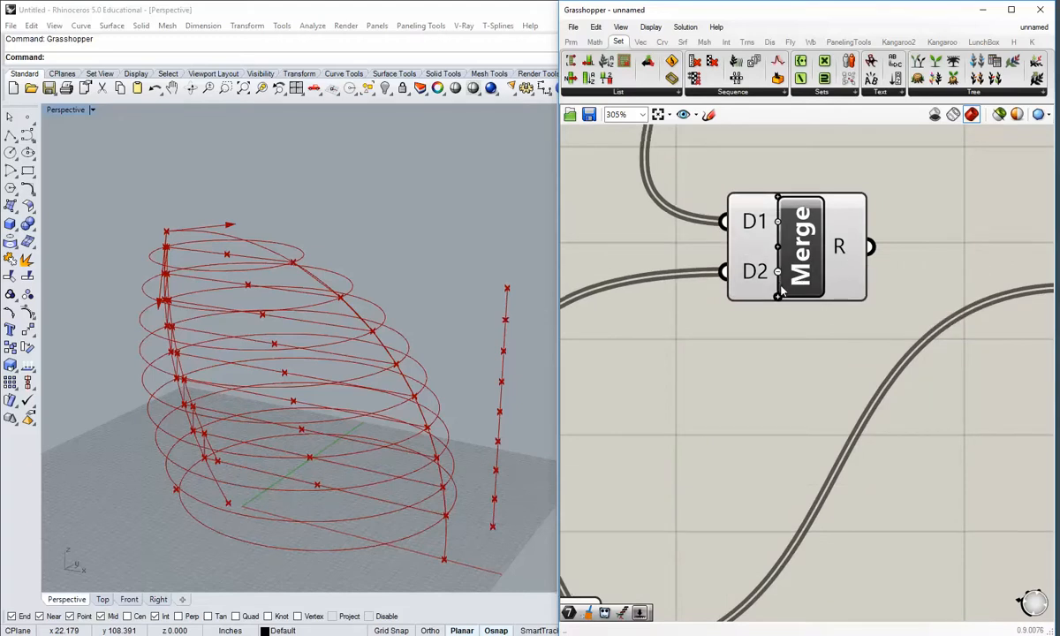
Shift the Merge component slightly and graft the rail input of Sweep1.
scroll(791, 381, "down", 5)
left_click_drag(745, 283, 760, 307)
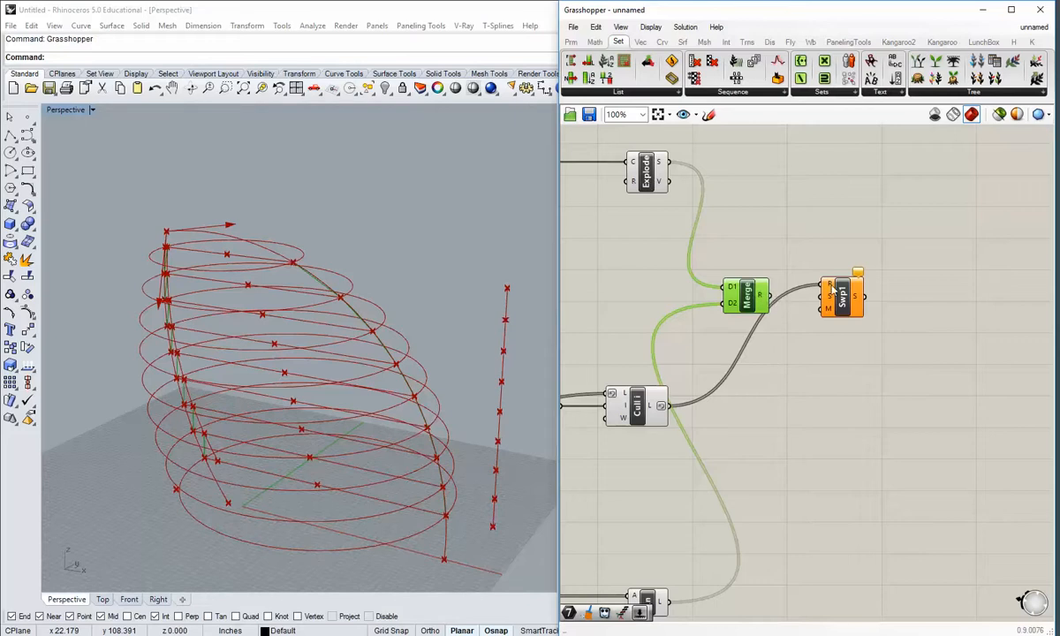
mouse_move(833, 290)
right_click(831, 290)
left_click(853, 413)
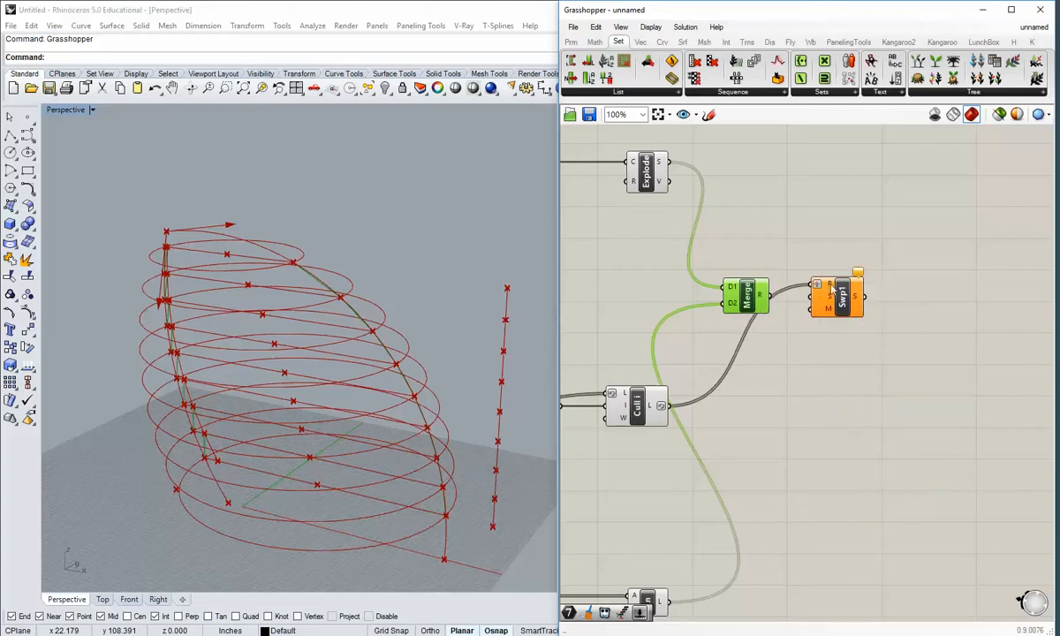
mouse_move(831, 289)
Space Merge and Sweep1 farther apart and check the data structure of Merge's result.
mouse_move(761, 299)
left_click_drag(840, 296, 905, 297, "shift")
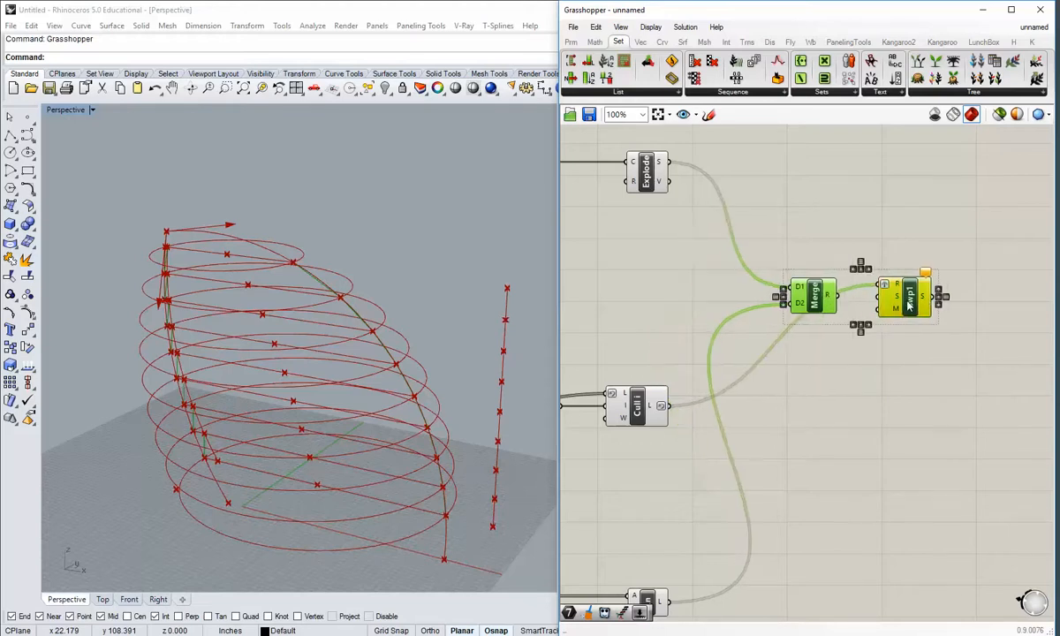
left_click(806, 375)
left_click_drag(806, 301, 764, 301)
left_click(768, 331)
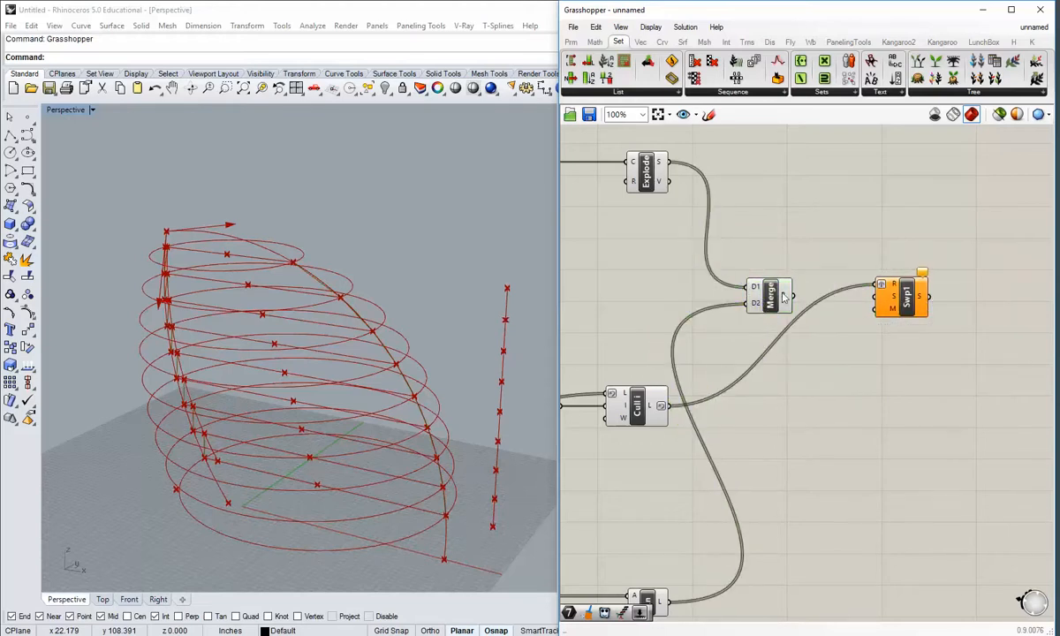
mouse_move(784, 297)
mouse_move(894, 288)
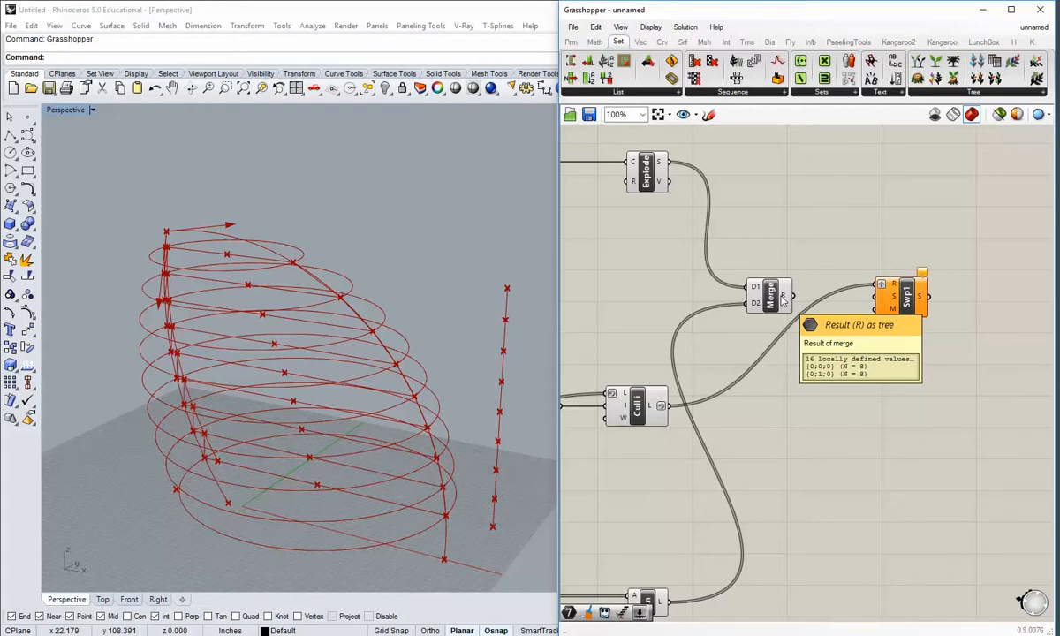
Add a Flip Matrix component between Merge and Sweep1, feed it the Merge result and check its flipped data.
left_click(977, 93)
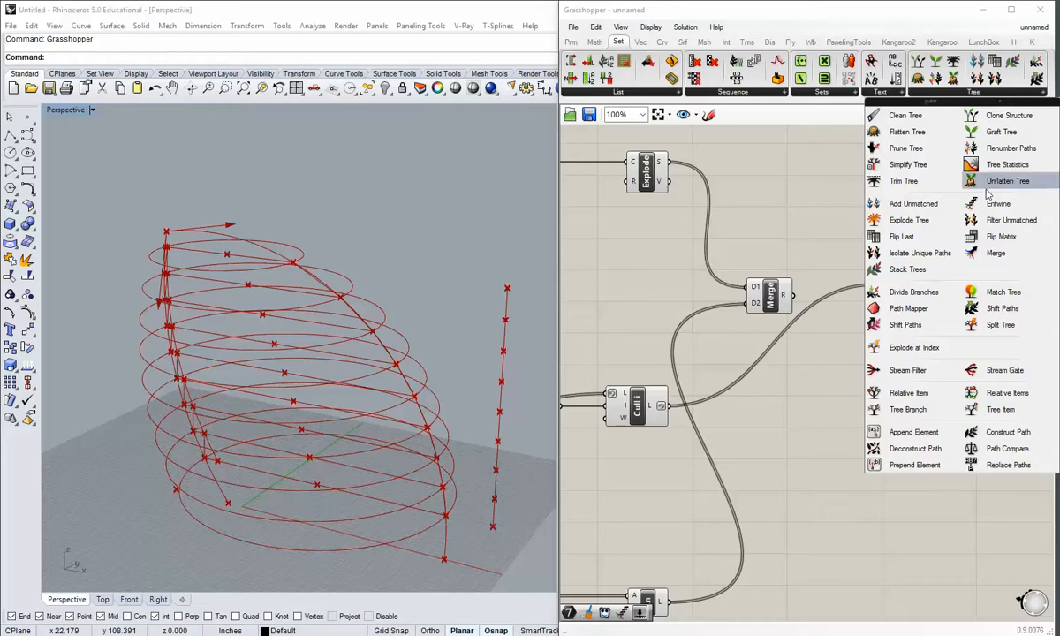
left_click(981, 236)
left_click(826, 267)
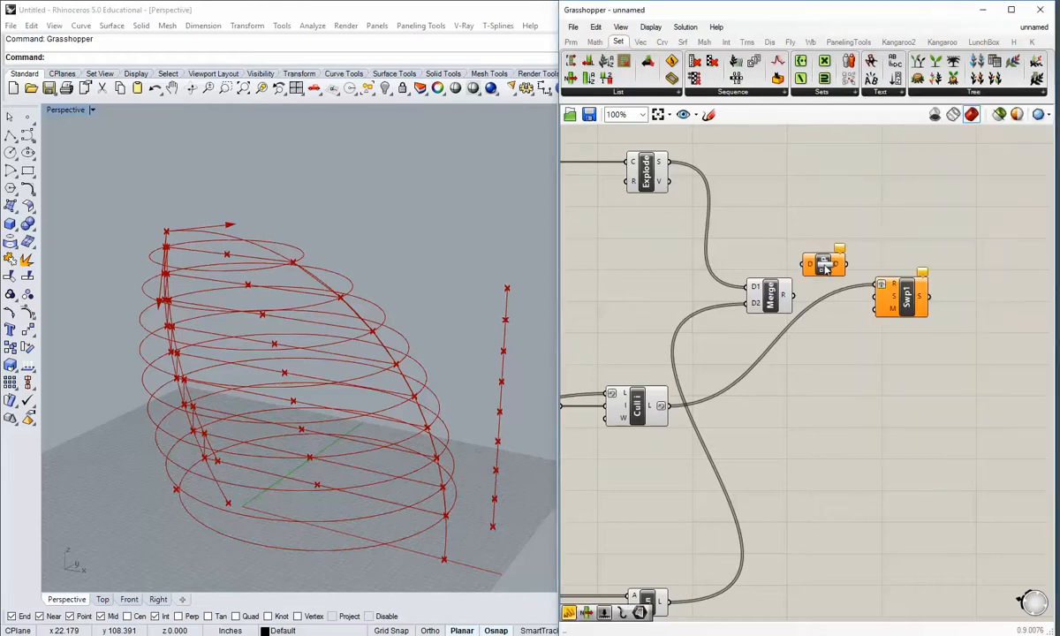
double_click(806, 211)
left_click_drag(822, 264, 824, 251)
mouse_move(793, 295)
left_mouse_down()
mouse_move(806, 250)
mouse_move(784, 287)
mouse_move(761, 288)
left_mouse_up()
left_click_drag(830, 253, 822, 298)
mouse_move(831, 300)
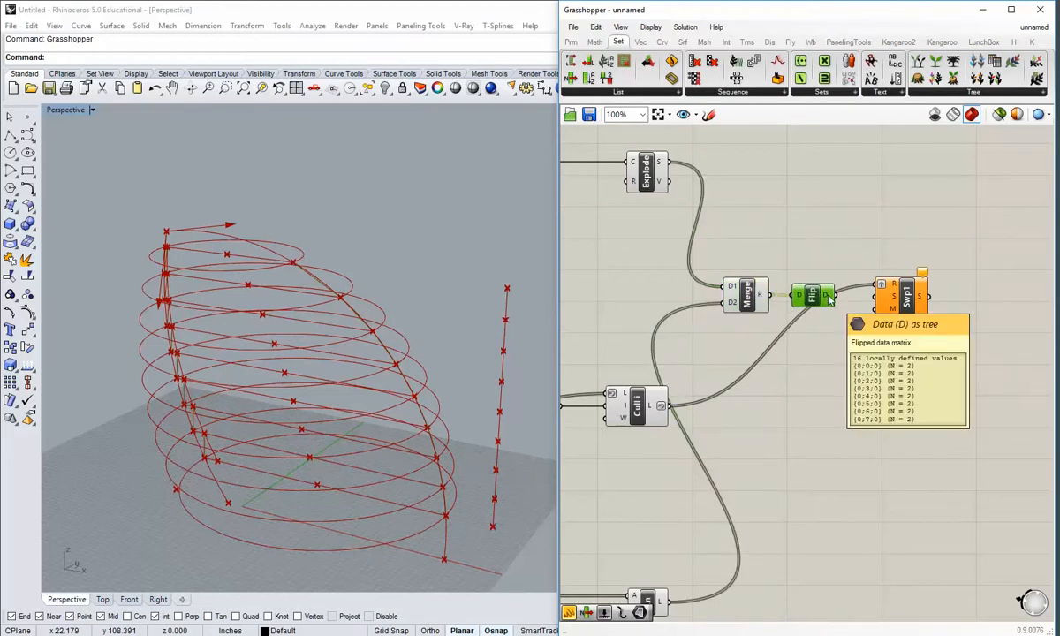
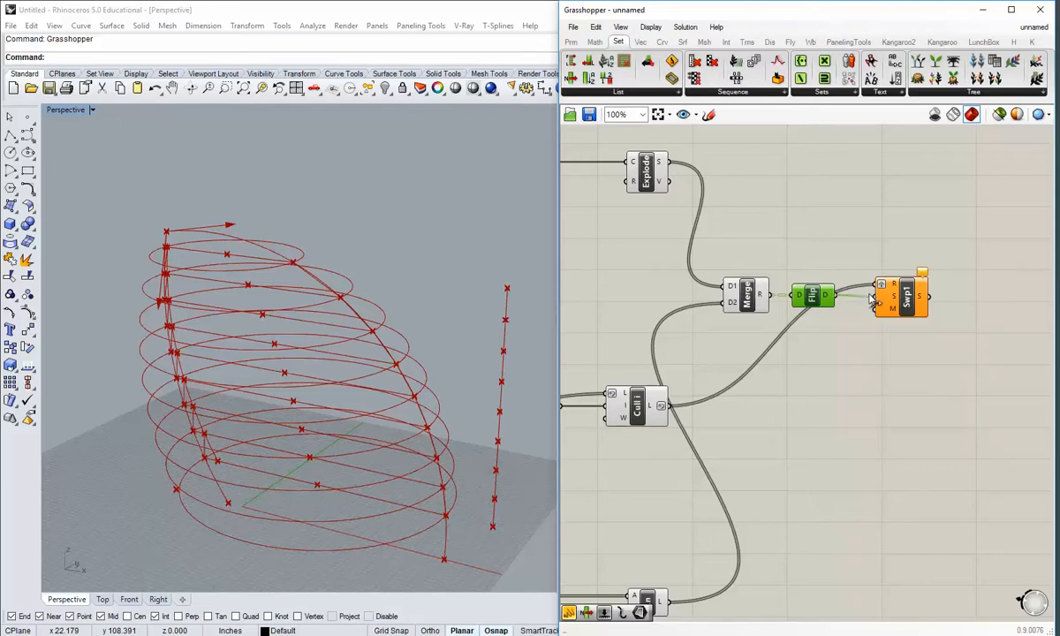
Connect the Flip Matrix data to Sweep1's section input and inspect the swept surfaces from several angles.
left_click_drag(827, 295, 872, 300)
right_click_drag(164, 320, 242, 428)
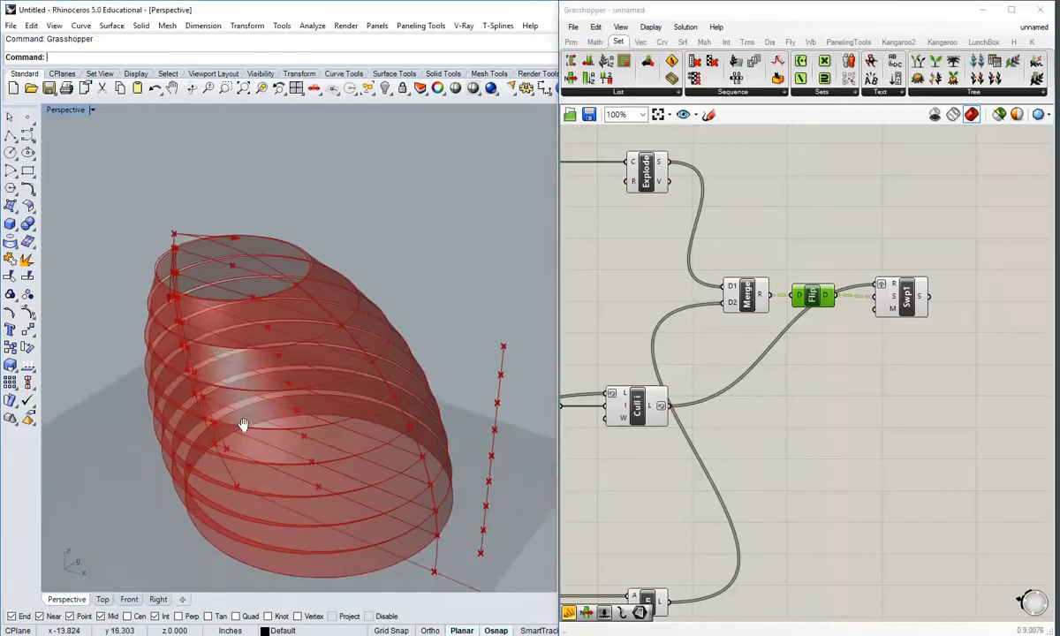
scroll(280, 348, "up", 5)
right_click_drag(278, 368, 231, 359)
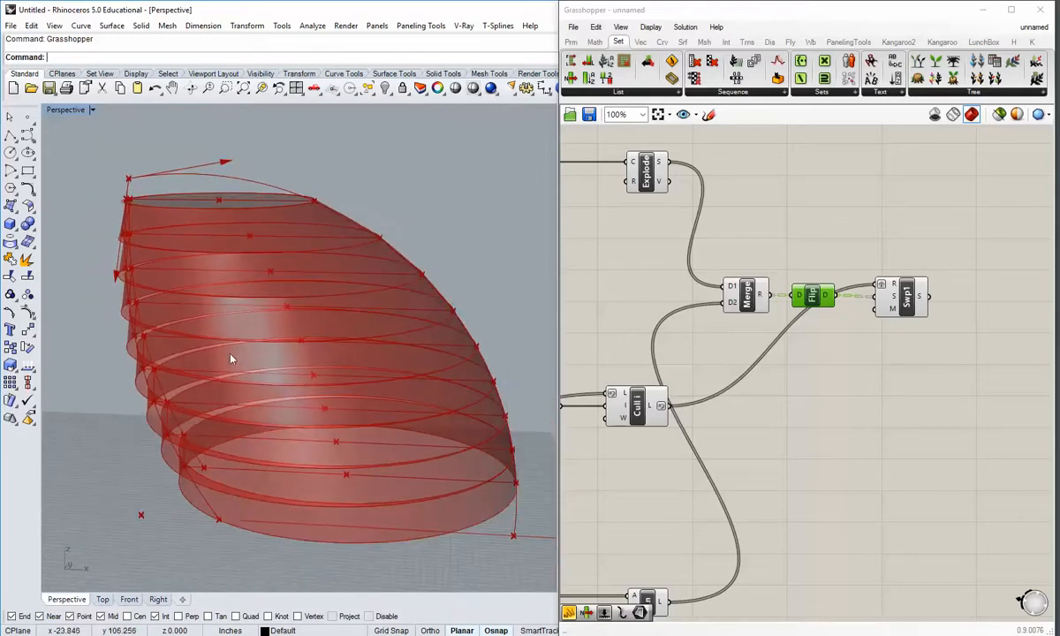
Set the Grasshopper preview meshing to High Quality and inspect the swept bands in the Perspective view.
left_click(1041, 115)
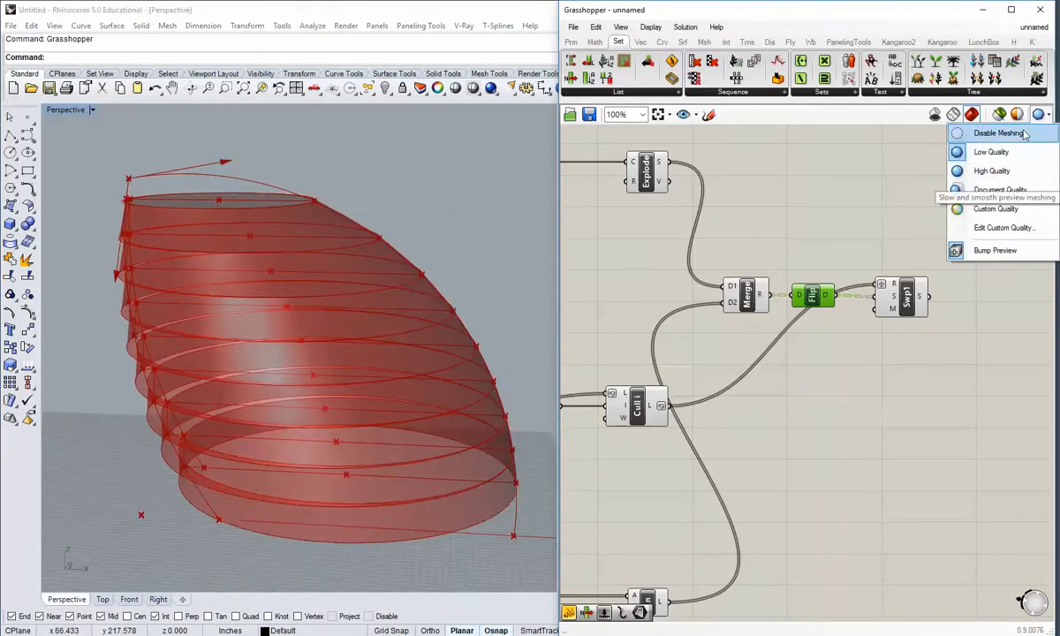
left_click(1003, 171)
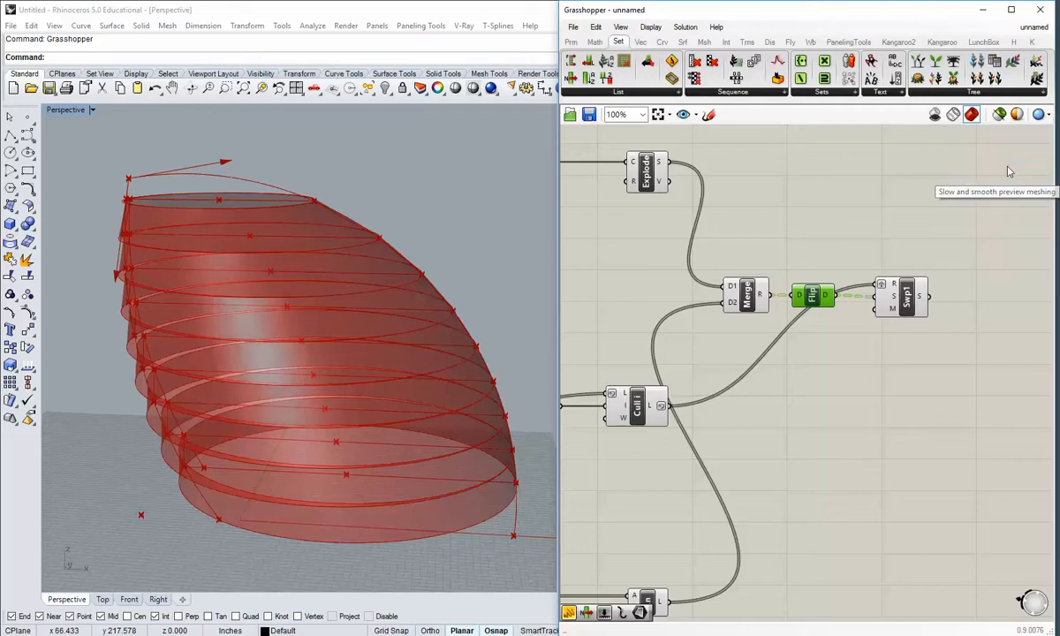
right_click_drag(343, 377, 220, 416)
scroll(220, 415, "up", 2)
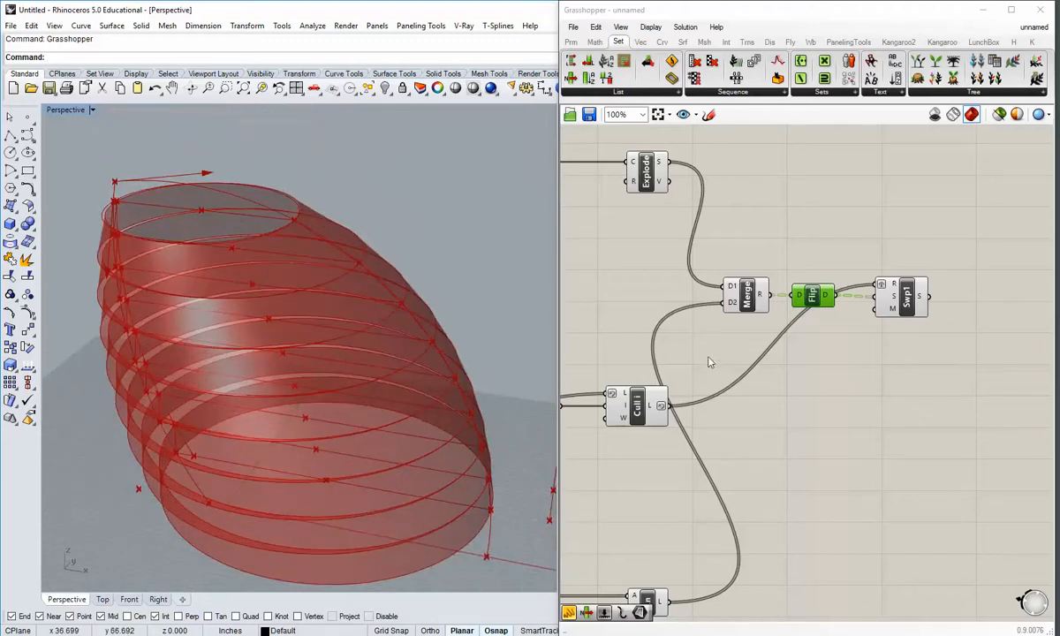
left_click(865, 361)
right_click_drag(194, 301, 206, 262, "shift")
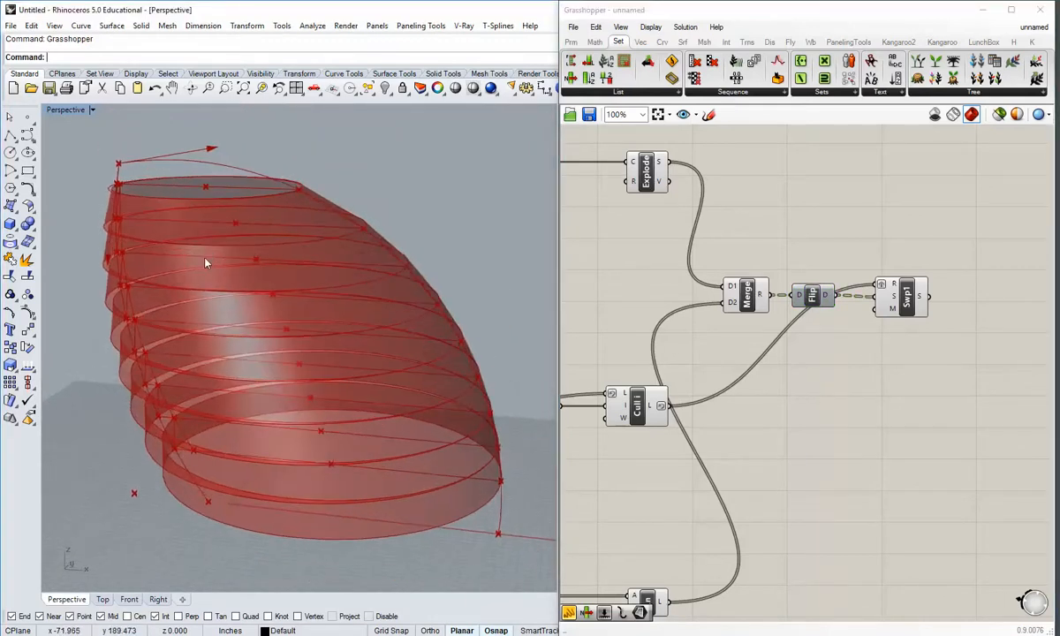
Switch the Rhino viewport to the Front view and go to the sliders that control the back arc.
right_click_drag(645, 324, 833, 341)
scroll(832, 339, "down", 2)
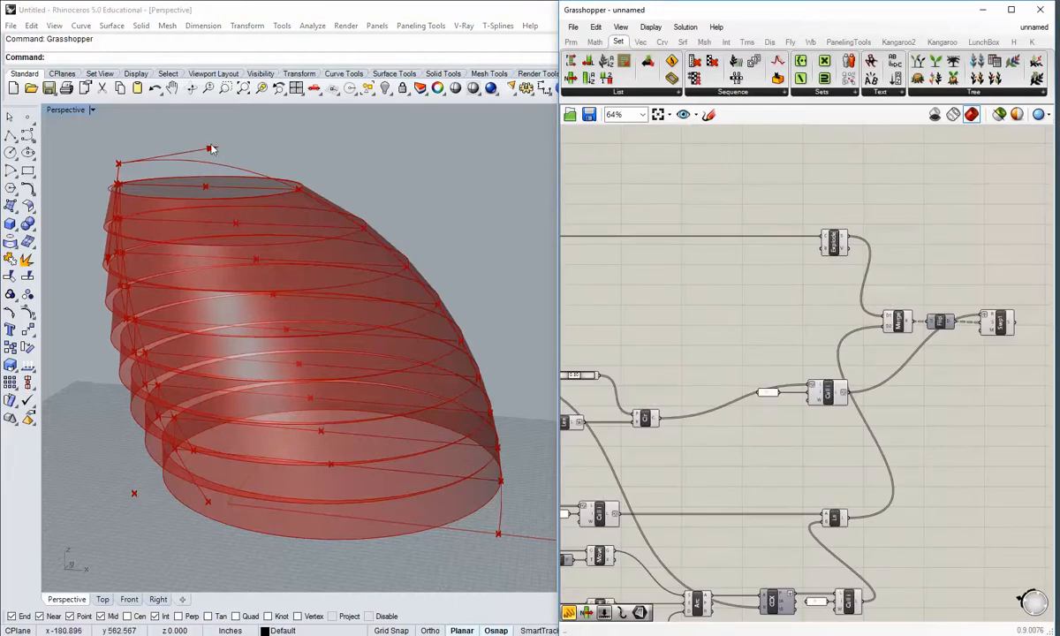
double_click(67, 110)
double_click(55, 356)
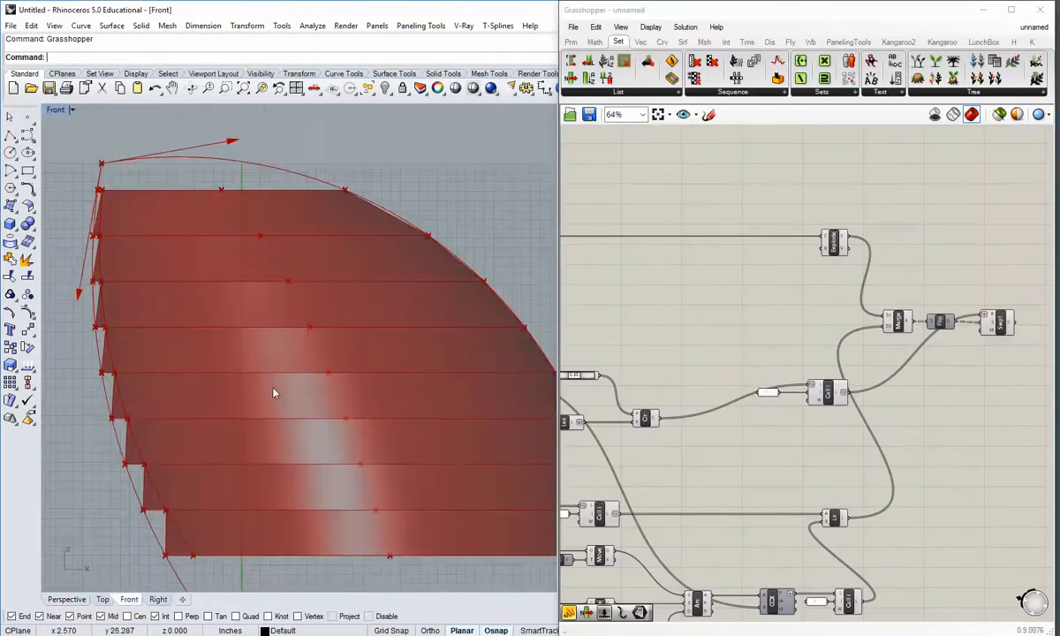
scroll(770, 452, "down", 2)
scroll(722, 473, "up", 3)
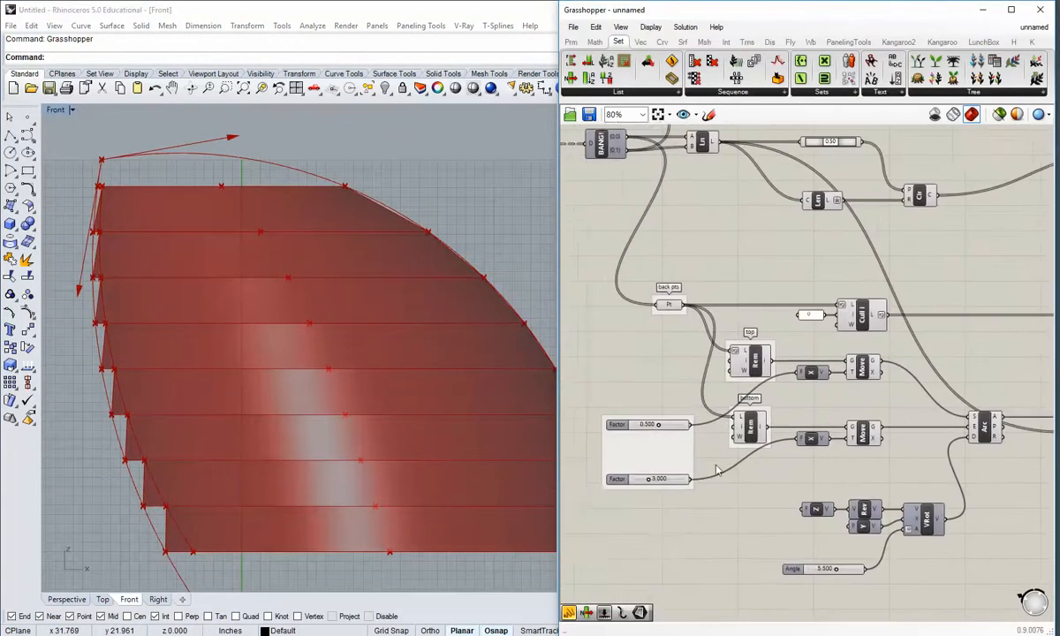
Set the Angle slider feeding the vector rotation to 5.628.
right_click_drag(749, 506, 724, 450)
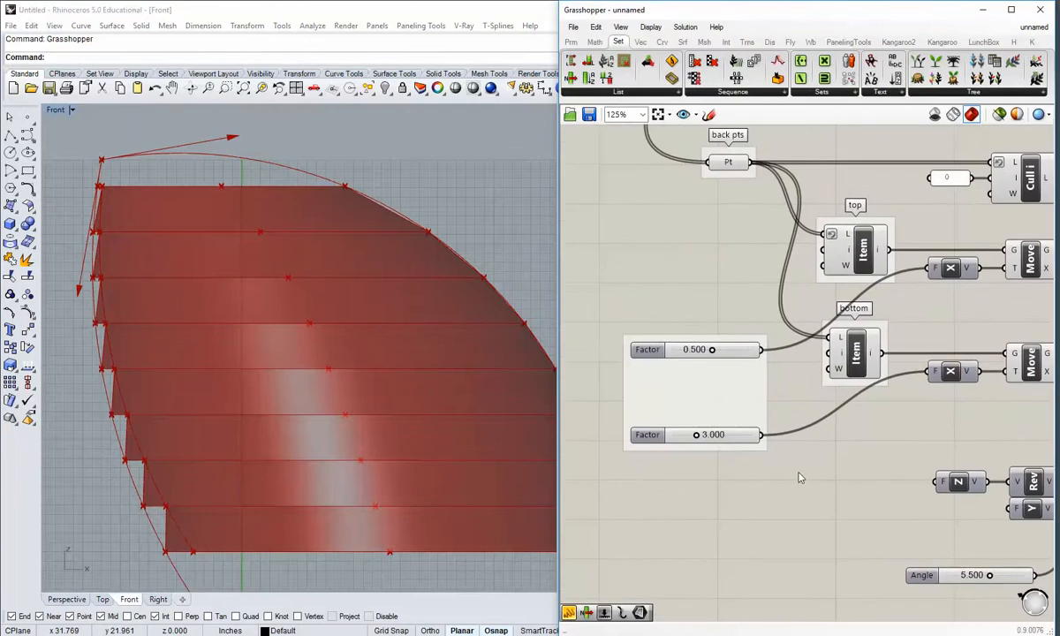
right_click_drag(800, 477, 691, 453)
scroll(844, 514, "down", 1)
scroll(867, 557, "up", 2)
right_click_drag(868, 557, 776, 468)
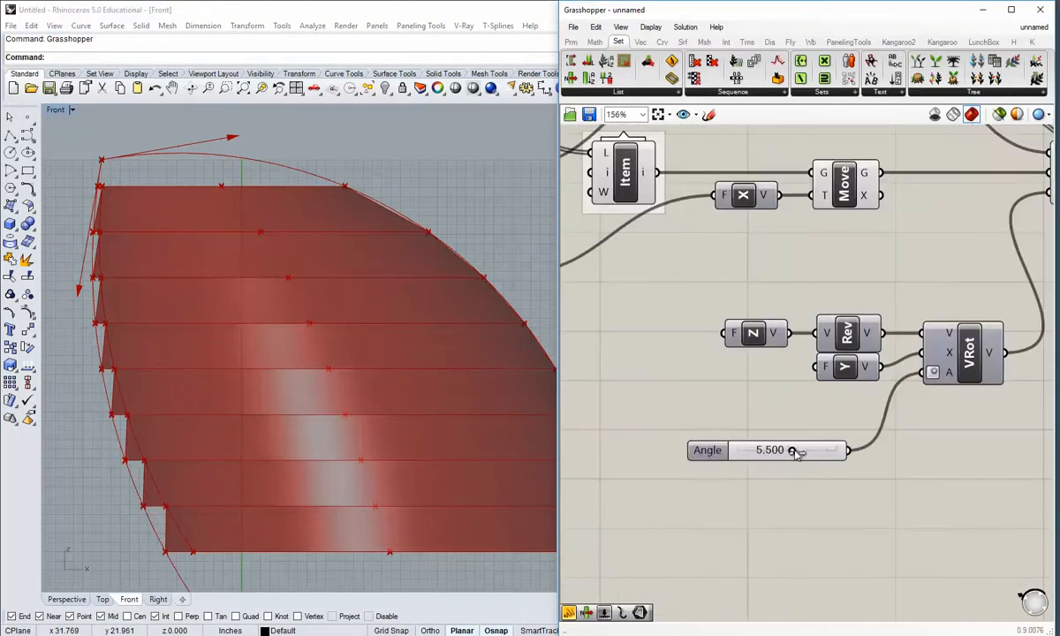
mouse_move(795, 451)
left_mouse_down()
mouse_move(748, 451)
mouse_move(813, 451)
mouse_move(749, 465)
mouse_move(797, 465)
left_mouse_up()
right_click_drag(180, 372, 180, 380)
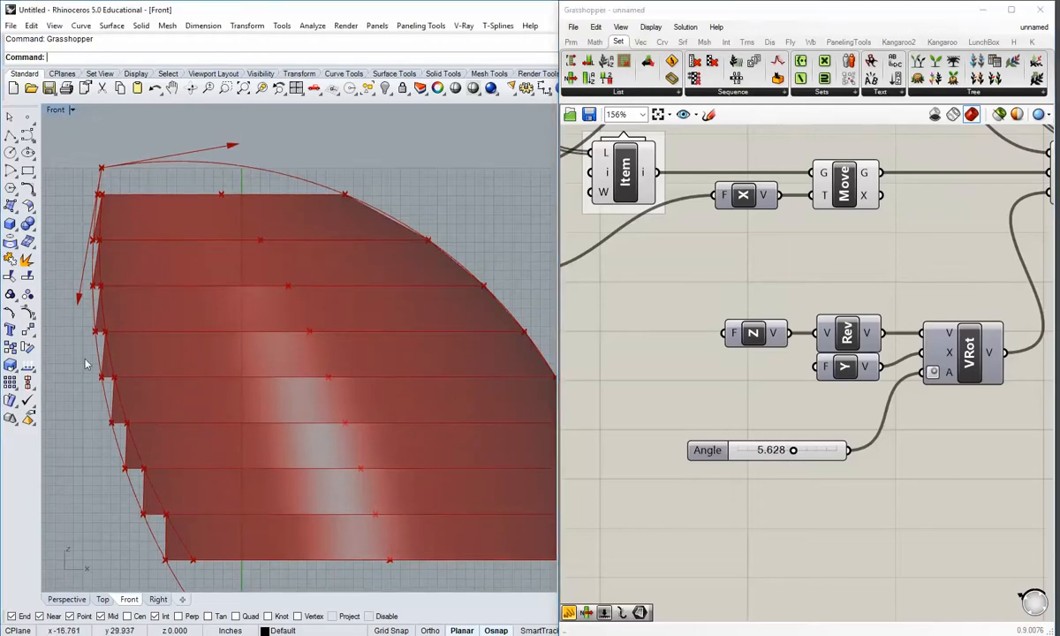
Try the lower Factor slider at 1.525 and inspect the stepped back edge in the Front view.
right_click_drag(636, 315, 921, 407)
right_click_drag(708, 376, 703, 409)
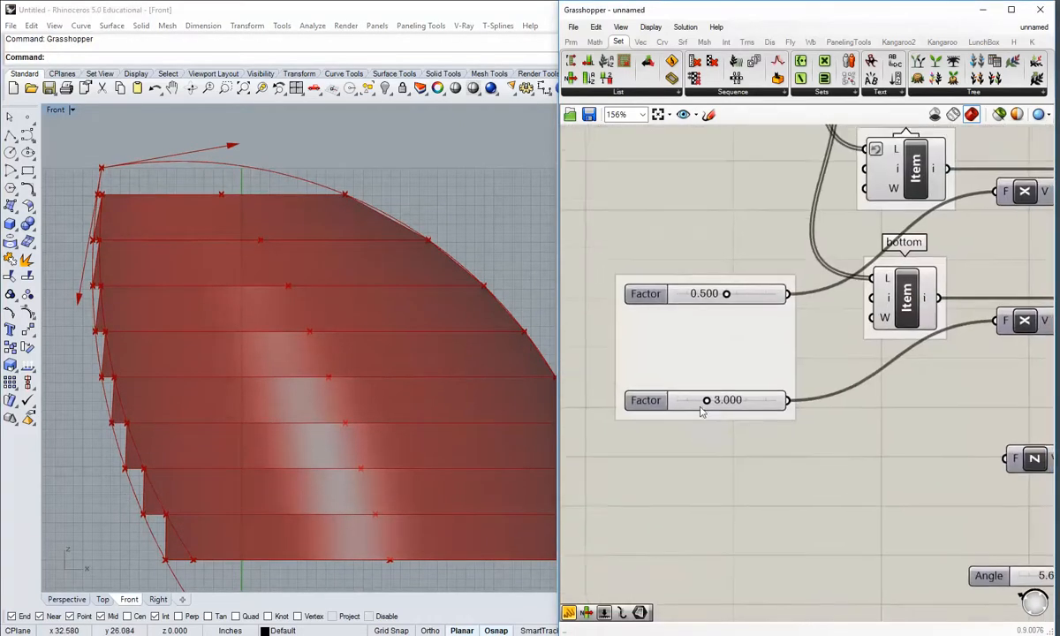
scroll(703, 409, "up", 2)
left_click_drag(713, 399, 688, 390)
scroll(221, 471, "up", 1)
scroll(170, 563, "up", 3)
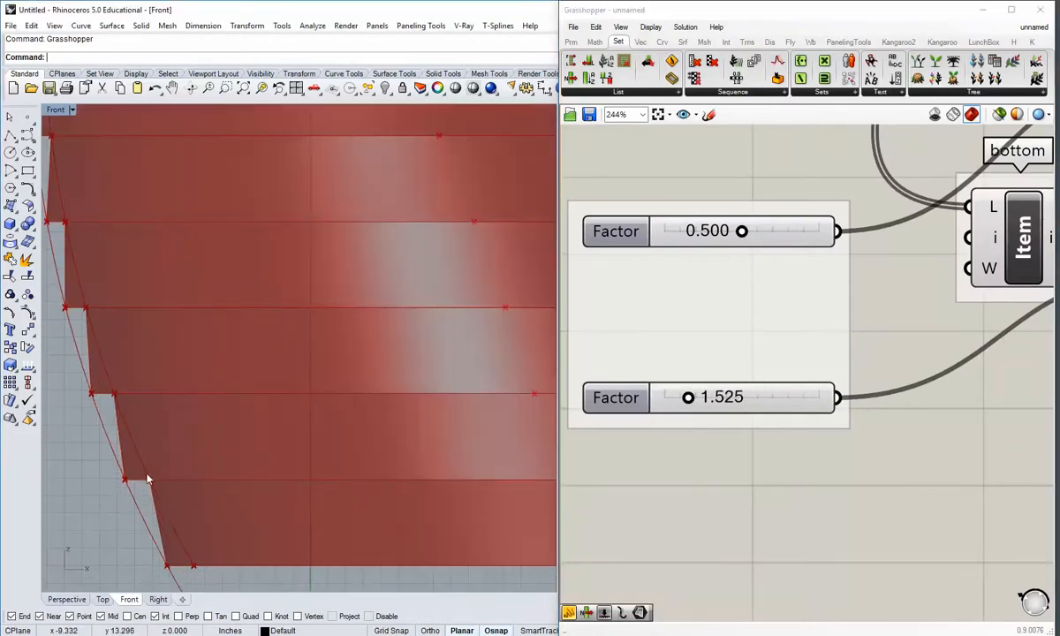
scroll(109, 363, "down", 5)
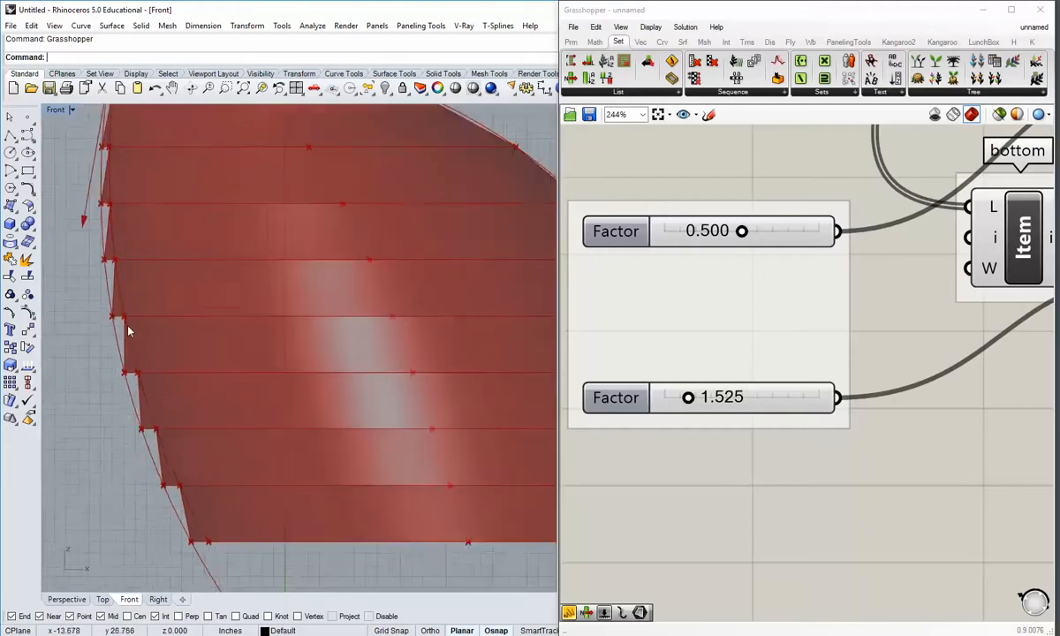
scroll(132, 204, "up", 4)
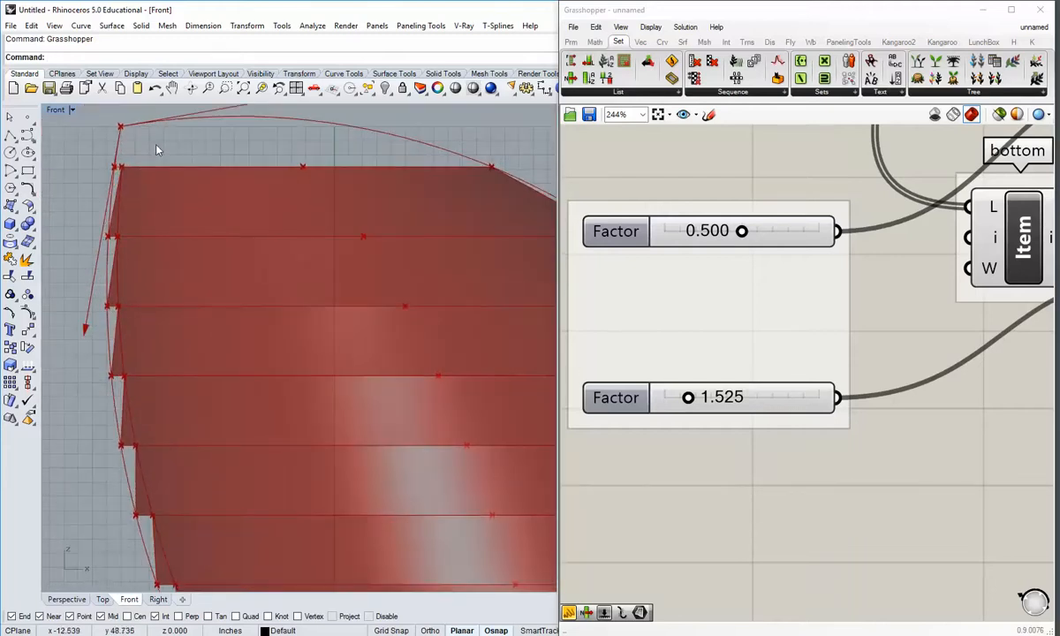
scroll(159, 371, "down", 2)
scroll(707, 437, "up", 1)
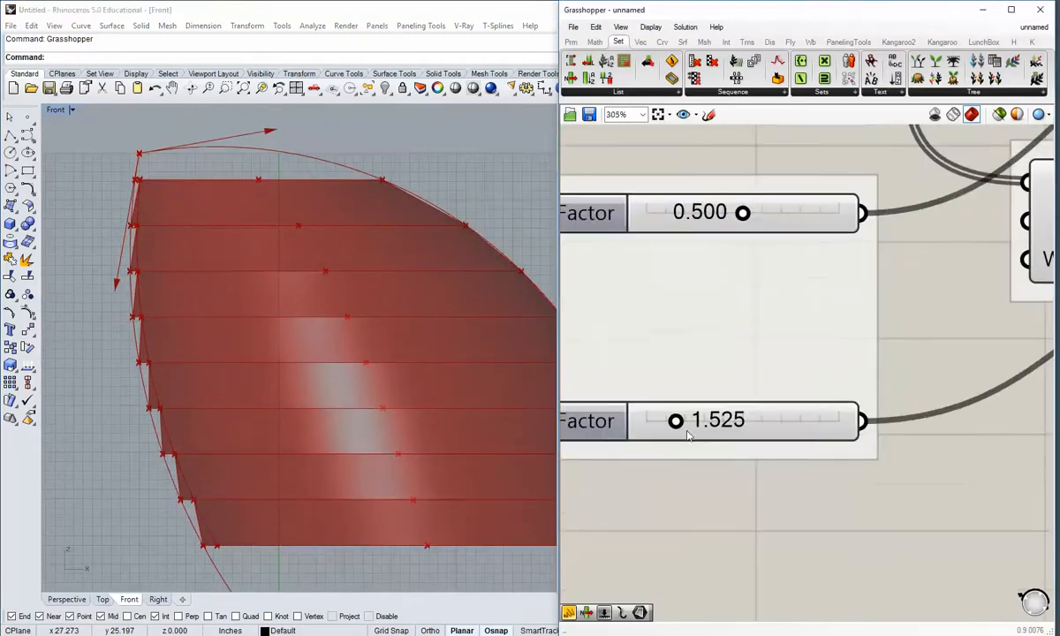
Set the lower Factor slider, which moves the bottom back point, to 2.475 and check the back edge.
mouse_move(688, 436)
left_mouse_down()
mouse_move(714, 440)
mouse_move(704, 441)
left_mouse_up()
scroll(199, 455, "down", 2)
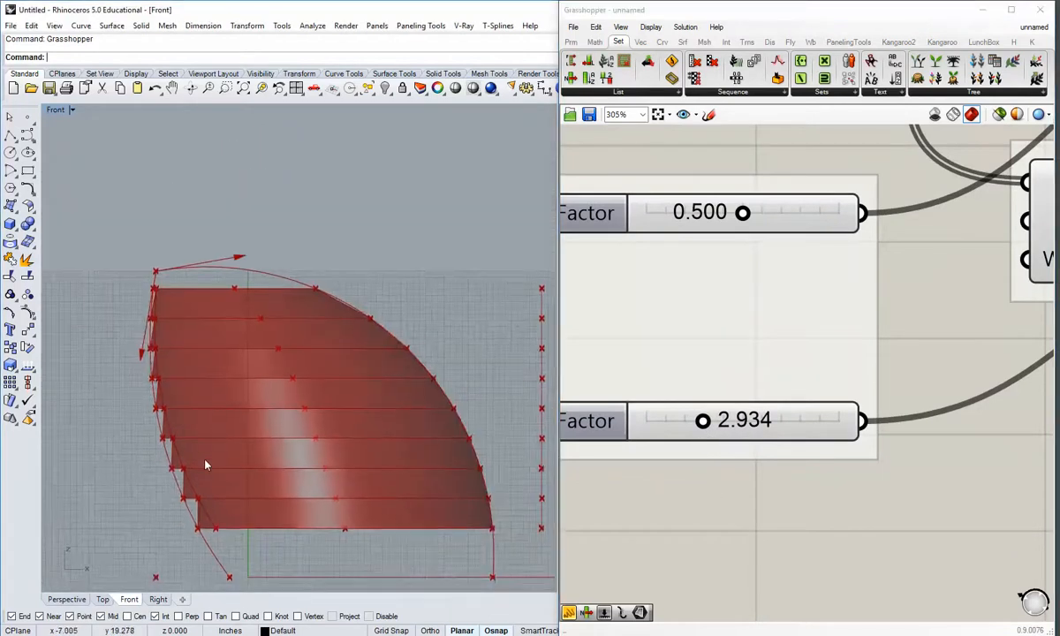
scroll(205, 465, "up", 1)
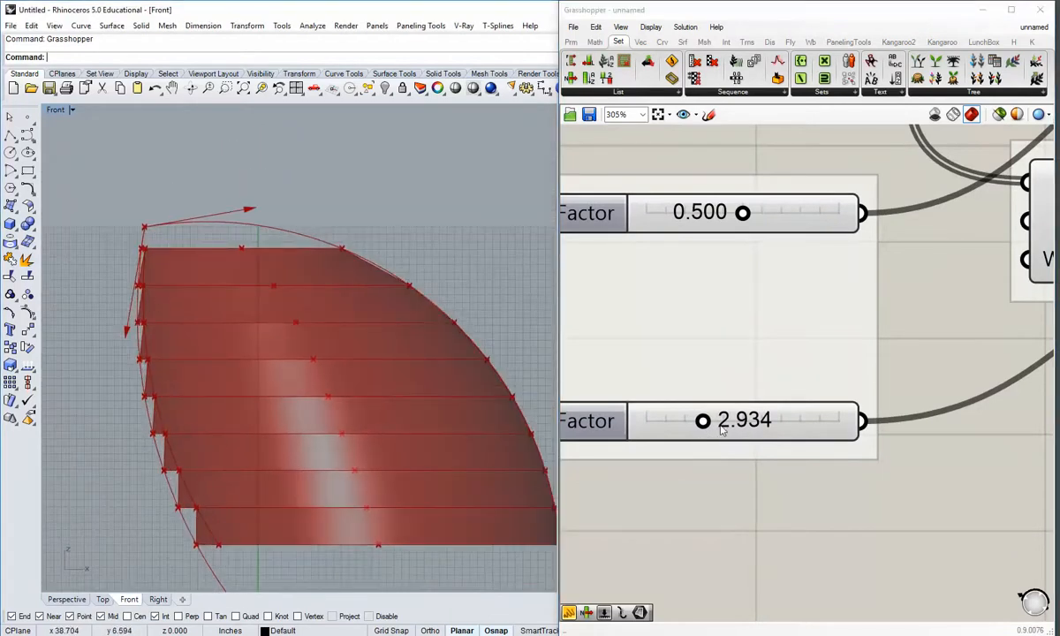
left_click_drag(702, 422, 694, 422)
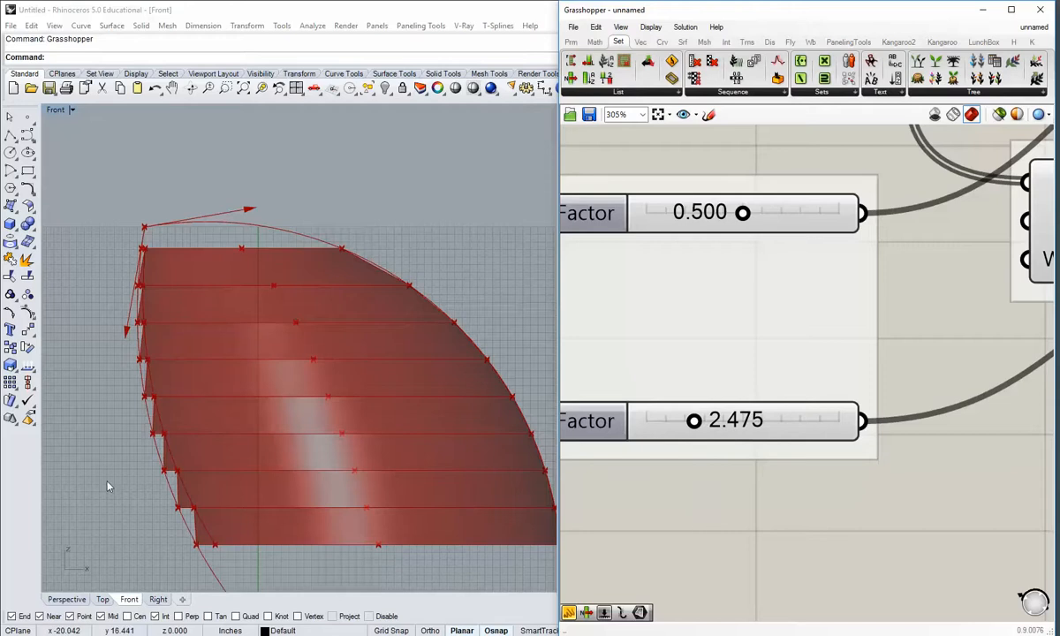
scroll(107, 486, "up", 2)
scroll(136, 453, "down", 6)
right_click_drag(136, 453, 150, 525)
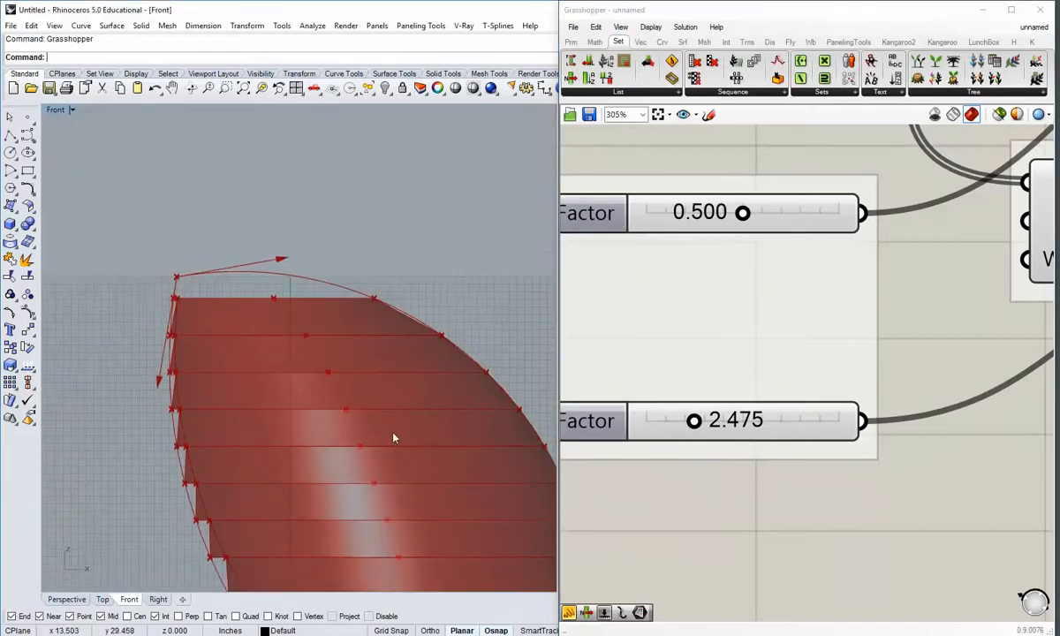
Set the panel that controls the Divide Curve count to 6.
right_click_drag(766, 261, 776, 357)
mouse_move(752, 308)
left_mouse_down()
mouse_move(711, 313)
mouse_move(750, 315)
left_mouse_up()
scroll(774, 354, "down", 11)
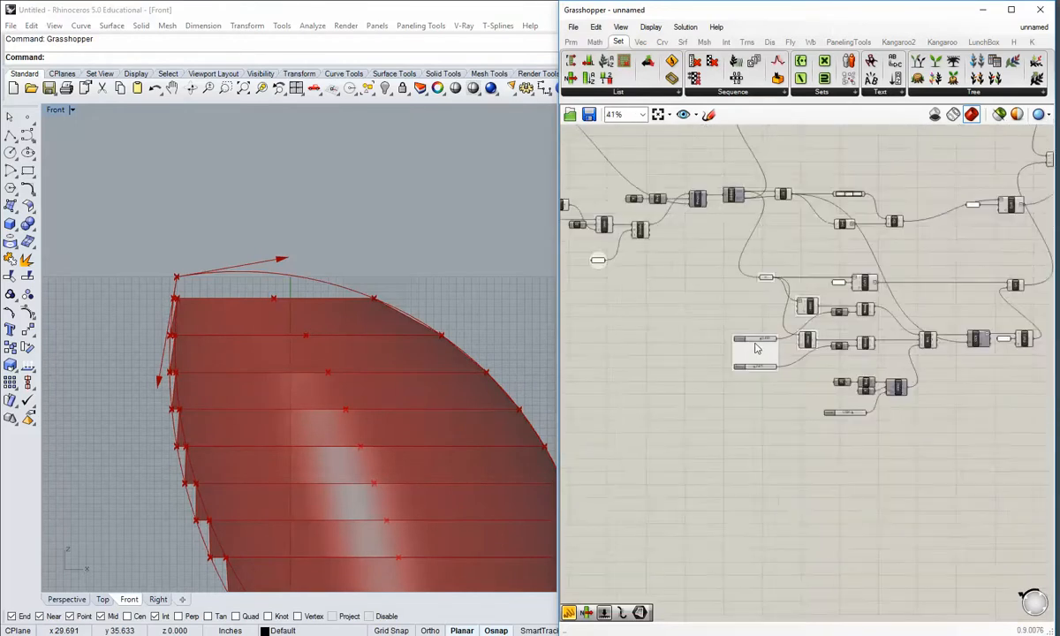
right_click_drag(687, 296, 728, 425)
right_click_drag(459, 407, 401, 314)
scroll(390, 335, "down", 2)
scroll(380, 336, "up", 4)
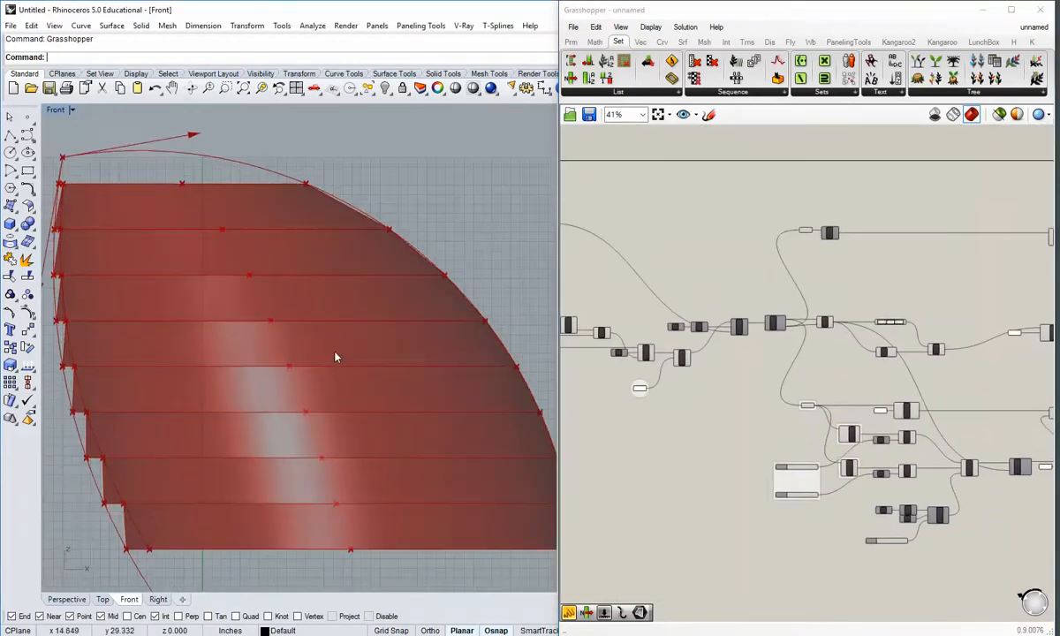
scroll(293, 373, "down", 2)
right_click_drag(696, 424, 946, 438)
scroll(887, 391, "up", 4)
scroll(893, 436, "down", 3)
scroll(910, 442, "up", 6)
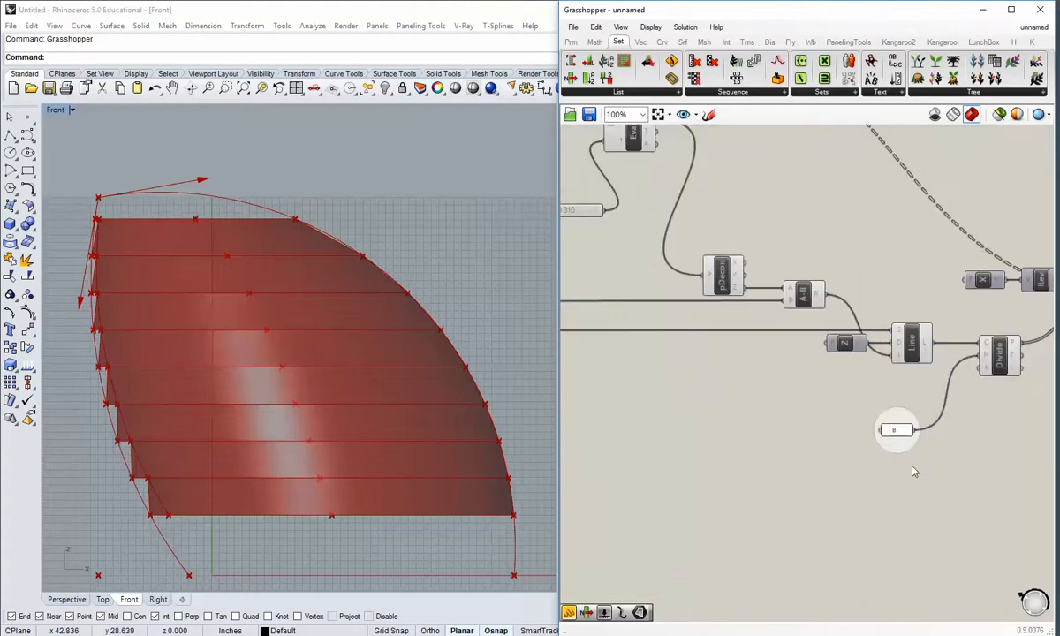
double_click(793, 366)
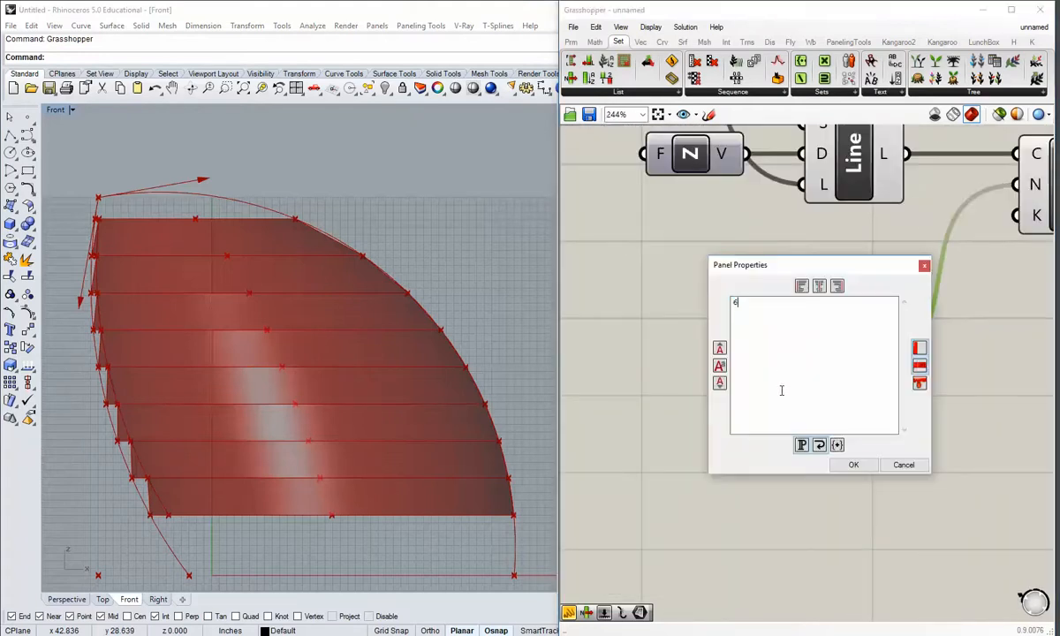
type("6")
left_click(853, 466)
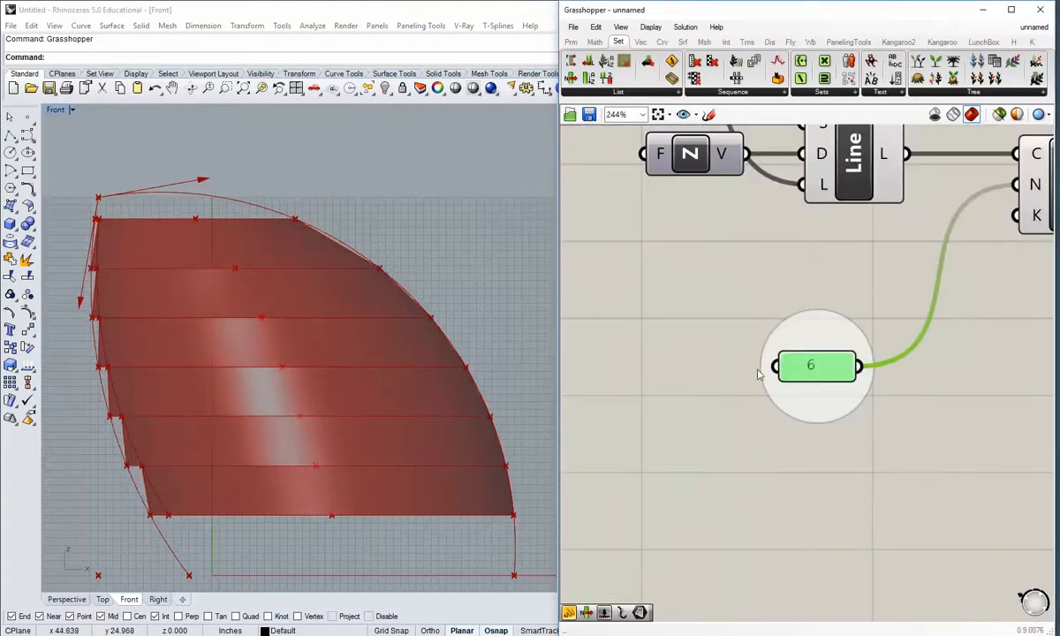
Set the panel that controls the Divide Curve count to 8.
double_click(811, 364)
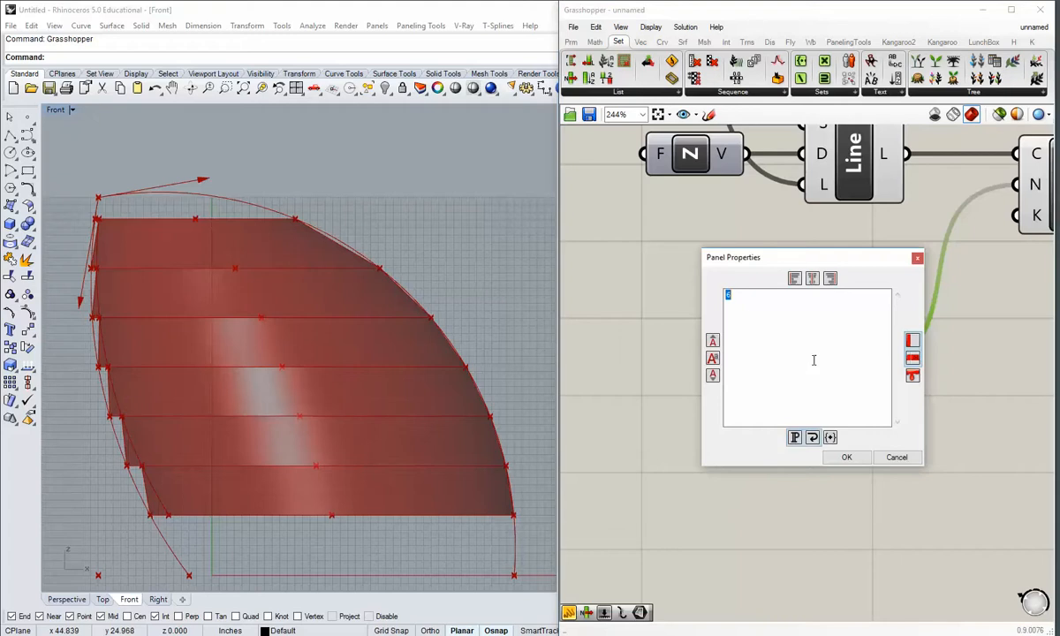
left_click(840, 454)
Try 4 in the panel feeding the Z and X offset vectors of the moved point, and set it back to 8.
scroll(769, 384, "down", 5)
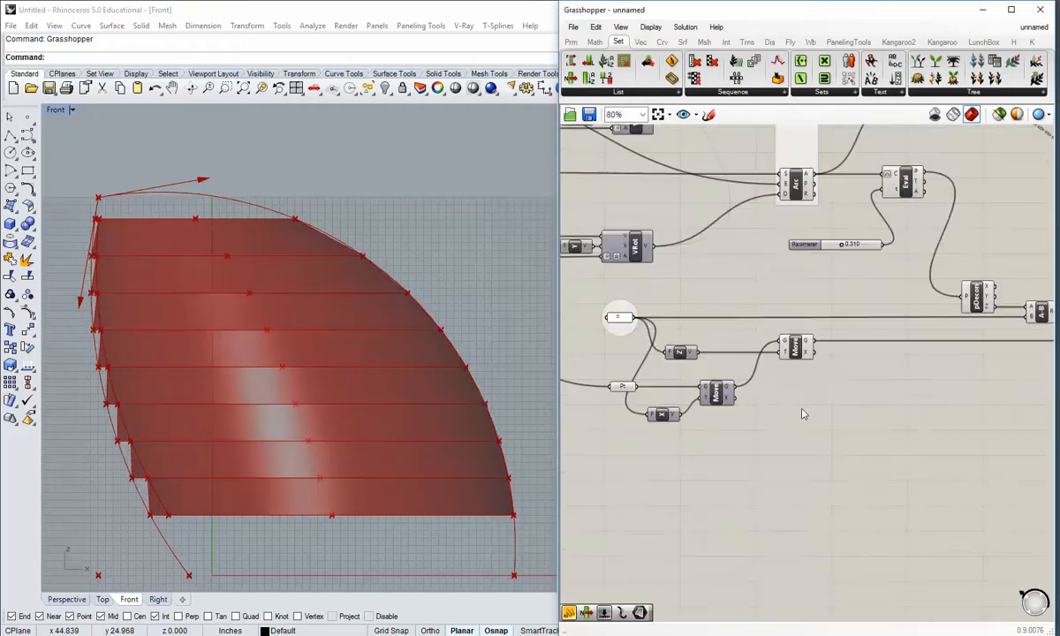
scroll(777, 398, "up", 3)
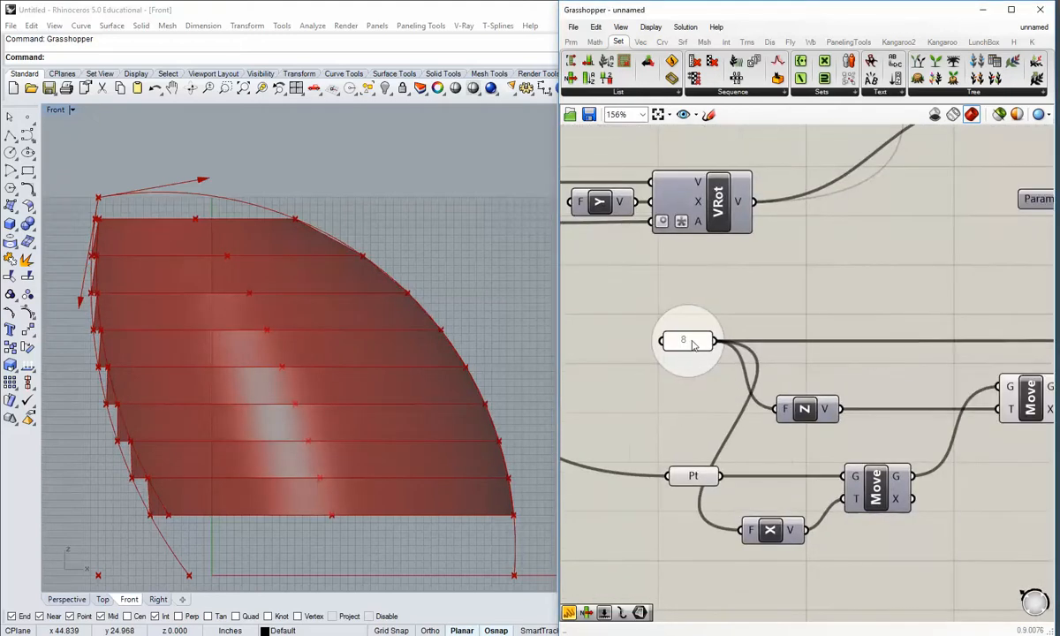
double_click(689, 342)
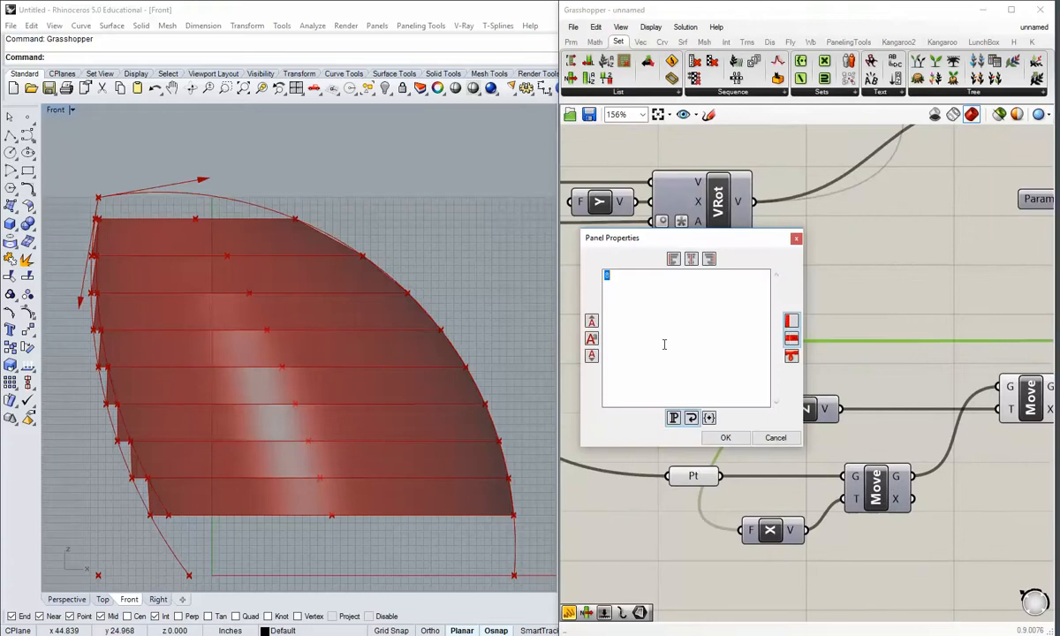
left_click(707, 439)
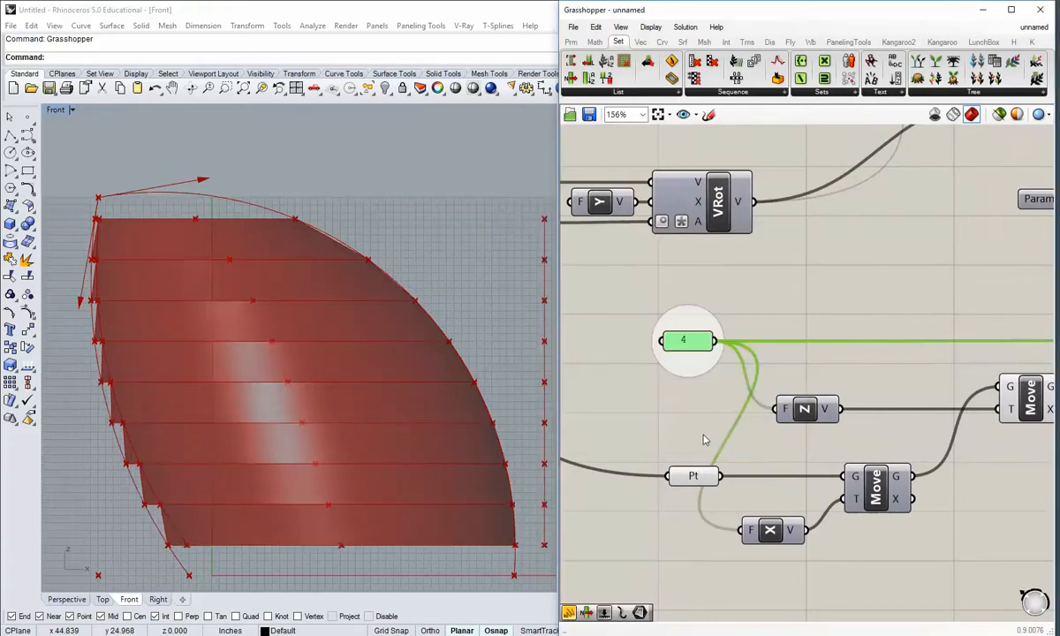
double_click(689, 342)
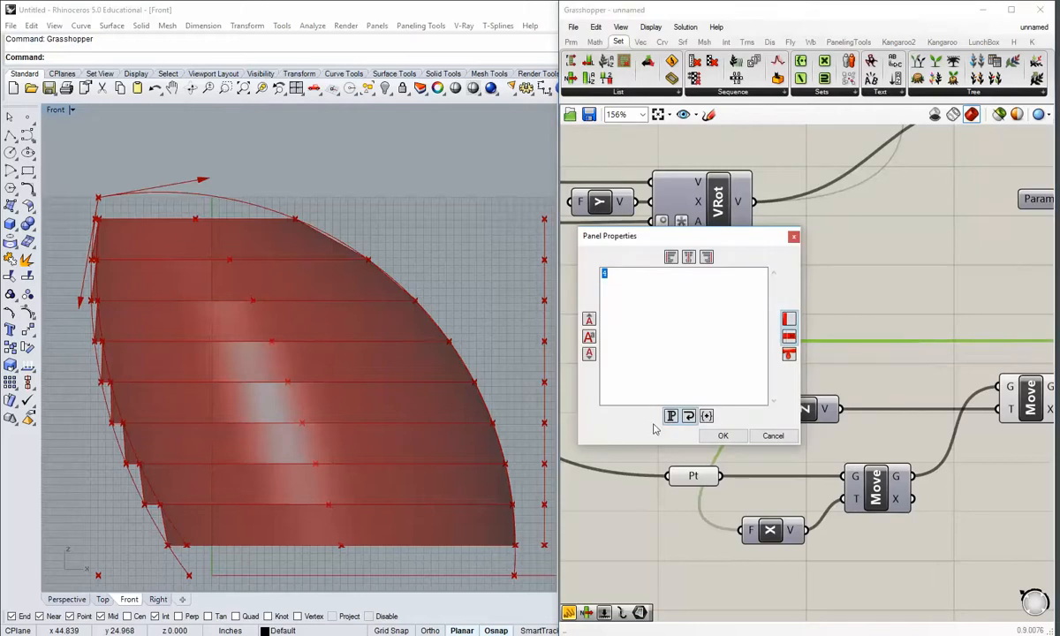
left_click(720, 435)
left_click(655, 419)
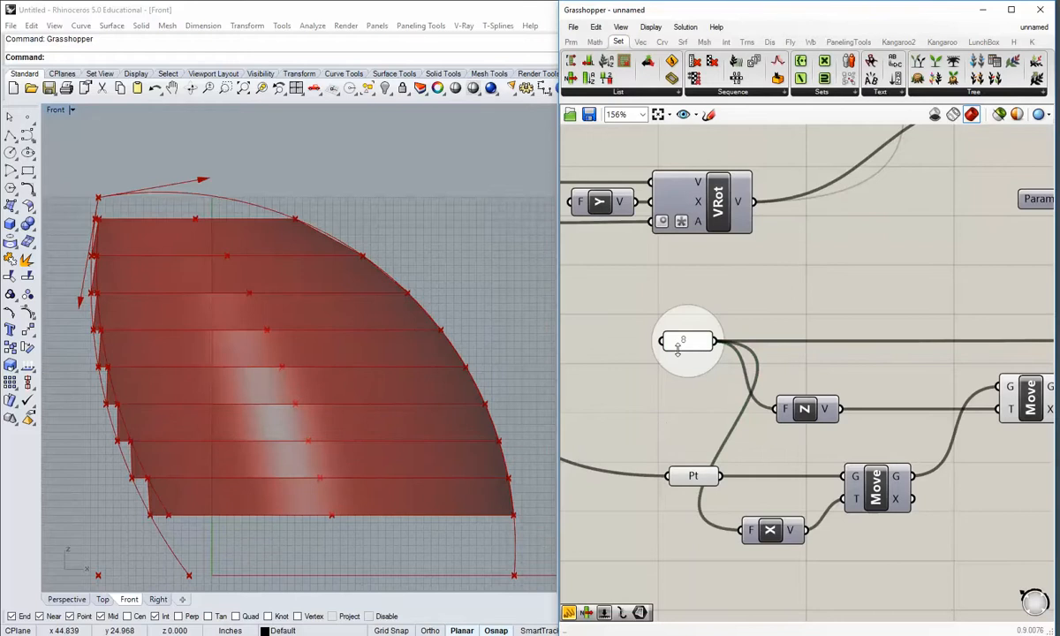
Try 0.000 on the Angle slider that rotates the reversed Z vector for the arc, and return it to 10.000.
right_click_drag(582, 427, 670, 410)
right_click_drag(352, 353, 340, 371)
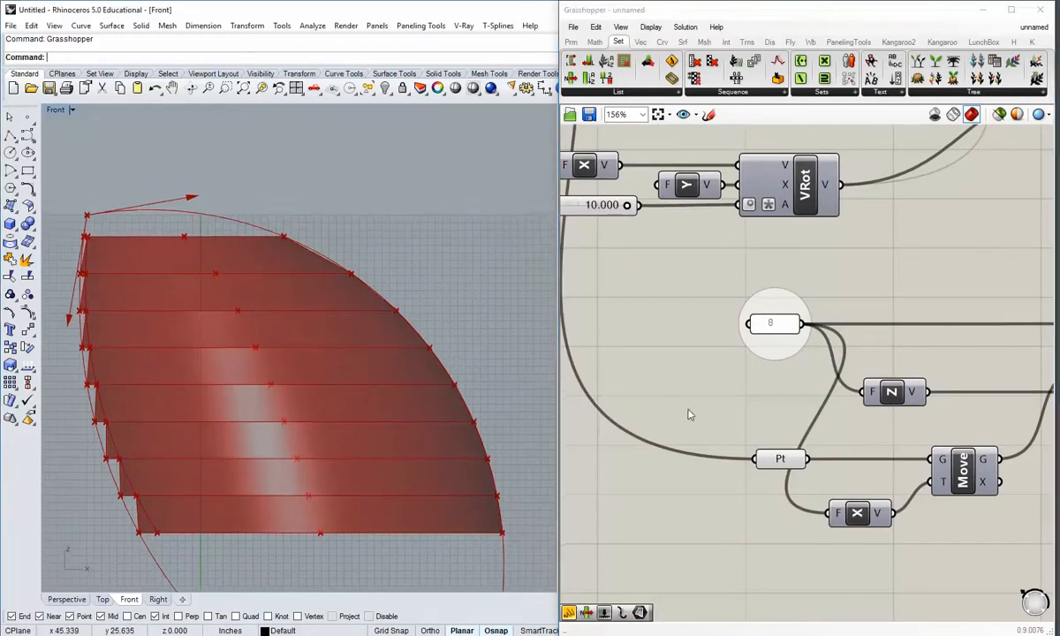
right_click_drag(717, 419, 718, 456)
scroll(691, 433, "down", 2)
right_click_drag(683, 413, 733, 436)
scroll(733, 435, "down", 2)
right_click_drag(676, 388, 739, 433)
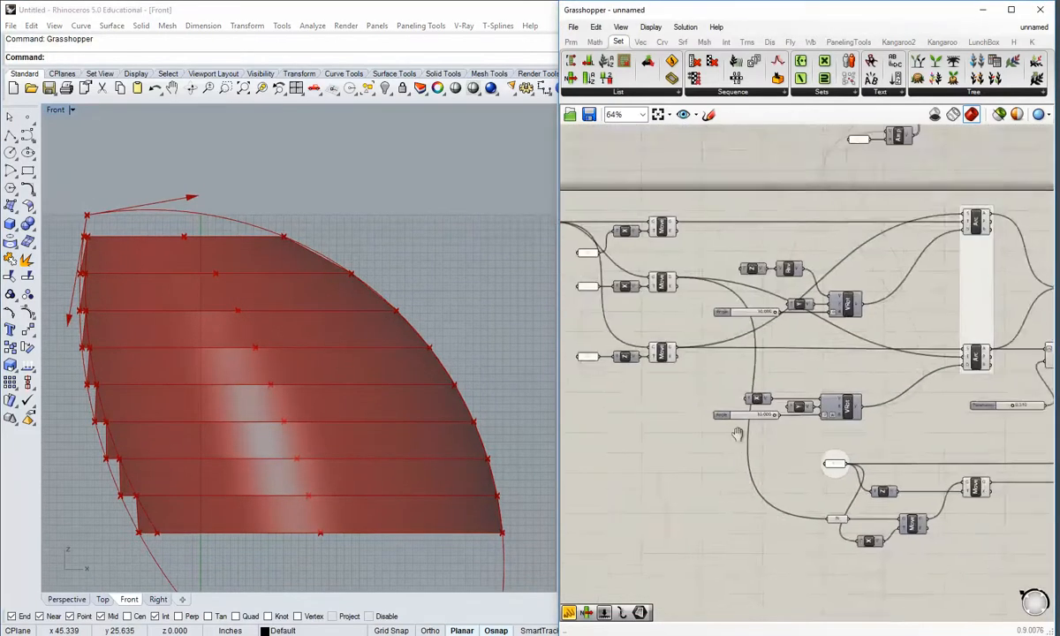
scroll(766, 434, "up", 3)
mouse_move(783, 404)
left_mouse_down()
mouse_move(695, 404)
mouse_move(791, 403)
left_mouse_up()
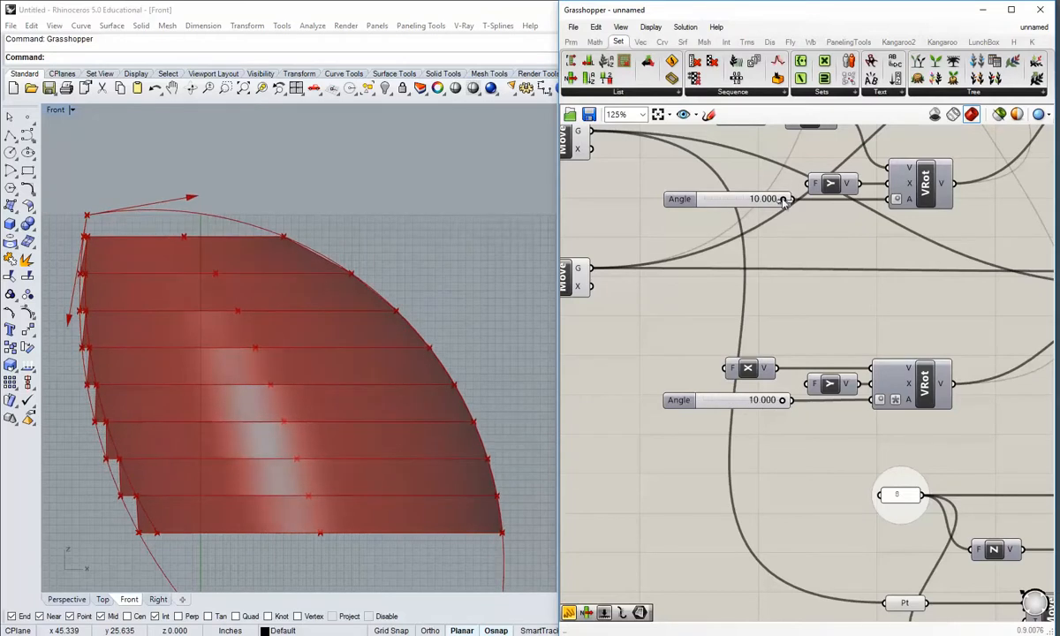
left_click_drag(783, 199, 687, 214)
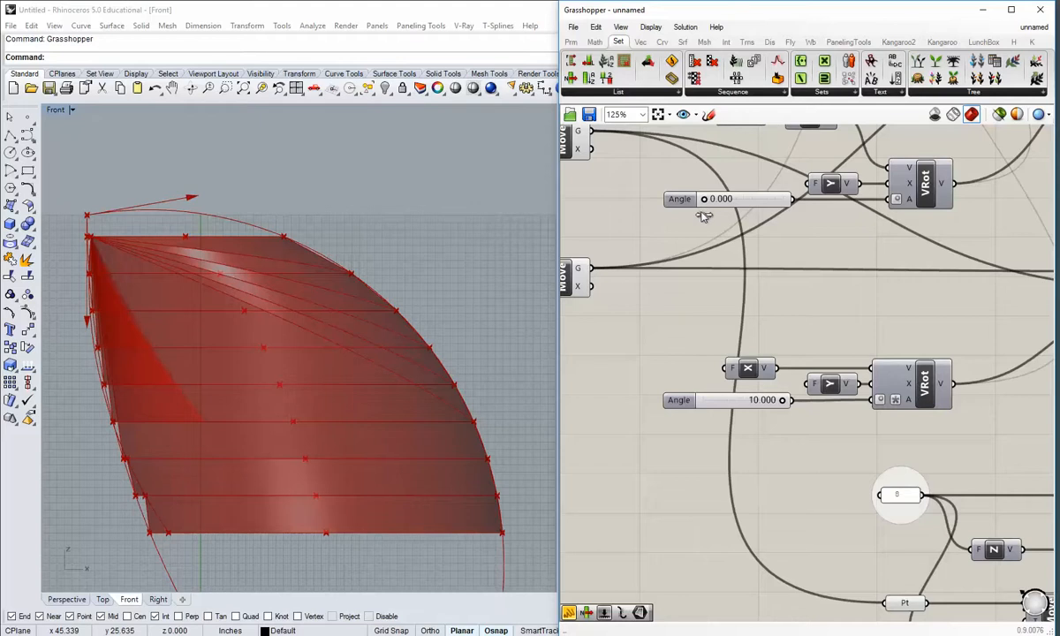
left_click_drag(706, 217, 828, 232)
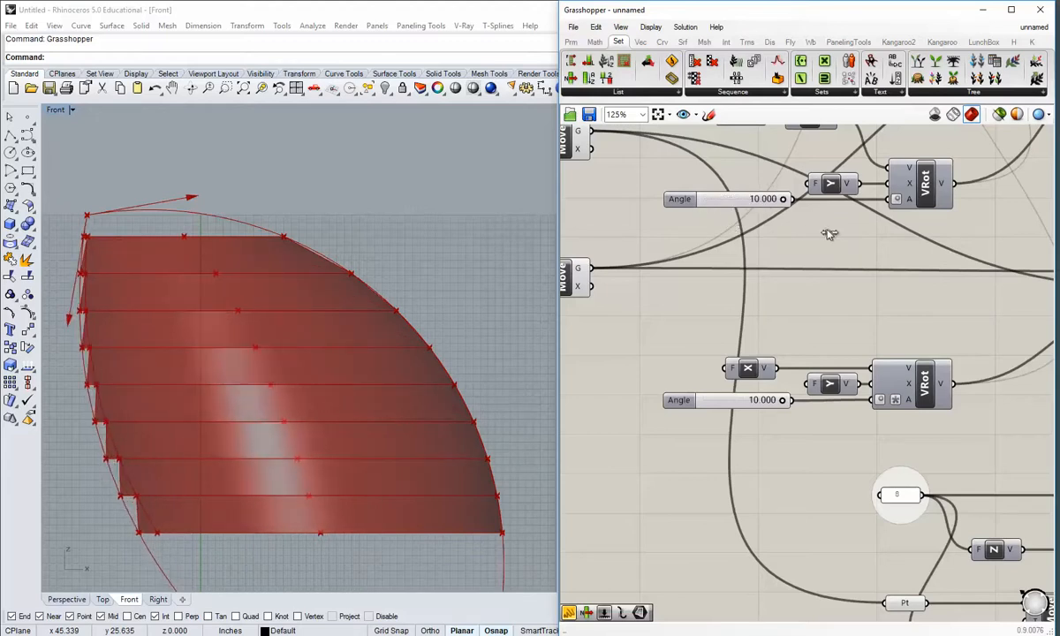
Examine the two Factor sliders of the top and bottom back points and the arcs' Angle sliders against the Front view profile.
scroll(804, 265, "down", 5)
right_click_drag(1039, 421, 634, 387)
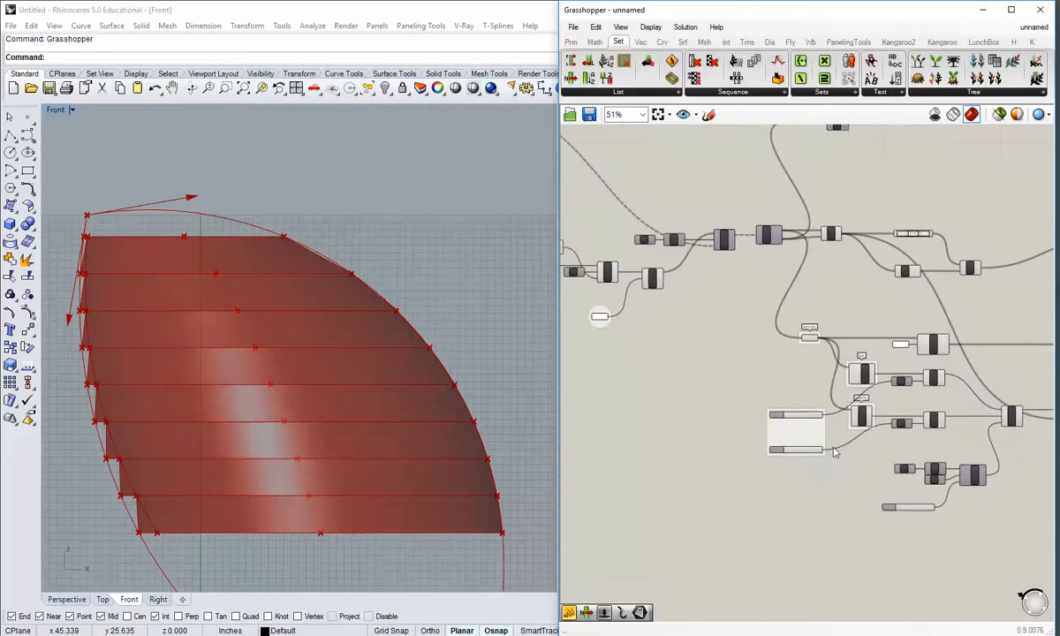
scroll(830, 449, "up", 5)
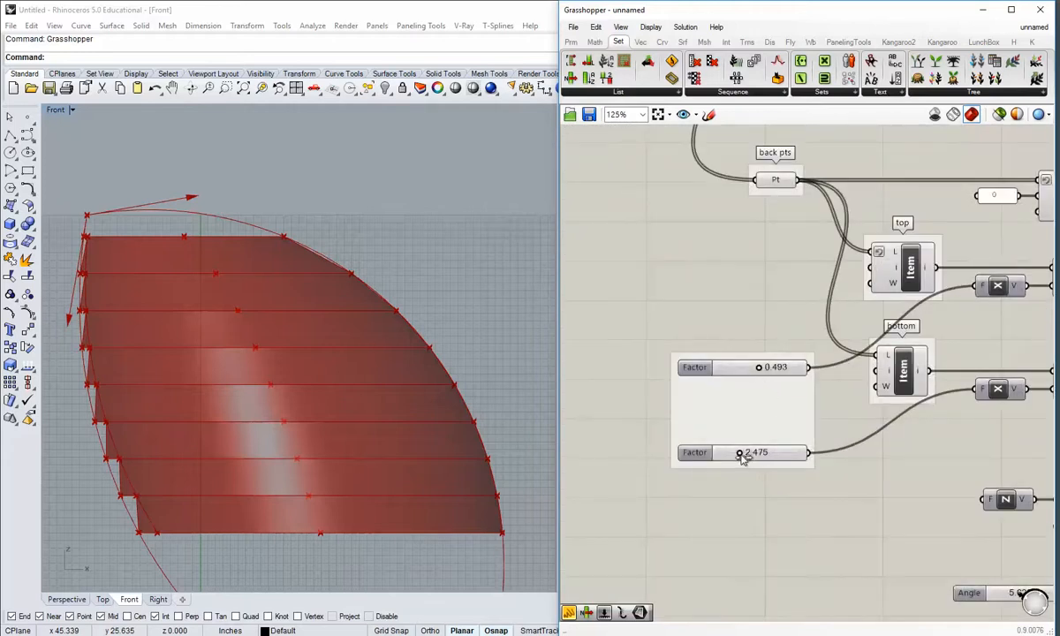
right_click_drag(838, 397, 788, 413)
right_click_drag(827, 271, 818, 372)
scroll(815, 374, "down", 1)
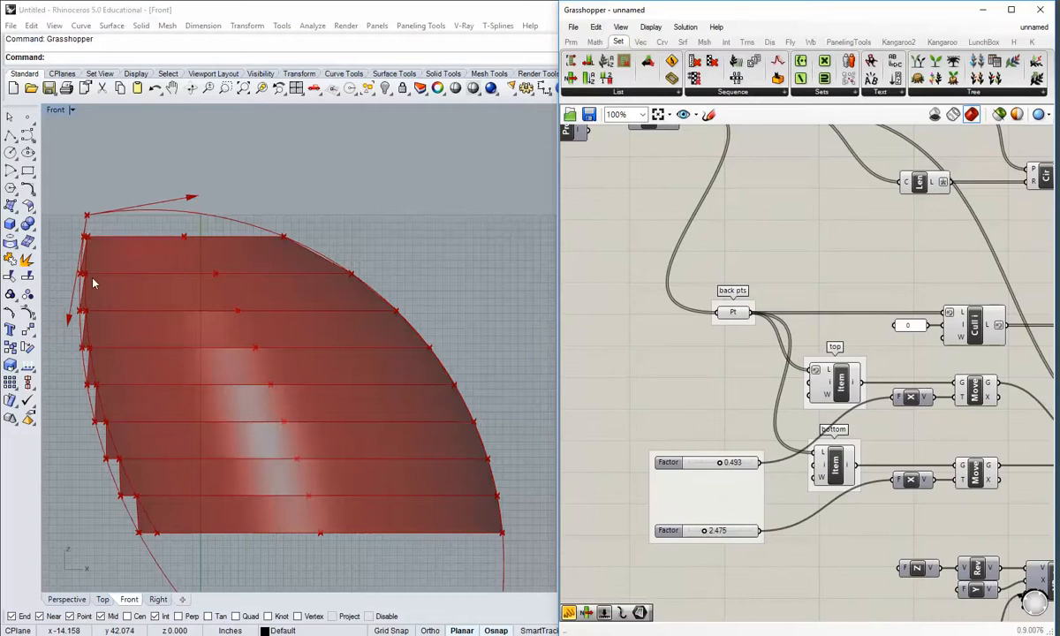
scroll(696, 292, "down", 1)
right_click_drag(696, 291, 923, 433)
scroll(880, 457, "down", 1)
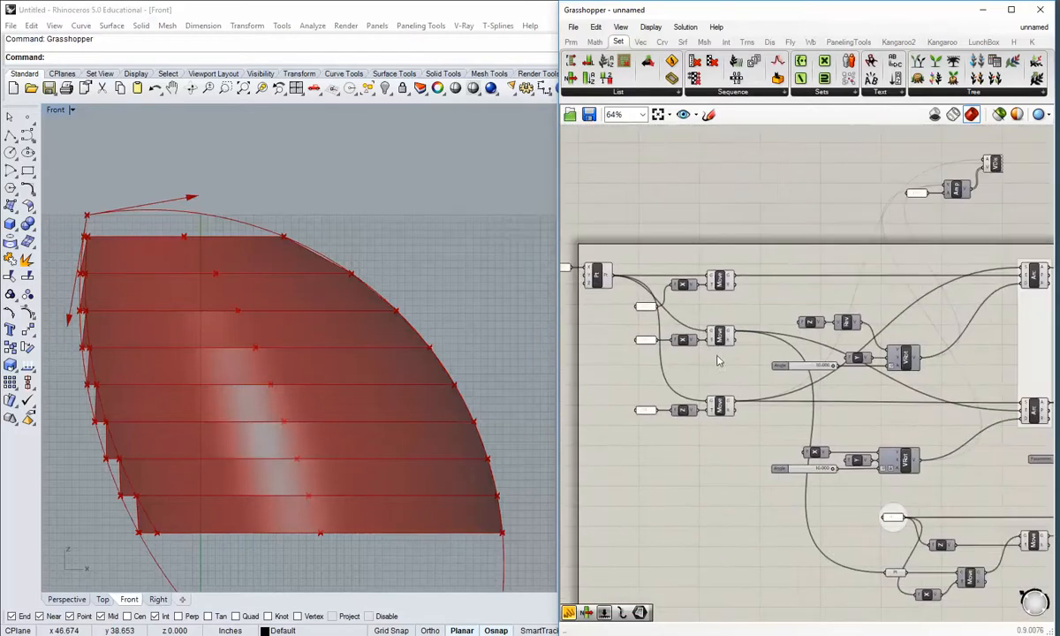
scroll(718, 360, "up", 3)
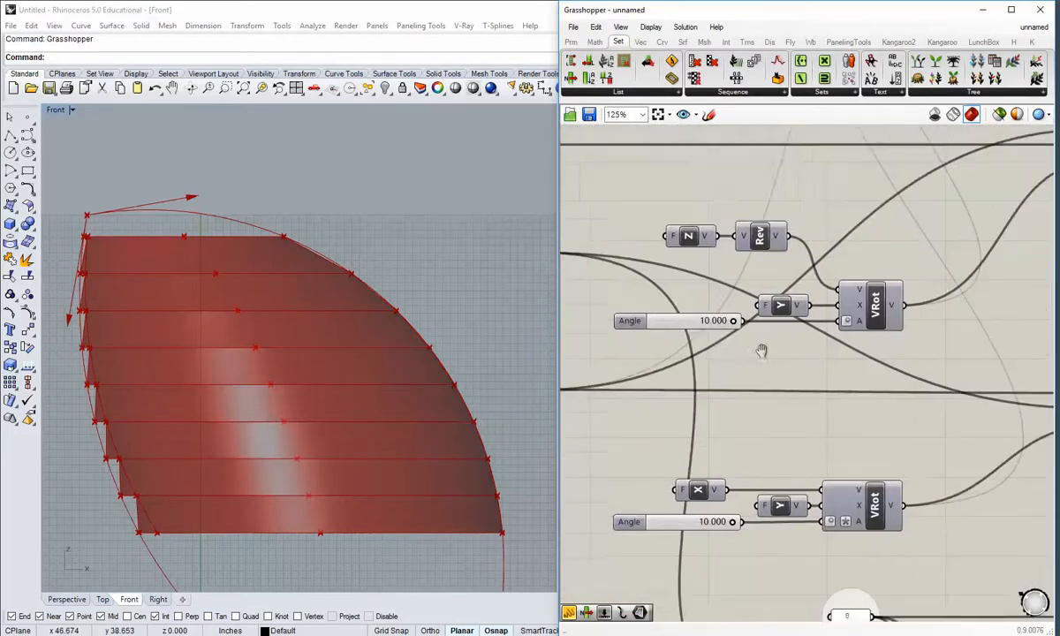
left_click(683, 318)
scroll(693, 327, "down", 4)
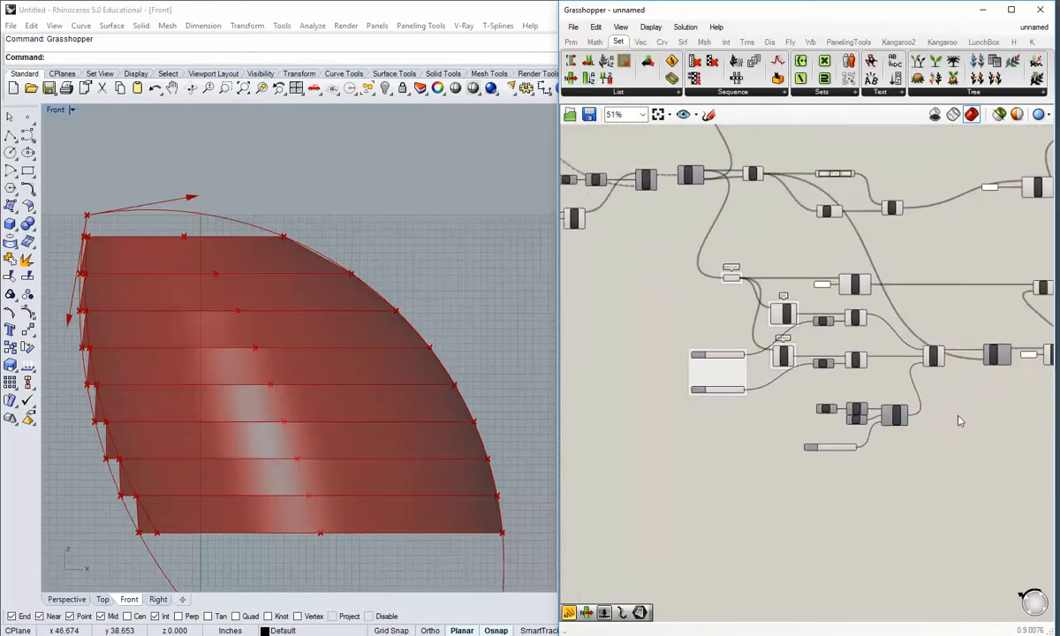
scroll(818, 316, "up", 4)
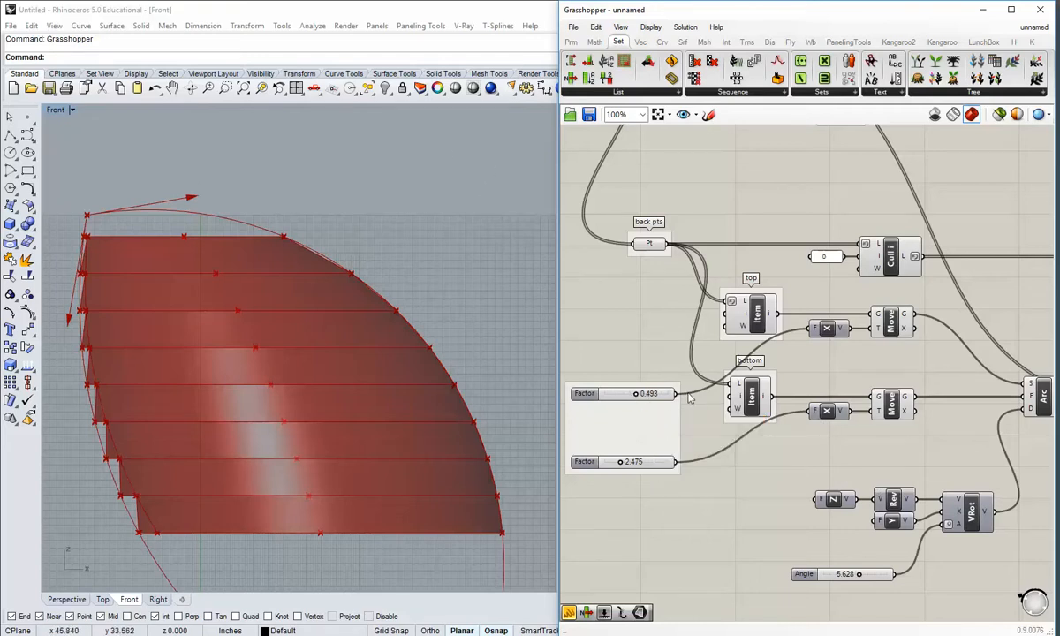
scroll(691, 400, "down", 4)
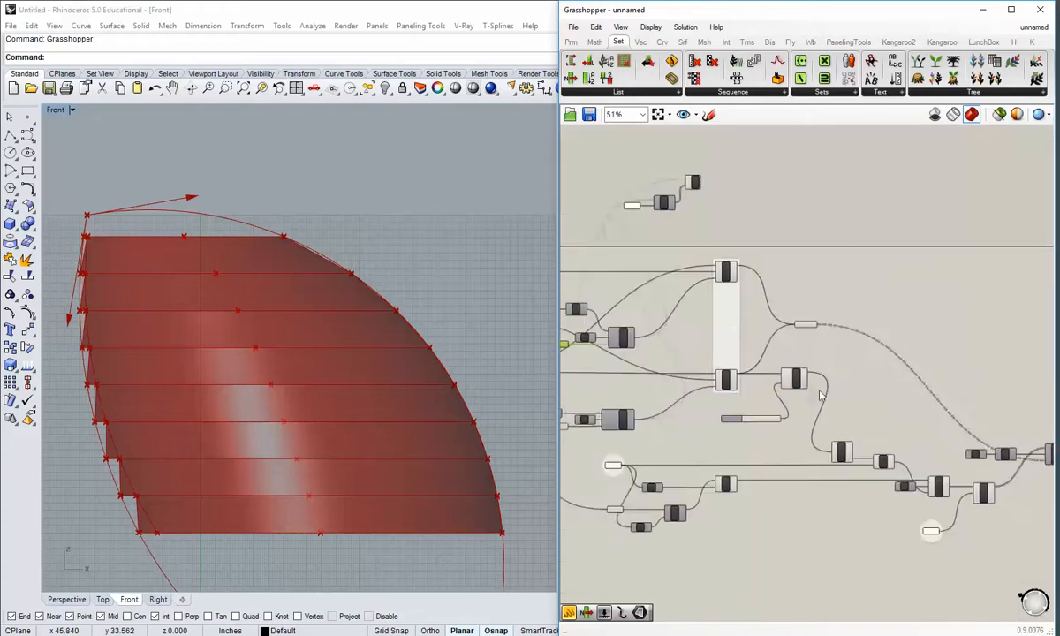
Try 15 in the panel feeding the first Move's X vector, which positions the lower end of the back arc.
scroll(697, 380, "up", 5)
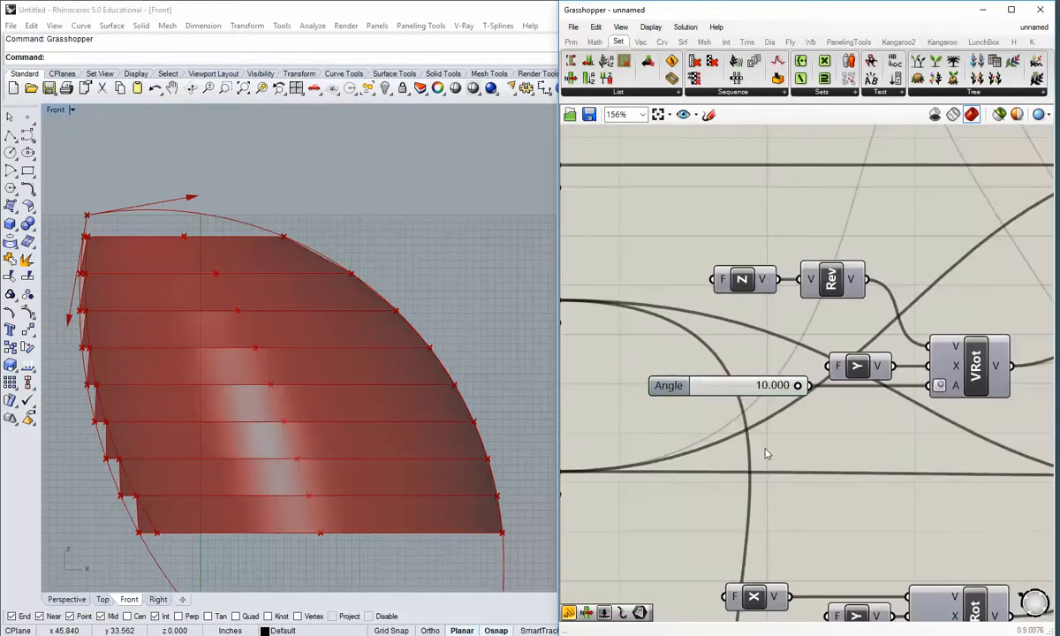
right_click_drag(784, 417, 853, 391)
scroll(854, 392, "down", 1)
right_click_drag(793, 439, 872, 413)
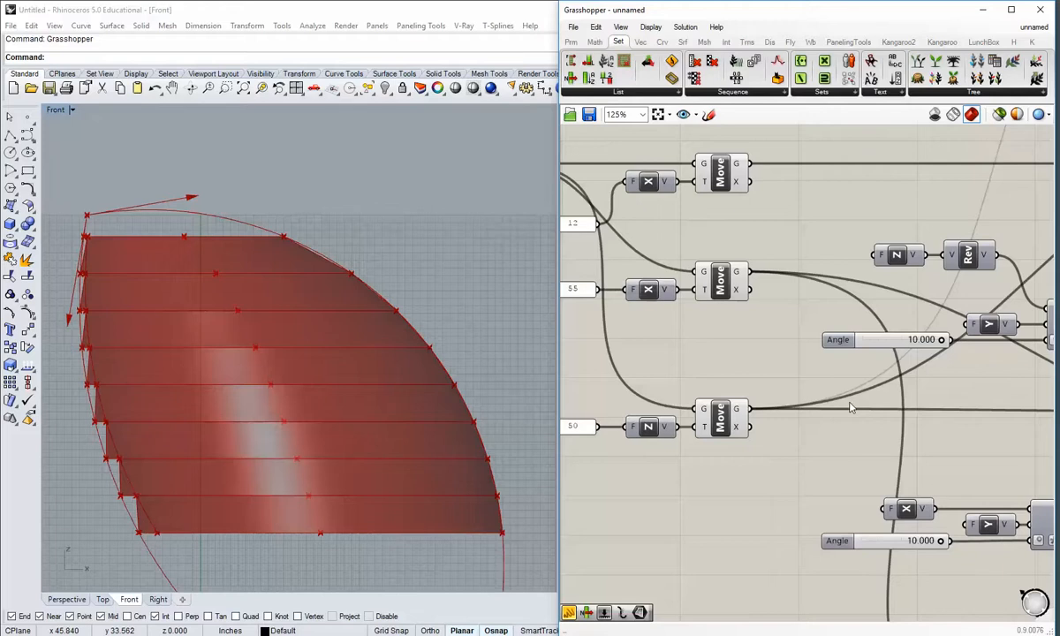
right_click_drag(766, 364, 890, 466)
right_click_drag(393, 369, 425, 359)
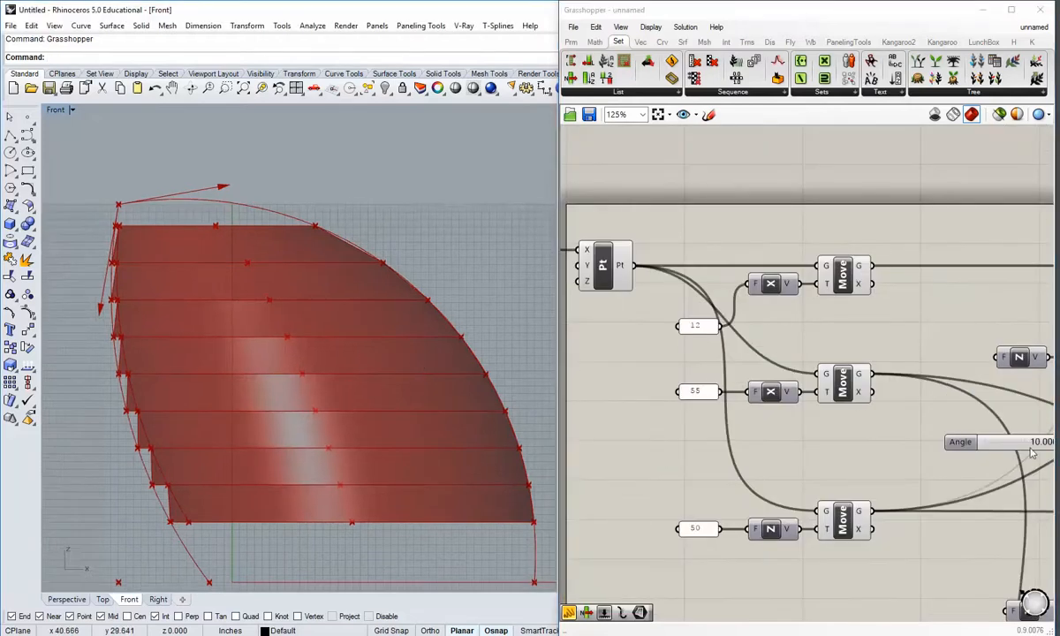
right_click_drag(1011, 435, 939, 419)
left_click_drag(994, 428, 1025, 430)
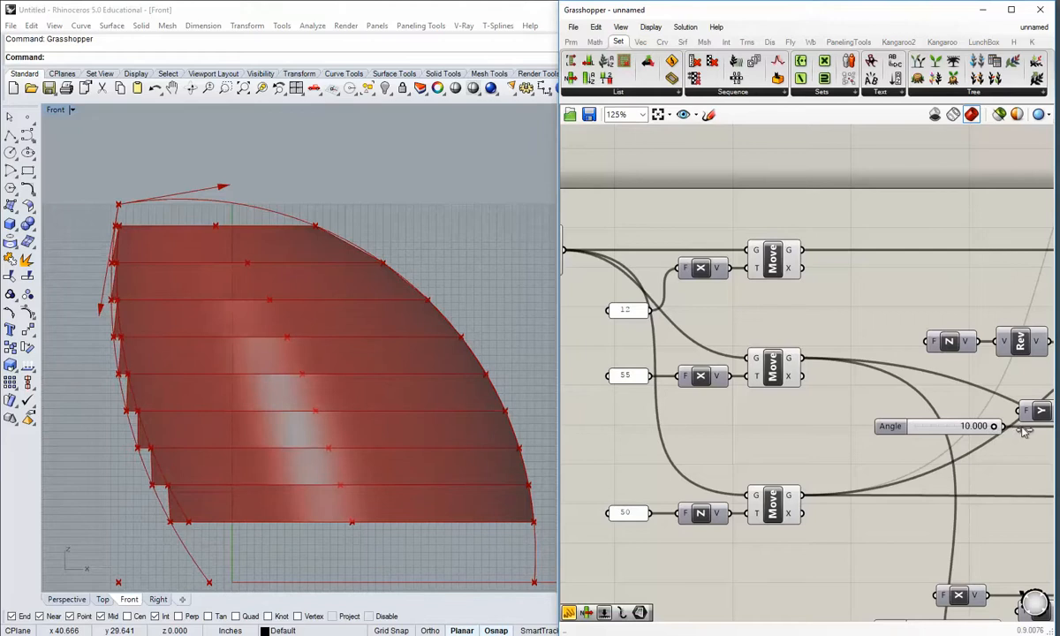
right_click_drag(626, 419, 643, 405)
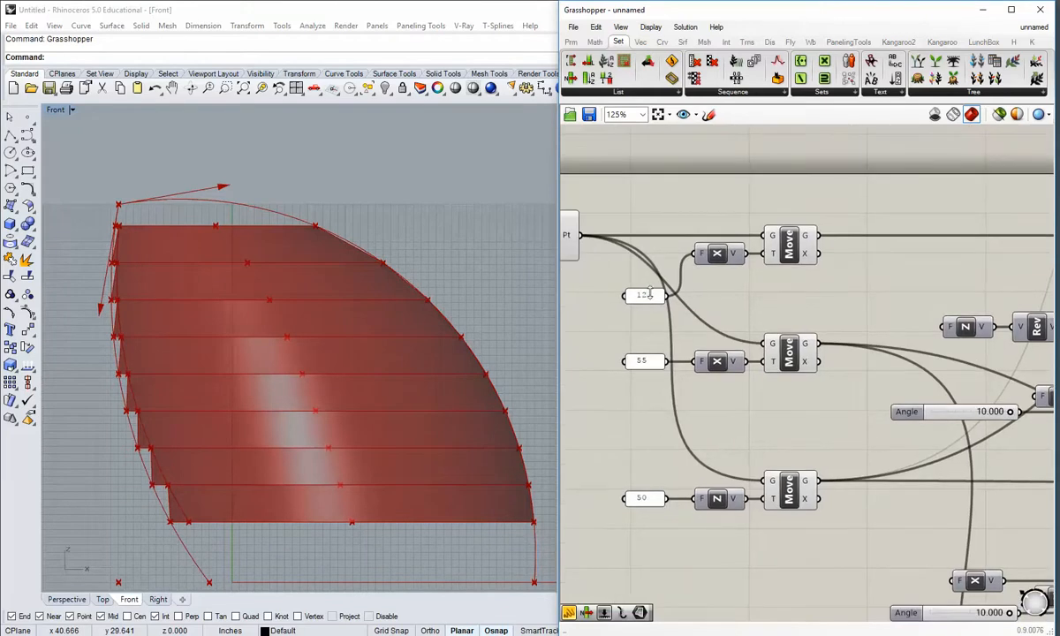
double_click(650, 294)
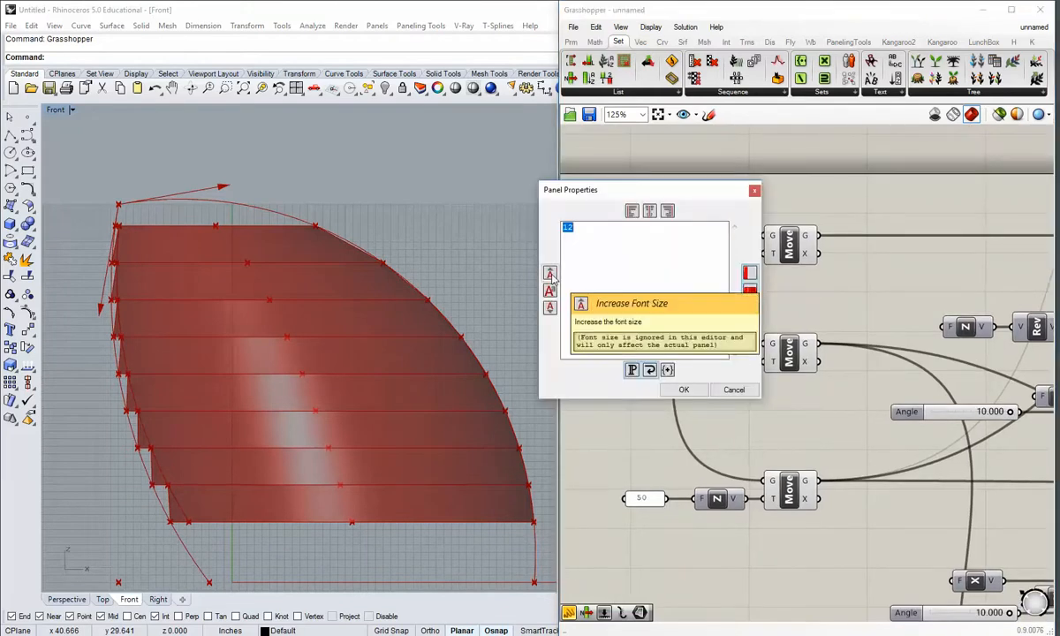
type("15")
left_click(682, 390)
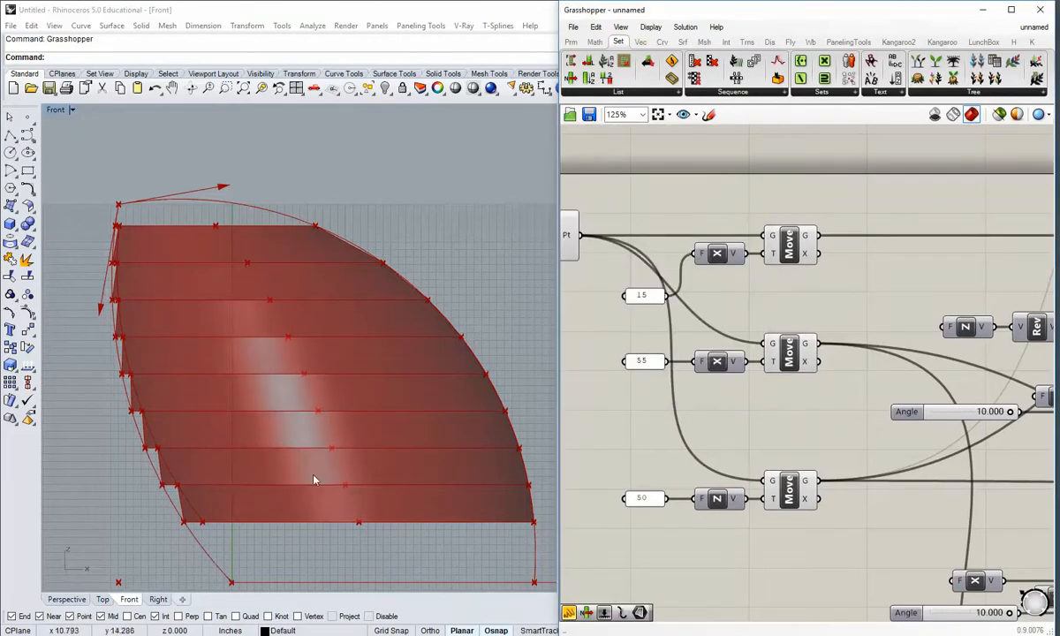
Try 25 as the X offset of the back arc's lower end point, and set it back to 12.
double_click(649, 297)
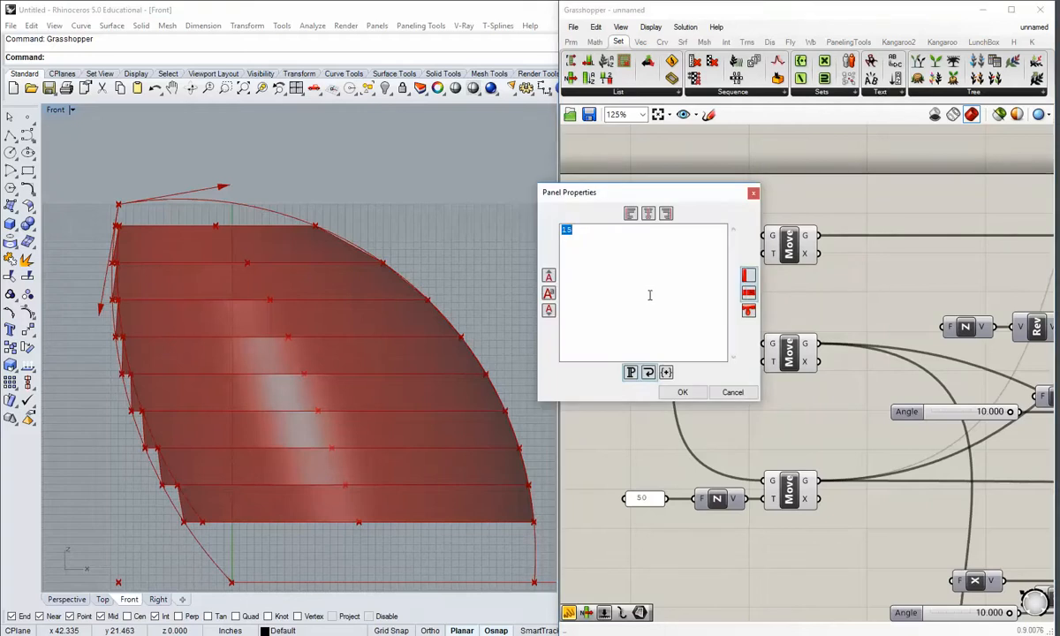
type("25")
left_click(682, 392)
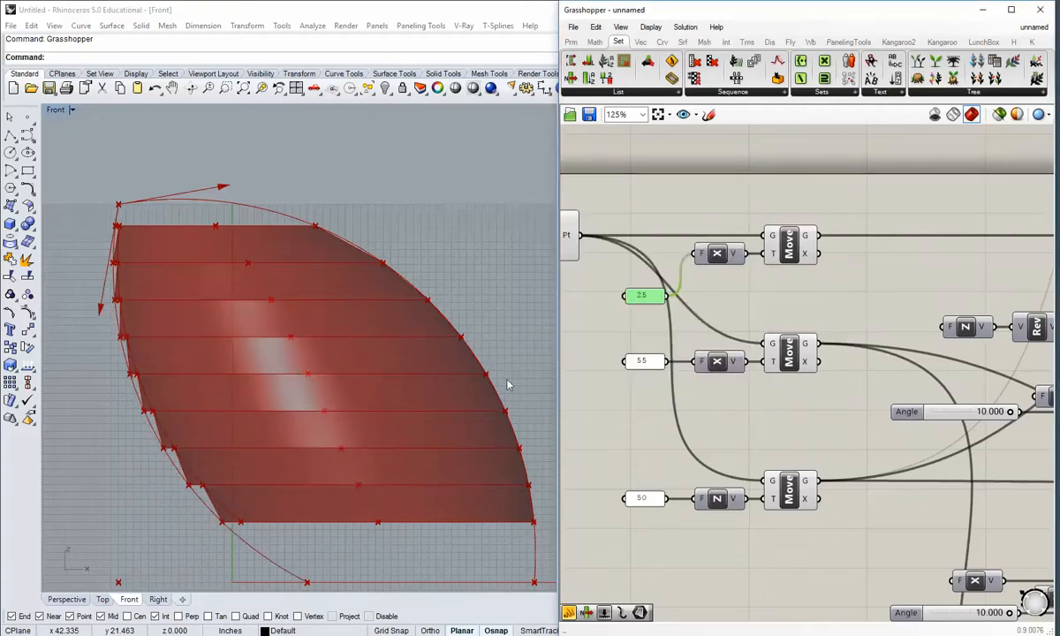
double_click(646, 299)
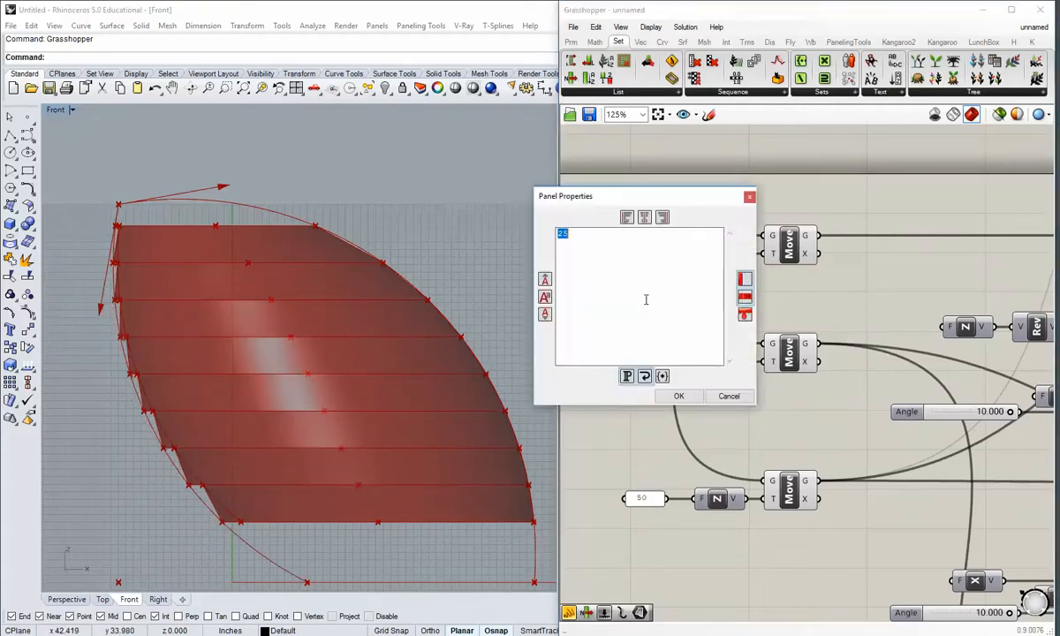
type("12")
left_click(679, 396)
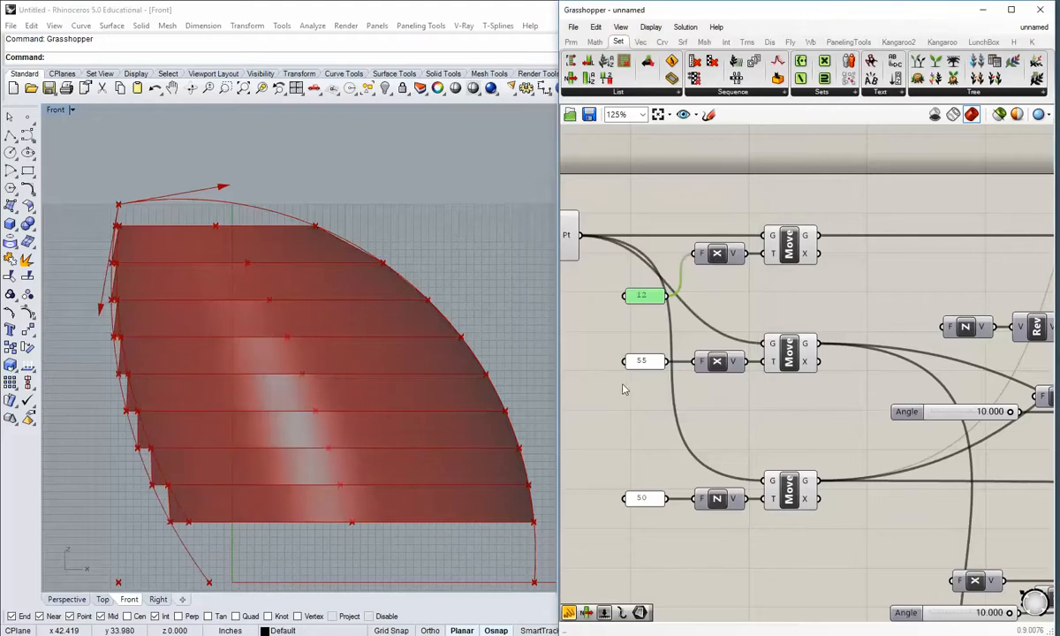
Try 45 in the panel feeding the second Move's X vector, which positions the front arc's lower end, and restore 55.
double_click(642, 363)
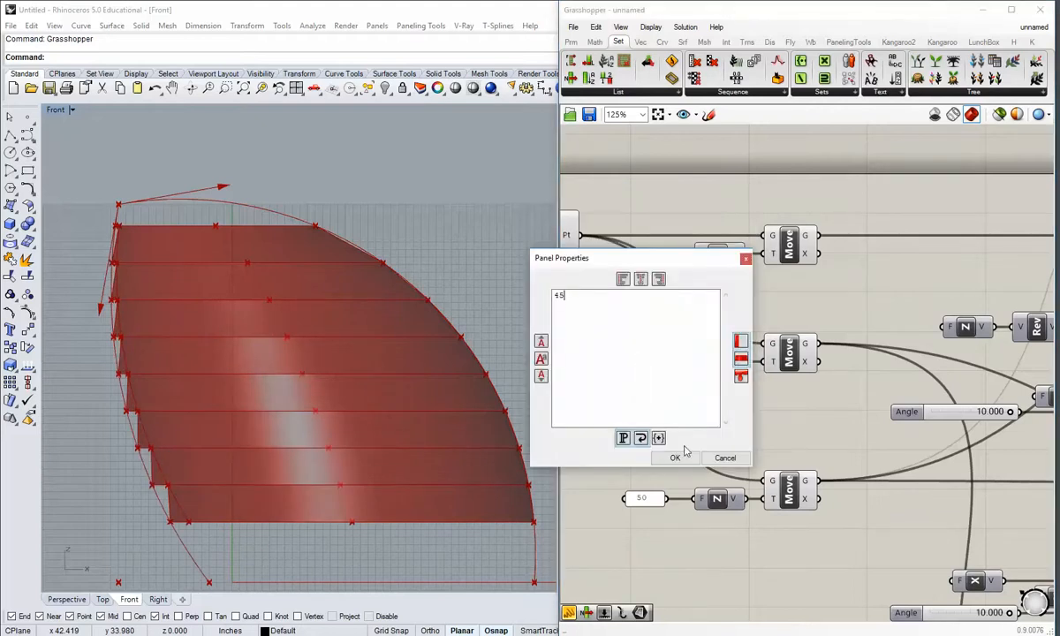
left_click(679, 457)
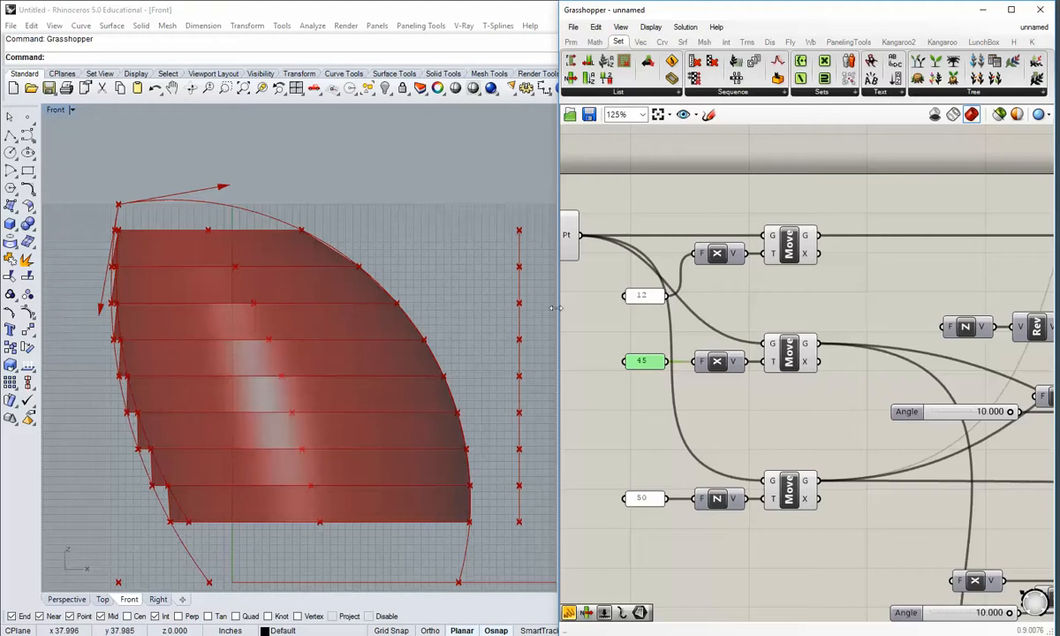
double_click(645, 363)
type("55")
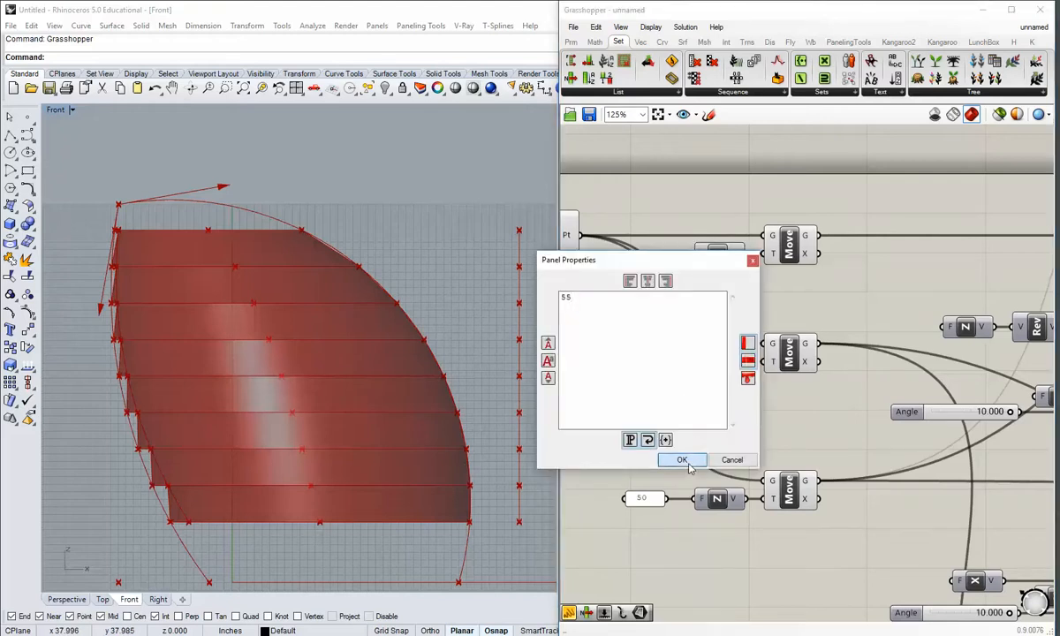
left_click(682, 460)
Try 45 in the panel feeding the third Move's Z vector, which sets the profile's height.
left_click(648, 482)
double_click(648, 483)
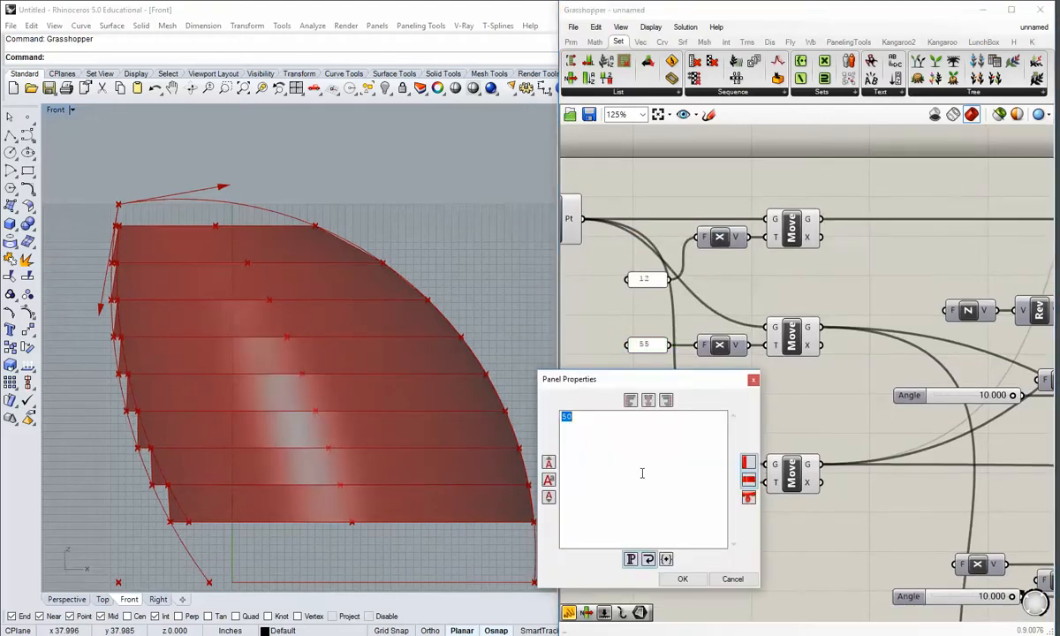
type("45")
left_click(683, 579)
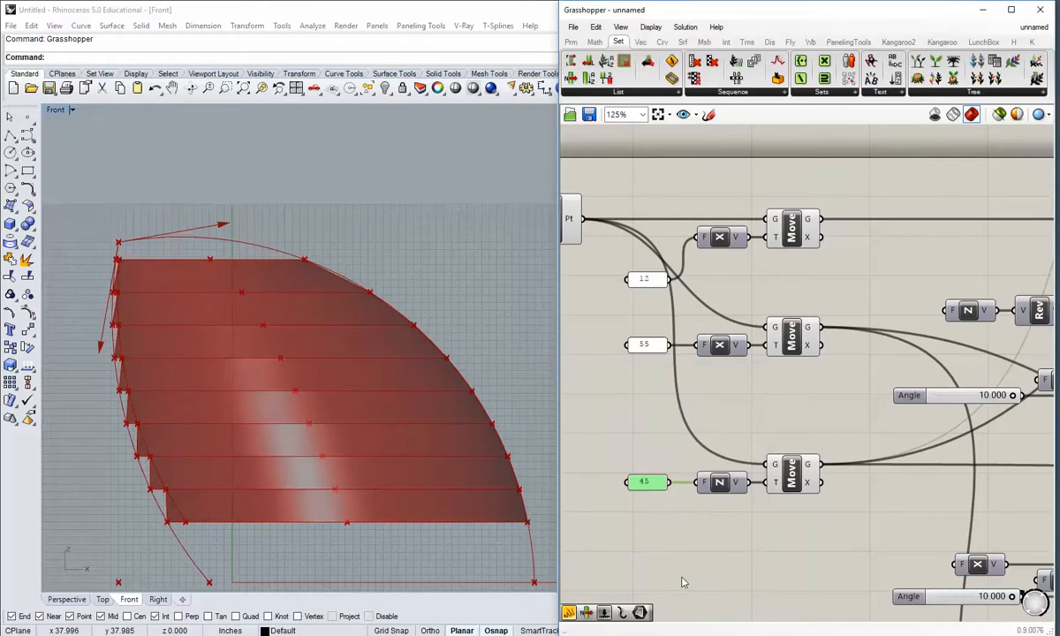
Try 65 as the Z offset in the third Move's panel, and set it back to 50.
double_click(644, 484)
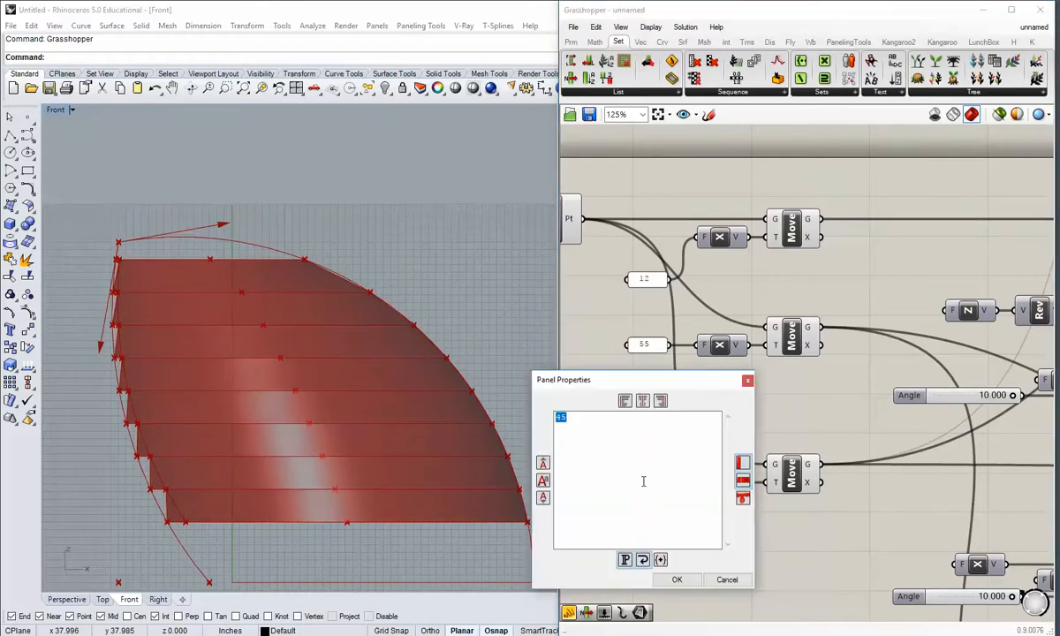
left_click(679, 578)
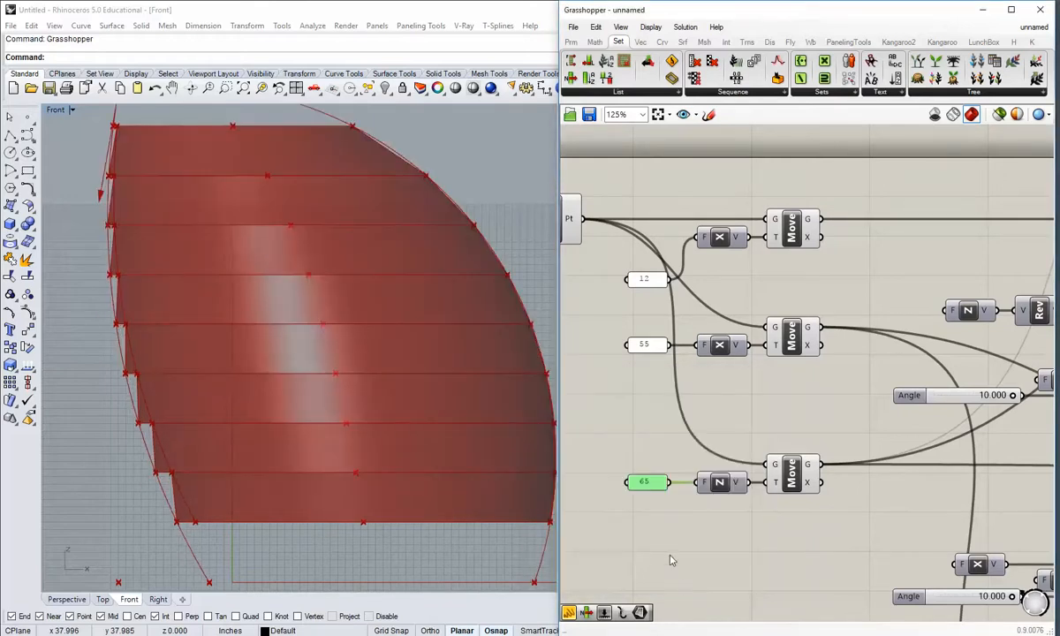
double_click(650, 482)
type("5")
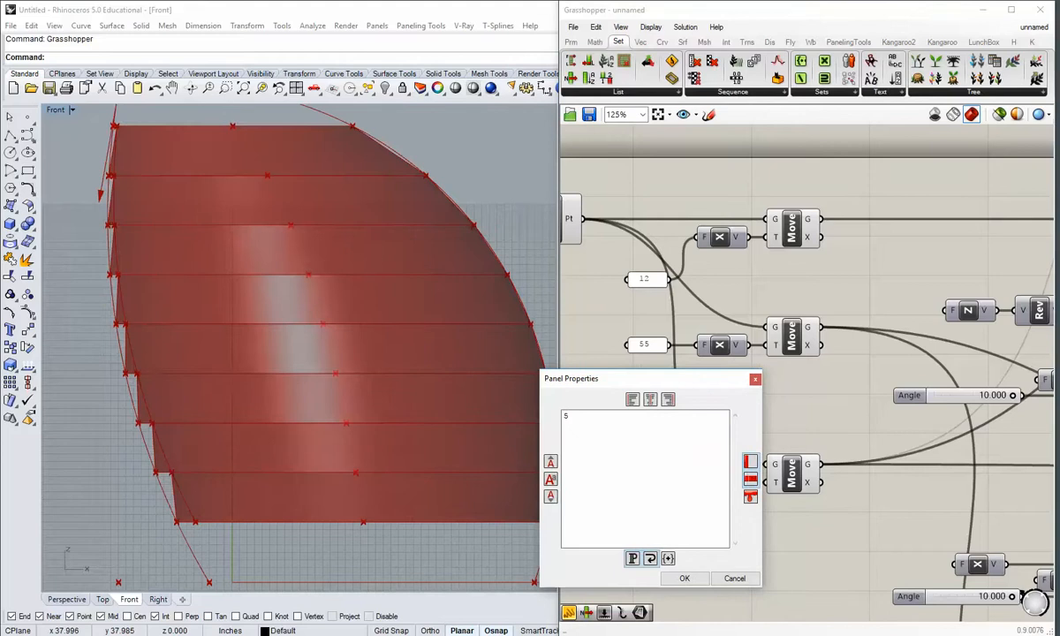
type("0")
left_click(682, 578)
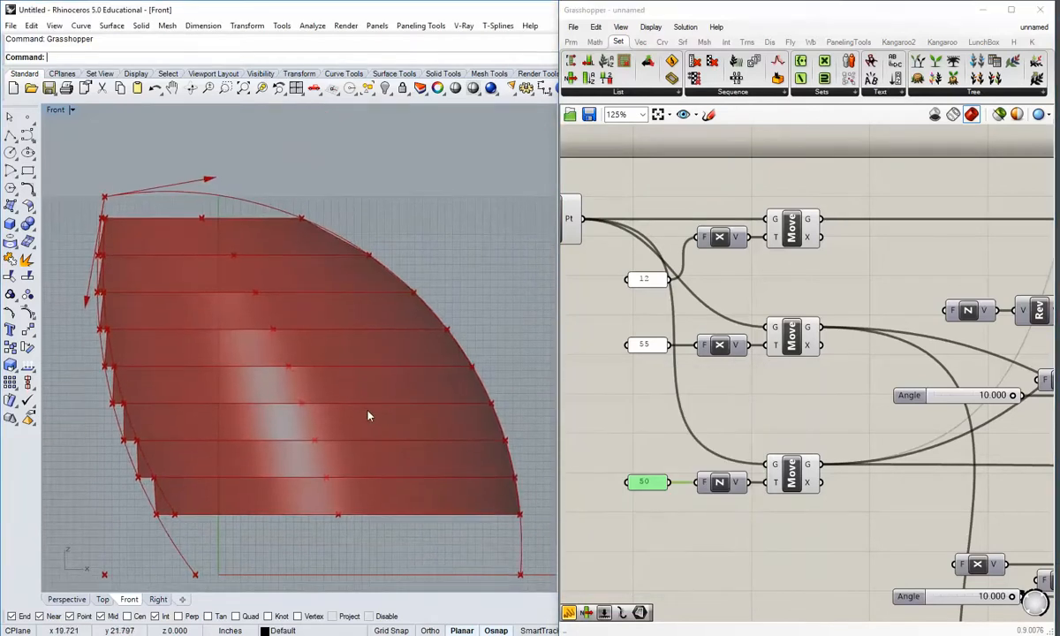
Examine the definition from the Move components through to the Sweep1 component and compare it with the Front view profile.
scroll(694, 344, "down", 5)
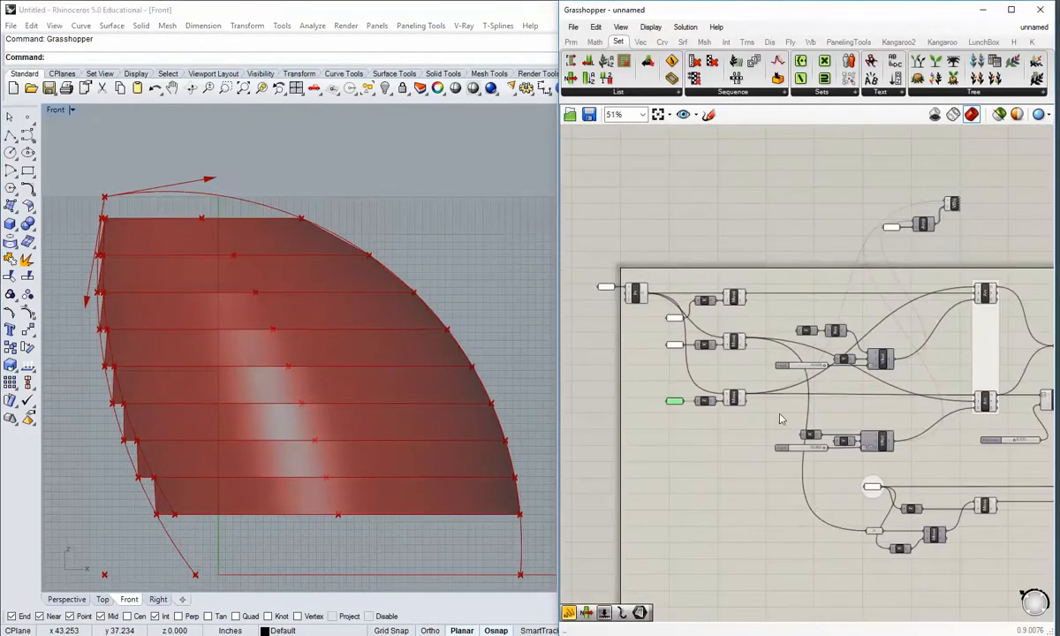
right_click_drag(740, 436, 695, 421)
scroll(732, 412, "down", 2)
right_click_drag(919, 437, 607, 395)
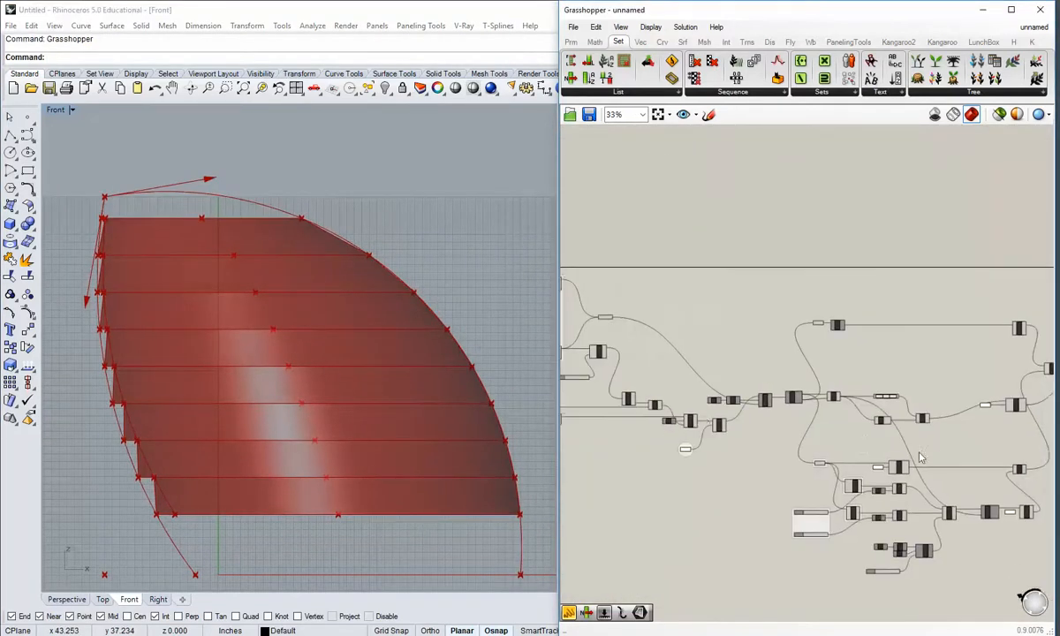
scroll(710, 414, "up", 3)
scroll(788, 397, "up", 3)
scroll(238, 314, "up", 2)
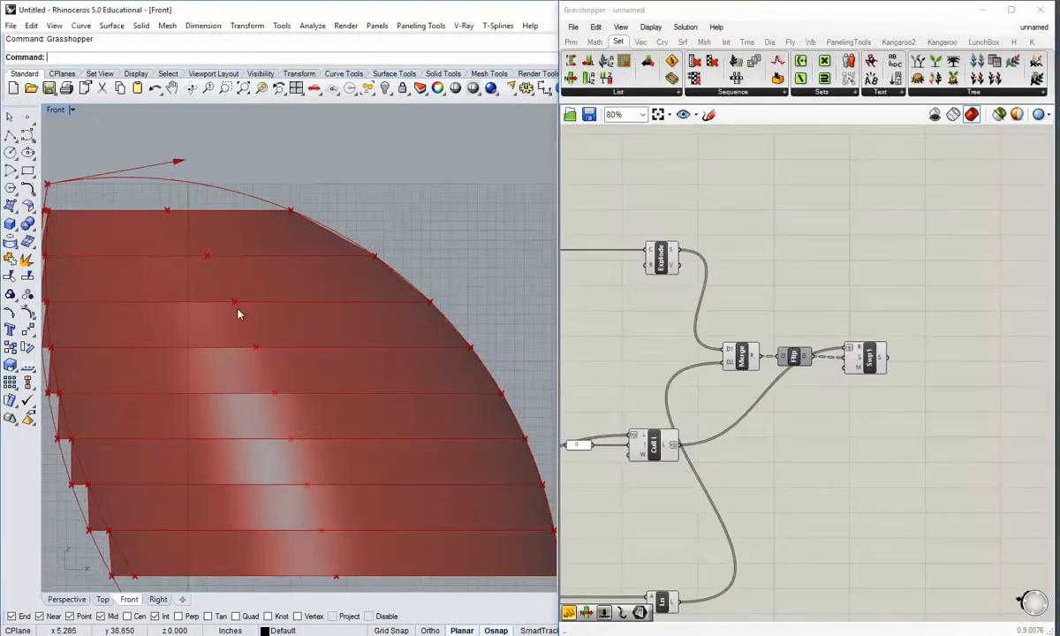
right_click_drag(238, 313, 264, 288)
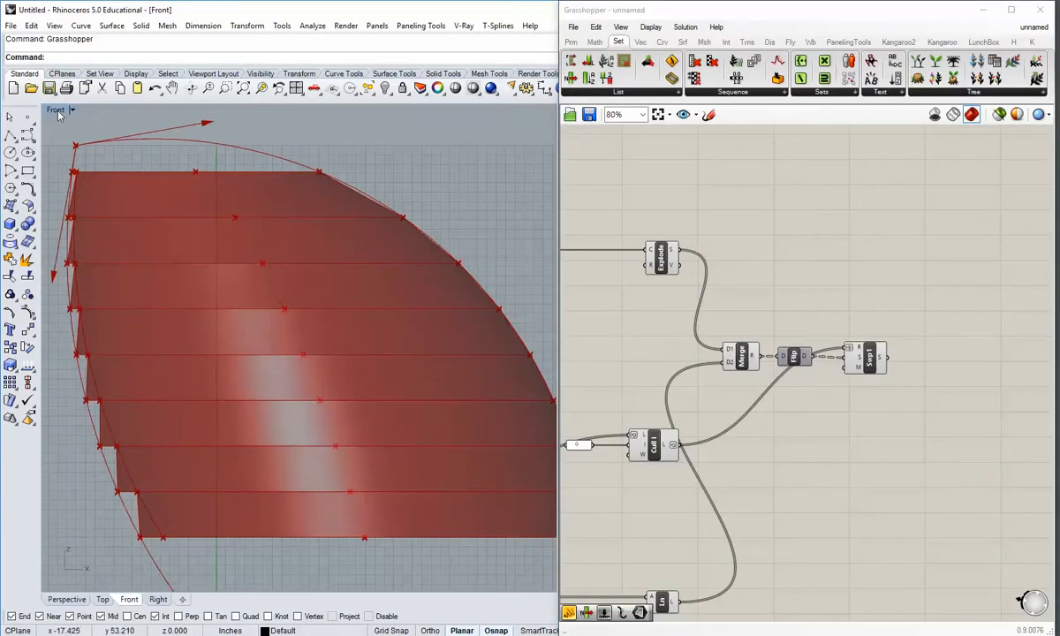
scroll(698, 424, "down", 2)
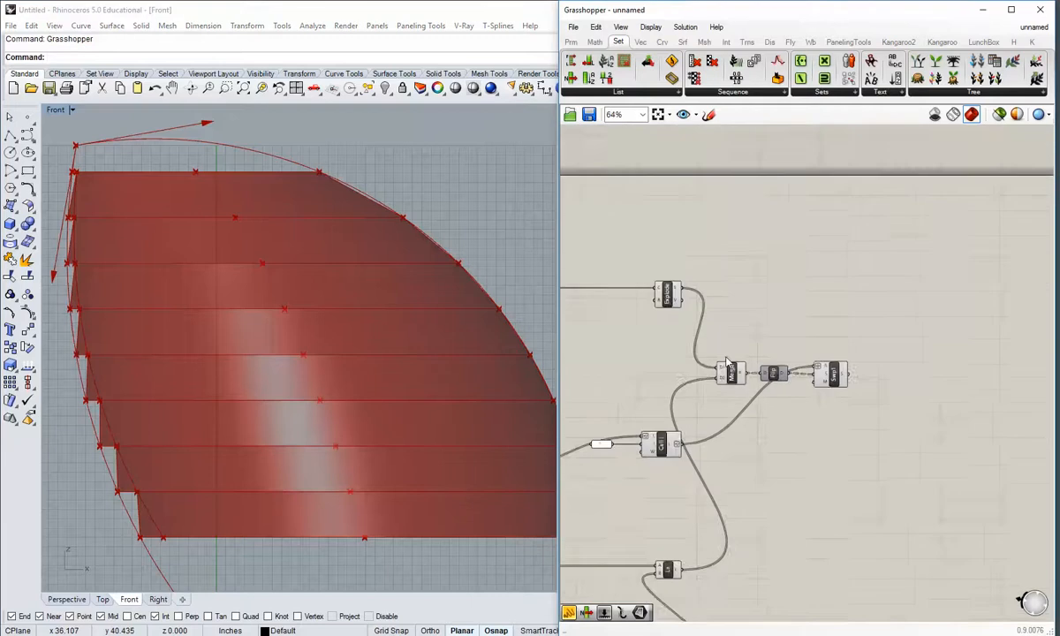
Maximize the Perspective viewport and examine the stacked swept bands from several angles.
double_click(57, 111)
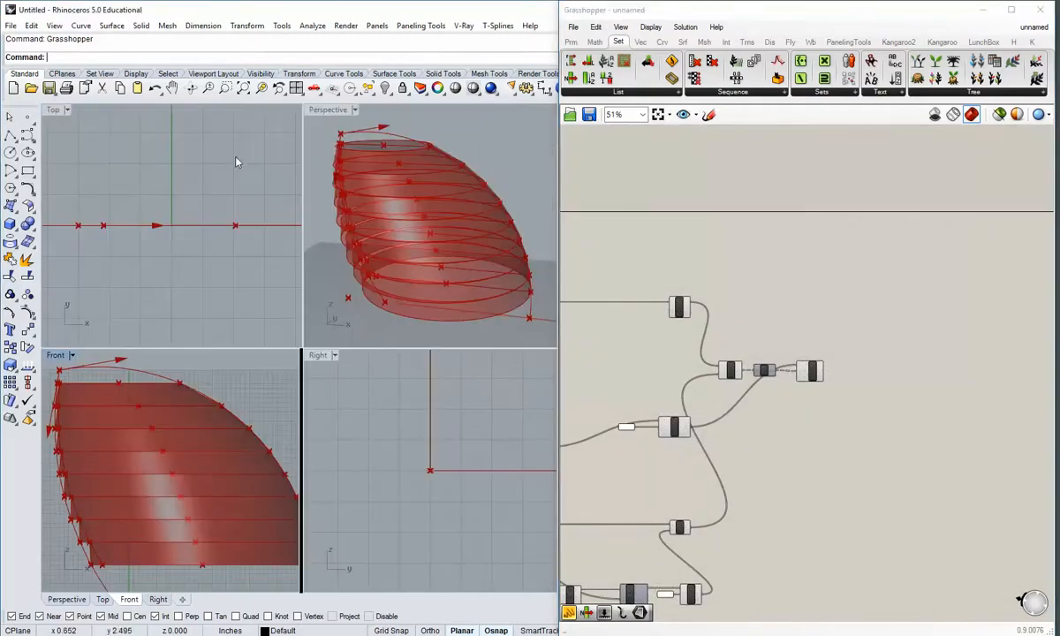
double_click(314, 104)
right_click_drag(325, 257, 343, 389)
scroll(343, 380, "up", 4)
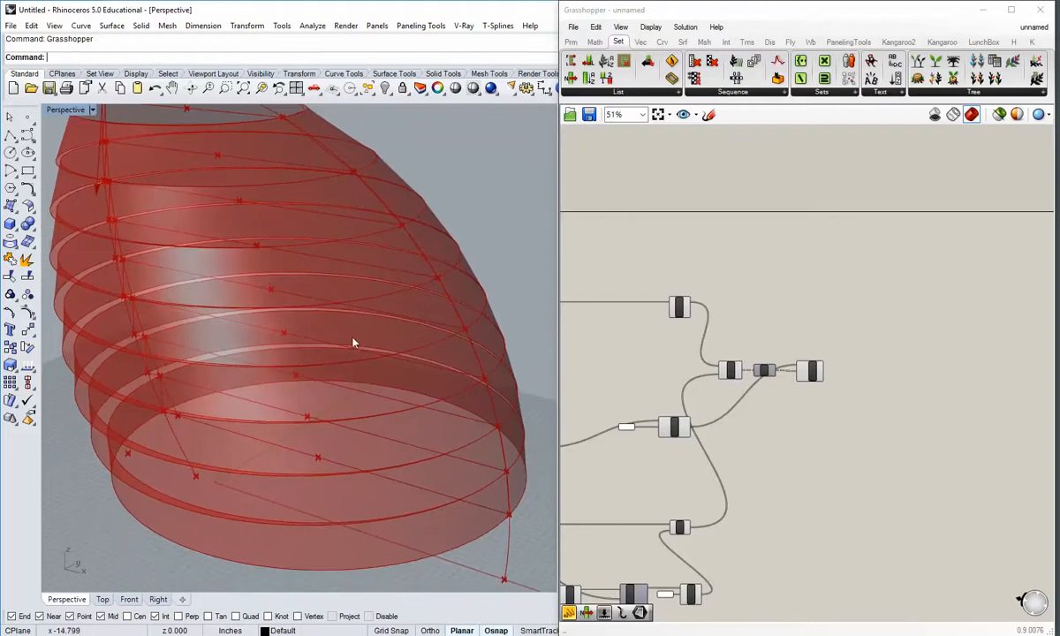
right_click_drag(347, 298, 343, 336)
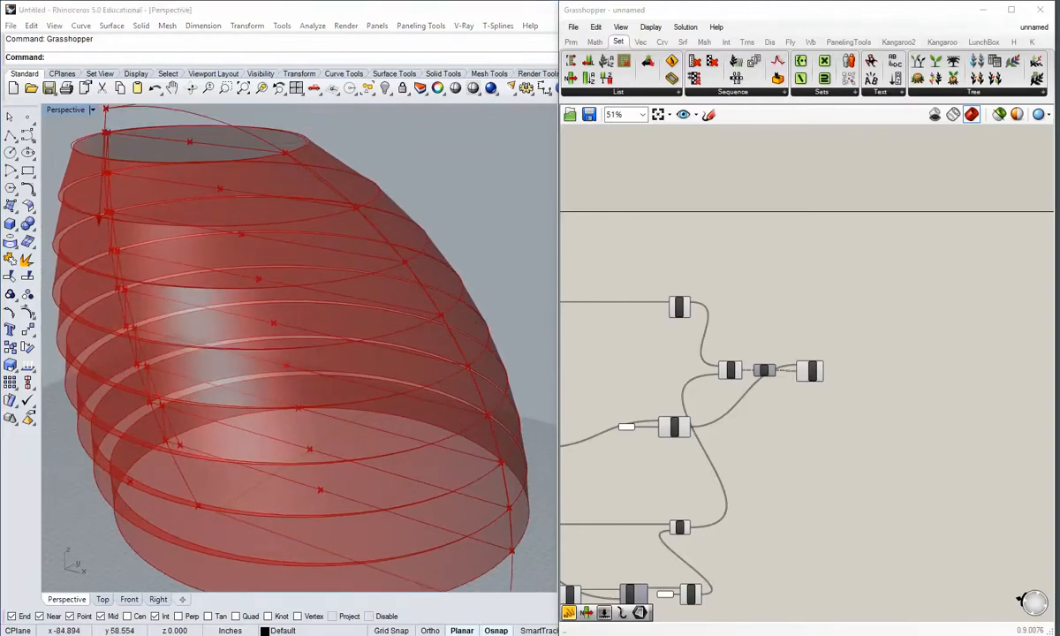
right_click_drag(200, 287, 234, 296)
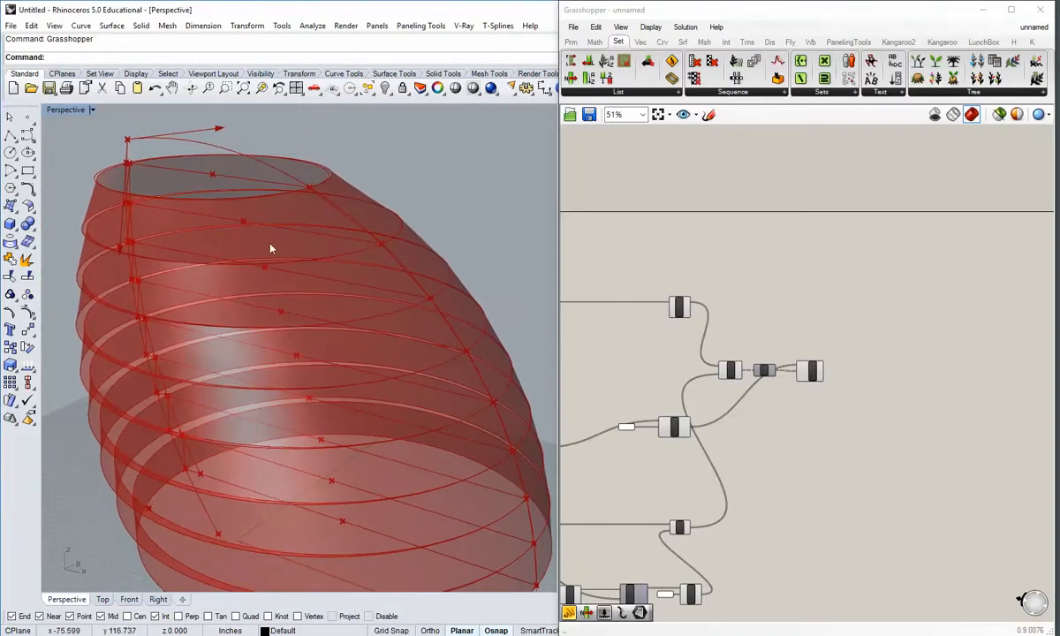
right_click_drag(309, 477, 284, 487)
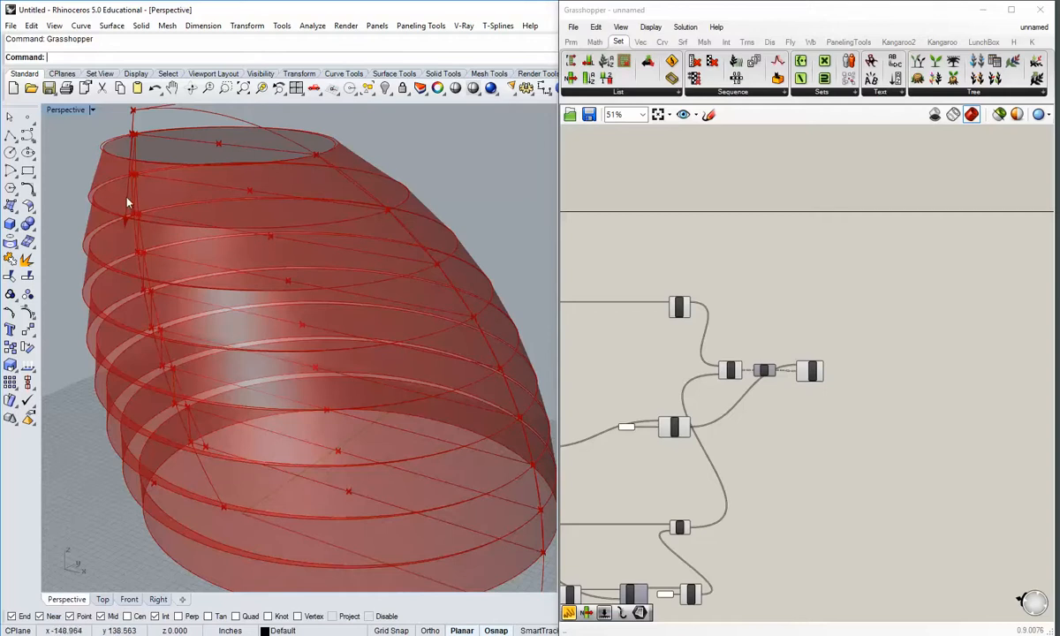
right_click_drag(117, 239, 112, 268)
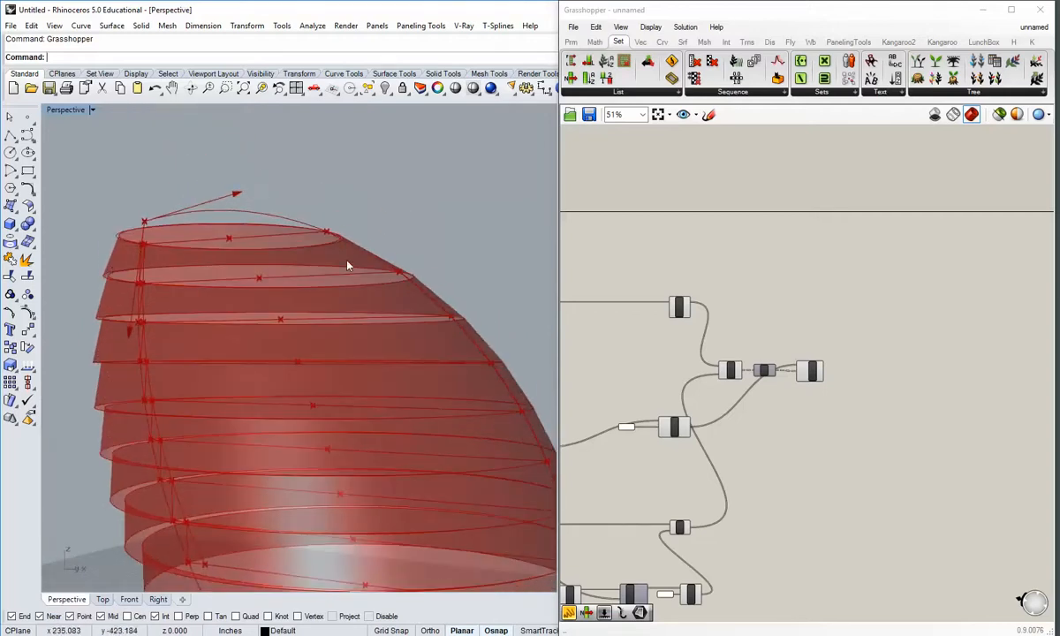
right_click_drag(347, 266, 263, 357)
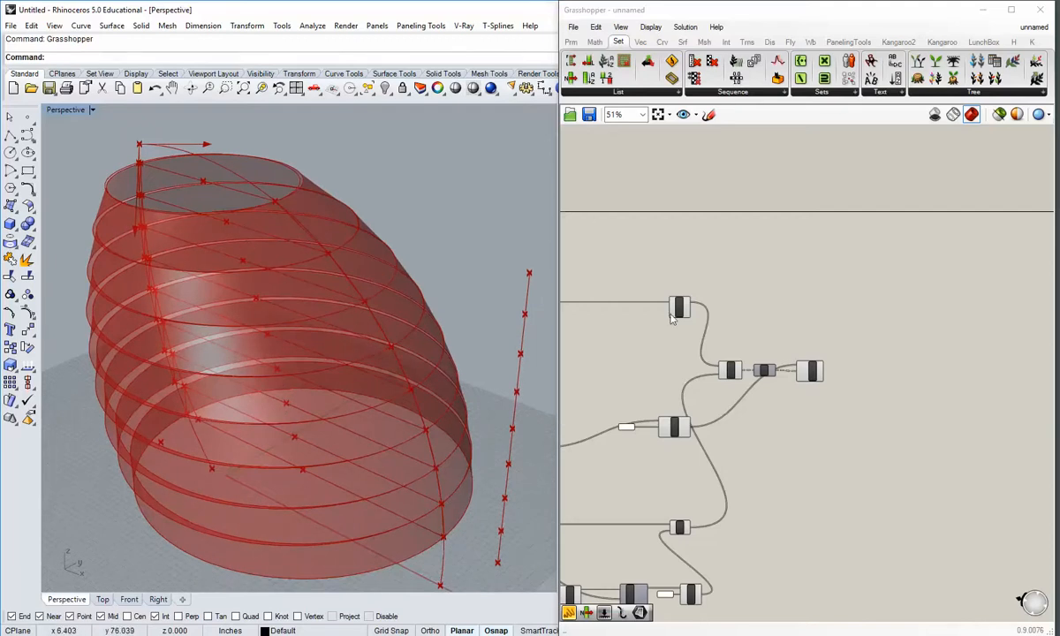
Space the Sweep1 component farther from the Flip component and widen the Grasshopper window over the Rhino viewport.
scroll(791, 346, "up", 3)
right_click_drag(813, 293, 734, 336)
left_click_drag(712, 331, 785, 329)
left_click(782, 381)
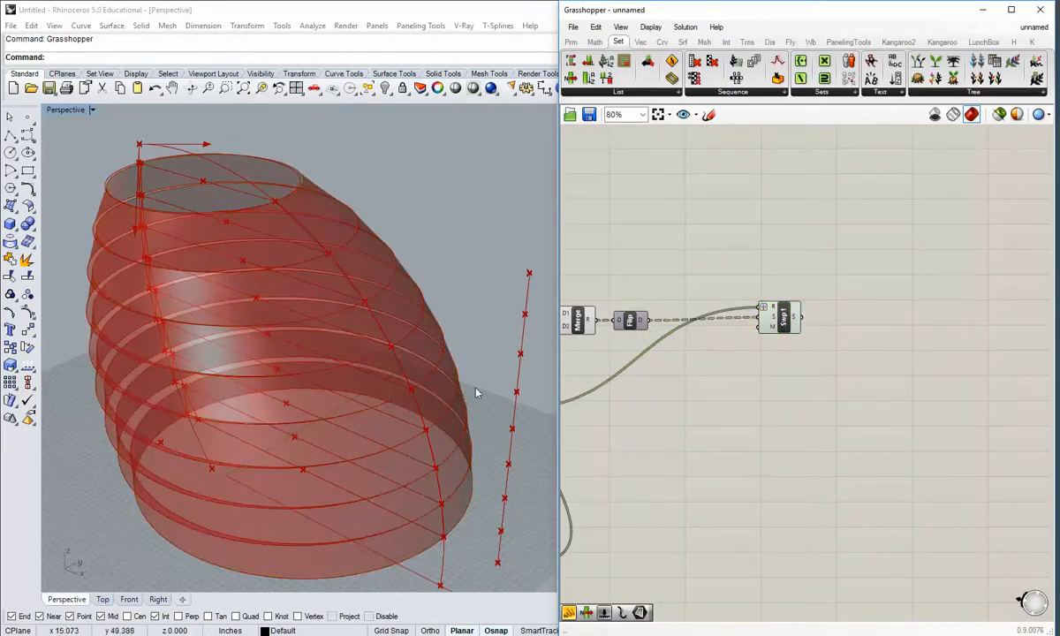
left_click_drag(559, 224, 526, 242)
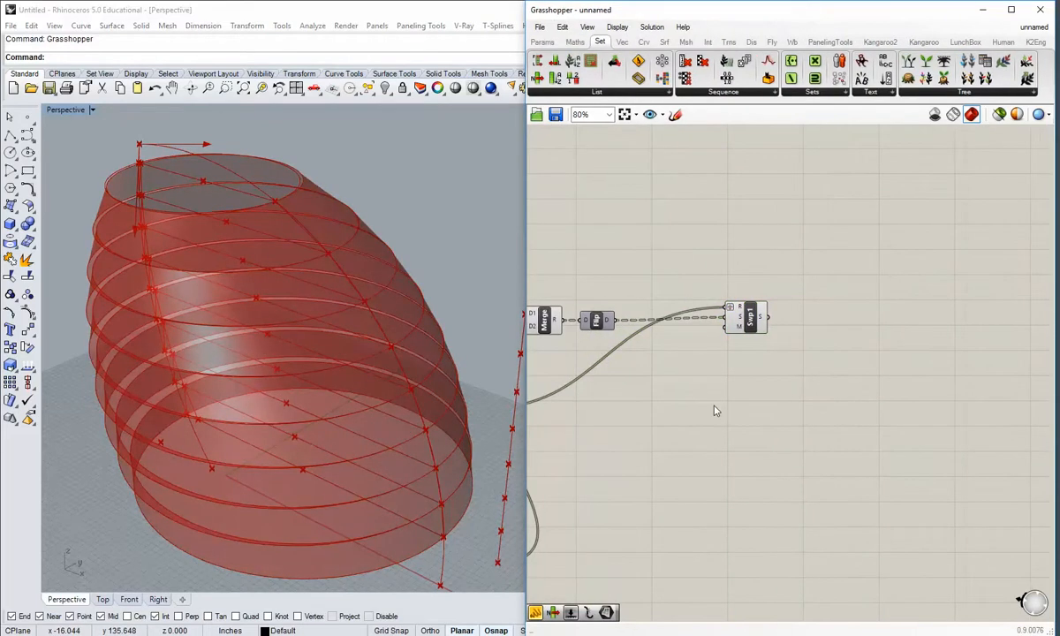
right_click_drag(713, 408, 676, 405)
right_click_drag(244, 284, 247, 298, "shift")
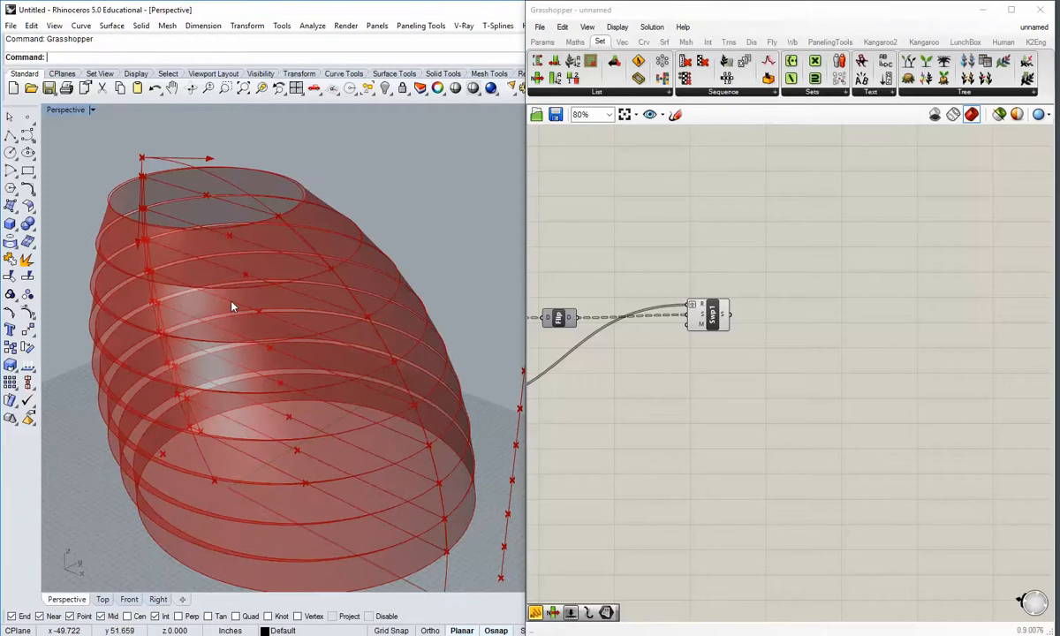
Place an Isotrim (SubSrf) component after the Sweep1 component, leaving room between them.
scroll(693, 317, "up", 3)
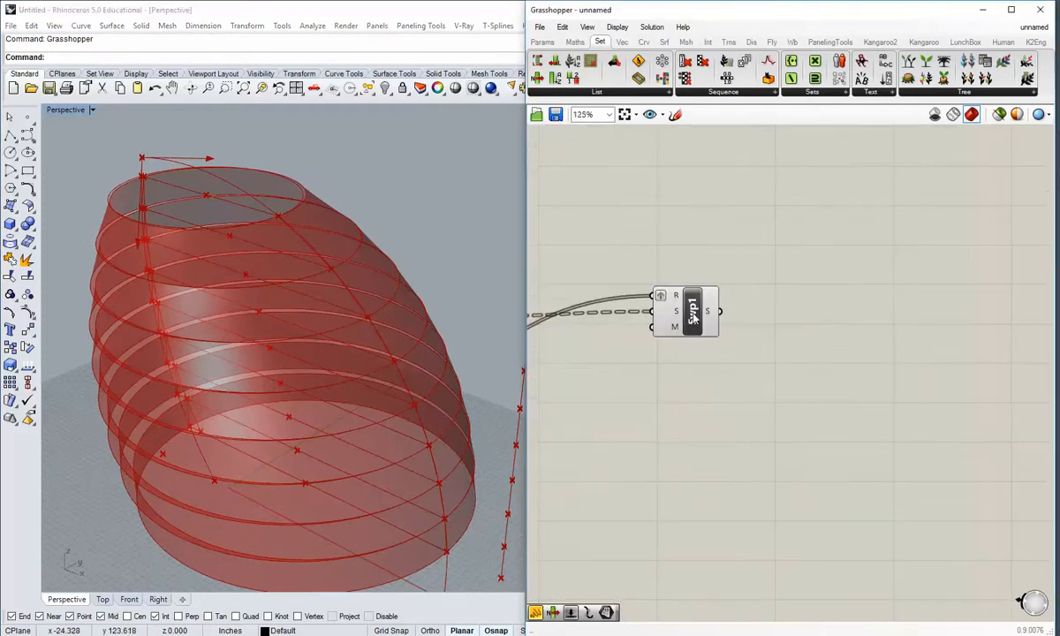
left_click(693, 317)
left_click(710, 376)
mouse_move(711, 313)
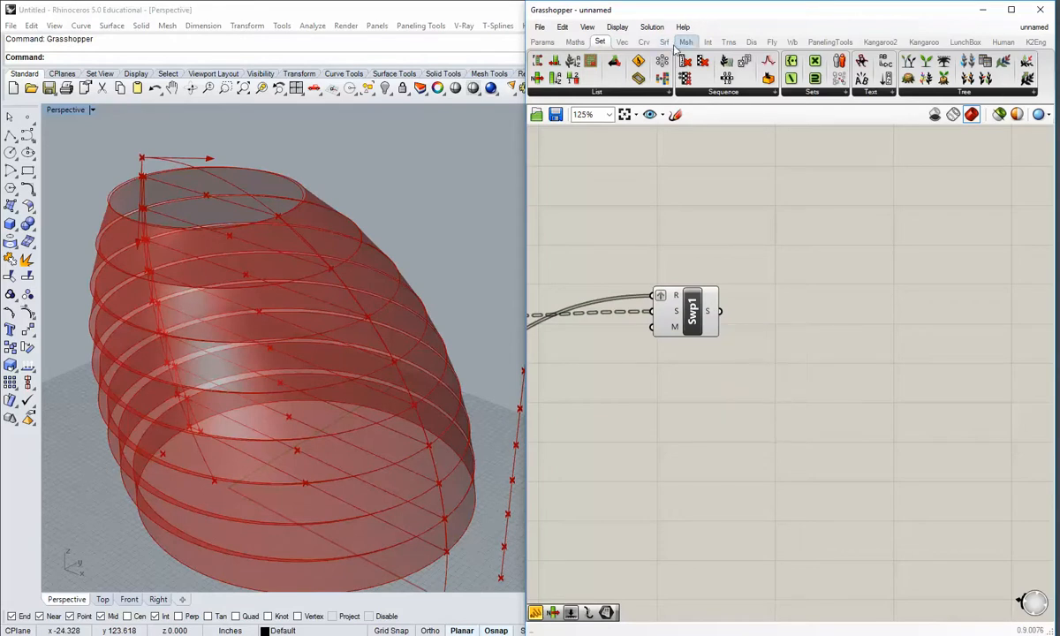
mouse_move(606, 55)
left_click(664, 42)
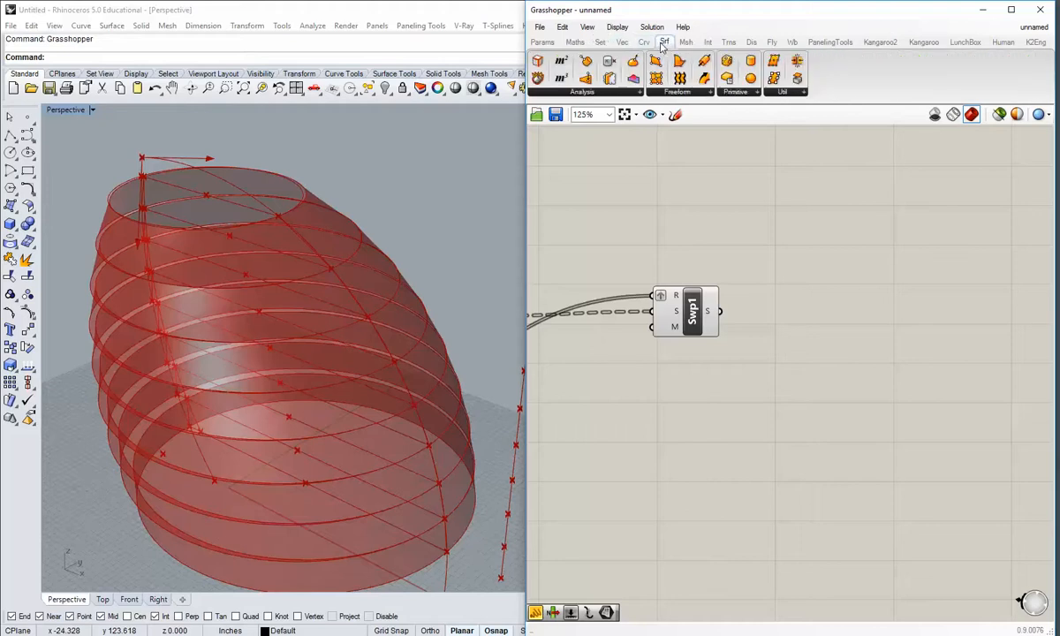
left_click(803, 92)
left_click_drag(781, 168, 861, 323)
right_click_drag(777, 386, 761, 369)
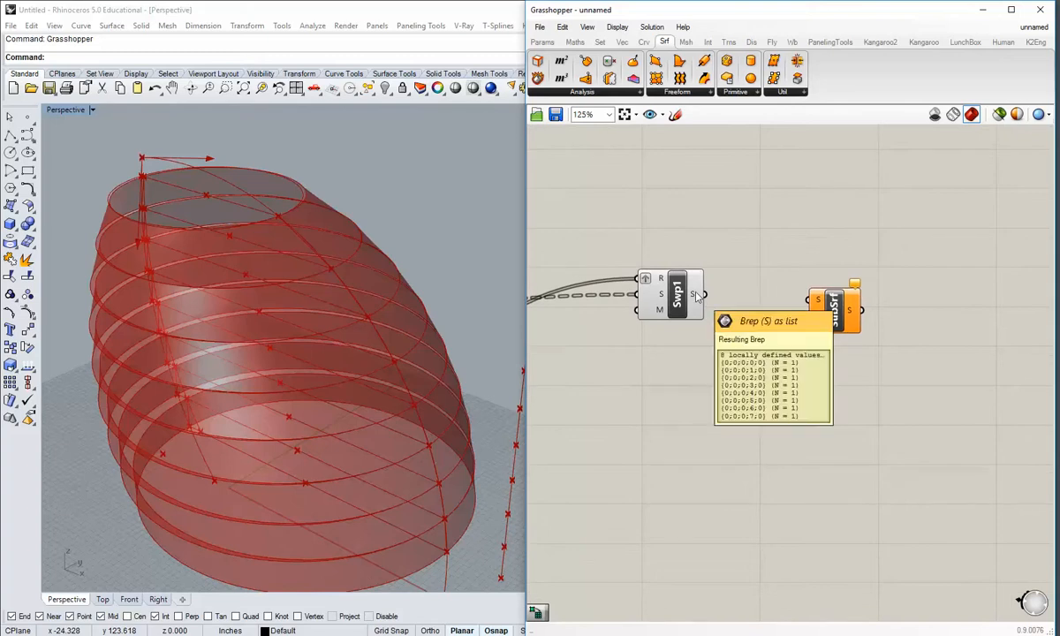
left_click_drag(813, 305, 826, 300)
Add a Divide Domain² component, feed it and SubSrf from the sweep's surface output, and connect its segments to SubSrf's domain input.
left_click(576, 43)
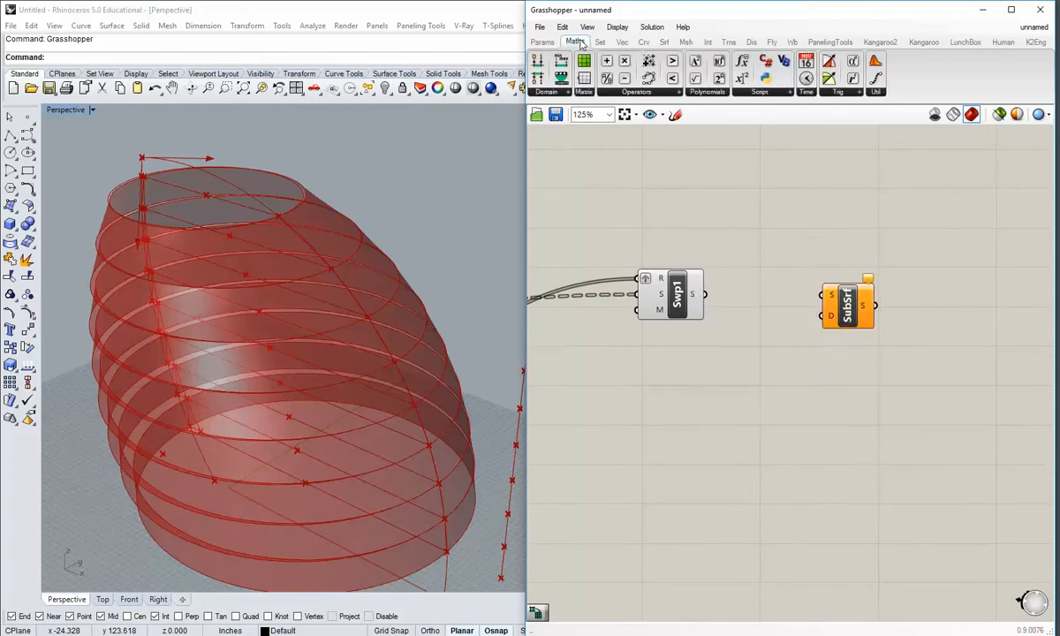
left_click(568, 93)
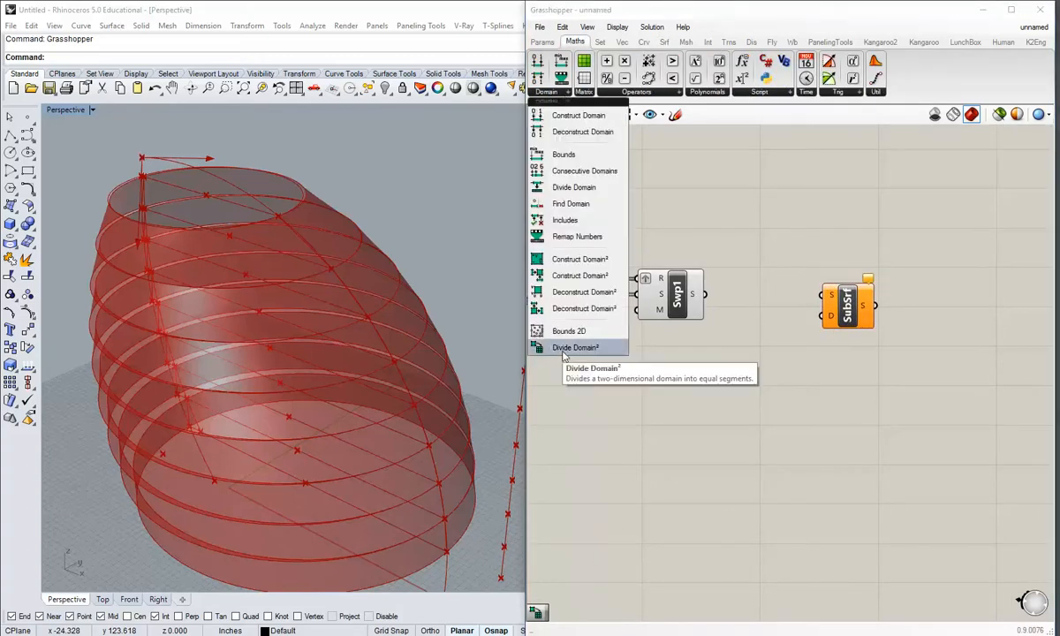
left_click_drag(563, 353, 742, 376)
left_click_drag(705, 294, 718, 362)
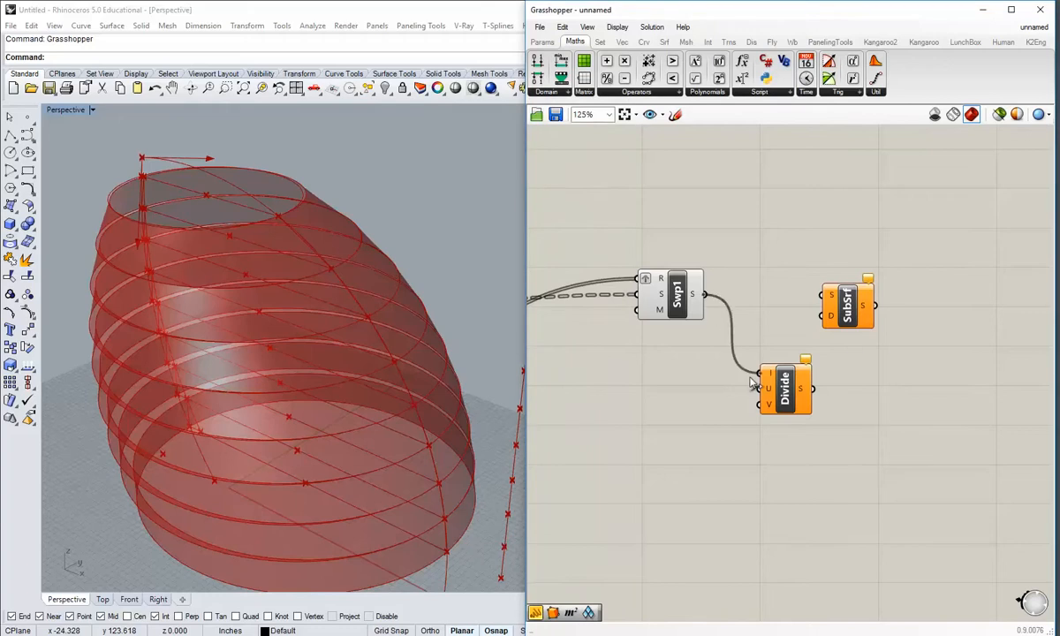
left_click_drag(705, 294, 825, 295)
left_click_drag(743, 378, 822, 316)
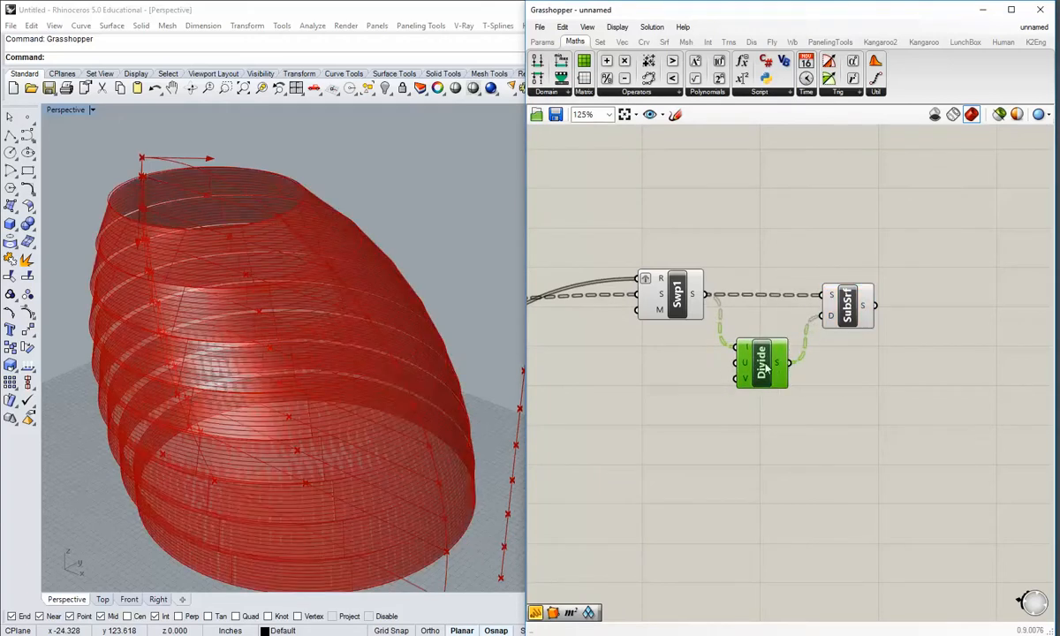
Turn off the preview of the Sweep1 component and inspect the subdivided bands in the Perspective view.
right_click_drag(689, 321, 707, 338)
right_click(700, 318)
left_click(728, 345)
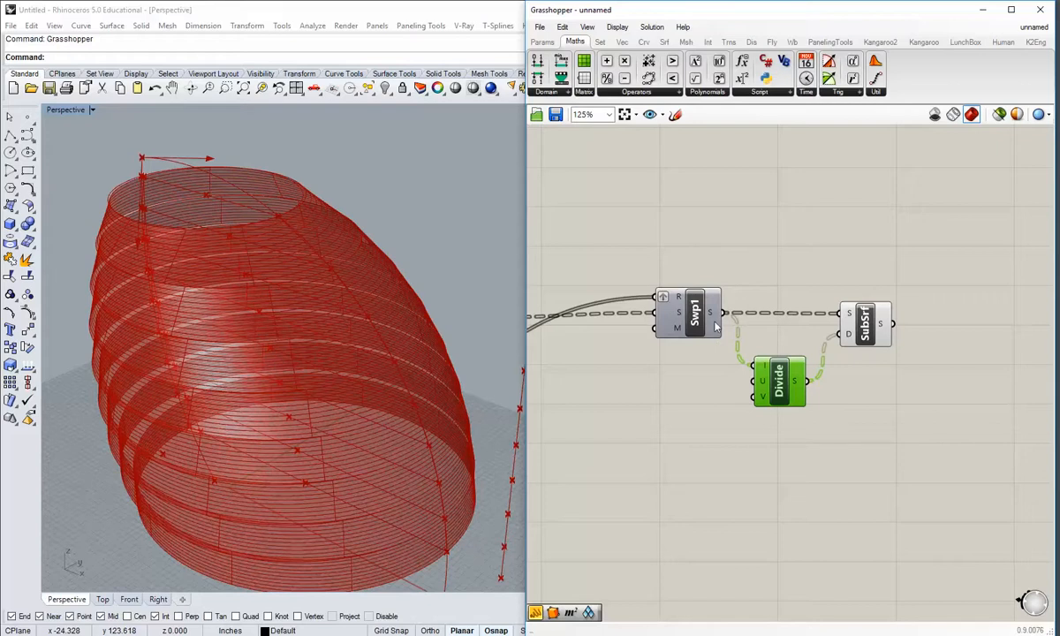
left_click(826, 397)
right_click_drag(826, 398, 824, 392)
right_click_drag(375, 256, 256, 217)
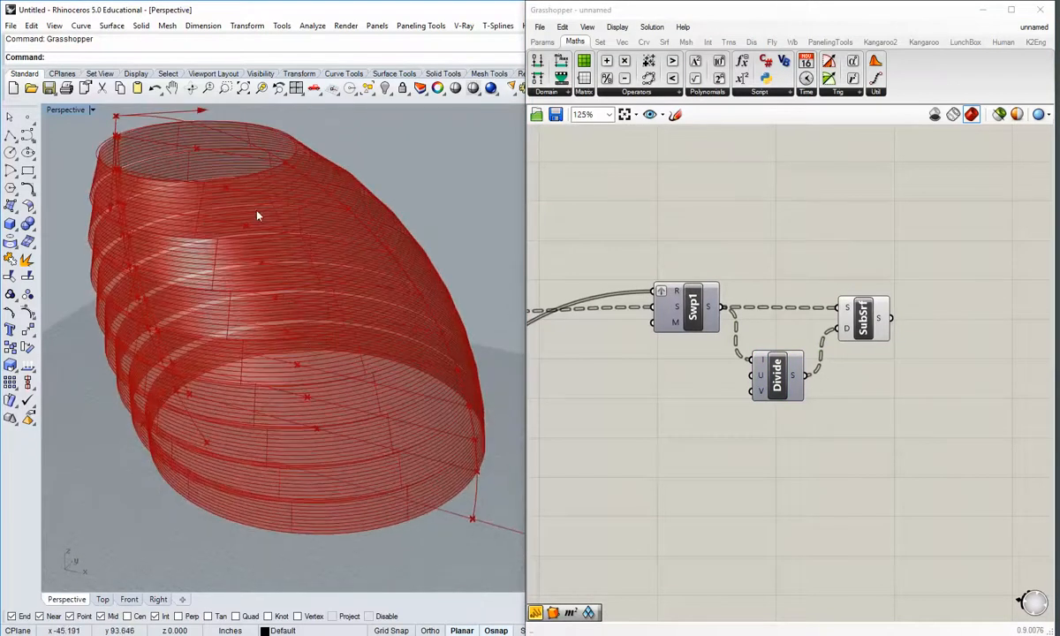
scroll(276, 315, "up", 4)
scroll(224, 234, "down", 4)
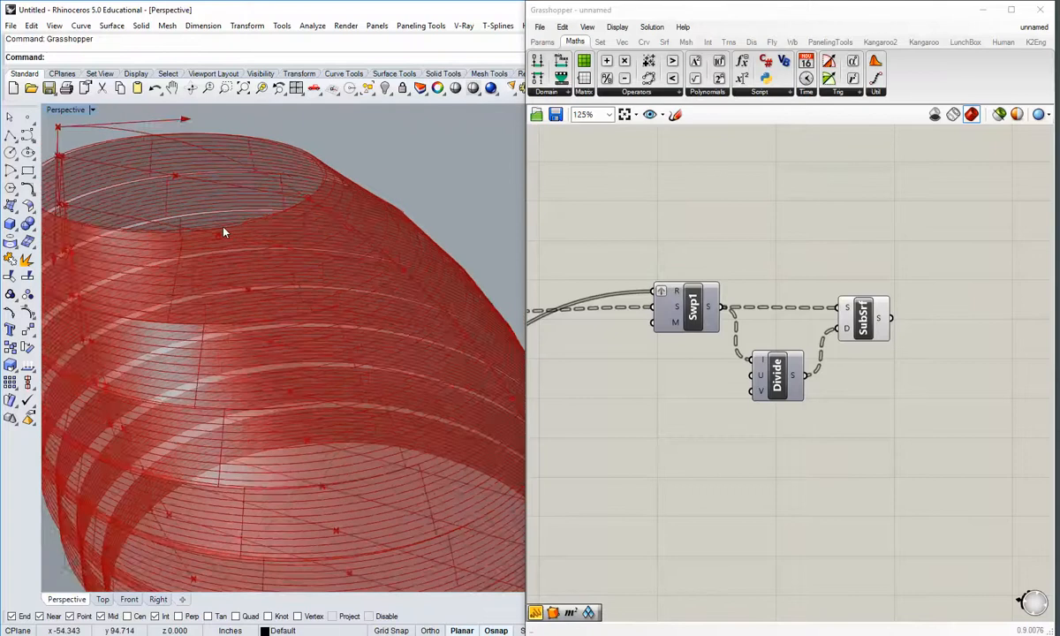
right_click_drag(284, 348, 213, 268)
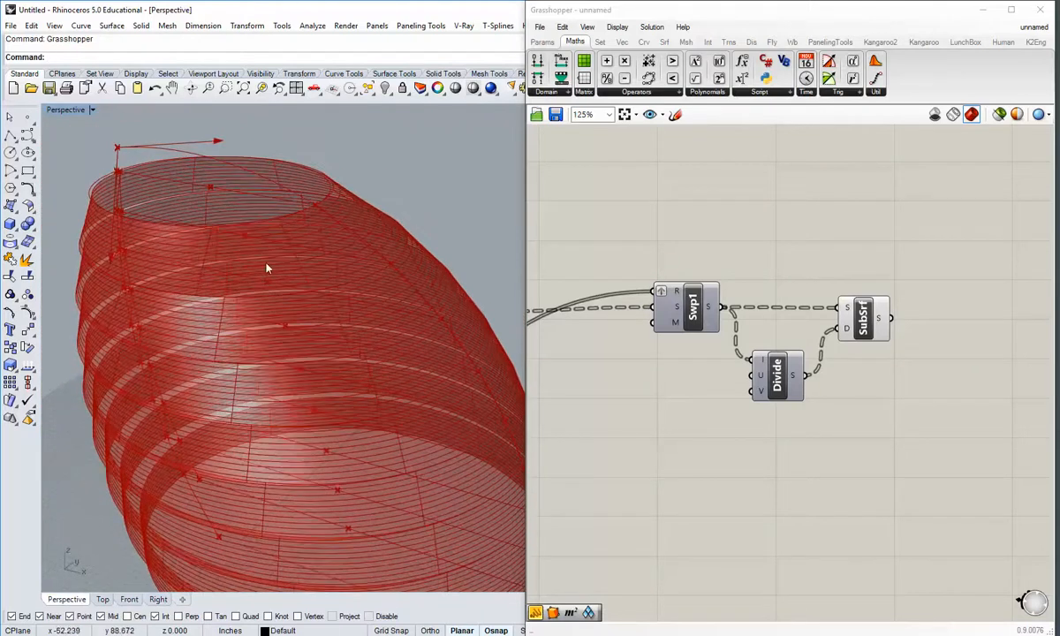
Add a panel containing 1, connect it to Divide Domain²'s V input, and shrink it to fit beside the component.
left_click(542, 42)
left_click_drag(718, 78, 688, 470)
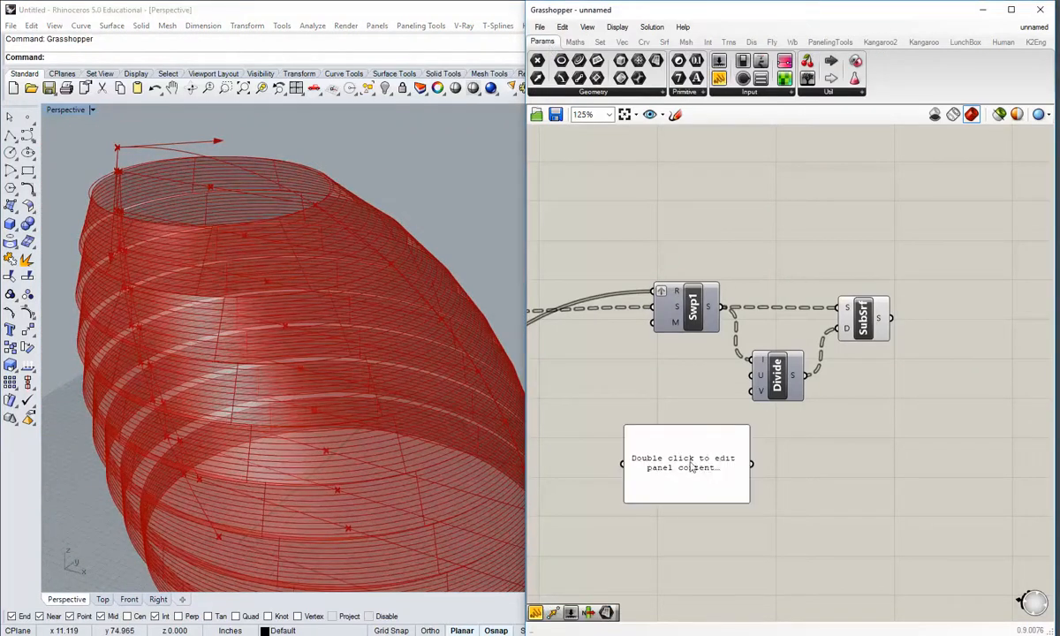
double_click(689, 465)
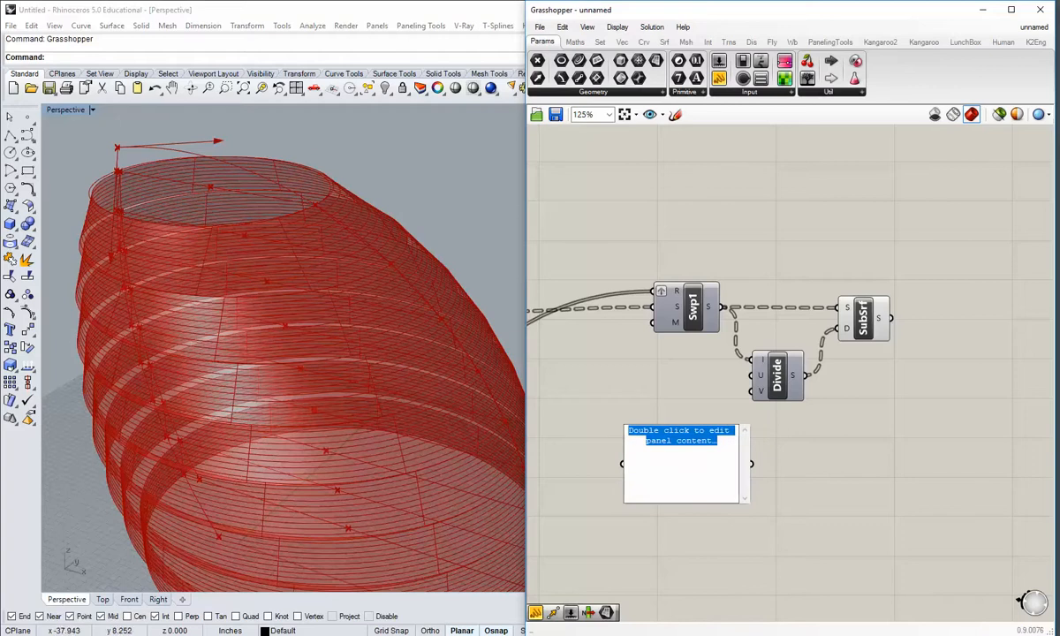
type("1")
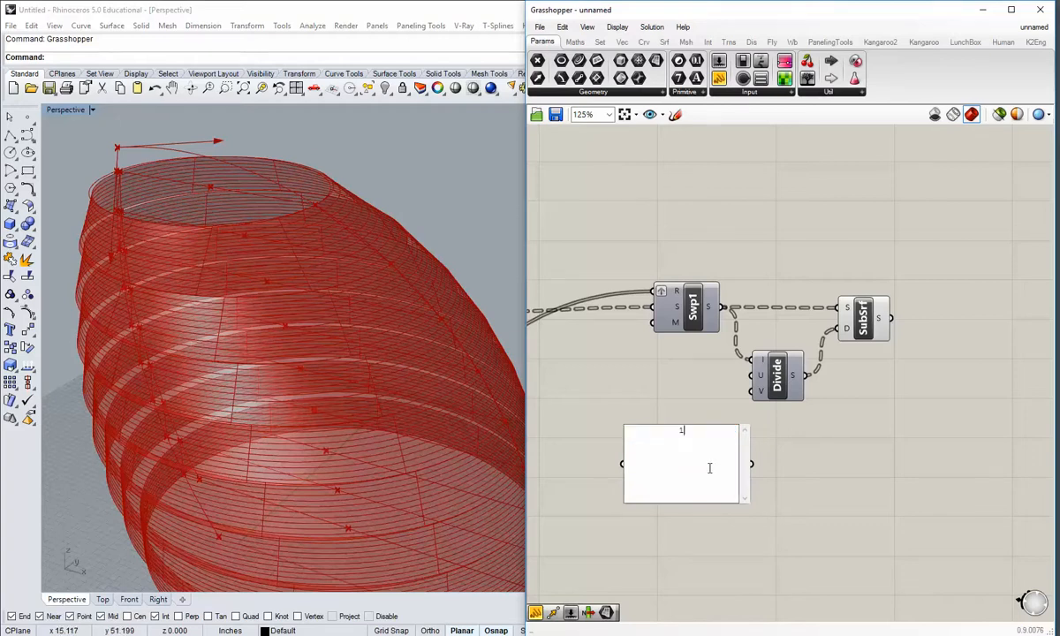
left_click_drag(752, 463, 757, 405)
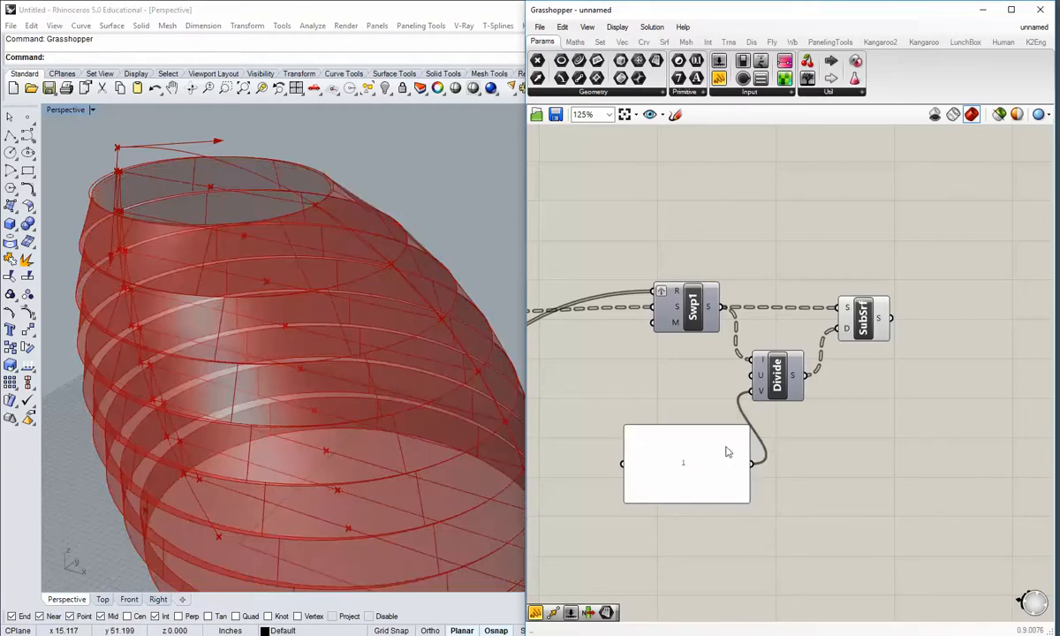
left_click_drag(751, 506, 721, 396)
left_click(696, 424)
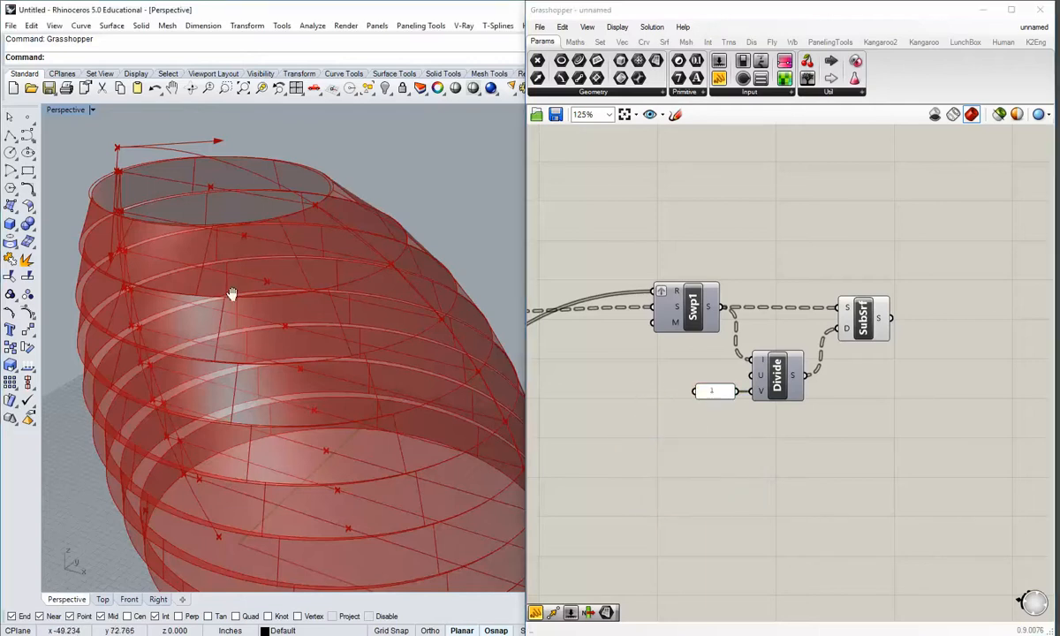
Duplicate the V count panel, set the copy to 50, and connect it to Divide Domain²'s U input.
right_click_drag(232, 294, 245, 325)
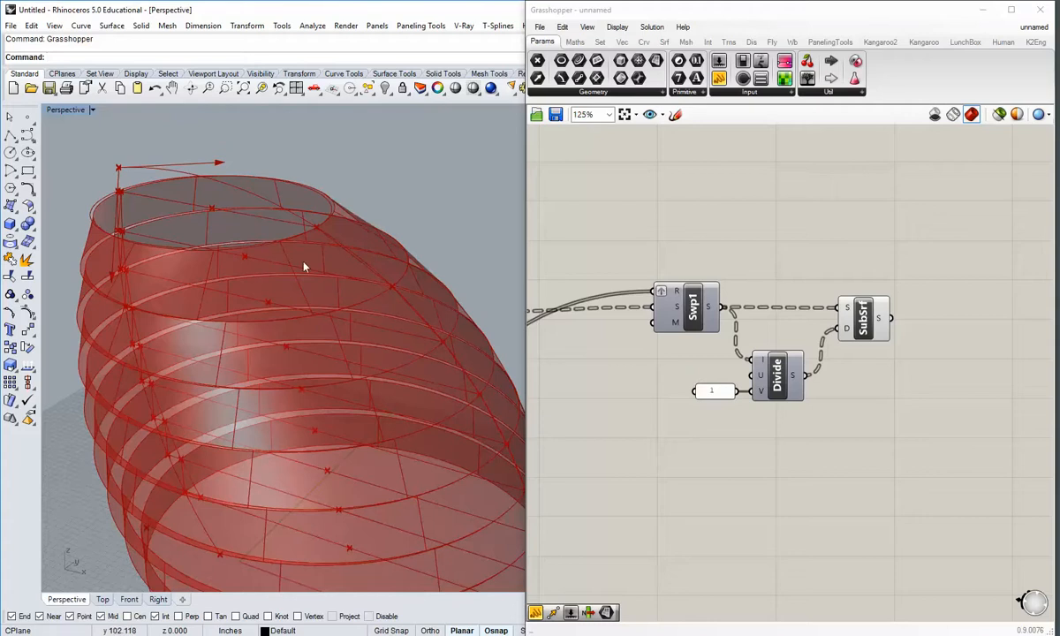
right_click_drag(132, 279, 277, 373)
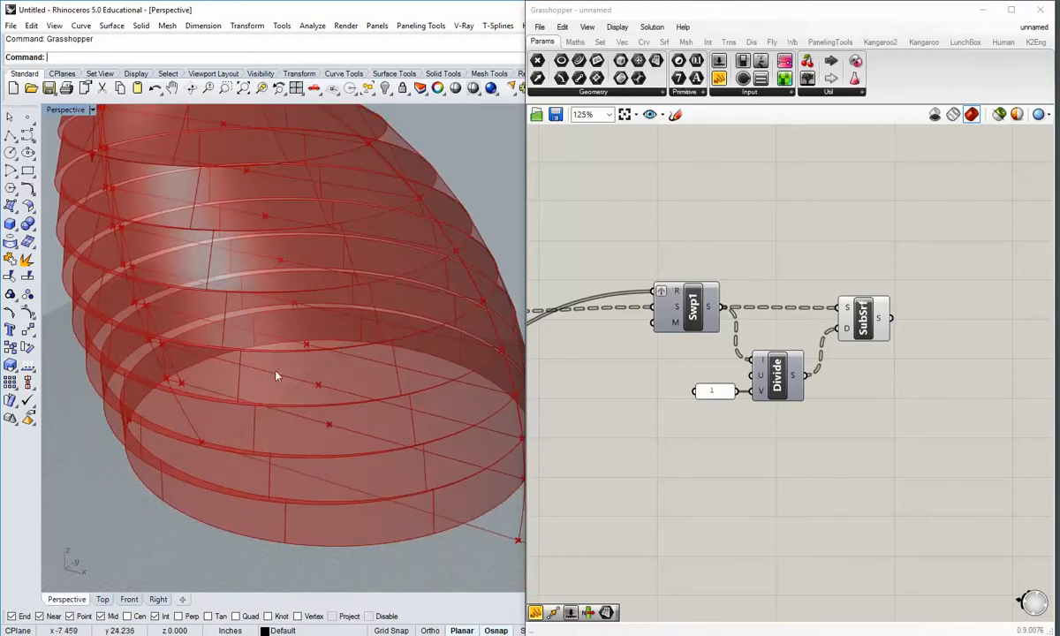
left_click(709, 386)
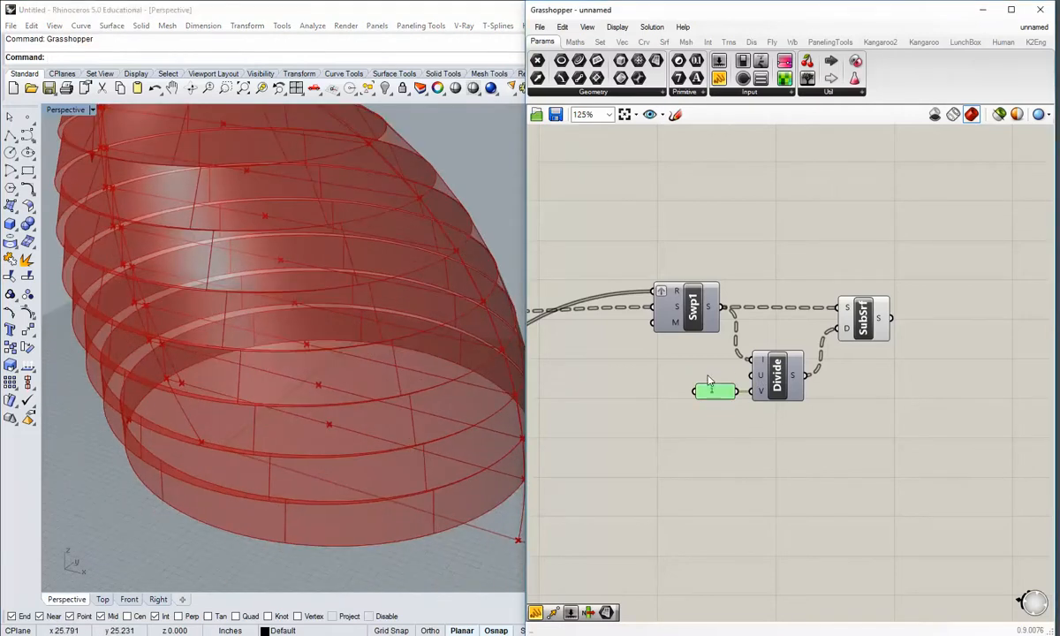
key("ctrl+c")
key("ctrl+v")
left_click_drag(727, 400, 628, 387)
double_click(628, 387)
type("50")
left_click(665, 486)
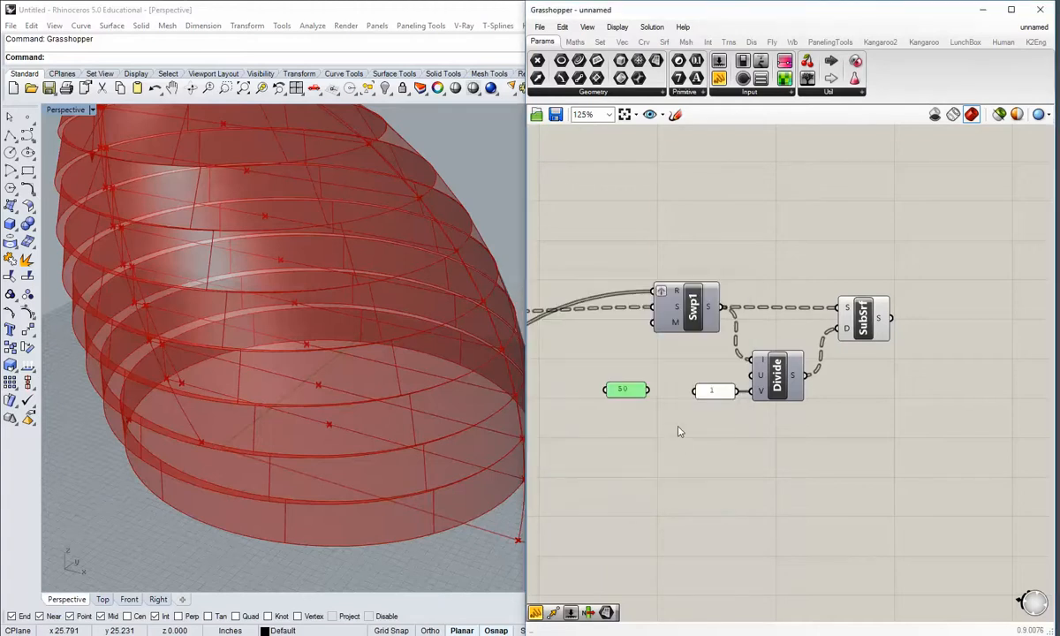
left_click_drag(647, 390, 751, 375)
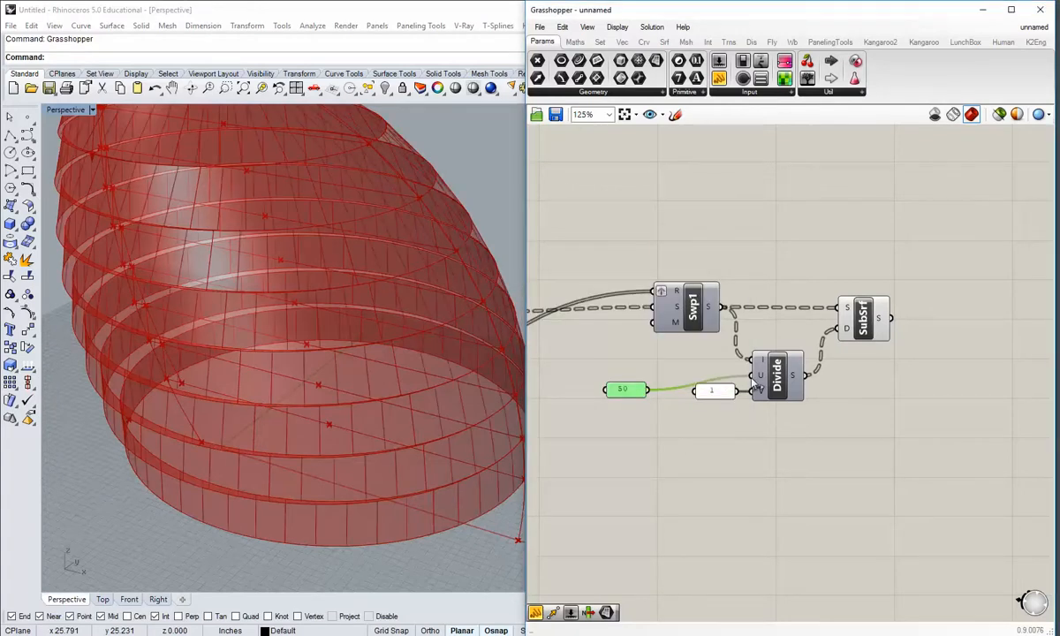
Examine the band subdivisions in the Perspective view, then compare the segment widths from row to row in the Front view.
right_click_drag(321, 316, 292, 495, "shift")
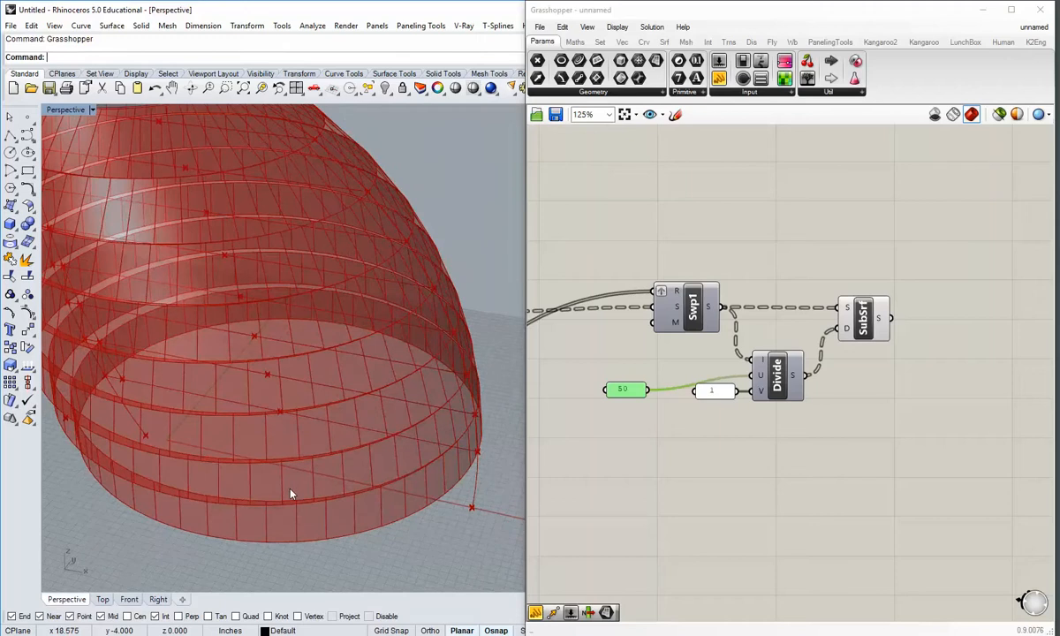
right_click_drag(291, 495, 388, 477)
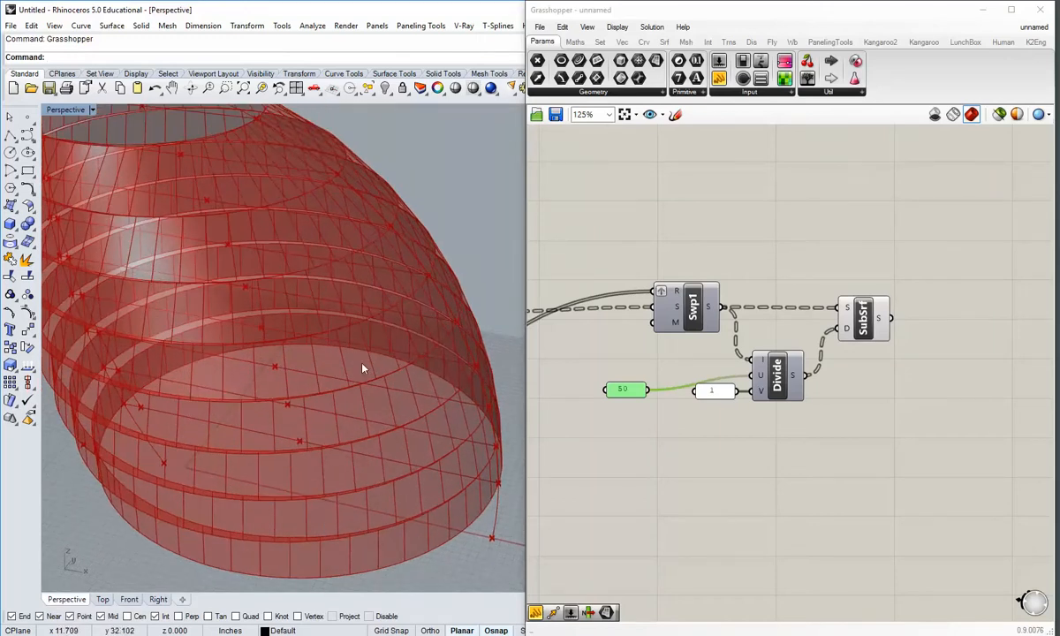
right_click_drag(222, 221, 162, 204)
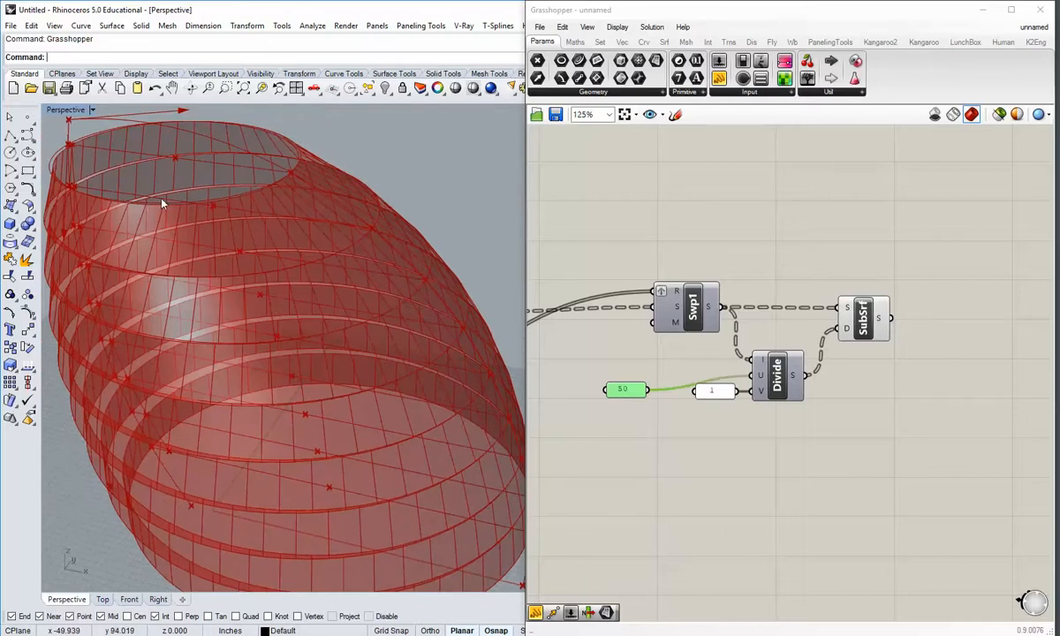
double_click(67, 110)
double_click(62, 356)
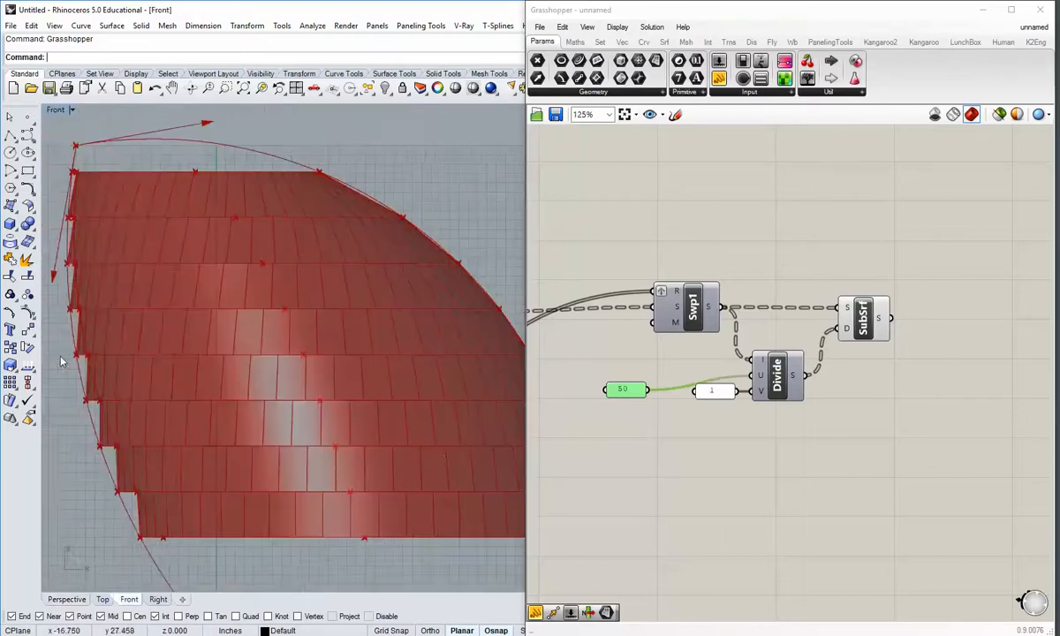
right_click_drag(449, 435, 336, 440)
right_click_drag(360, 535, 382, 497)
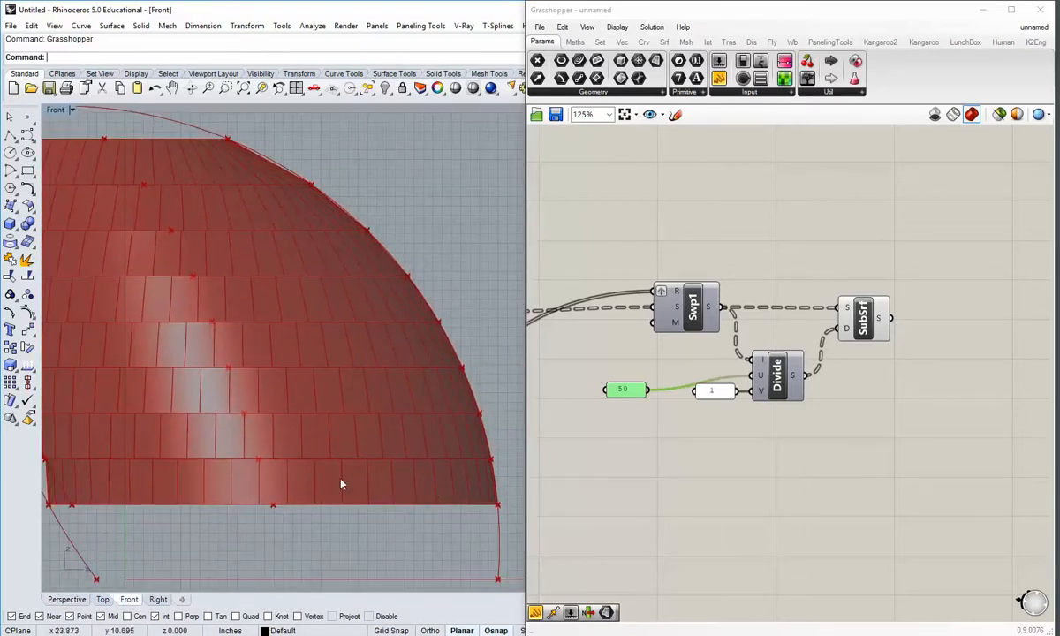
right_click_drag(158, 433, 185, 463)
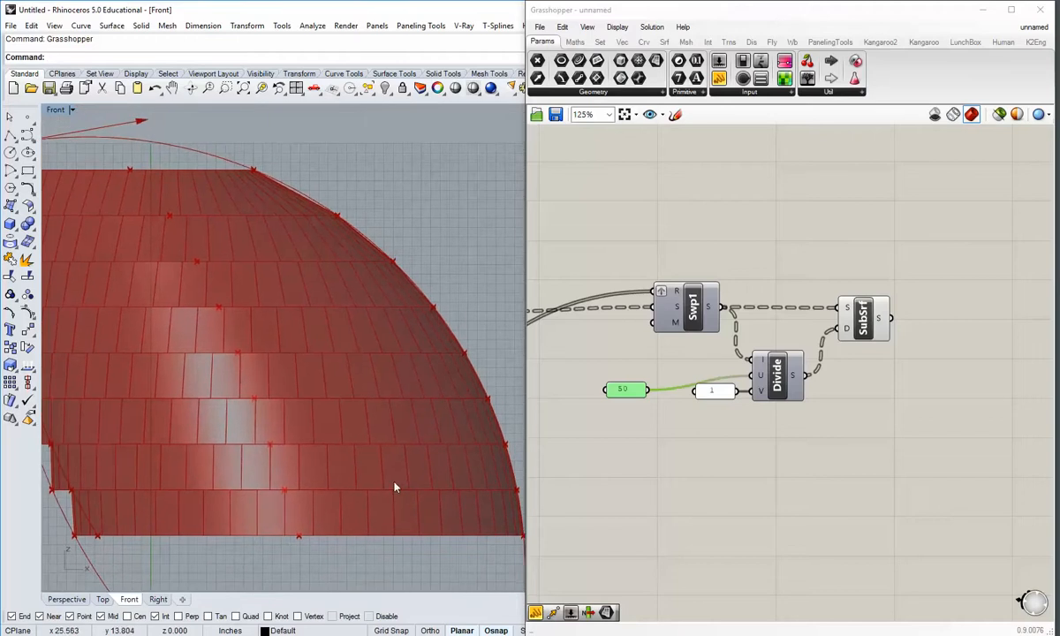
right_click_drag(272, 304, 323, 339)
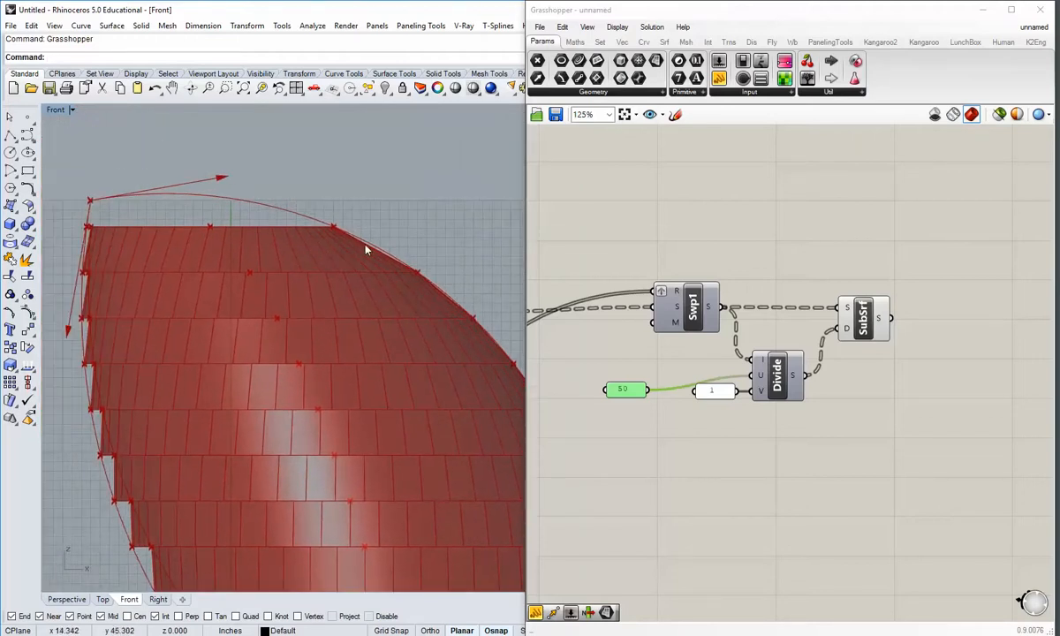
right_click_drag(376, 310, 288, 308)
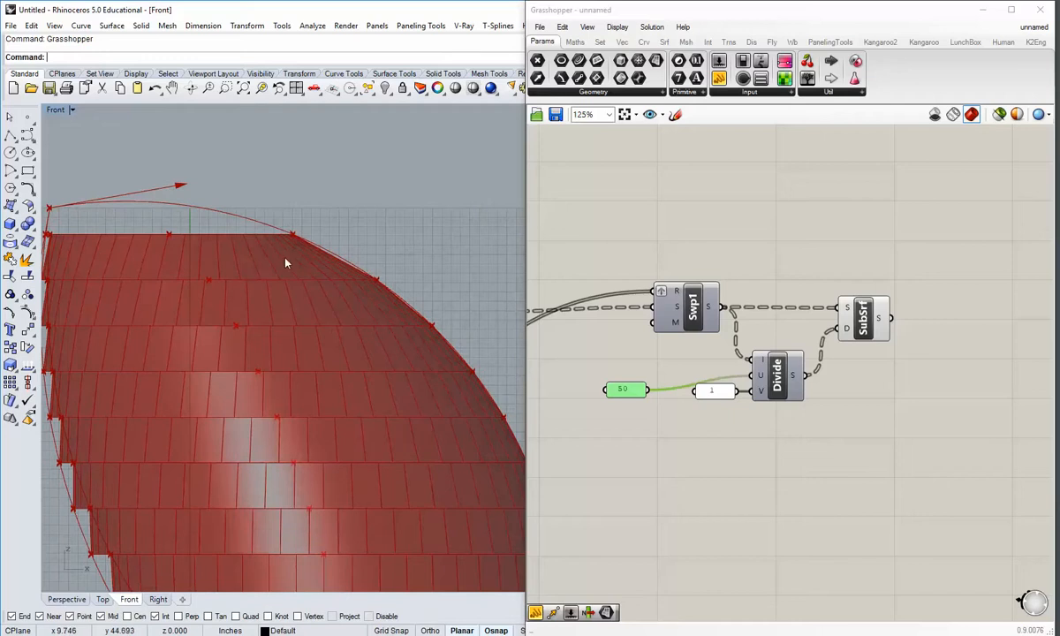
Return to the Perspective view and examine the subdivided bands from several sides, comparing segment sizes near the upper and lower rims.
double_click(56, 109)
double_click(318, 110)
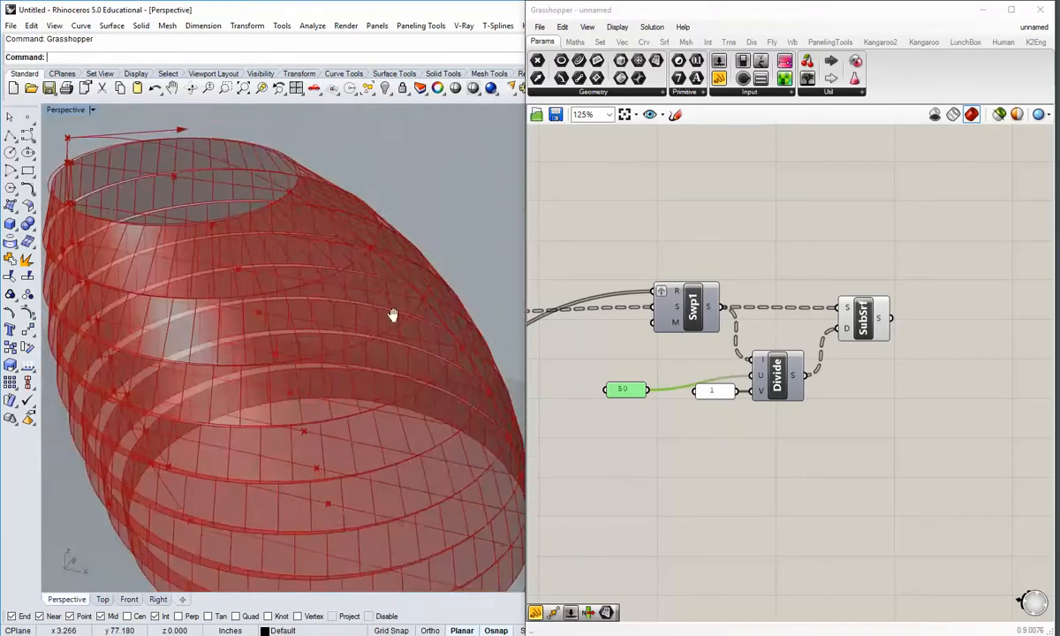
right_click_drag(393, 315, 311, 336)
right_click_drag(296, 444, 347, 416)
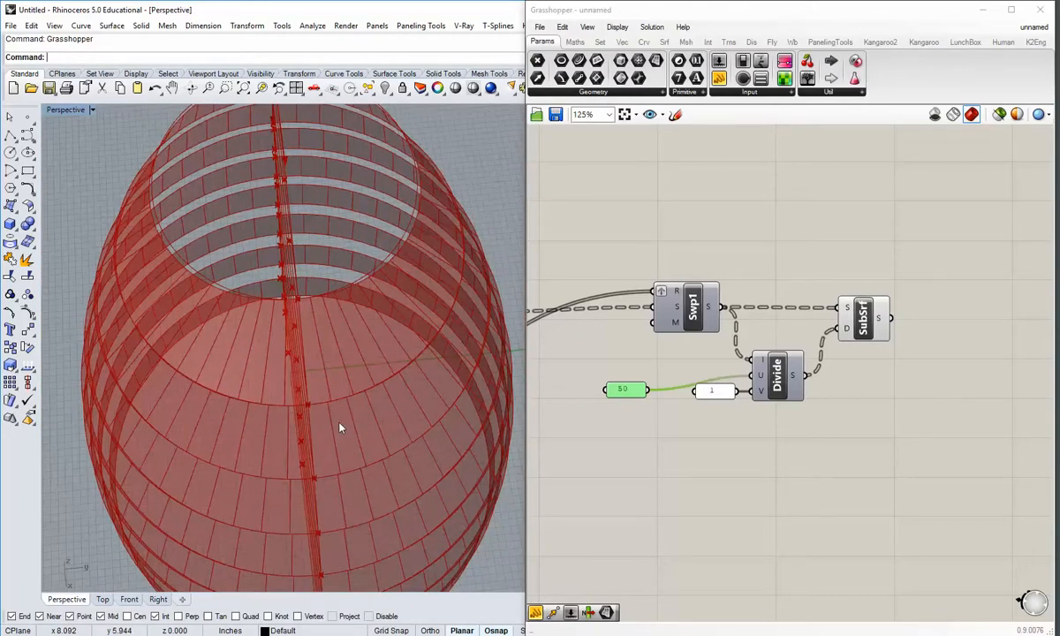
right_click_drag(341, 428, 203, 405)
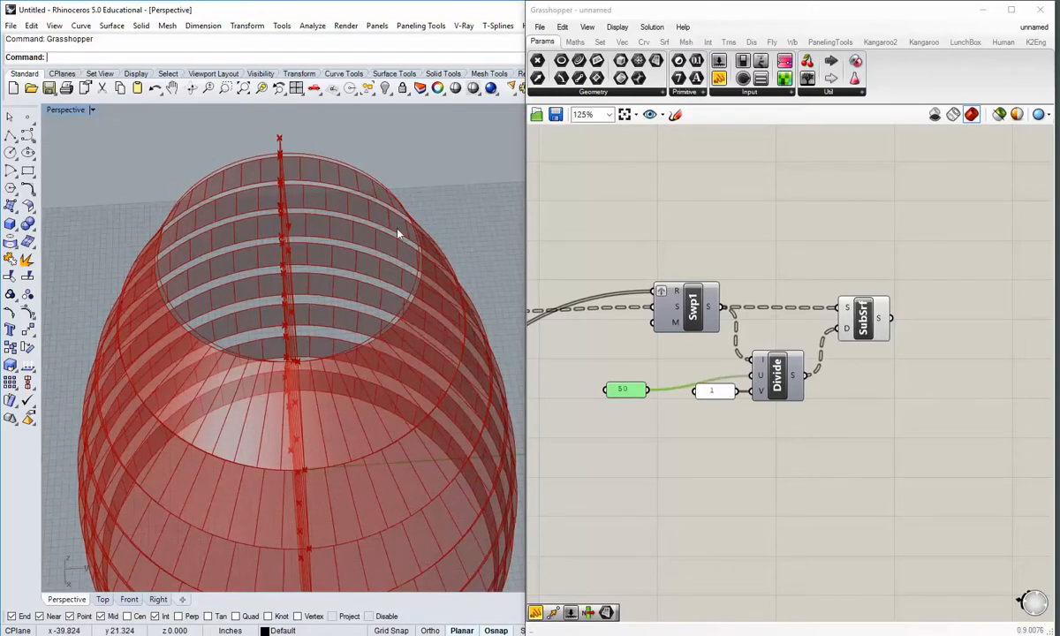
right_click_drag(115, 371, 422, 471)
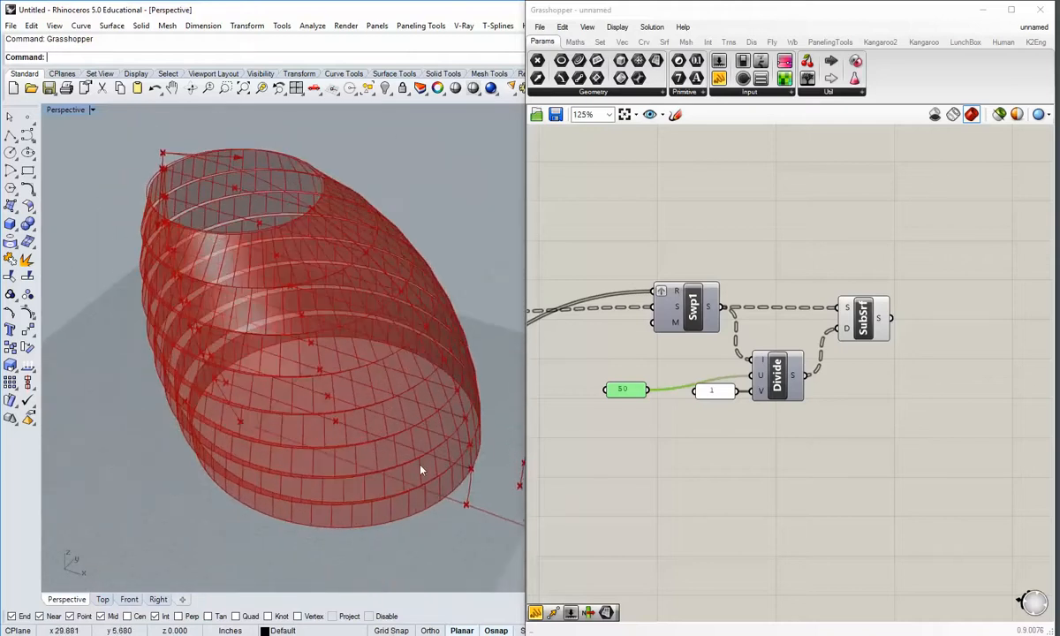
right_click_drag(309, 290, 329, 321)
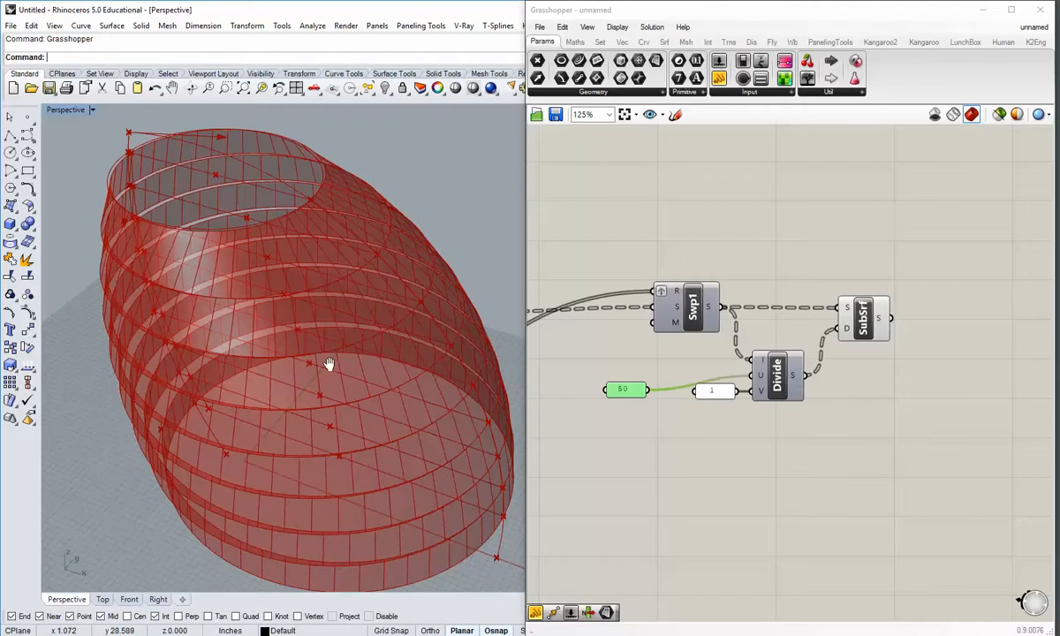
right_click_drag(332, 366, 243, 338)
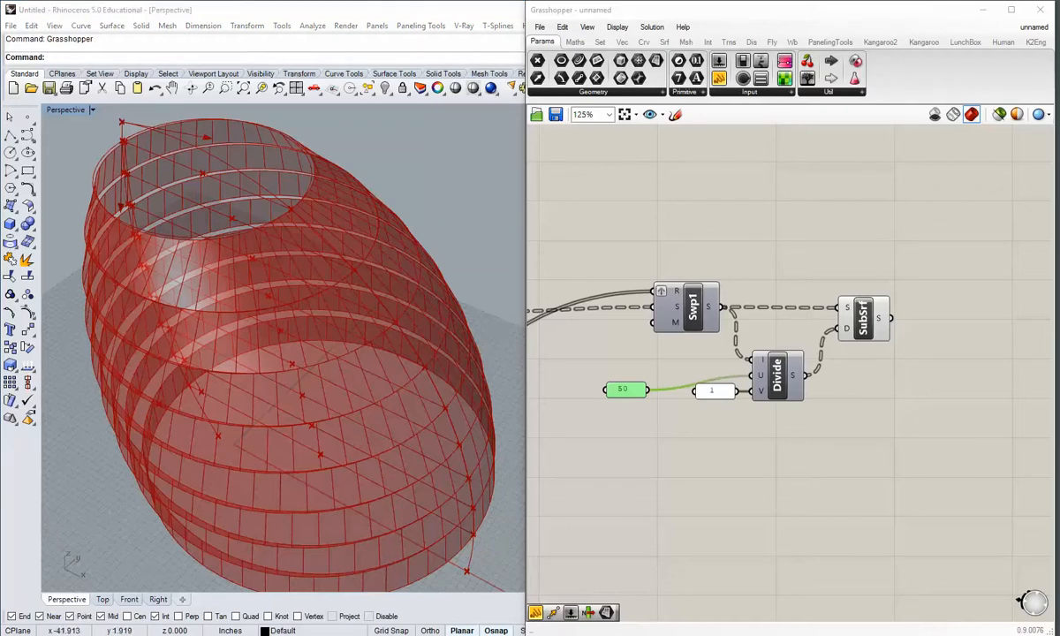
right_click_drag(246, 277, 133, 272)
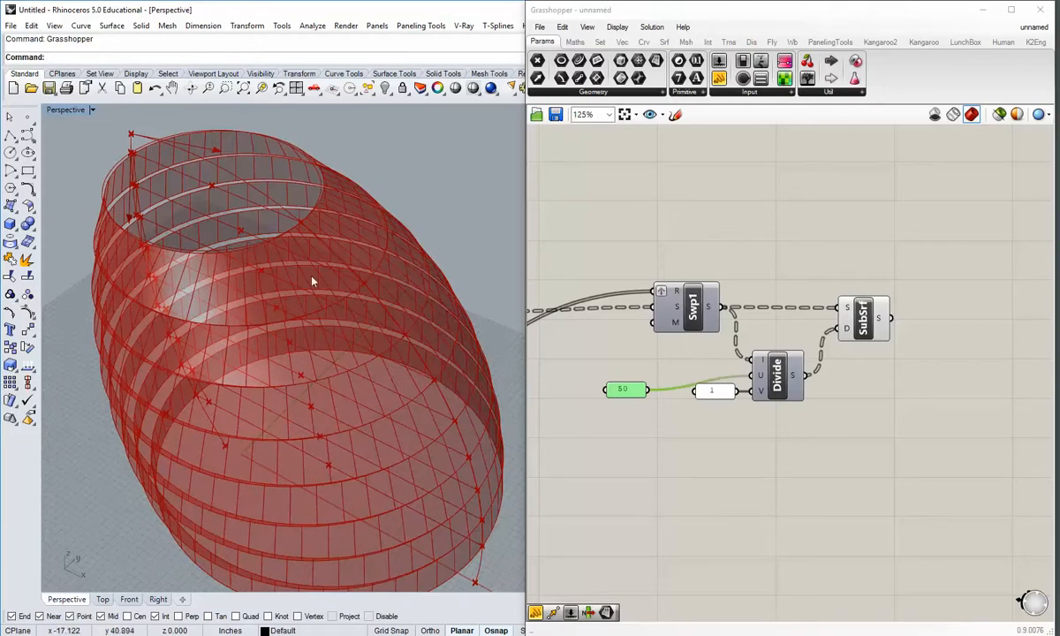
right_click_drag(217, 315, 296, 318)
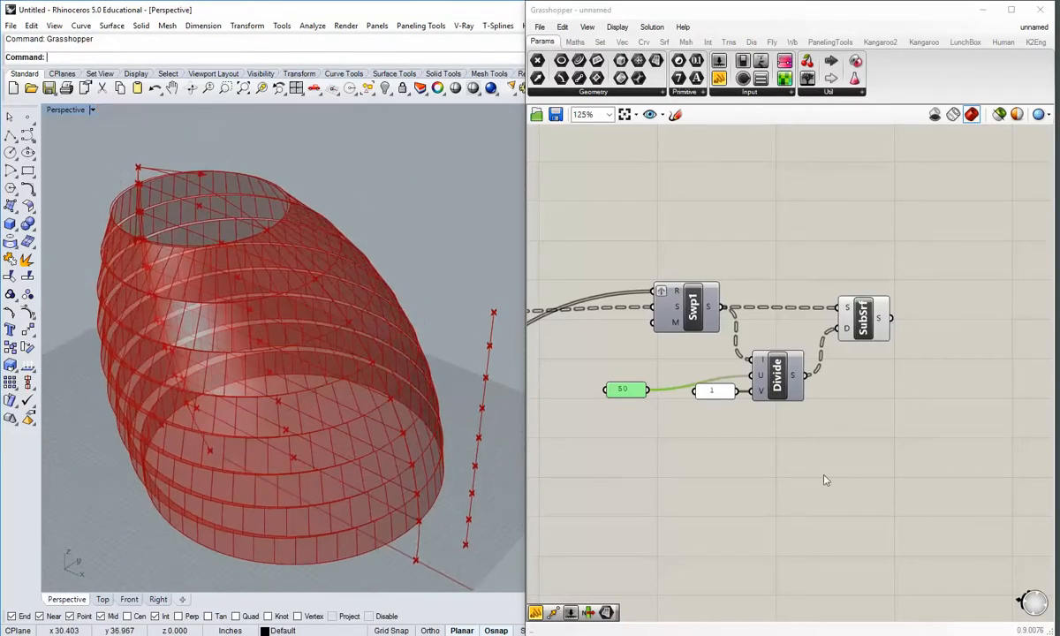
Align the panel containing 50 with Divide Domain²'s U input so its wire runs straight.
left_click(824, 479)
mouse_move(623, 393)
left_mouse_down()
mouse_move(621, 373)
mouse_move(612, 374)
left_mouse_up()
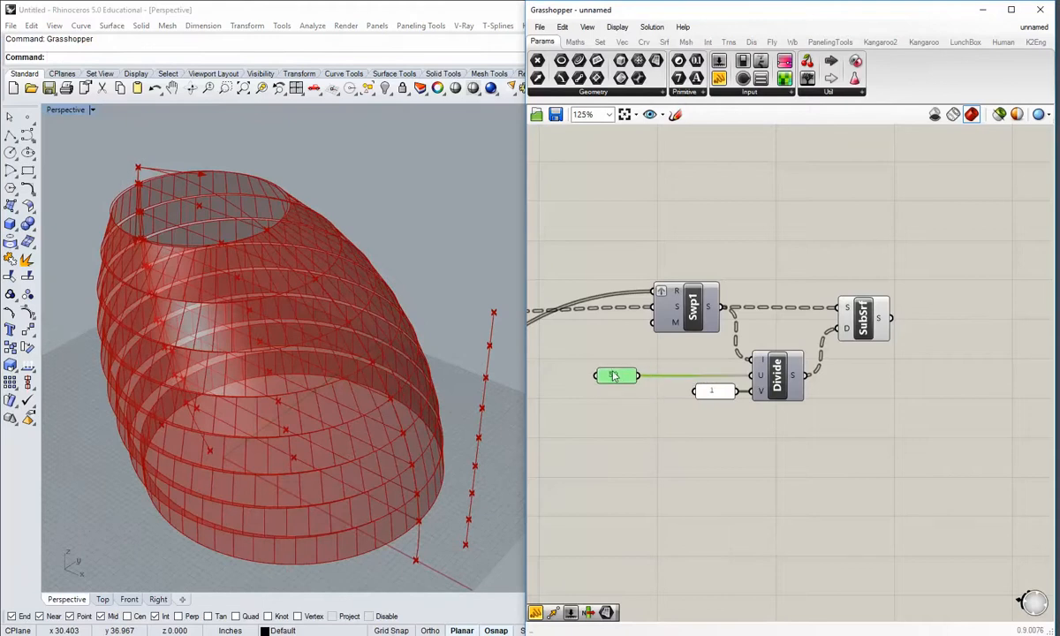
left_click(609, 418)
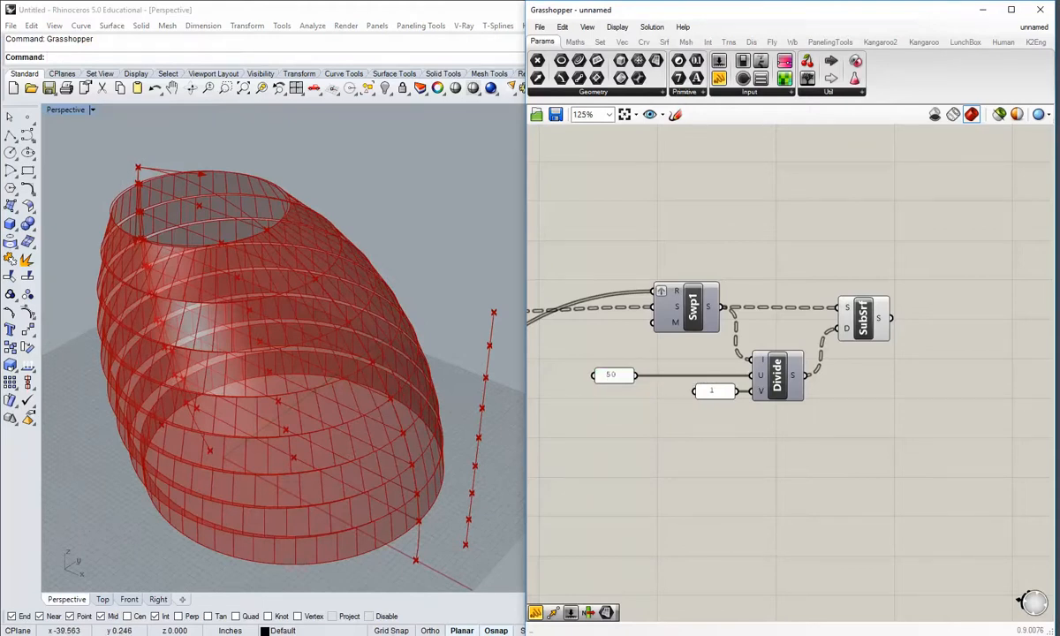
Add a curve Length component below the Flip component and feed it from the Cull Index list output.
scroll(783, 437, "down", 2)
right_click_drag(705, 478, 929, 439)
scroll(830, 462, "up", 1)
right_click_drag(831, 462, 831, 405)
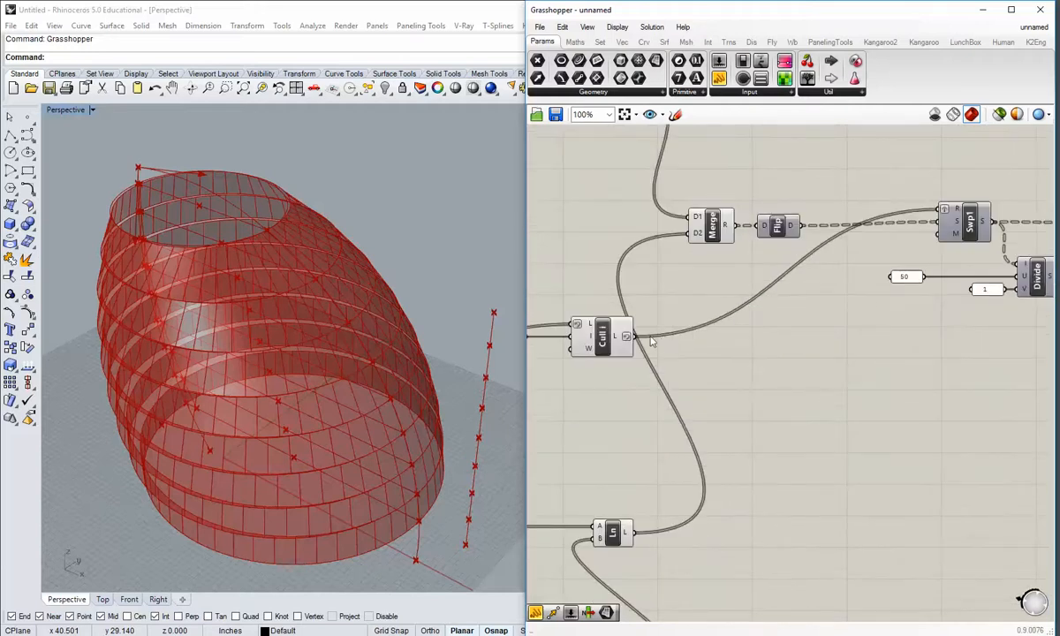
left_click(619, 339)
left_click(690, 358)
left_click(644, 41)
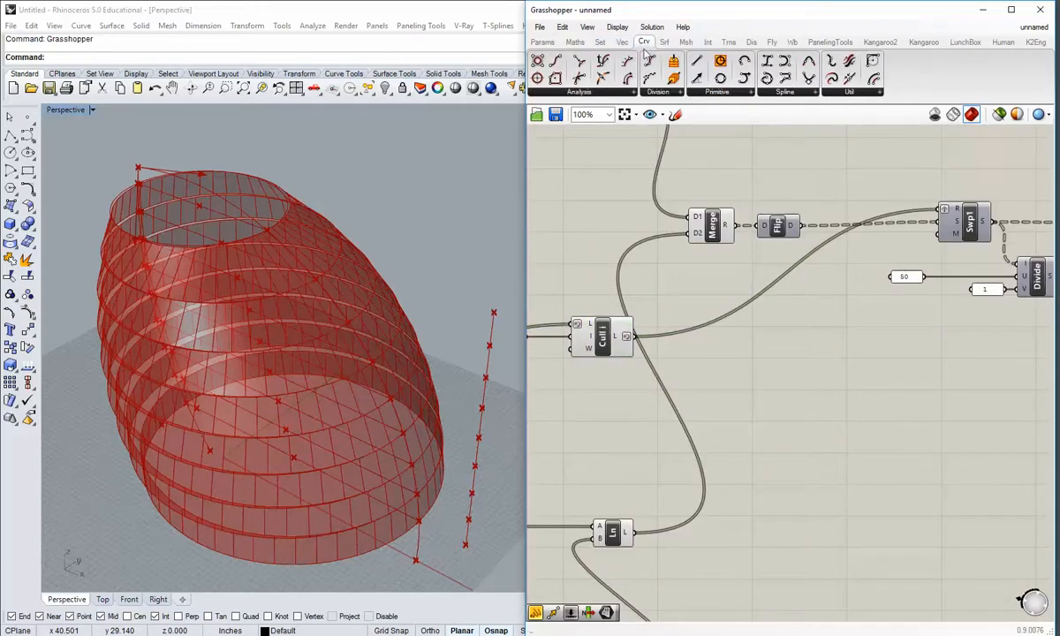
left_click_drag(629, 83, 789, 383)
left_click_drag(635, 337, 777, 383)
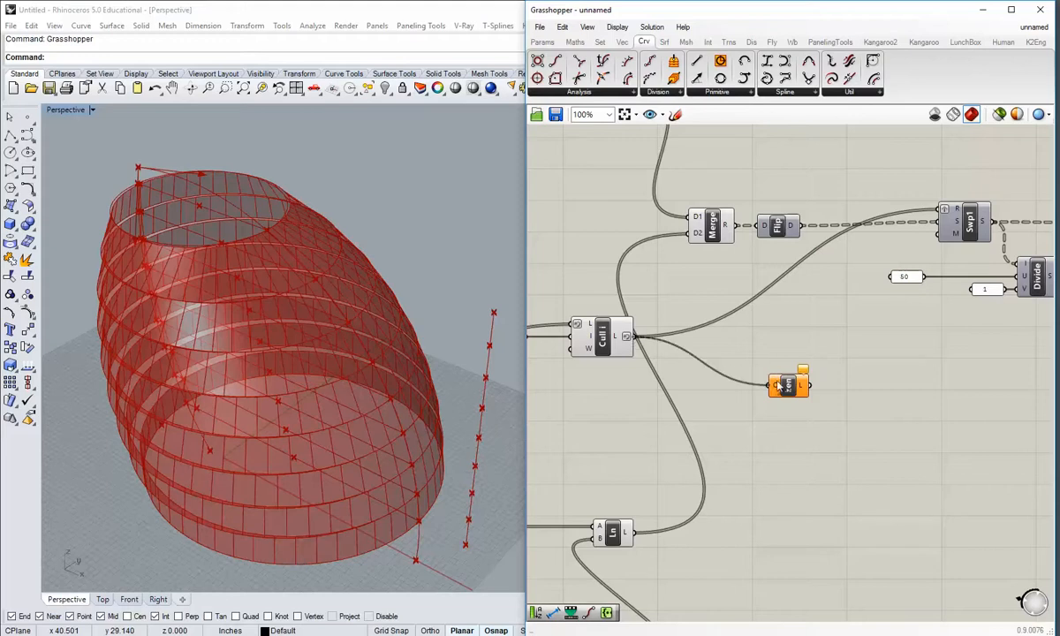
Move the Length component farther from Cull Index, into the open canvas area below the Sweep1 component.
right_click_drag(815, 438, 660, 401)
left_click_drag(631, 347, 746, 349)
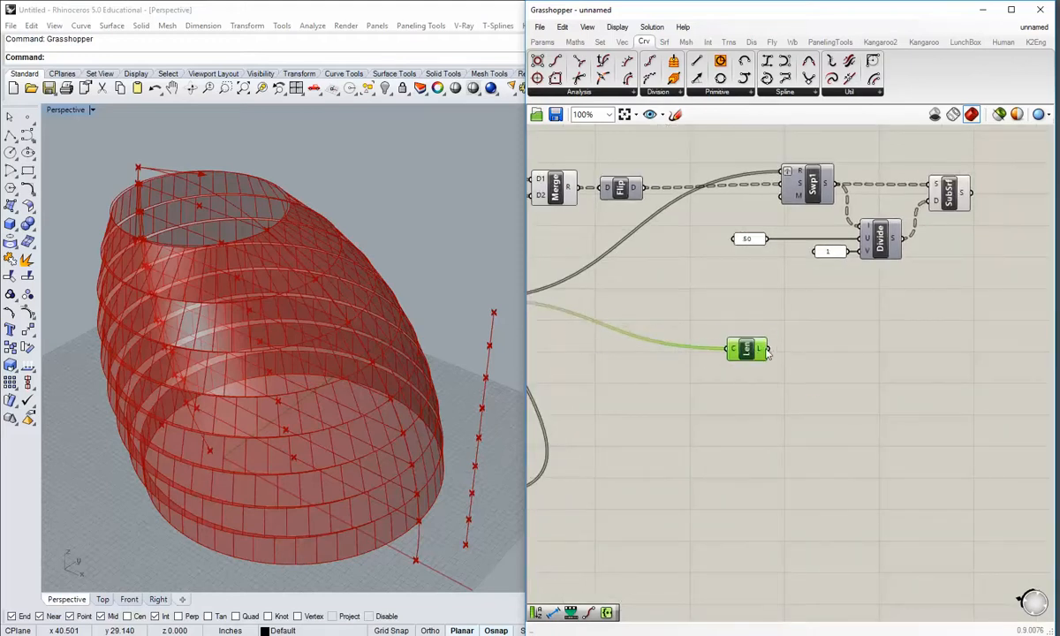
mouse_move(764, 352)
left_click_drag(750, 351, 796, 389)
right_click_drag(834, 402, 821, 414)
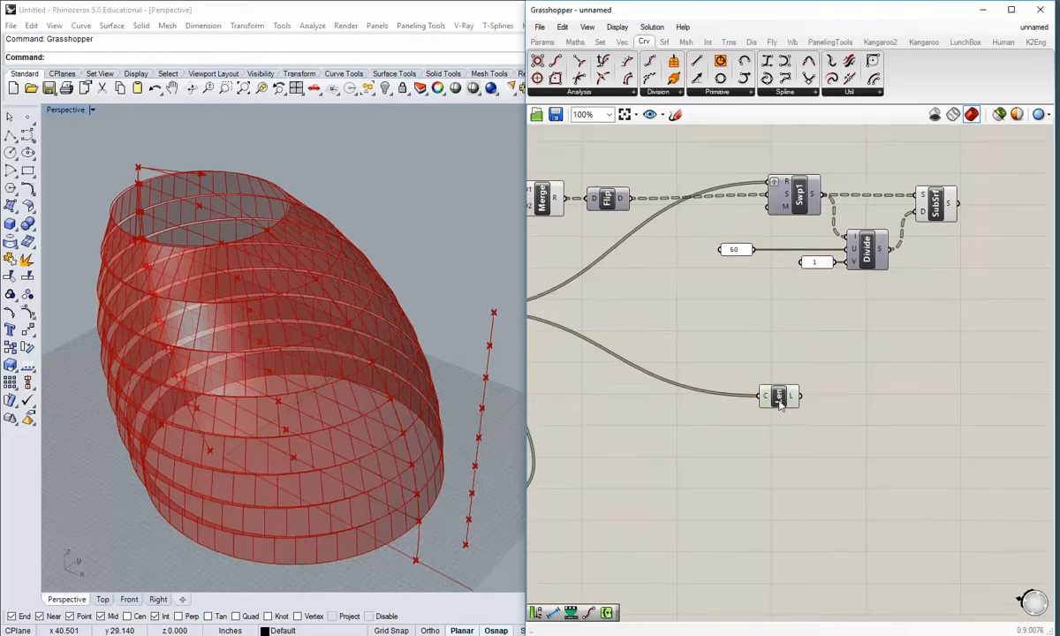
left_click_drag(774, 399, 756, 382)
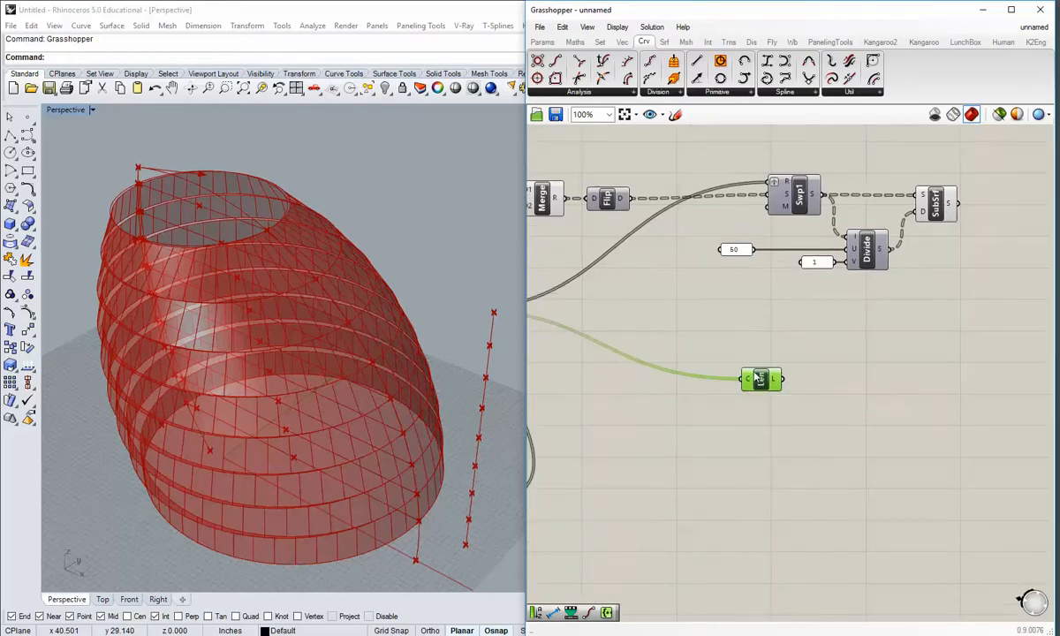
scroll(757, 382, "up", 1)
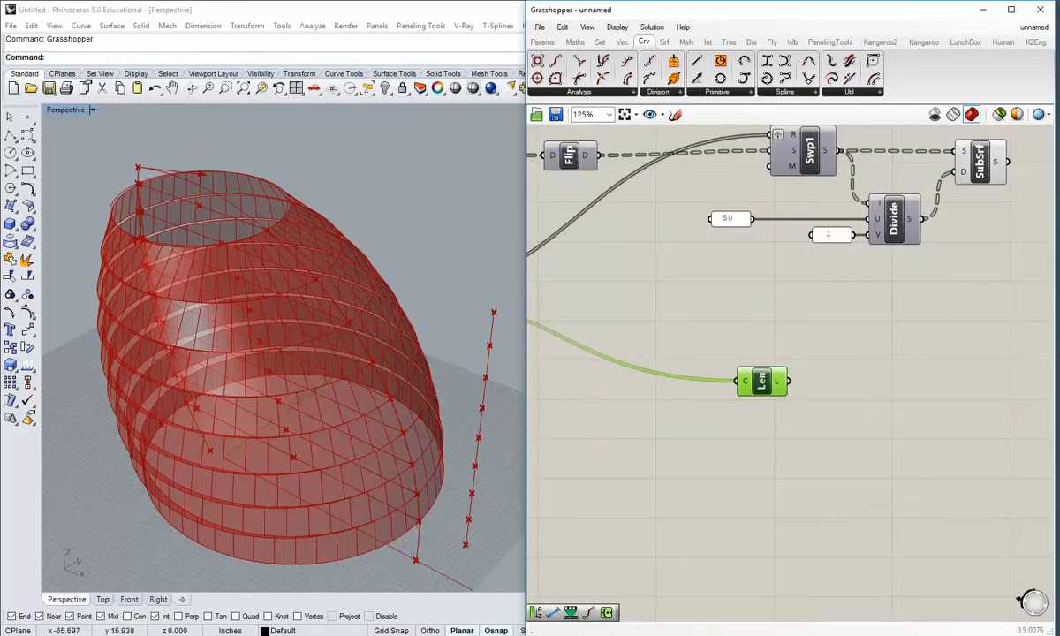
Reposition the curve Length component in the open canvas area below the panel containing 50.
left_click_drag(765, 382, 721, 380)
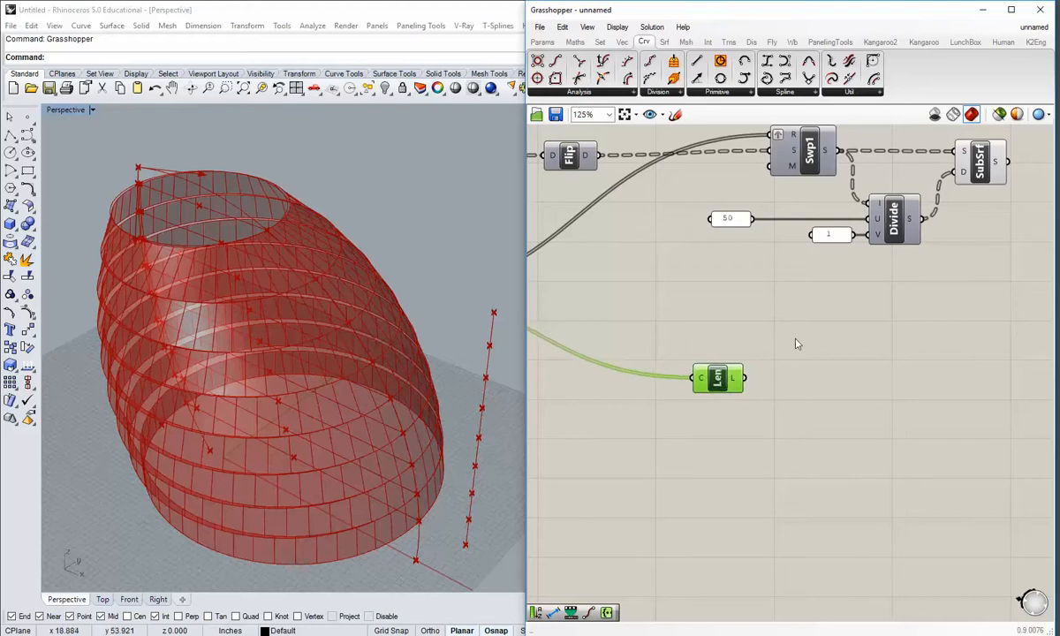
left_click(802, 335)
right_click_drag(822, 315, 790, 351)
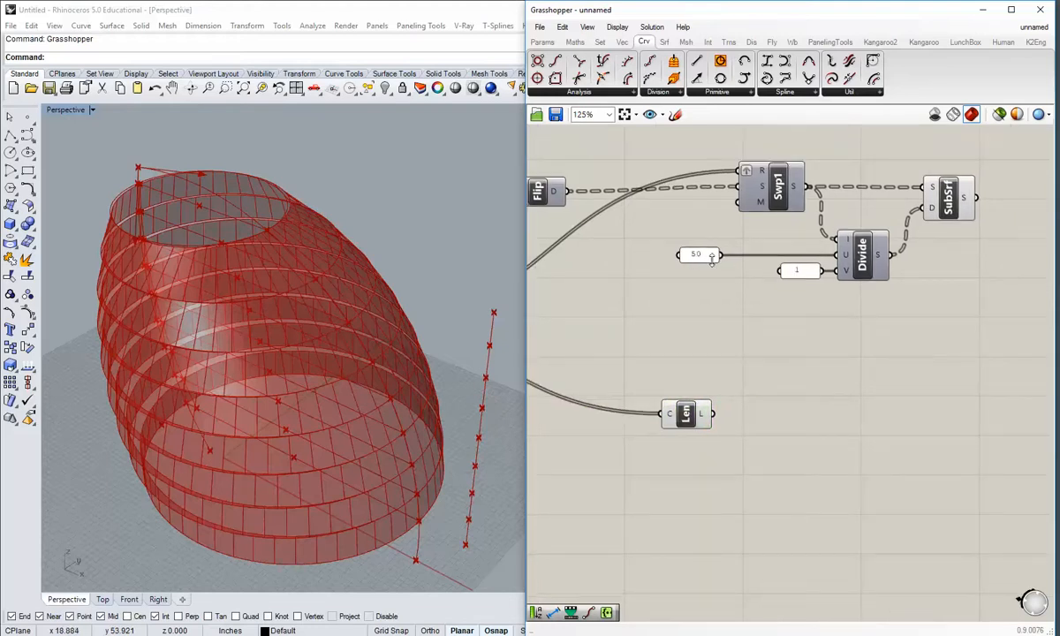
left_click(687, 414)
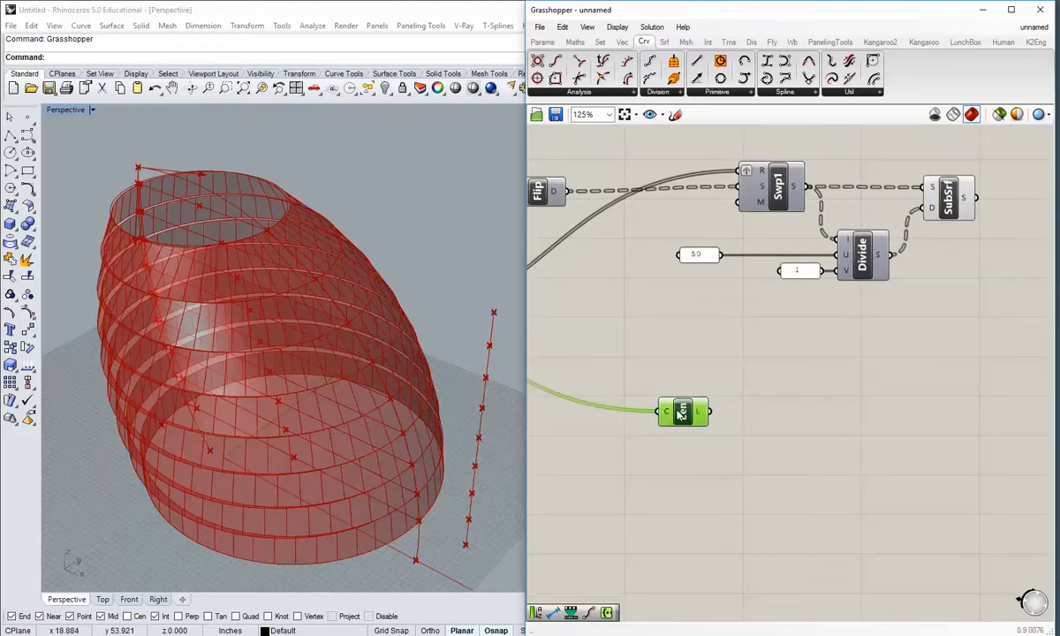
left_click_drag(687, 413, 678, 404)
left_click(669, 239)
Add a Remap Numbers component beside the Length component and feed the curve lengths into its Value input.
left_click(574, 42)
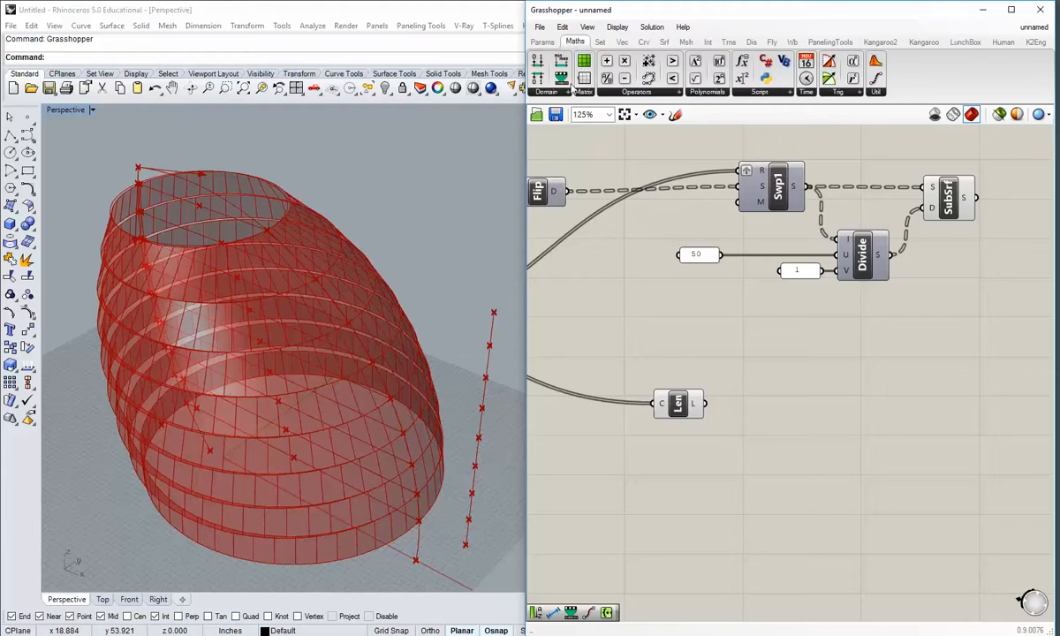
left_click_drag(567, 82, 806, 451)
left_click(791, 480)
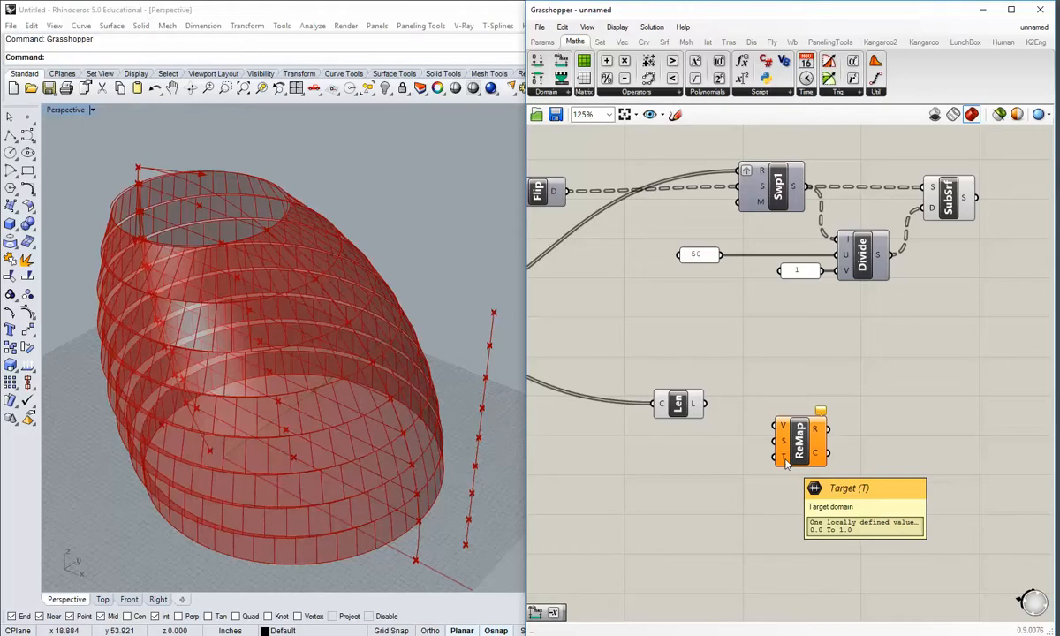
left_click_drag(686, 410, 681, 430)
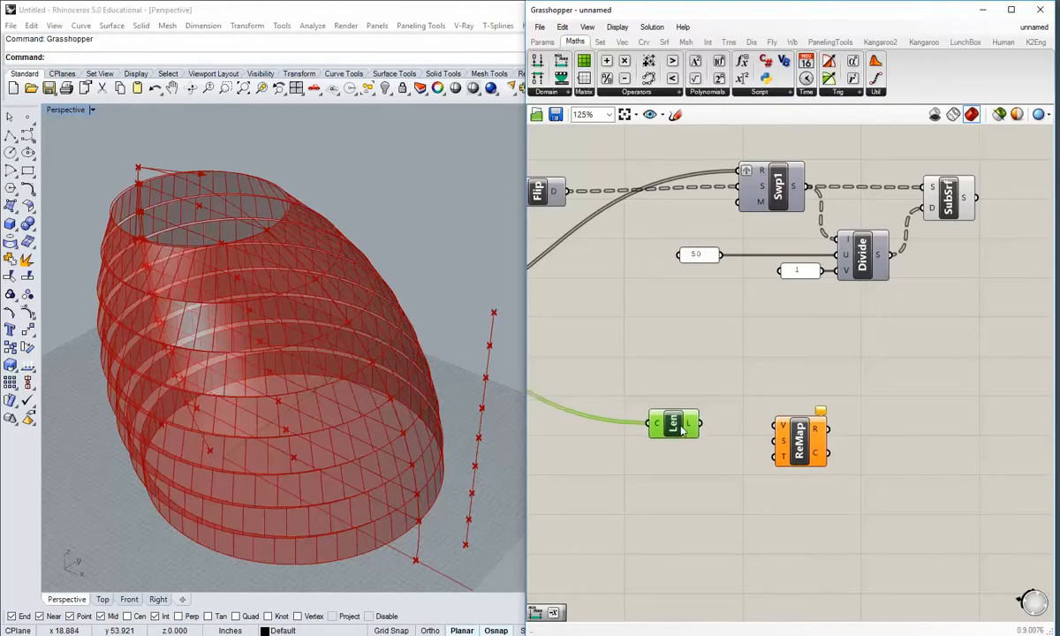
left_click(732, 453)
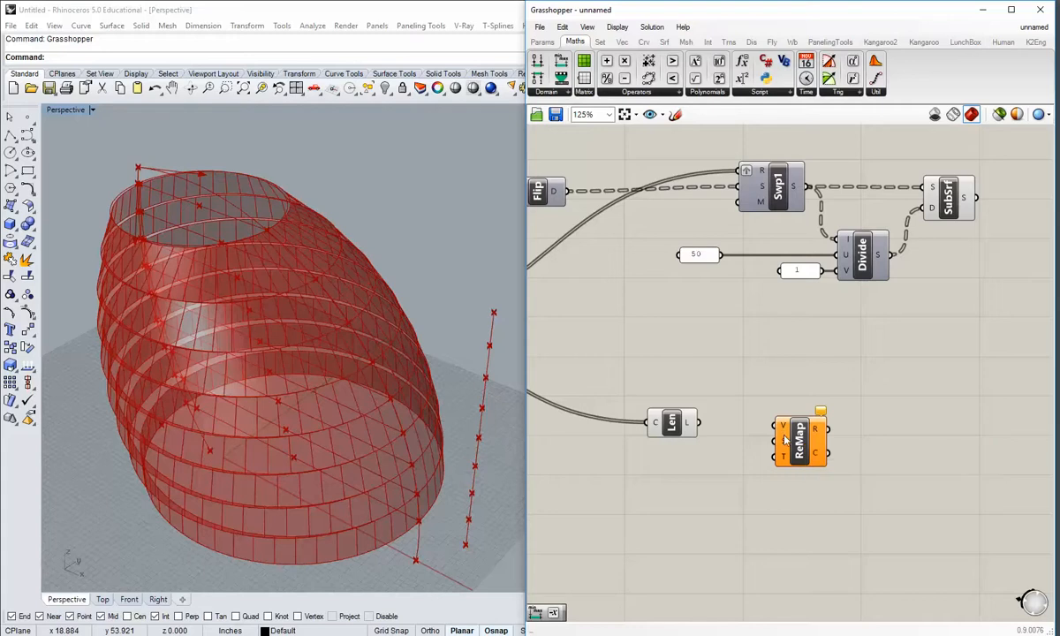
left_click_drag(698, 422, 817, 447)
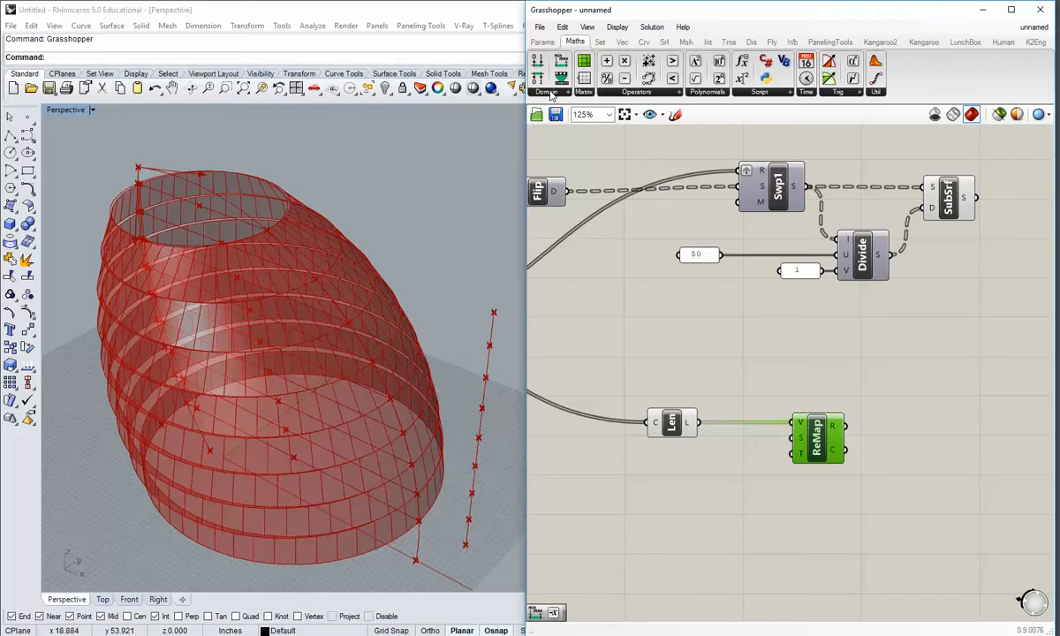
Add a Bounds component fed by the curve lengths and connect its domain to Remap Numbers' Source input.
left_click(561, 61)
left_click(726, 454)
left_click_drag(701, 423, 727, 454)
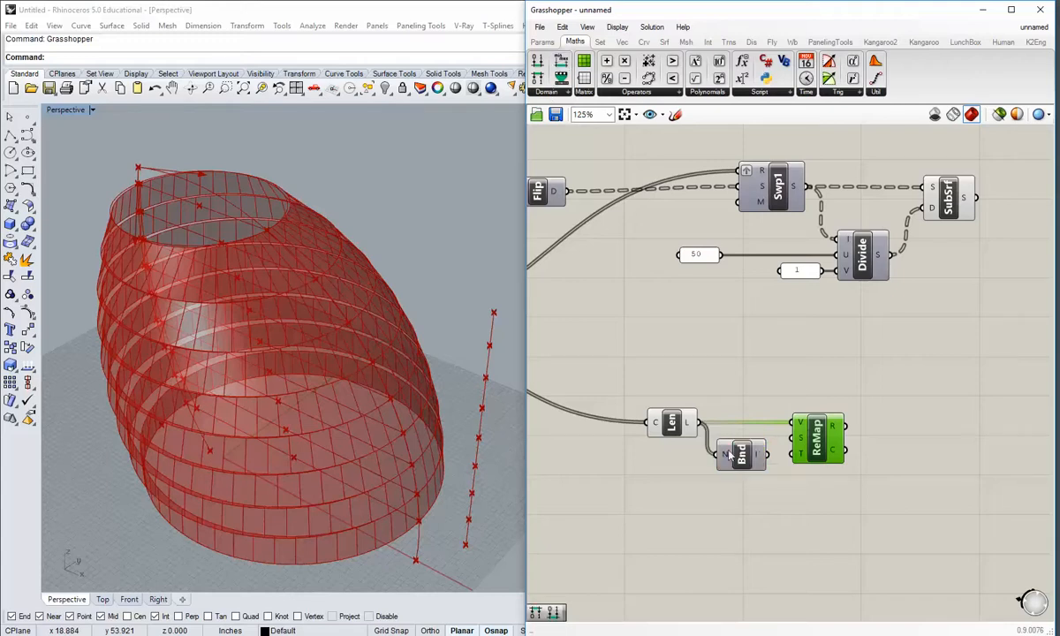
mouse_move(761, 458)
left_click_drag(756, 459, 758, 440)
left_click(777, 477)
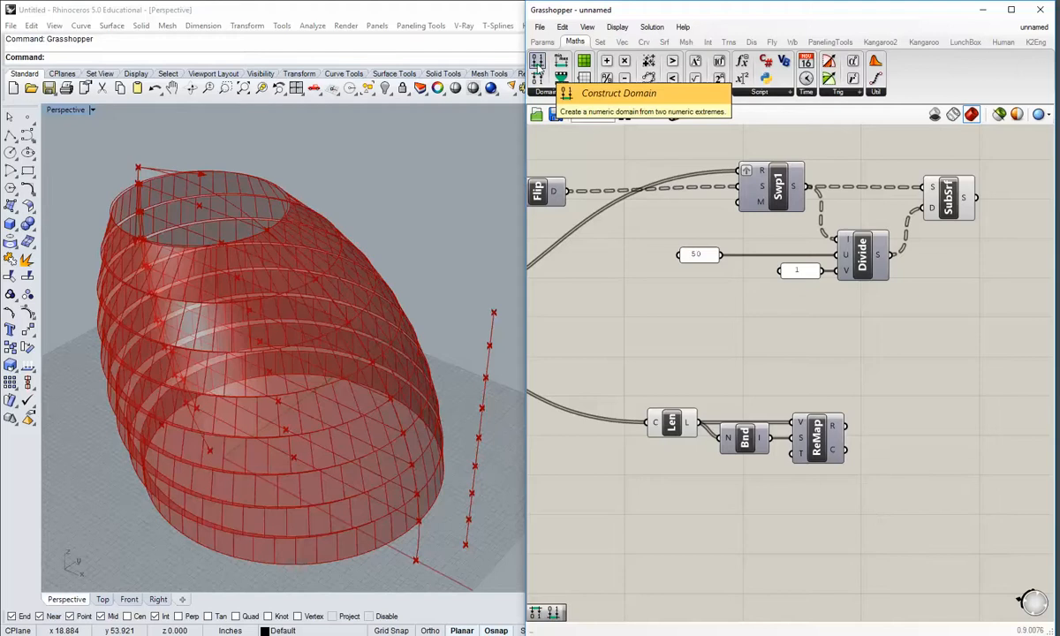
Add a Construct Domain component below Bounds and connect it to Remap Numbers' Target input.
left_click_drag(537, 79, 793, 454)
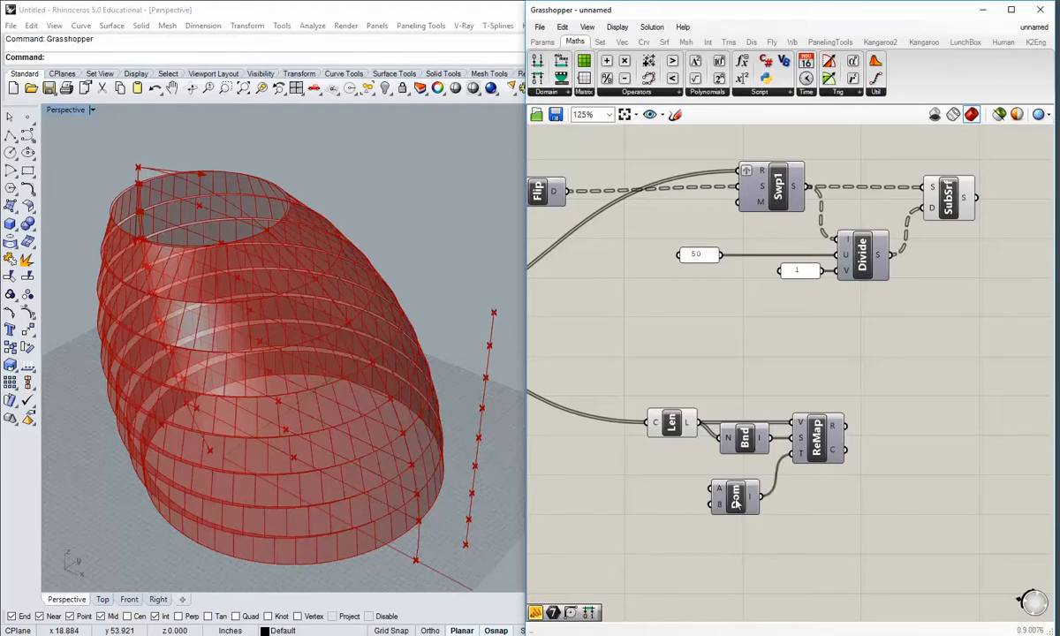
left_click(725, 507)
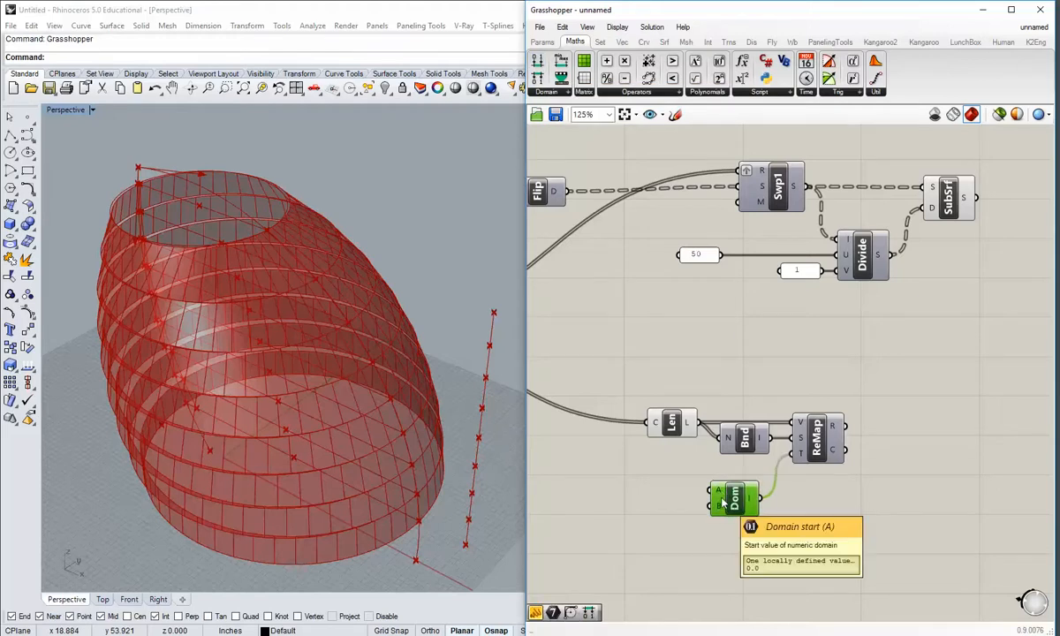
left_click(695, 518)
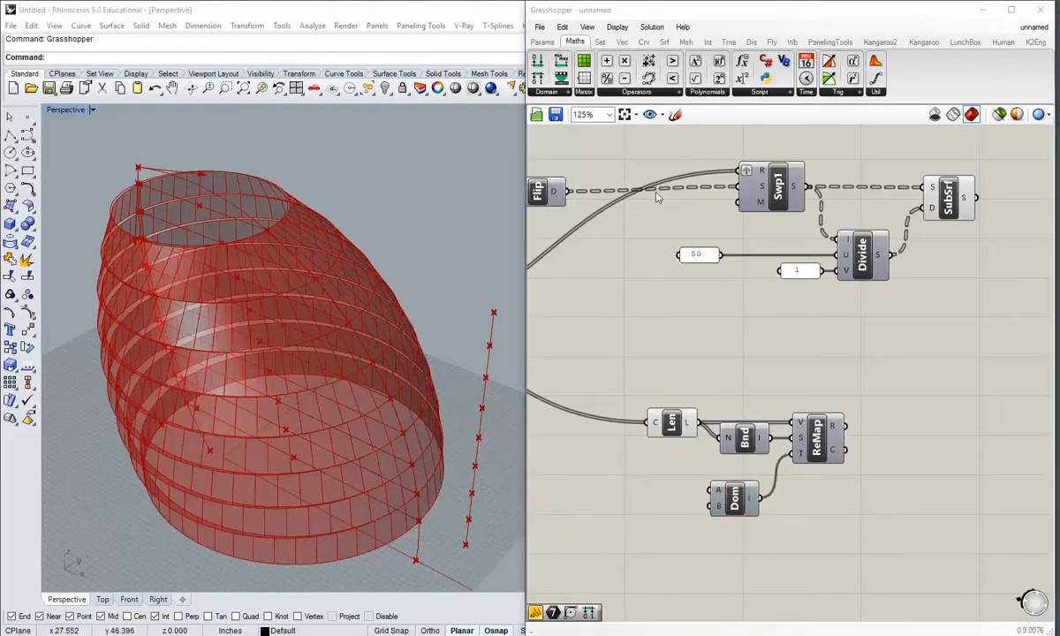
Feed Construct Domain from copies of the panel containing 50, using 30 for start A and 50 for end B.
left_click(685, 258)
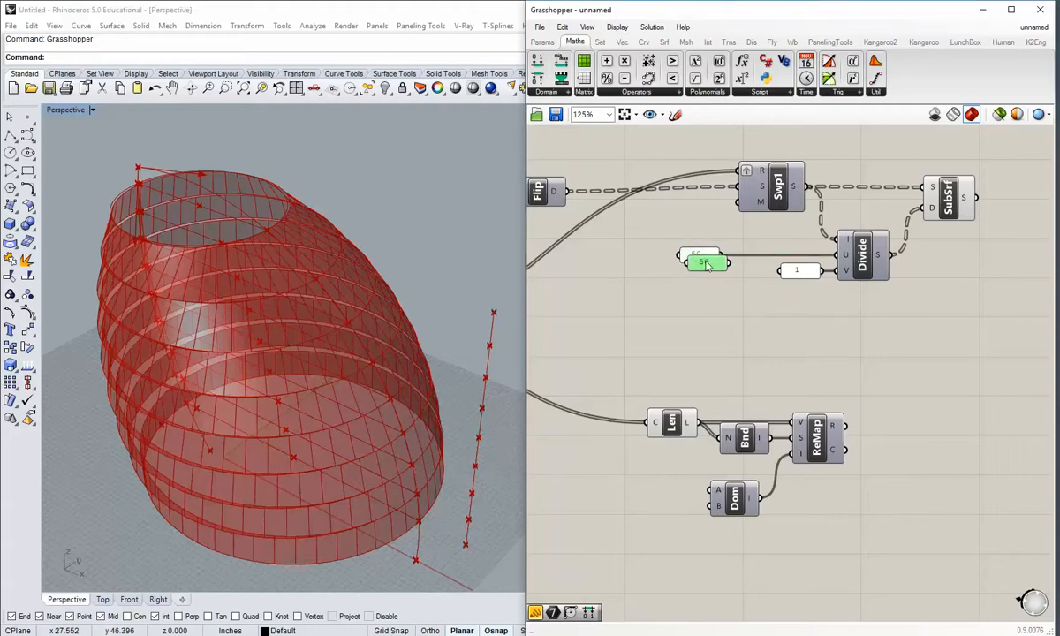
left_click_drag(666, 247, 711, 505, "alt")
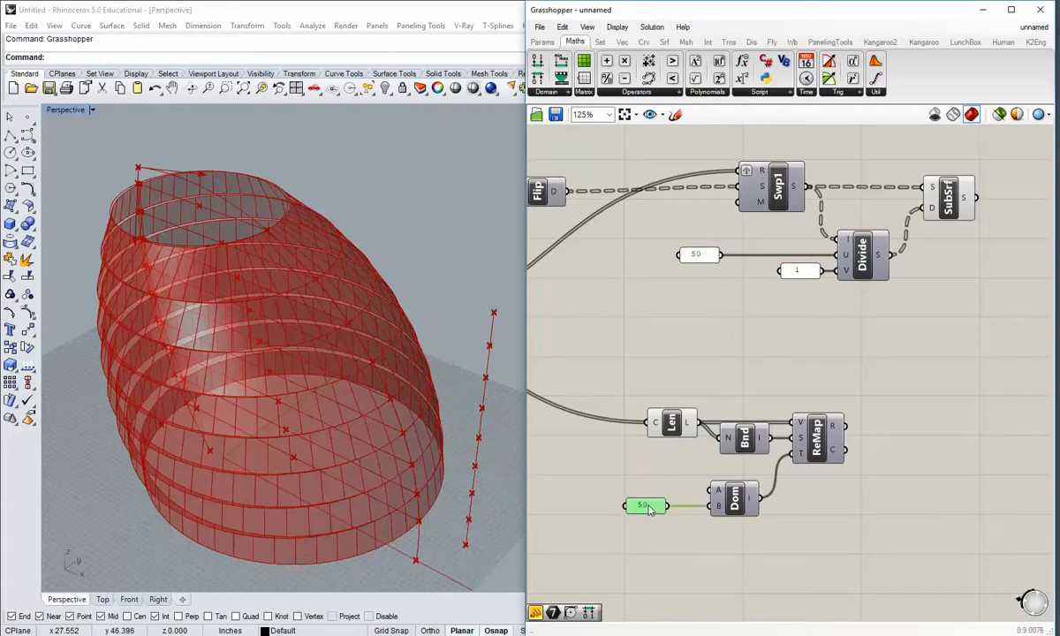
left_click_drag(630, 503, 649, 491)
double_click(650, 491)
type("3")
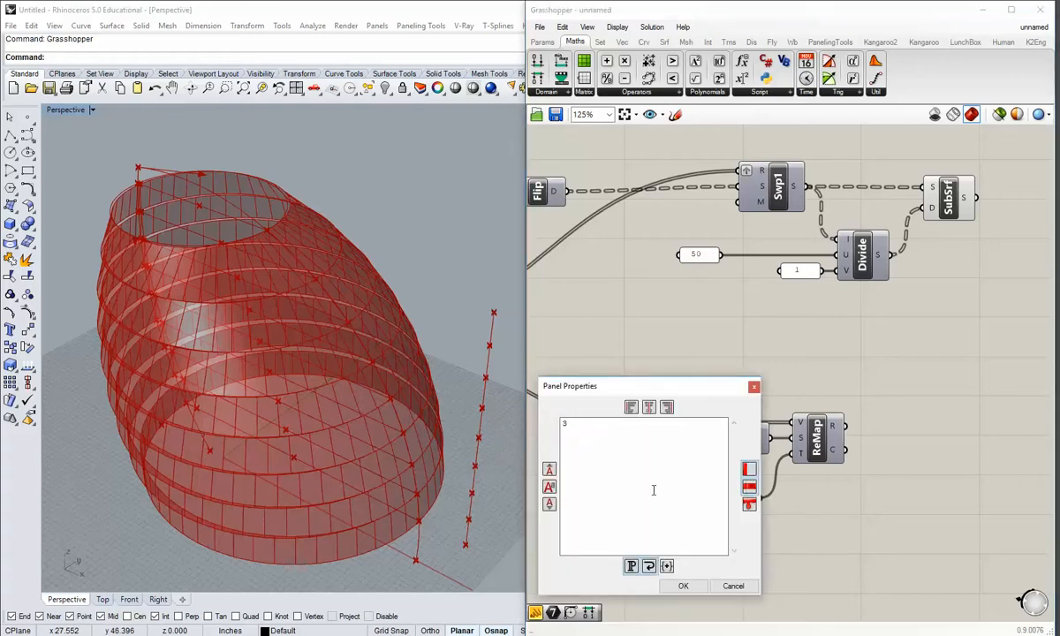
type("0")
left_click(683, 586)
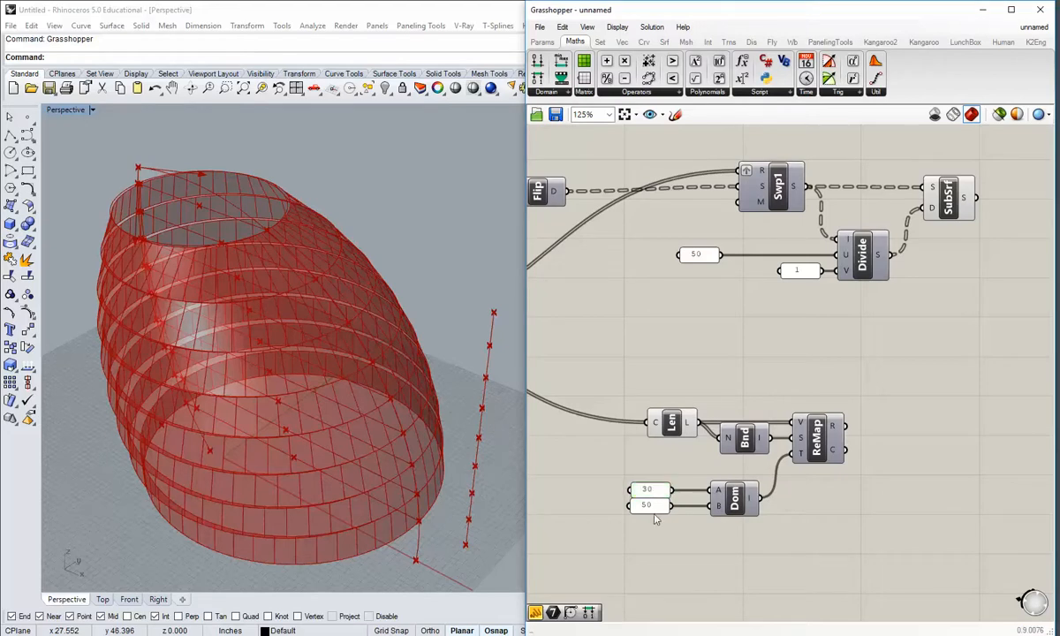
Add an Integer parameter beside Remap Numbers and feed it from the Mapped (R) output.
scroll(656, 520, "up", 2)
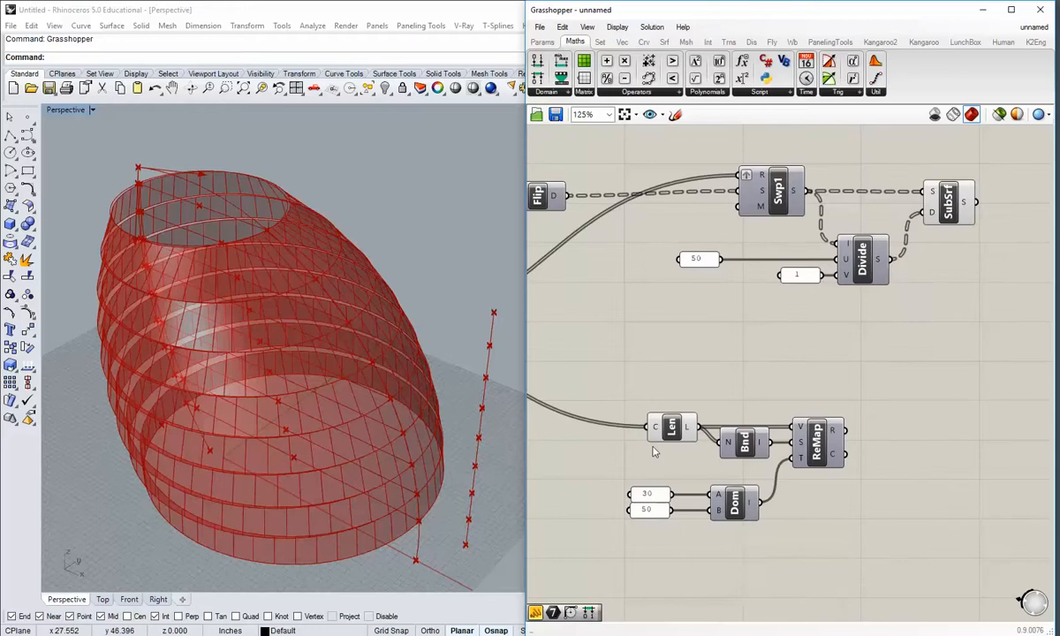
scroll(716, 457, "down", 2)
mouse_move(717, 458)
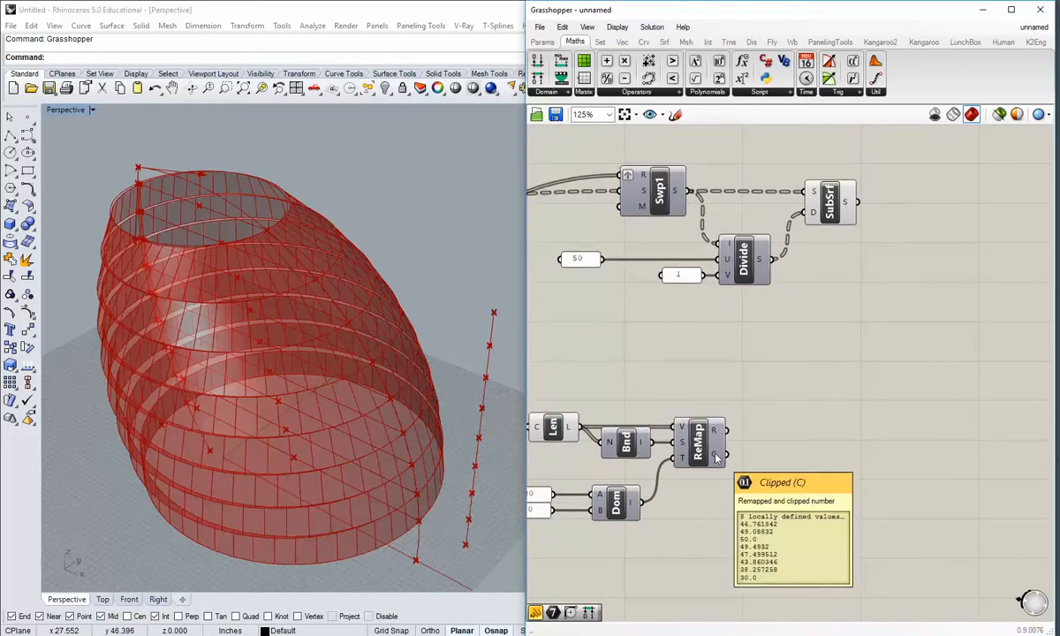
right_click_drag(767, 456, 706, 460)
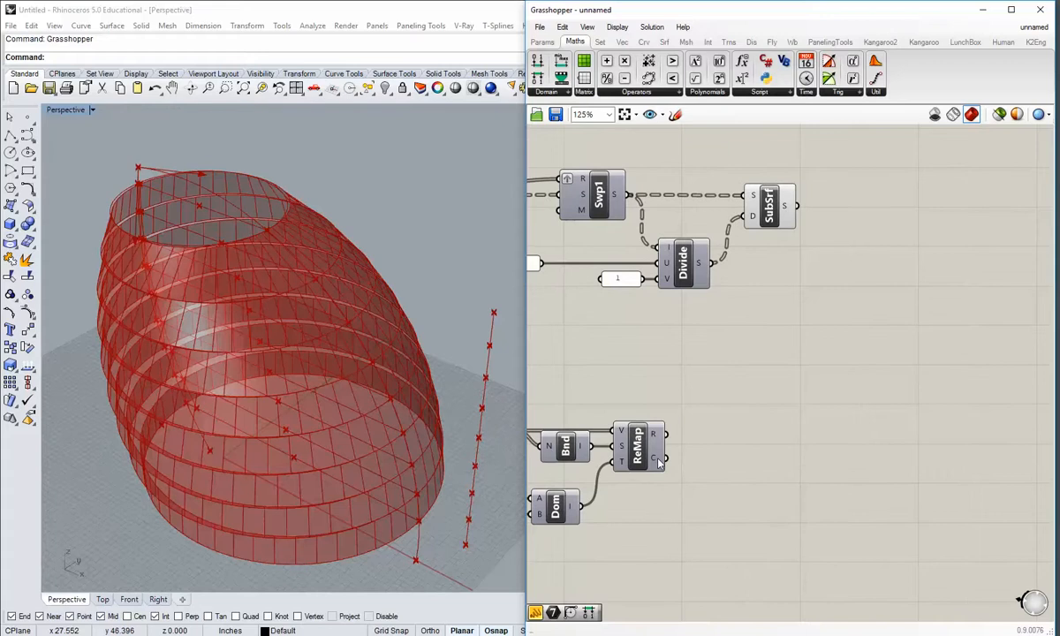
mouse_move(659, 463)
right_click_drag(677, 321, 708, 308)
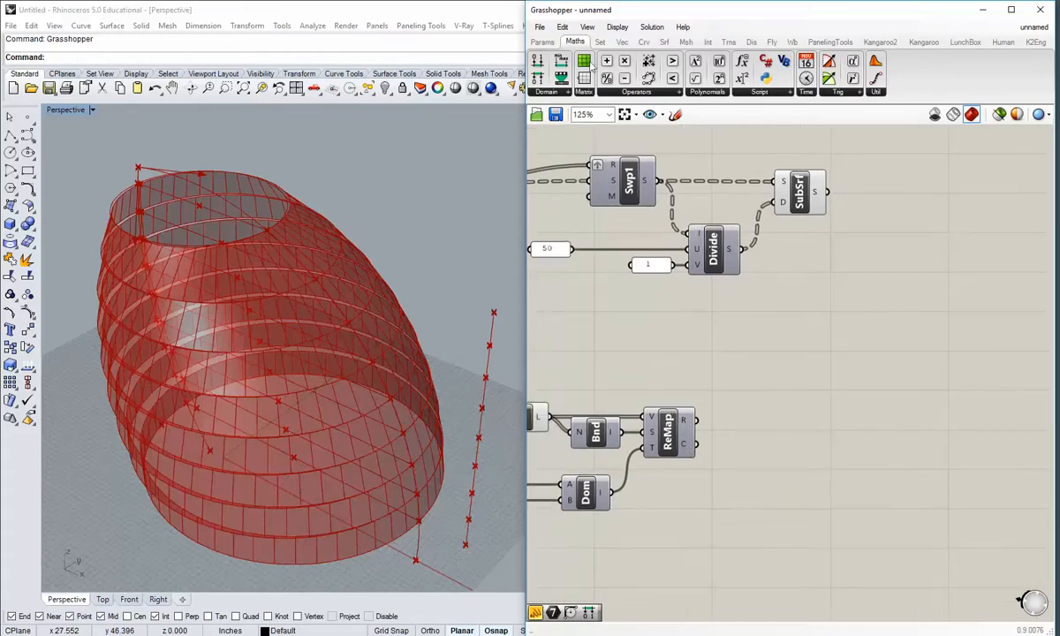
left_click(542, 42)
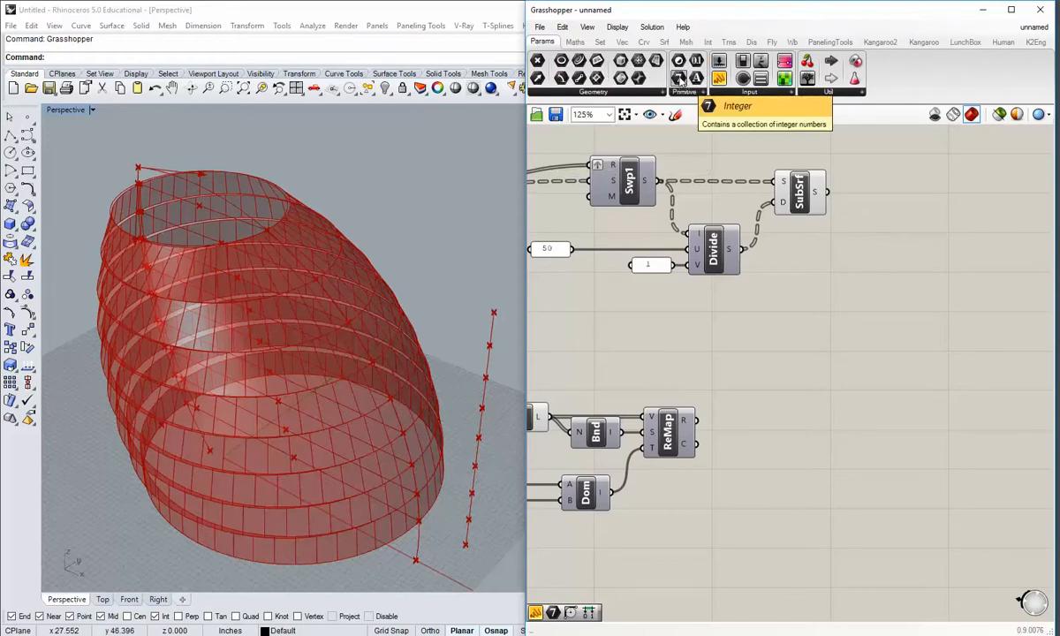
left_click_drag(678, 78, 744, 444)
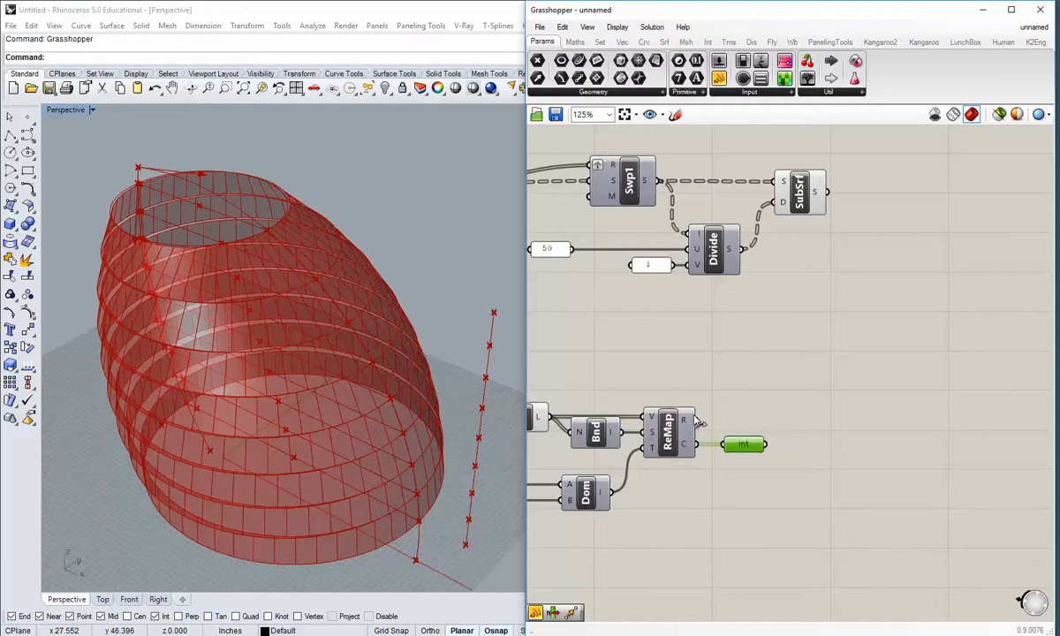
left_click_drag(696, 421, 730, 451)
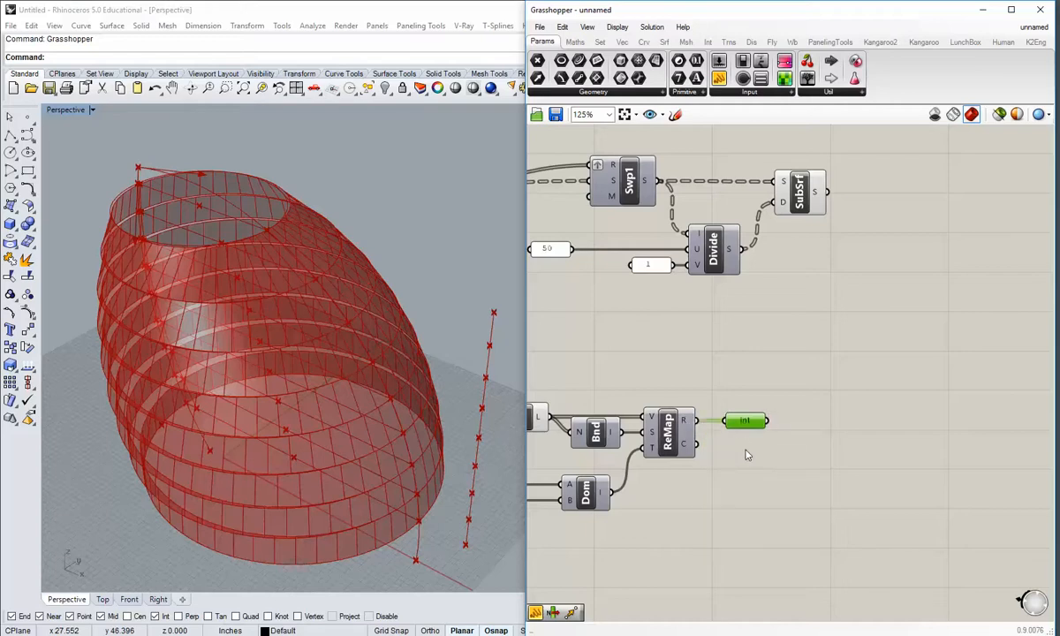
Graft the Integer parameter and connect it to Divide Domain²'s U input, replacing the panel containing 50.
right_click_drag(758, 451, 721, 469)
mouse_move(707, 445)
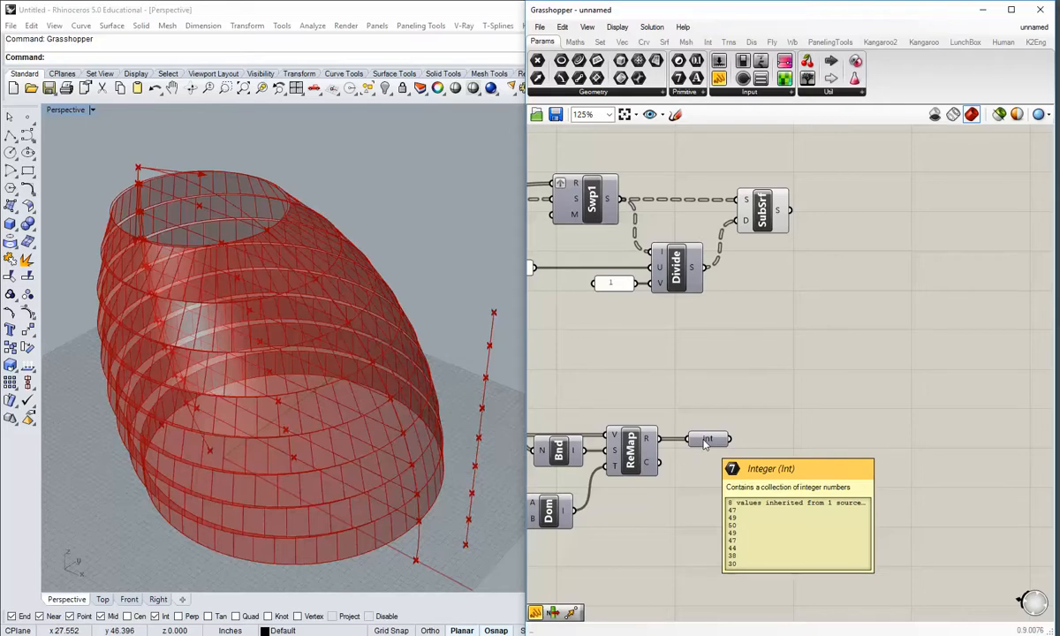
mouse_move(658, 254)
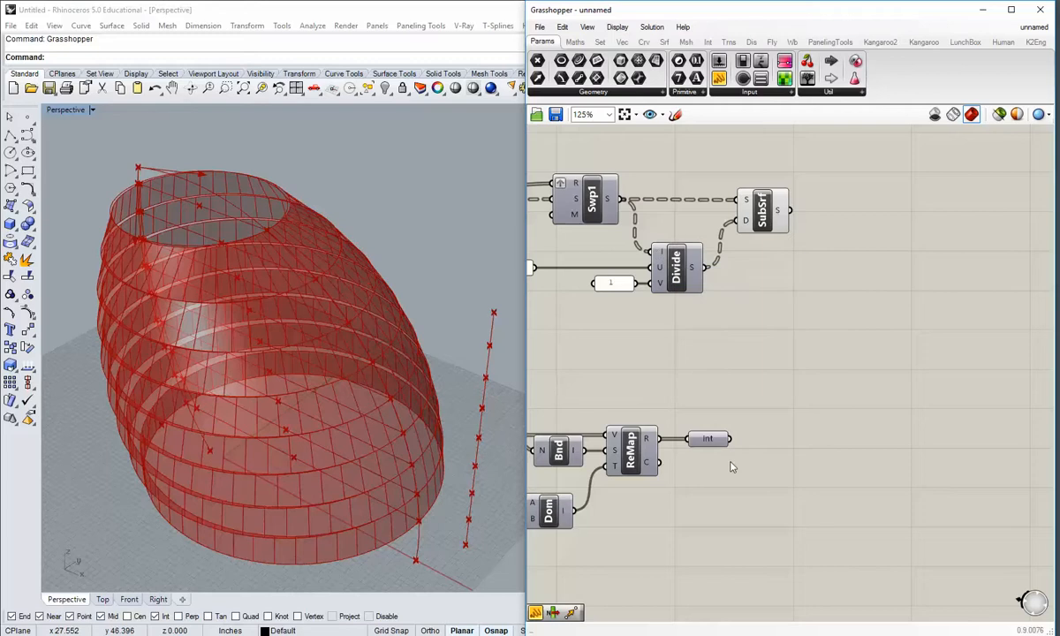
right_click(714, 439)
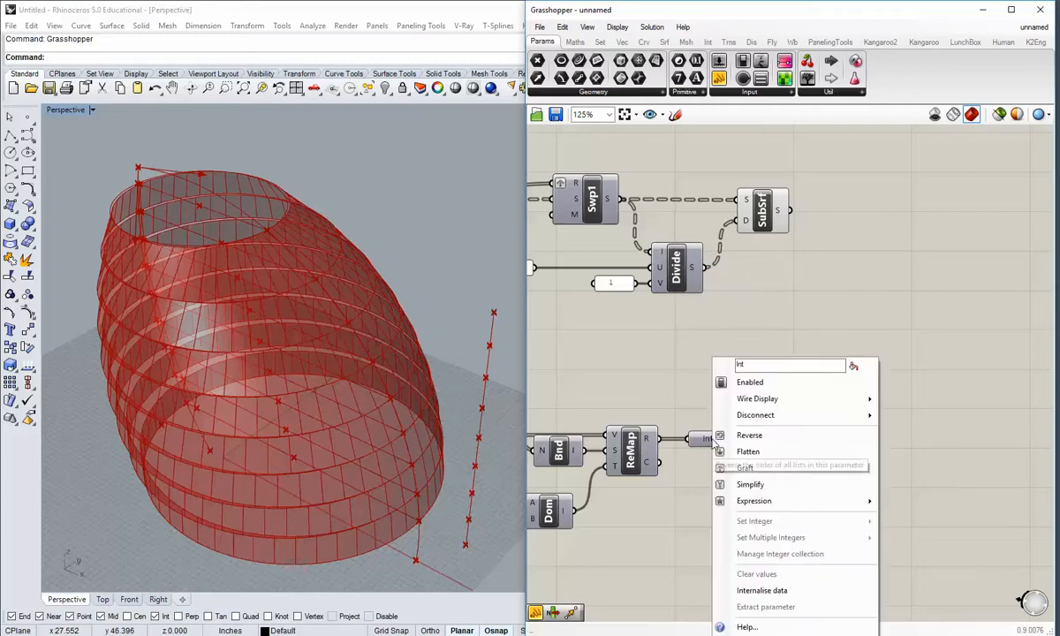
left_click(745, 467)
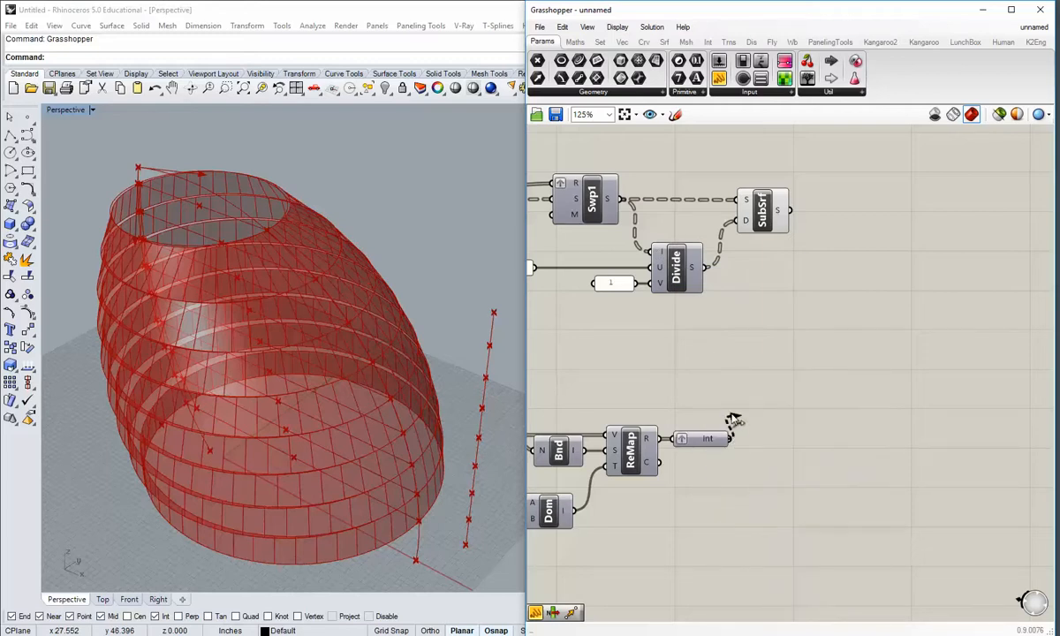
left_click_drag(732, 439, 659, 267)
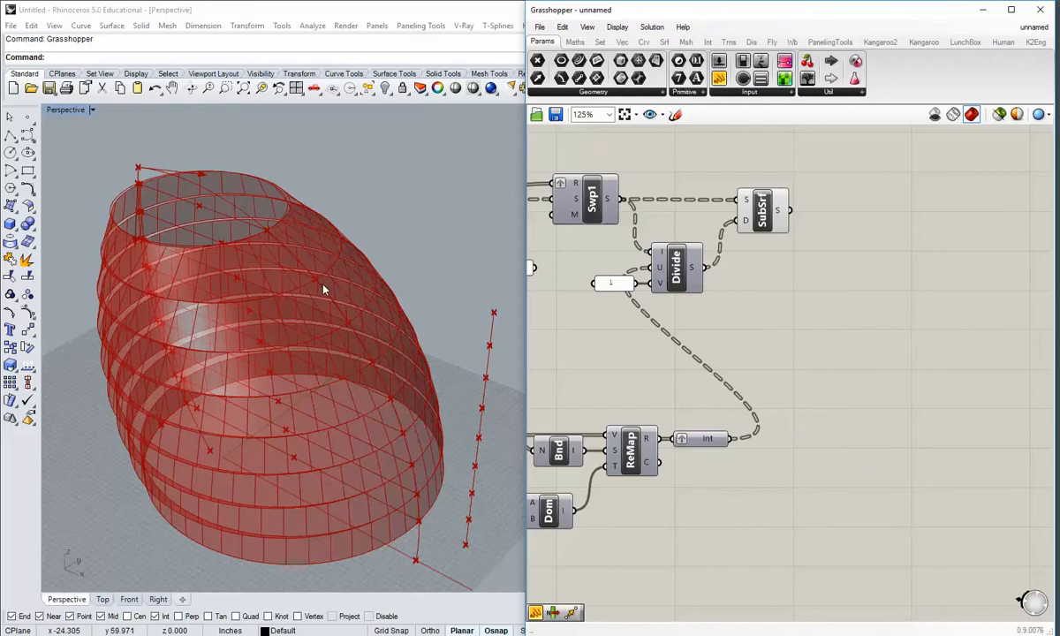
Try 25 as Construct Domain's start value and examine the band subdivisions in the Perspective view.
right_click_drag(302, 266, 333, 379)
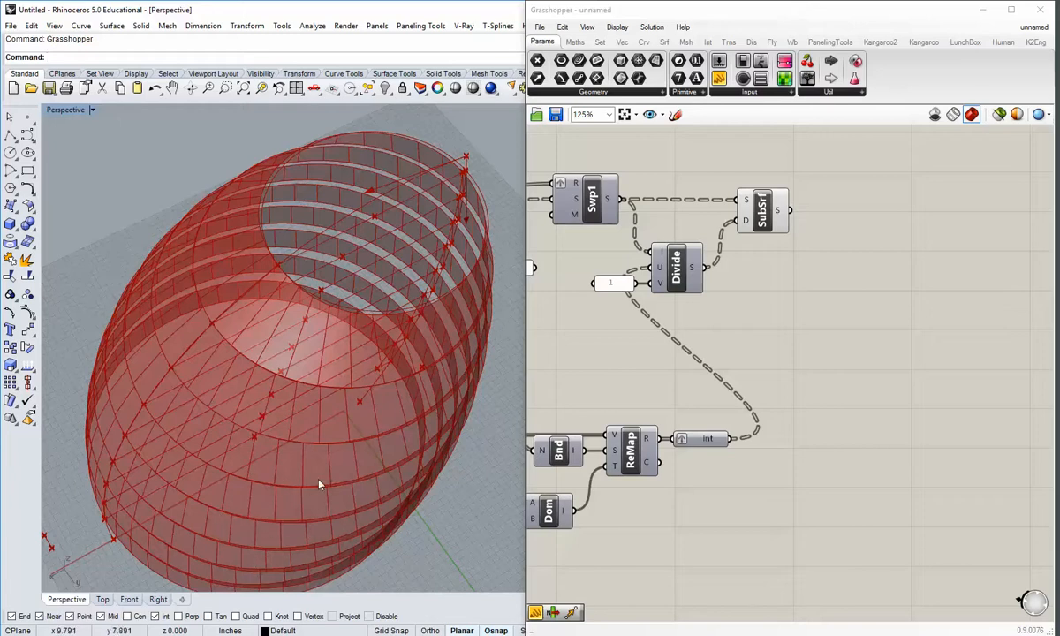
scroll(639, 493, "up", 5)
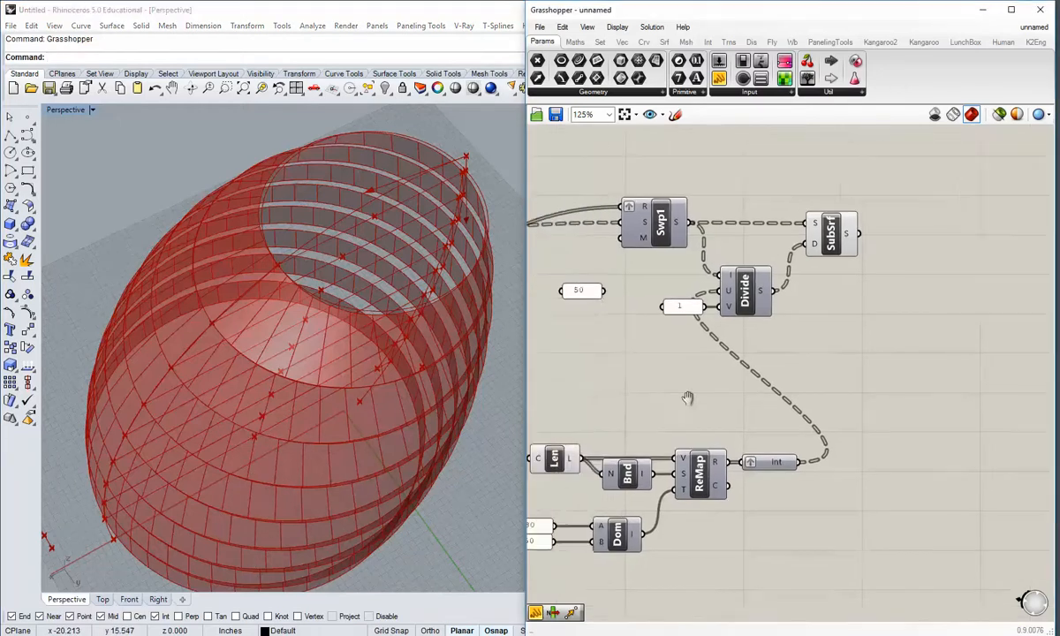
left_click(630, 501)
double_click(630, 501)
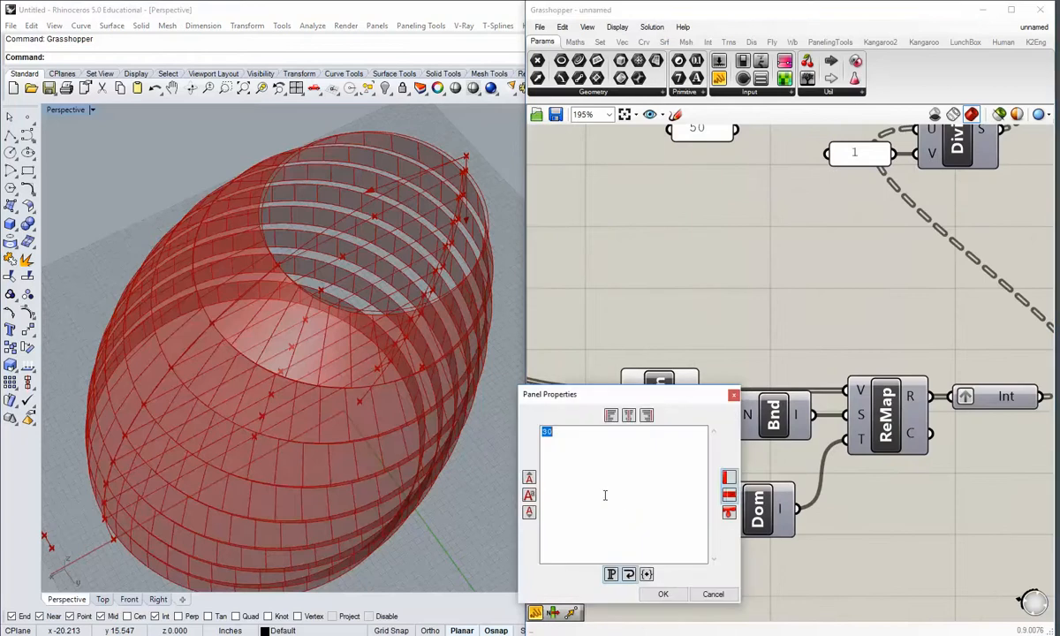
type("25")
left_click(662, 594)
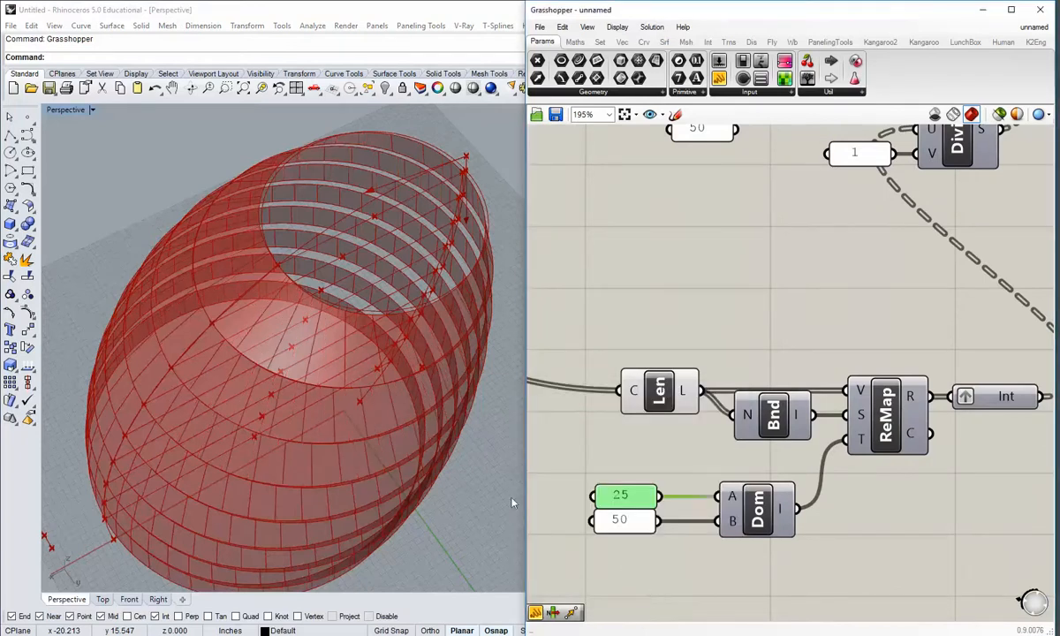
right_click_drag(479, 466, 353, 358)
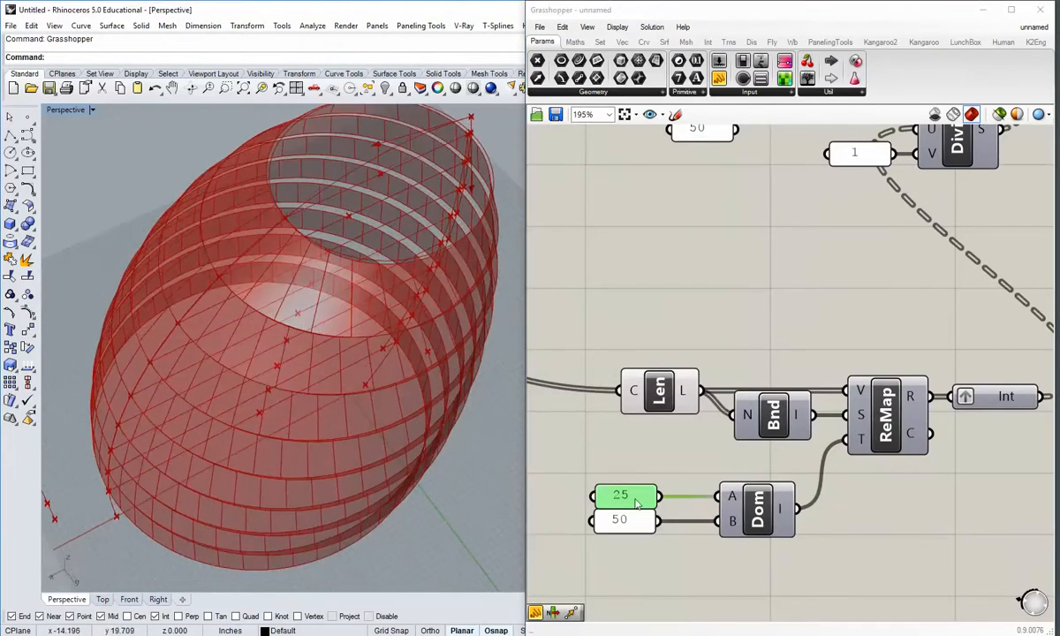
Set the panel feeding Construct Domain's start value (A) to 30.
double_click(629, 495)
type("39")
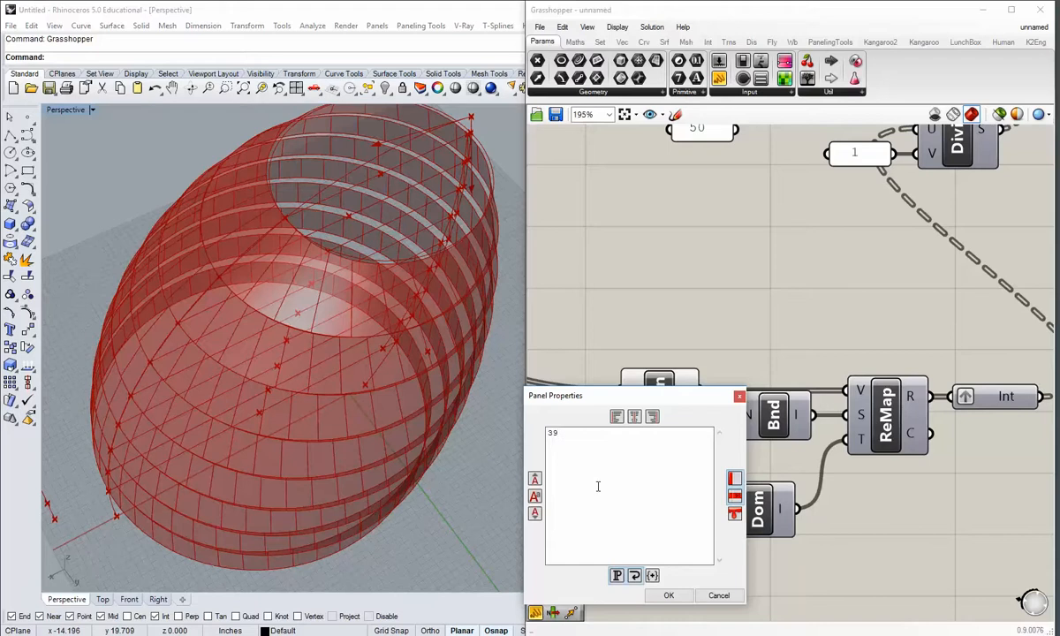
left_click_drag(598, 486, 513, 432)
type("30")
left_click(669, 596)
right_click_drag(345, 396, 333, 416)
scroll(252, 437, "up", 4)
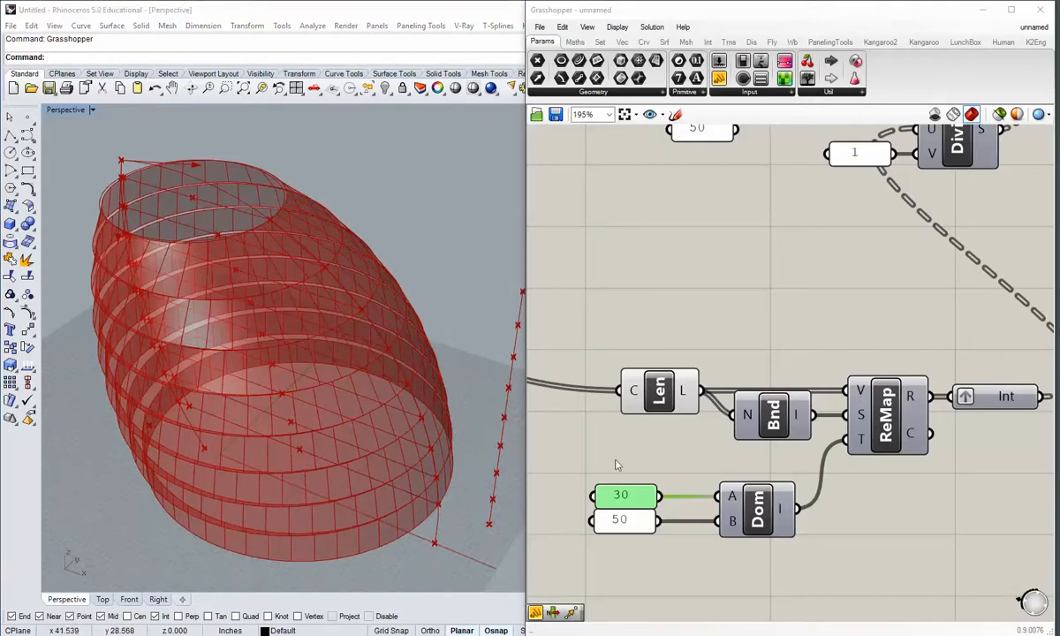
Move the Isotrim component slightly farther away from Divide Domain² to open up the layout.
right_click(714, 476)
left_click(799, 290)
scroll(802, 380, "down", 4)
right_click_drag(916, 332, 725, 439)
scroll(710, 413, "up", 2)
left_click_drag(751, 323, 804, 323)
left_click(831, 442)
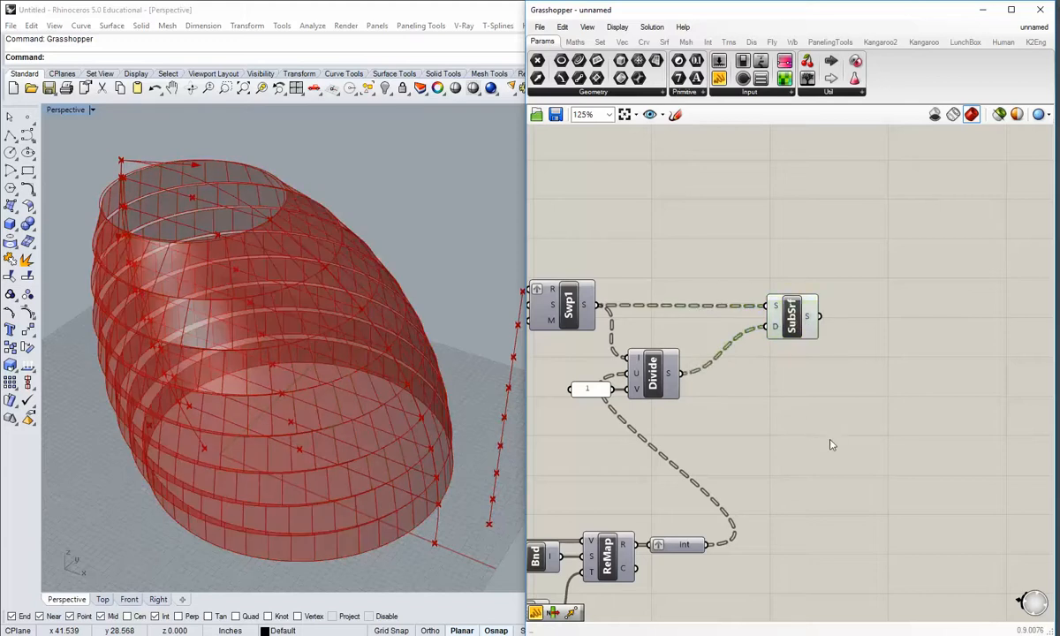
Examine the Isotrim component's connections and its surface output data.
right_click_drag(707, 417, 910, 424)
scroll(927, 424, "down", 1)
right_click_drag(945, 354, 772, 361)
scroll(820, 332, "up", 2)
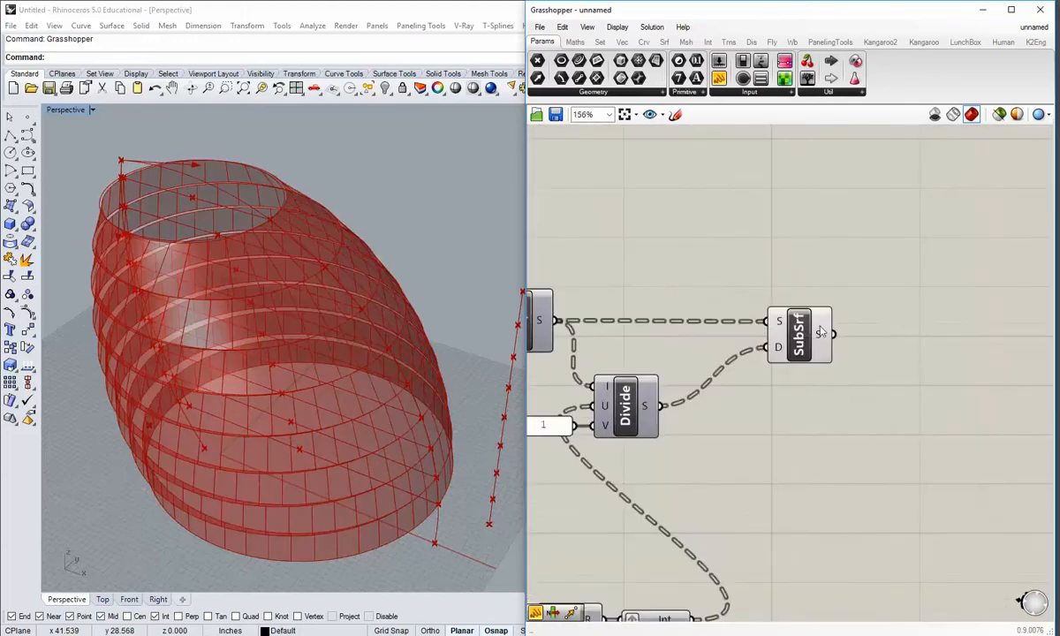
right_click_drag(673, 450, 883, 468)
scroll(882, 469, "down", 2)
right_click_drag(910, 433, 679, 394)
scroll(738, 385, "up", 3)
mouse_move(752, 333)
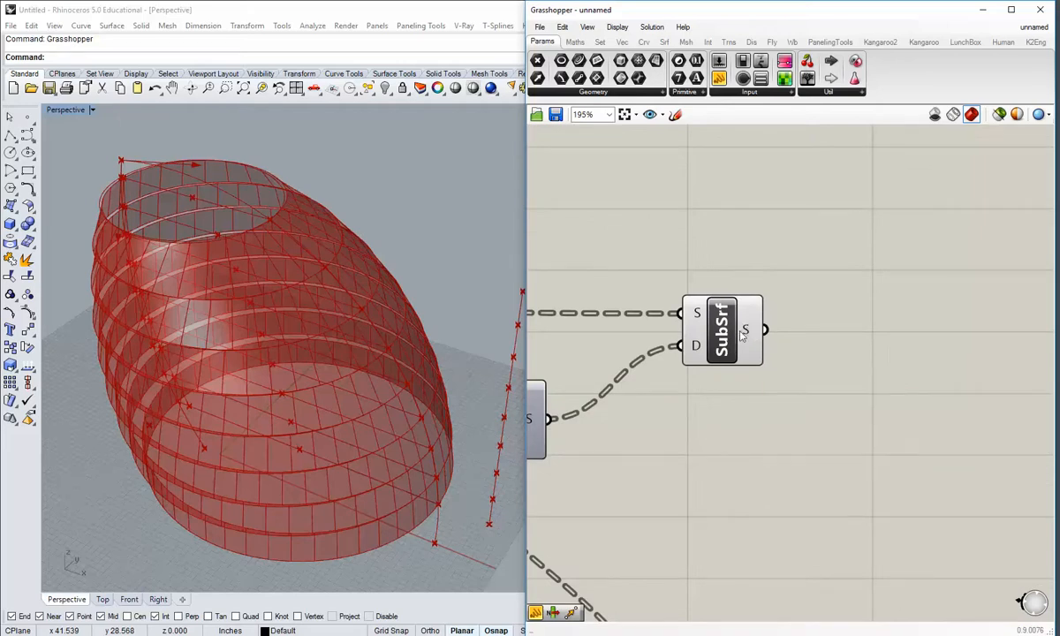
Add a Brep Join component after Isotrim and feed its Breps input from Isotrim's surface output.
double_click(863, 299)
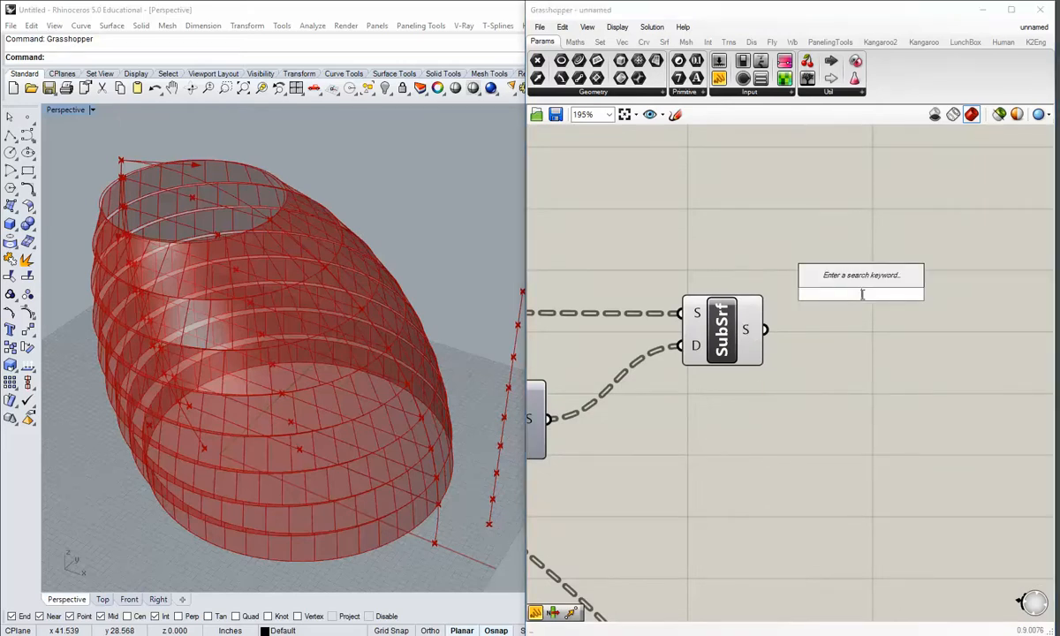
type("join")
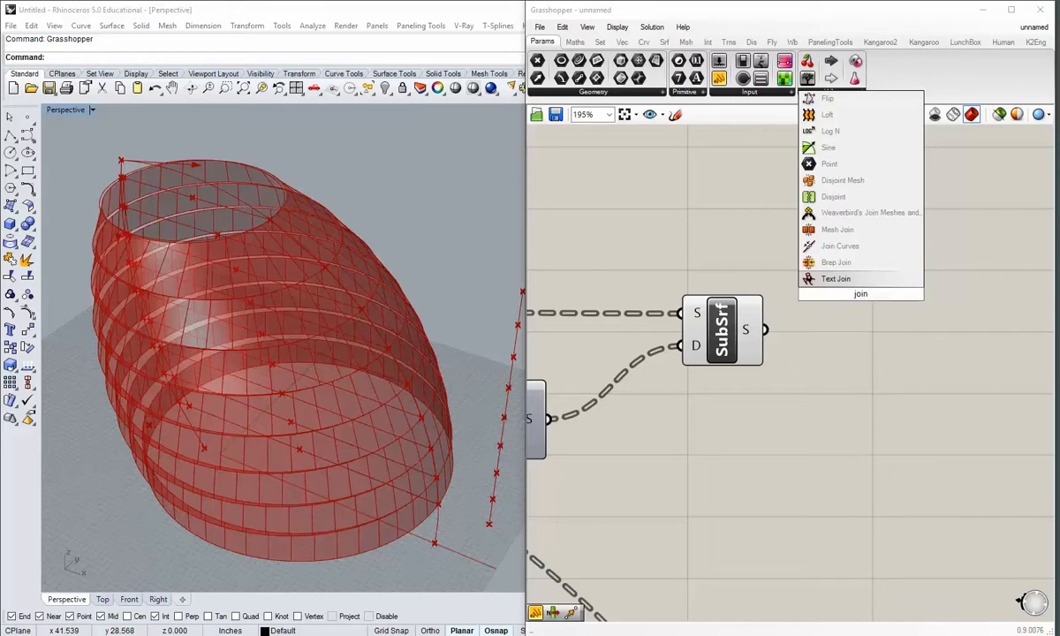
left_click(835, 262)
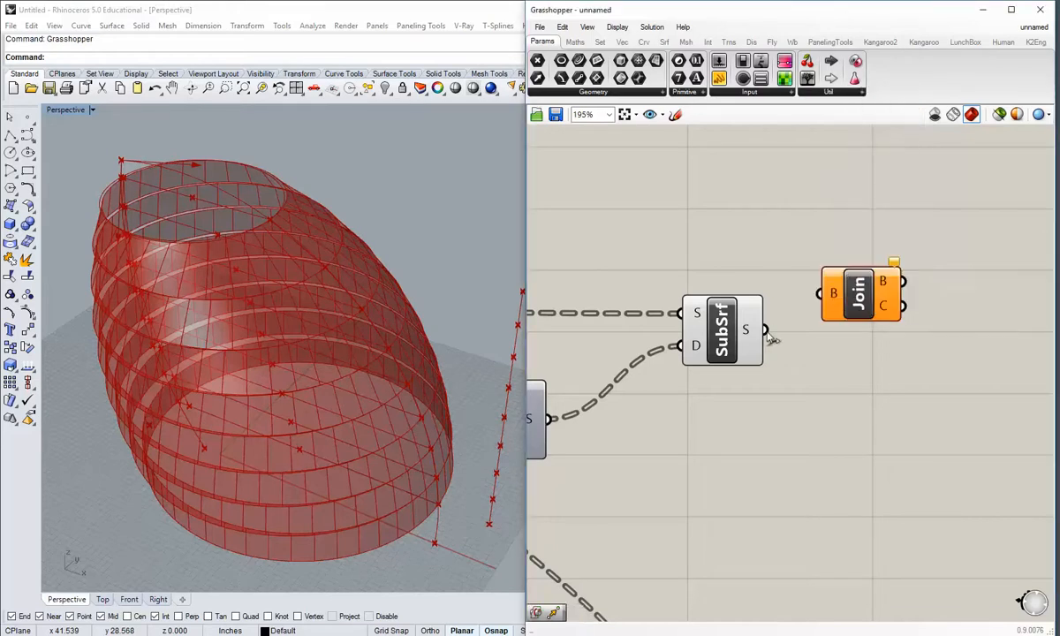
left_click_drag(766, 330, 827, 294)
left_click(795, 355)
right_click_drag(827, 355, 808, 366)
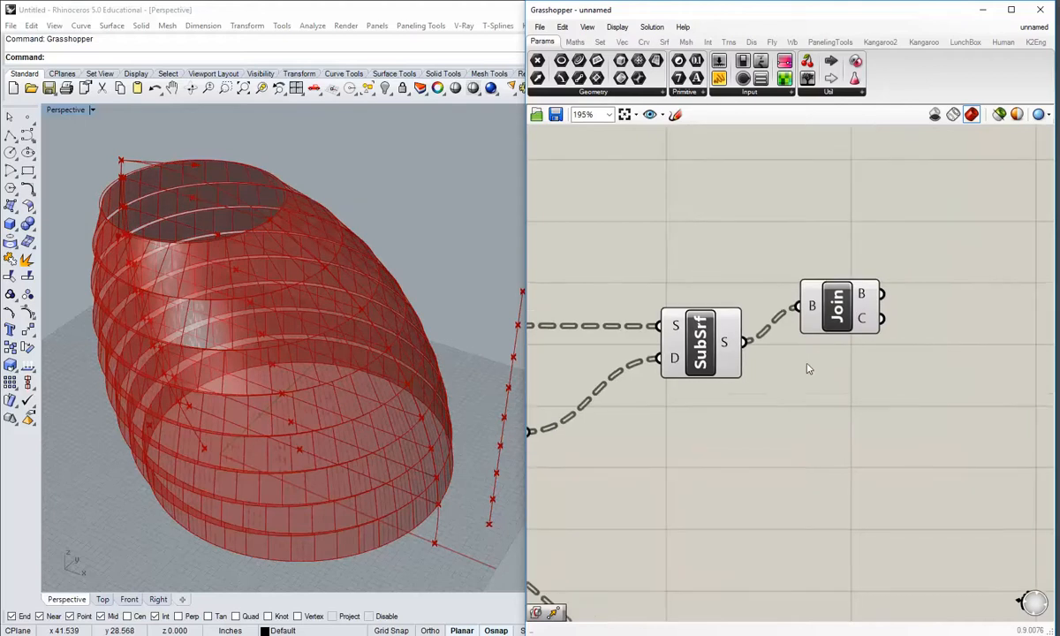
Turn off Isotrim's preview and move Brep Join farther out, level with Isotrim's output.
right_click(717, 354)
left_click(751, 372)
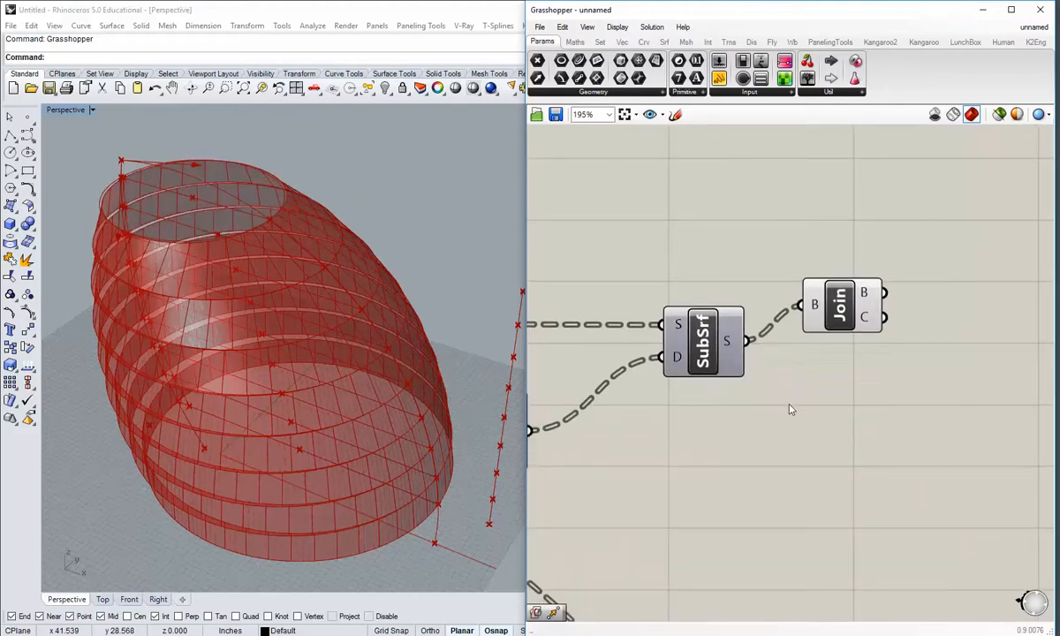
left_click(845, 298)
left_click(835, 377)
right_click_drag(832, 402, 814, 416)
left_click_drag(811, 323, 859, 360)
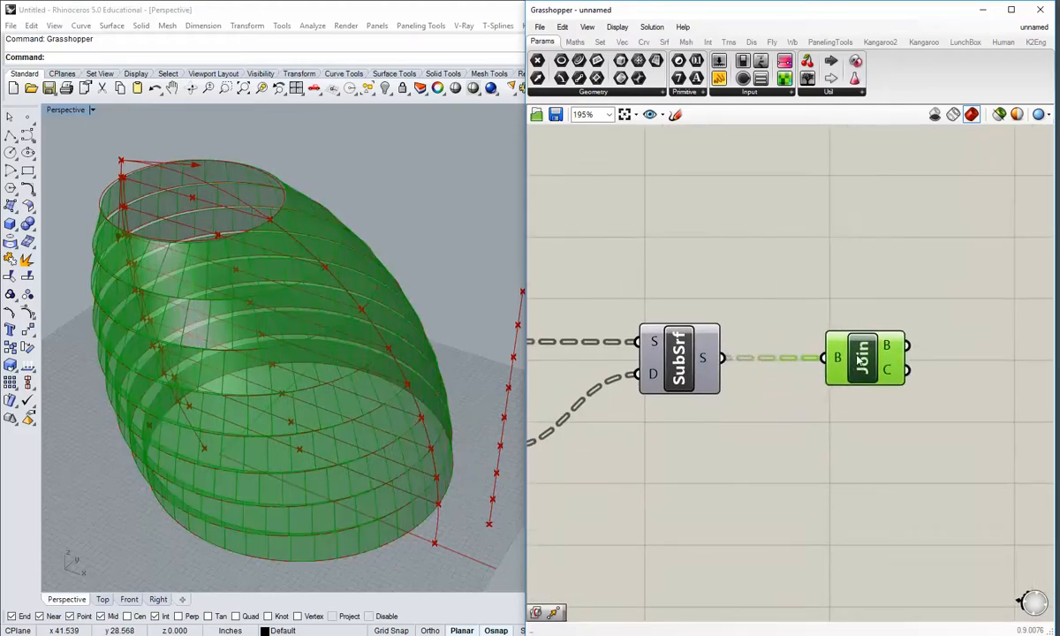
left_click(827, 437)
right_click_drag(825, 438, 706, 413)
mouse_move(592, 334)
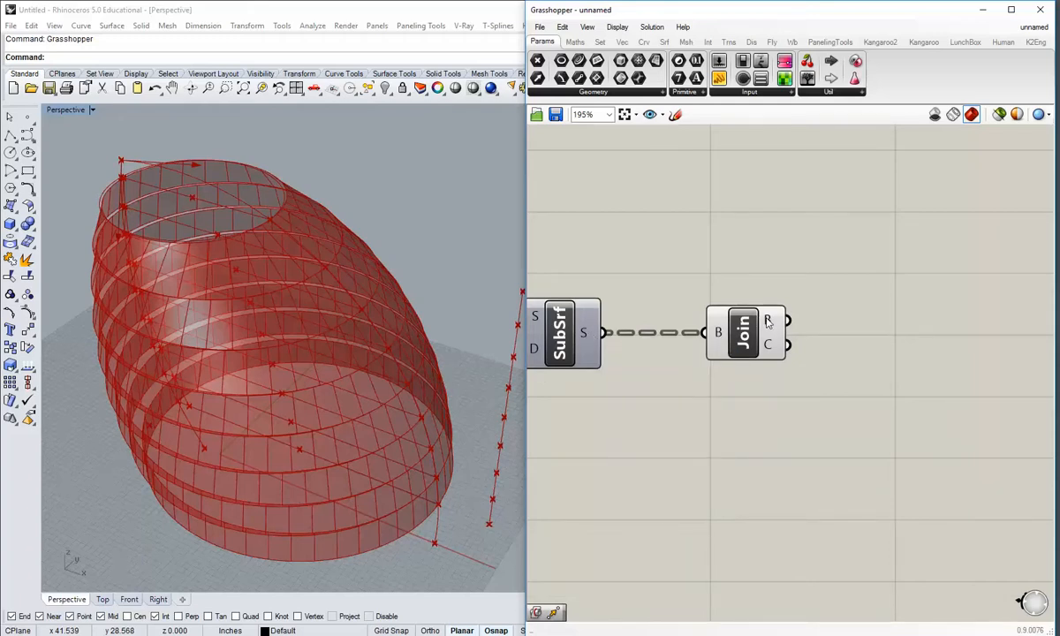
mouse_move(768, 323)
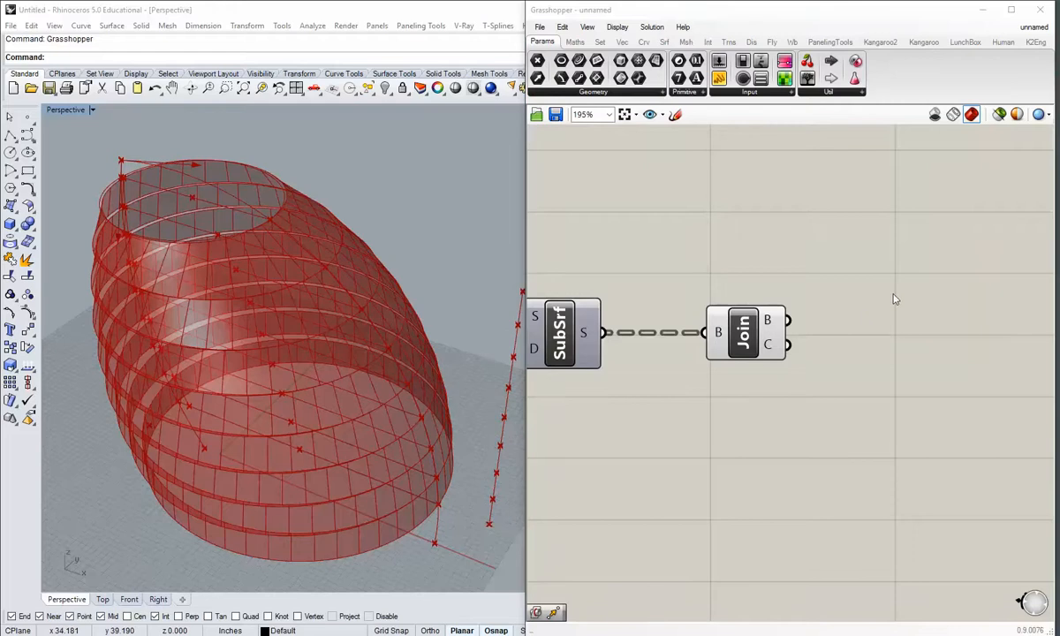
Add LunchBox's Unroll Brep component to the canvas beyond and below Brep Join.
scroll(735, 371, "down", 3)
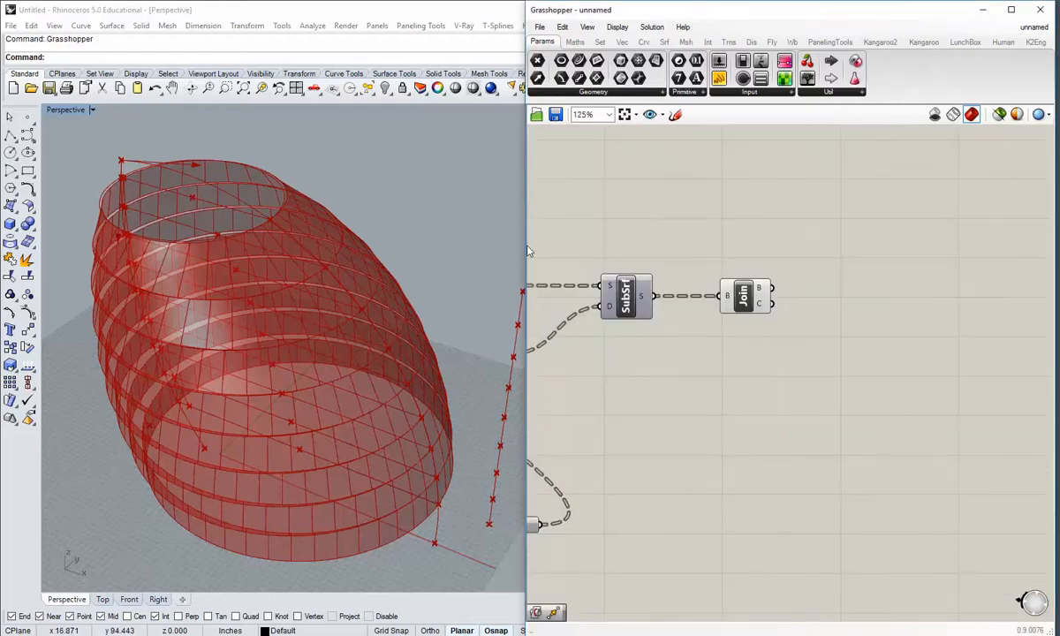
left_click_drag(524, 246, 517, 247)
right_click_drag(468, 246, 296, 426)
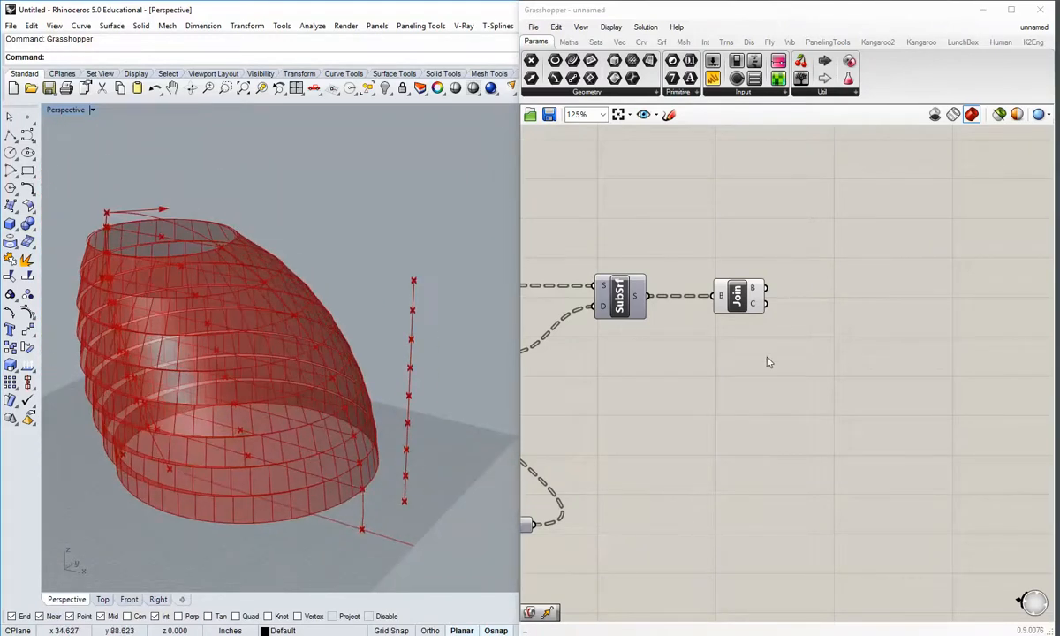
right_click_drag(809, 360, 731, 354)
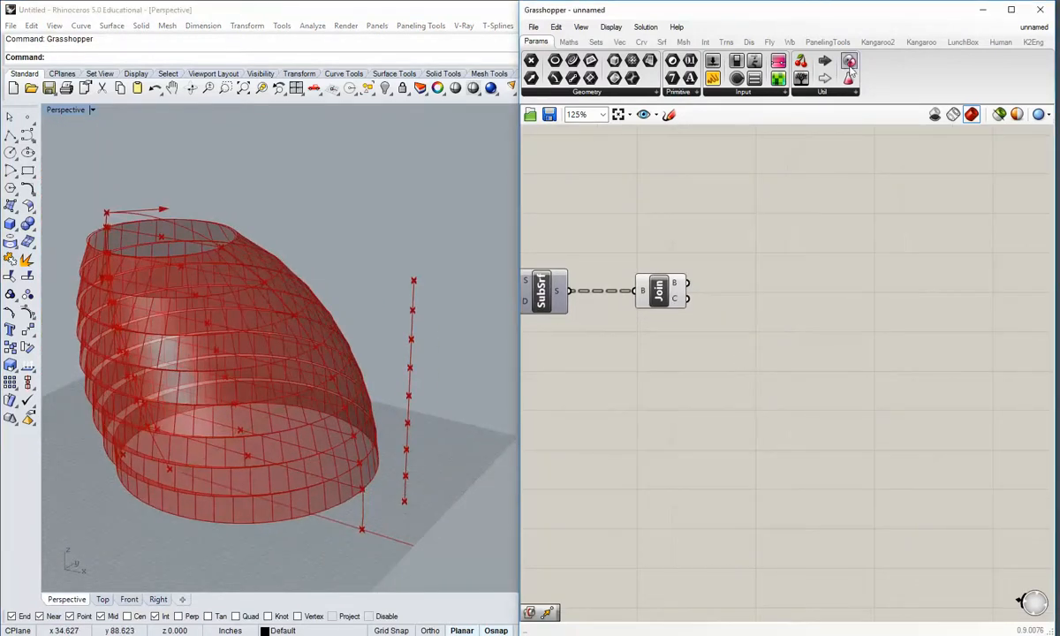
left_click(950, 43)
left_click(992, 95)
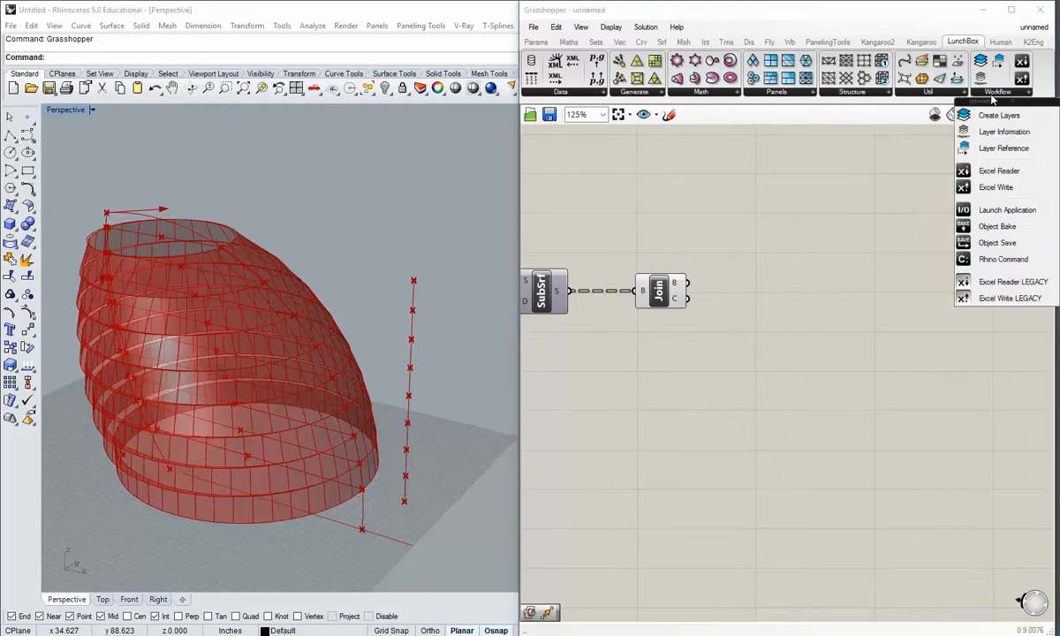
left_click(945, 92)
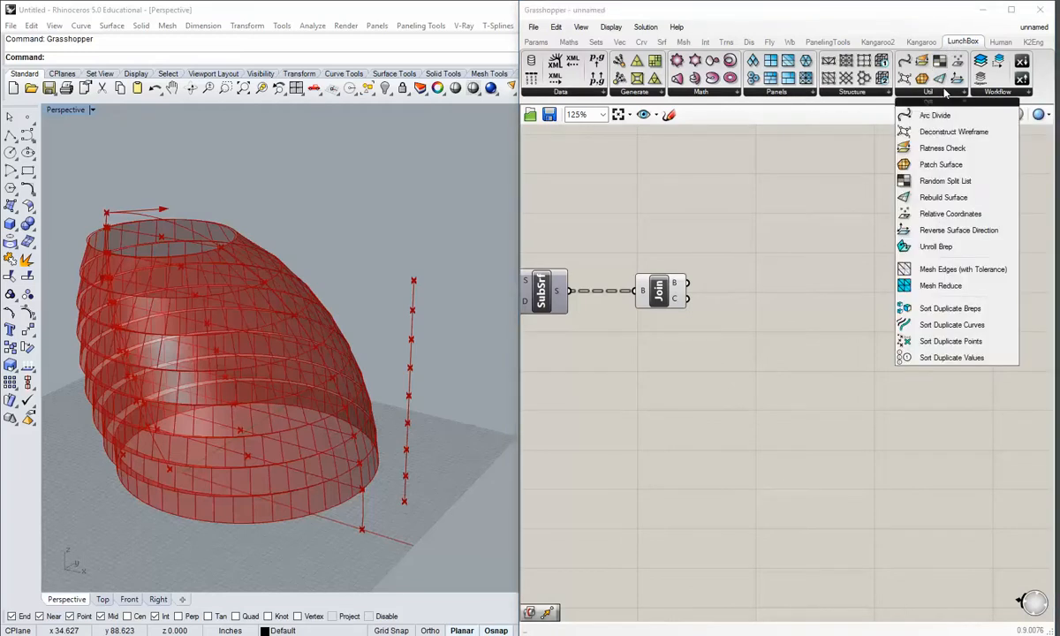
left_click(935, 246)
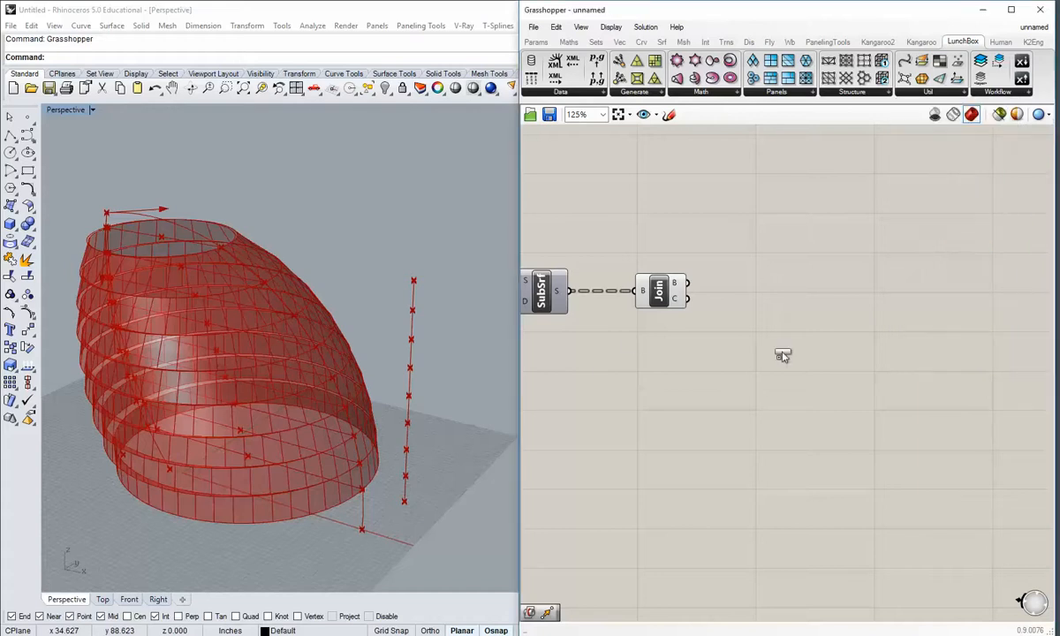
left_click(781, 353)
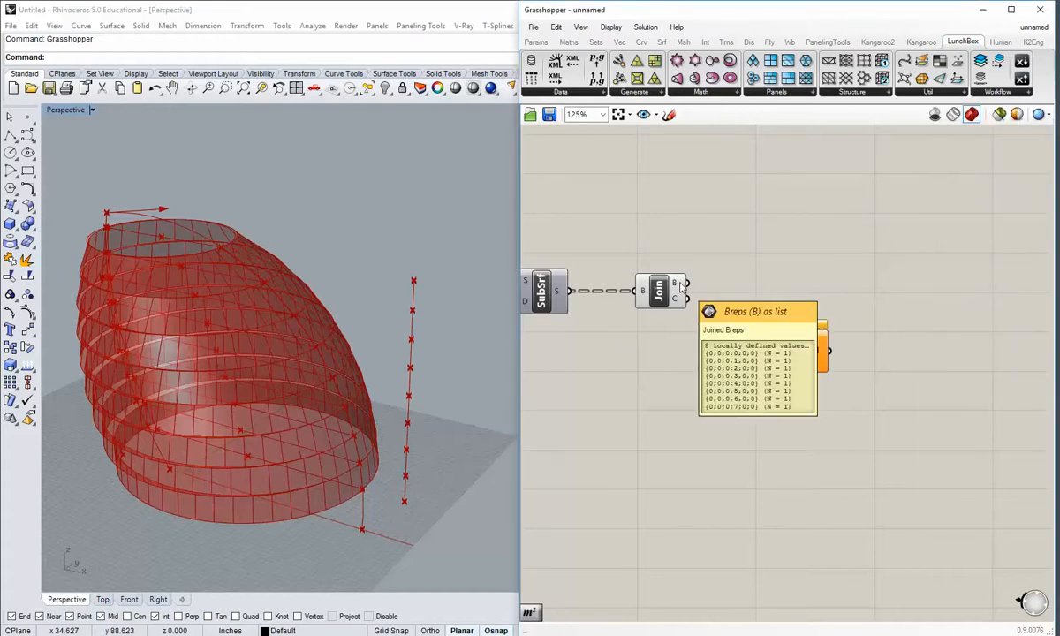
Connect Brep Join's joined Breps (B) output to Unroll Brep's Brep input.
right_click(685, 285)
left_click(686, 284)
left_click_drag(687, 284, 774, 368)
left_click(773, 455)
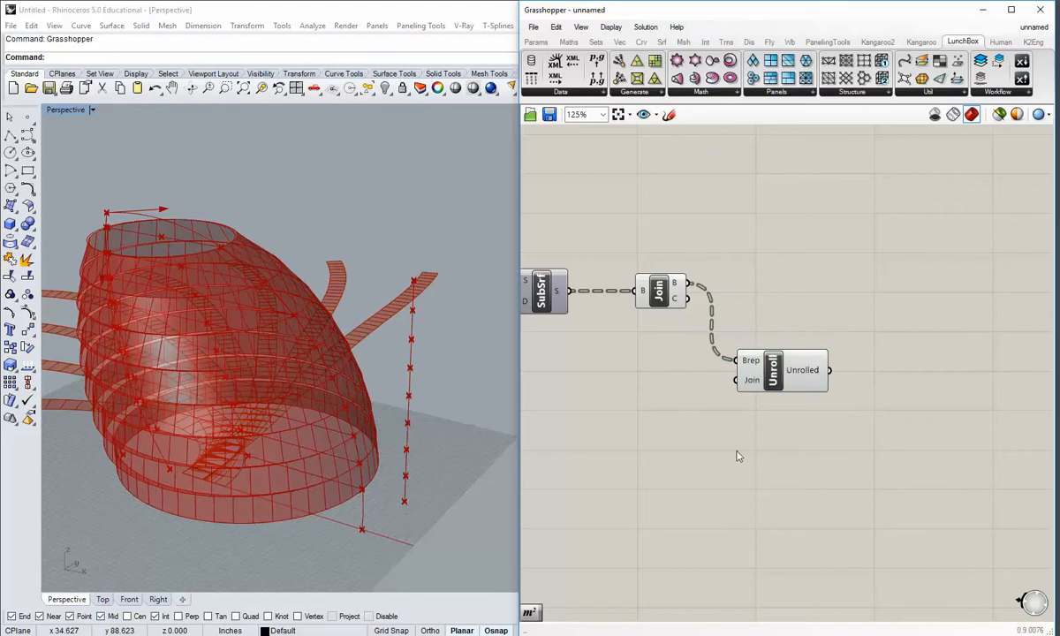
Examine the unrolled strips beside the banded form from several angles in the Perspective view.
right_click_drag(239, 366, 341, 361)
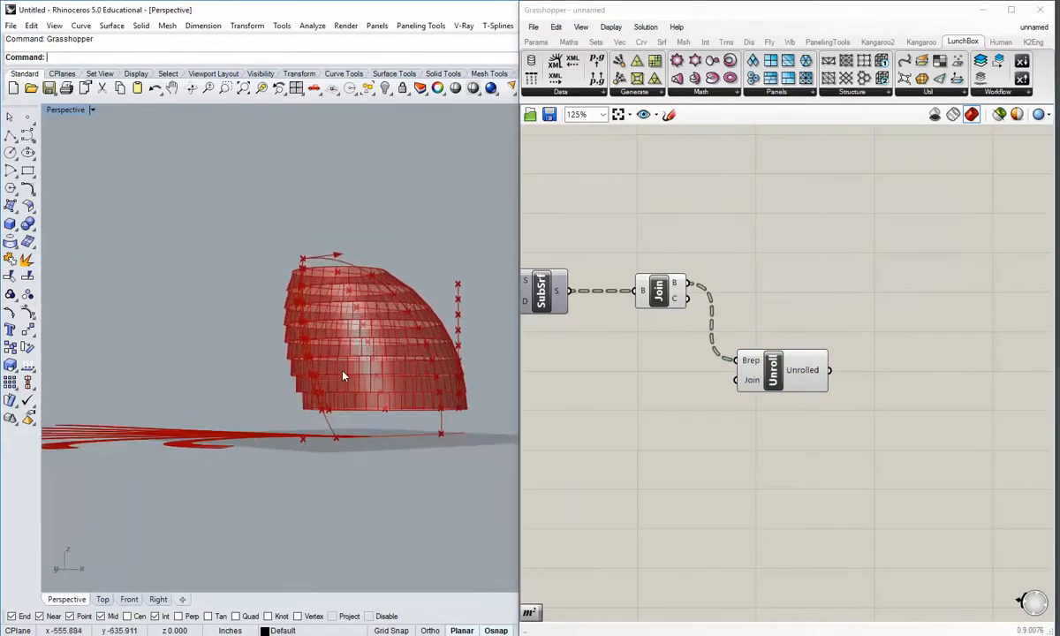
scroll(351, 482, "up", 8)
right_click_drag(352, 482, 342, 418)
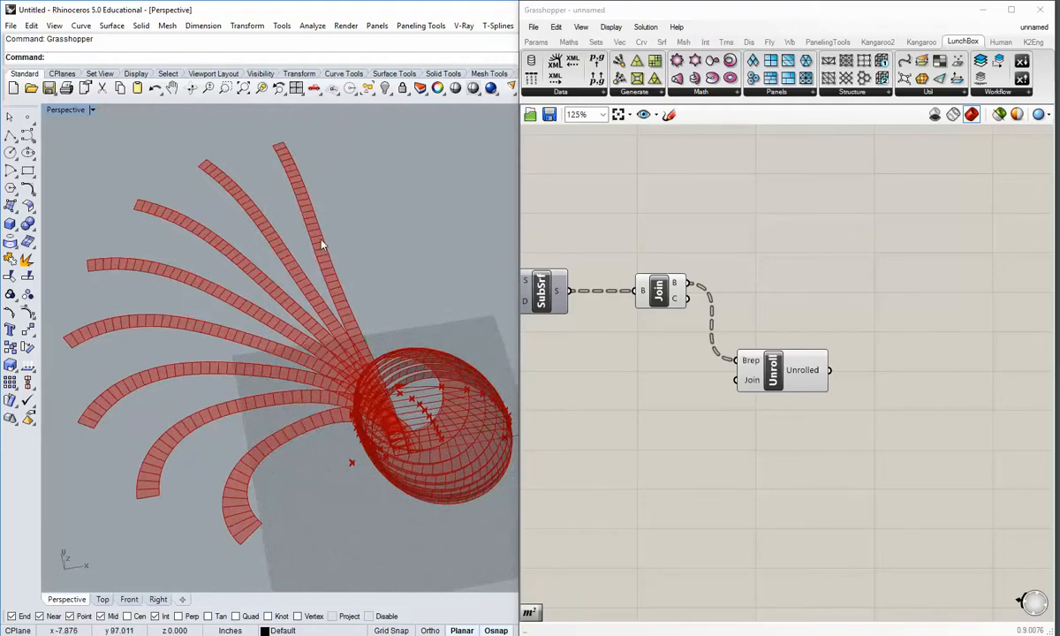
right_click_drag(321, 263, 426, 299)
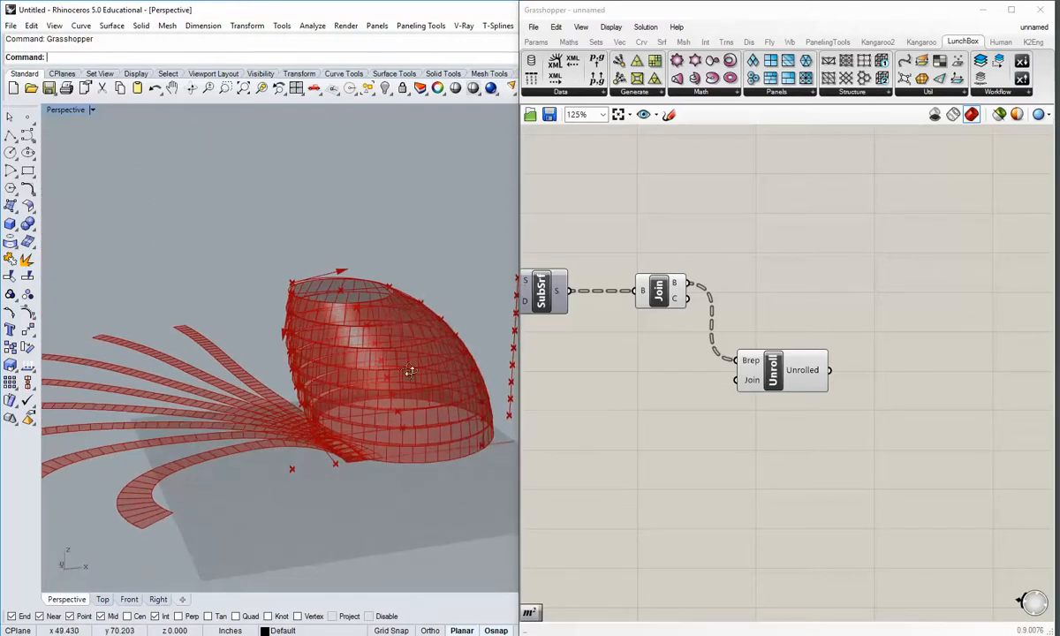
right_click_drag(410, 371, 230, 500)
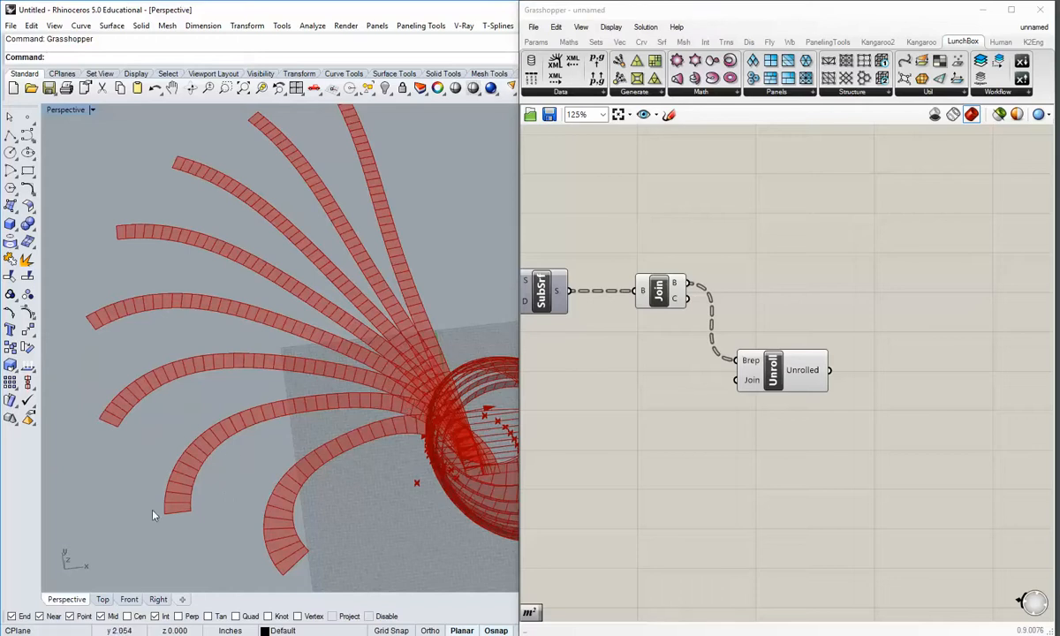
right_click_drag(420, 431, 305, 424)
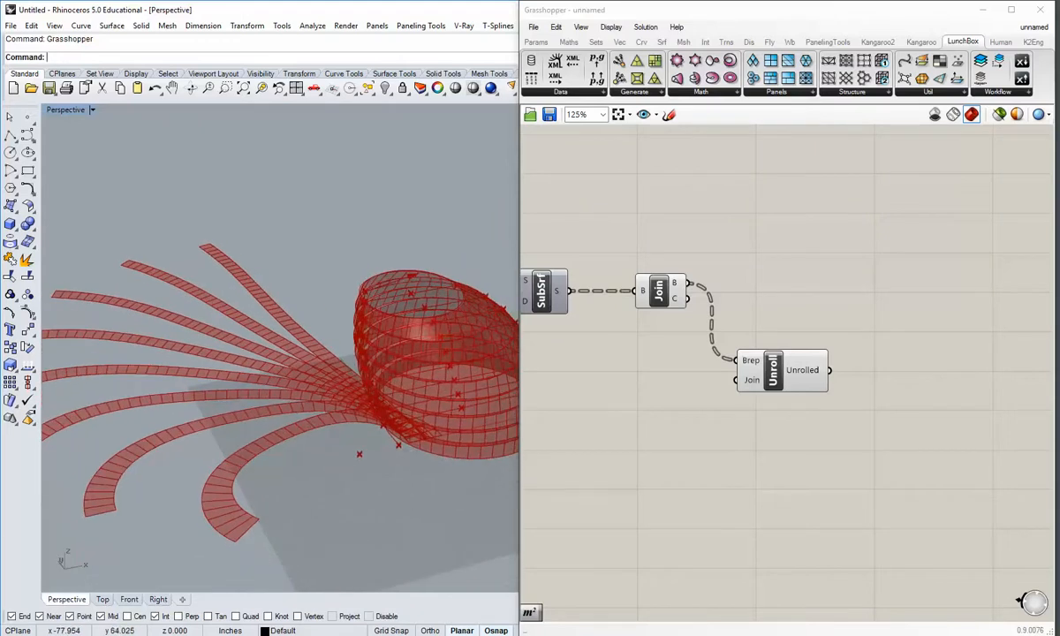
right_click_drag(184, 394, 225, 399)
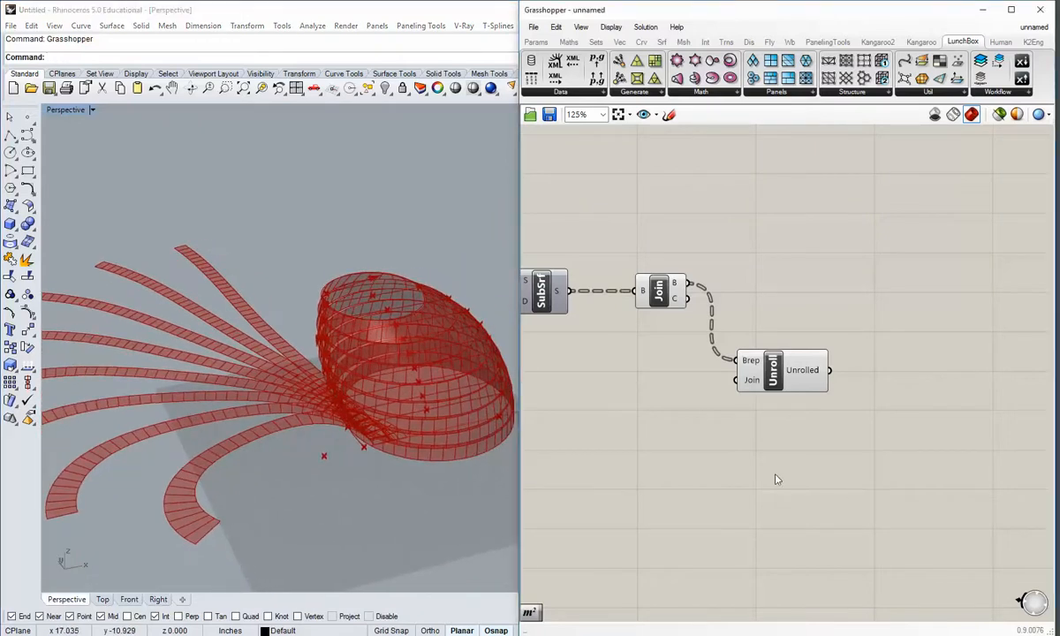
right_click_drag(350, 433, 621, 440)
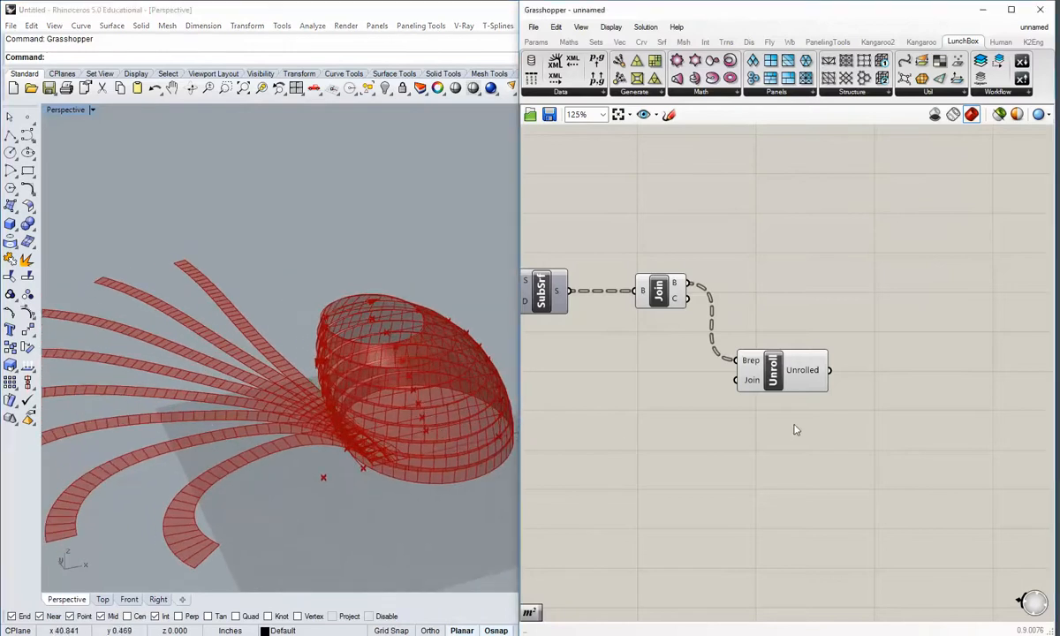
Inspect the data branches of Unroll Brep's Unrolled output and Brep input, and the data options of both components' outputs.
right_click_drag(795, 430, 685, 358)
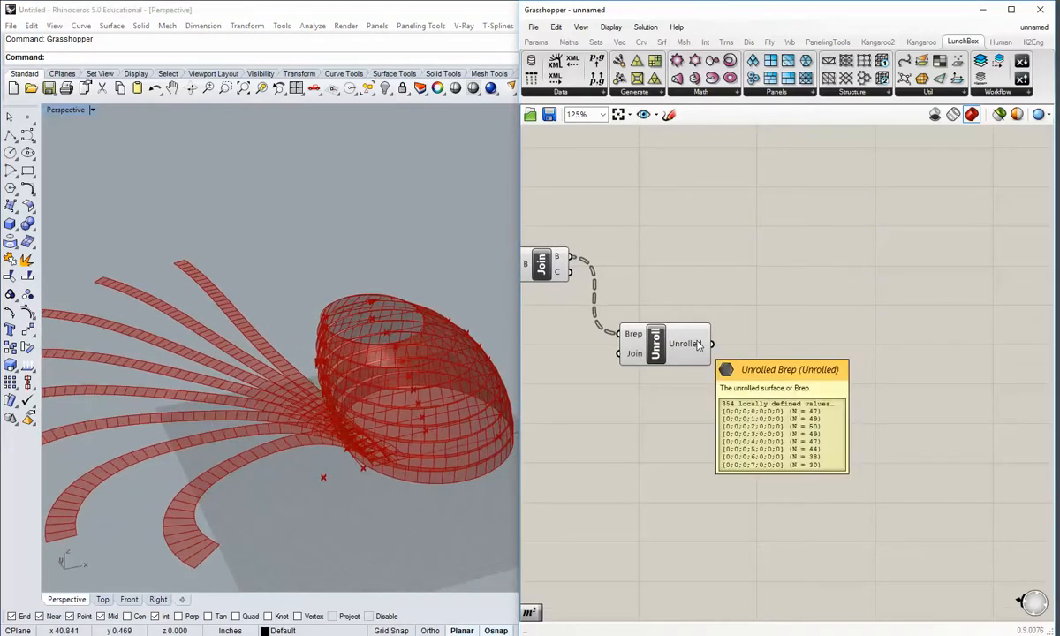
right_click(698, 345)
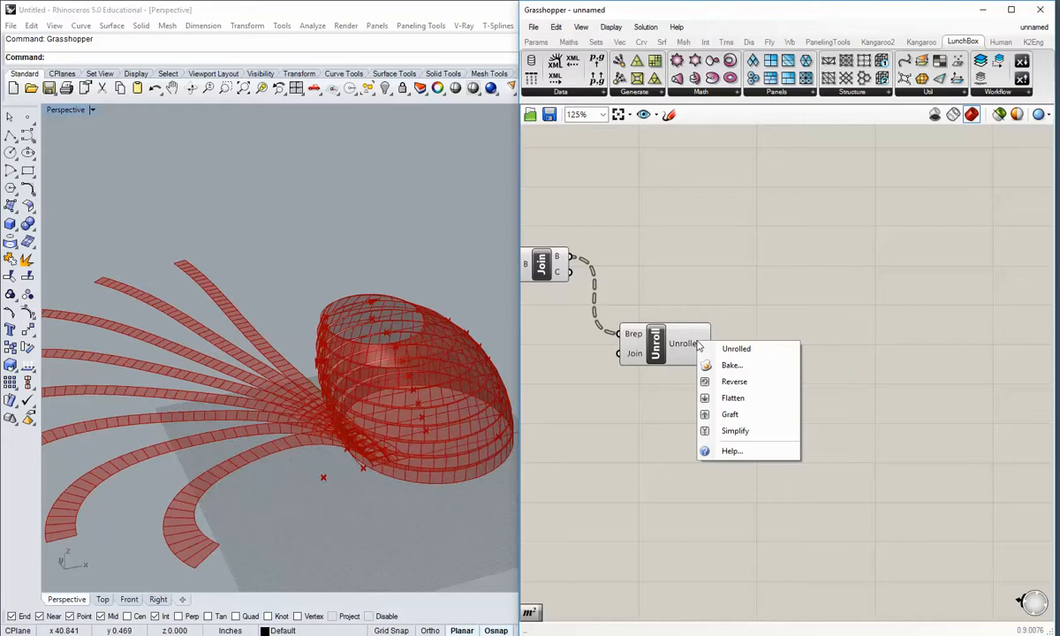
left_click(611, 243)
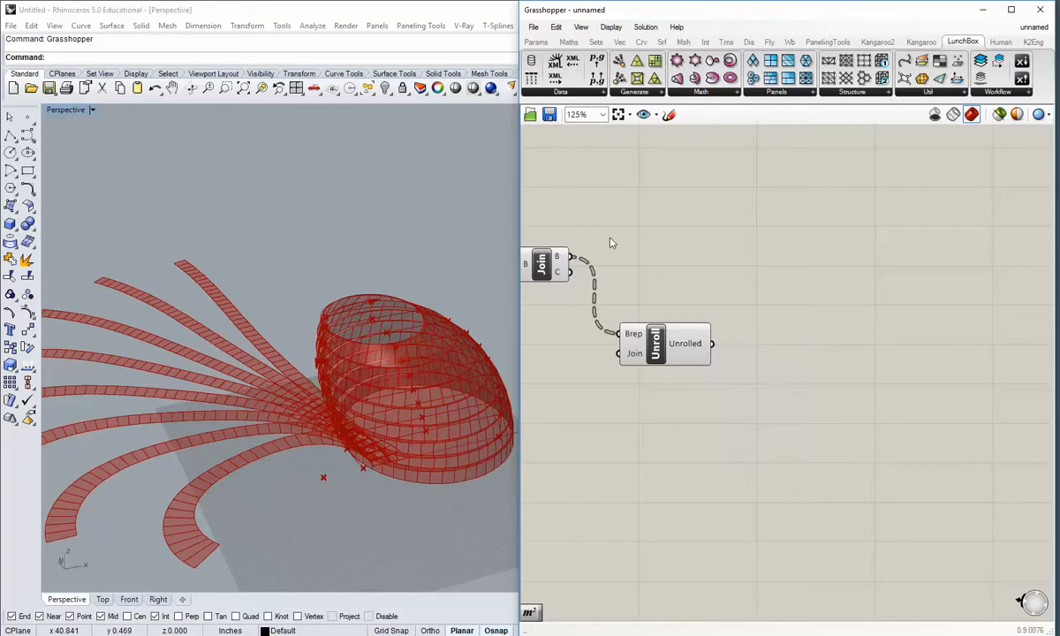
right_click(560, 259)
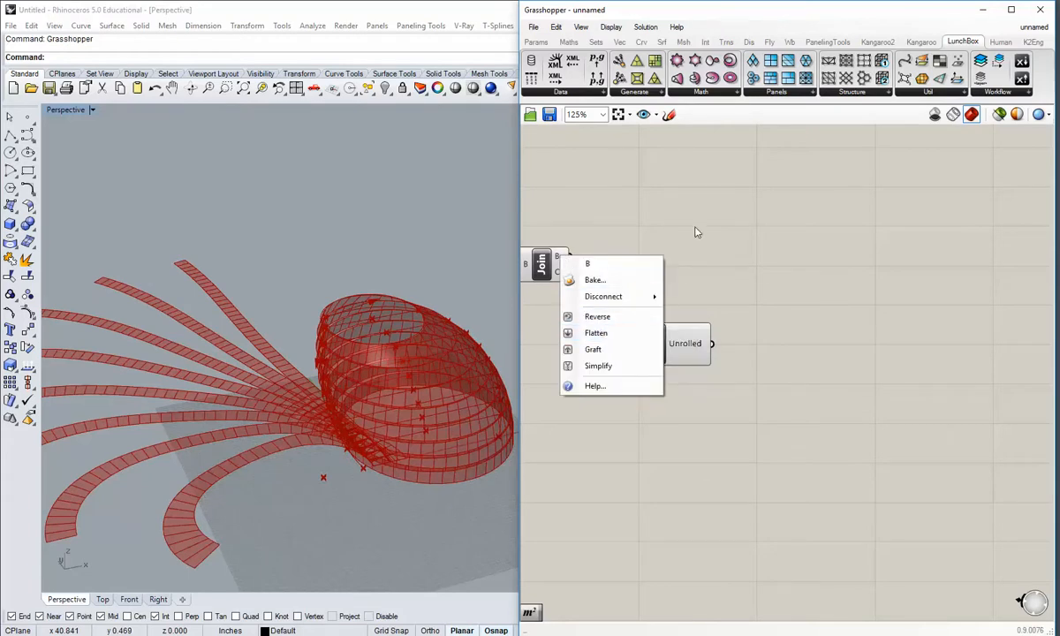
left_click(694, 231)
mouse_move(641, 336)
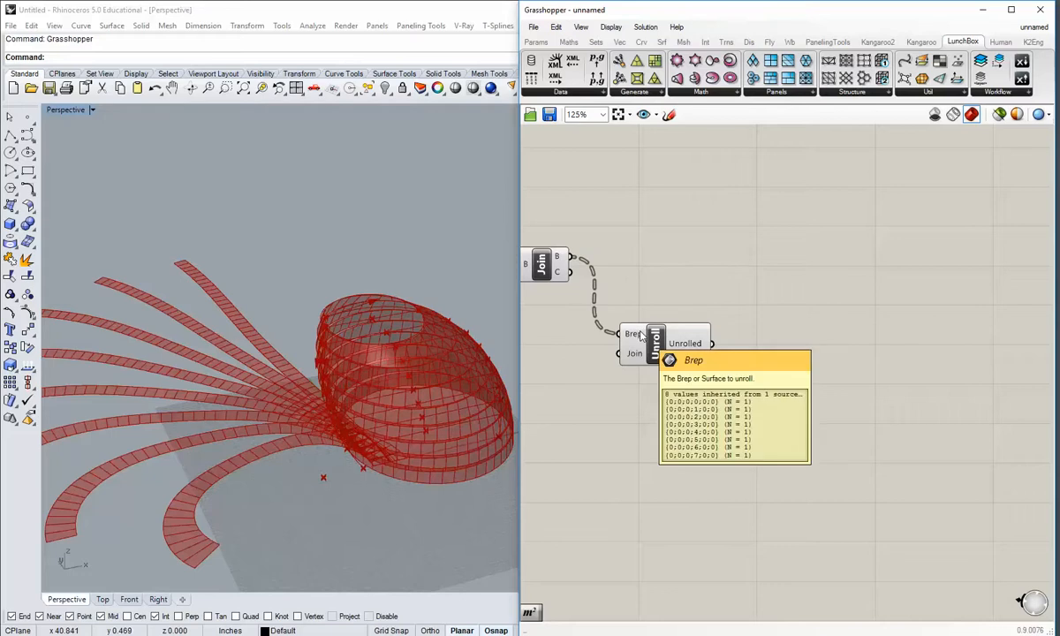
mouse_move(682, 345)
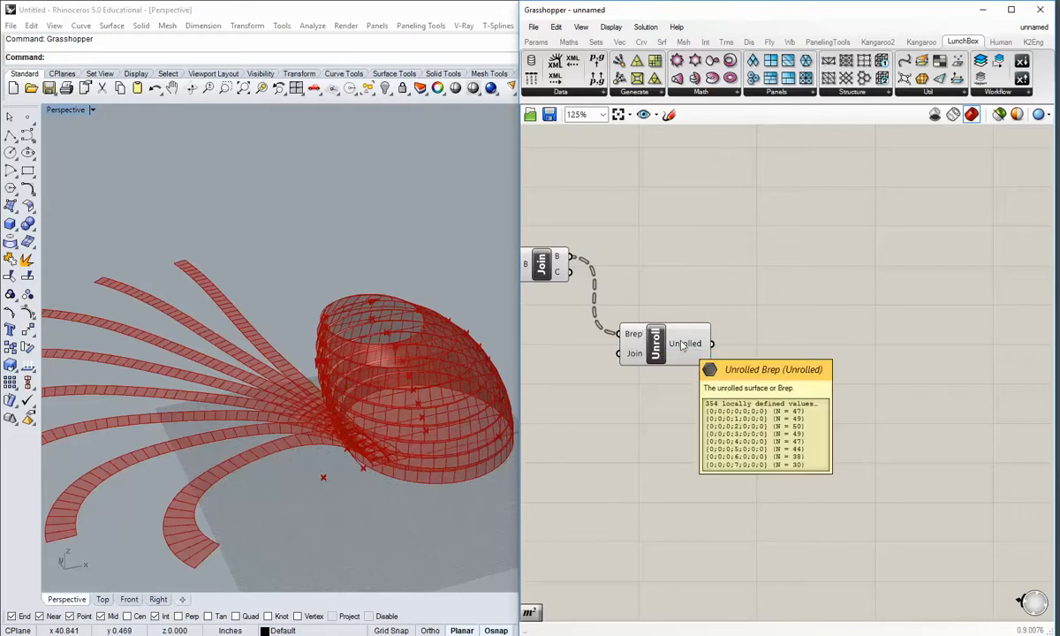
double_click(767, 301)
Flatten both Brep Join's joined Breps (B) output and Unroll Brep's Unrolled output.
right_click(570, 257)
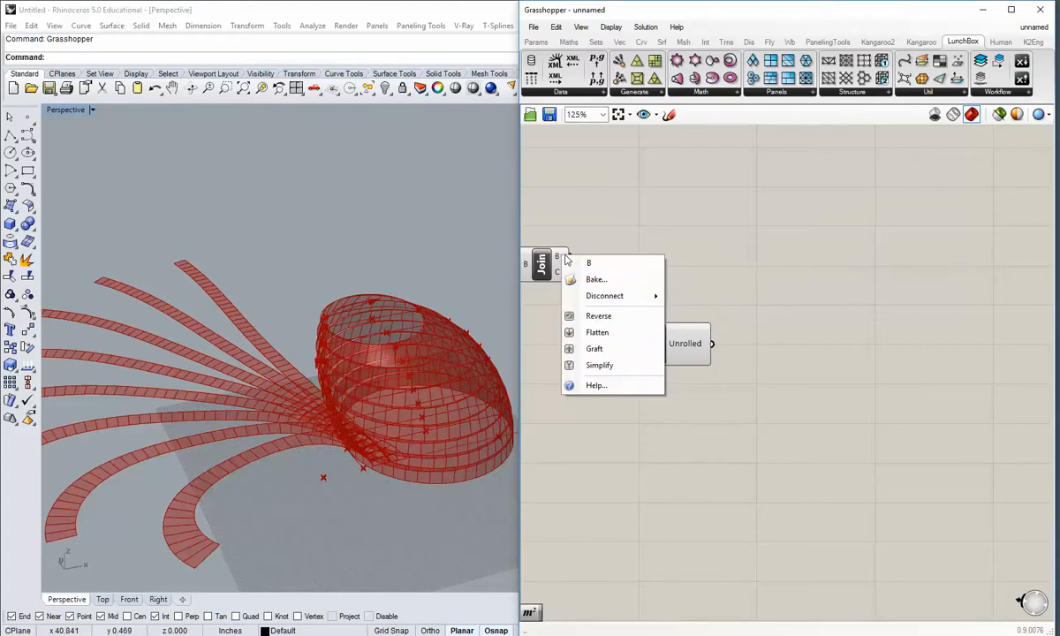
left_click(597, 333)
mouse_move(694, 350)
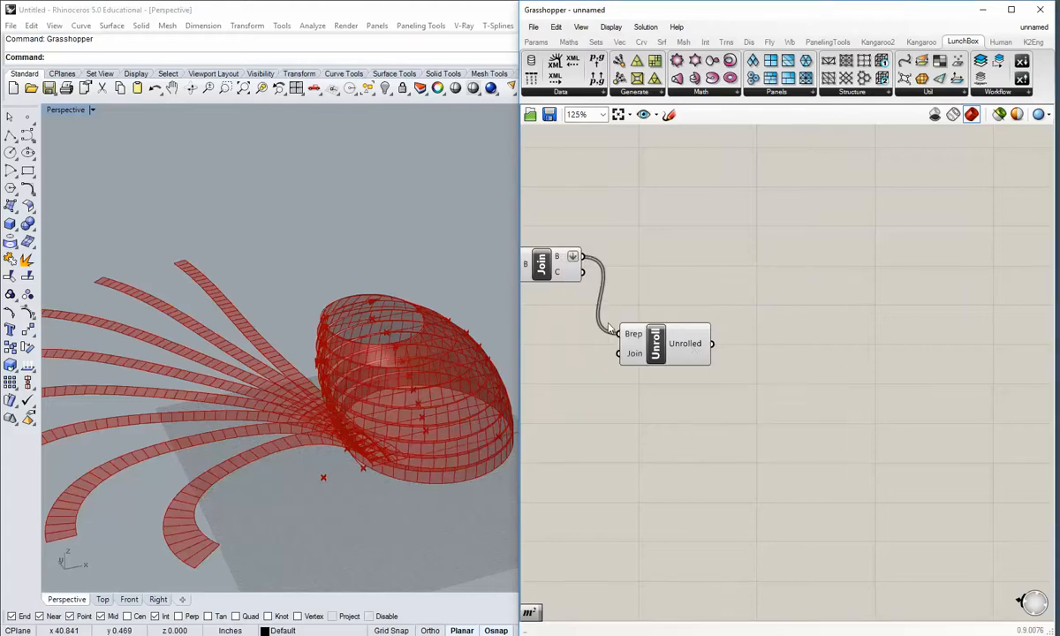
mouse_move(657, 340)
right_click(688, 346)
left_click(707, 374)
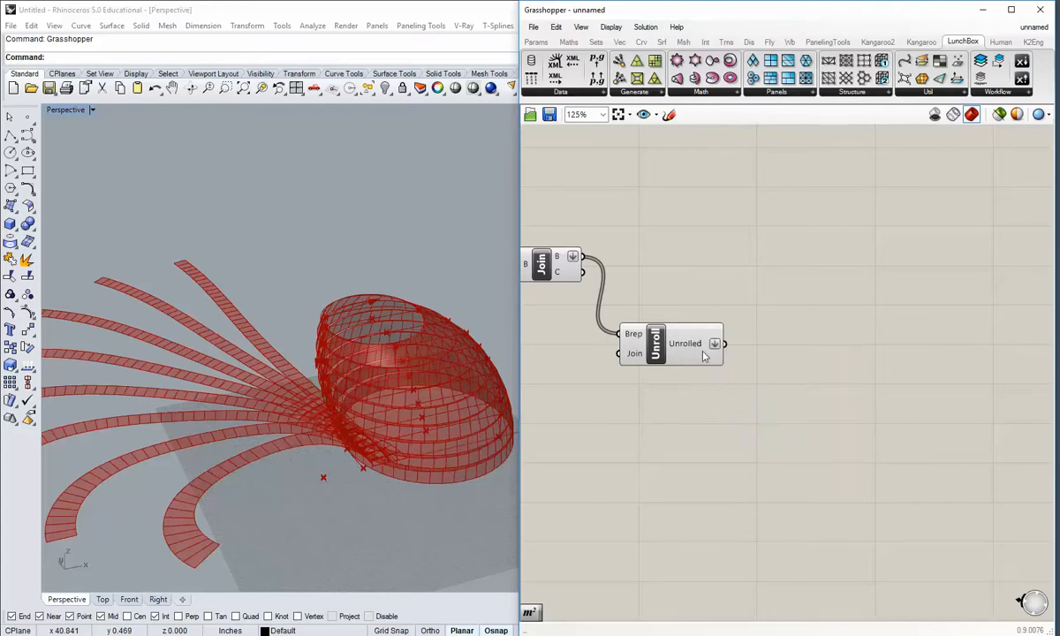
Check the flattened Unrolled data and set Unroll Brep's Join input to True.
mouse_move(701, 351)
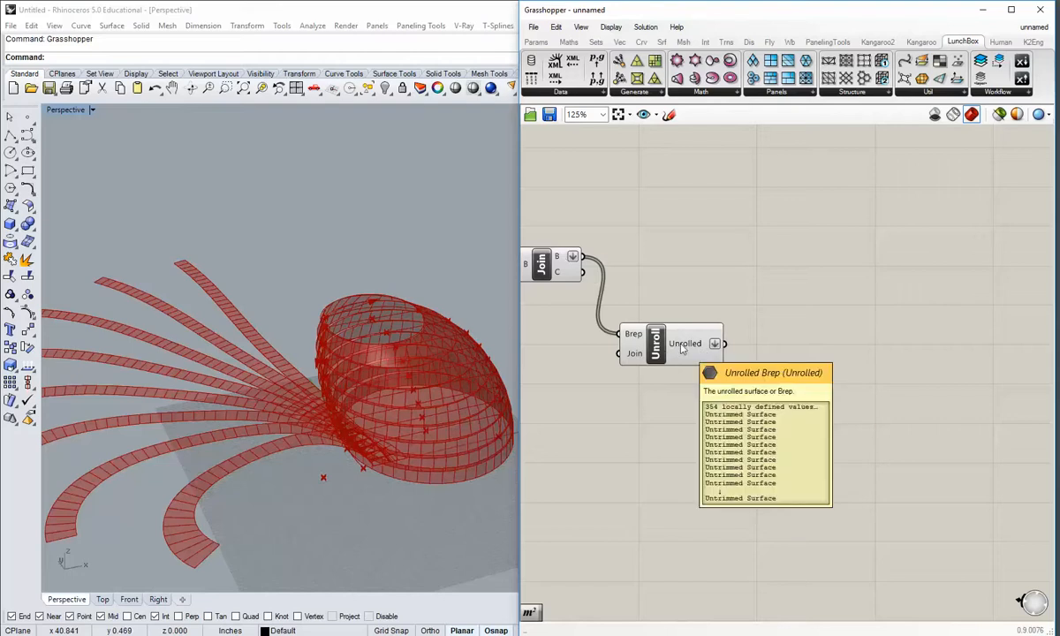
right_click_drag(682, 349, 827, 387)
right_click_drag(721, 316, 622, 348)
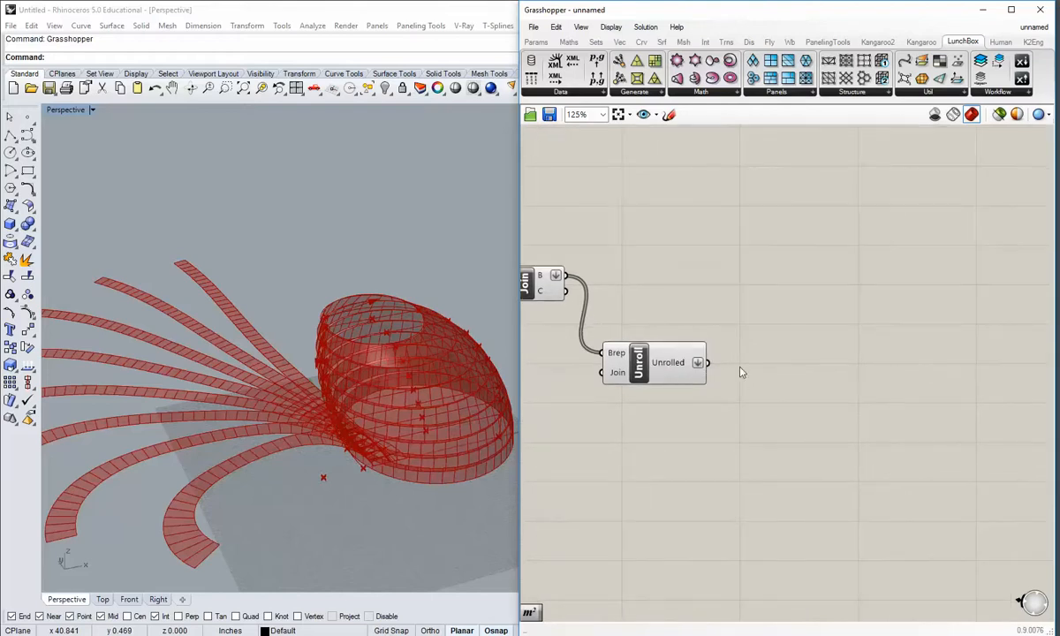
right_click_drag(688, 401, 715, 374)
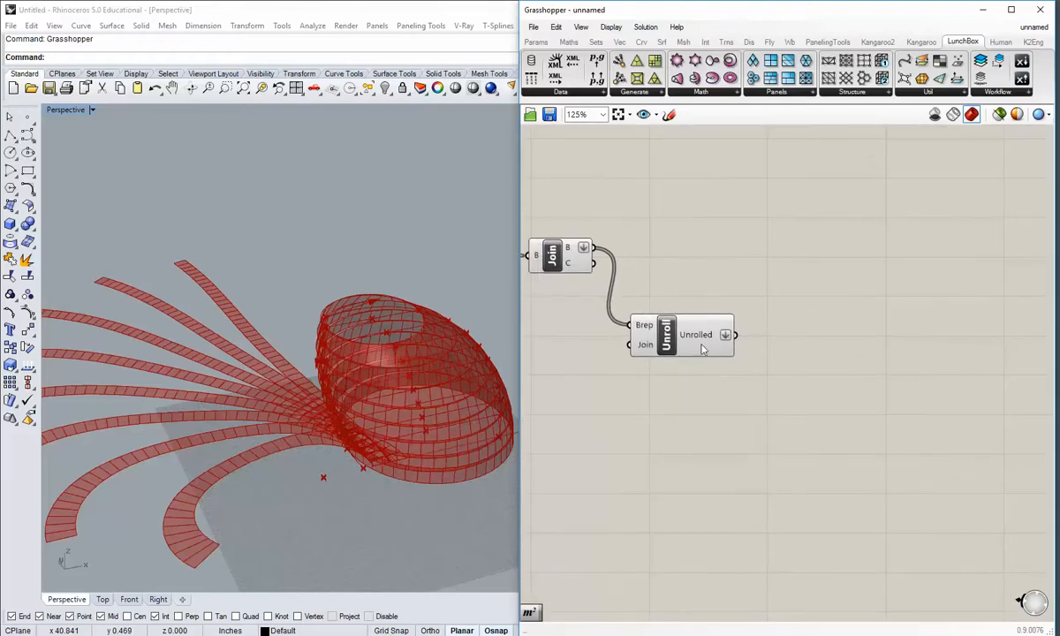
mouse_move(645, 351)
right_click(645, 350)
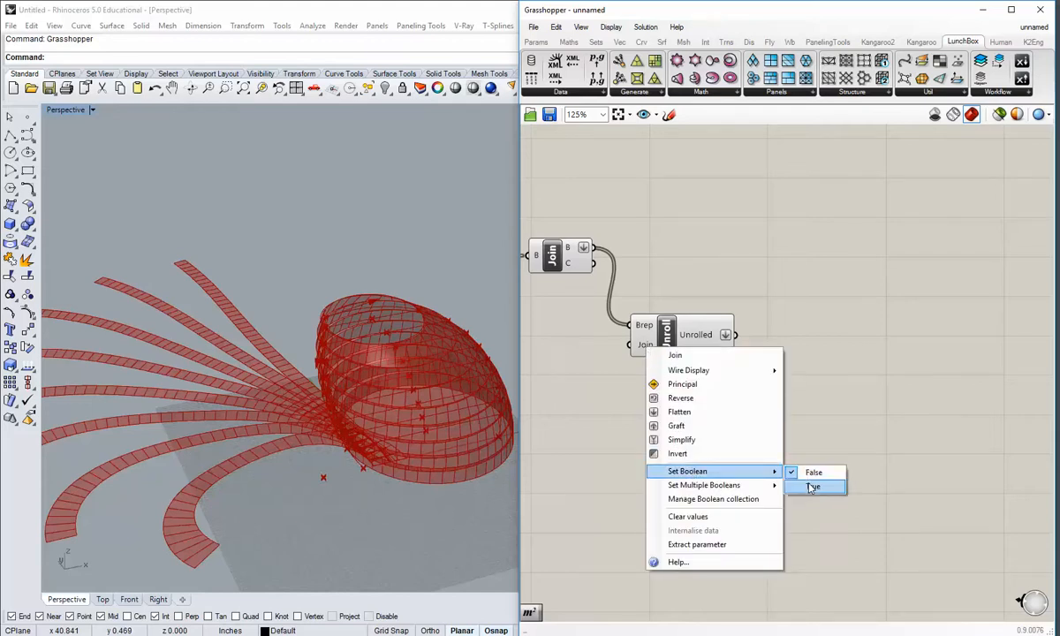
left_click(812, 486)
Try Unroll Brep's Unrolled output without flattening, and flatten it again.
right_click(717, 340)
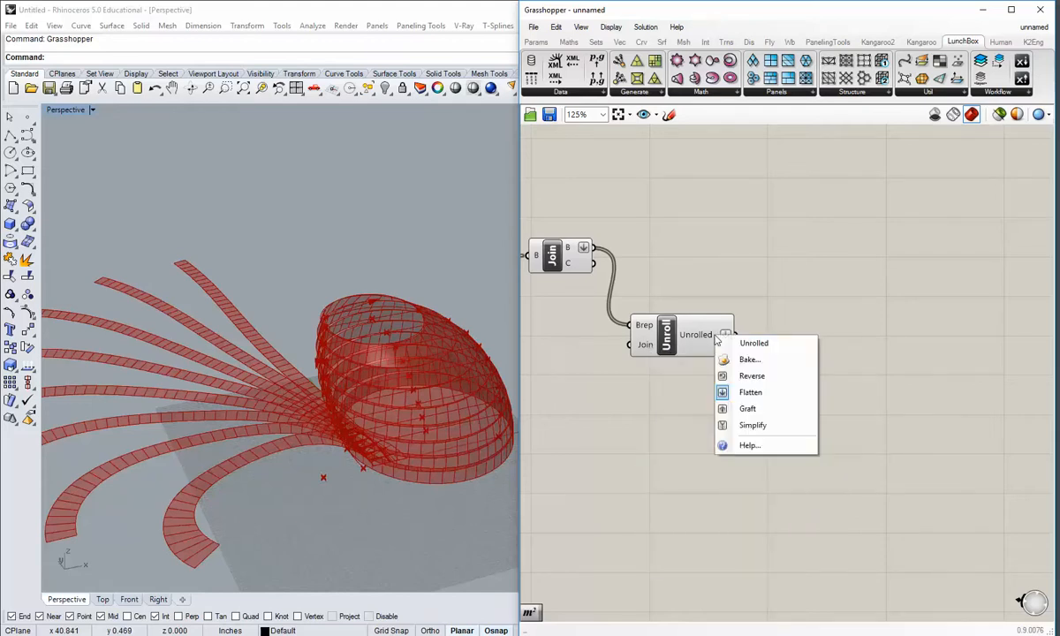
left_click(735, 390)
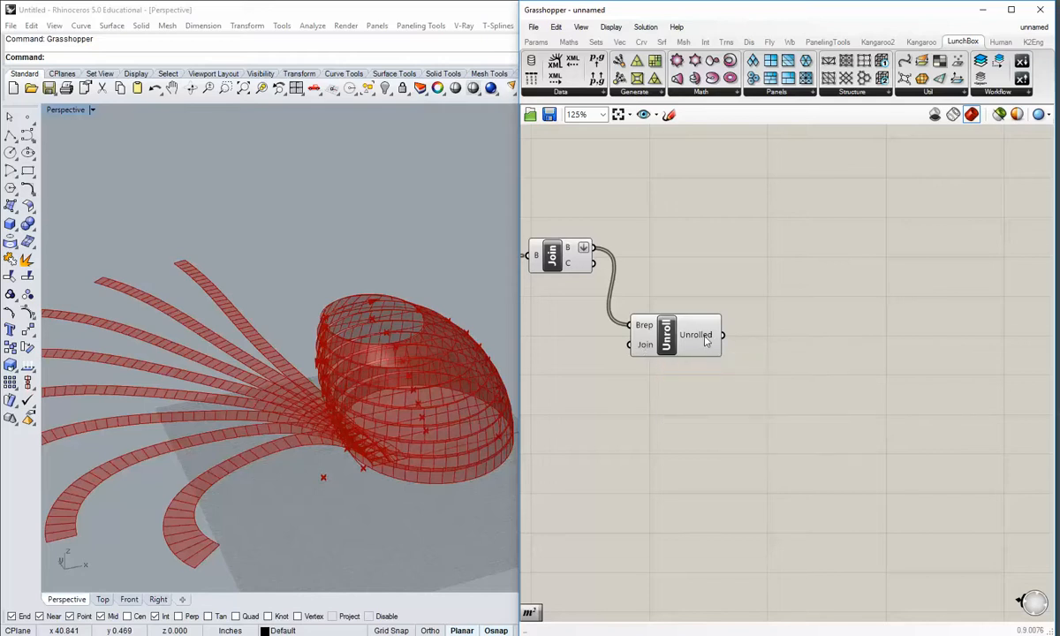
right_click(705, 334)
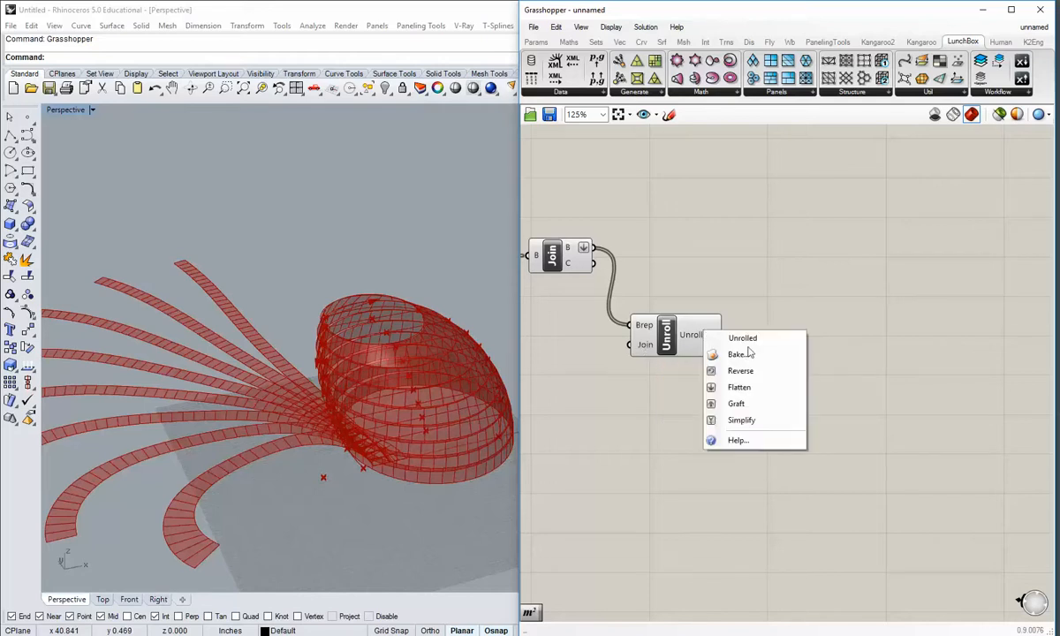
left_click(671, 377)
right_click(698, 342)
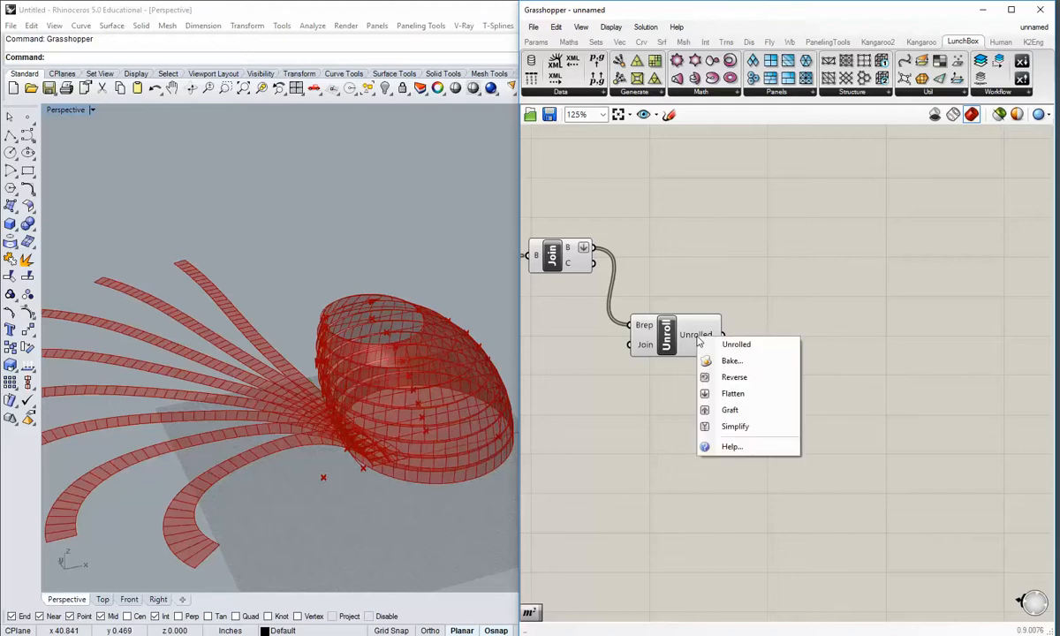
left_click(685, 405)
right_click(705, 339)
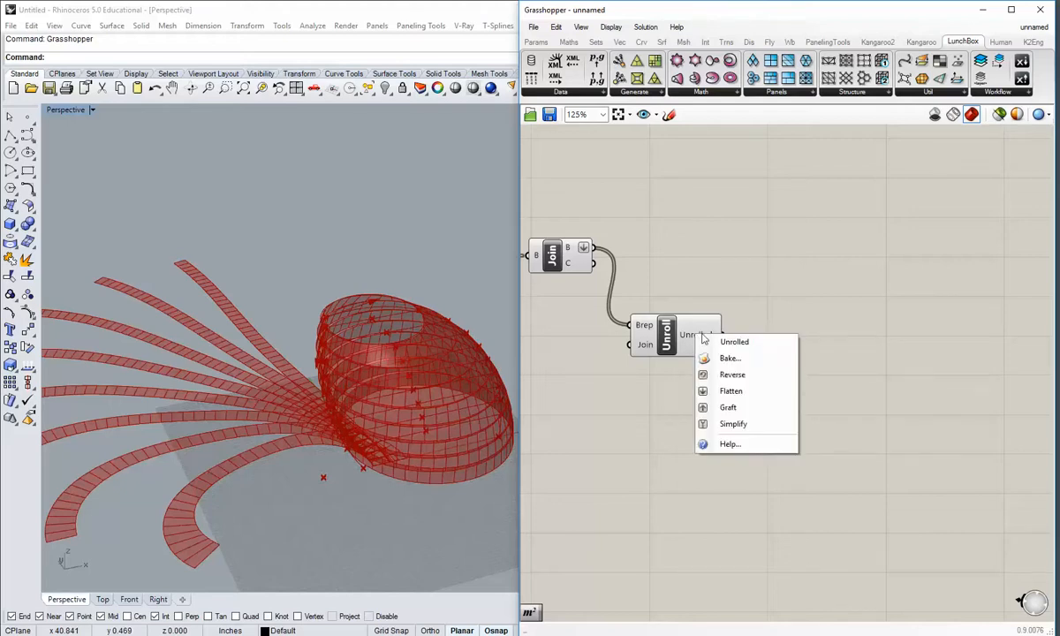
left_click(712, 392)
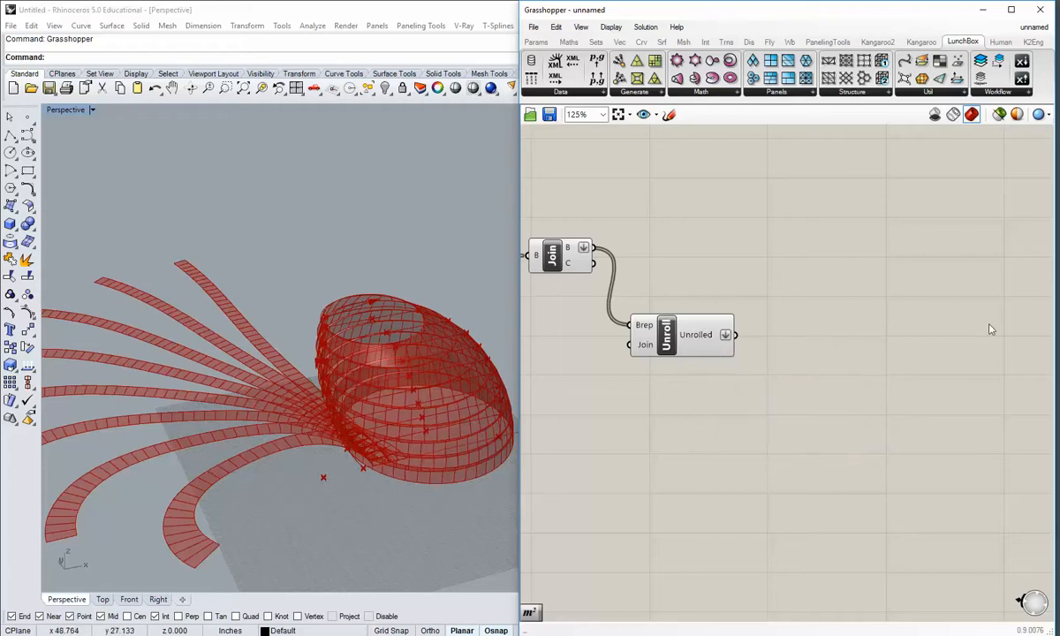
Add a Series component to the canvas below and beyond Unroll Brep.
mouse_move(342, 378)
right_mouse_down()
mouse_move(408, 369)
mouse_move(398, 416)
mouse_move(321, 400)
mouse_move(345, 386)
right_mouse_up()
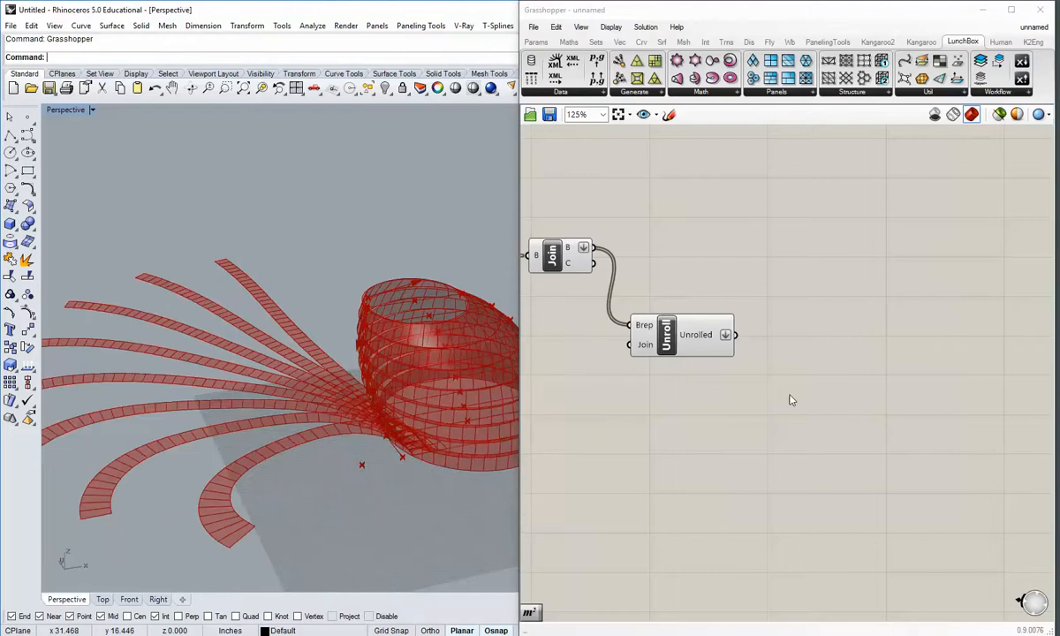
left_click(785, 365)
right_click_drag(785, 365, 716, 352)
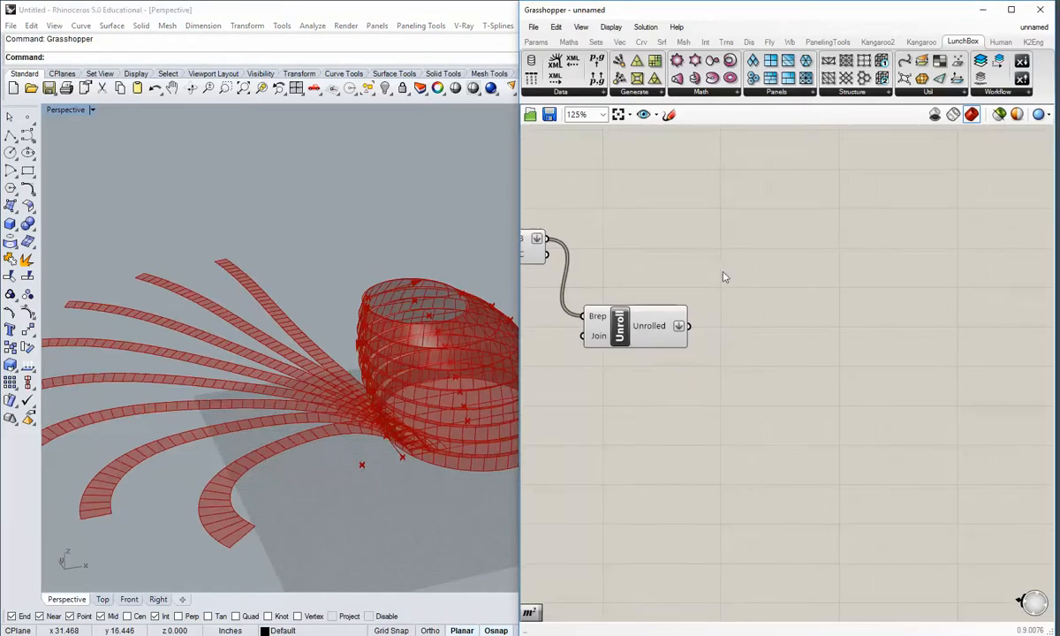
left_click(596, 42)
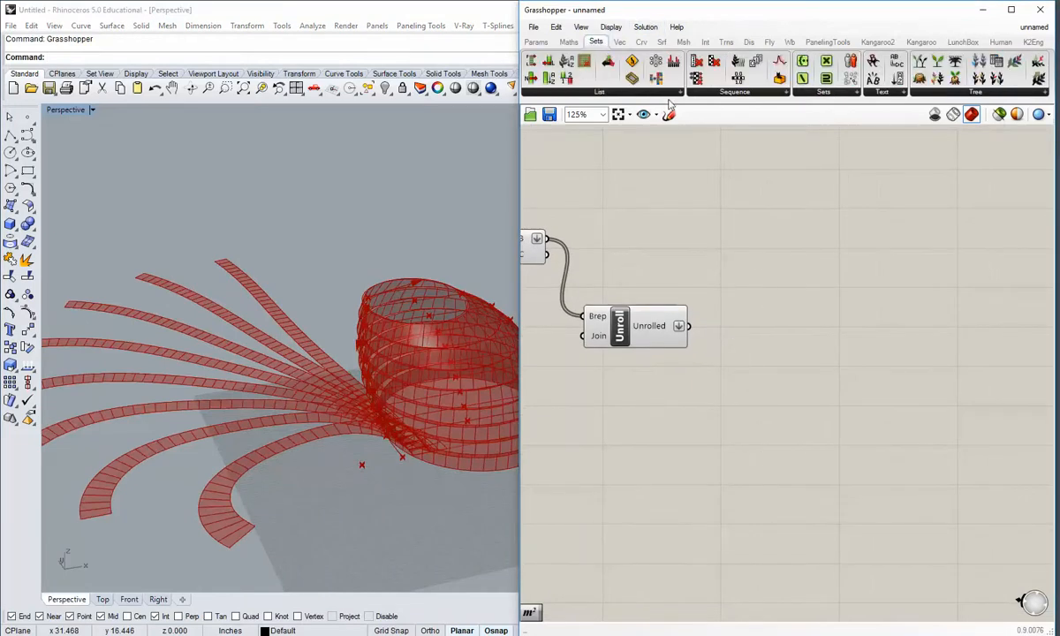
left_click(694, 92)
left_click_drag(684, 287, 772, 432)
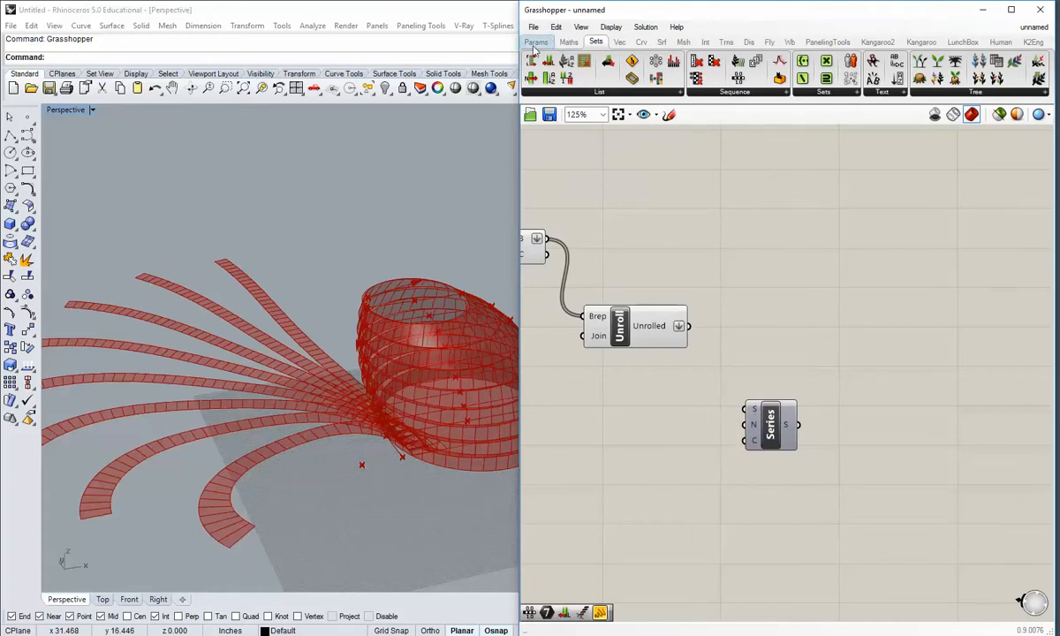
Add a panel containing 15, connect it to Series' step (N) input, and shrink it to fit beside Series.
left_click(537, 41)
left_click_drag(712, 80, 642, 434)
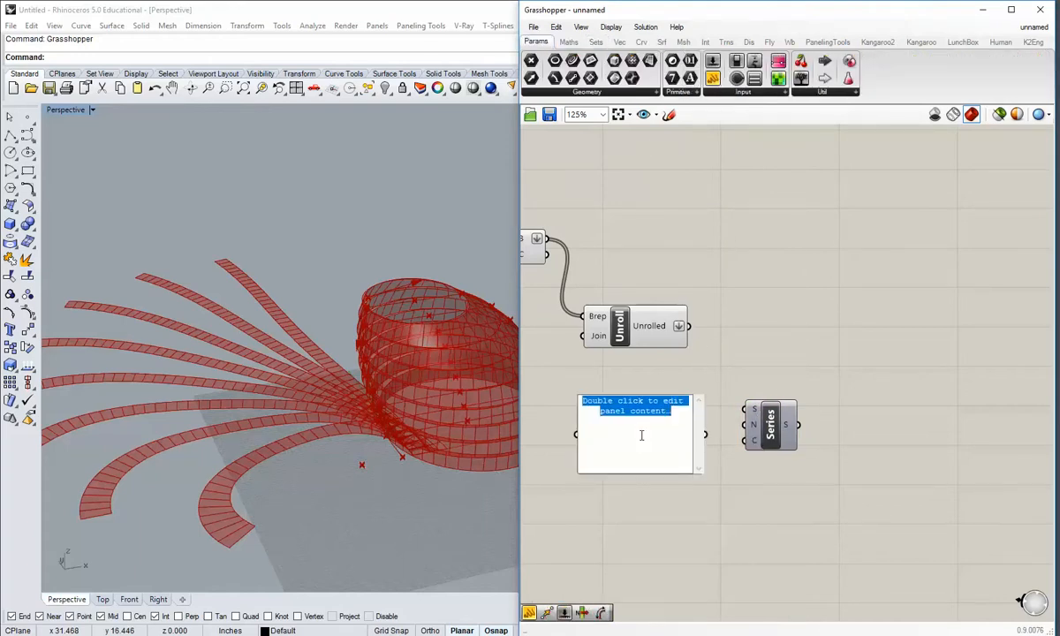
type("15")
left_click(662, 477)
left_click_drag(706, 434, 744, 425)
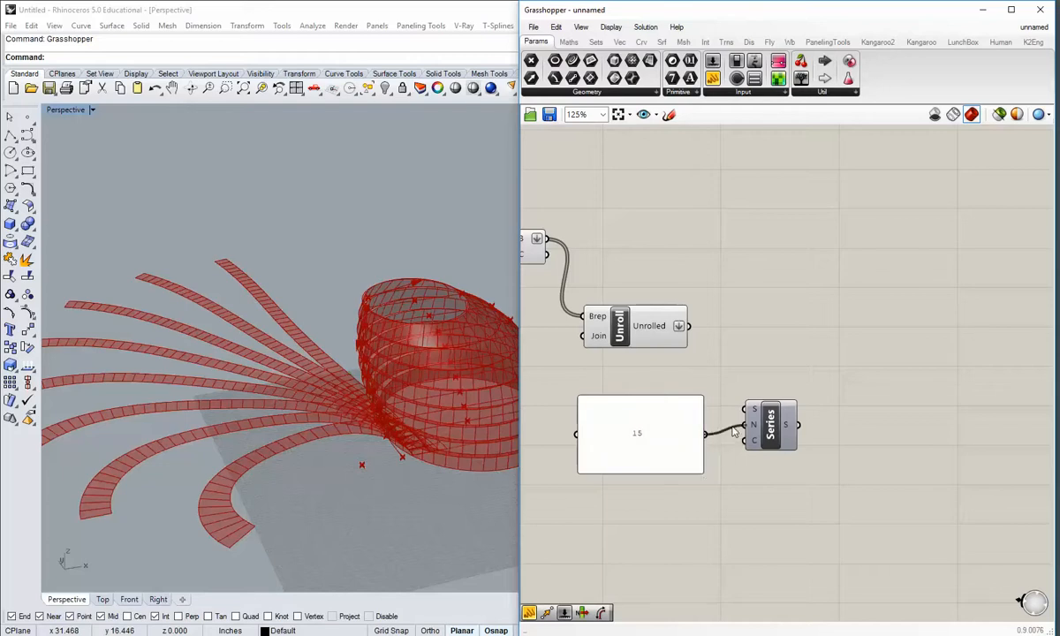
left_click_drag(705, 478, 694, 426)
left_click(700, 404)
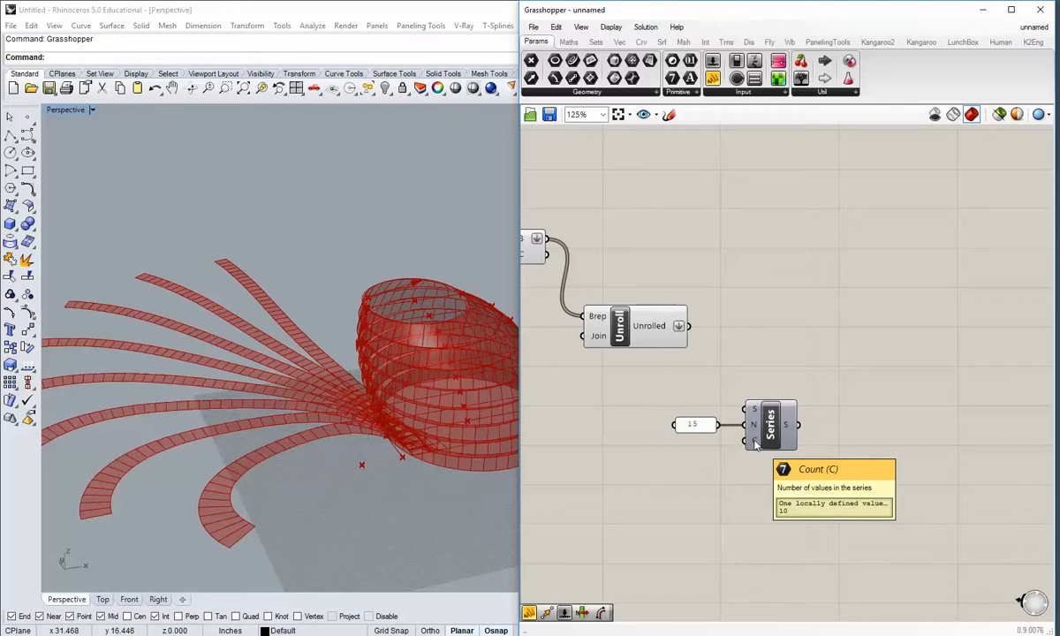
Add a List Length component, feed it the Unrolled output, and connect its length to Series' Count (C) input.
left_click(595, 41)
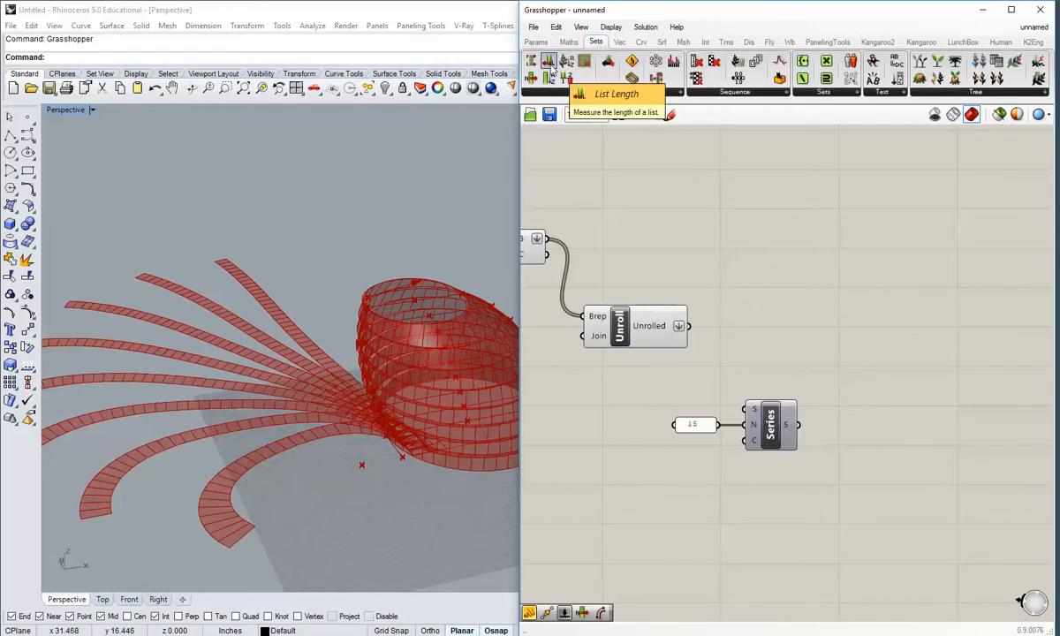
left_click_drag(549, 63, 705, 465)
mouse_move(688, 326)
left_mouse_down()
mouse_move(690, 467)
mouse_move(749, 441)
left_mouse_up()
left_click(753, 474)
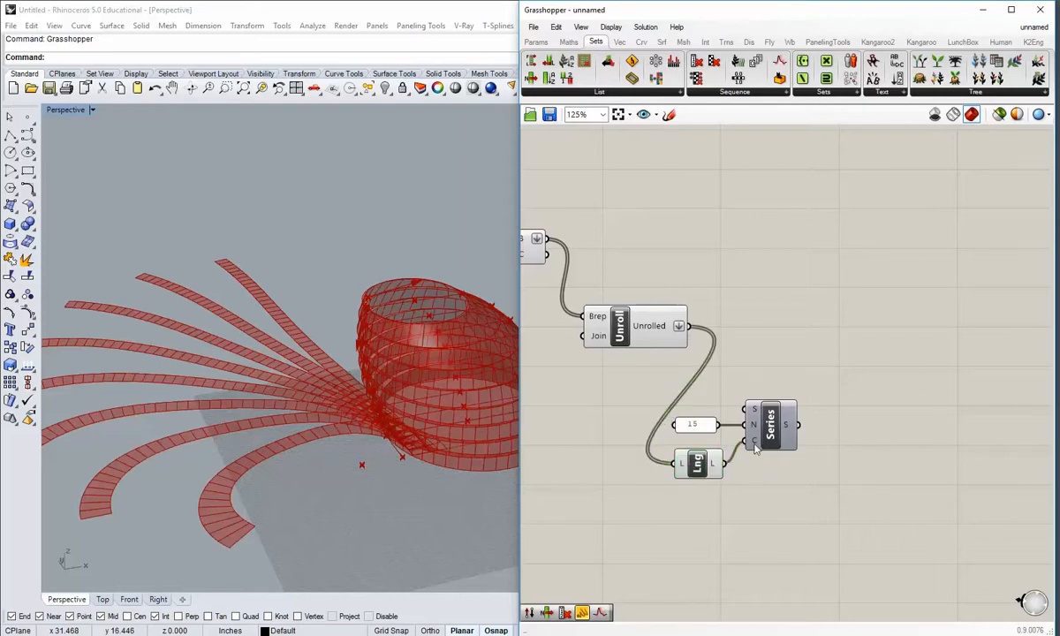
mouse_move(756, 448)
right_click_drag(764, 448, 691, 433)
mouse_move(717, 416)
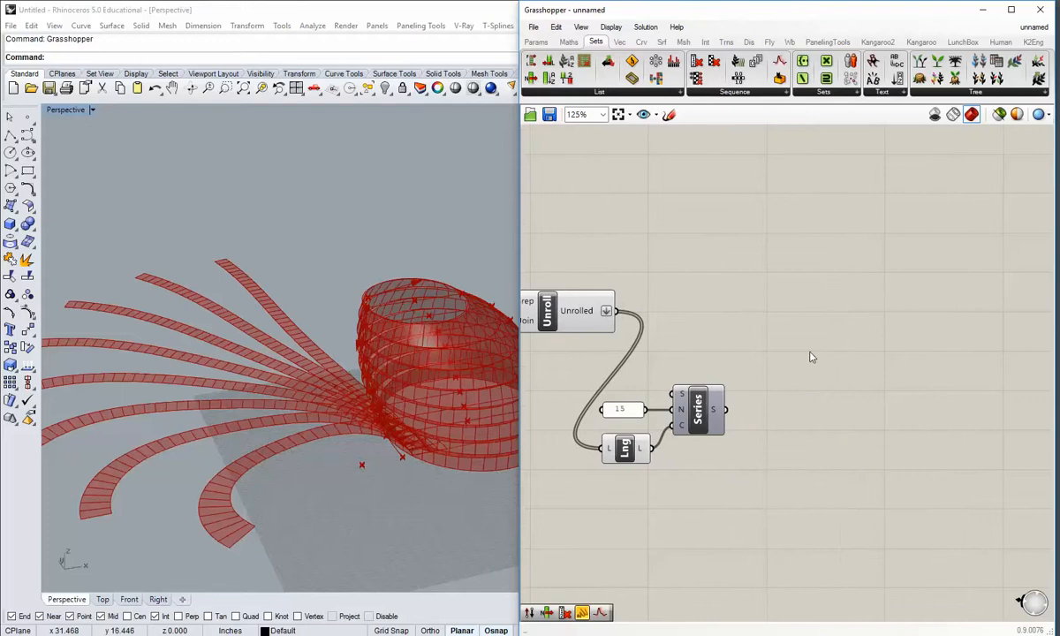
Add a Unit X component, connect Series' output to its factor (F) input, and align it with Series.
right_click_drag(831, 394, 771, 397)
double_click(772, 392)
type("x")
key("Return")
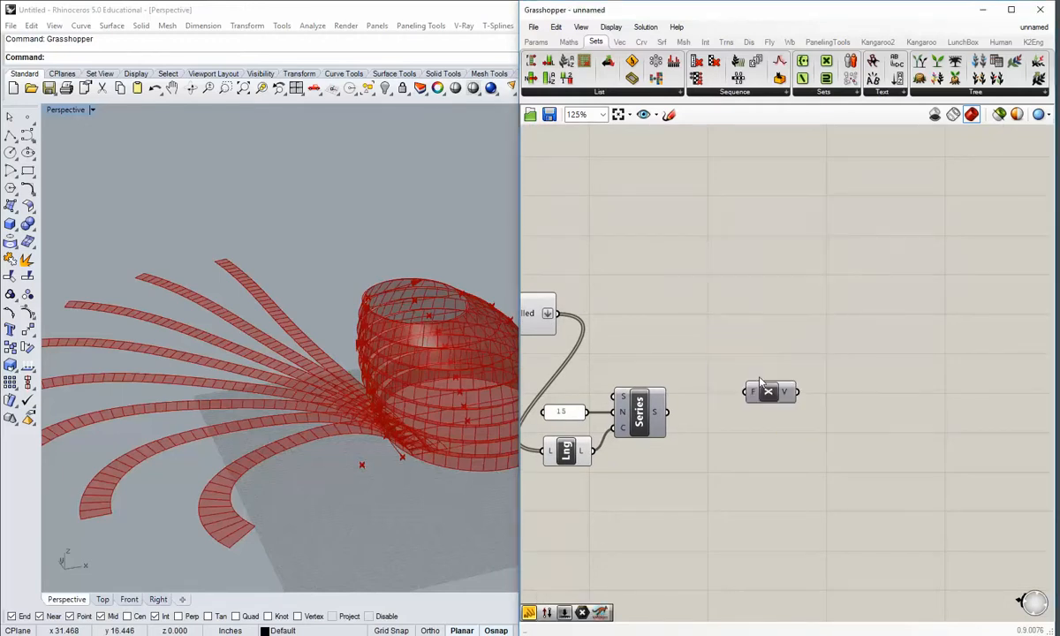
left_click_drag(670, 413, 741, 413)
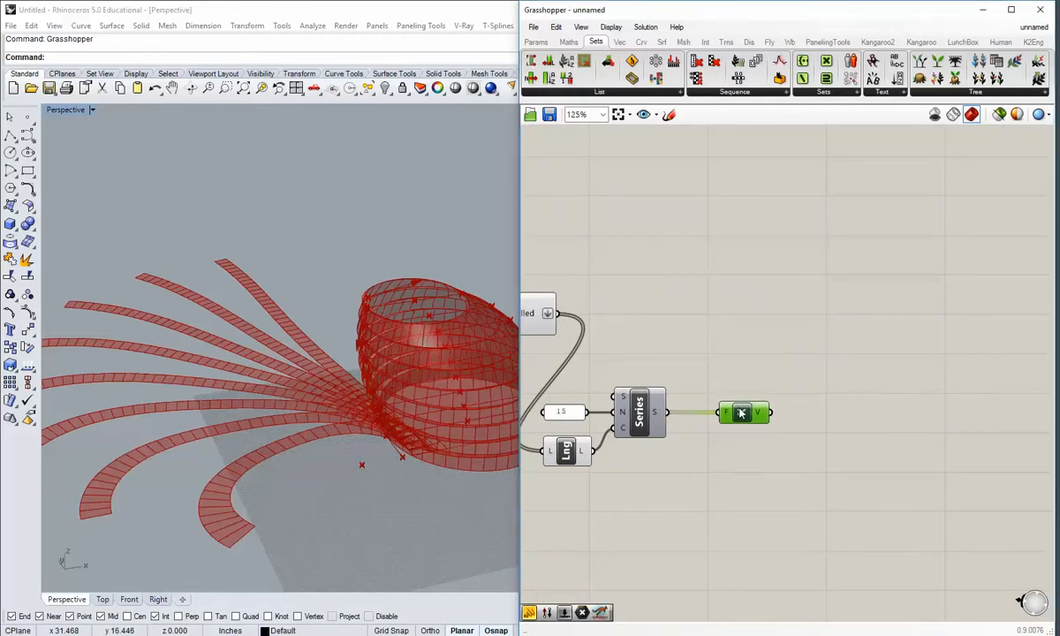
left_click(809, 453)
right_click_drag(810, 452, 748, 449)
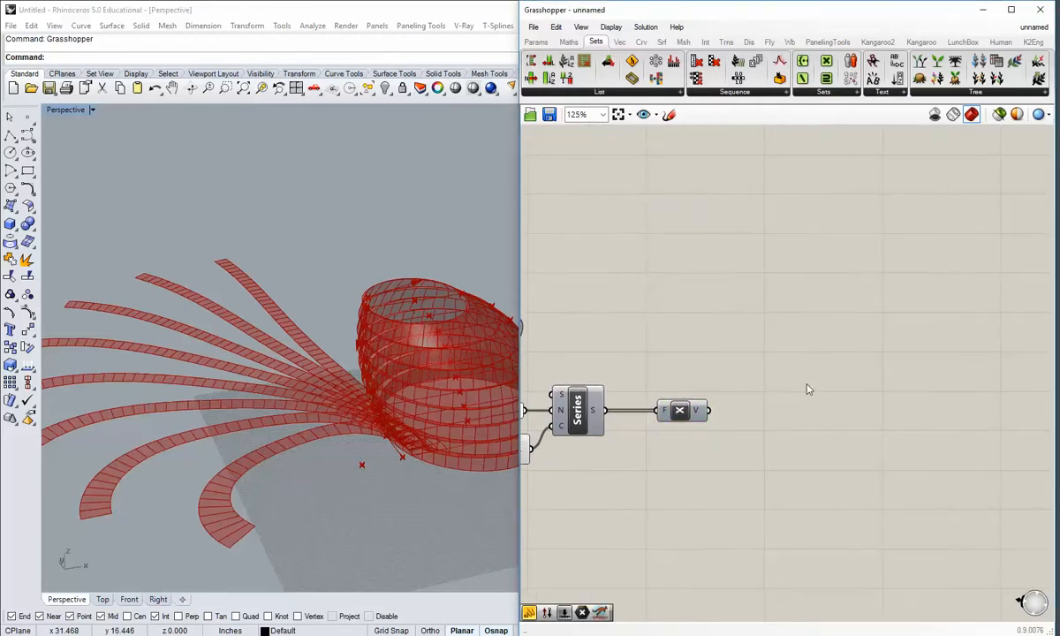
Add a Move component and connect Unroll Brep's Unrolled output to its geometry (G) input.
double_click(798, 326)
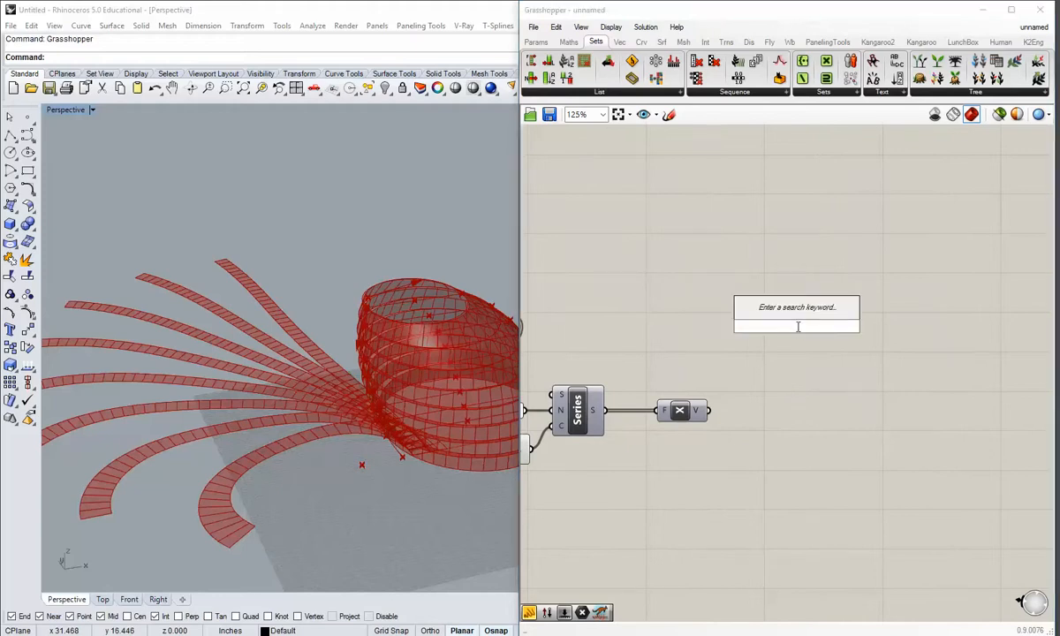
type("mopv")
left_click(773, 309)
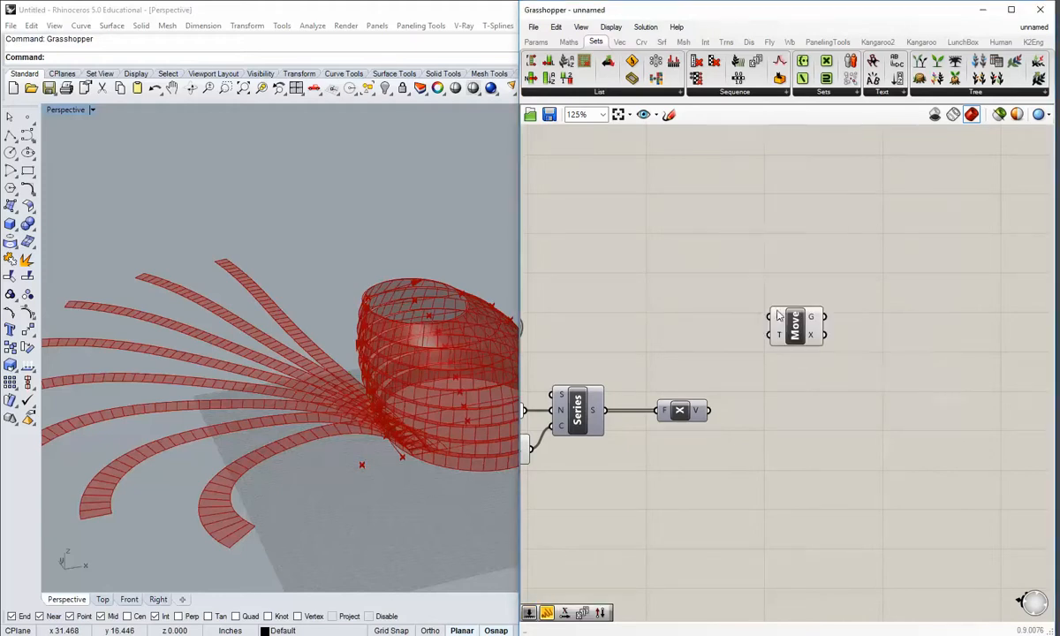
right_click_drag(729, 295, 769, 351)
left_click_drag(545, 371, 810, 373)
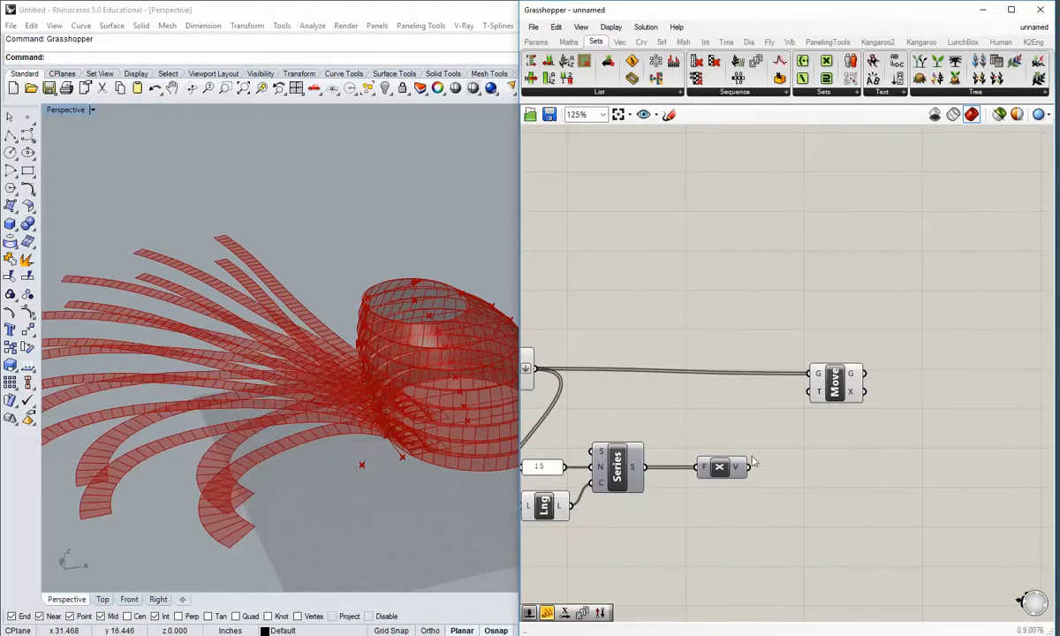
Connect Unit X's vector output to Move's translation (T) input and turn off the preview of Unroll Brep.
left_click_drag(749, 467, 809, 391)
right_click_drag(532, 395, 728, 395)
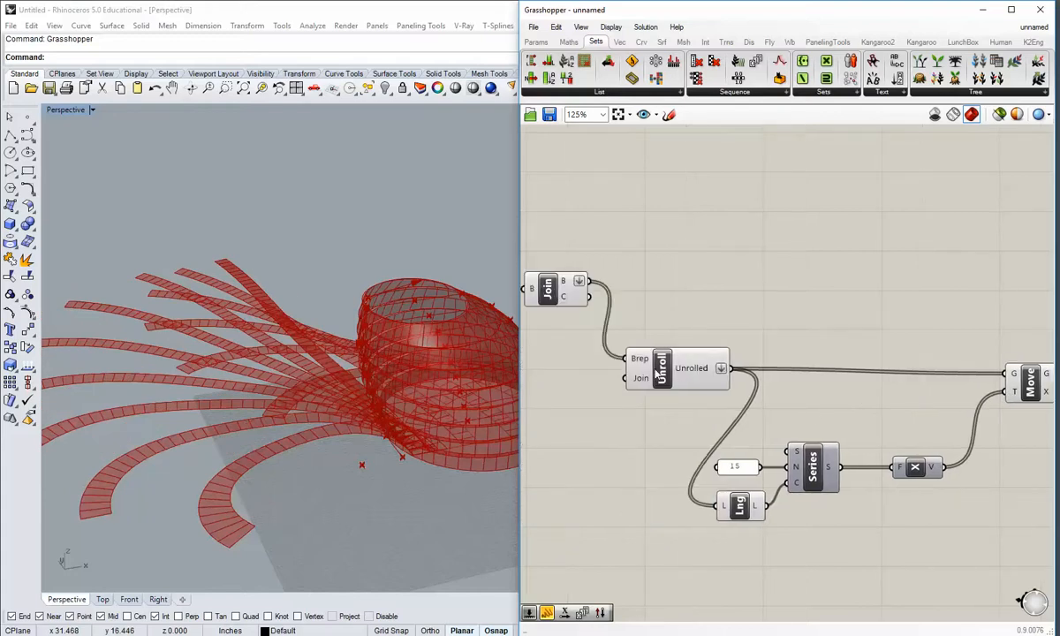
right_click(687, 370)
left_click(691, 407)
left_click_drag(703, 416, 643, 340)
middle_click(673, 381)
left_click(713, 344)
left_click(702, 311)
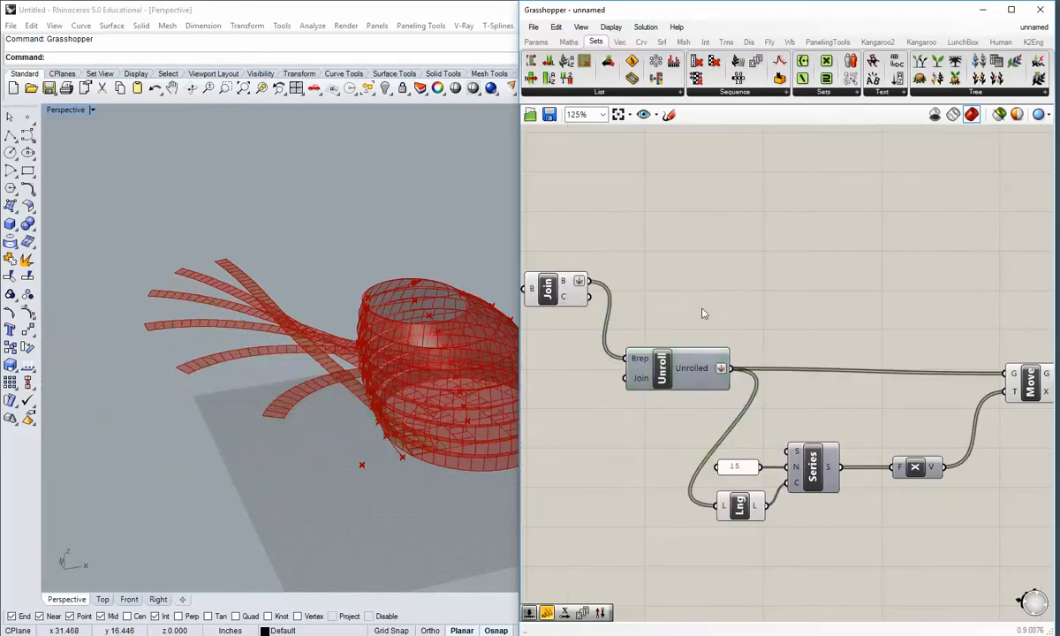
Add a vector Reverse component and wire it between Unit X's output and Move's translation (T) input.
scroll(363, 408, "down", 4)
right_click_drag(363, 409, 320, 409)
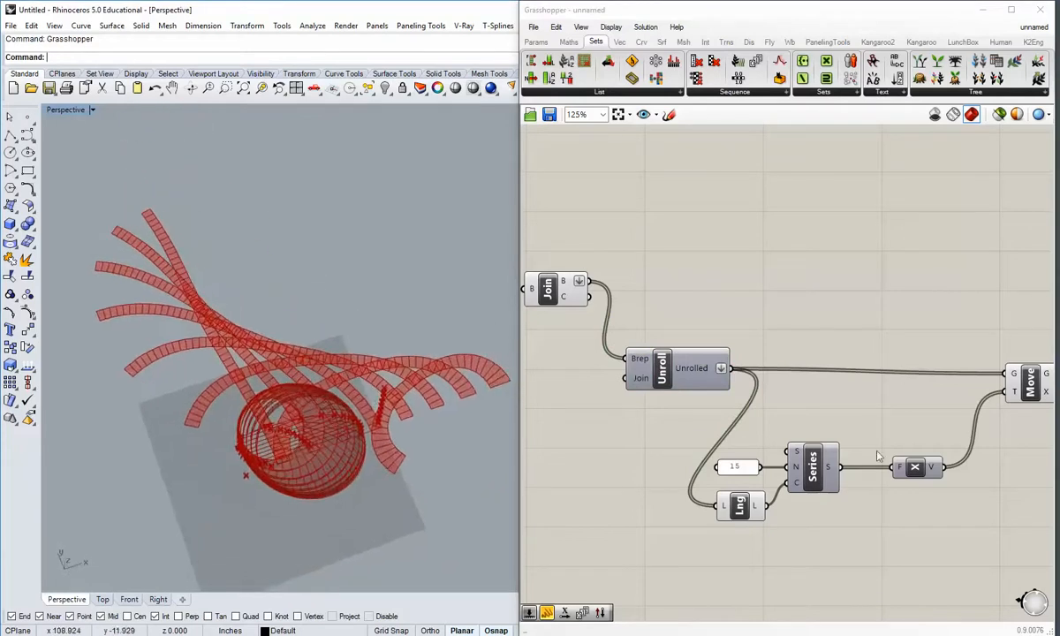
right_click_drag(351, 456, 326, 430, "shift")
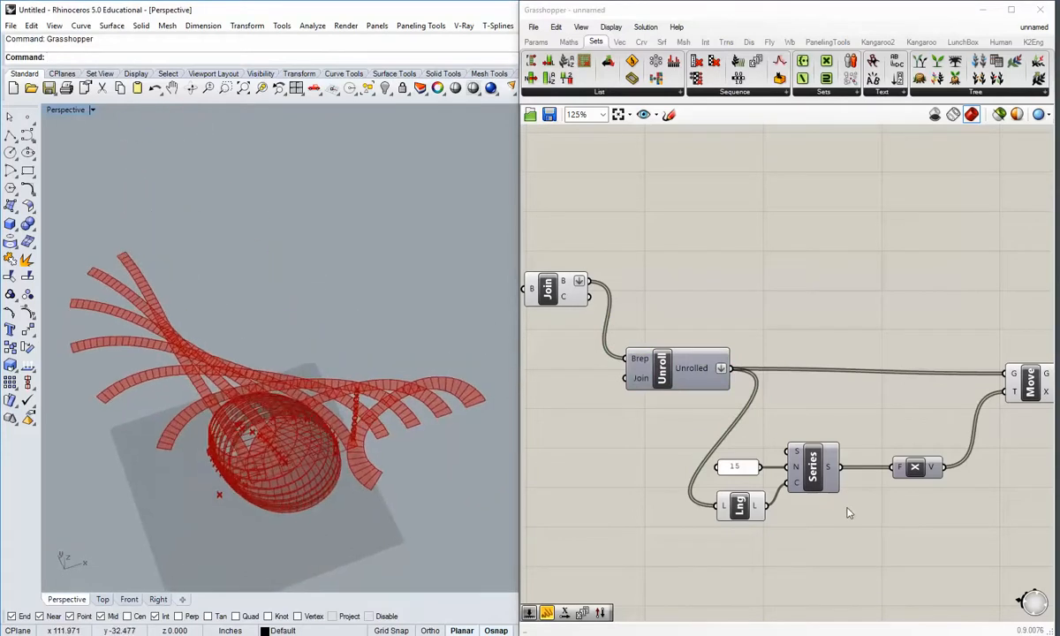
right_click_drag(932, 504, 780, 482)
double_click(853, 473)
type("rev")
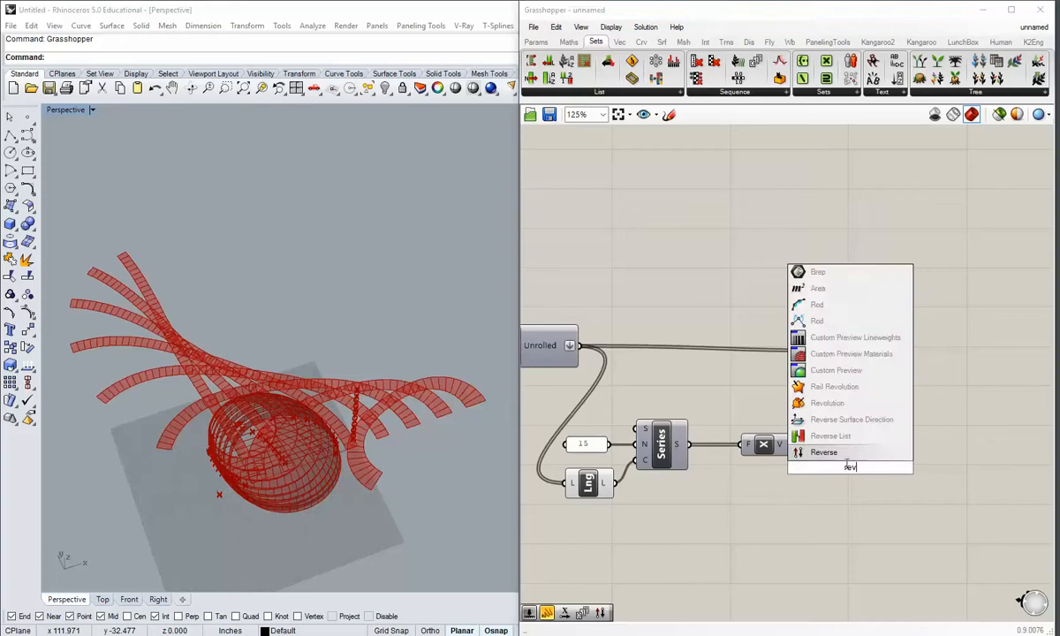
key("Return")
left_click_drag(793, 444, 857, 369)
right_click_drag(251, 409, 339, 412)
scroll(297, 401, "up", 5)
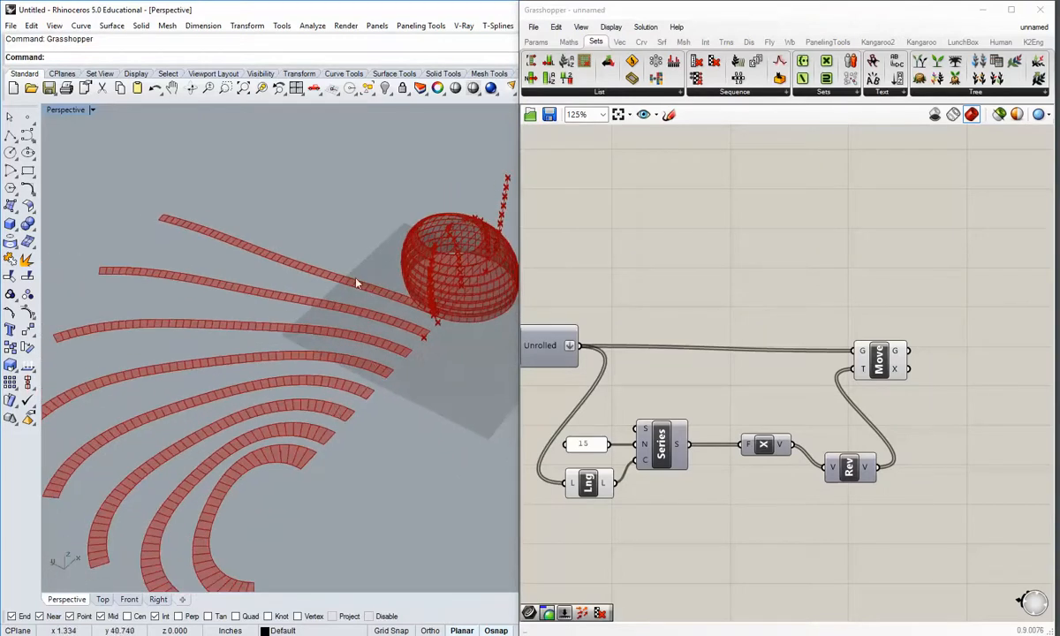
right_click_drag(252, 491, 299, 428)
Set the panel driving the X offset of the second Move from the base point to 65.
right_click_drag(706, 376, 821, 372)
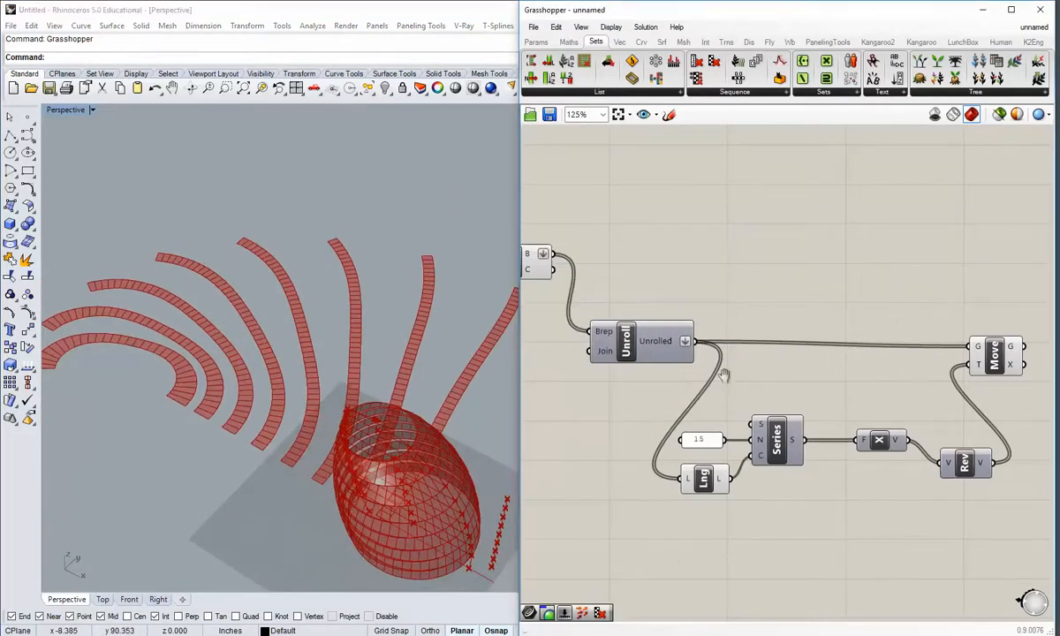
scroll(724, 376, "down", 5)
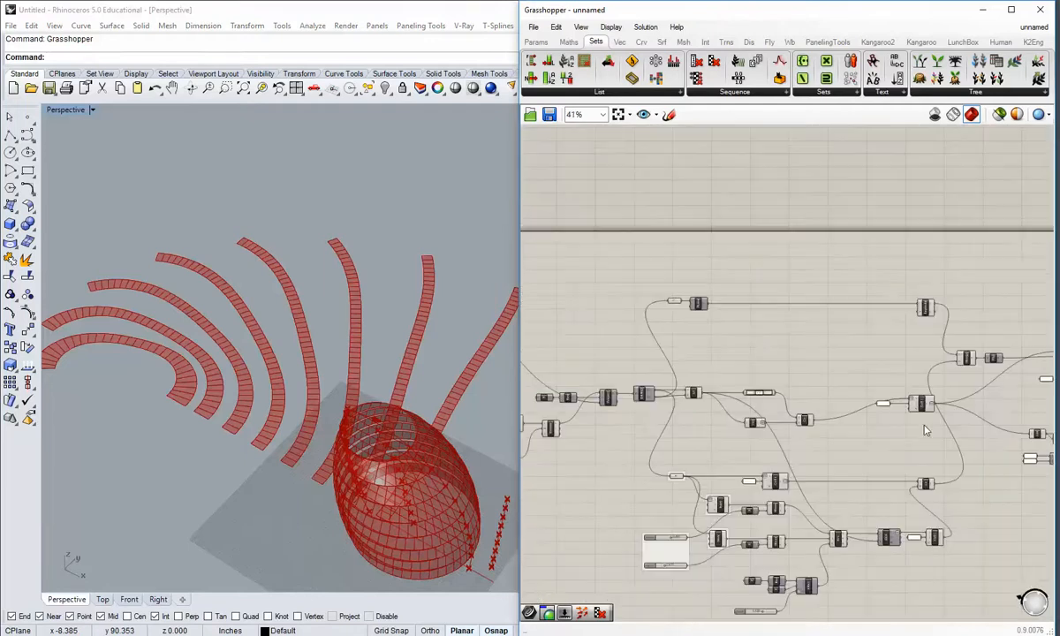
scroll(925, 431, "up", 5)
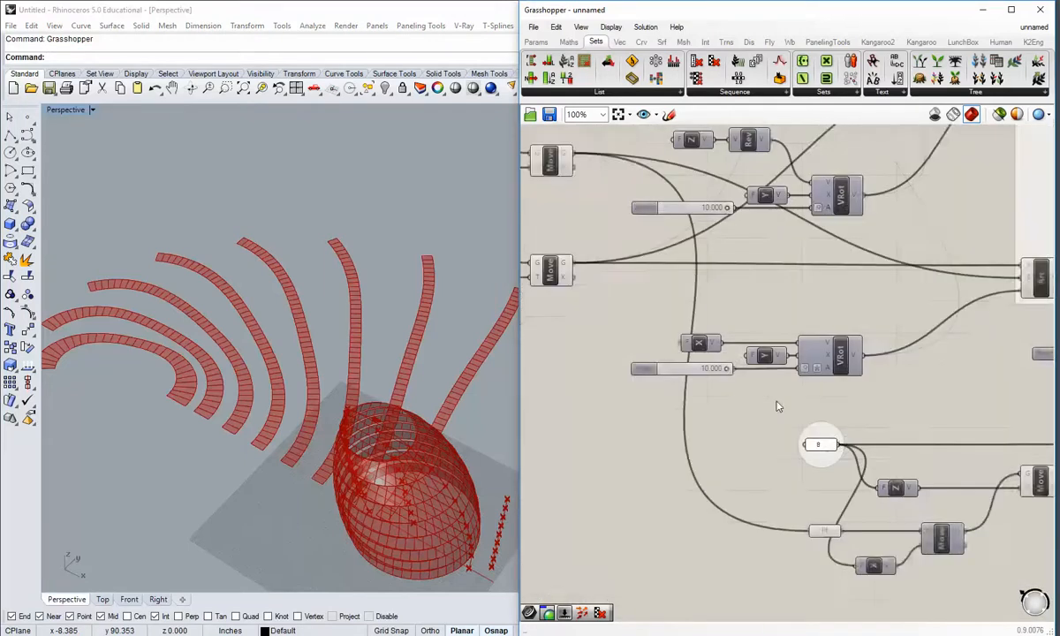
right_click_drag(714, 400, 777, 472)
right_click_drag(742, 439, 869, 441)
scroll(677, 276, "up", 2)
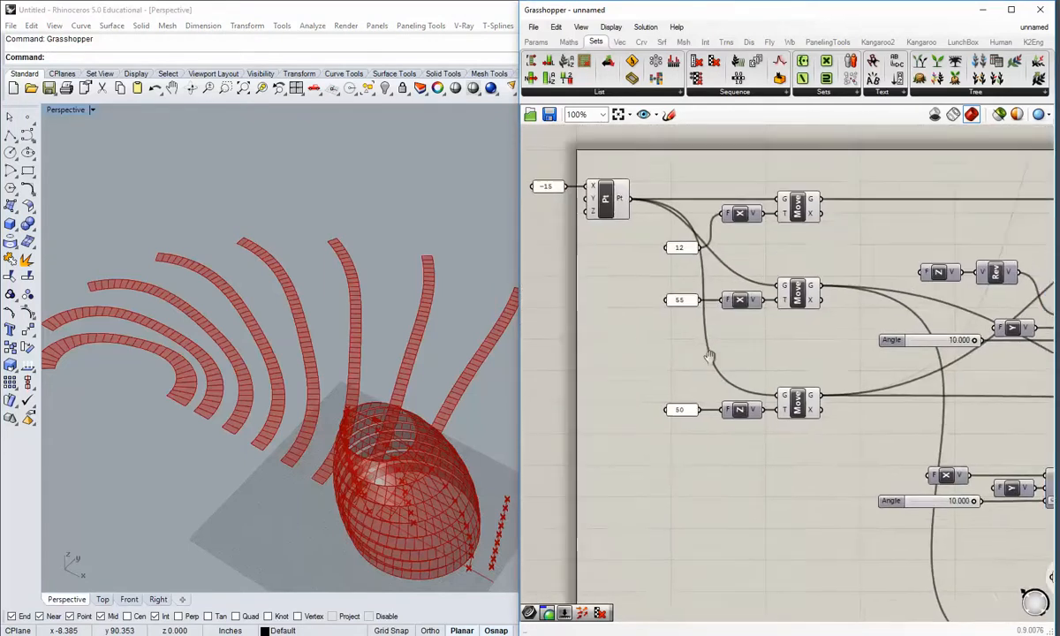
scroll(670, 350, "up", 3)
double_click(672, 329)
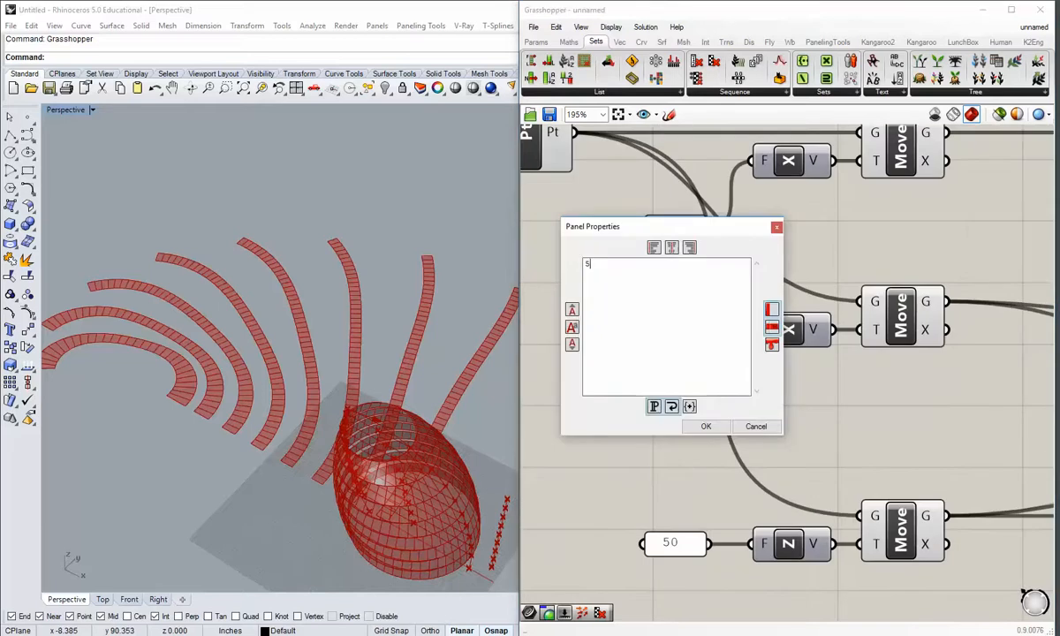
type("65")
left_click(704, 426)
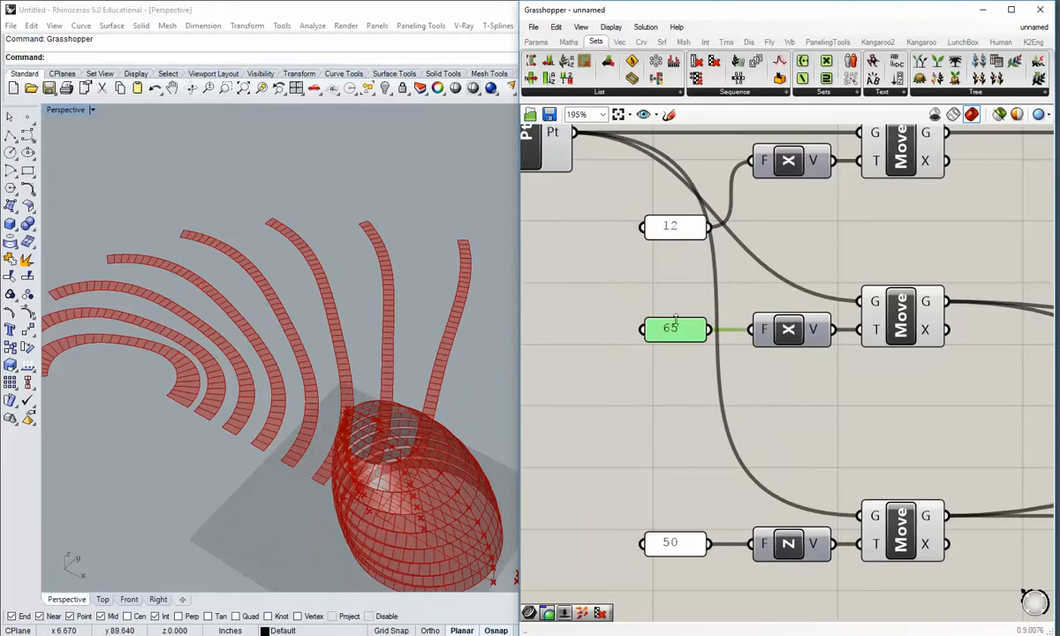
Set the panel driving the X offset of the first Move from the base point to 15.
double_click(675, 228)
type("1")
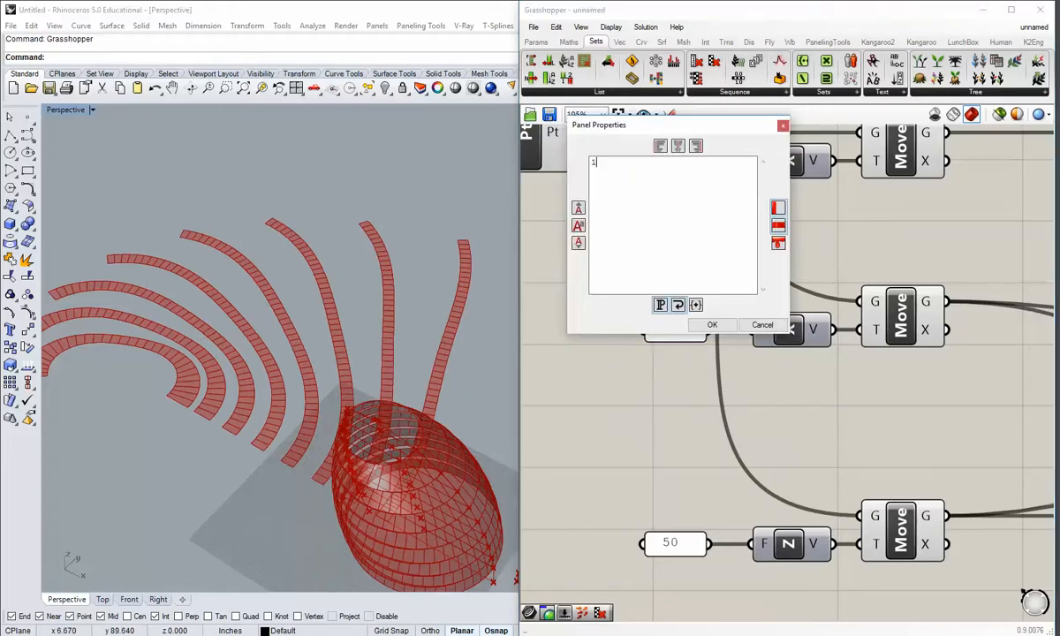
type("5")
left_click(712, 324)
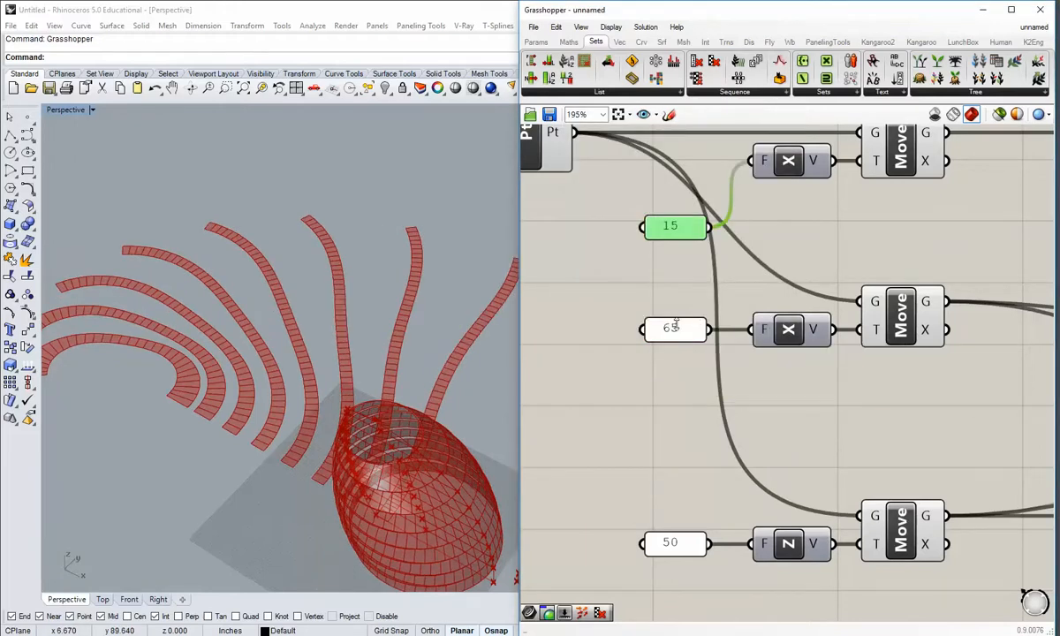
Examine the reshaped banded form and its spaced unrolled strips in the perspective view from several angles.
right_click_drag(314, 291, 439, 382)
scroll(185, 348, "down", 4)
right_click_drag(196, 348, 224, 316)
scroll(234, 338, "up", 7)
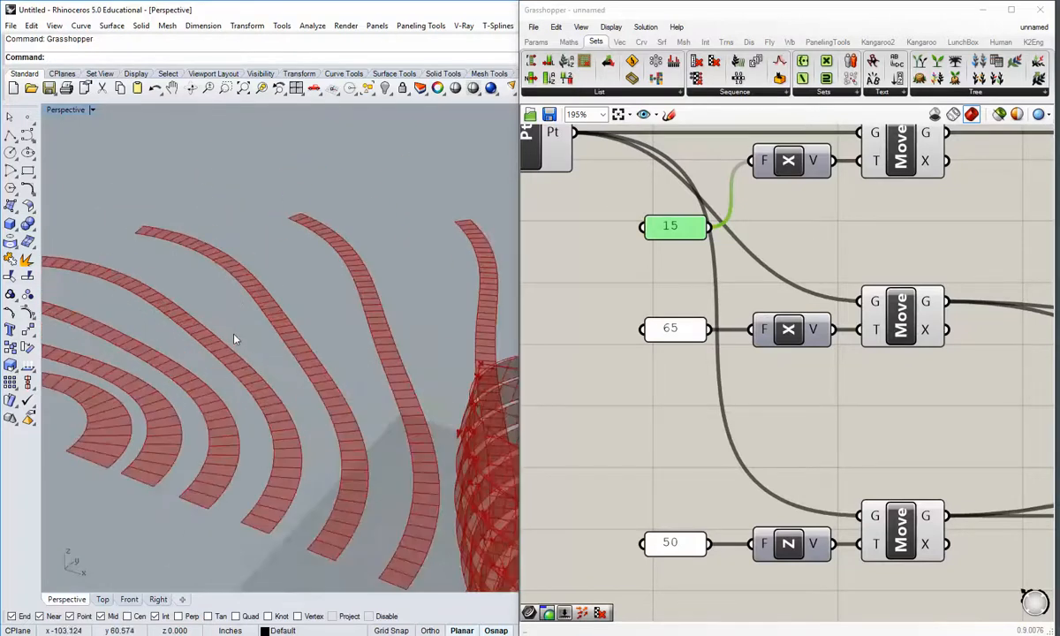
scroll(234, 338, "down", 2)
right_click_drag(291, 362, 168, 268, "shift")
right_click_drag(377, 322, 343, 343, "shift")
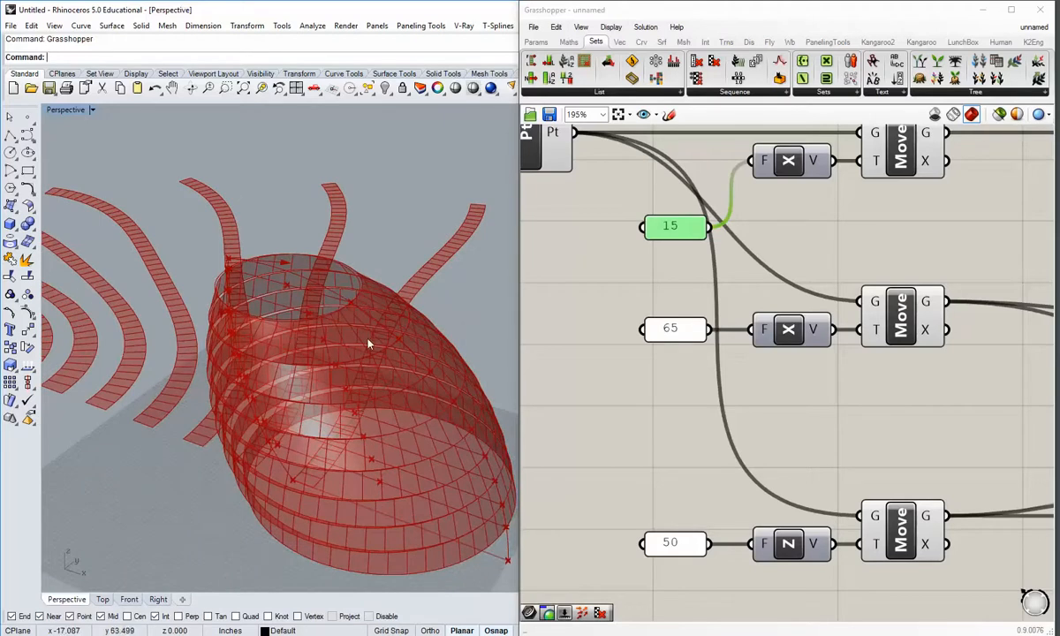
left_click(603, 405)
right_click_drag(364, 336, 385, 505, "shift")
scroll(325, 385, "down", 4)
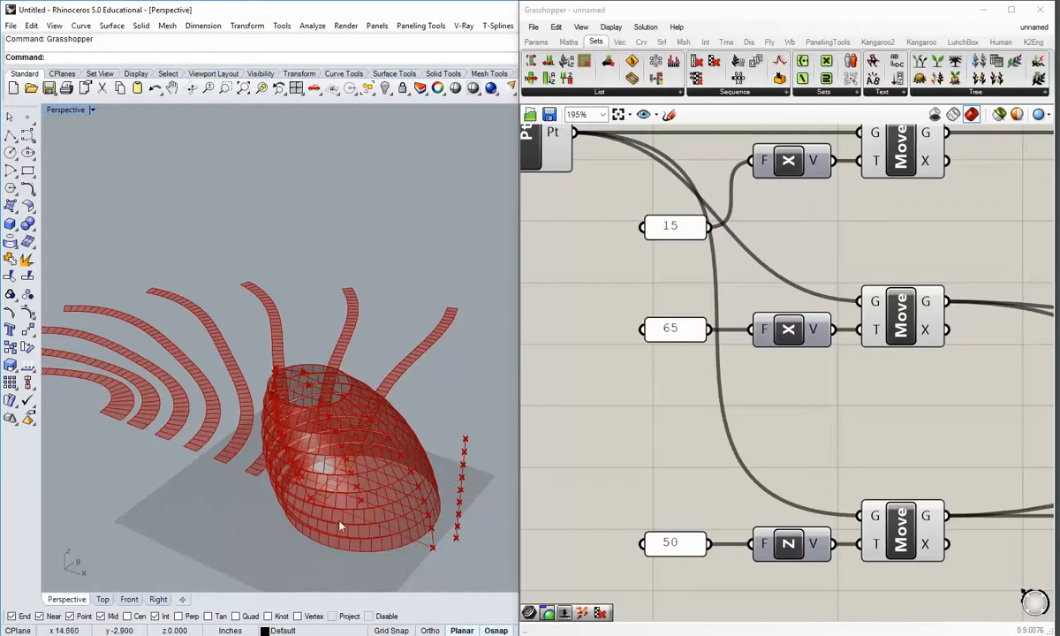
scroll(658, 483, "down", 2)
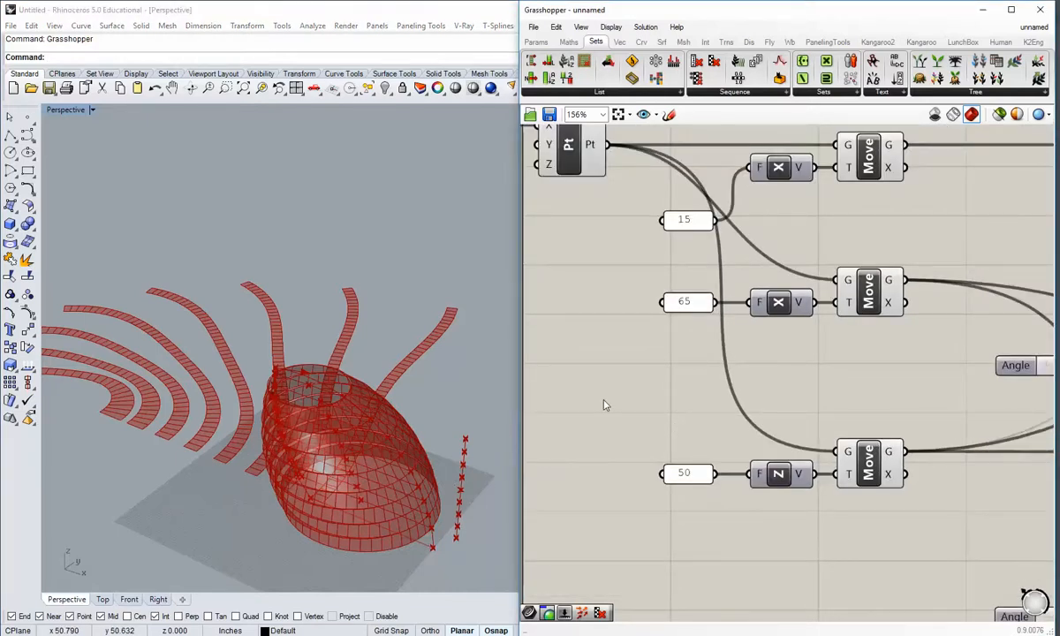
right_click_drag(420, 422, 395, 459)
scroll(372, 471, "up", 4)
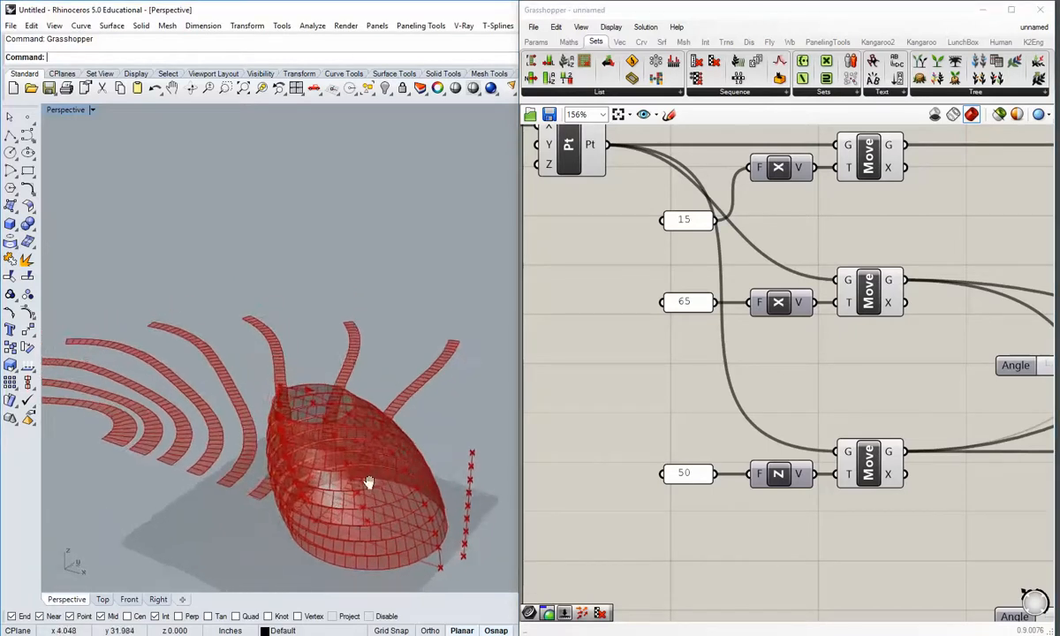
mouse_move(386, 446)
right_mouse_down()
mouse_move(373, 468)
mouse_move(374, 457)
right_mouse_up()
right_click_drag(98, 336, 254, 441)
right_click_drag(374, 290, 337, 427)
scroll(357, 435, "up", 5)
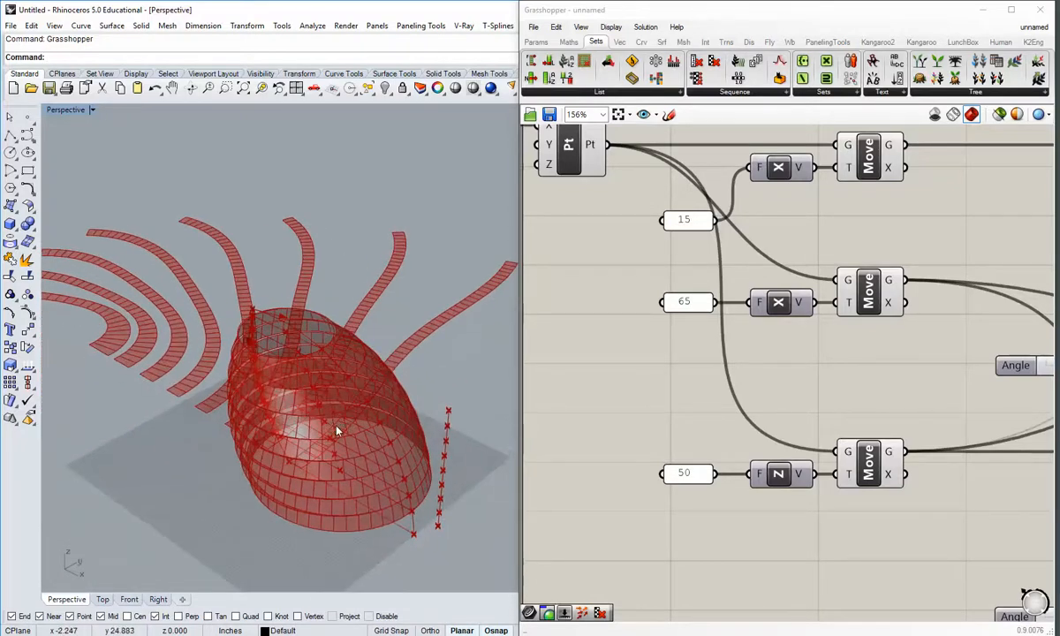